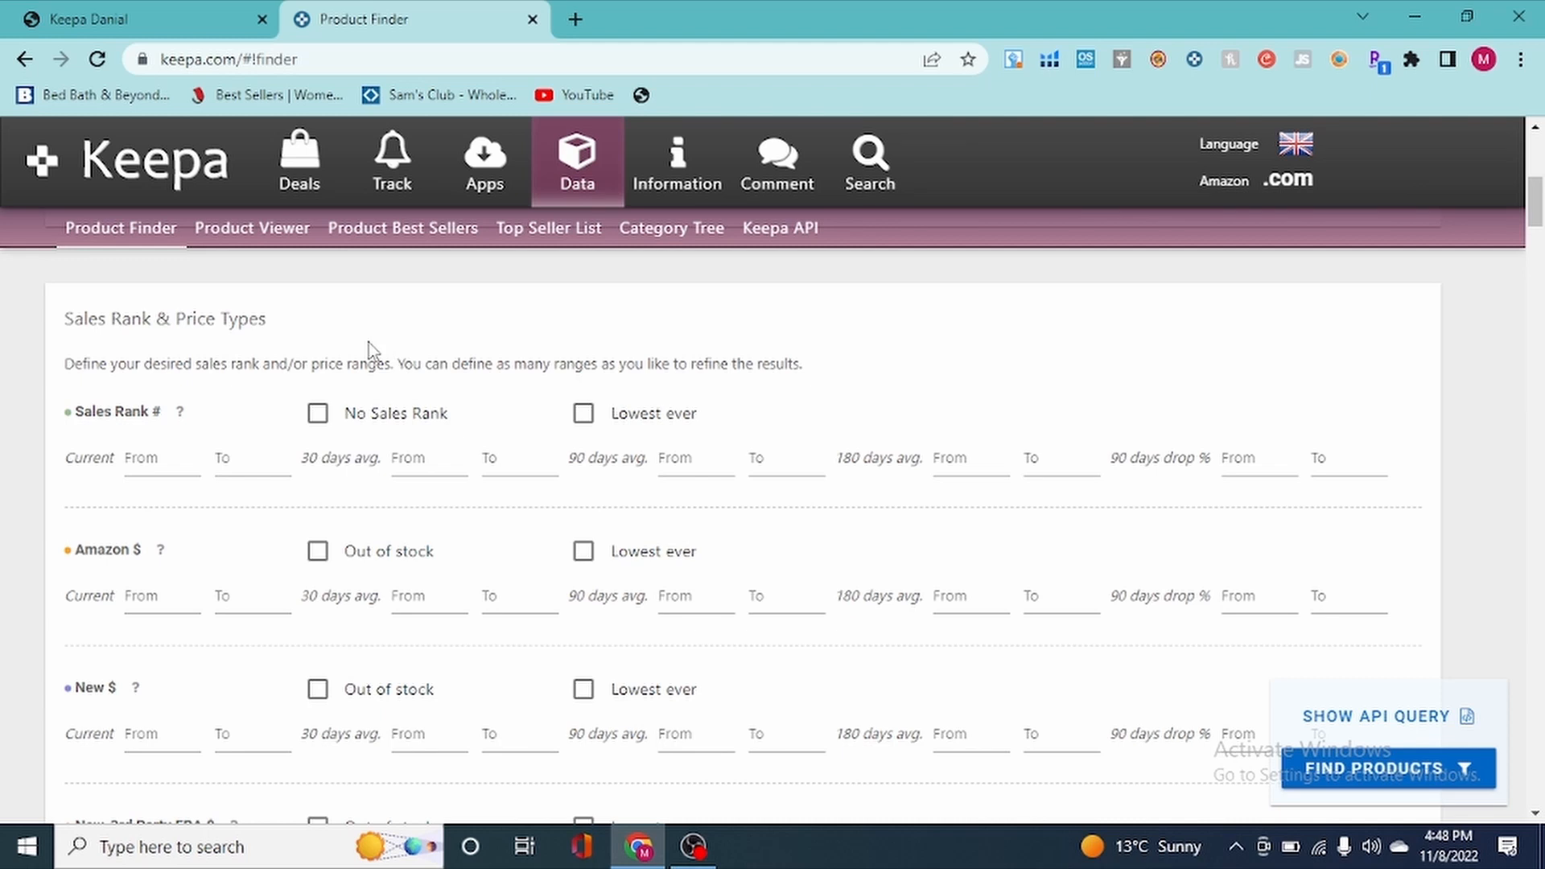
pyautogui.click(585, 19)
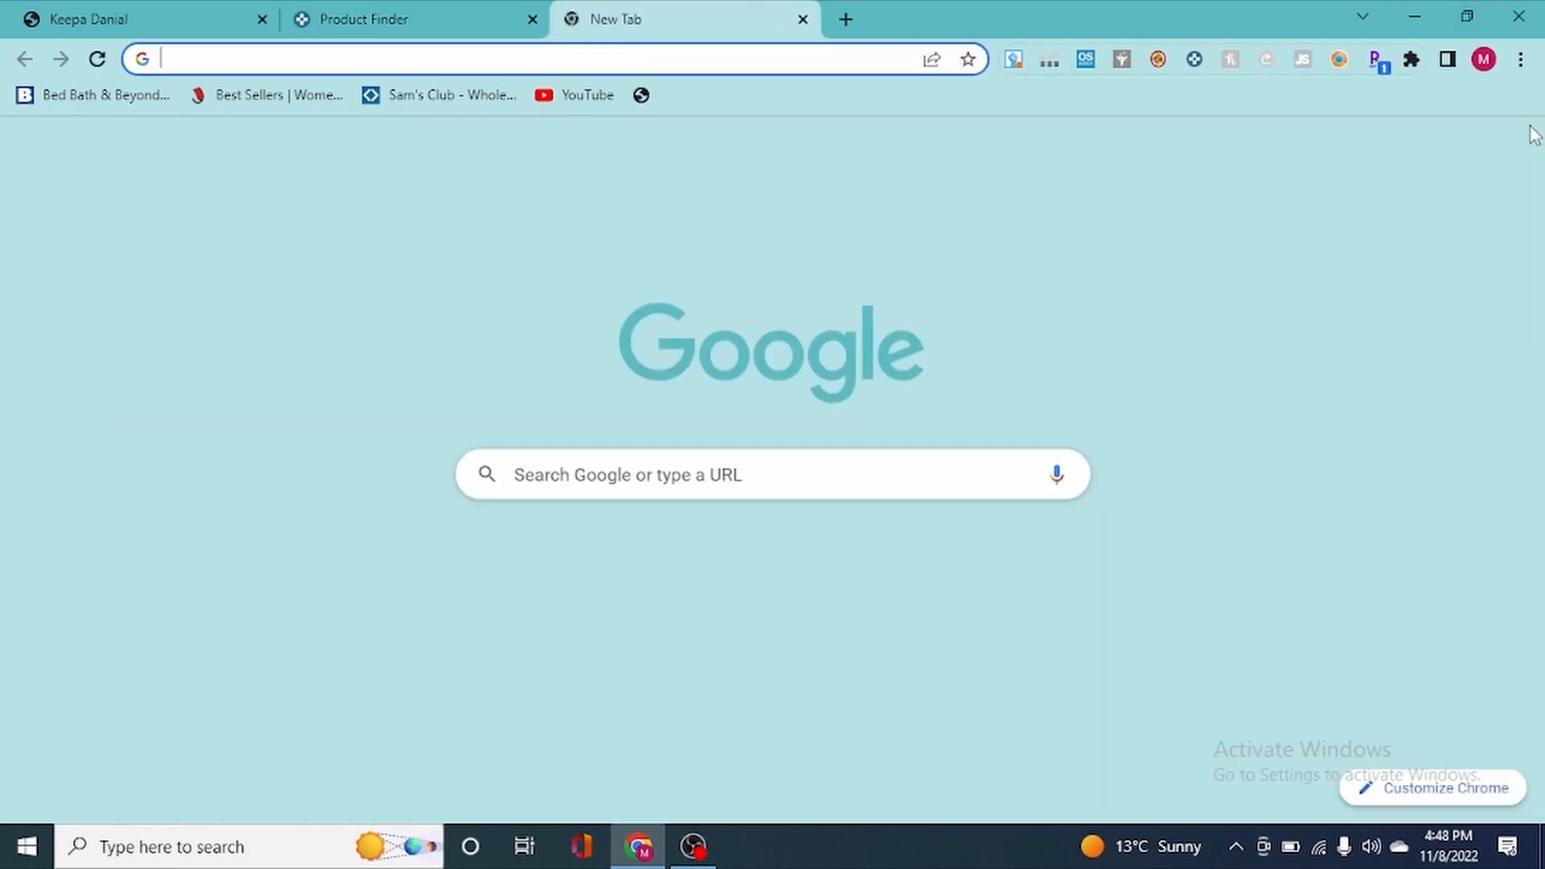
pyautogui.click(1452, 153)
pyautogui.click(441, 11)
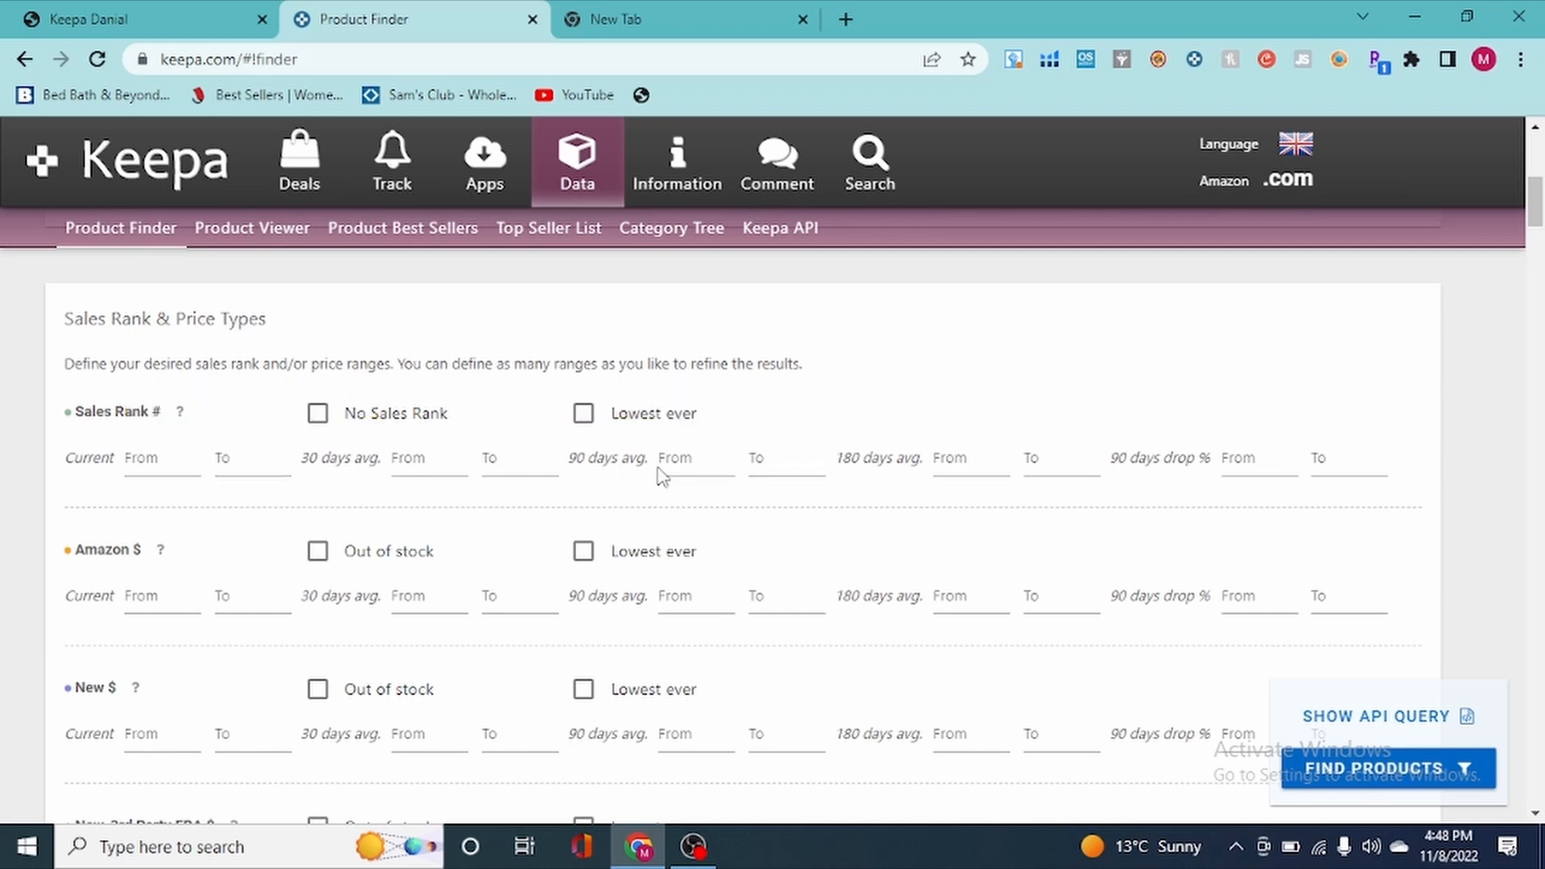
# - Limit the 90-day average sales rank to a maximum of 50000 and require the Amazon price to be out of stock
pyautogui.click(787, 465)
pyautogui.write('50000')
pyautogui.scroll(4, 161, 547)
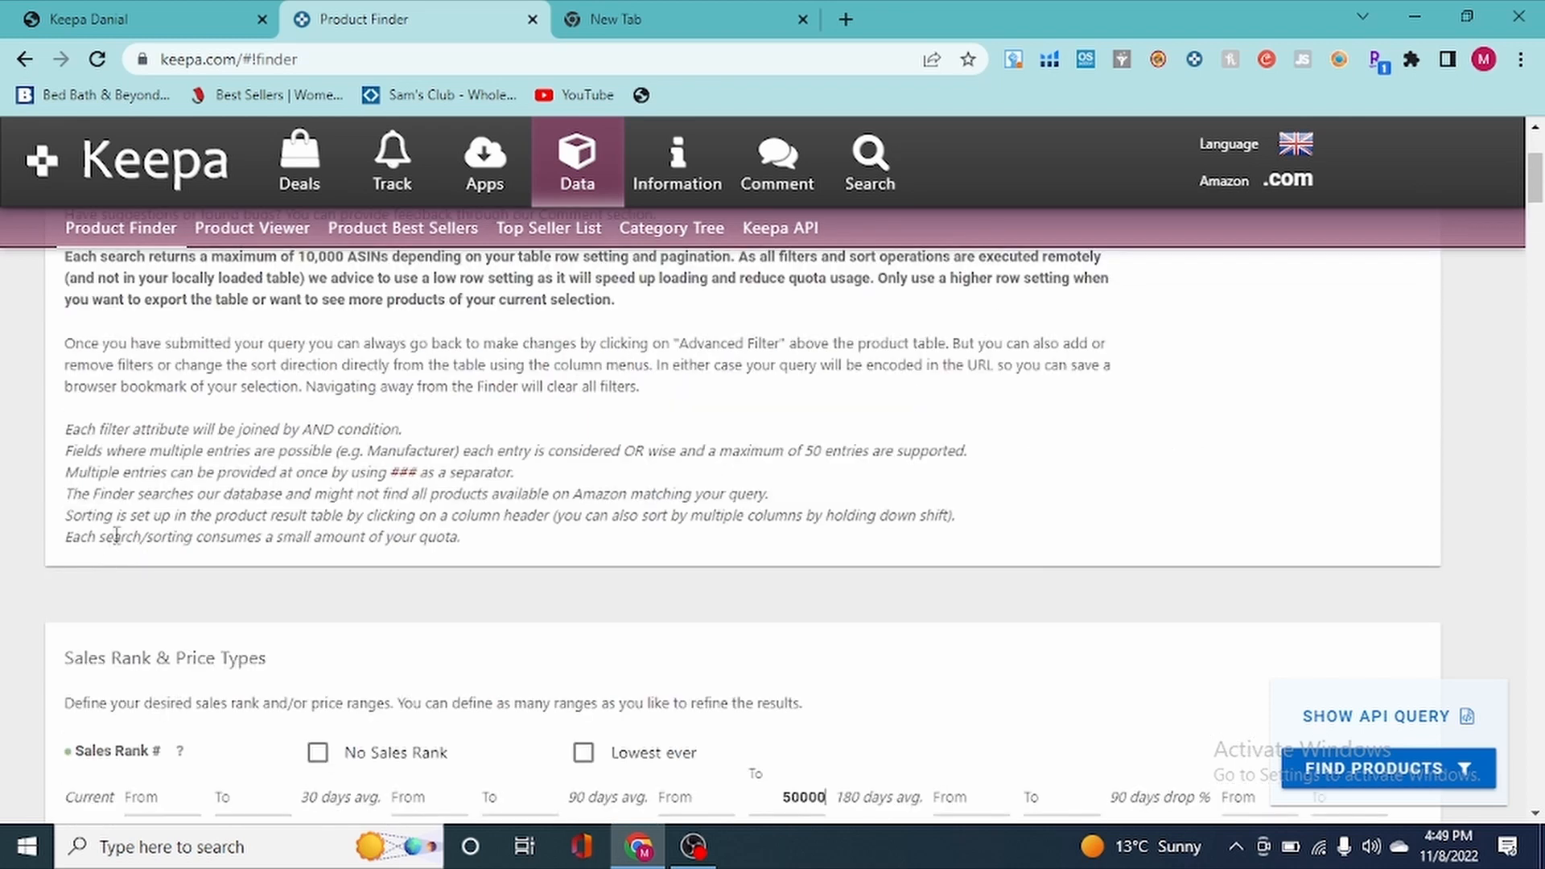
pyautogui.scroll(-5, 957, 604)
pyautogui.scroll(2, 804, 595)
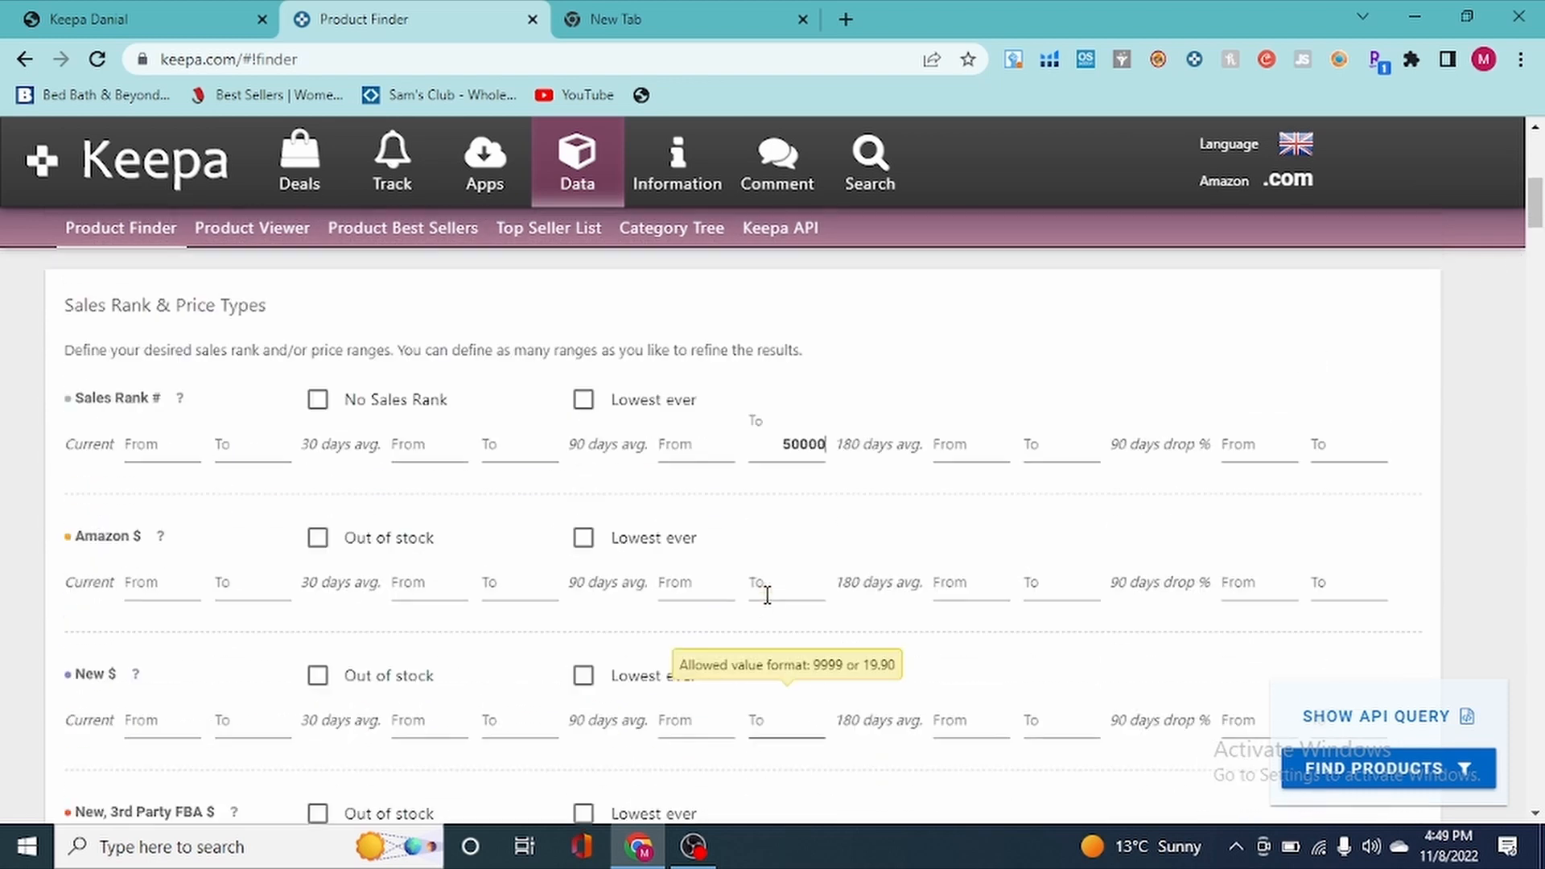
pyautogui.click(317, 547)
# - Set the current New price range from 14 to 60 dollars
pyautogui.scroll(-4, 644, 432)
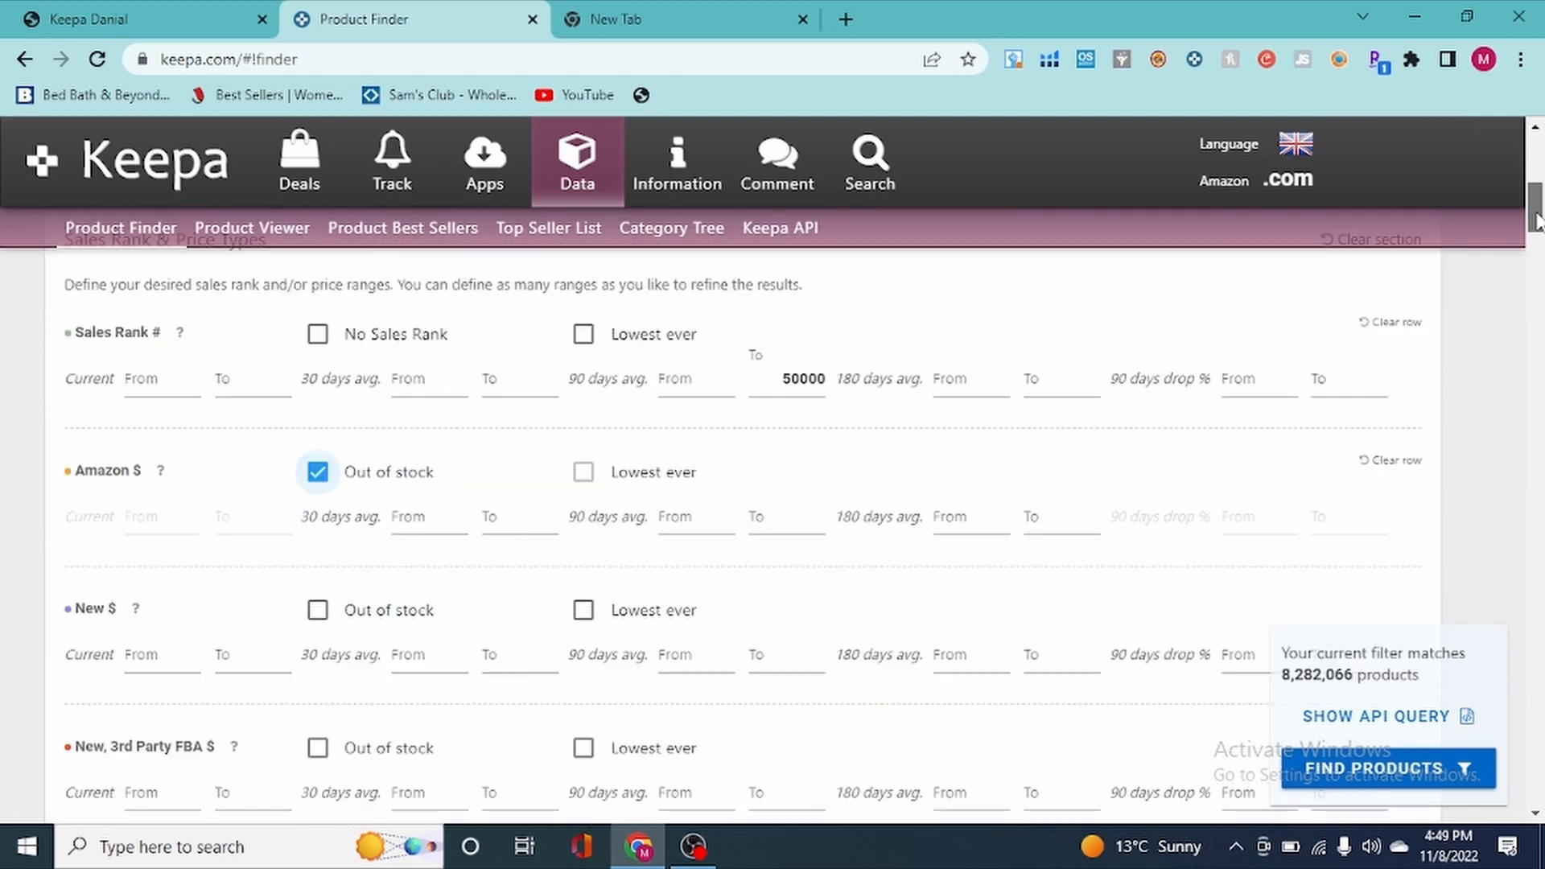
pyautogui.click(133, 405)
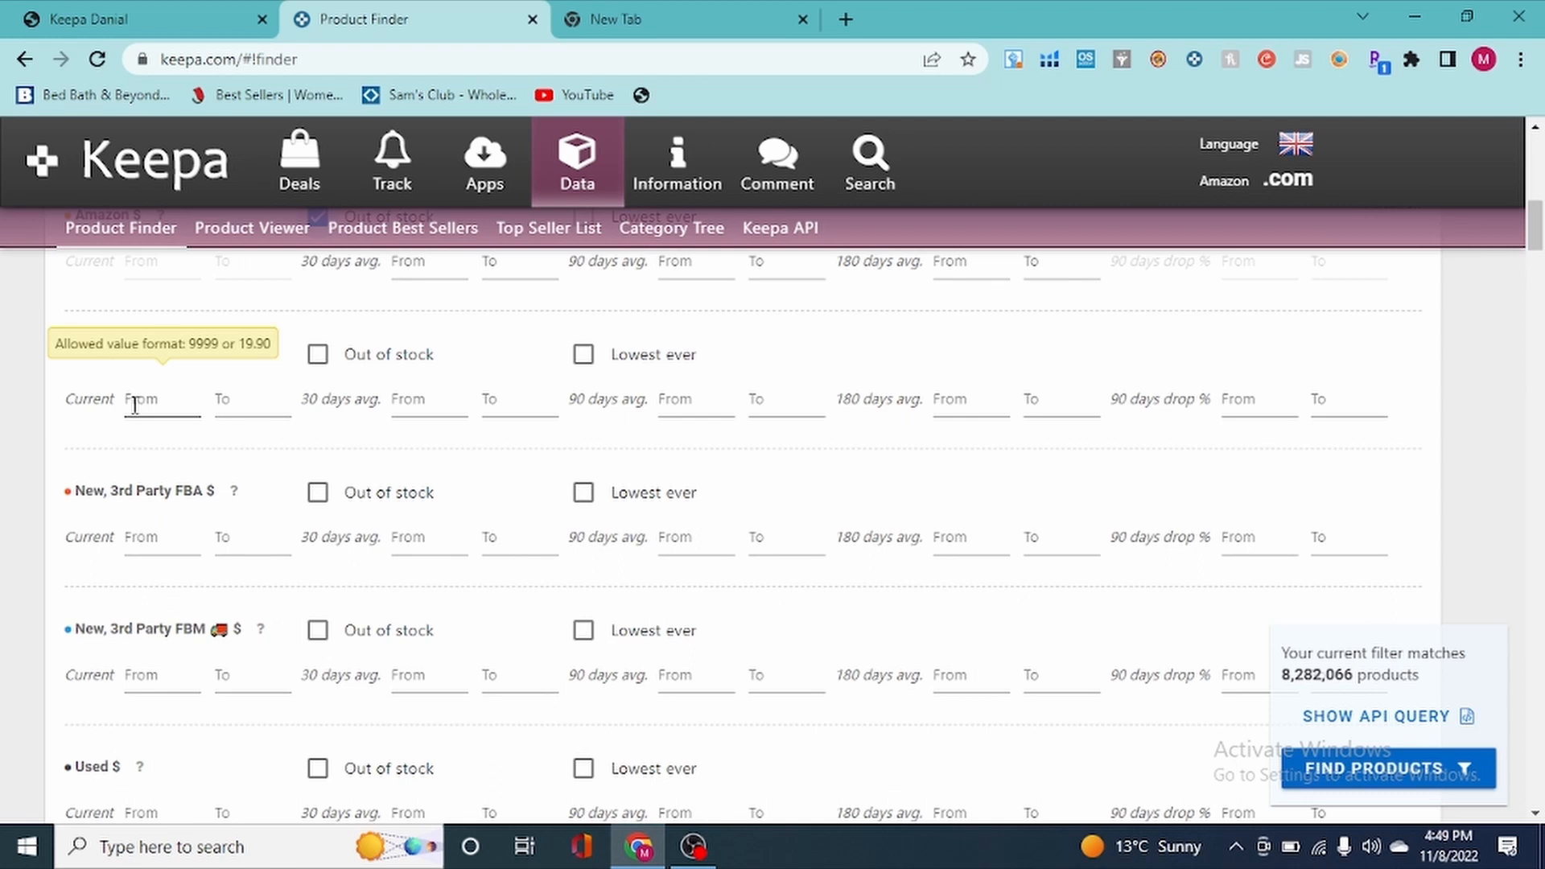
pyautogui.write('14')
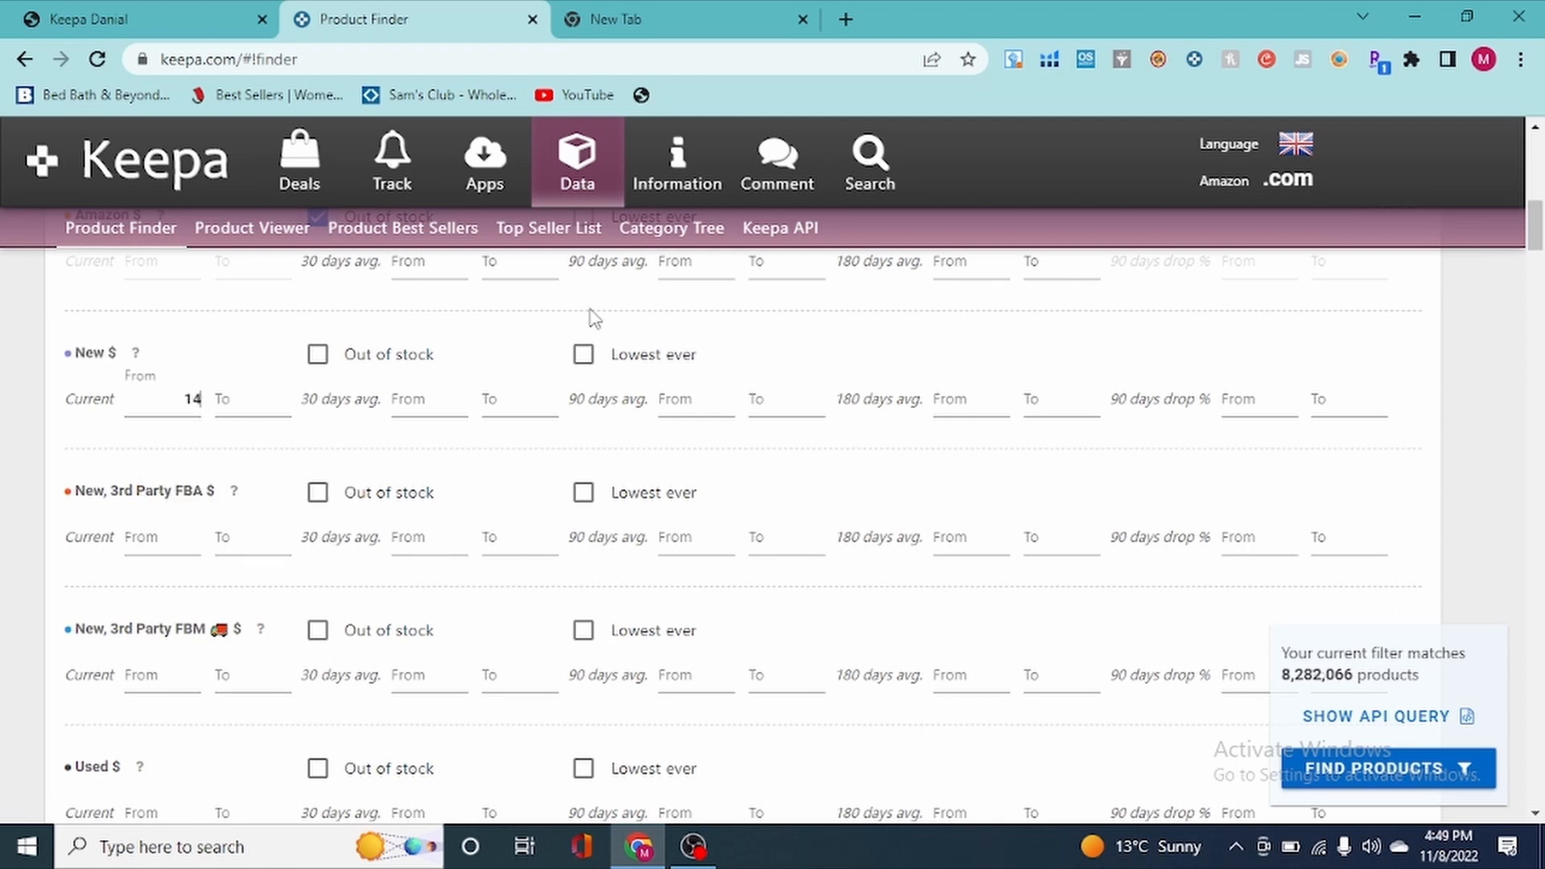
pyautogui.press('Tab')
pyautogui.write('60')
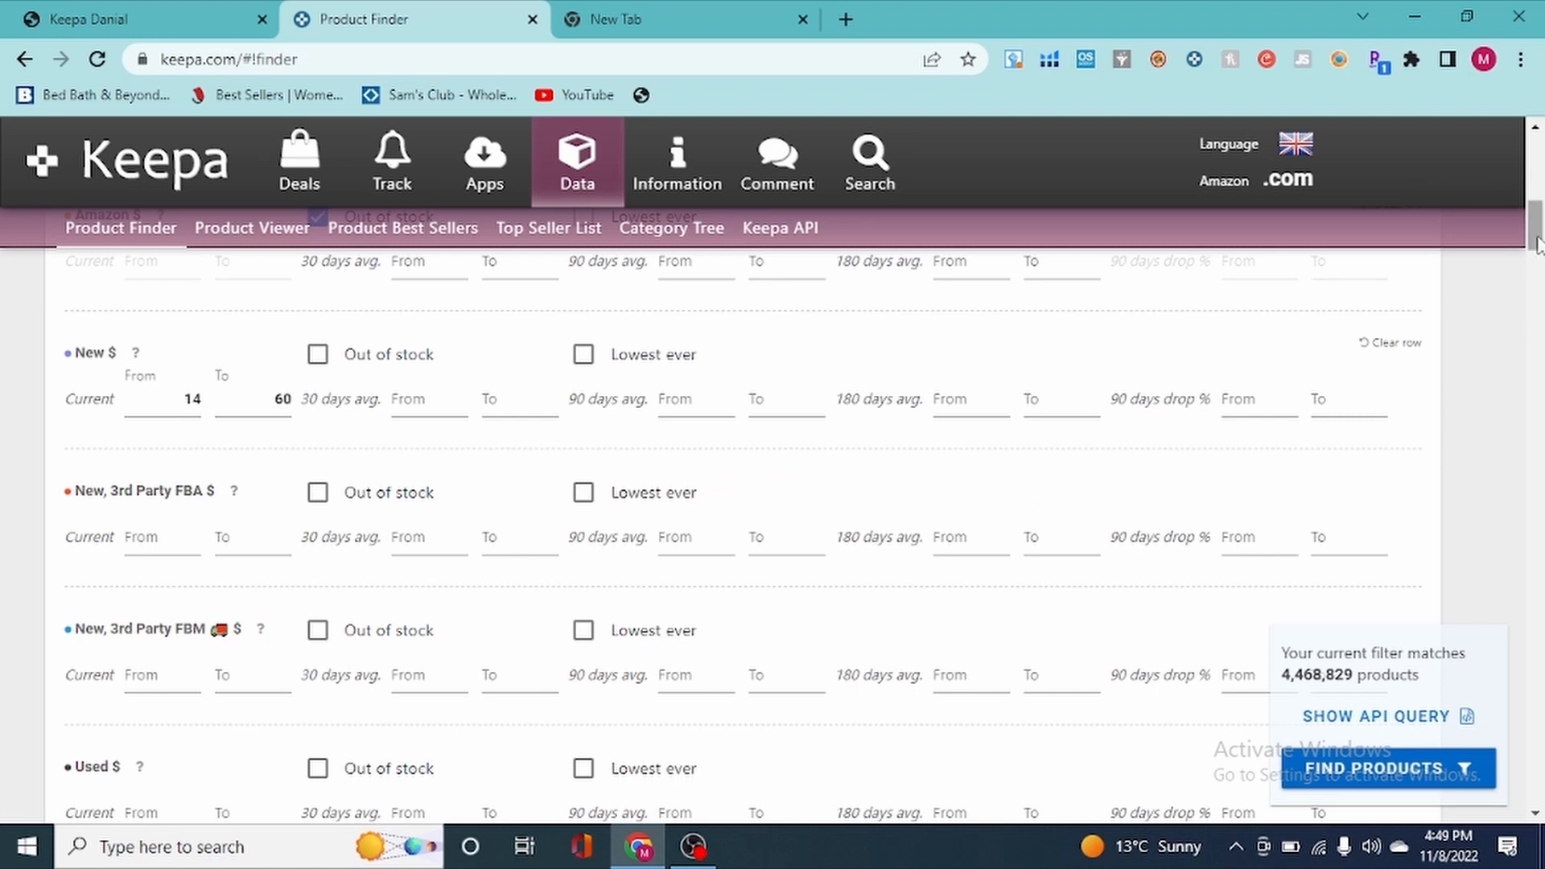
# - Look through the remaining price-type filters and the list of available root categories
pyautogui.scroll(-1, 1535, 234)
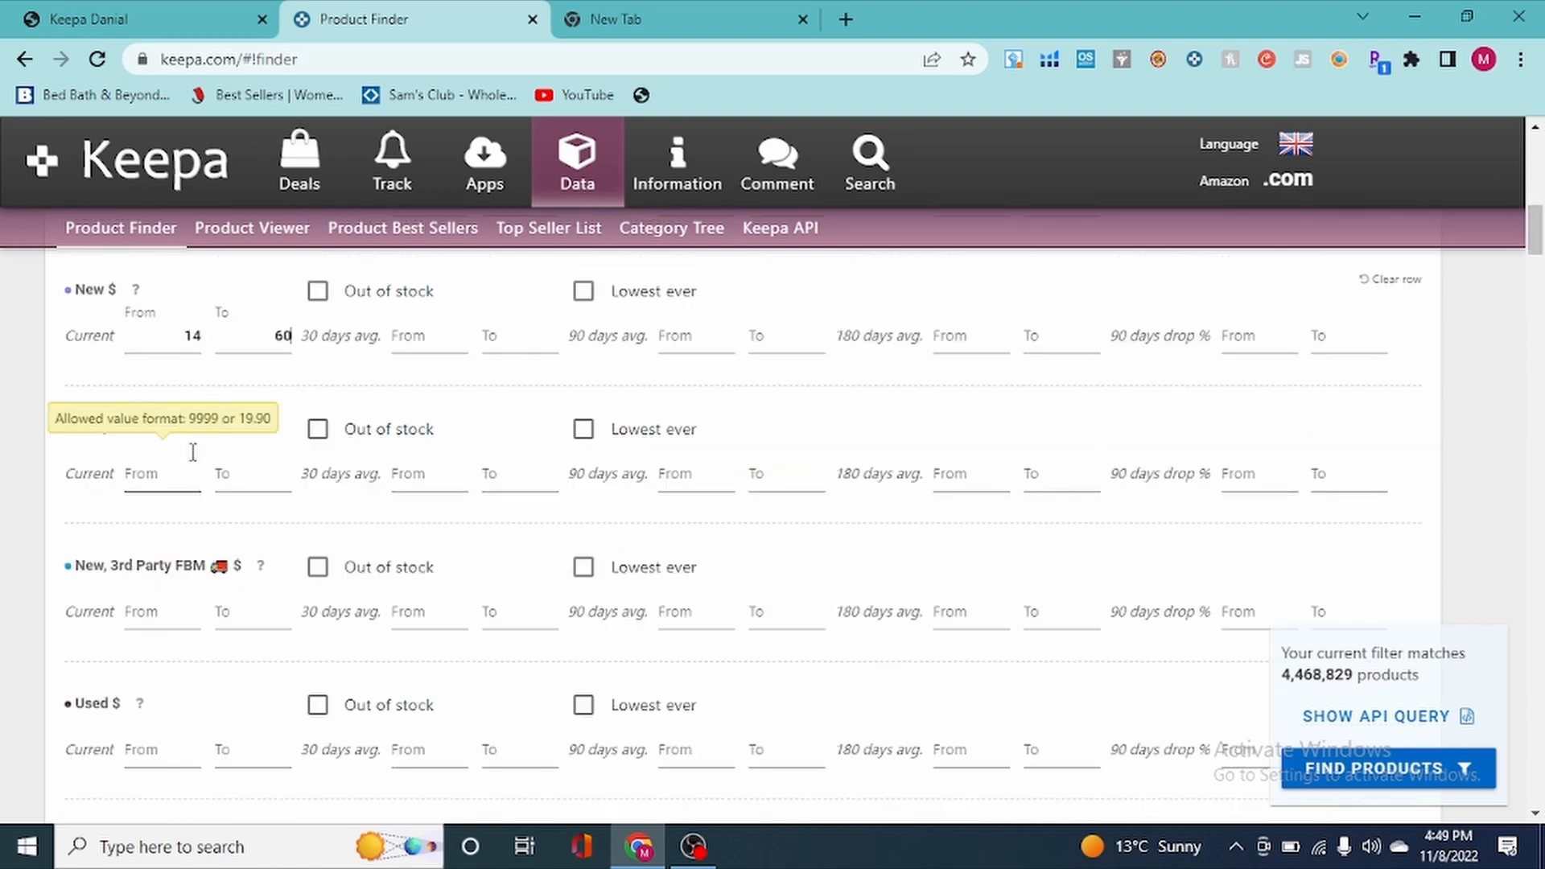
pyautogui.scroll(-2, 185, 541)
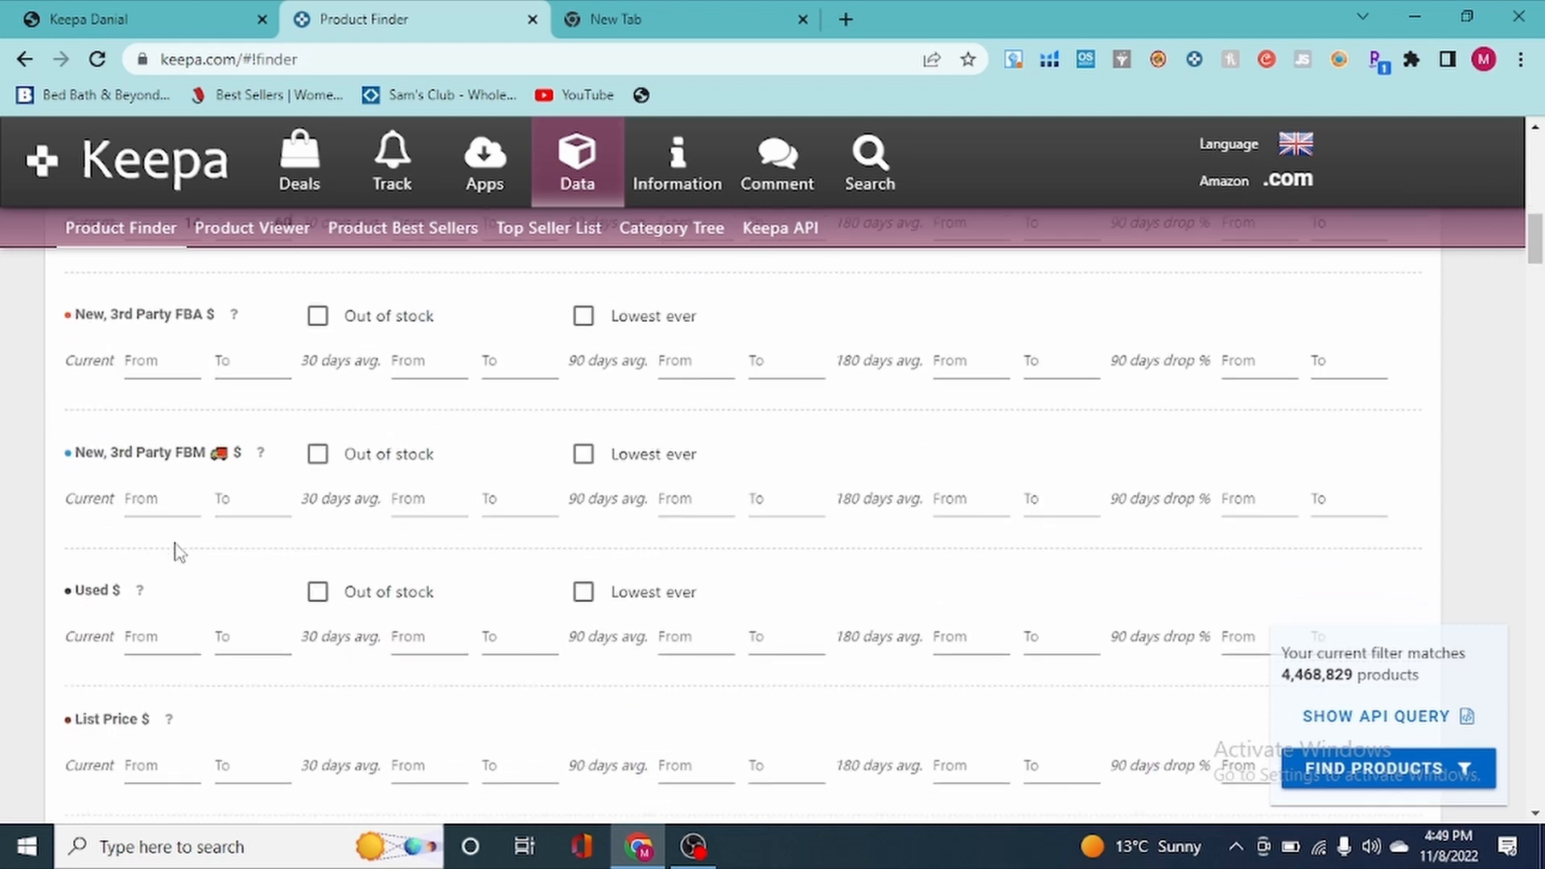
pyautogui.click(144, 641)
pyautogui.scroll(-7, 236, 614)
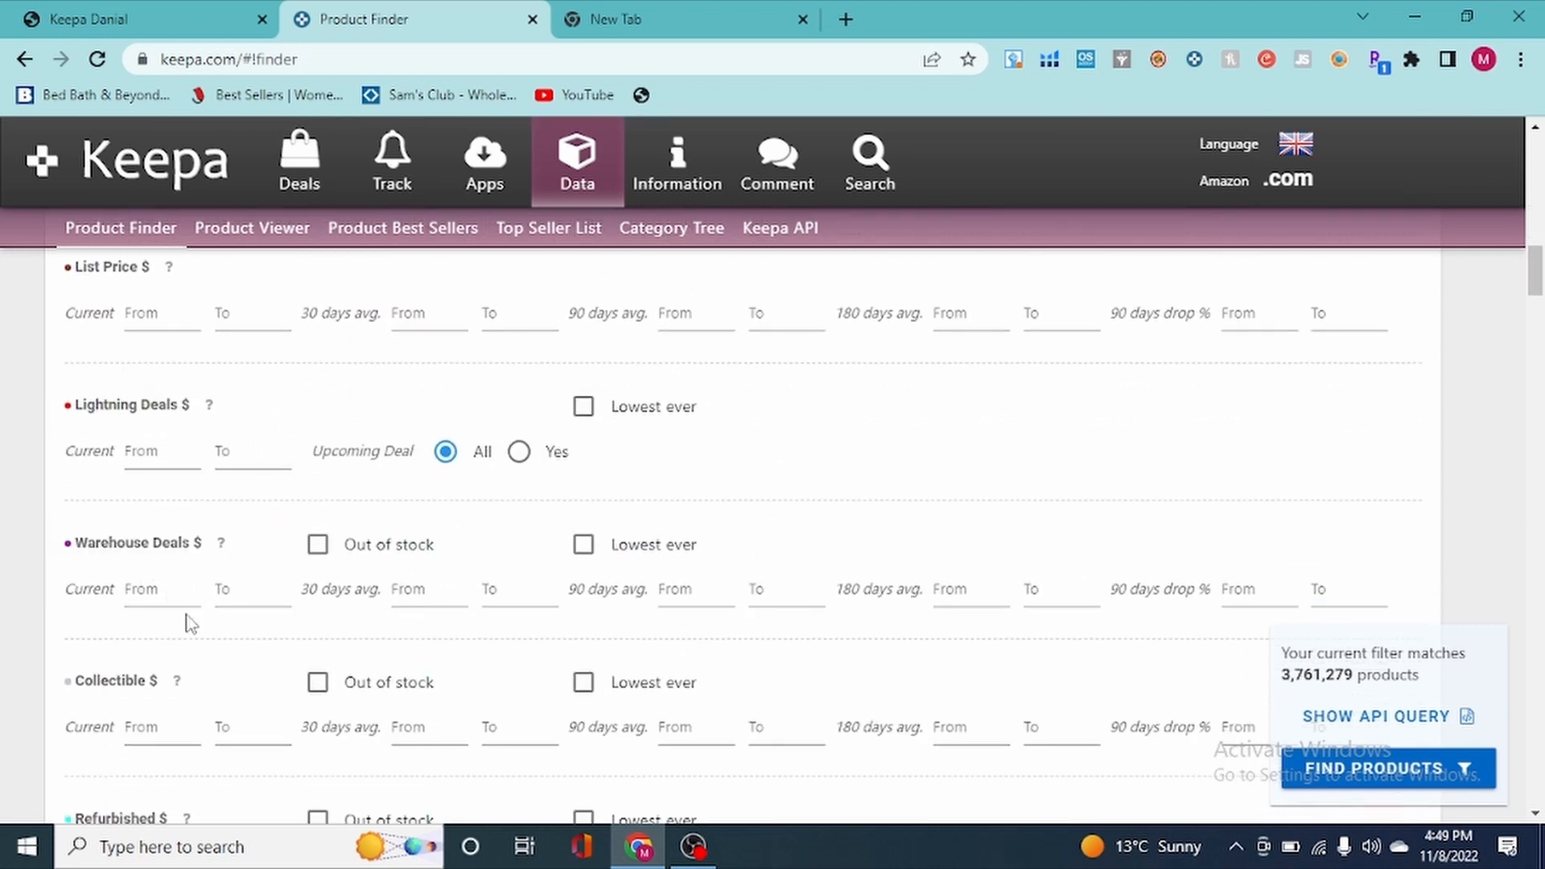
pyautogui.scroll(-7, 145, 588)
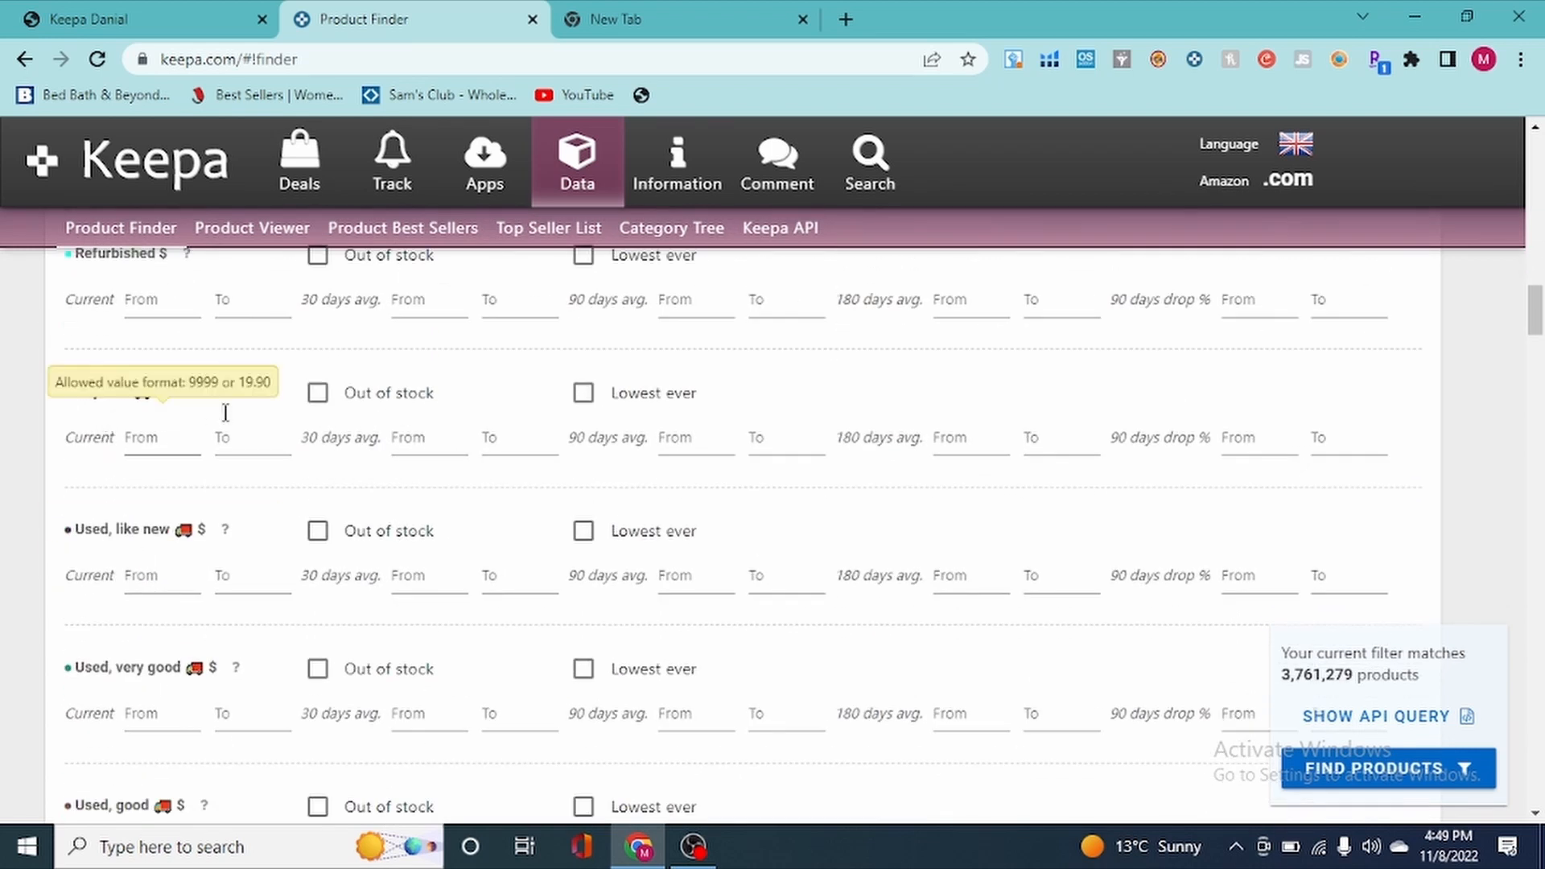
pyautogui.scroll(-9, 172, 524)
pyautogui.scroll(-18, 174, 524)
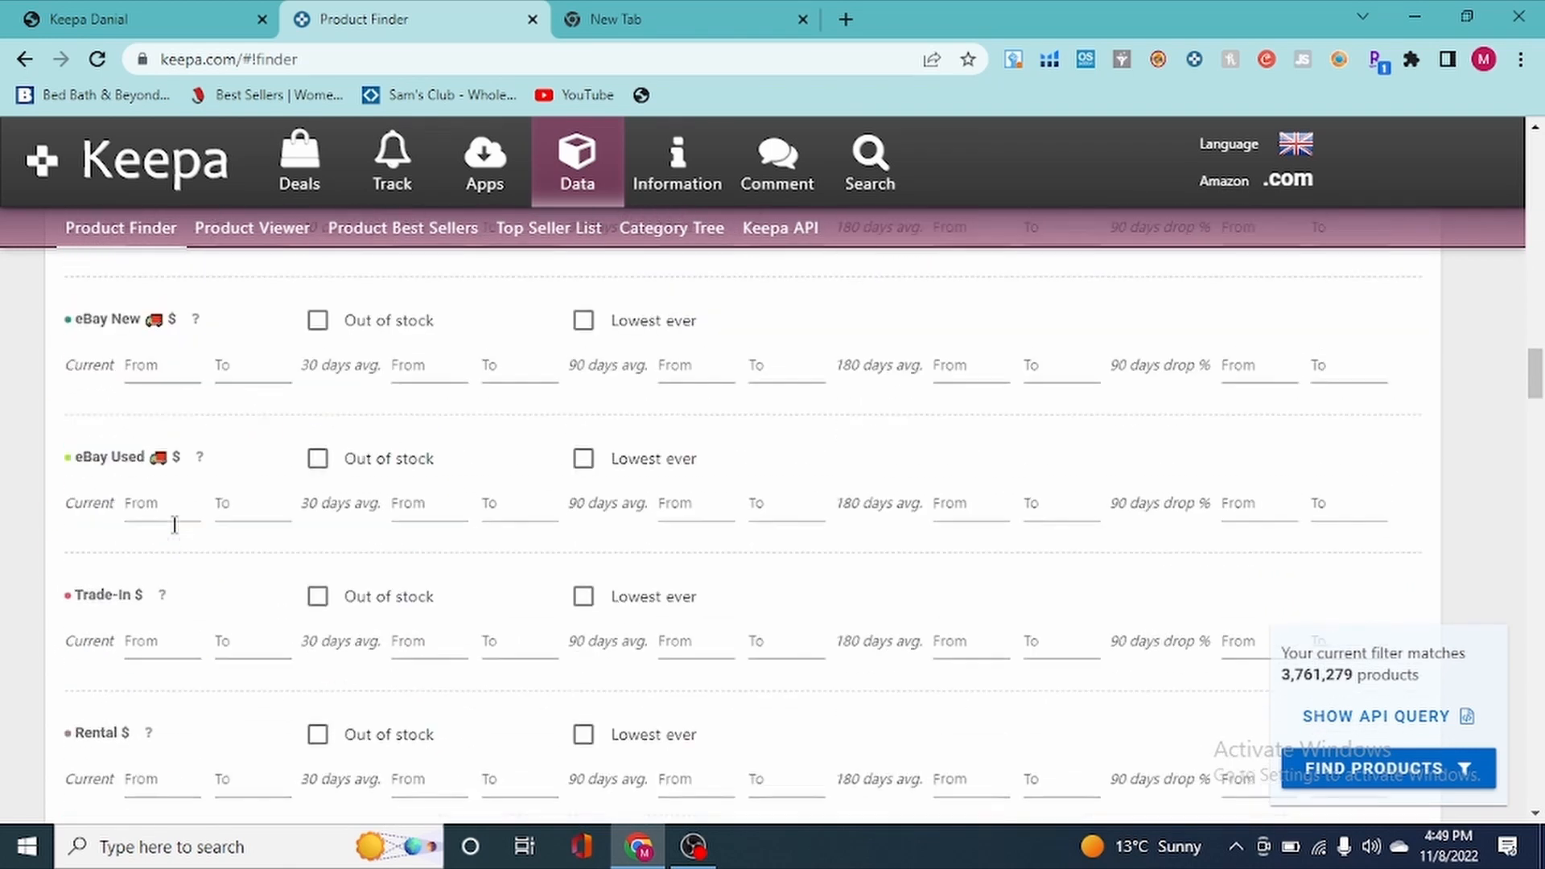
pyautogui.click(235, 427)
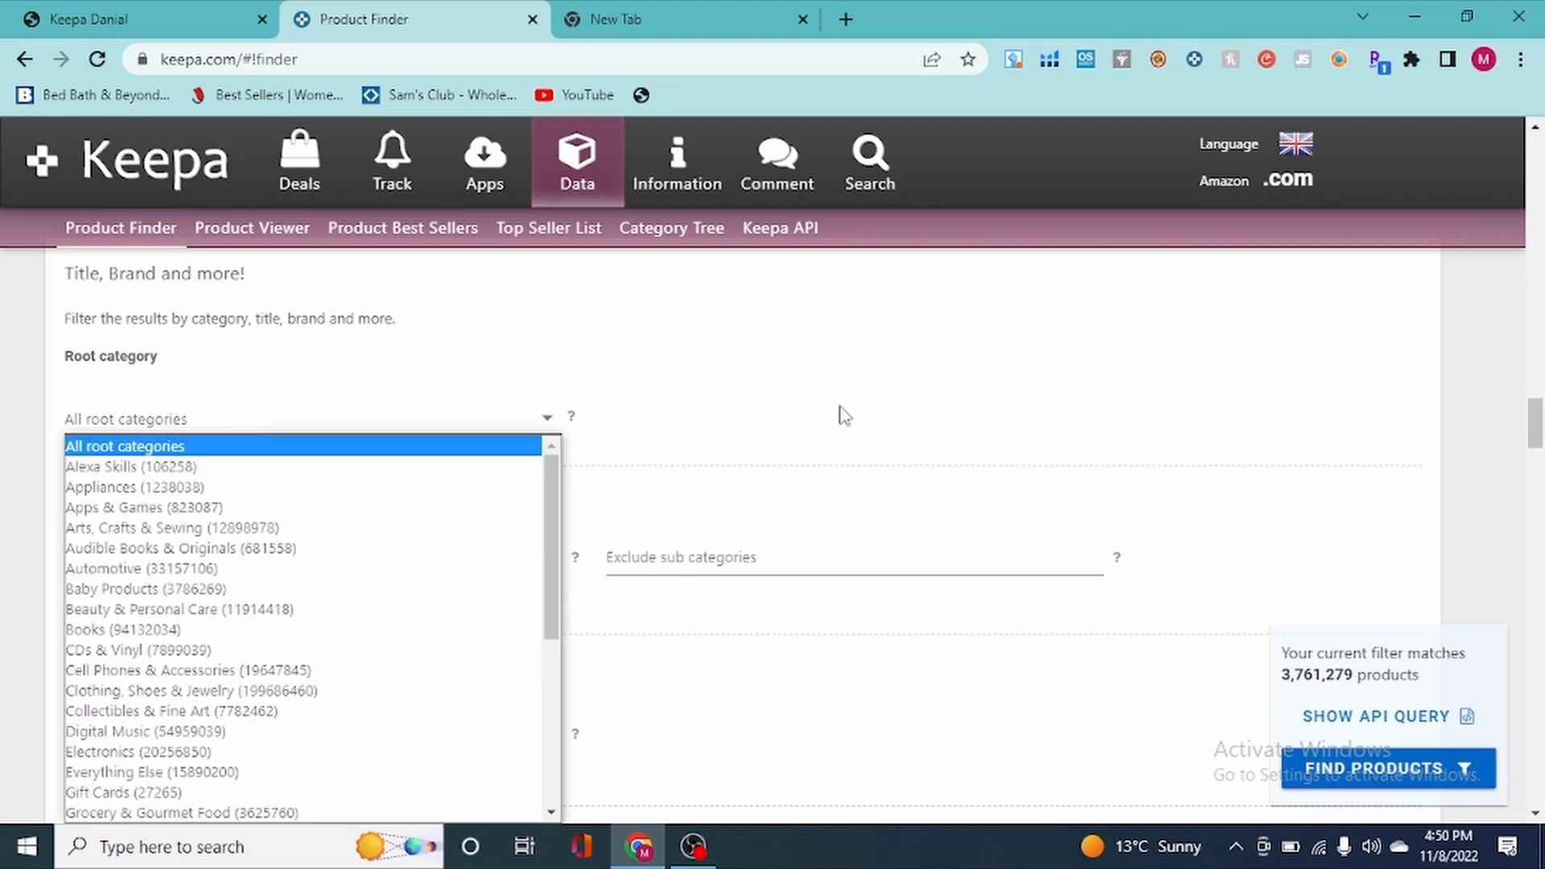
pyautogui.click(923, 375)
pyautogui.scroll(-3, 923, 374)
pyautogui.scroll(3, 346, 347)
pyautogui.click(308, 421)
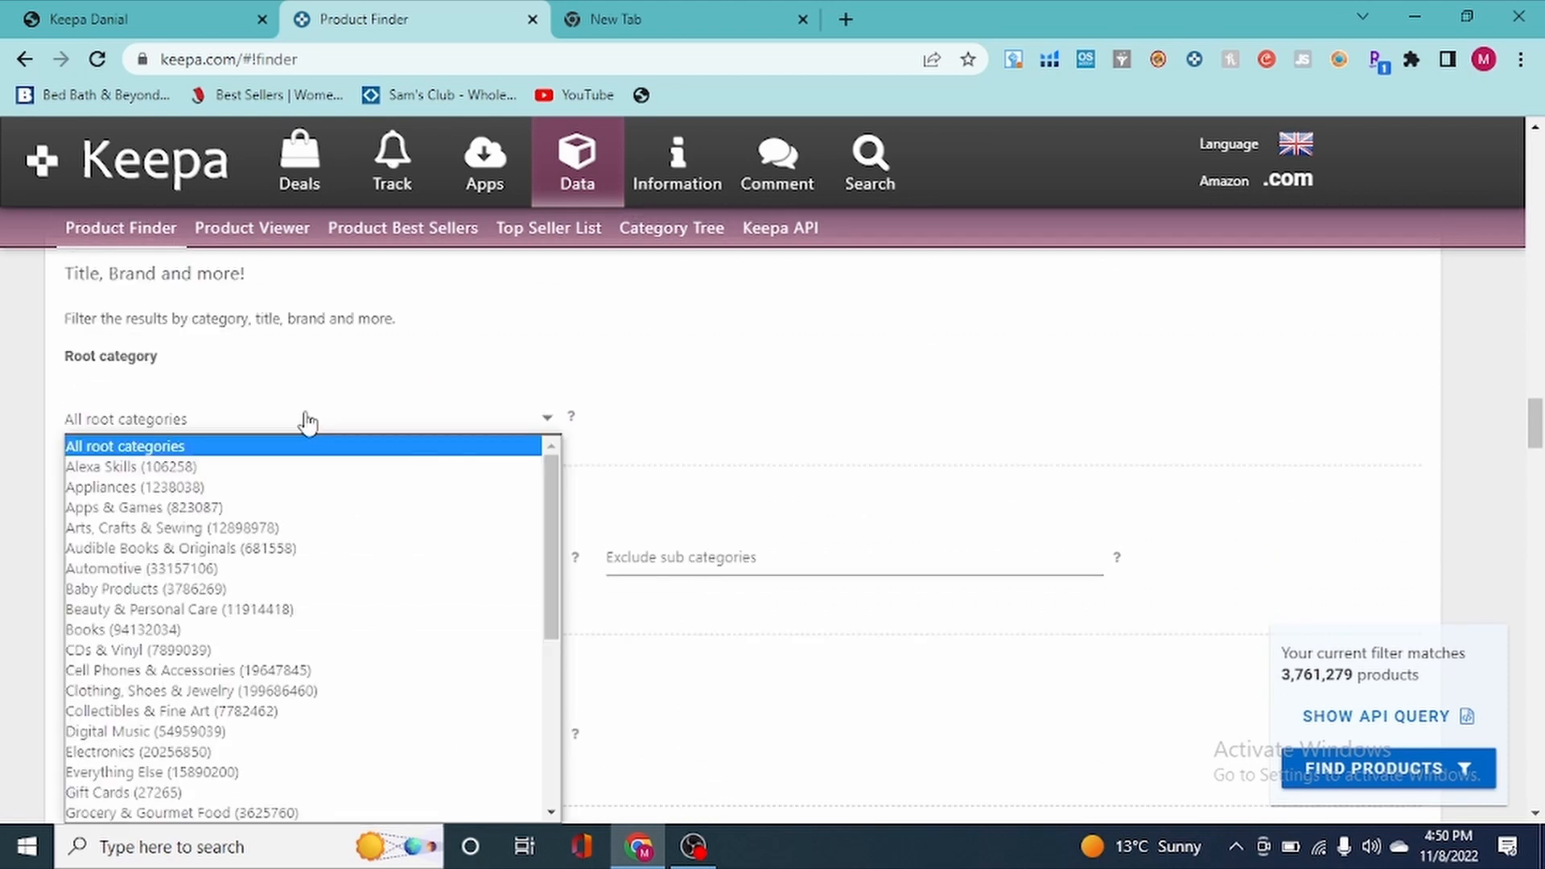
pyautogui.click(431, 293)
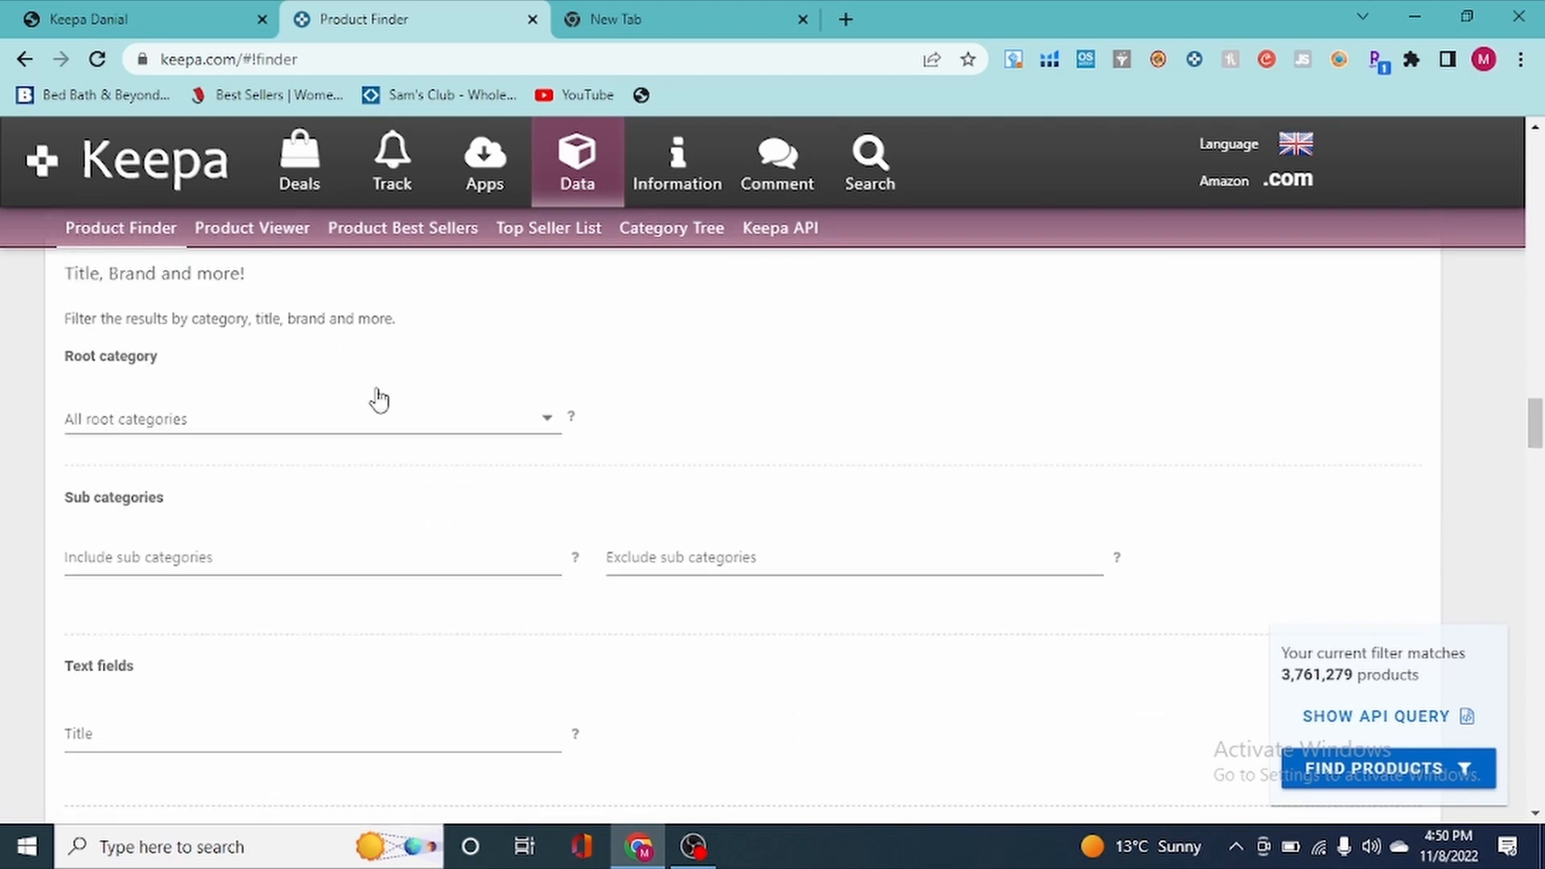
# - Choose Home & Kitchen as the root category for the product search
pyautogui.click(312, 421)
pyautogui.scroll(-5, 324, 612)
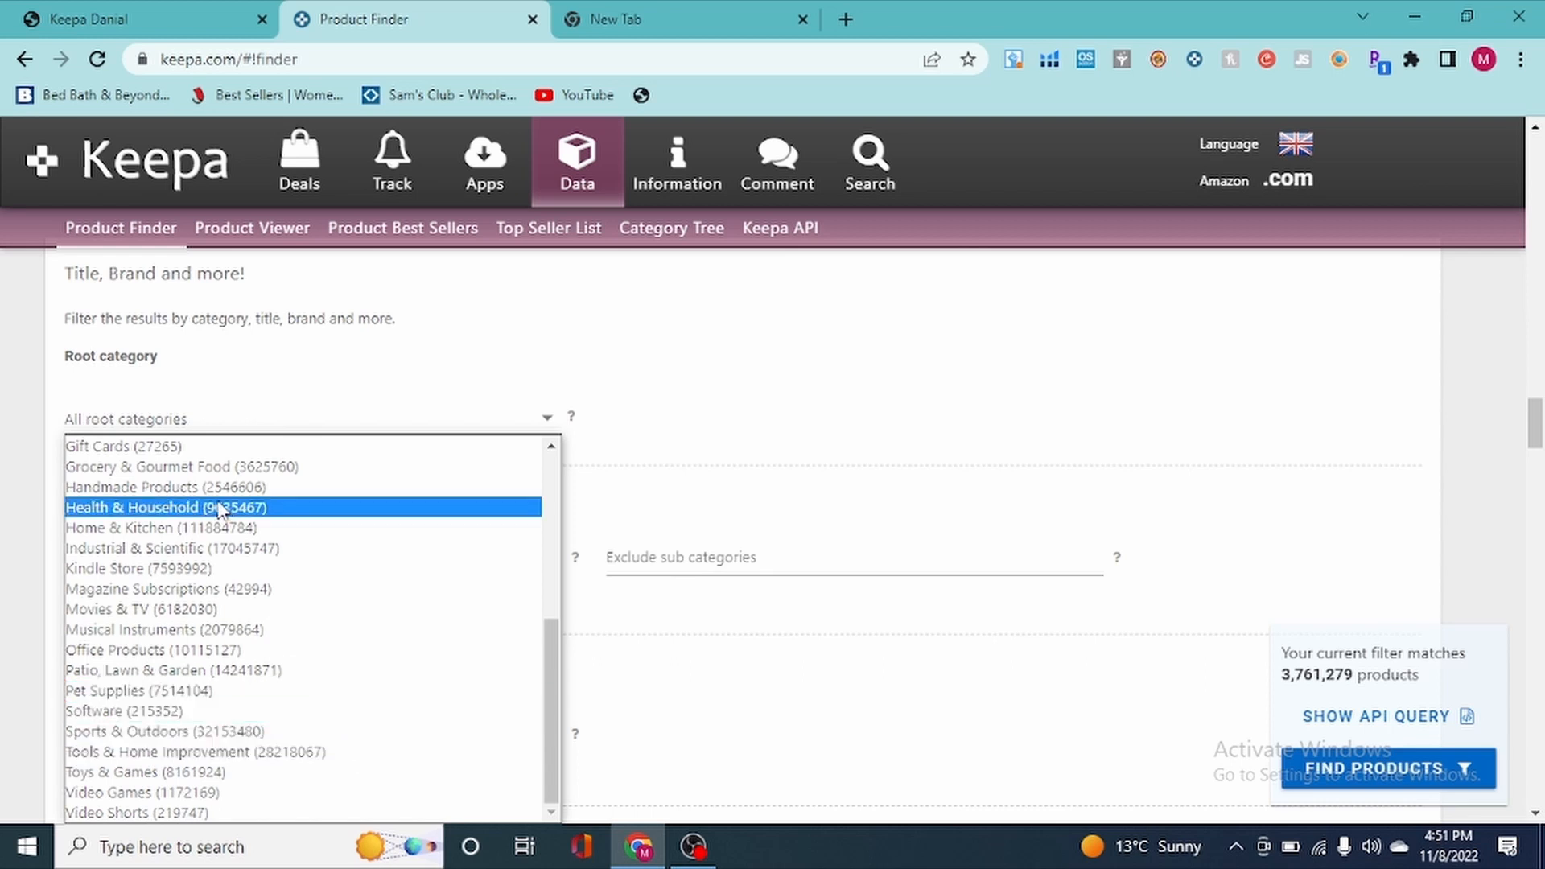
pyautogui.click(279, 529)
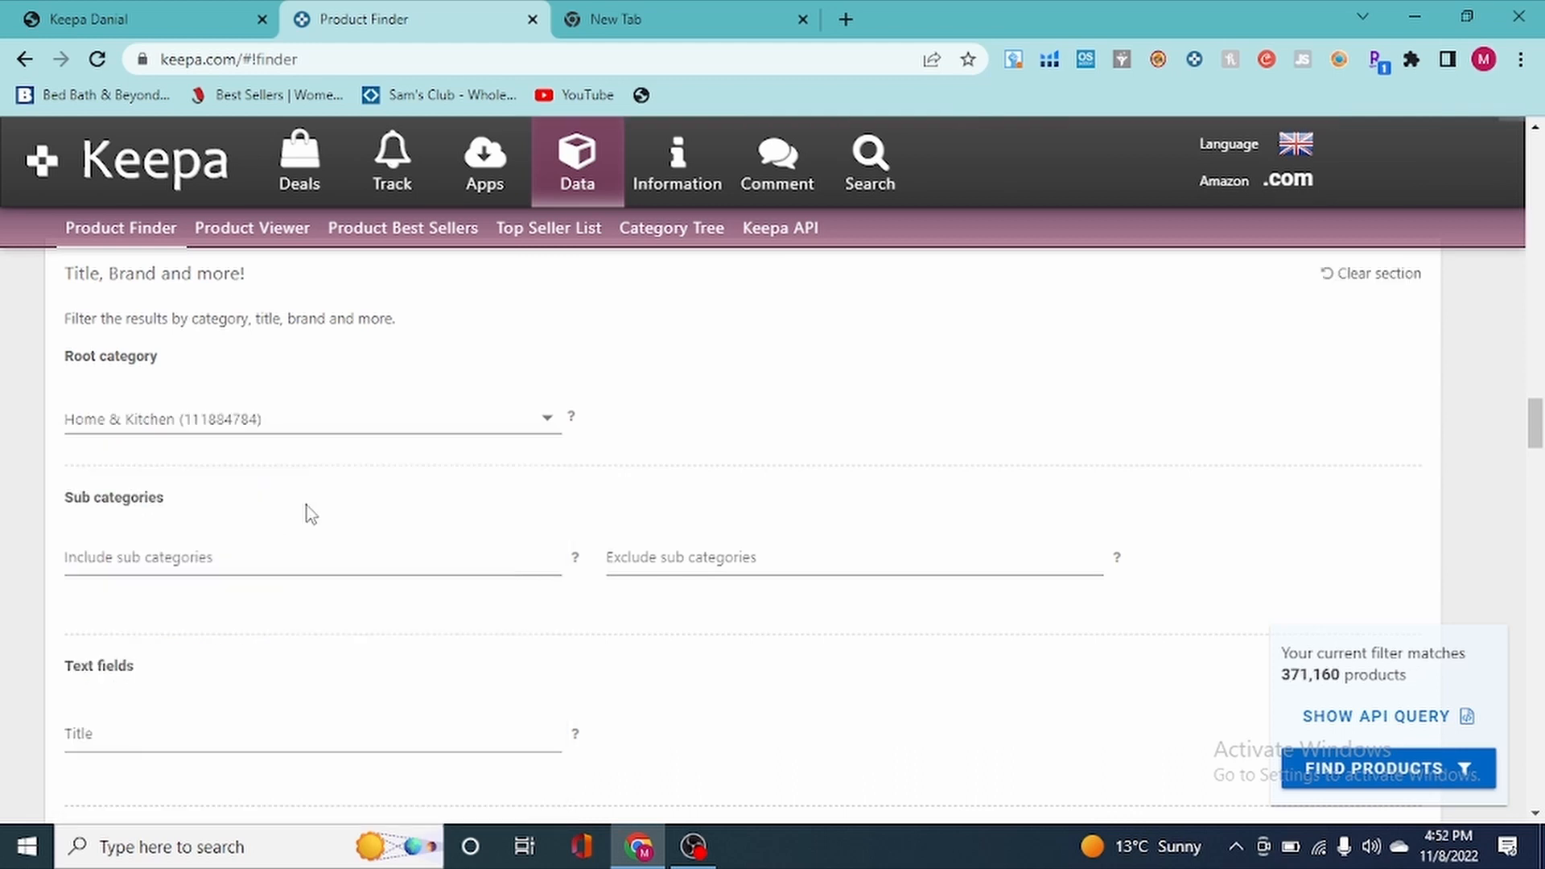
# - Set the current New Offer Count range from 4 to 20
pyautogui.scroll(-4, 473, 462)
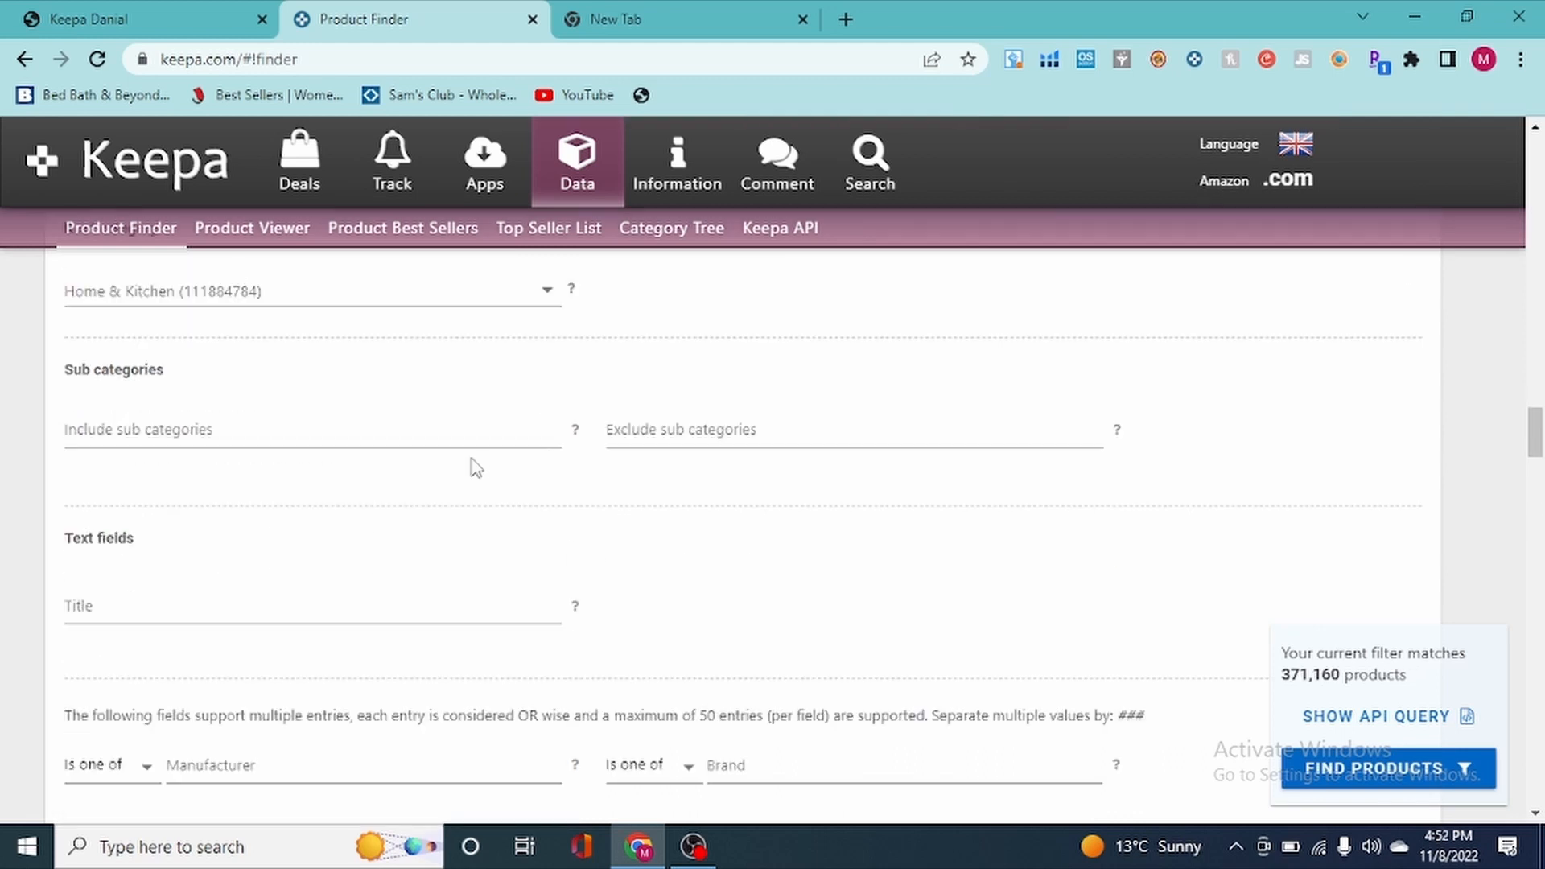
pyautogui.scroll(-8, 302, 626)
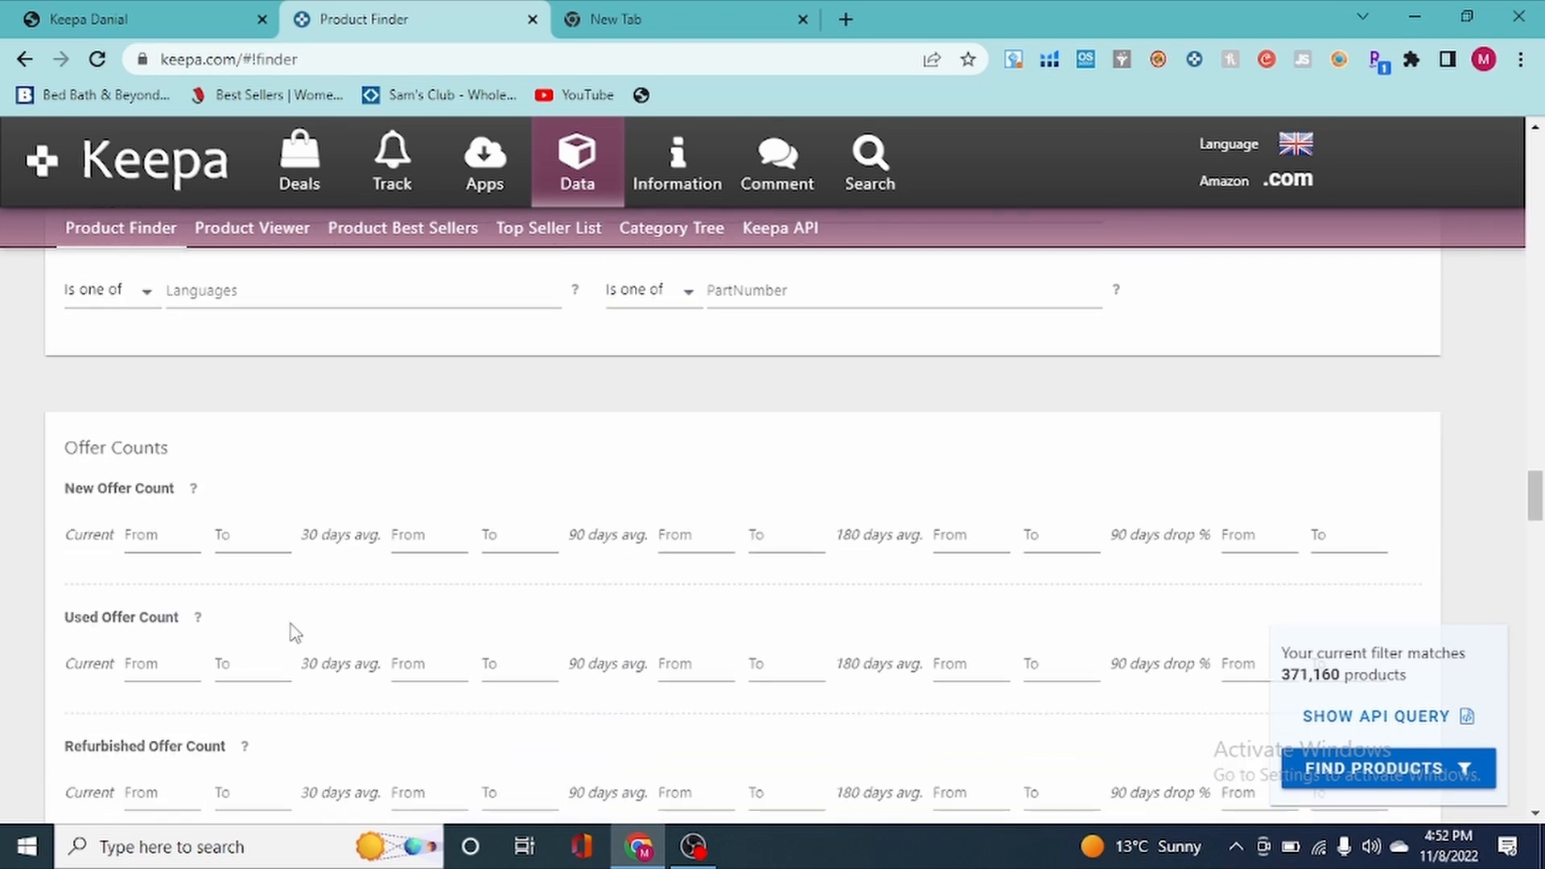
pyautogui.doubleClick(115, 489)
pyautogui.doubleClick(118, 491)
pyautogui.click(152, 546)
pyautogui.write('4')
pyautogui.press('Tab')
pyautogui.write('20')
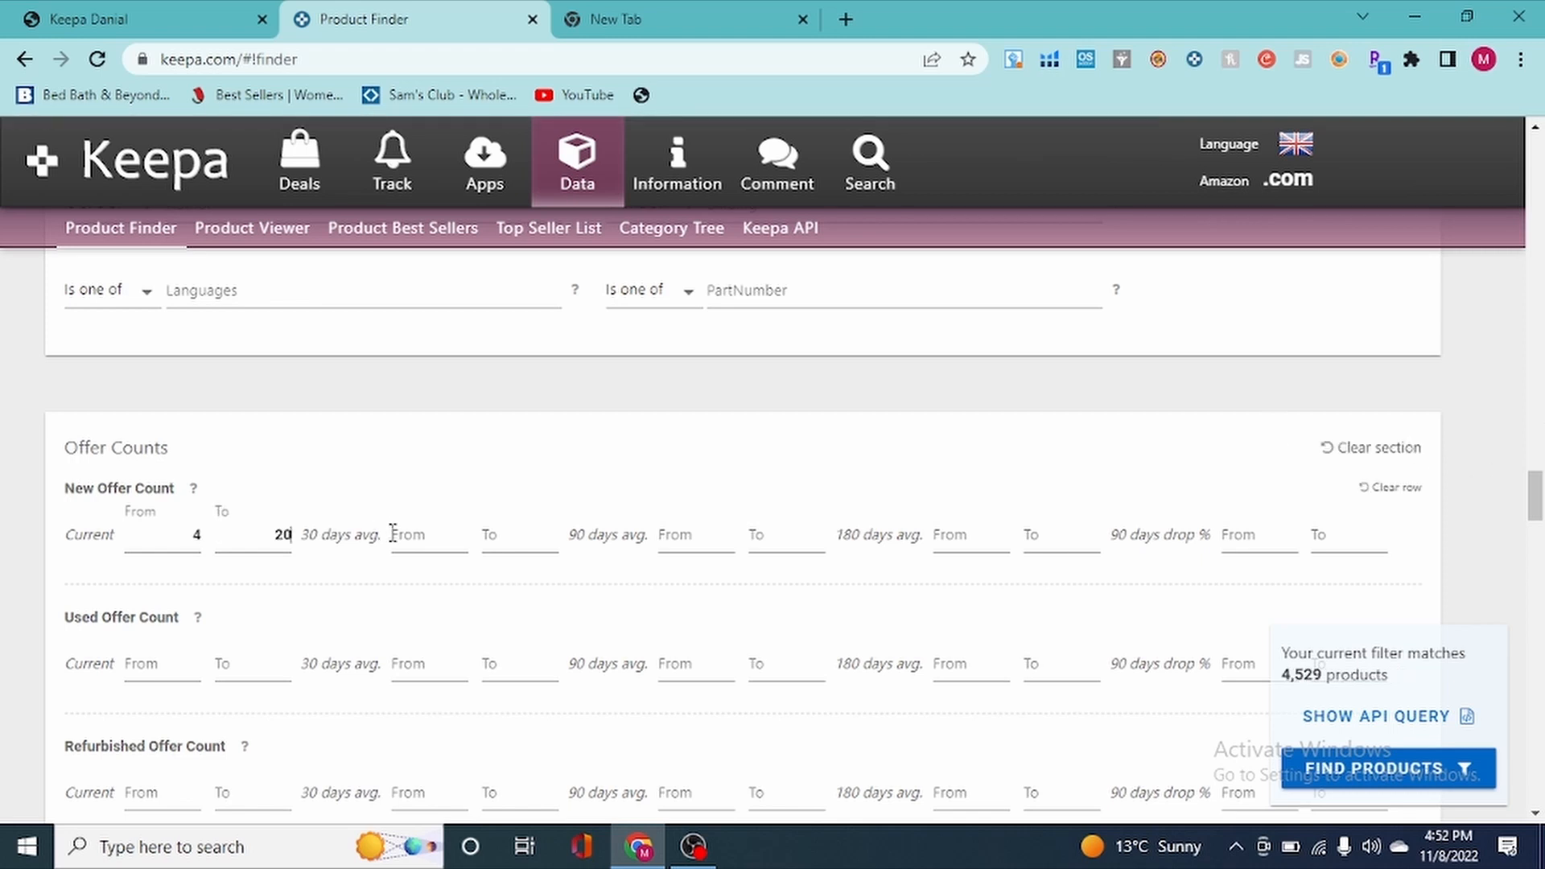
pyautogui.click(455, 532)
# - Restrict the Buy Box Seller to 3rd Party and set Buy Box: Is FBA to Yes
pyautogui.scroll(-3, 917, 569)
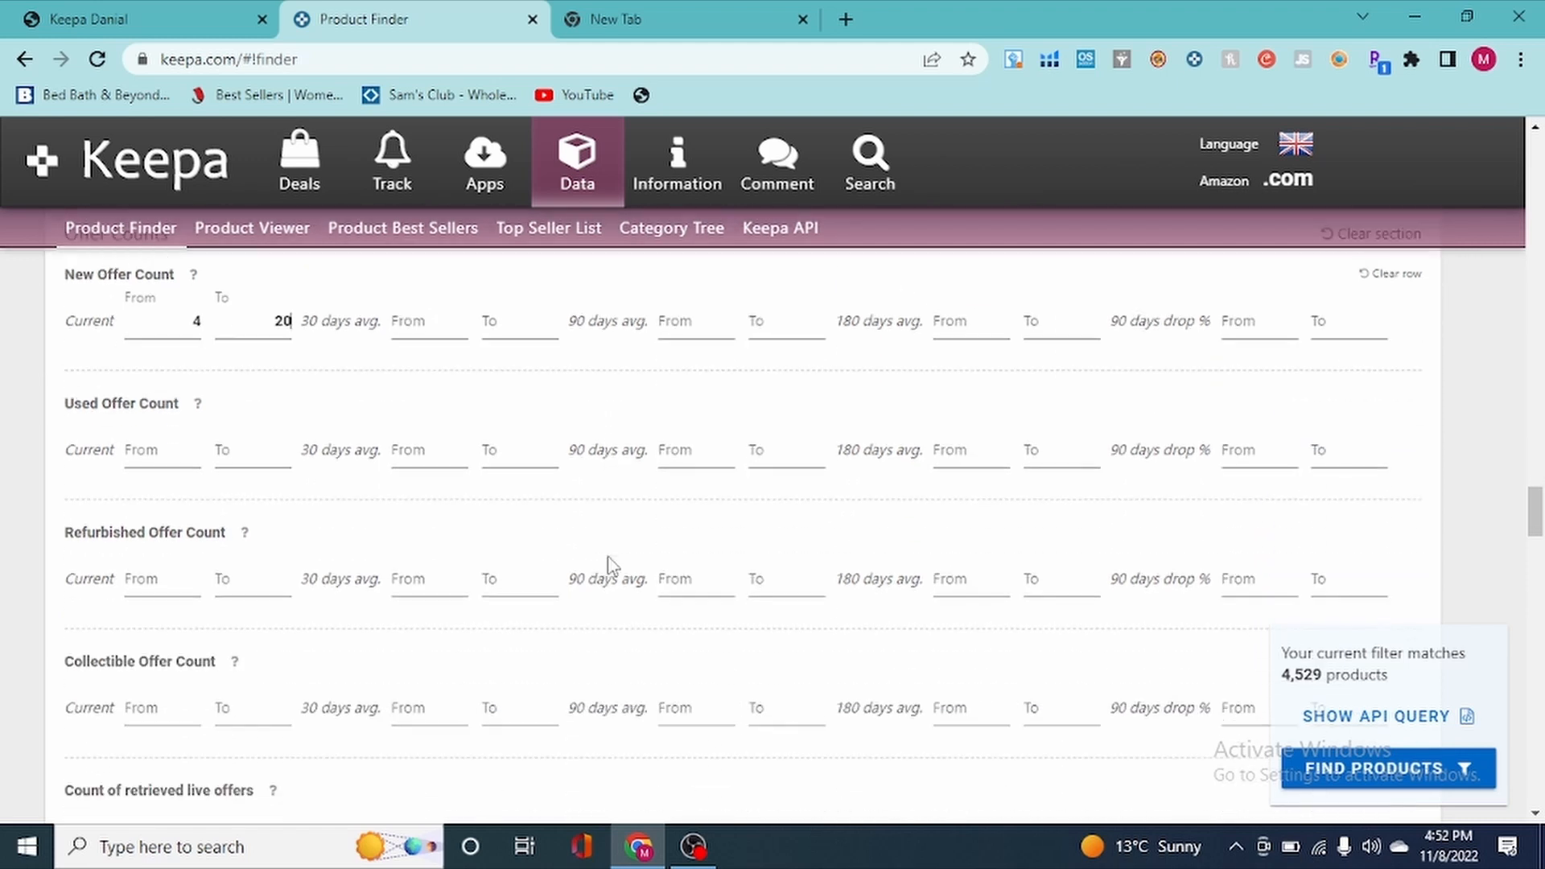
pyautogui.scroll(1, 165, 744)
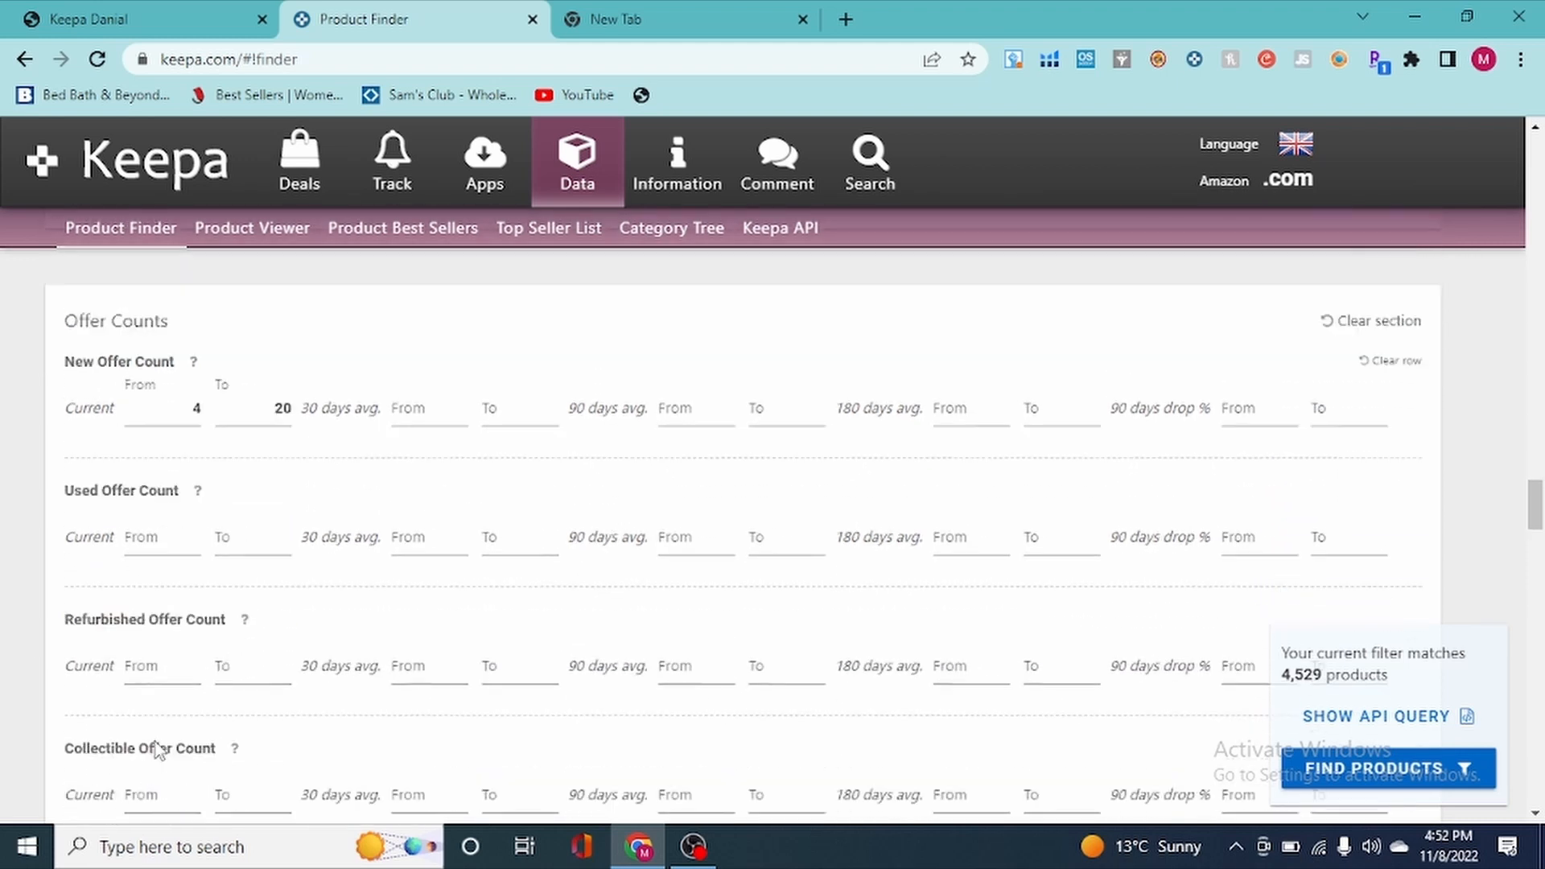
pyautogui.scroll(-3, 156, 738)
pyautogui.scroll(-7, 156, 742)
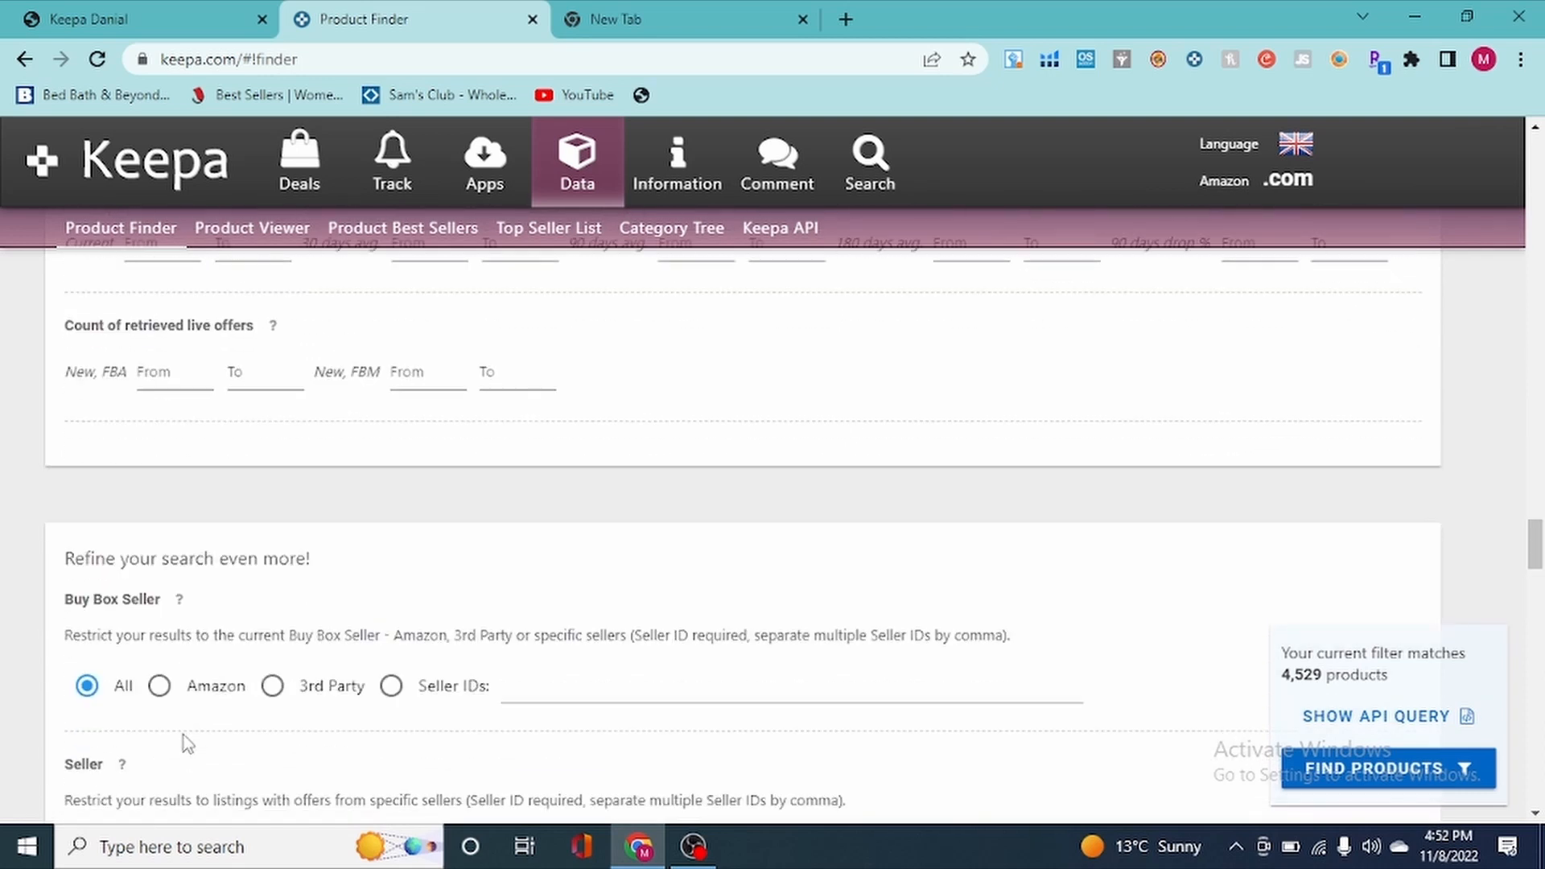
pyautogui.scroll(1, 443, 475)
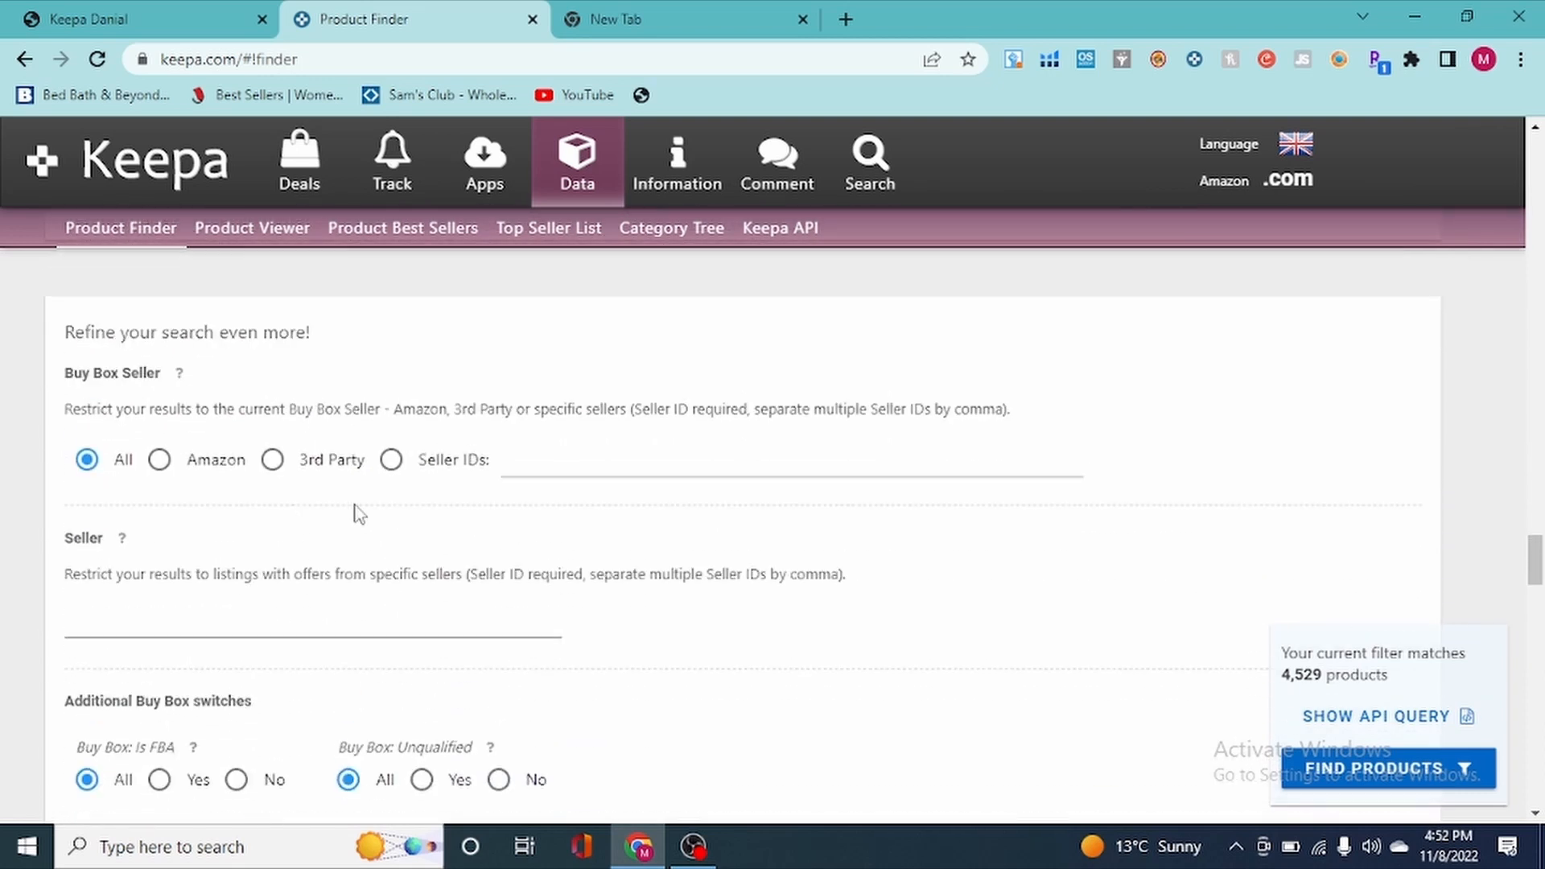
pyautogui.click(278, 464)
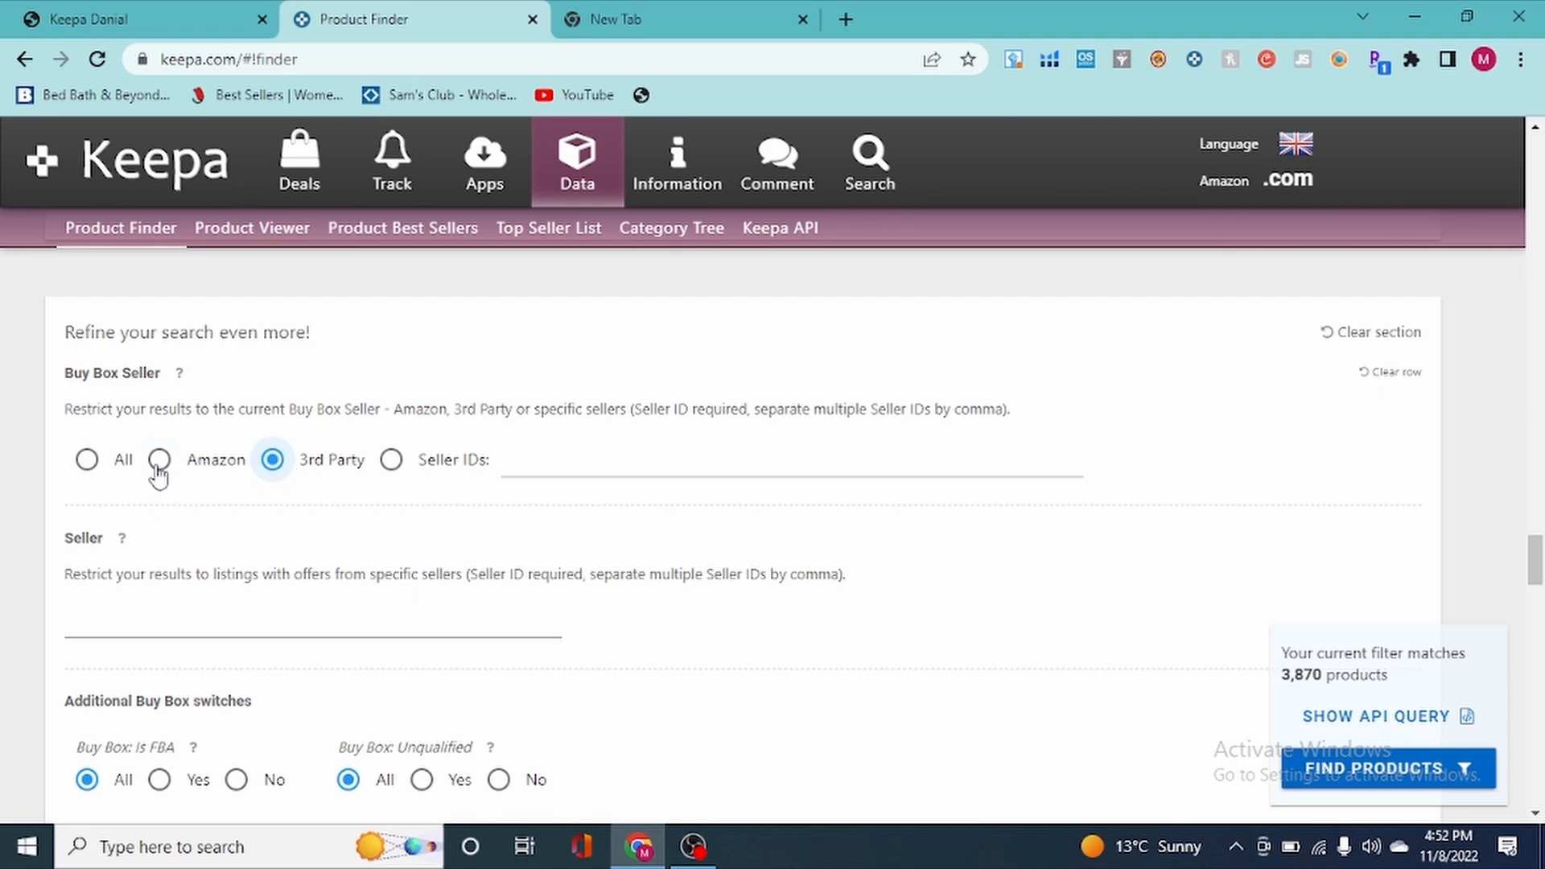
pyautogui.scroll(-3, 165, 612)
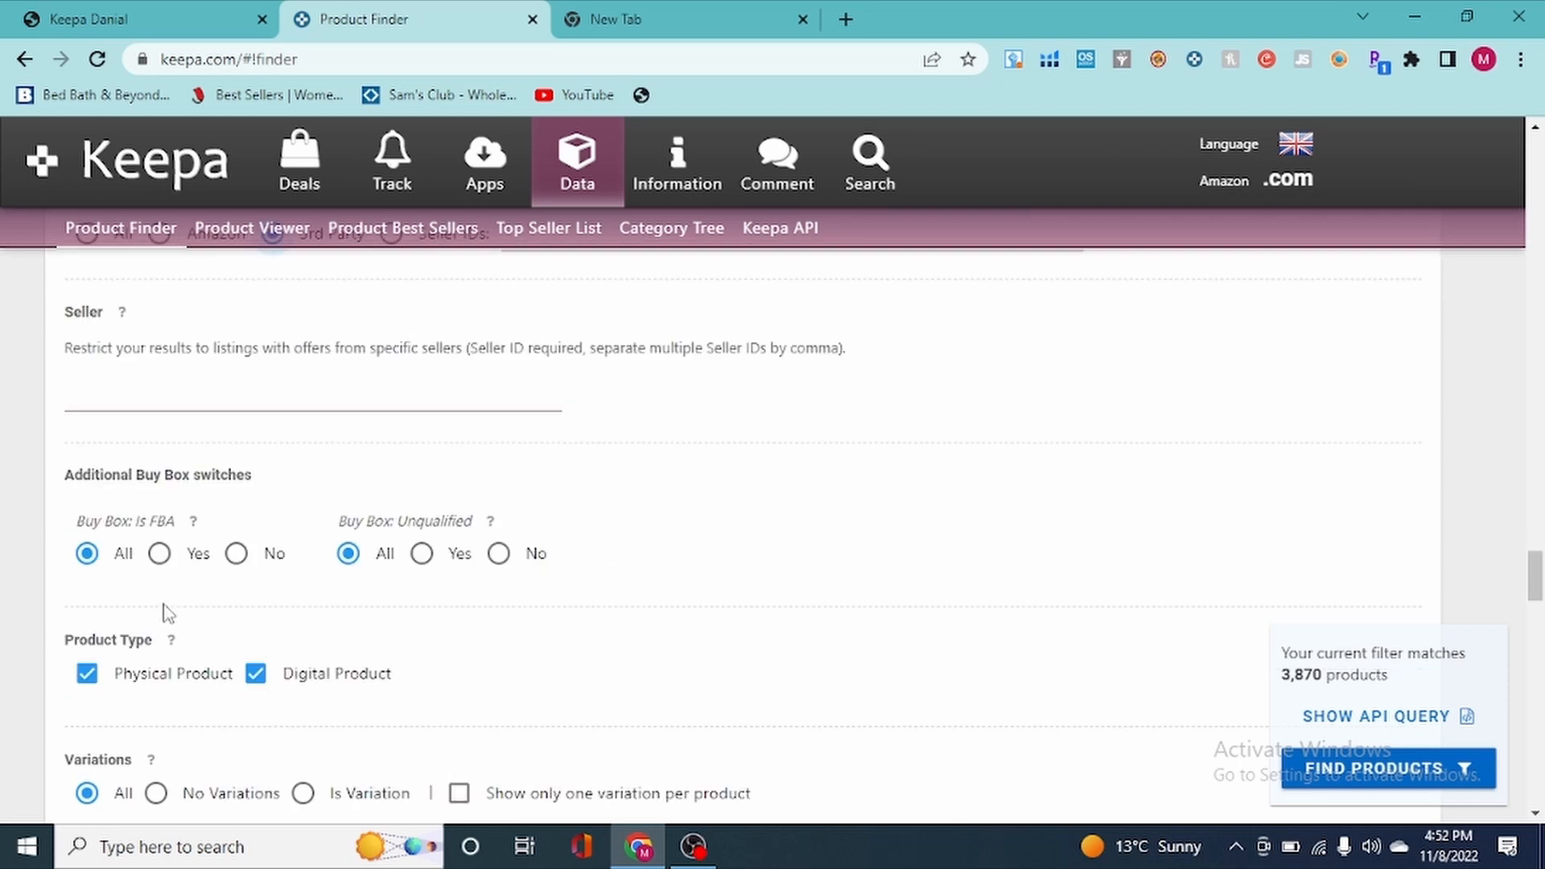
pyautogui.click(160, 555)
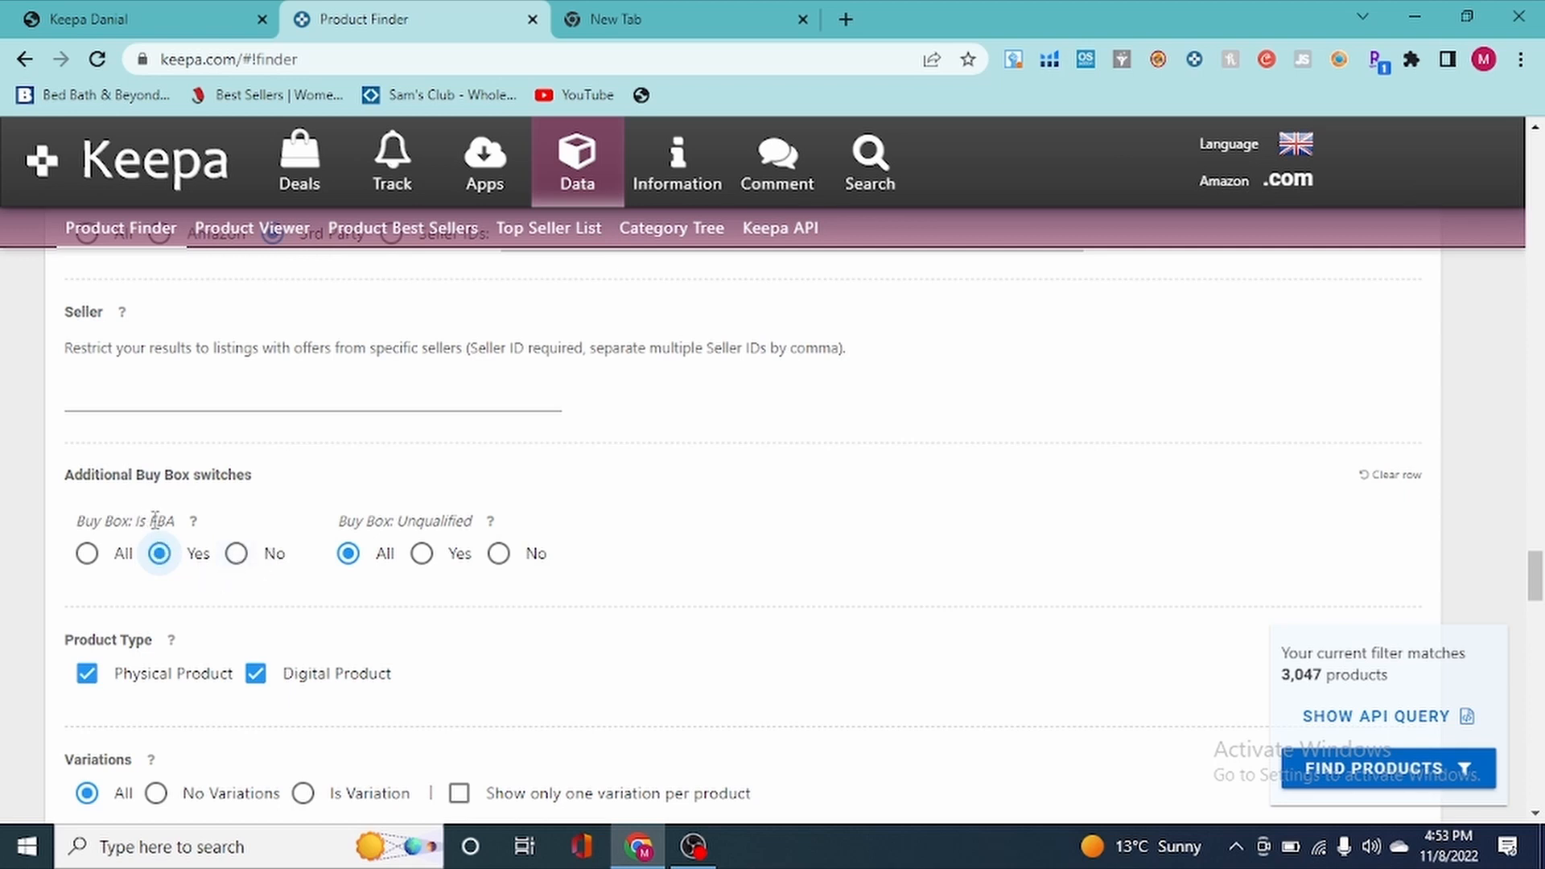
# - Exclude digital products from the product type filter, keeping only physical products
pyautogui.scroll(-3, 328, 515)
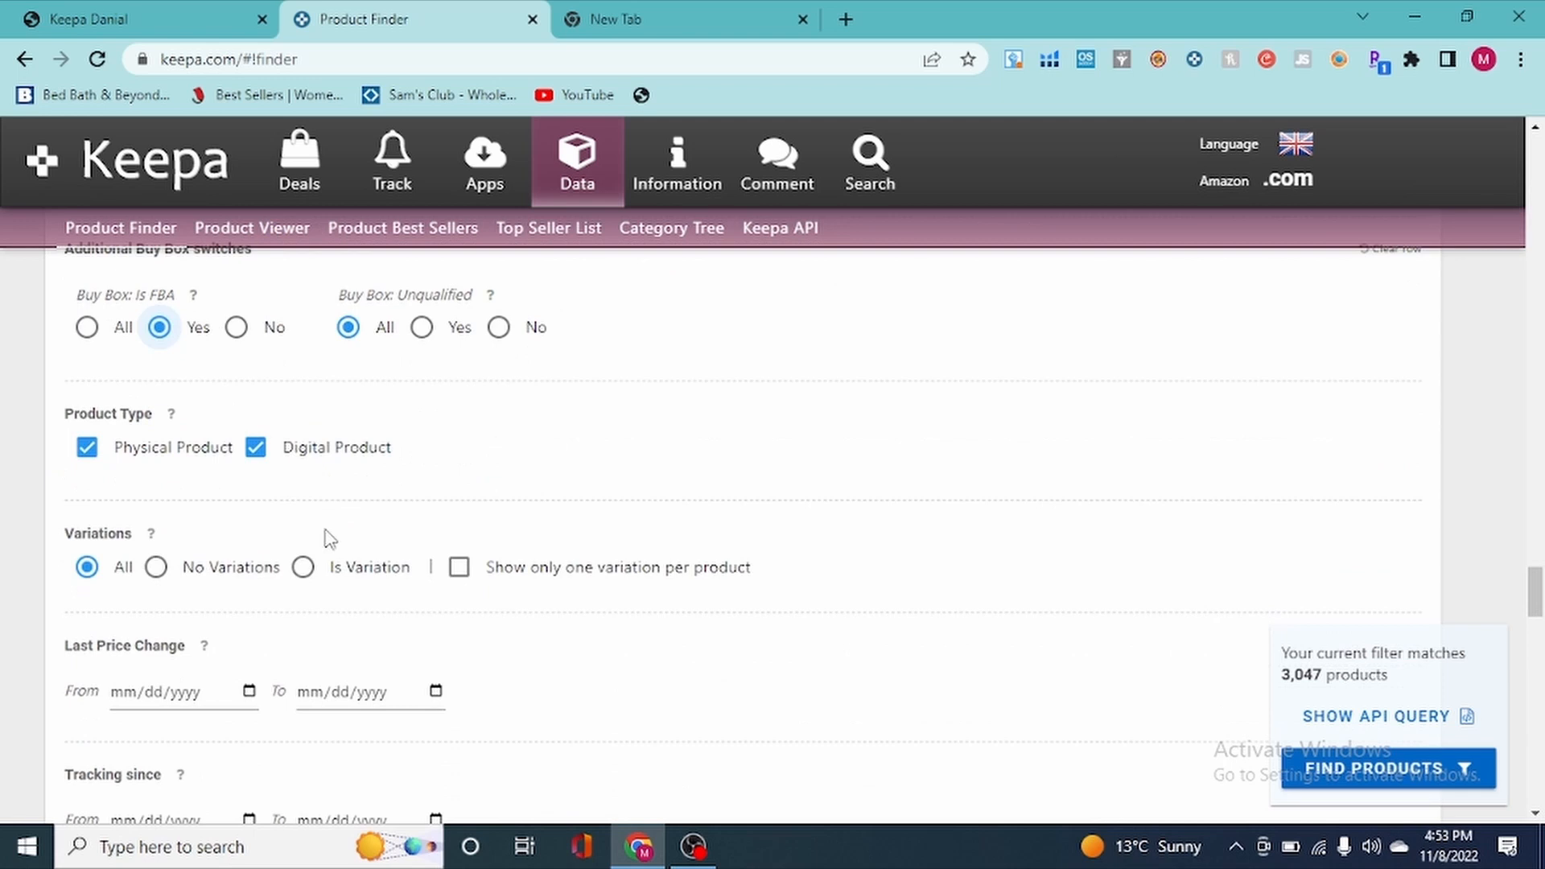
pyautogui.click(256, 449)
pyautogui.click(256, 449)
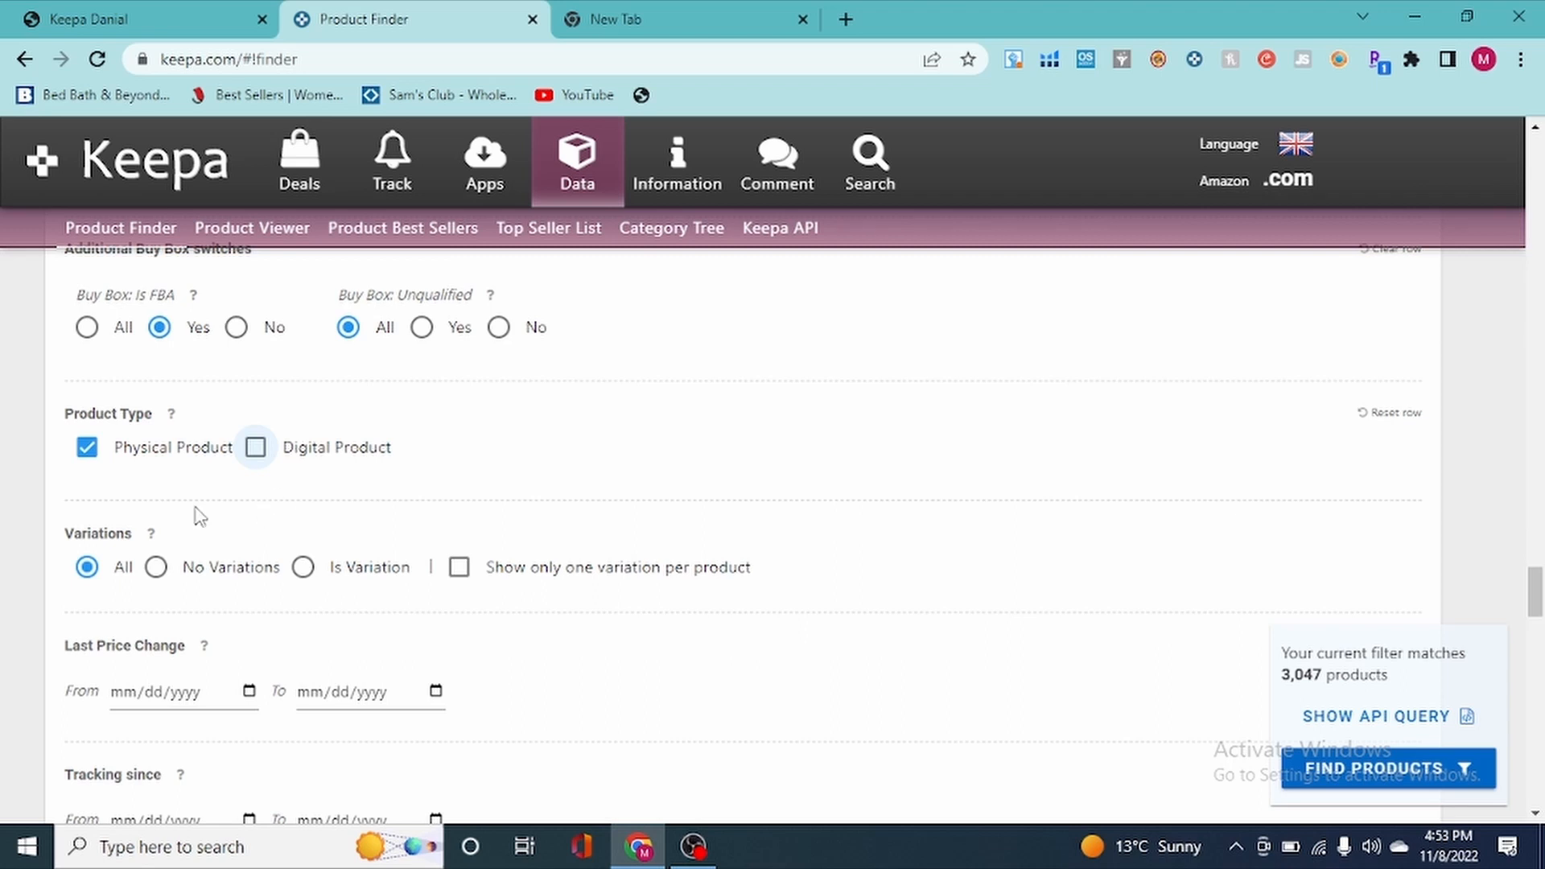
# - Set the Variations filter to No Variations and enable showing only one variation per product
pyautogui.scroll(-1, 313, 534)
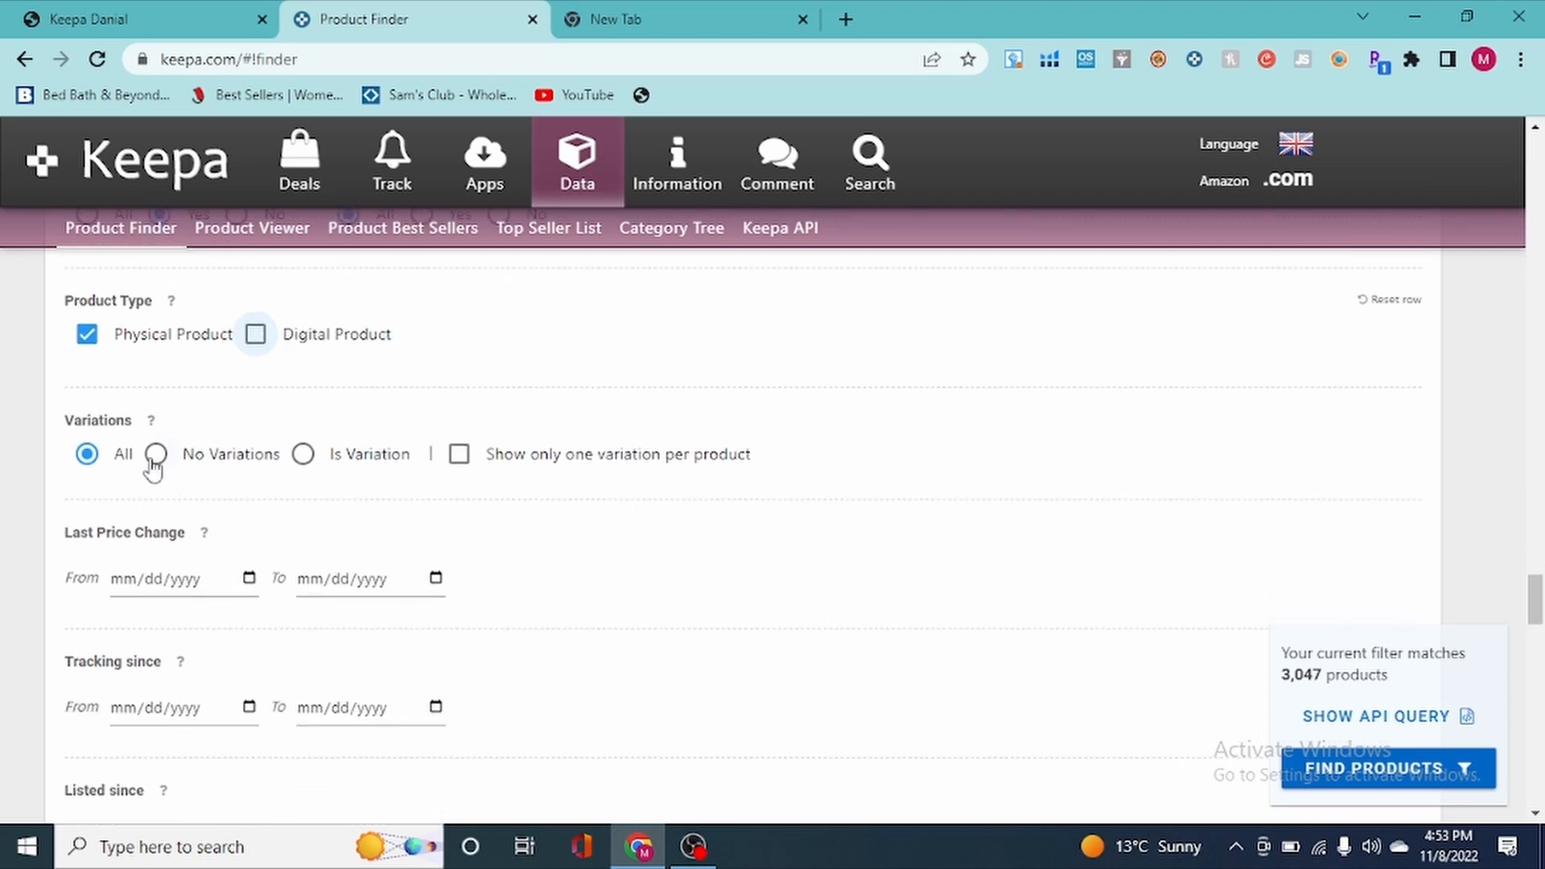
pyautogui.click(157, 456)
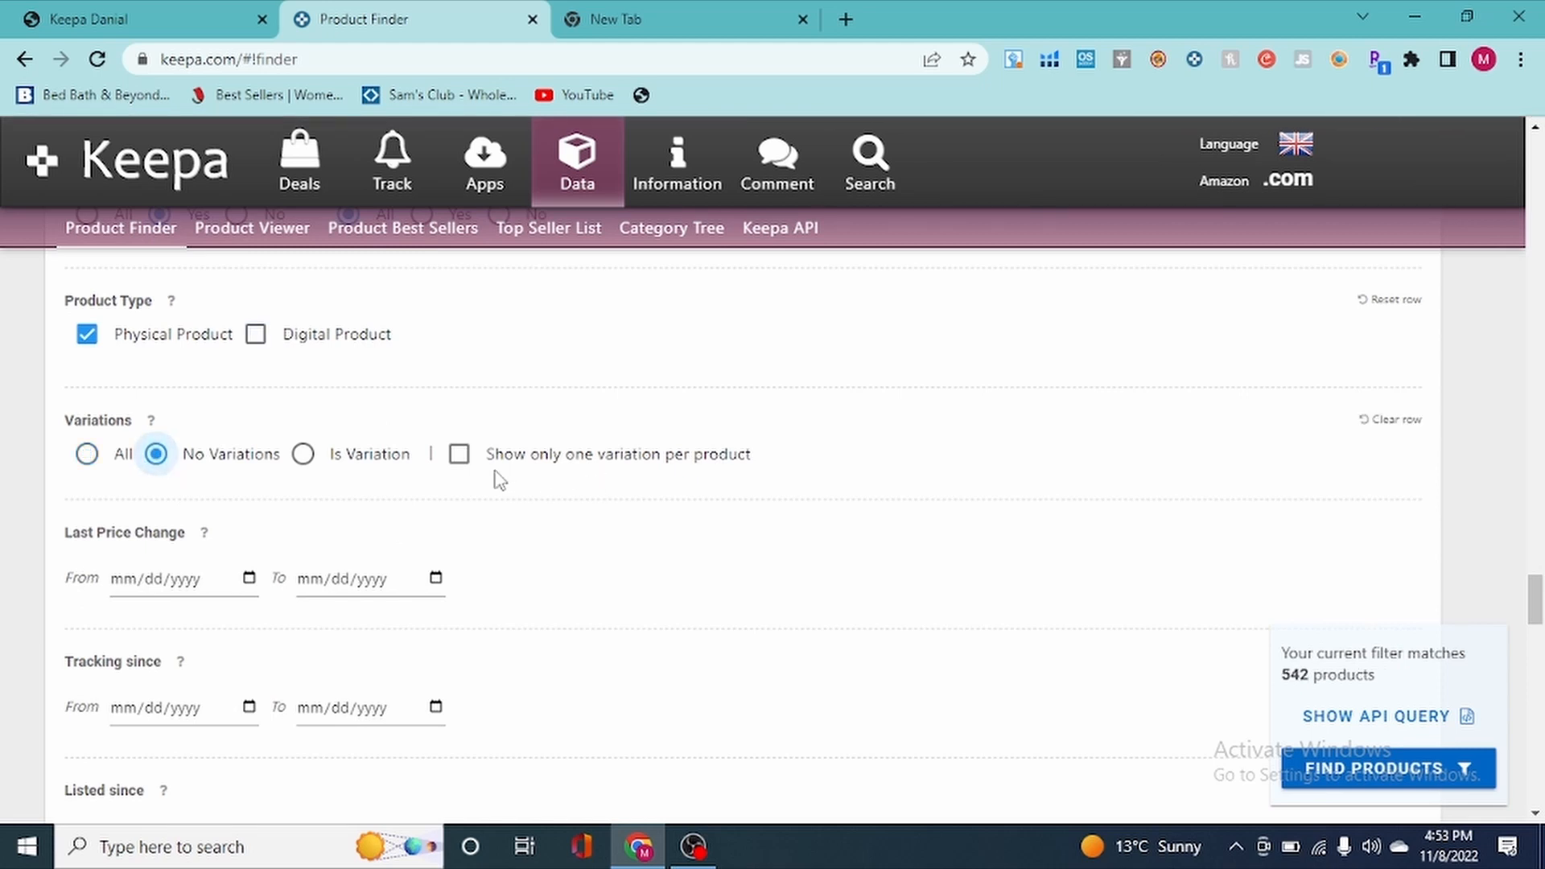
pyautogui.click(461, 456)
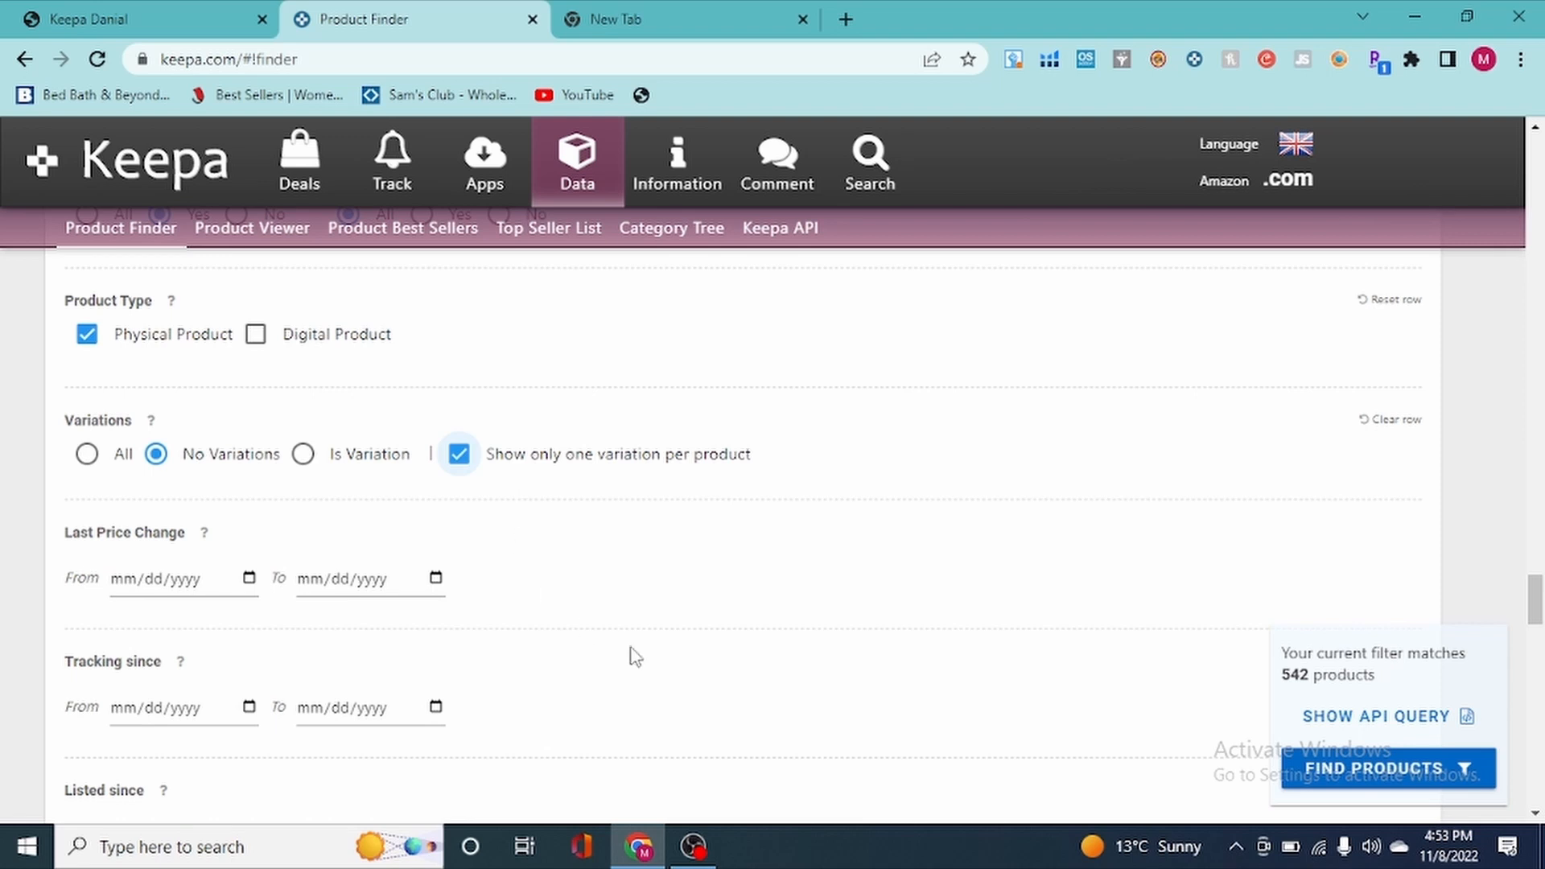
# - Set the minimum product rating to 4 and the minimum current review count to 100
pyautogui.scroll(-10, 694, 555)
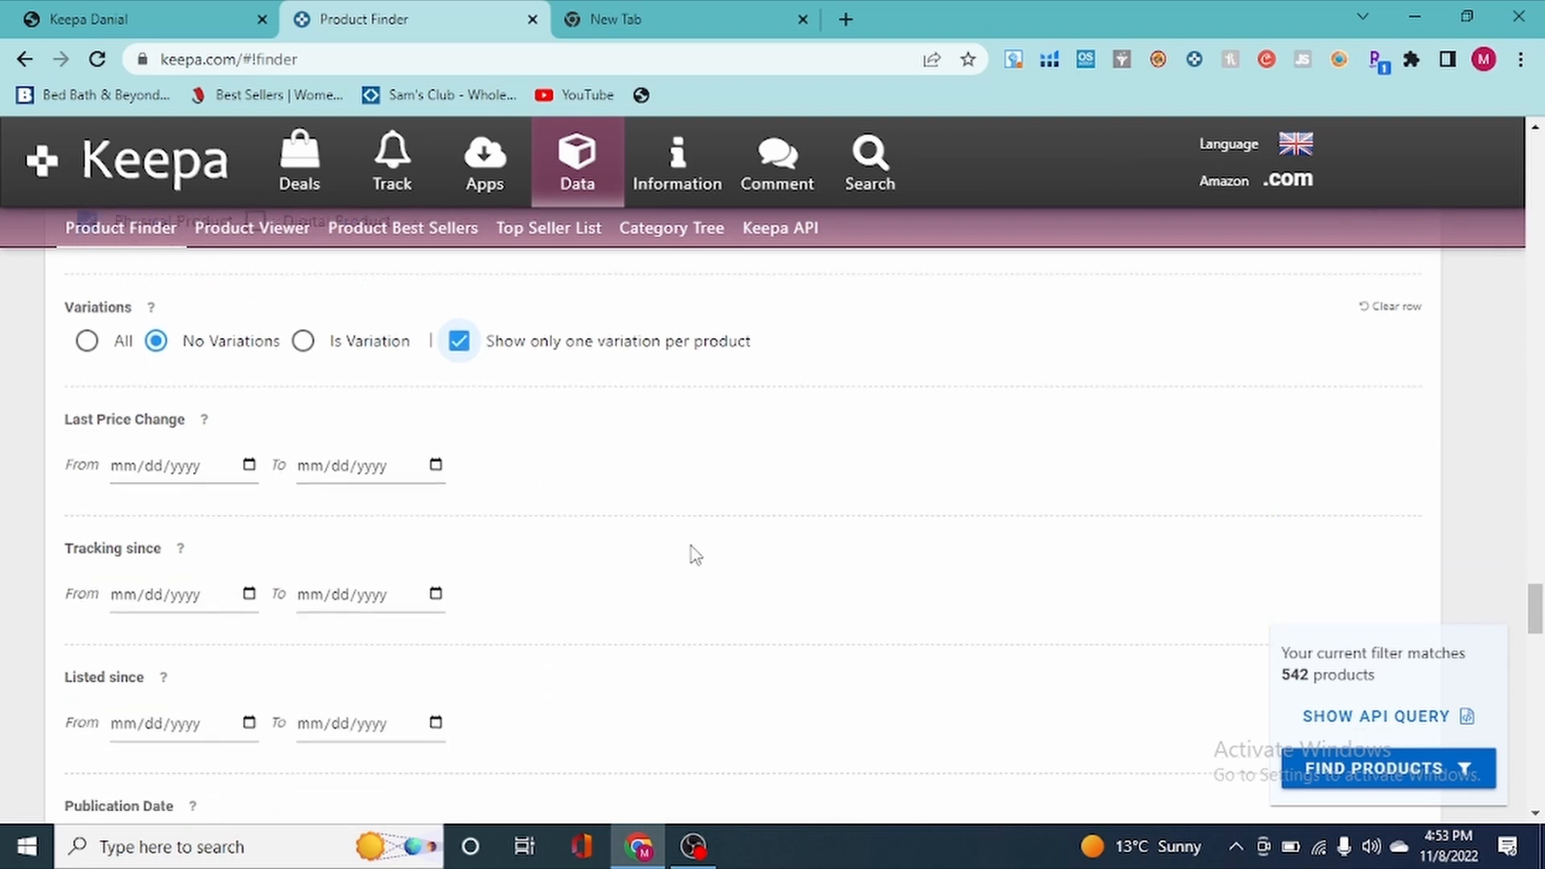
pyautogui.scroll(1, 692, 547)
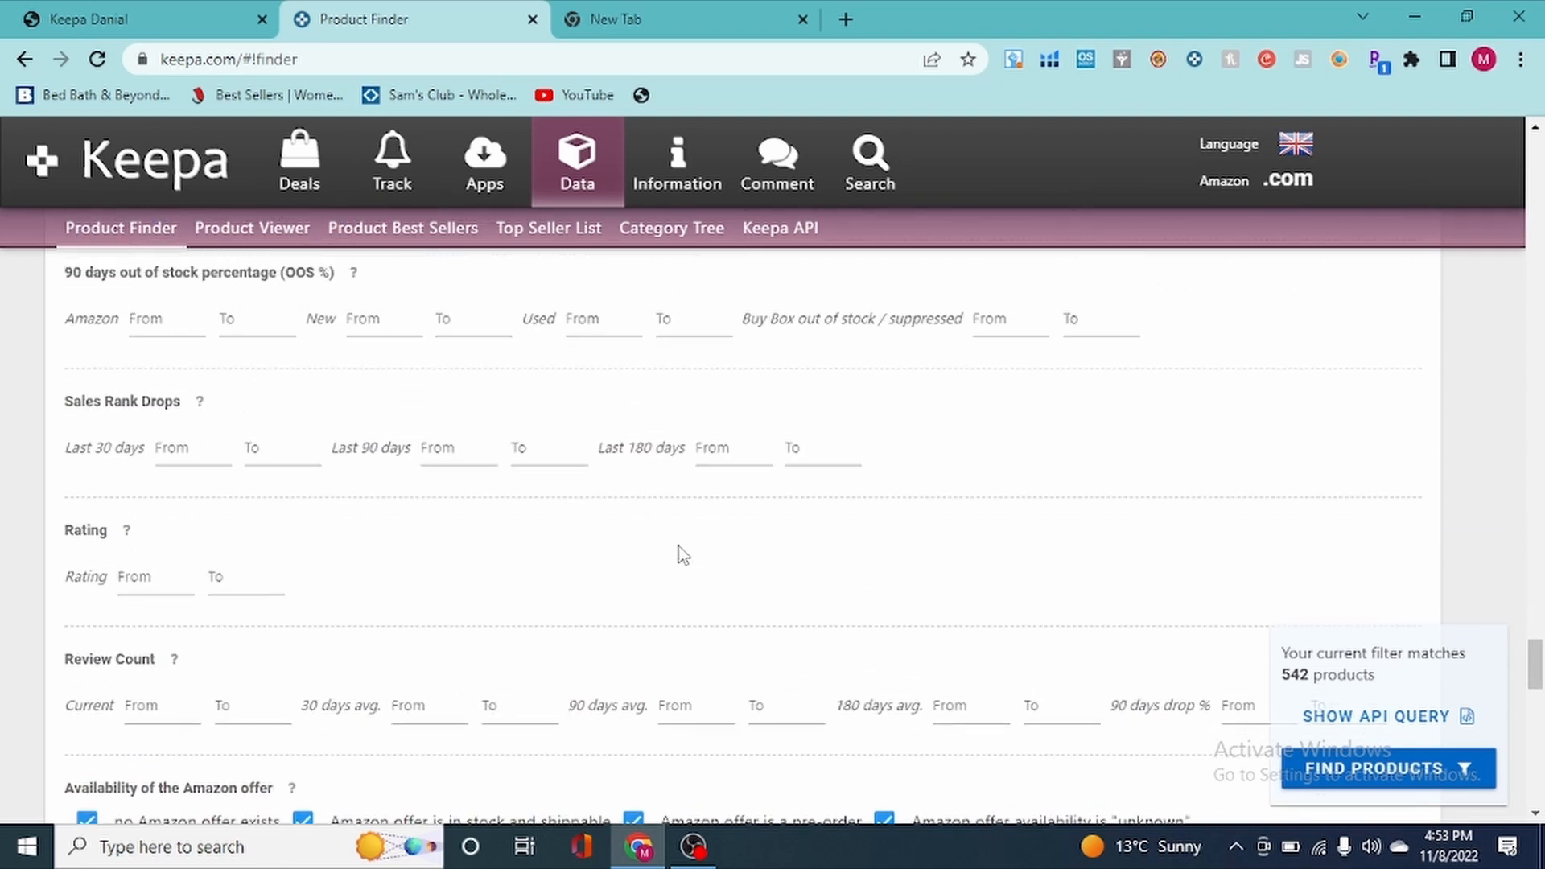
pyautogui.click(156, 578)
pyautogui.write('4')
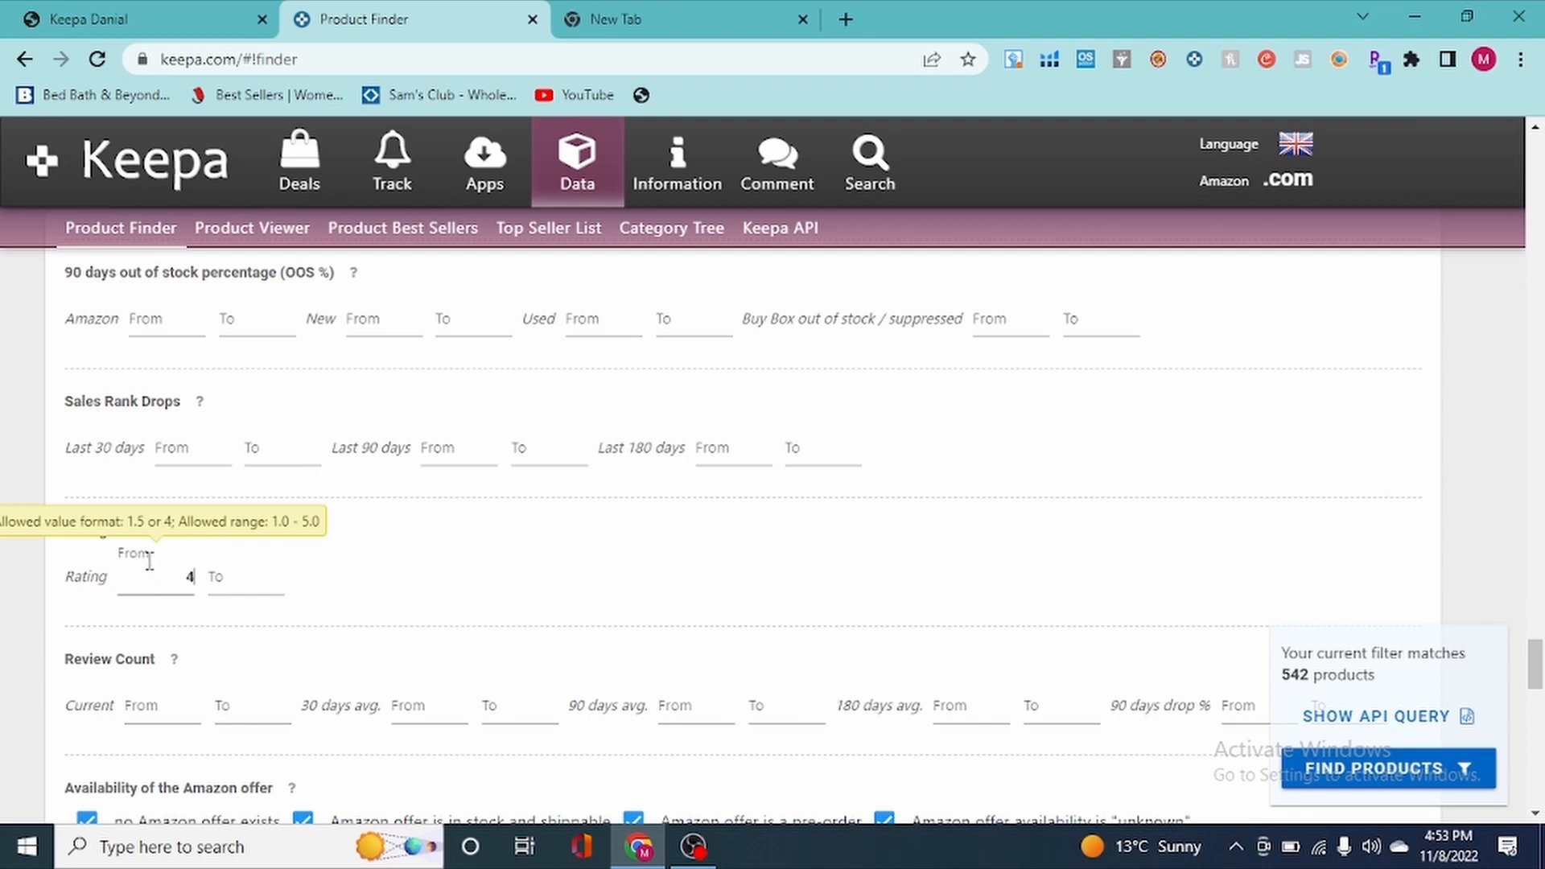
pyautogui.scroll(-1, 483, 588)
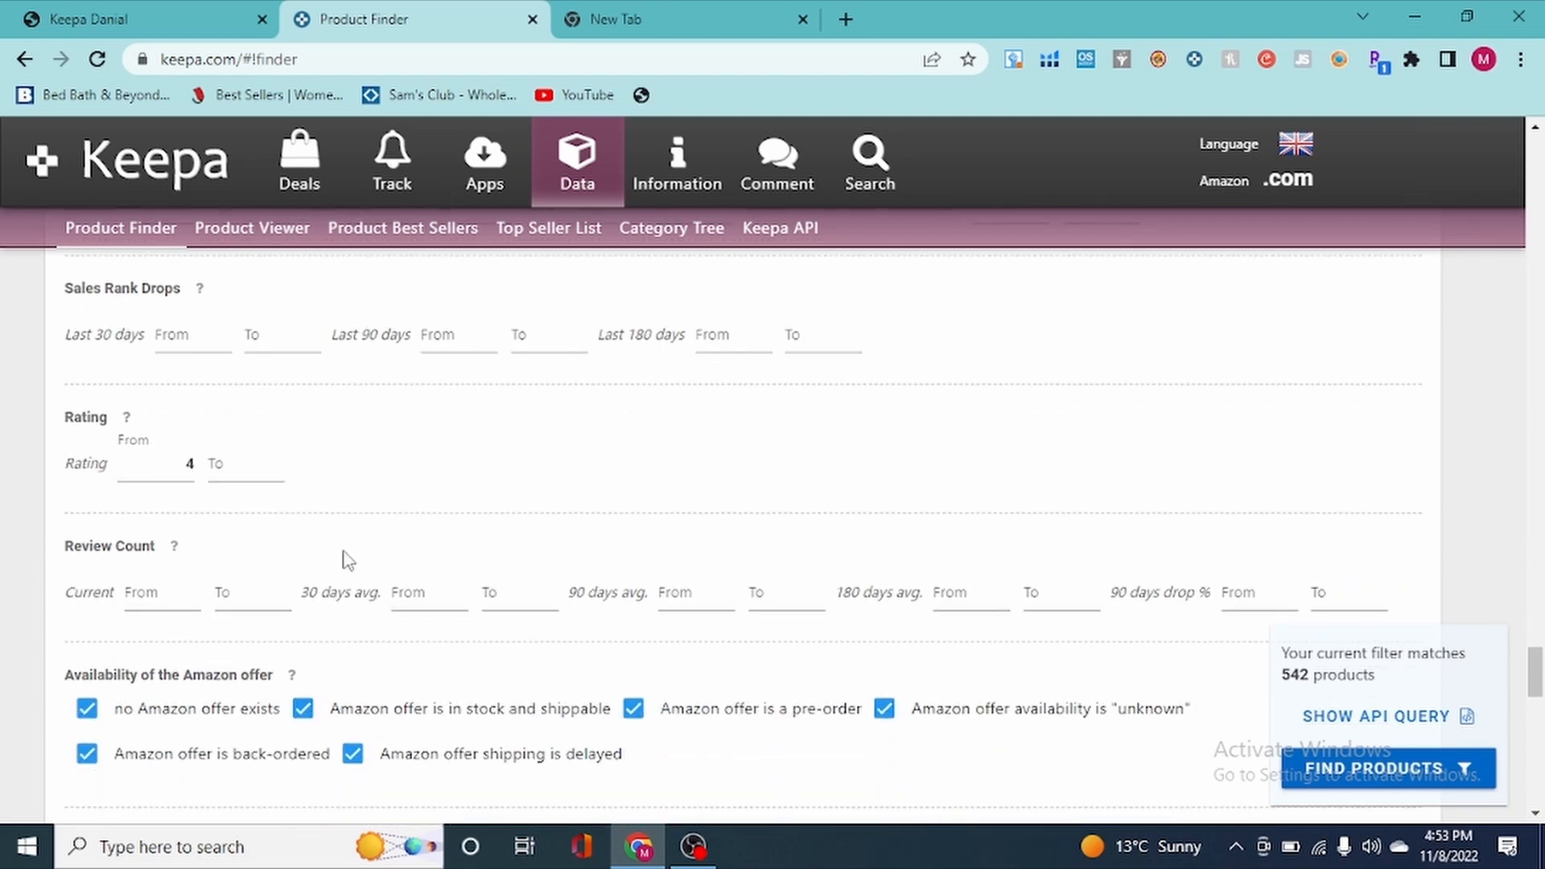
pyautogui.click(179, 593)
pyautogui.write('100')
pyautogui.scroll(-2, 346, 634)
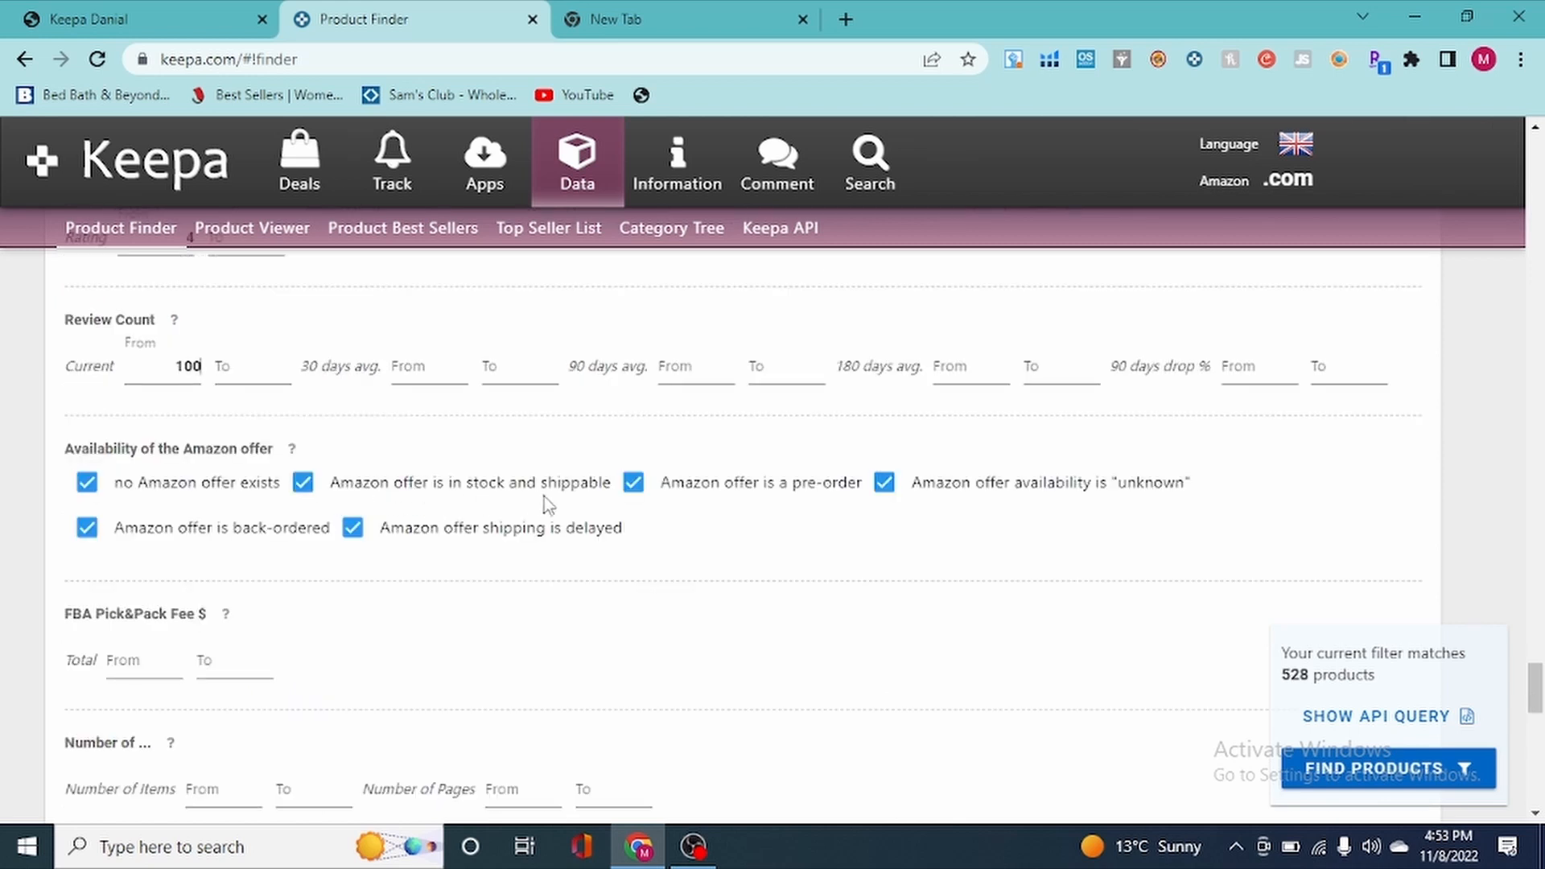
# - Exclude products whose Amazon offer is in stock and shippable or is a pre-order
pyautogui.click(309, 485)
pyautogui.click(304, 483)
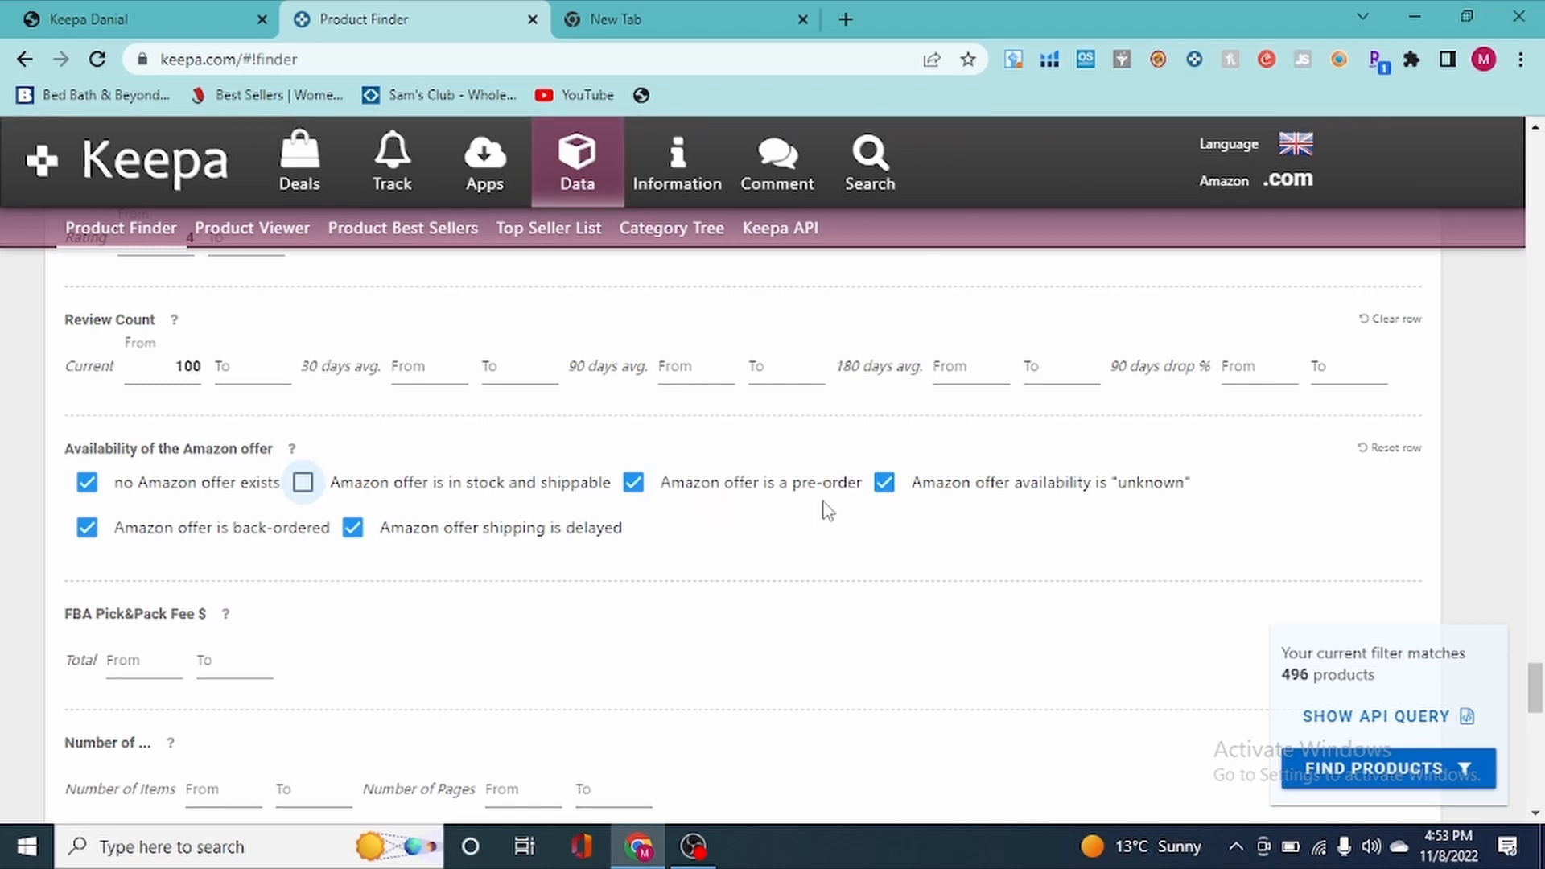
pyautogui.click(634, 483)
# - Enter 1 as the upper limit of the item weight in grams
pyautogui.scroll(-7, 887, 673)
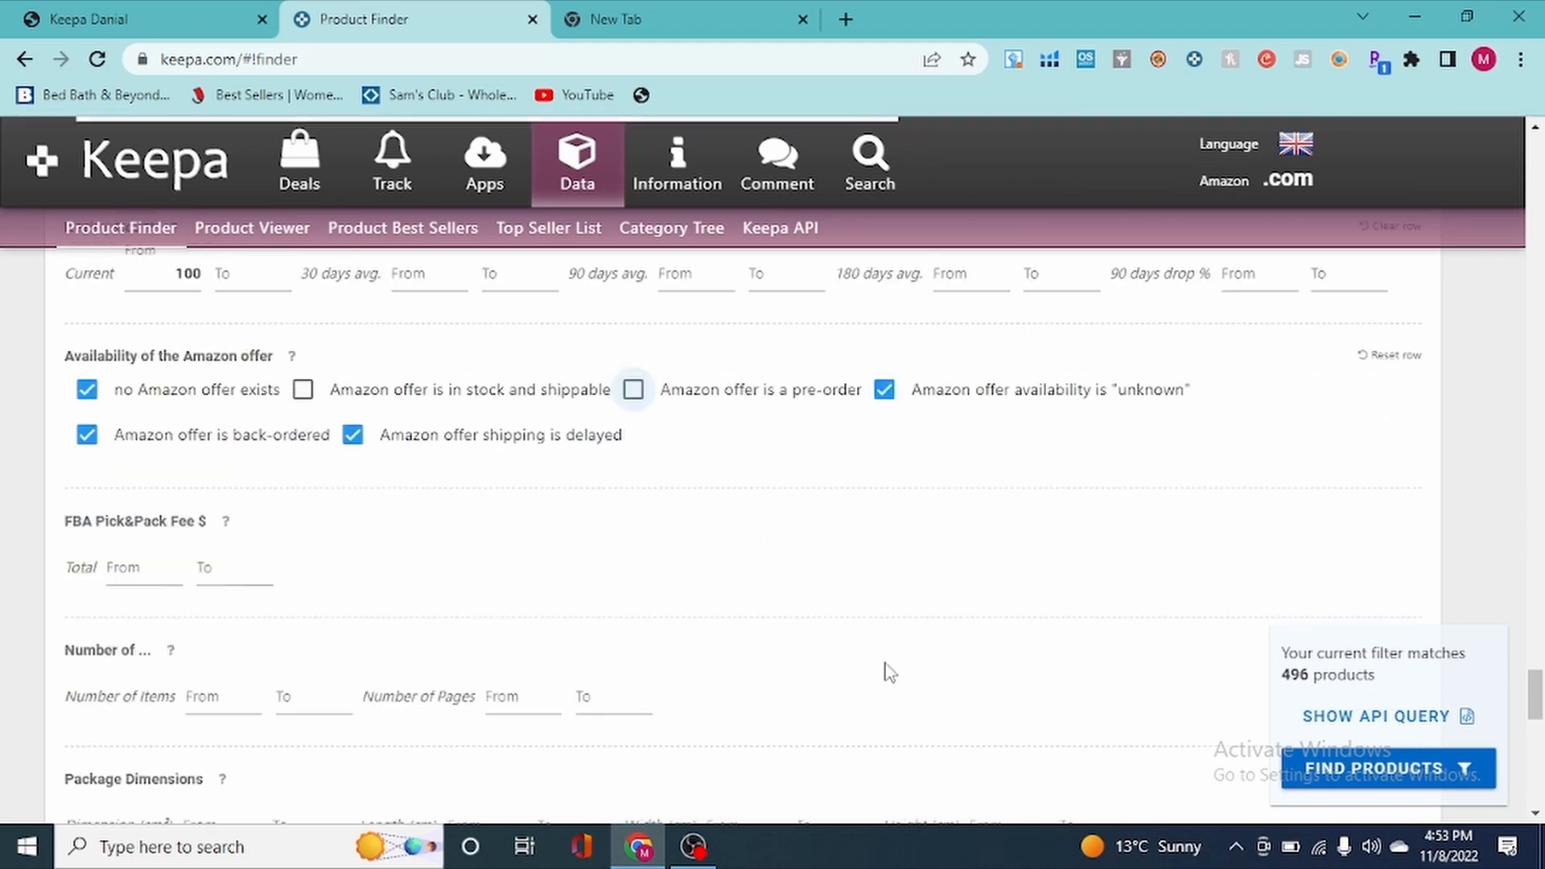
pyautogui.scroll(-1, 274, 609)
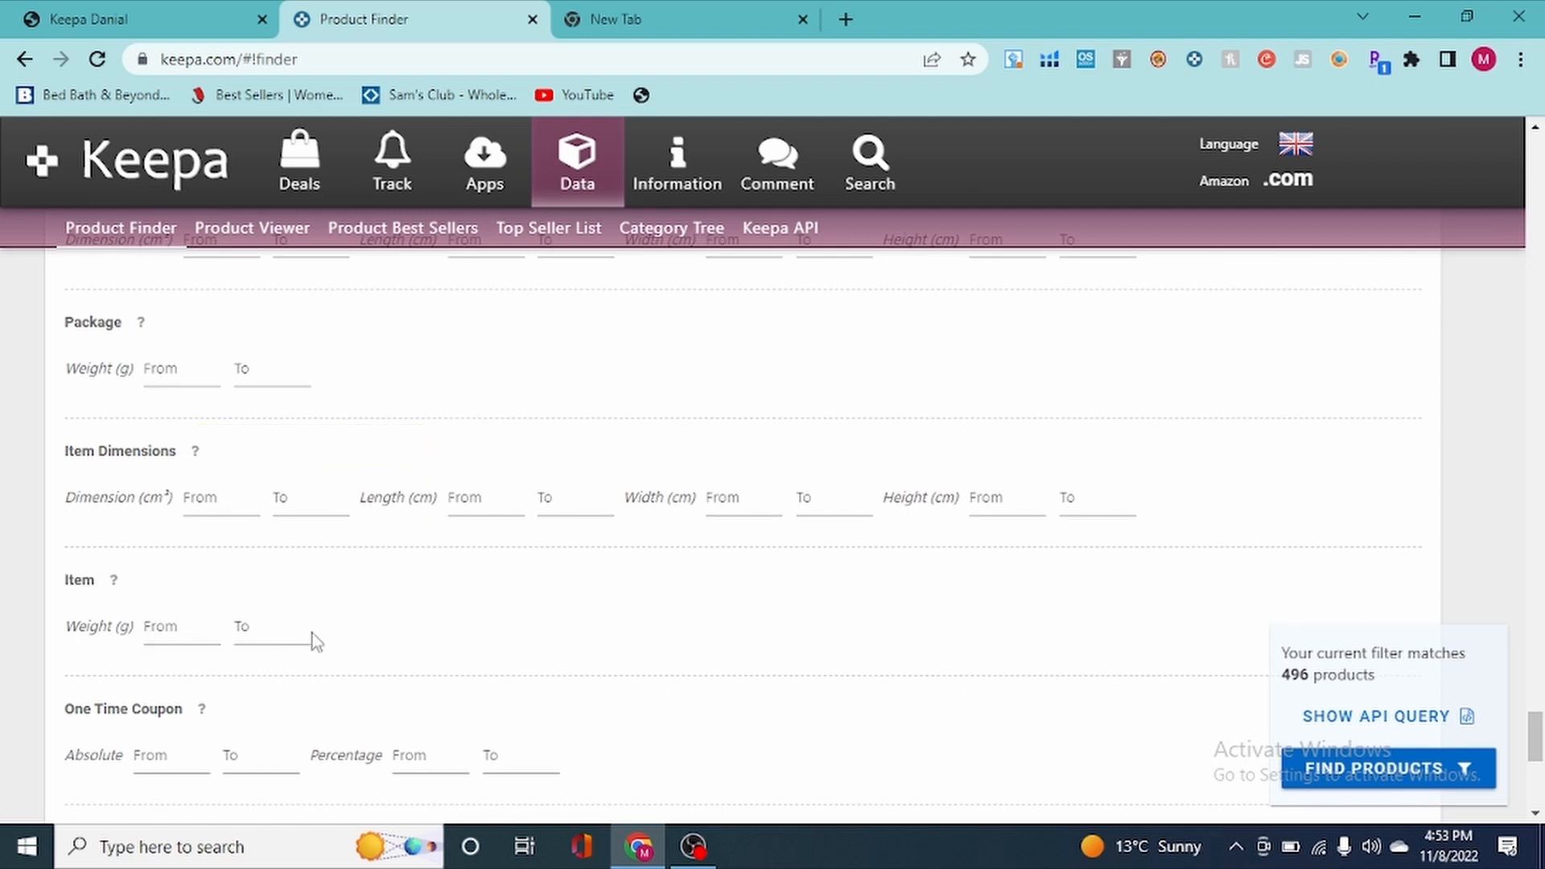
pyautogui.click(292, 633)
pyautogui.click(306, 629)
pyautogui.press('BackSpace')
pyautogui.scroll(1, 314, 627)
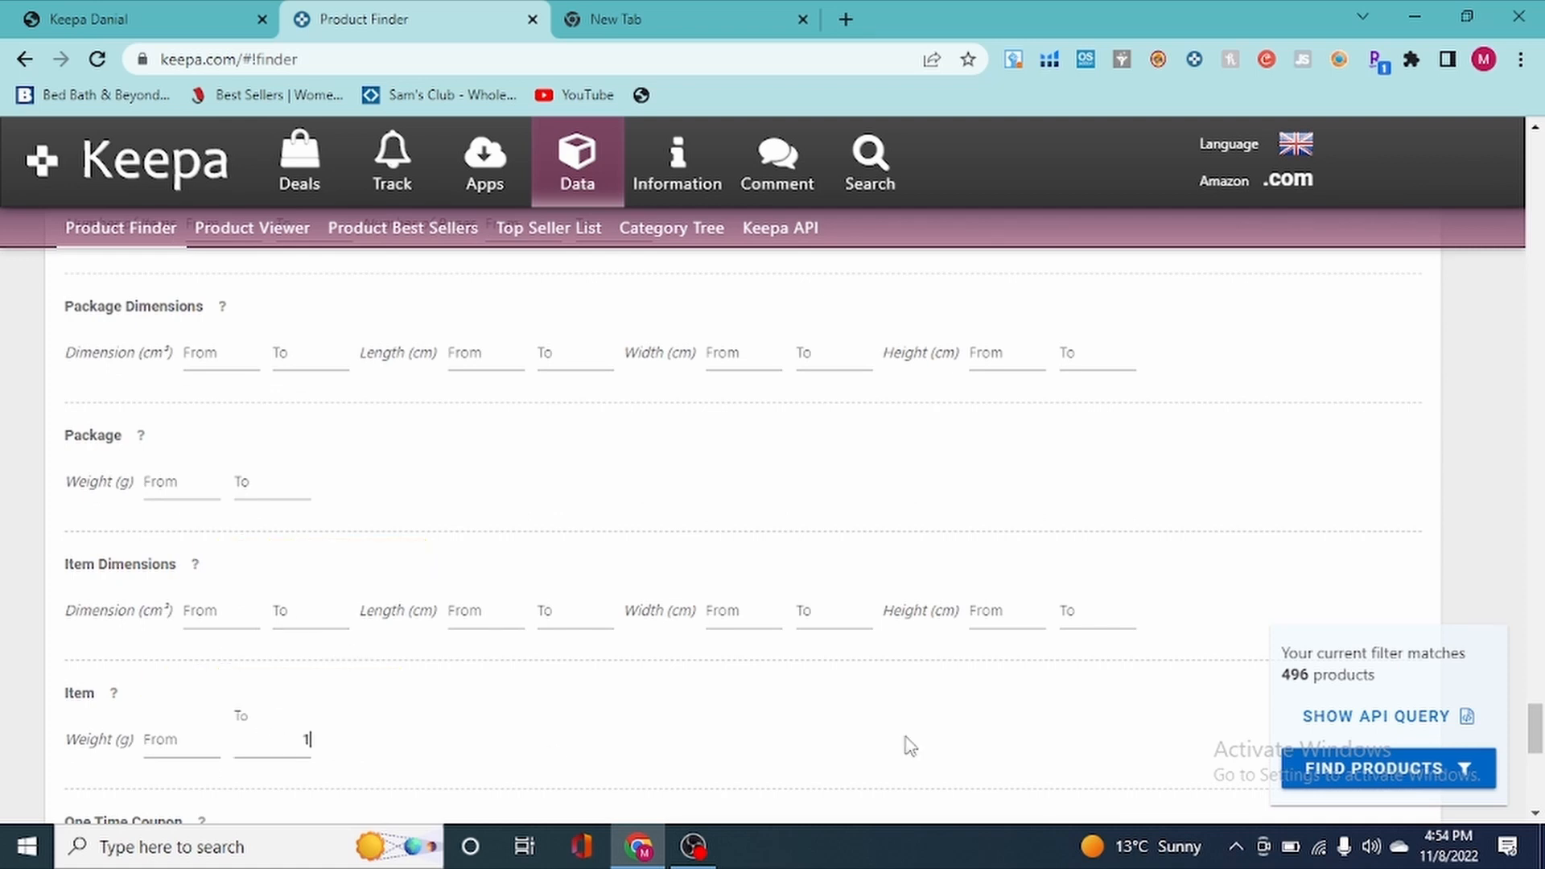
# - Set the Adult Product filter to No and run the product search with all configured filters
pyautogui.scroll(-5, 911, 746)
pyautogui.click(759, 592)
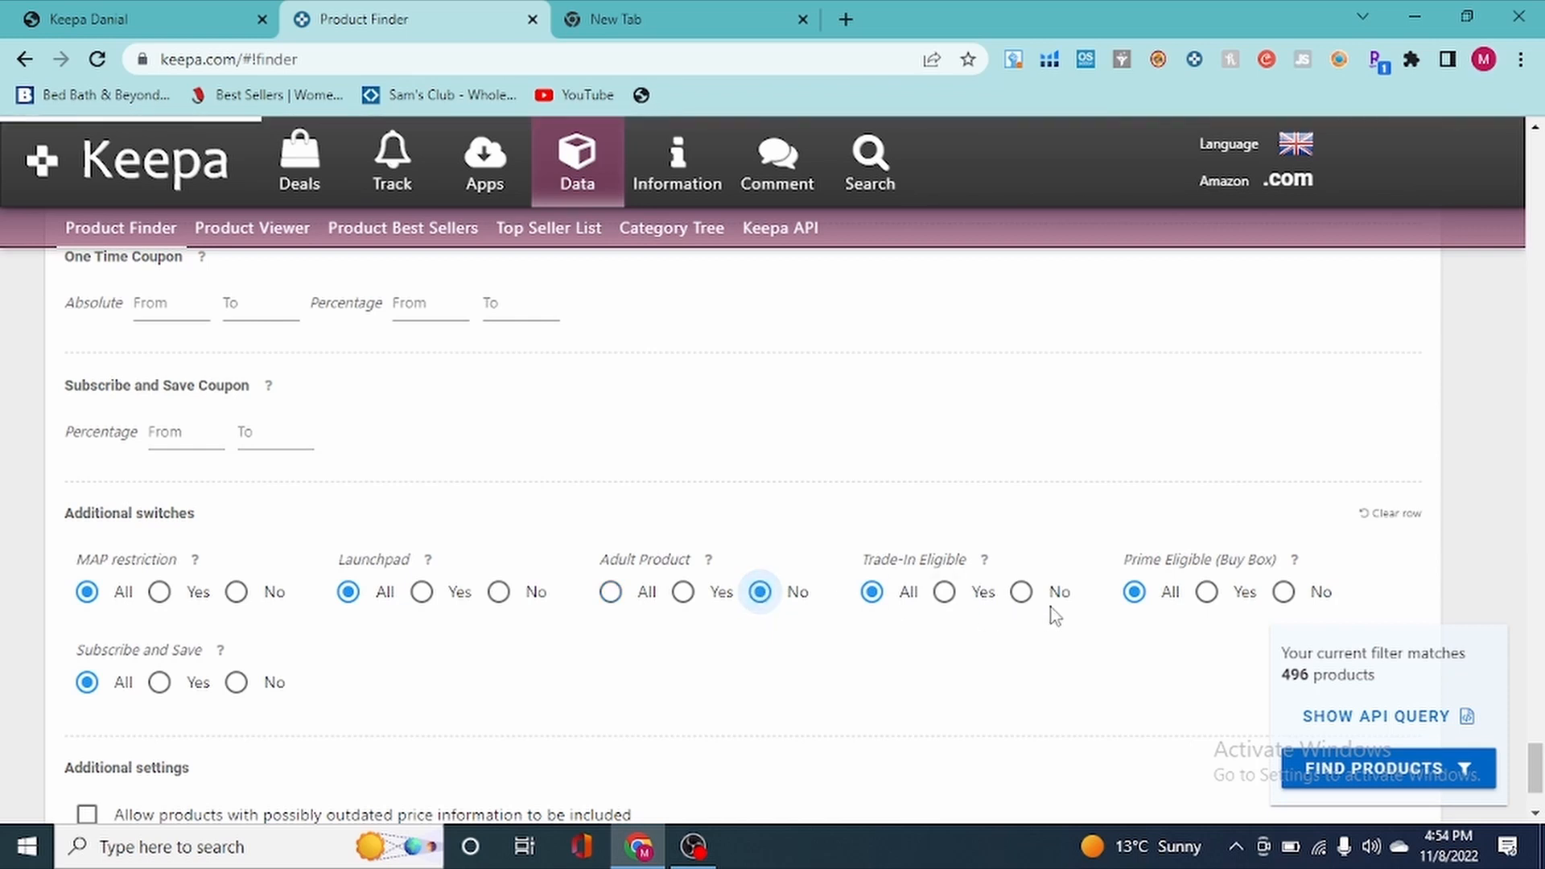
pyautogui.click(1320, 768)
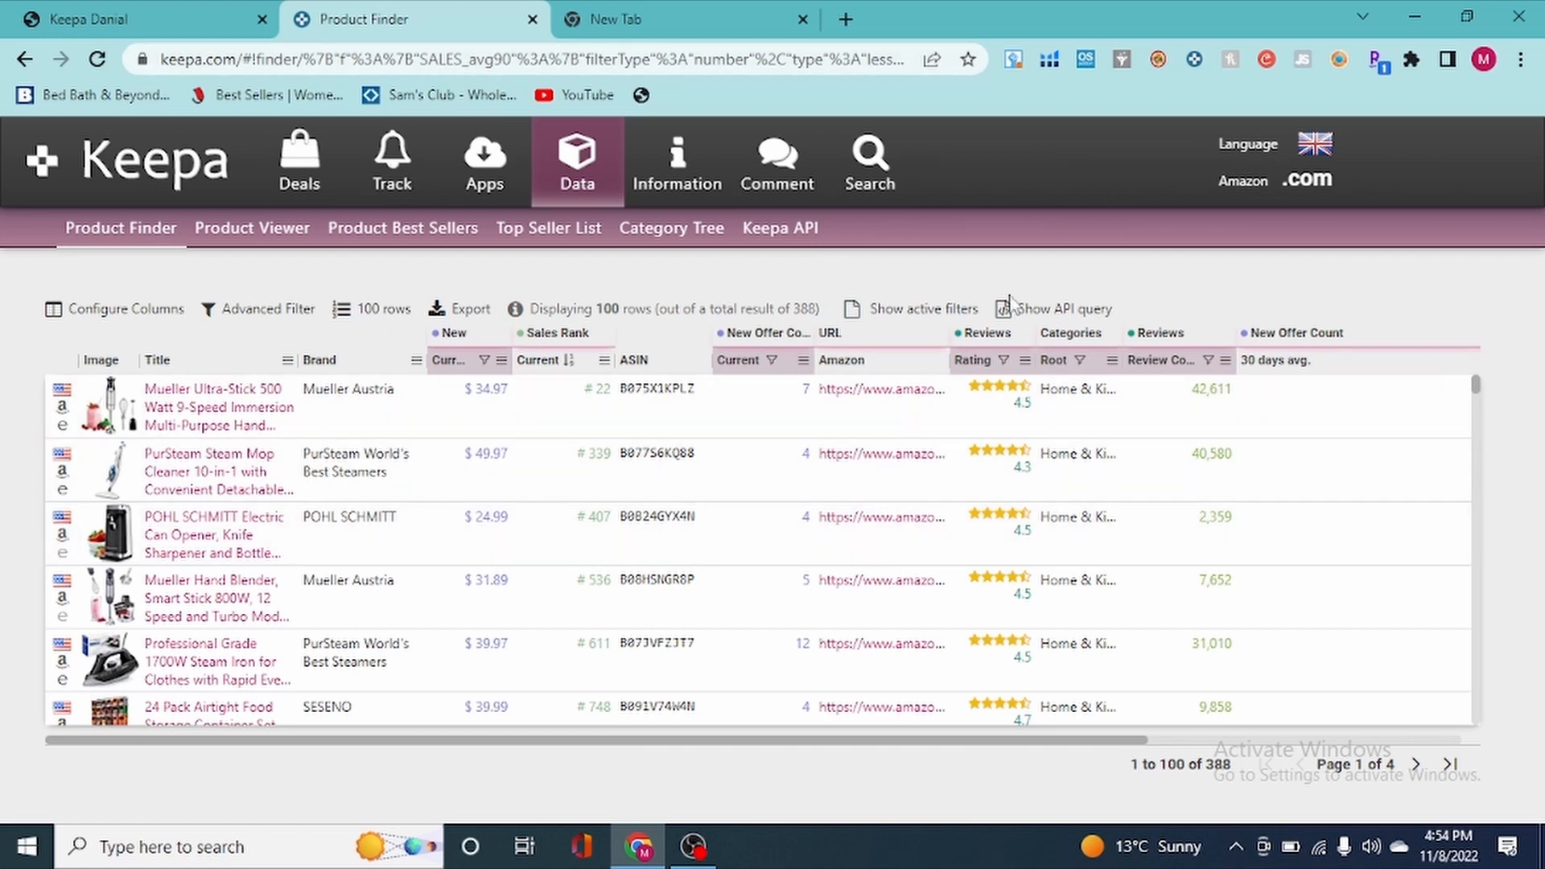
# - Check the current new price, ASIN and new offer count of the first product in the results
pyautogui.click(491, 409)
pyautogui.click(647, 400)
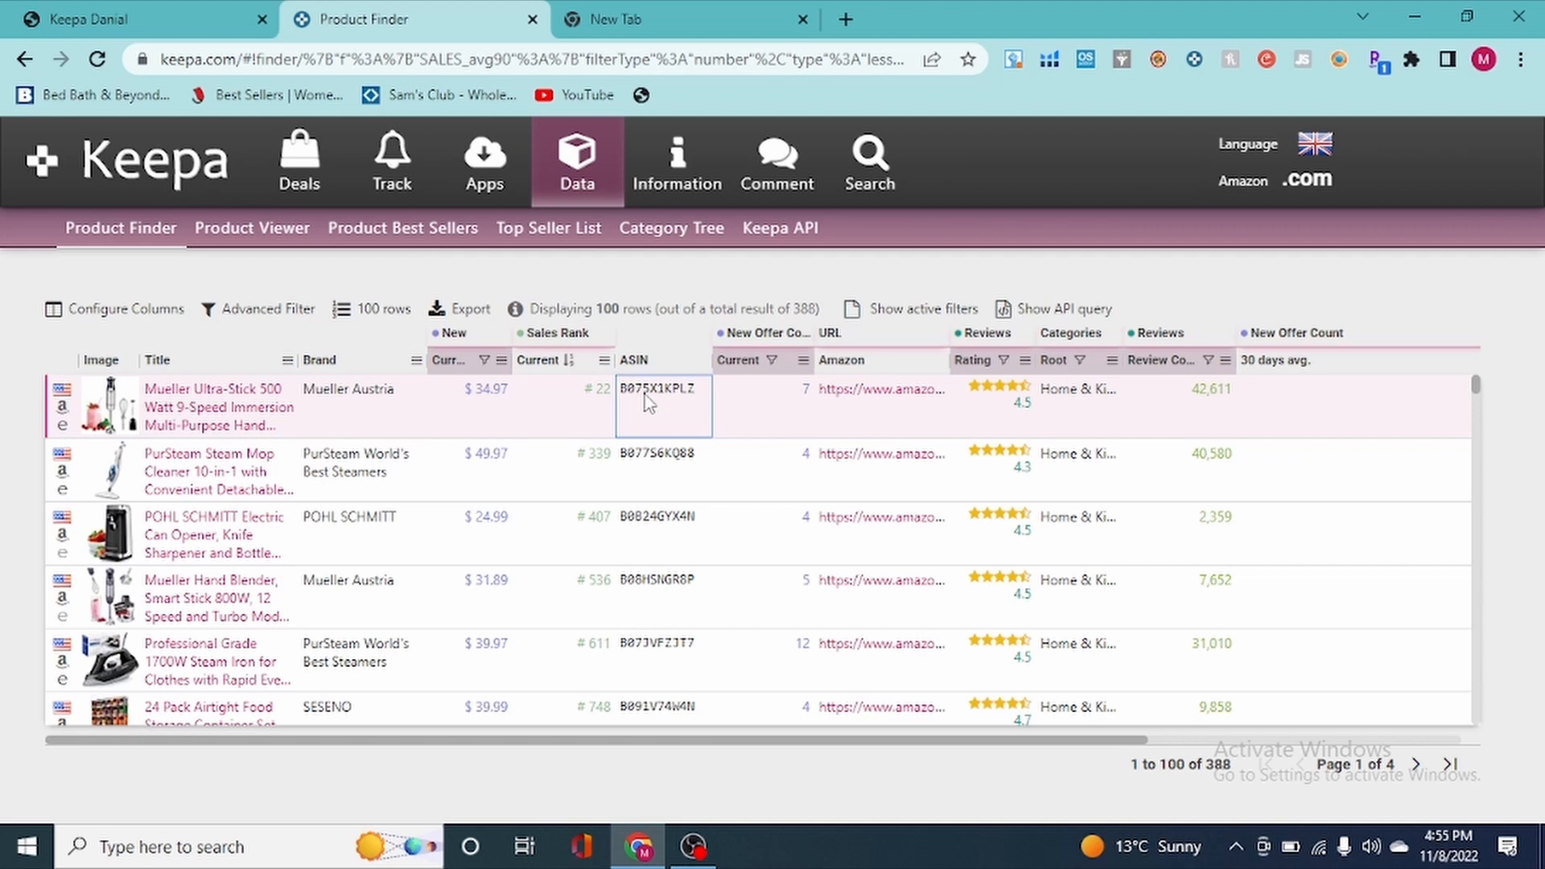
pyautogui.click(762, 414)
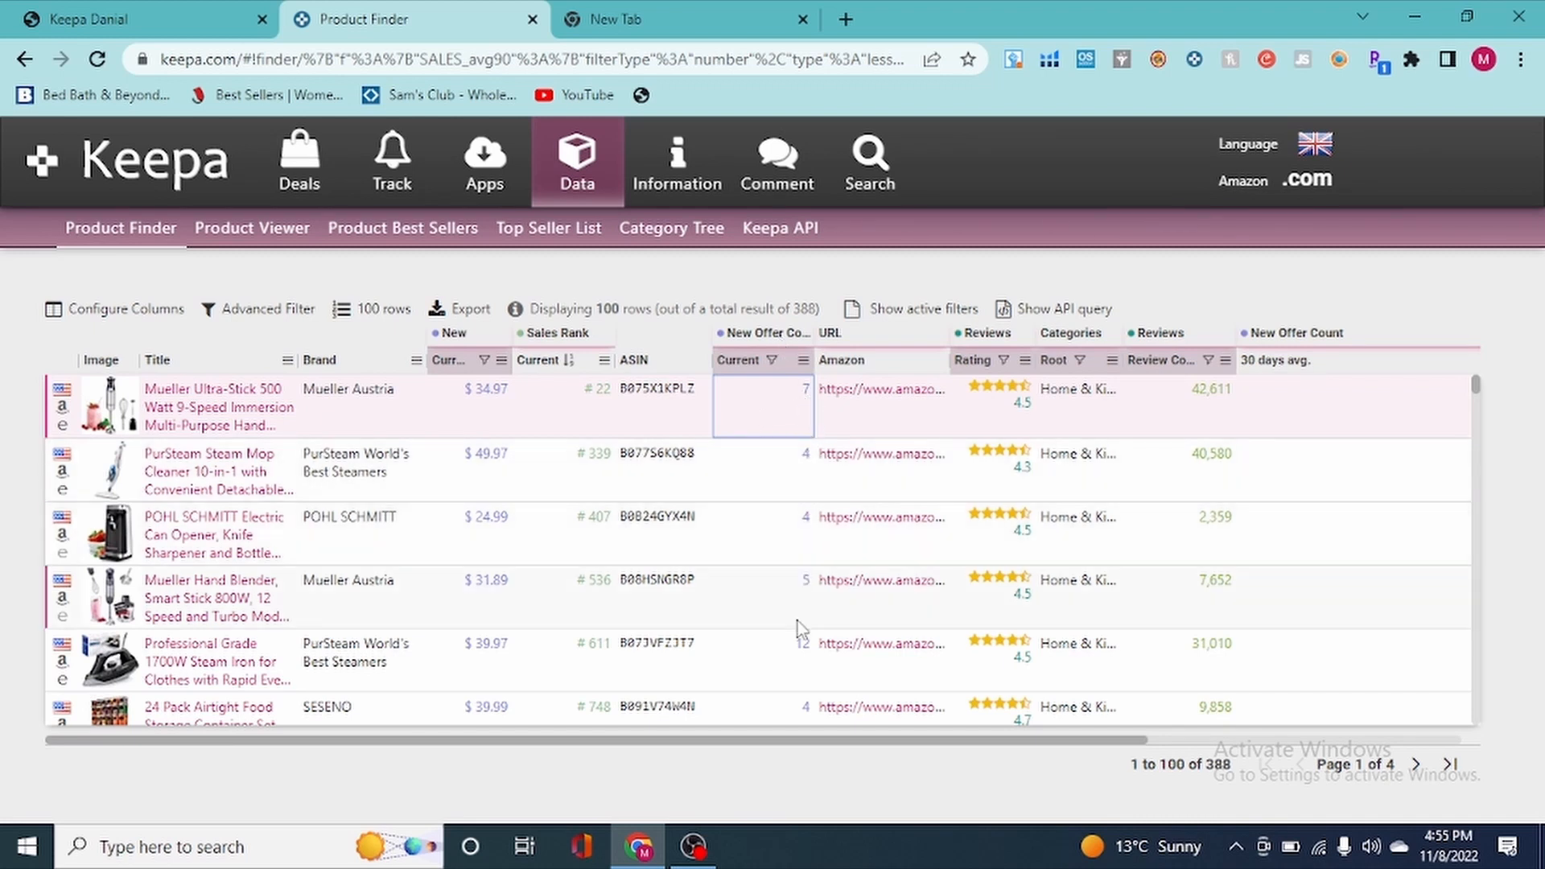
# - Find the Impress Basic Clothing Iron further down the results and open its Amazon listing
pyautogui.scroll(-5, 801, 629)
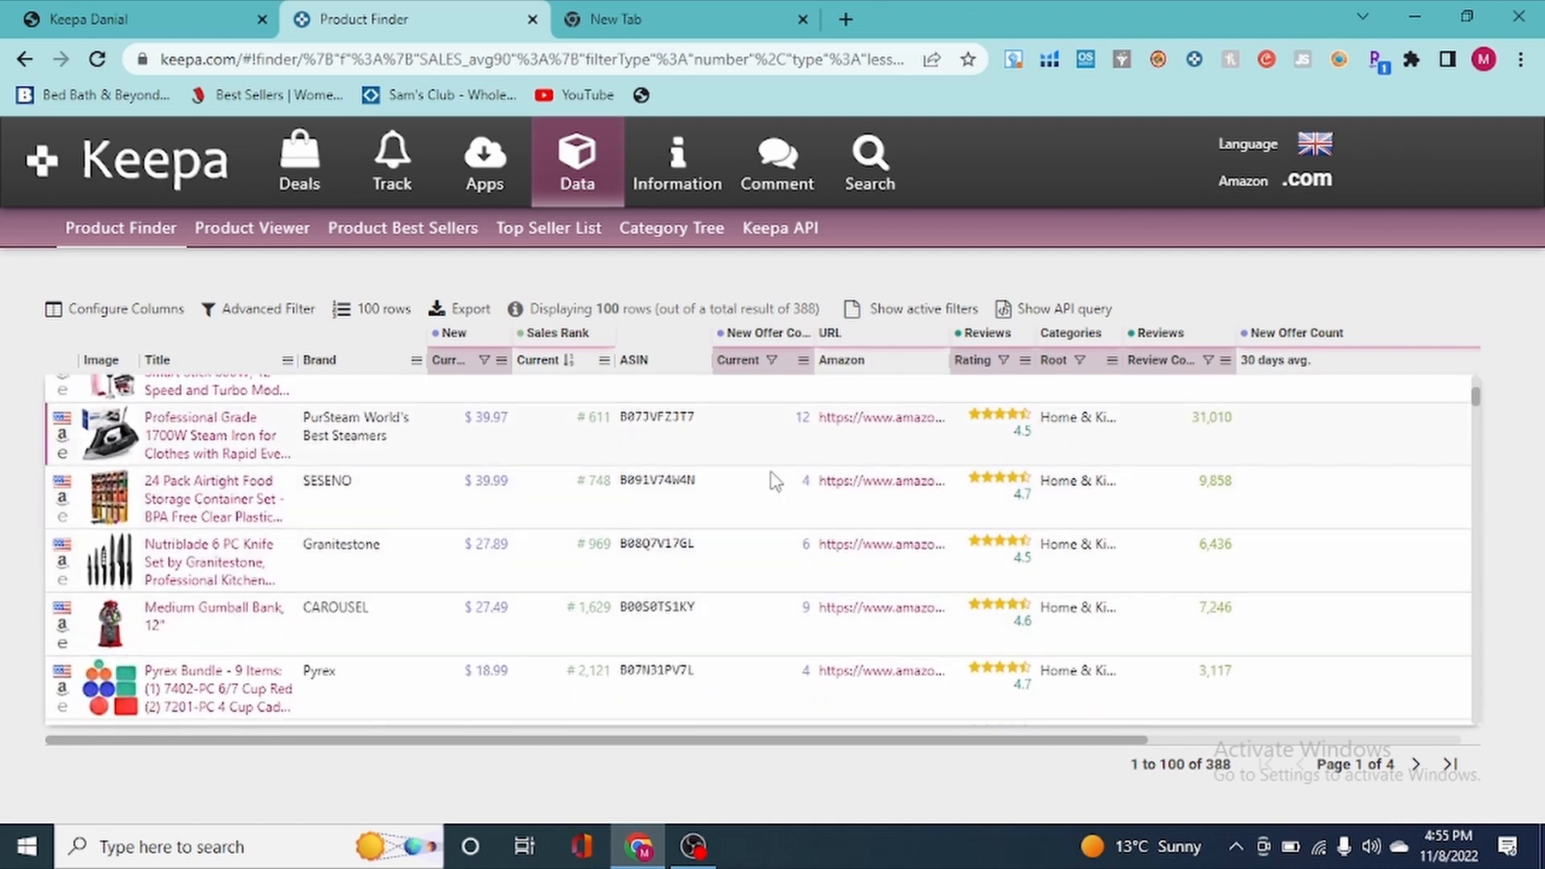
pyautogui.scroll(-15, 693, 514)
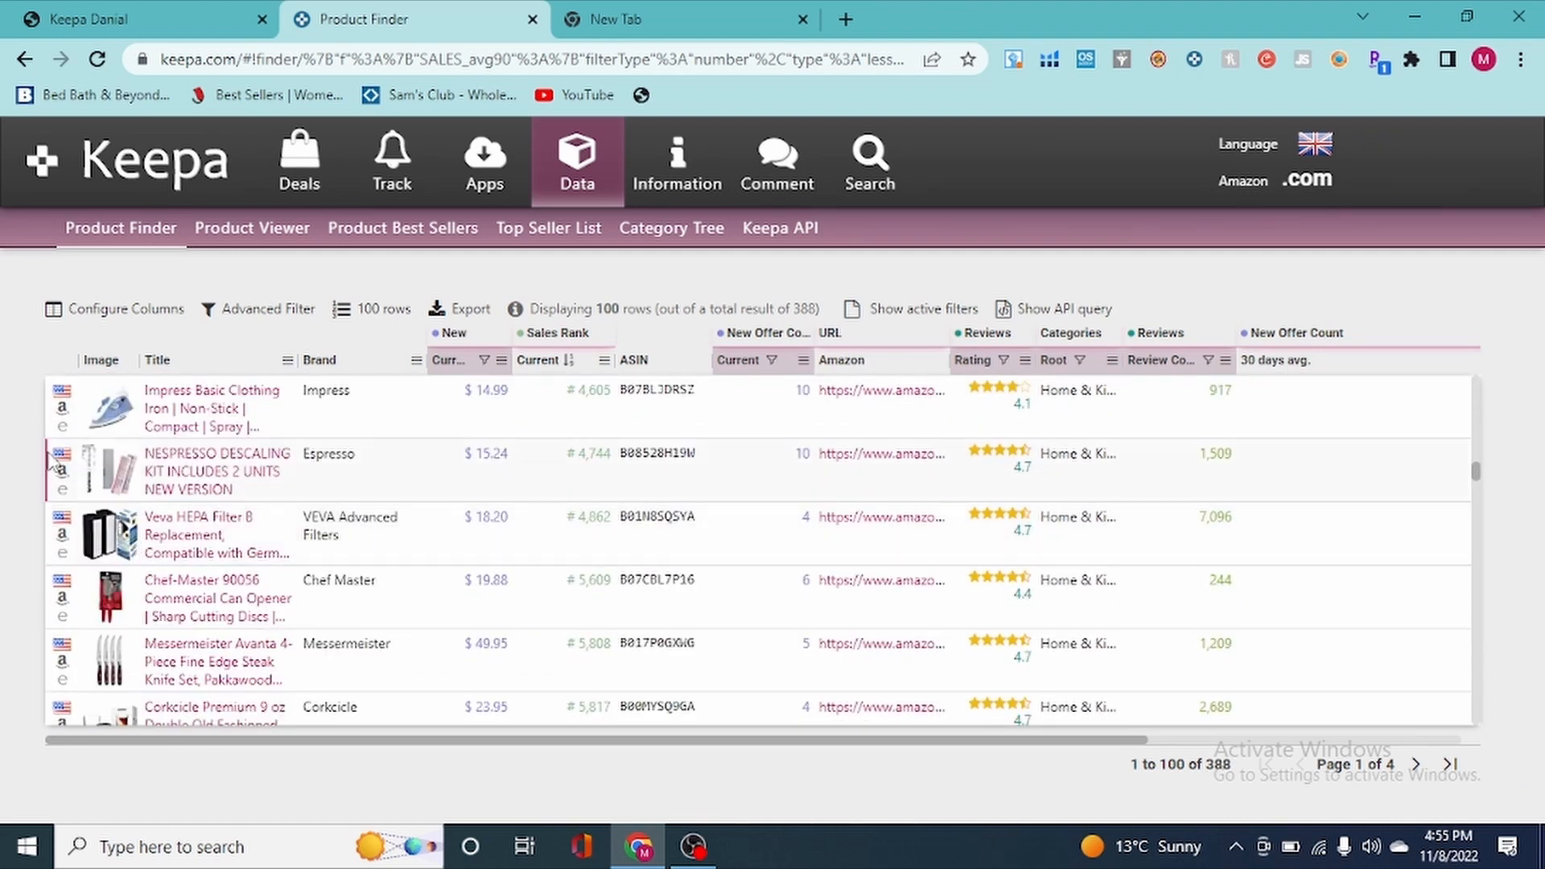
pyautogui.click(62, 408)
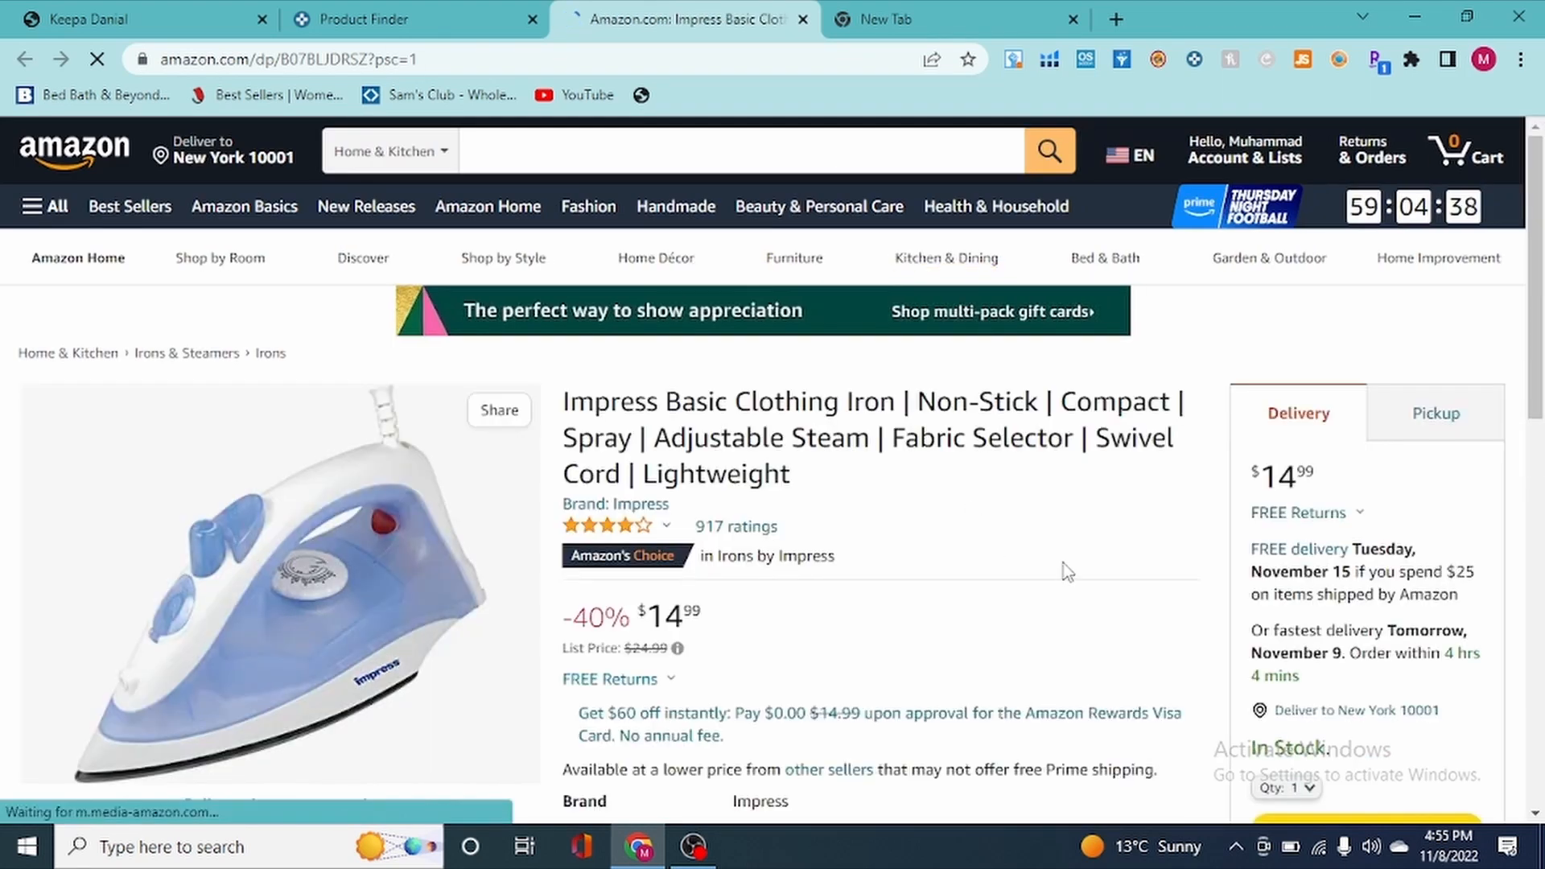
pyautogui.scroll(-1, 780, 475)
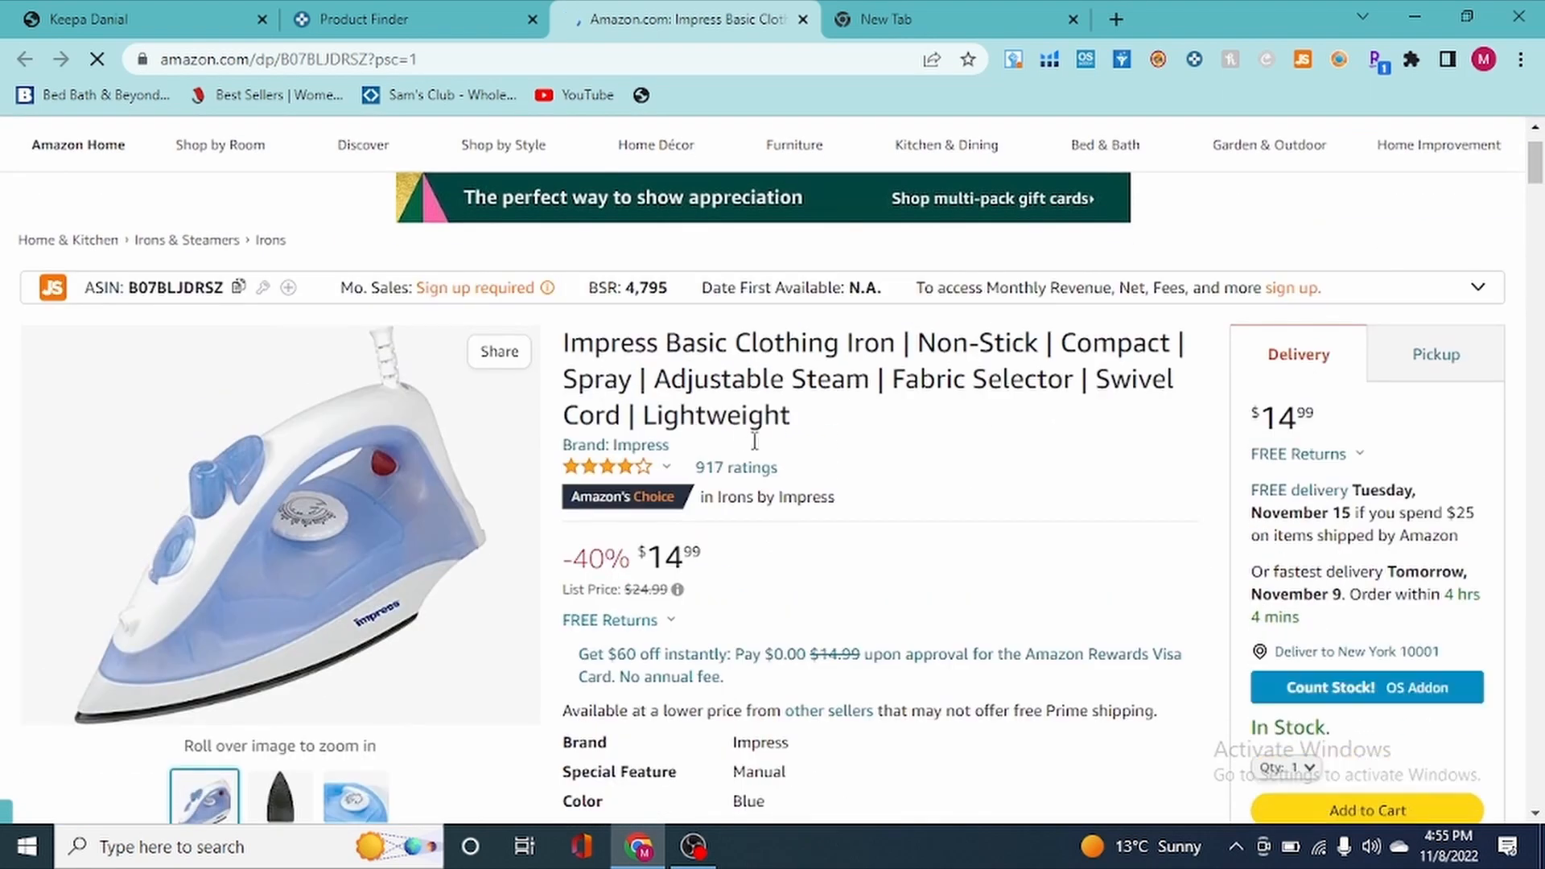
# - Examine the number of ratings, the Amazon's Choice note and the full title of the iron's listing
pyautogui.moveTo(690, 476); pyautogui.dragTo(779, 476)
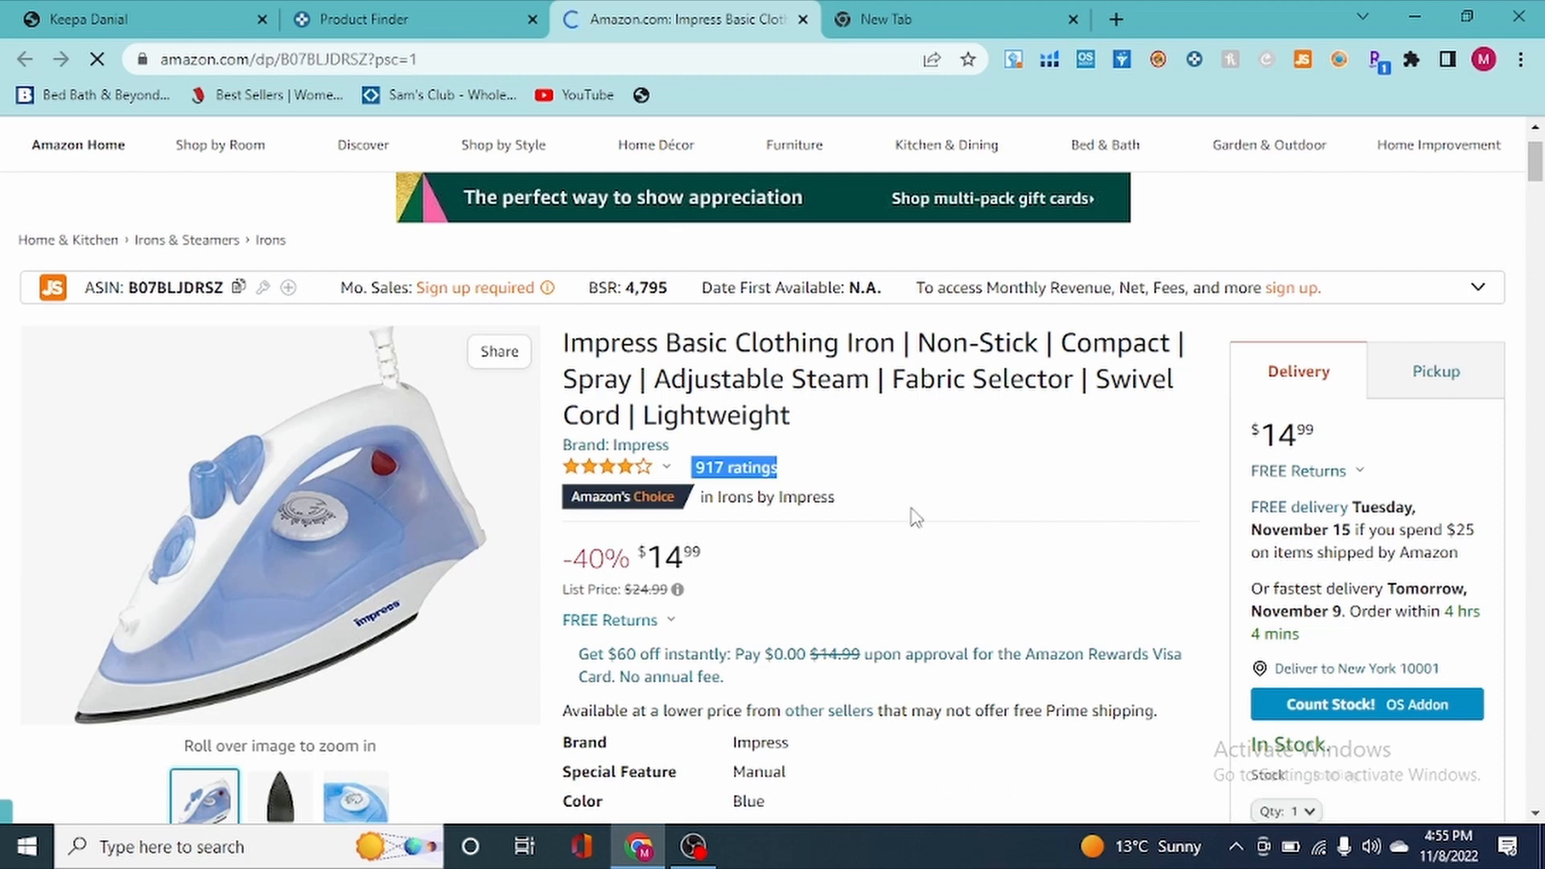
pyautogui.click(985, 480)
pyautogui.scroll(-1, 988, 487)
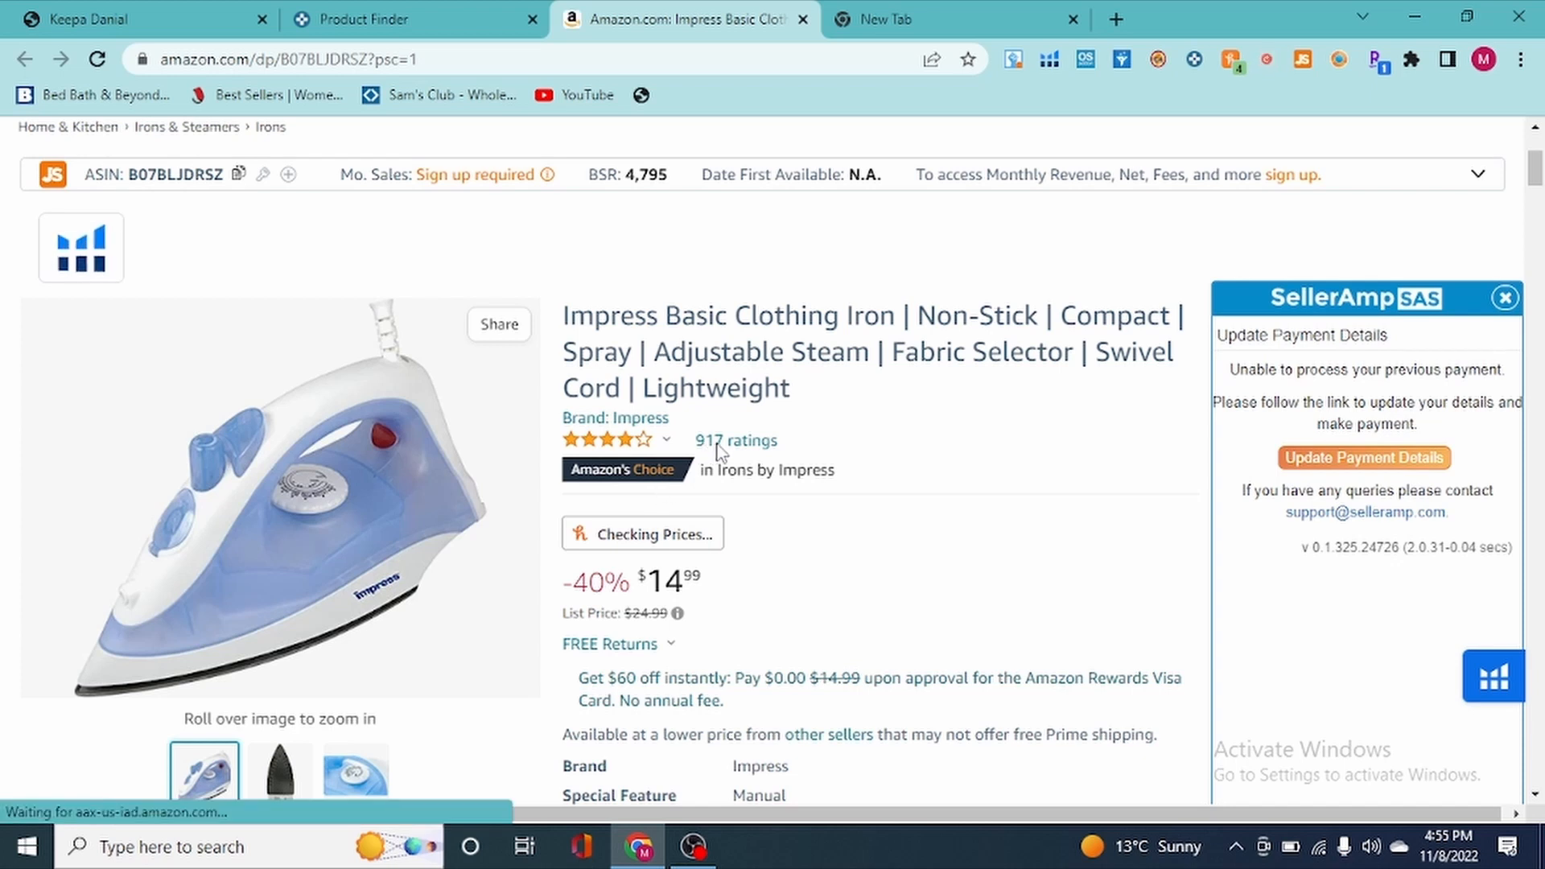
pyautogui.tripleClick(740, 475)
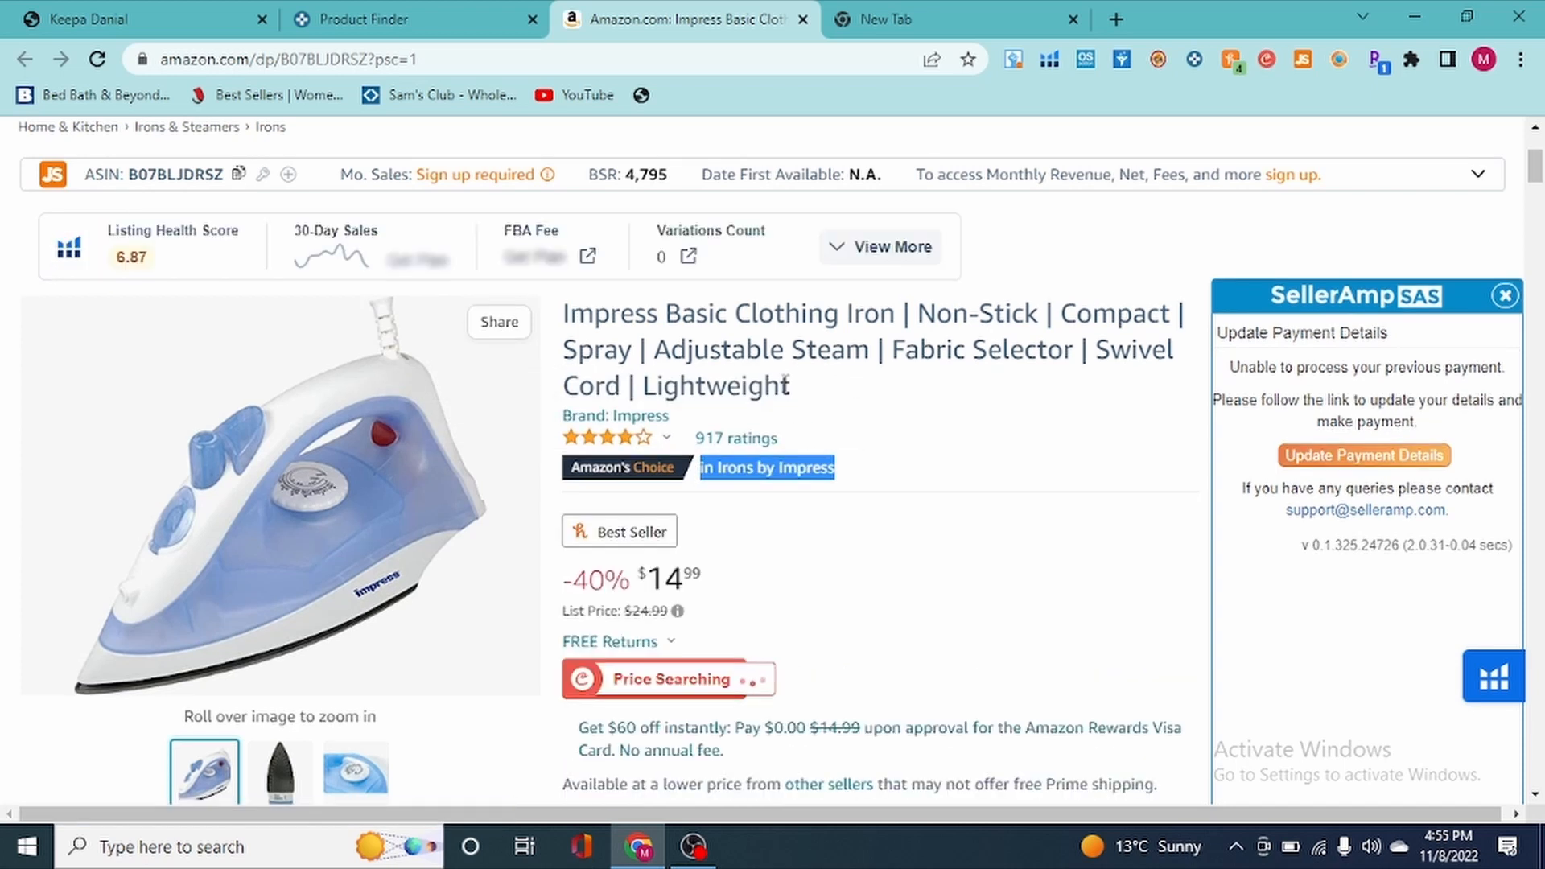
pyautogui.moveTo(794, 389); pyautogui.dragTo(564, 326)
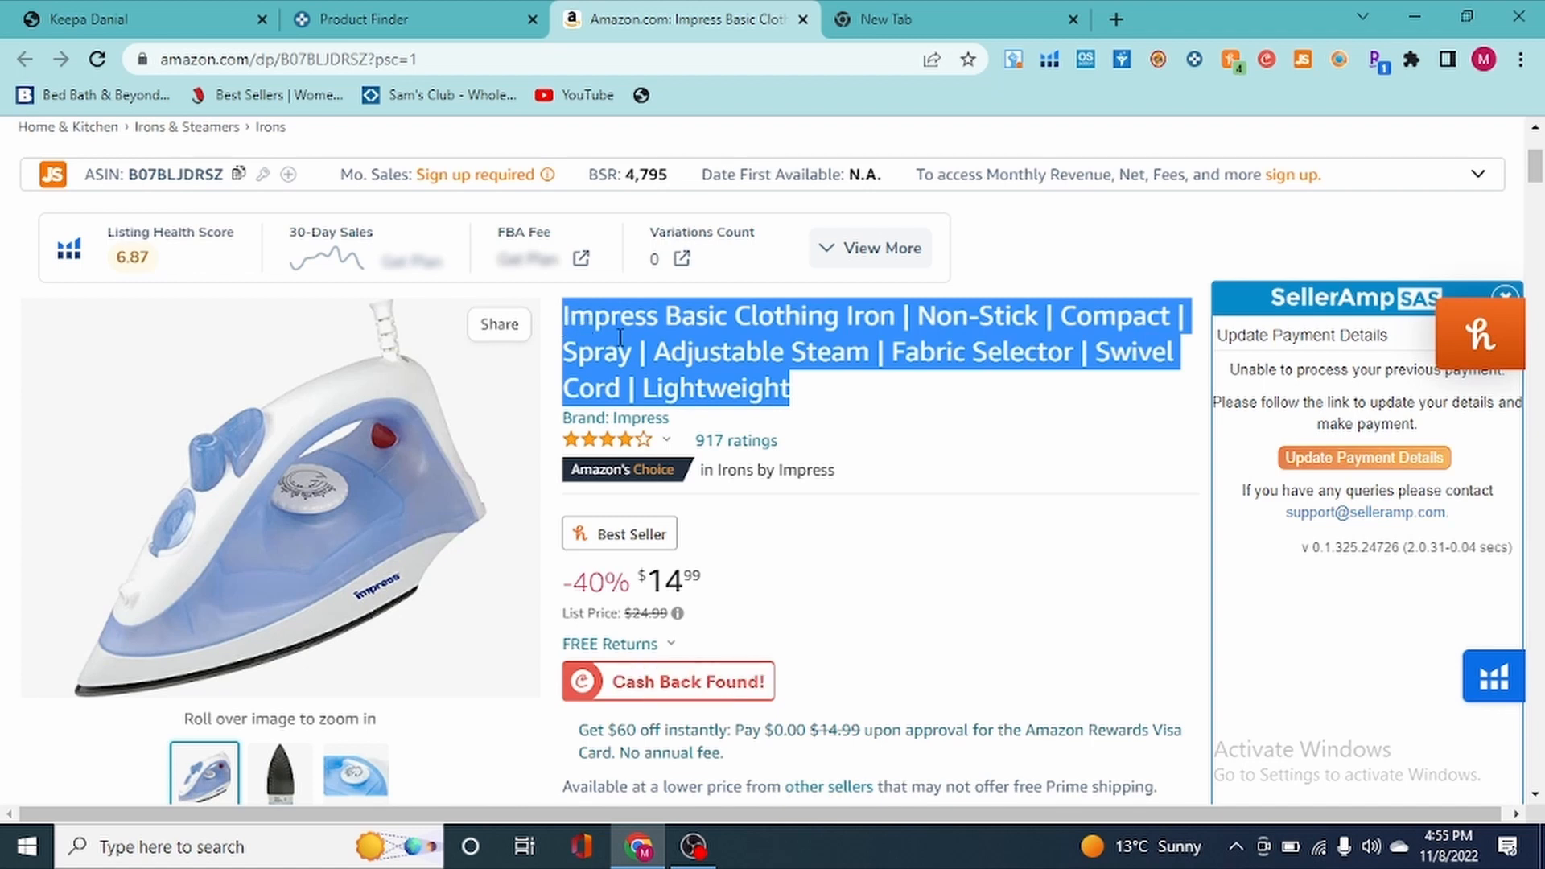
pyautogui.click(788, 385)
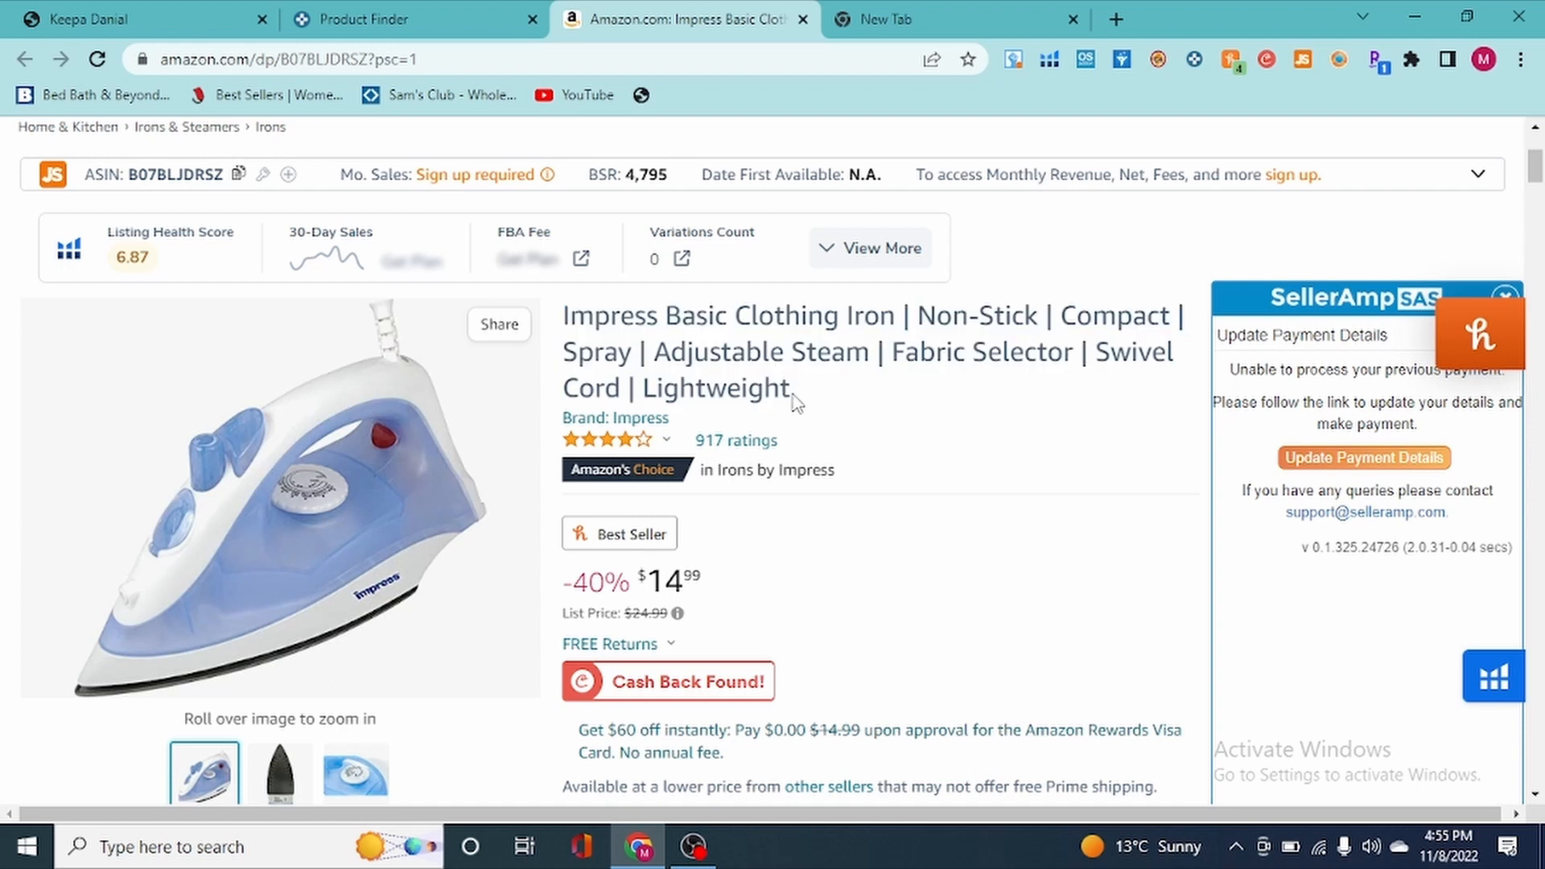
# - Check the iron's selling price and its product details on the Amazon listing
pyautogui.scroll(-3, 873, 513)
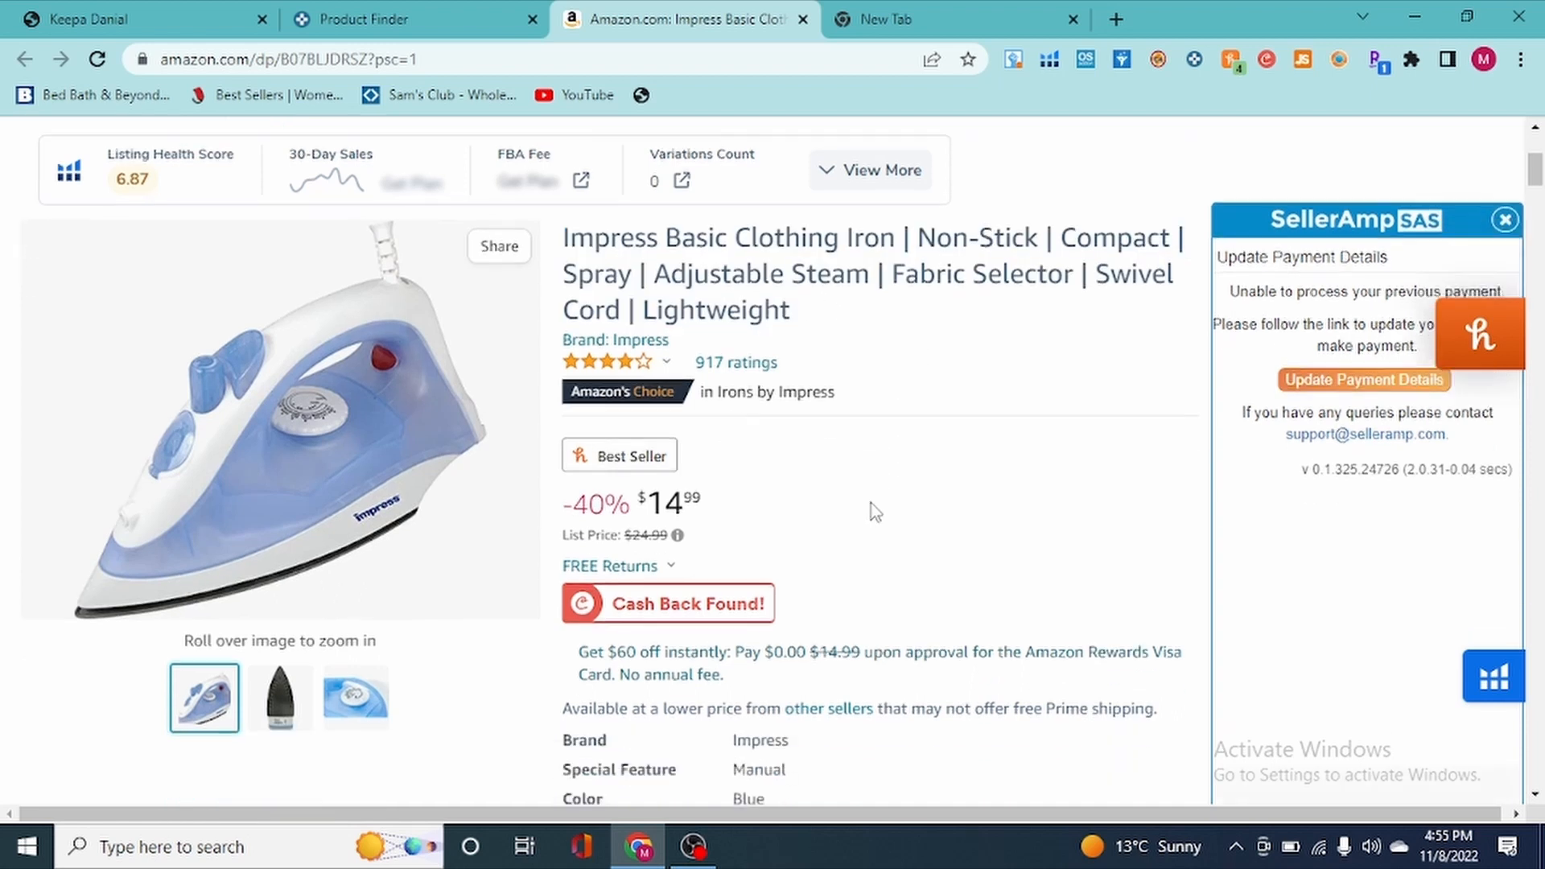
pyautogui.scroll(-1, 873, 513)
pyautogui.scroll(1, 853, 492)
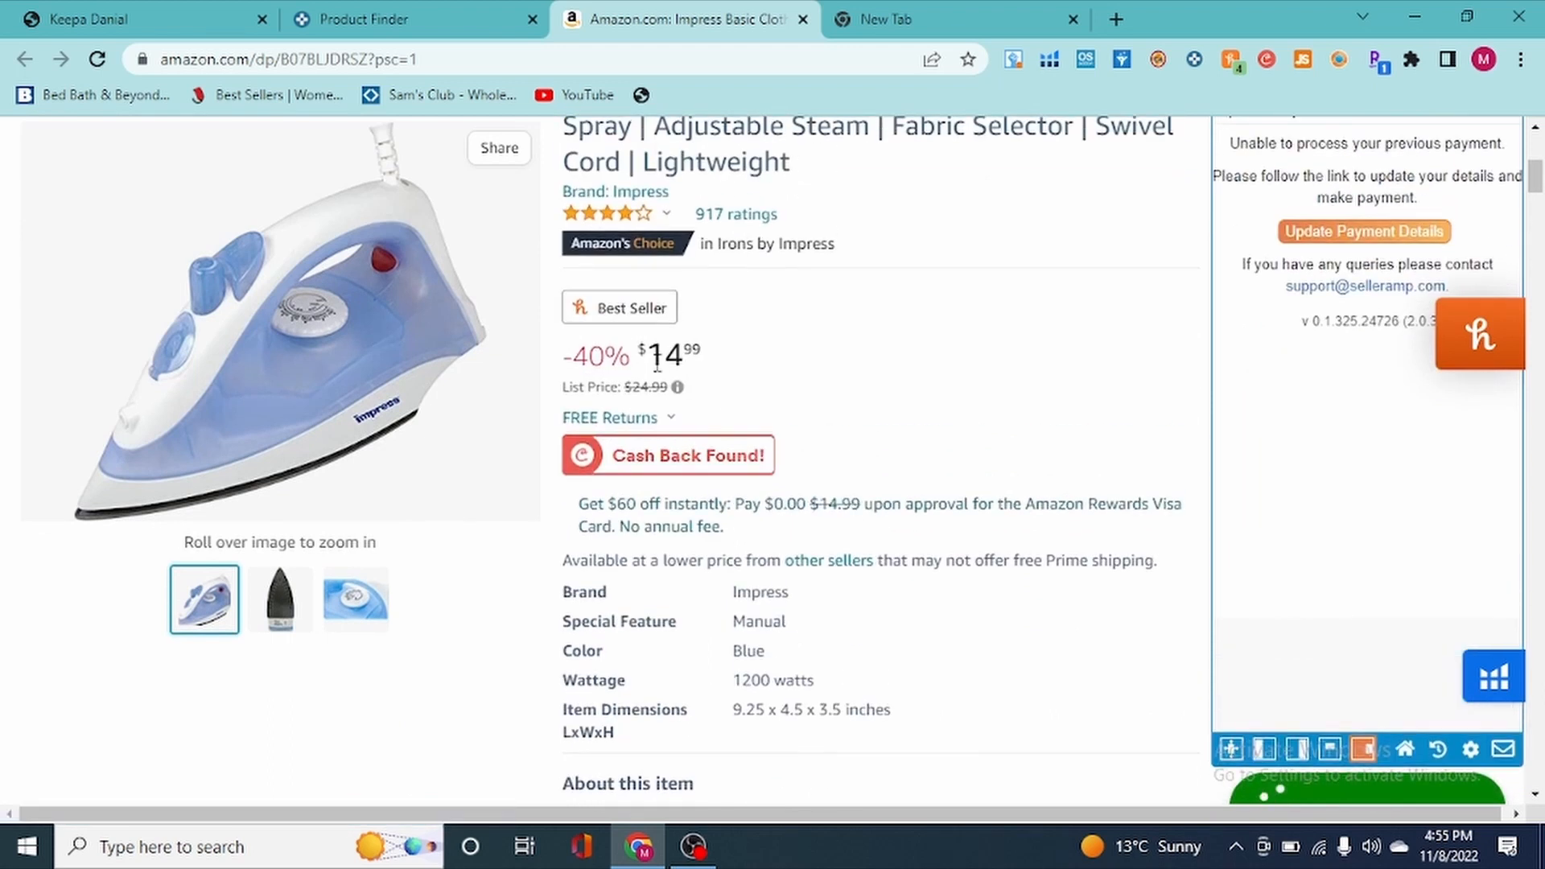
pyautogui.moveTo(648, 351); pyautogui.dragTo(737, 373)
pyautogui.scroll(-4, 1111, 473)
pyautogui.scroll(1, 1110, 473)
pyautogui.scroll(-8, 1110, 473)
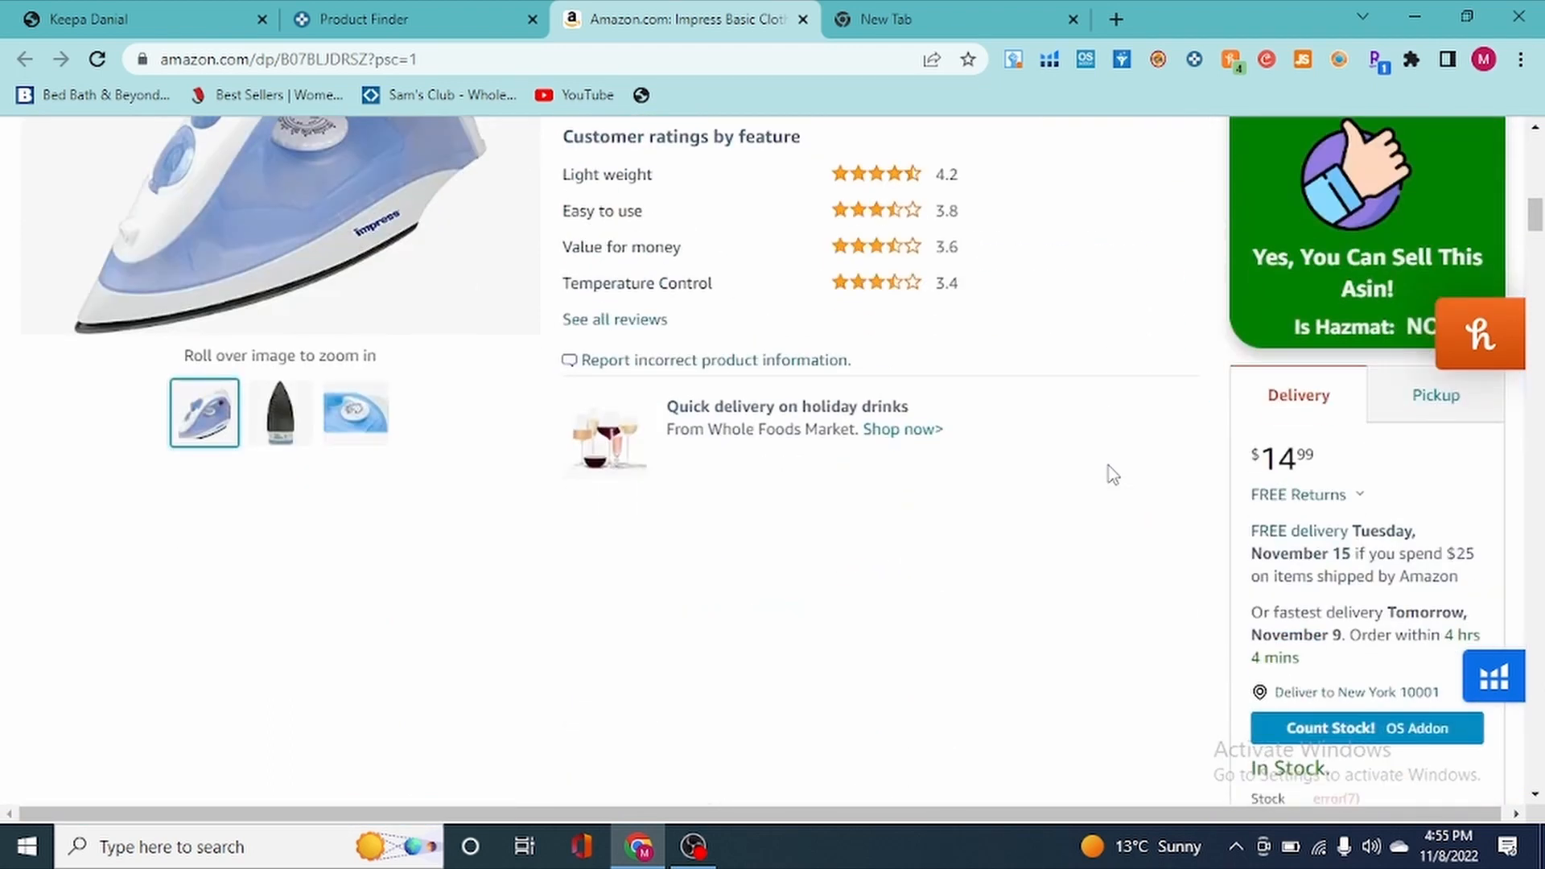
# - Check who ships and sells the iron, and inspect Amazon's own offer in the Keepa price history chart
pyautogui.scroll(-5, 1201, 566)
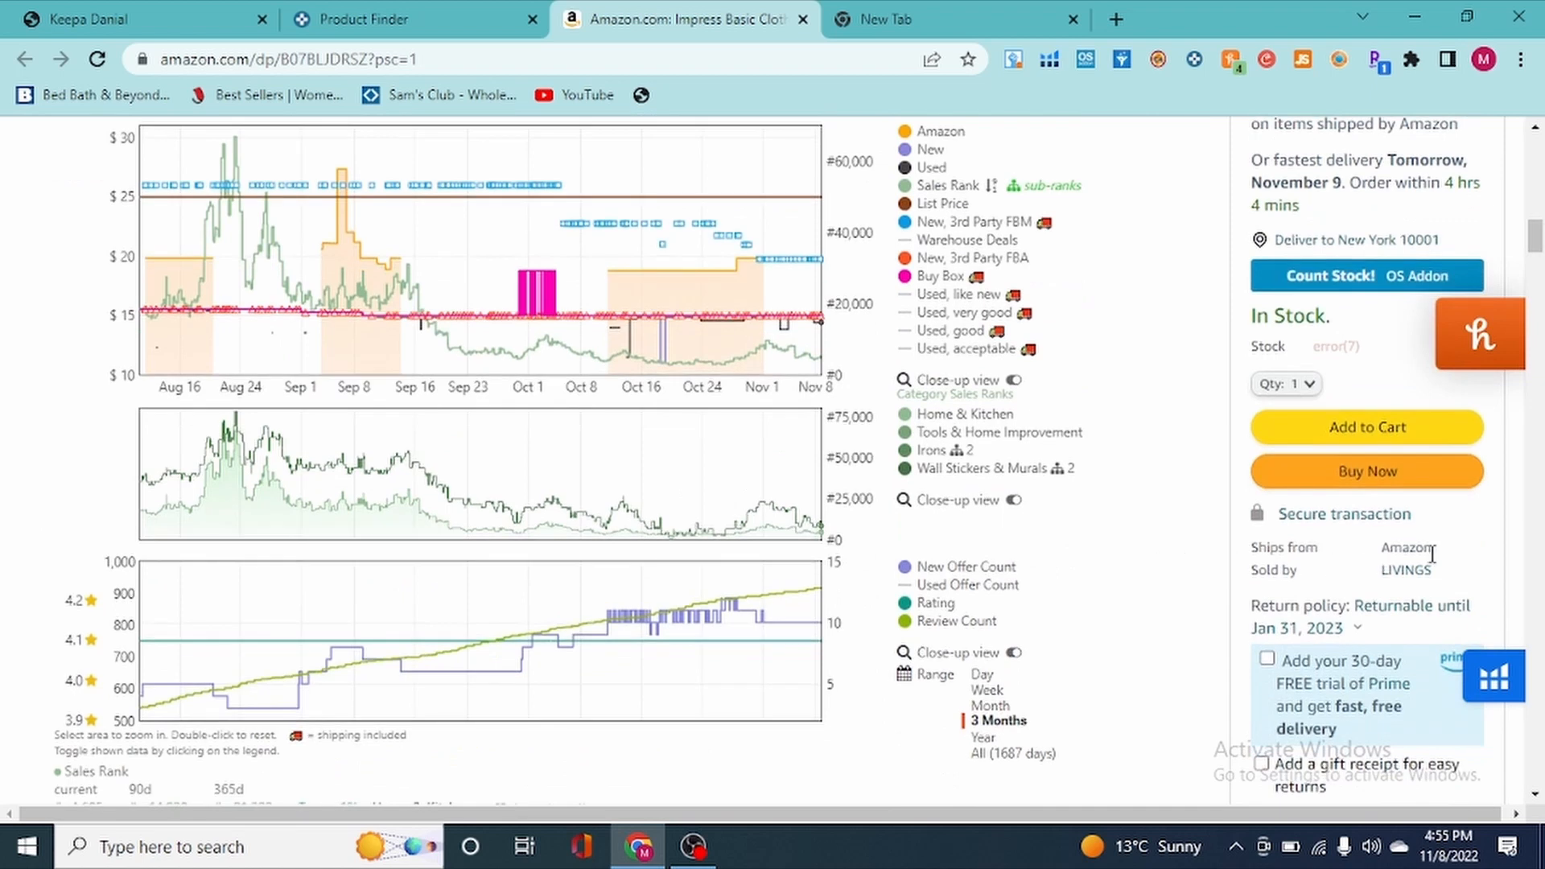
pyautogui.scroll(3, 1351, 605)
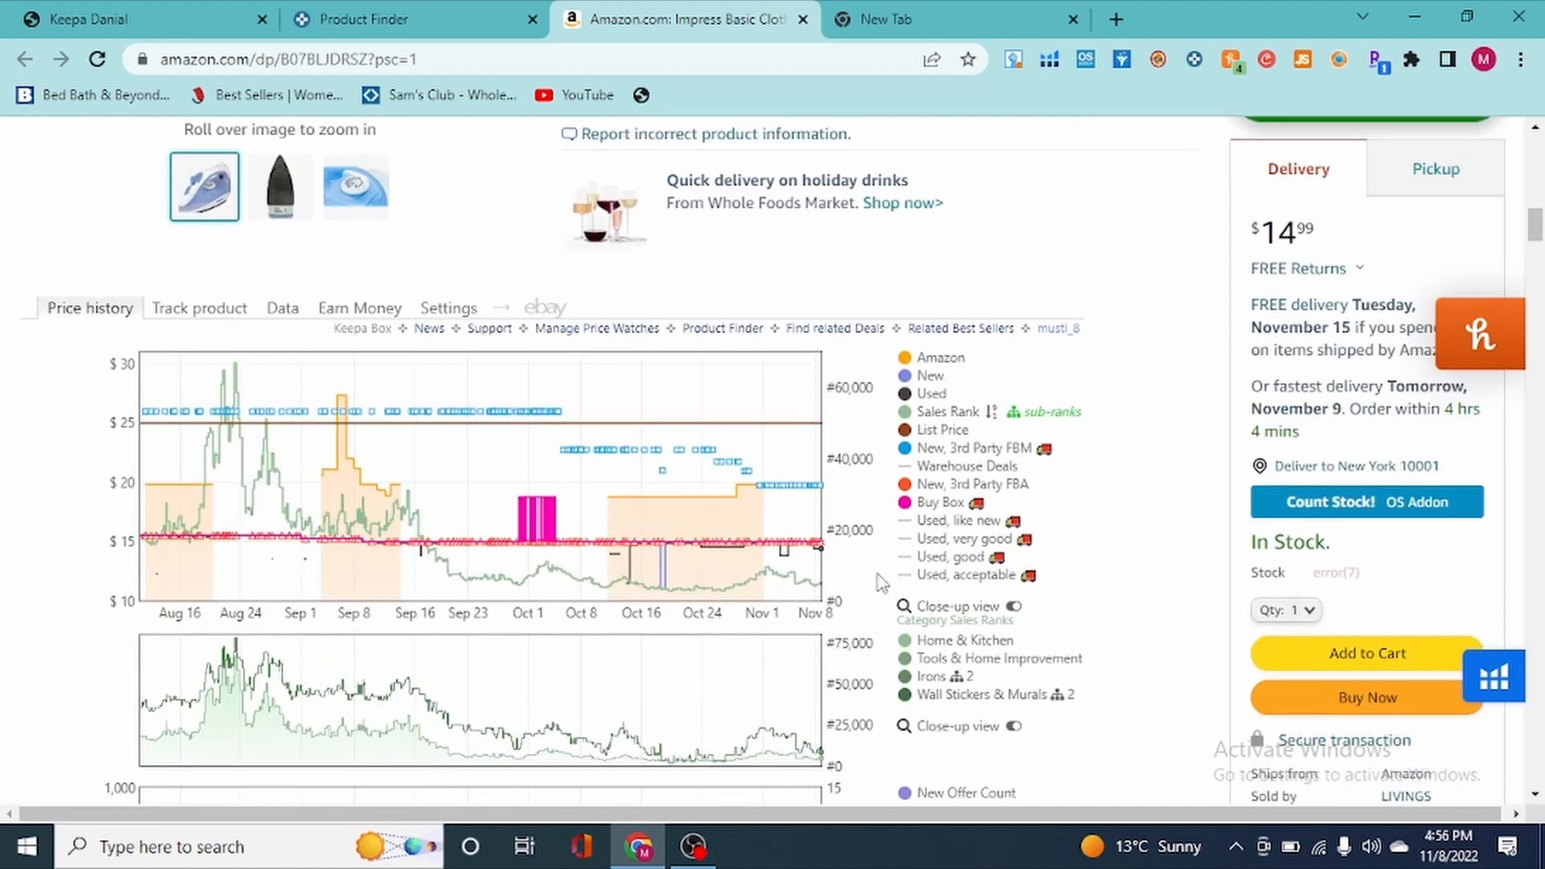
pyautogui.moveTo(722, 538)
pyautogui.moveTo(930, 358)
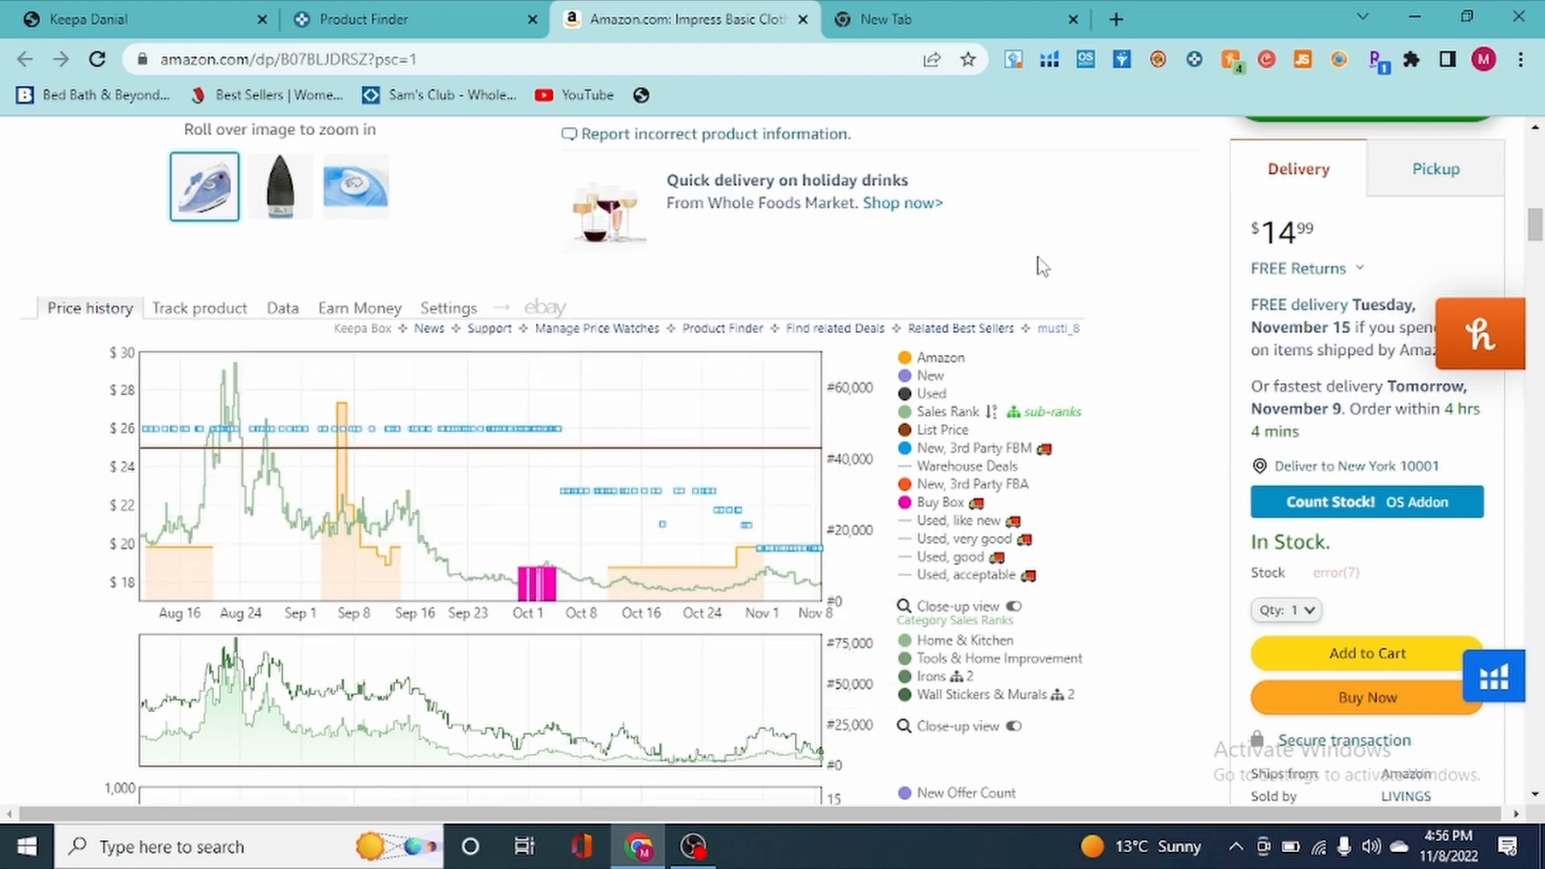
# - Review the iron's item description and brand name on the listing
pyautogui.scroll(3, 1097, 390)
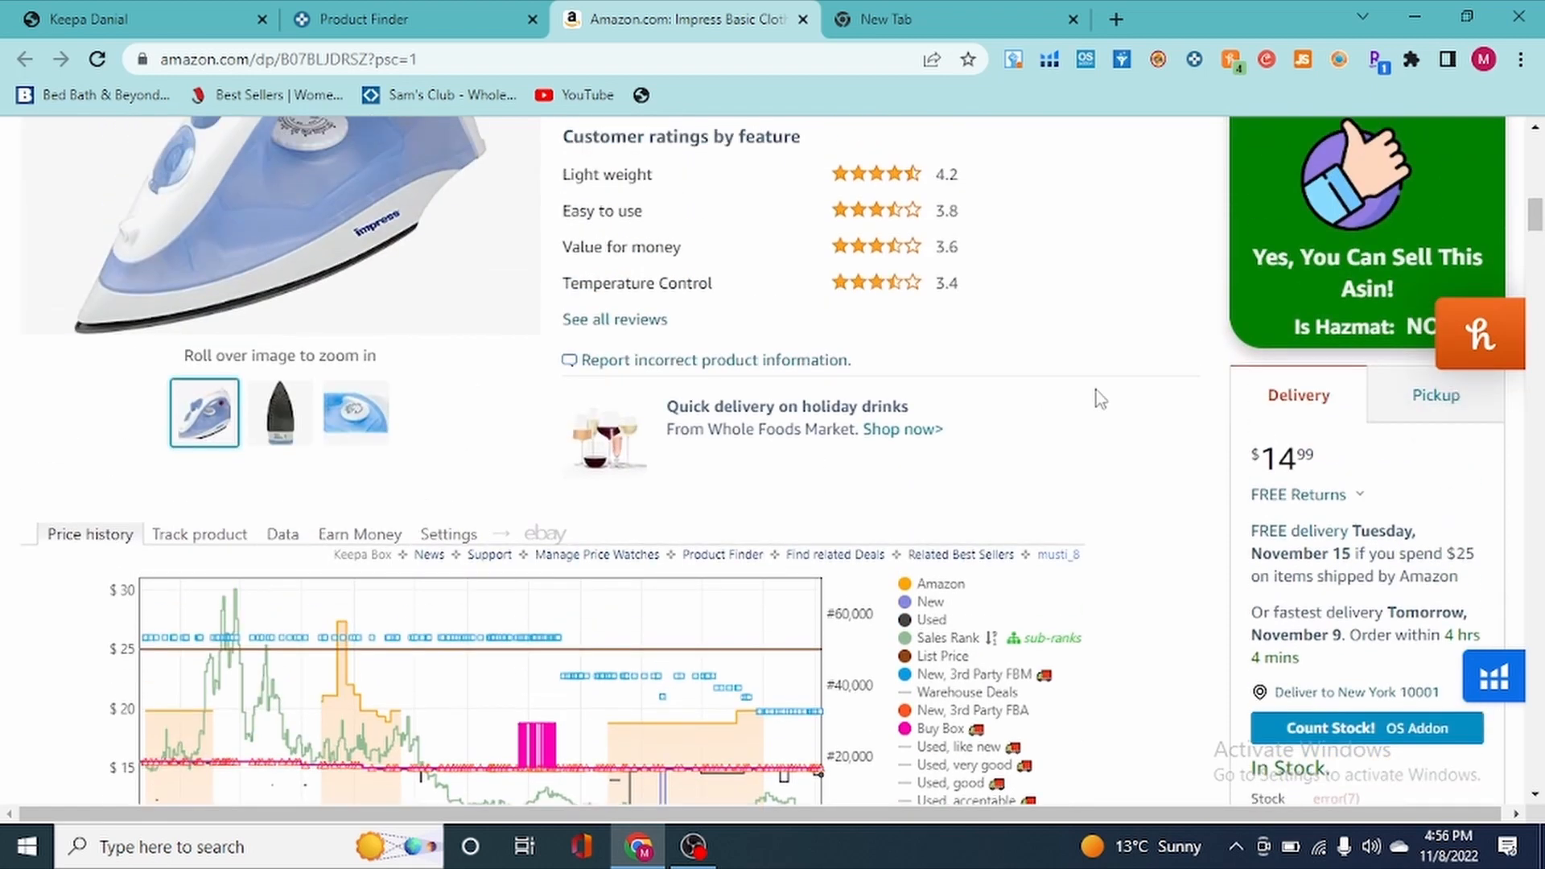
pyautogui.scroll(3, 1100, 398)
pyautogui.scroll(4, 1100, 398)
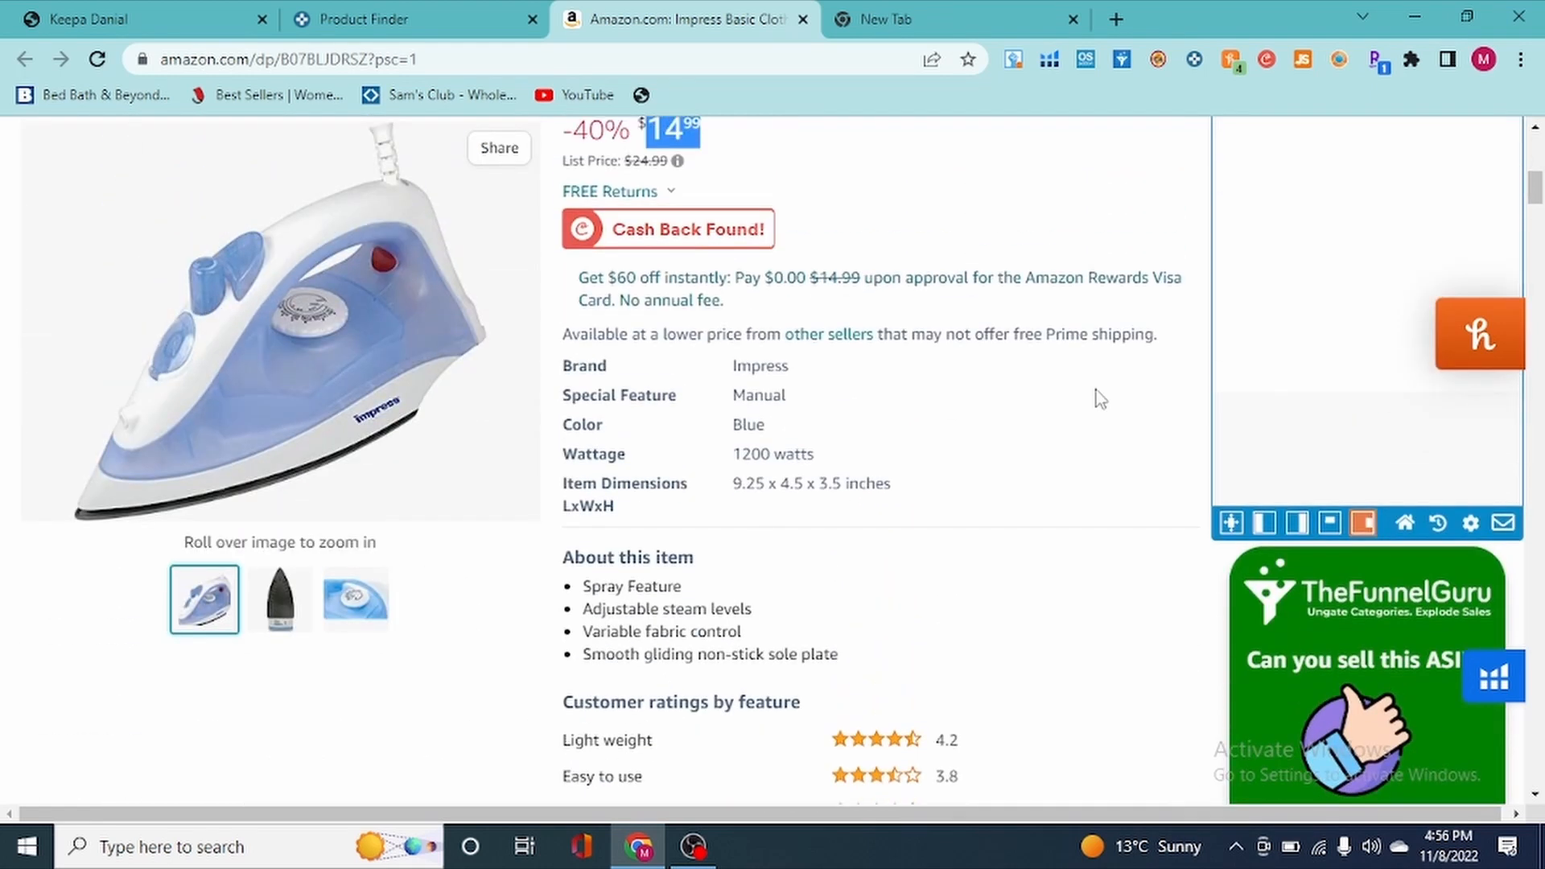
pyautogui.scroll(-7, 1104, 523)
pyautogui.scroll(4, 1104, 524)
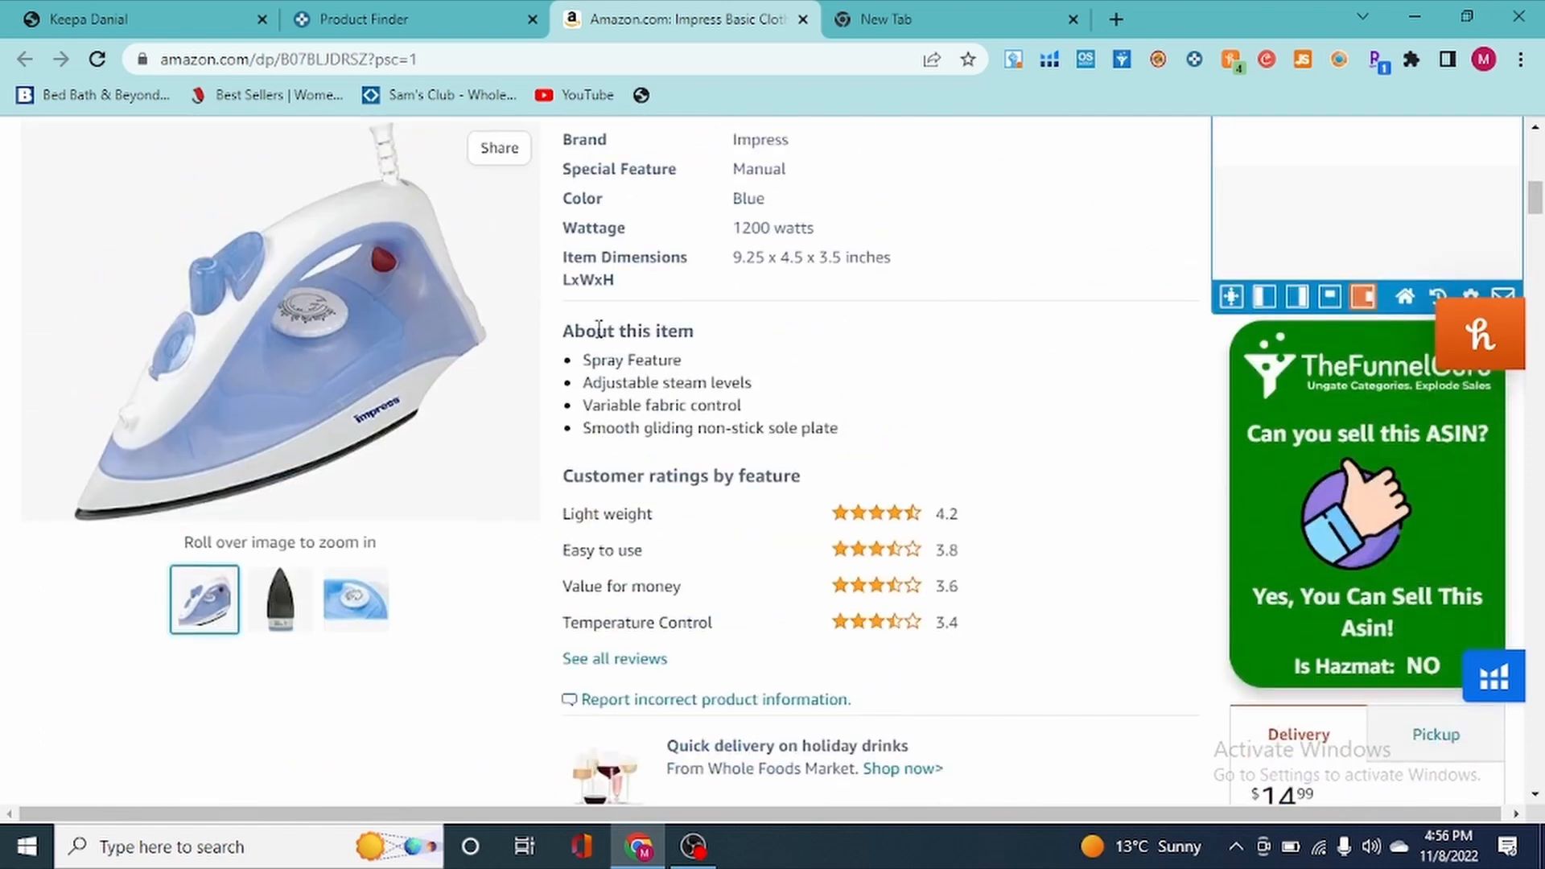
pyautogui.scroll(2, 602, 330)
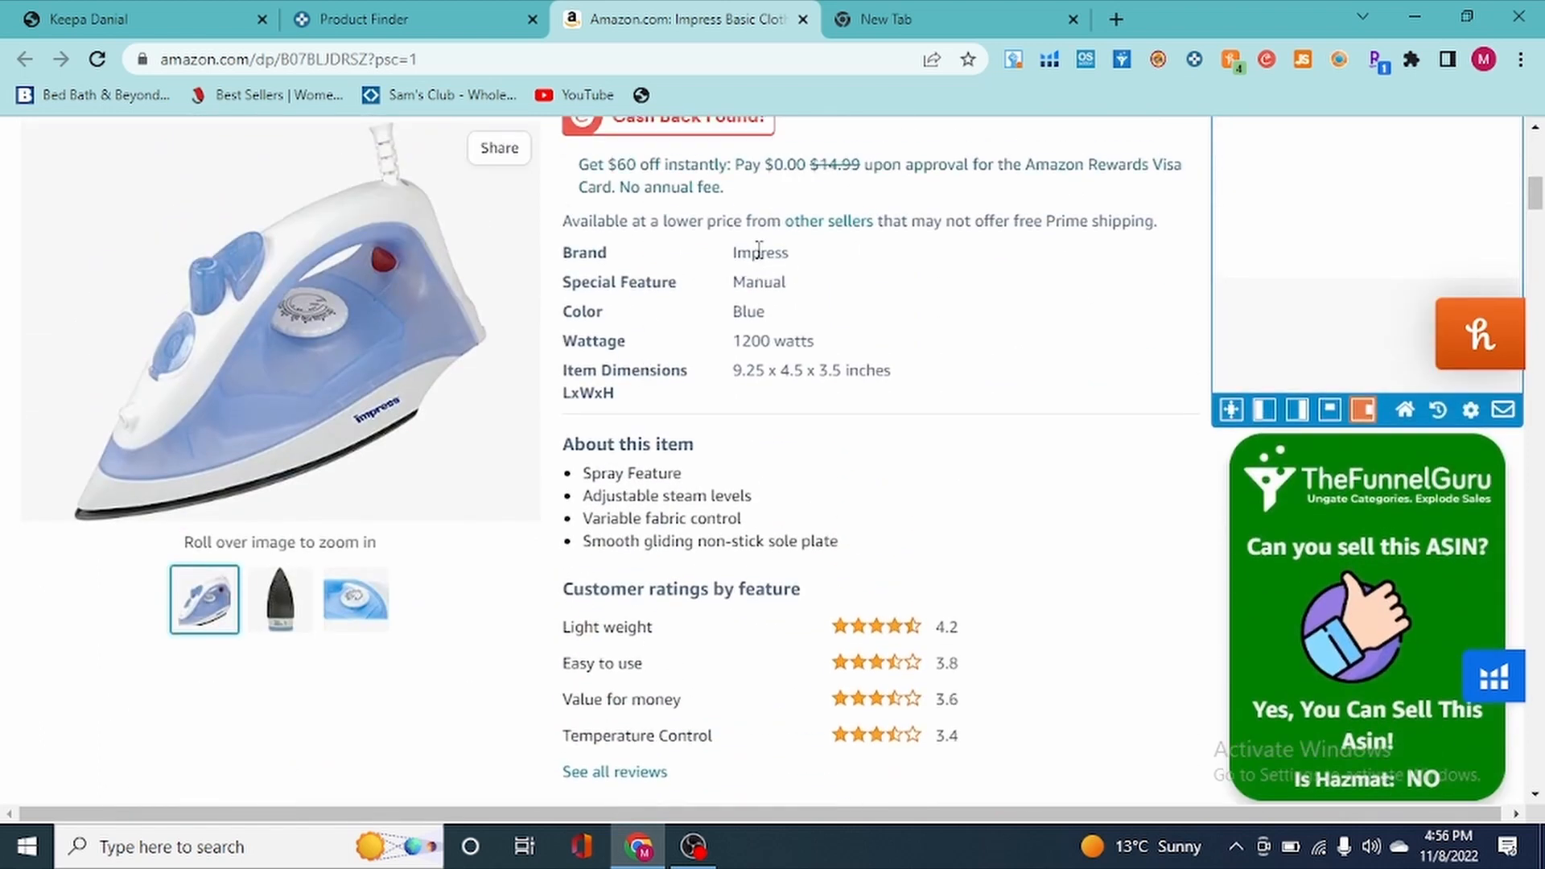
pyautogui.doubleClick(758, 251)
# - Examine the Keepa sales rank, offer count and review history of the iron, and return to the Product Finder results
pyautogui.scroll(-10, 1005, 422)
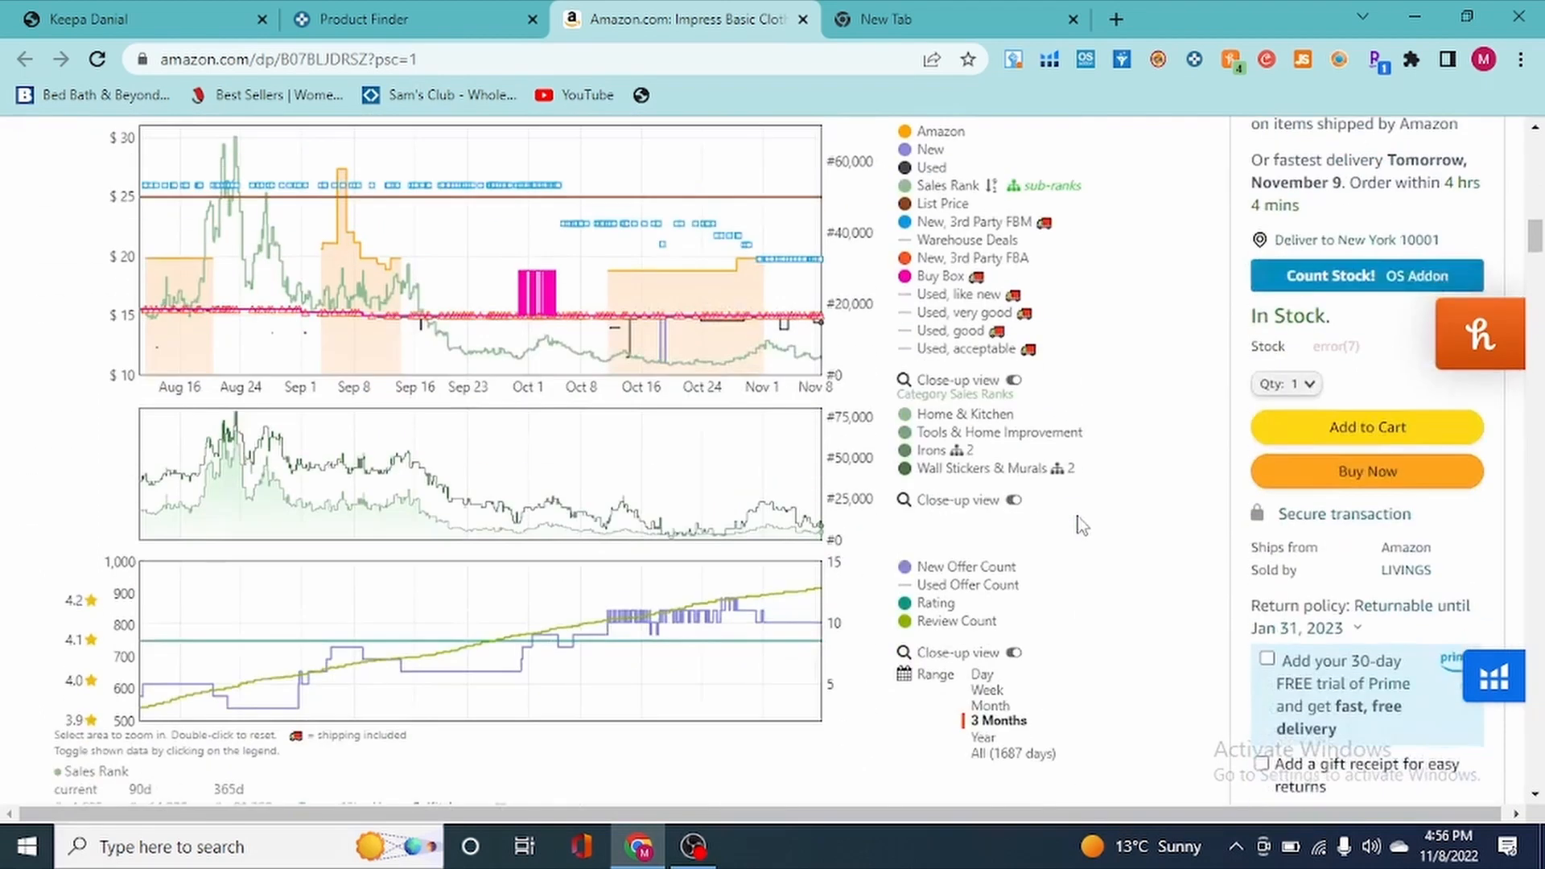
pyautogui.scroll(-2, 1081, 524)
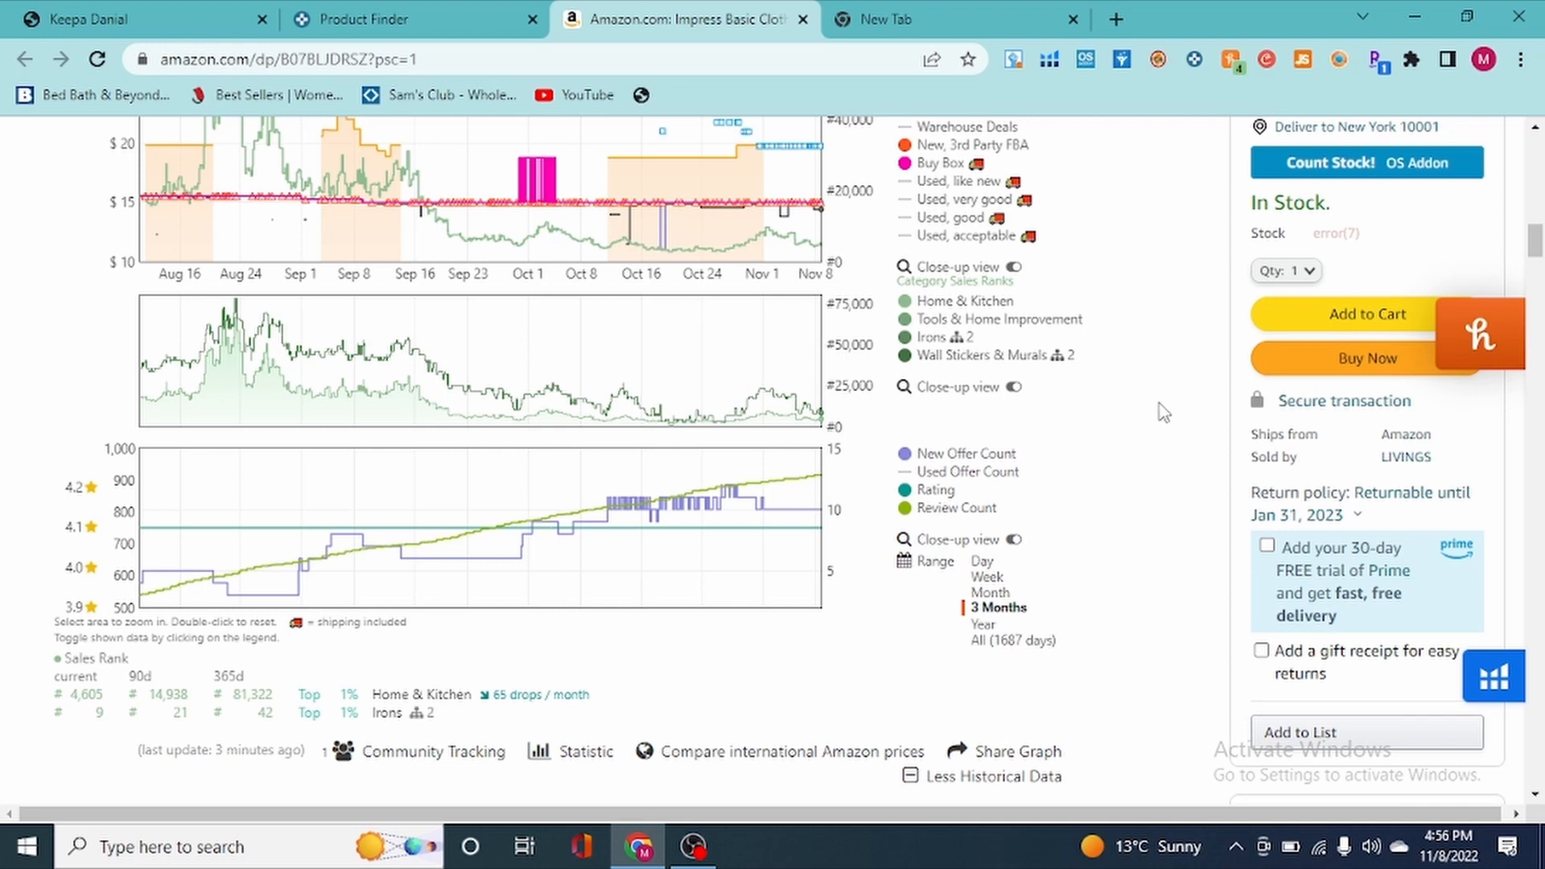
pyautogui.click(406, 16)
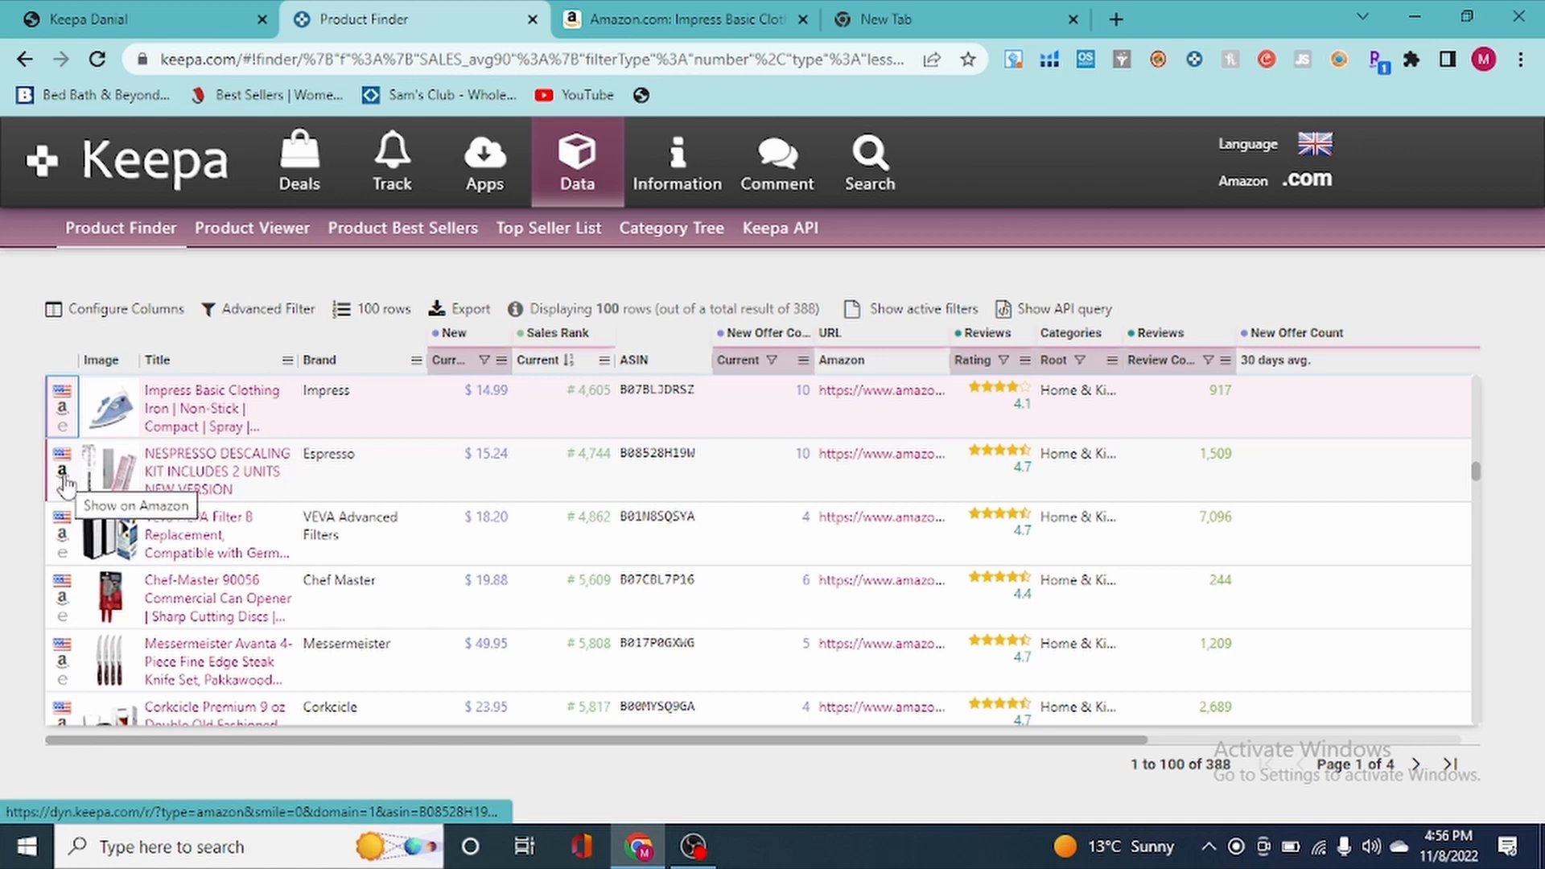
# - Return to the iron's Amazon listing and check its BSR in the product data bar above the title
pyautogui.click(562, 11)
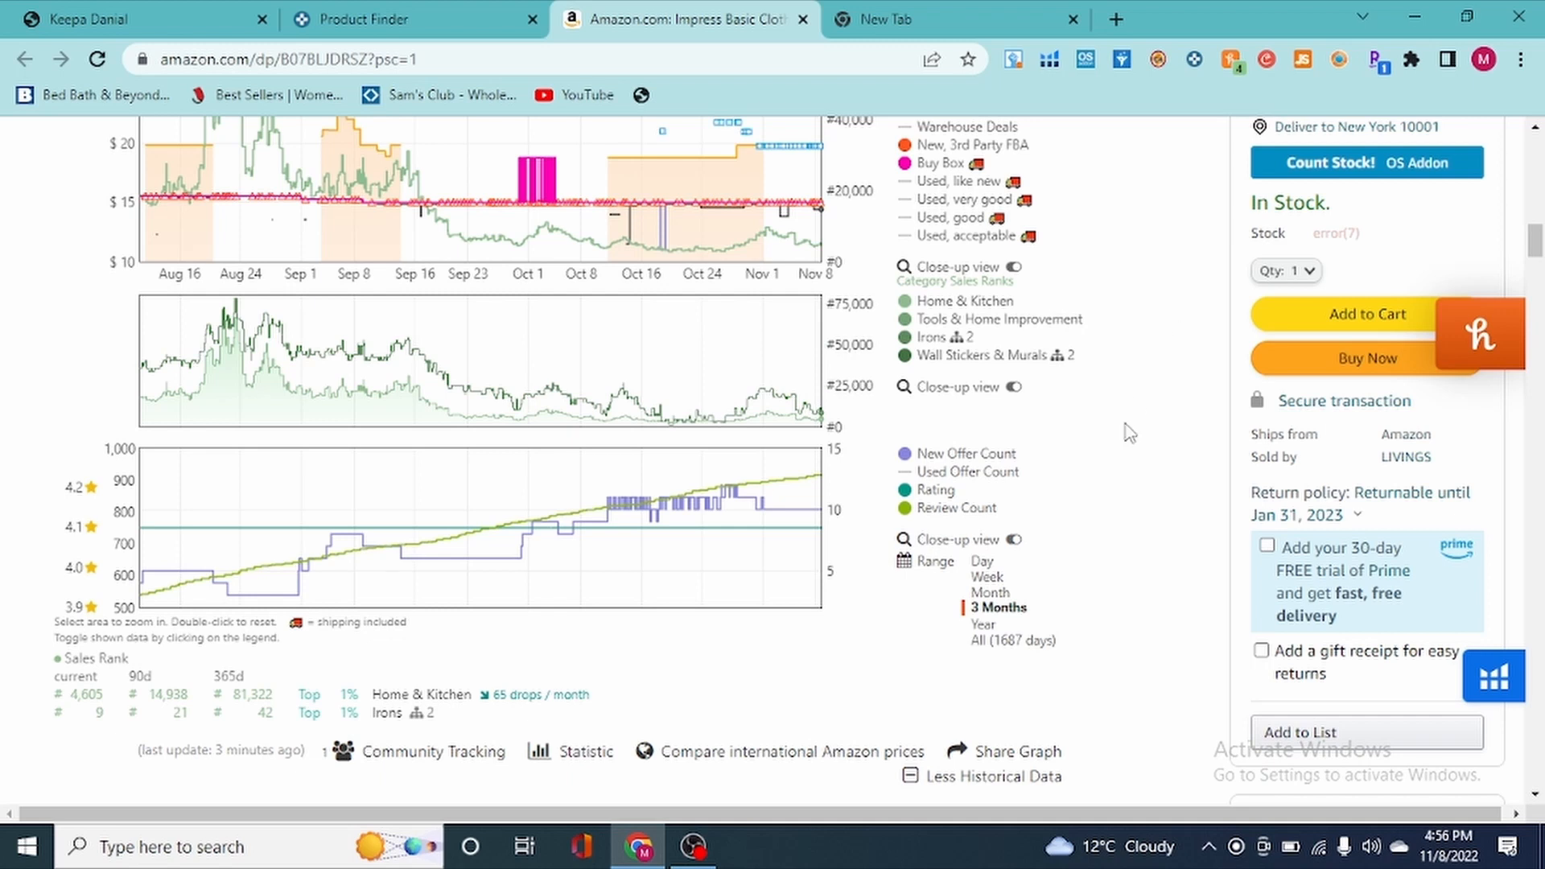
pyautogui.scroll(4, 1130, 433)
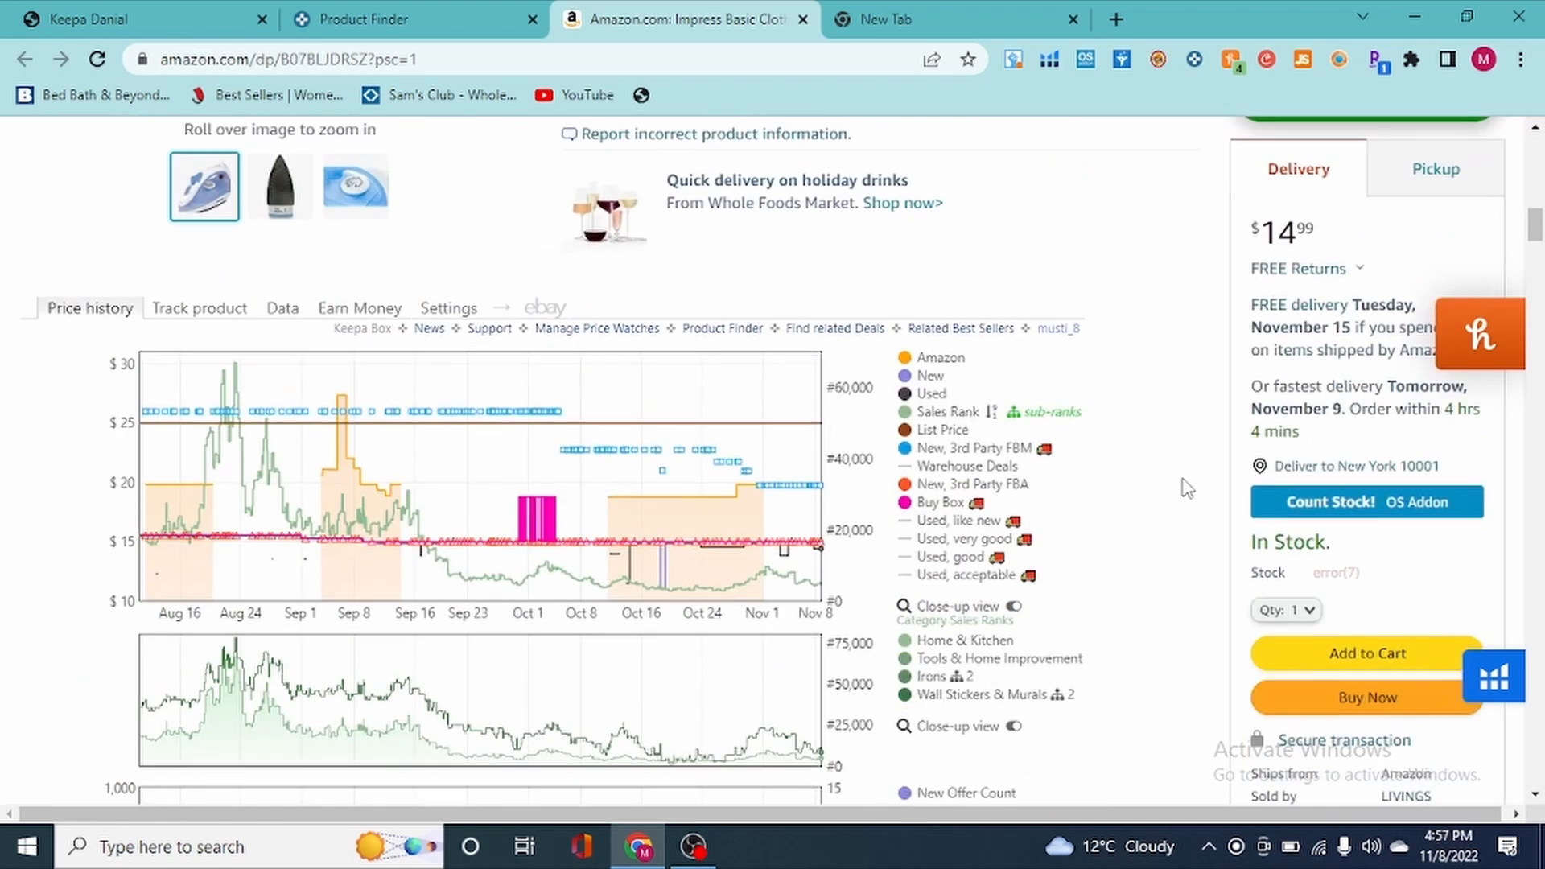
pyautogui.scroll(4, 1183, 491)
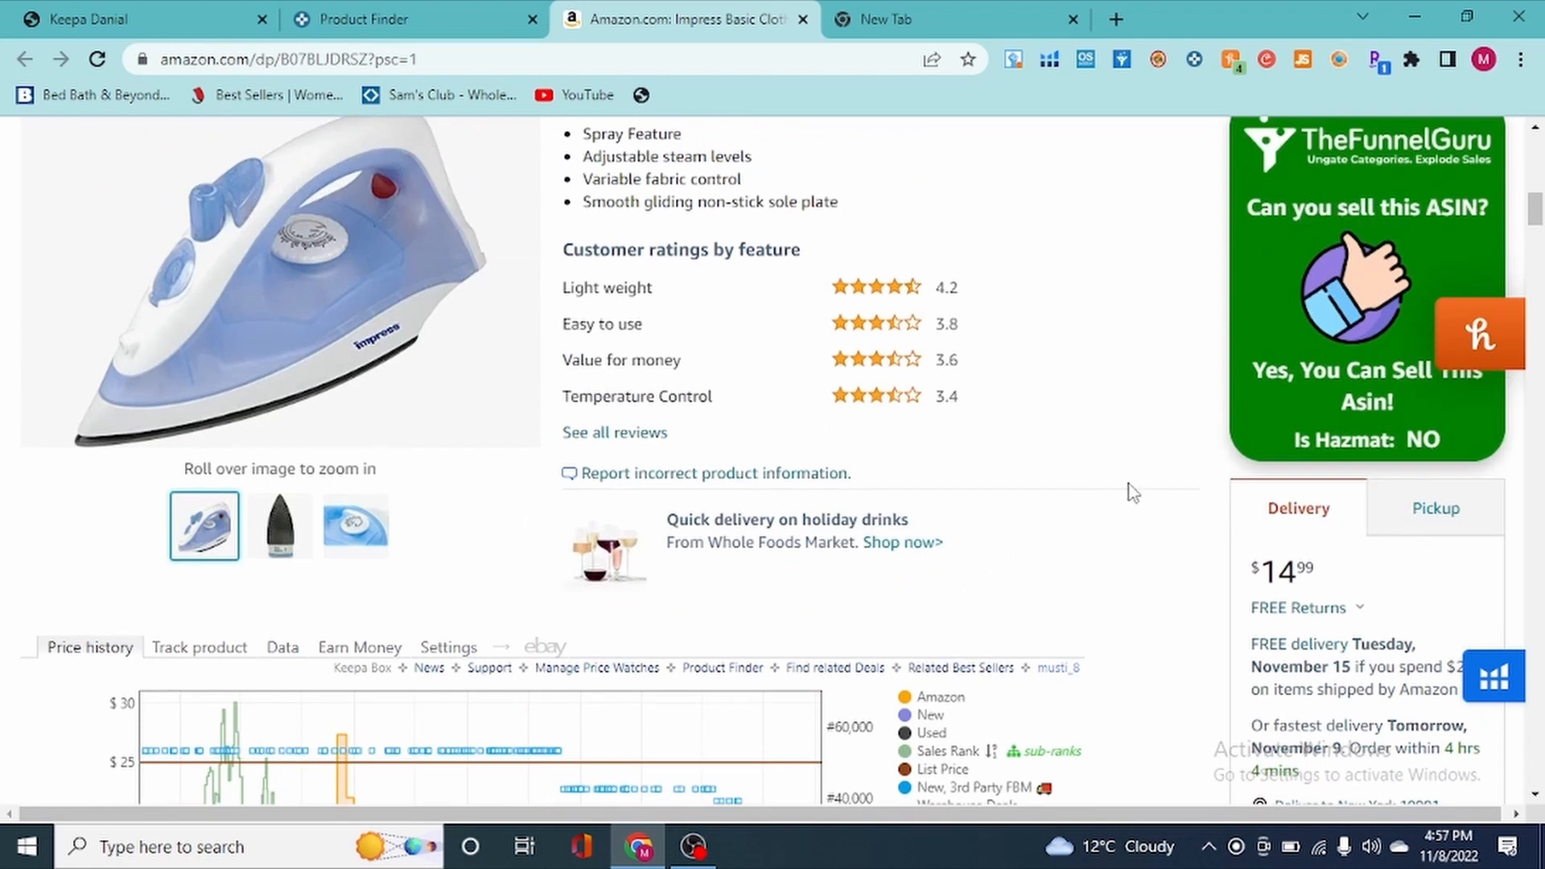
pyautogui.scroll(-3, 1100, 443)
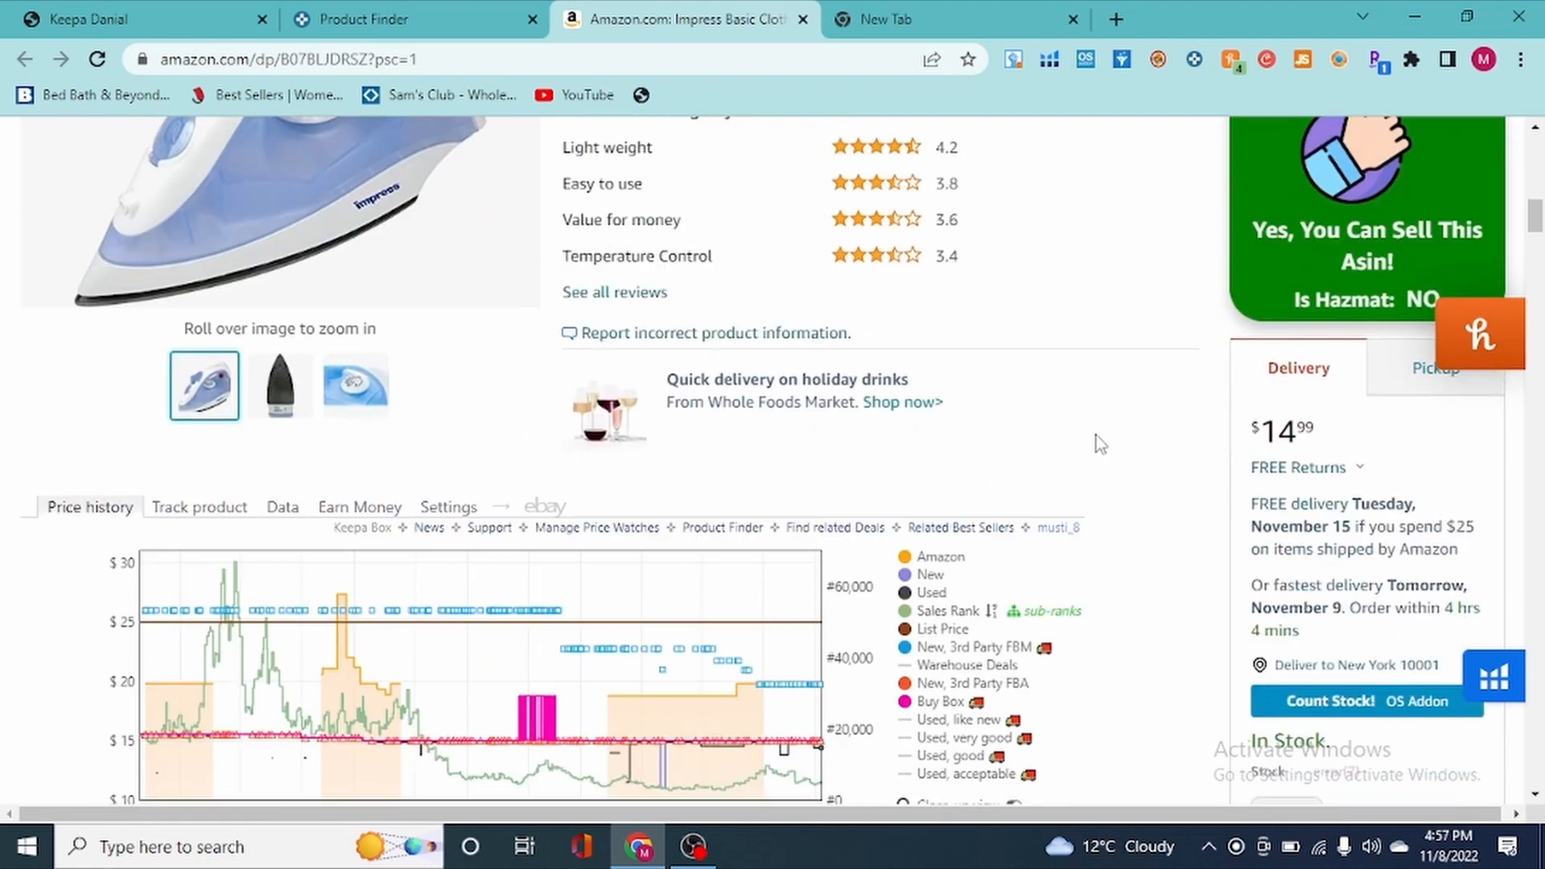
pyautogui.scroll(9, 1100, 443)
pyautogui.scroll(5, 1100, 443)
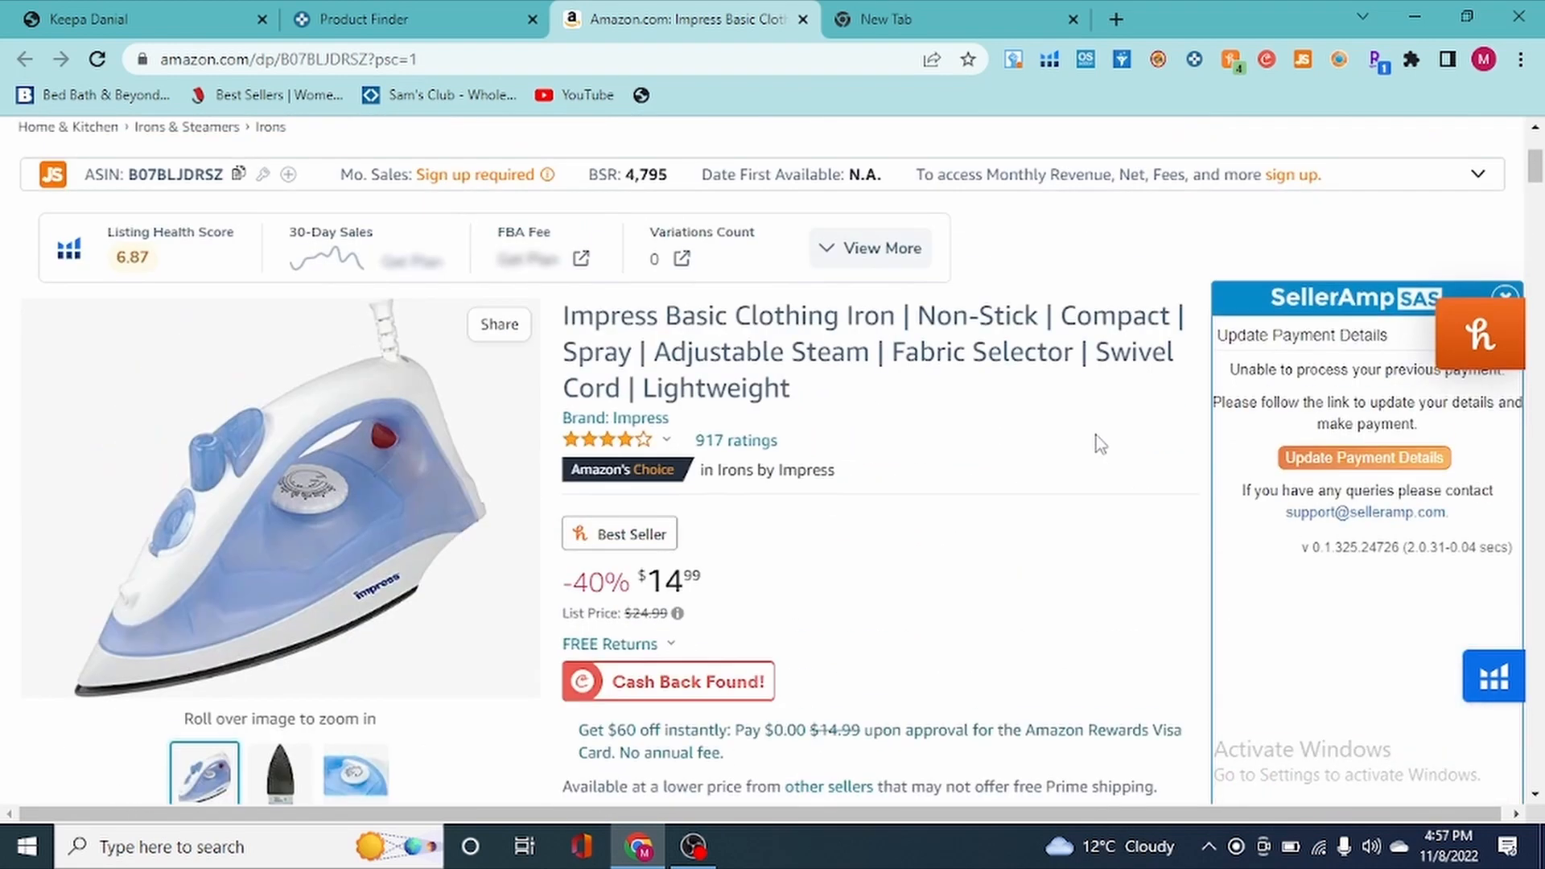
pyautogui.moveTo(625, 178)
pyautogui.mouseDown()
pyautogui.moveTo(690, 187)
pyautogui.moveTo(649, 179)
pyautogui.mouseUp()
pyautogui.click(670, 183)
# - Check the iron's ASIN and current BSR in the Calculators section of the listing
pyautogui.scroll(-15, 865, 557)
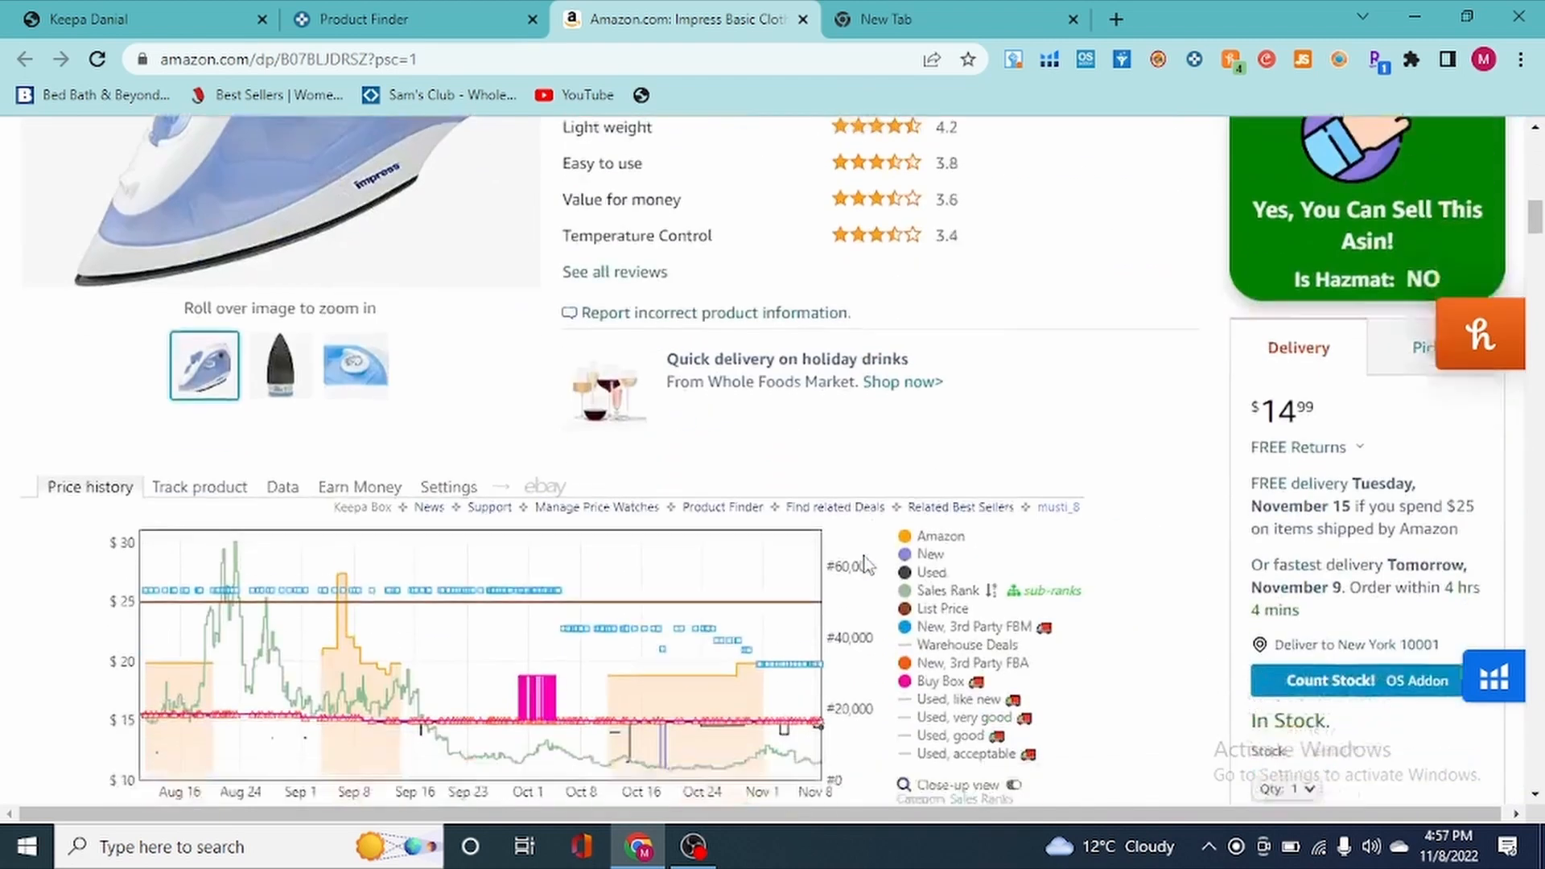
pyautogui.scroll(-13, 862, 562)
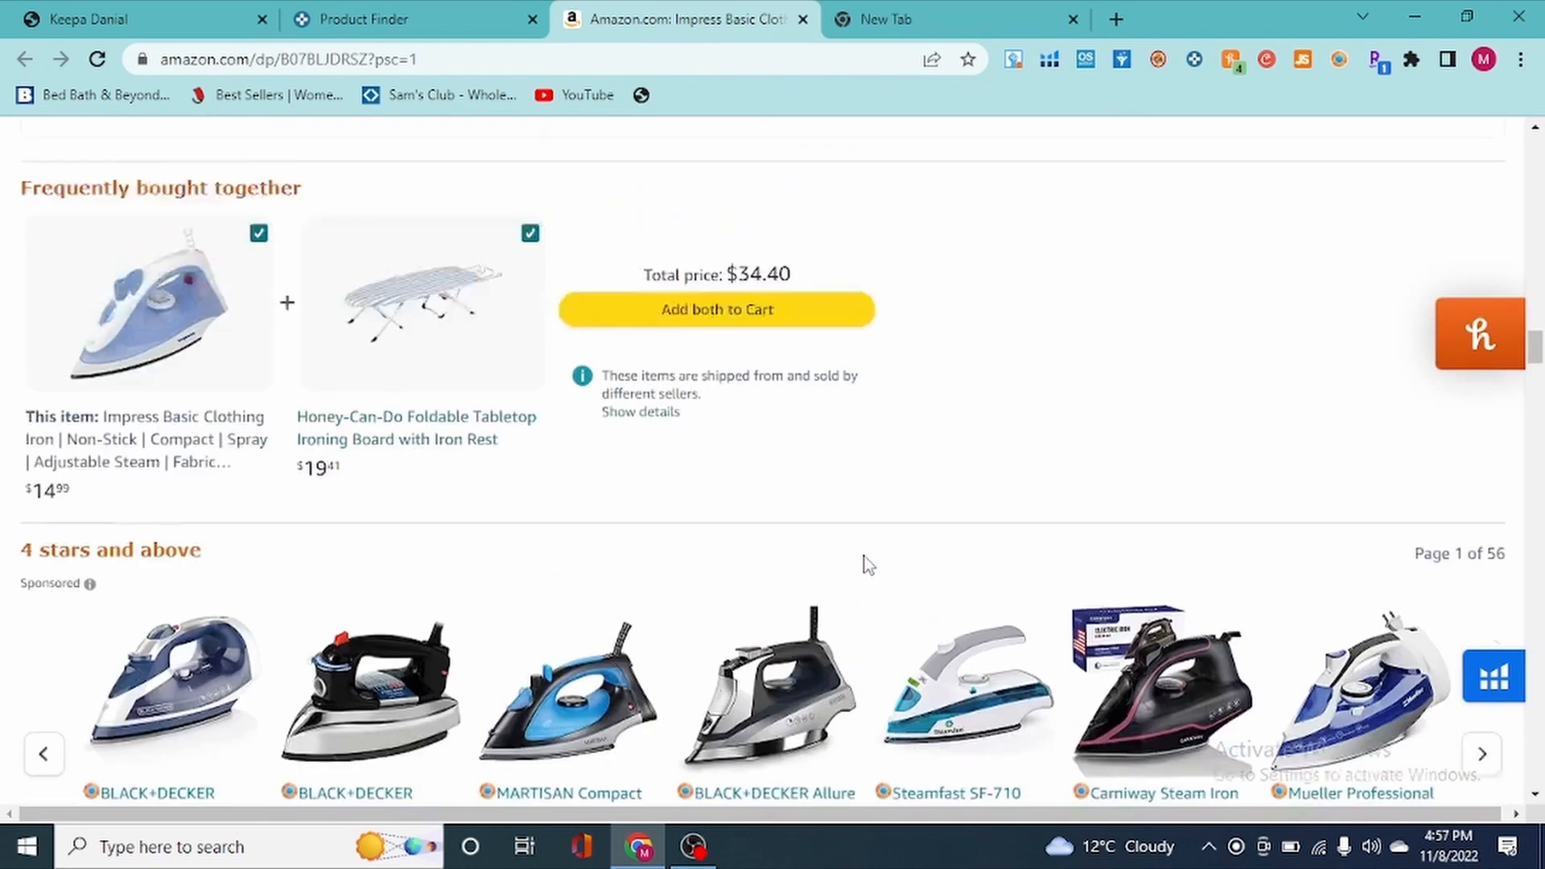
pyautogui.scroll(8, 862, 561)
pyautogui.moveTo(677, 370); pyautogui.dragTo(806, 361)
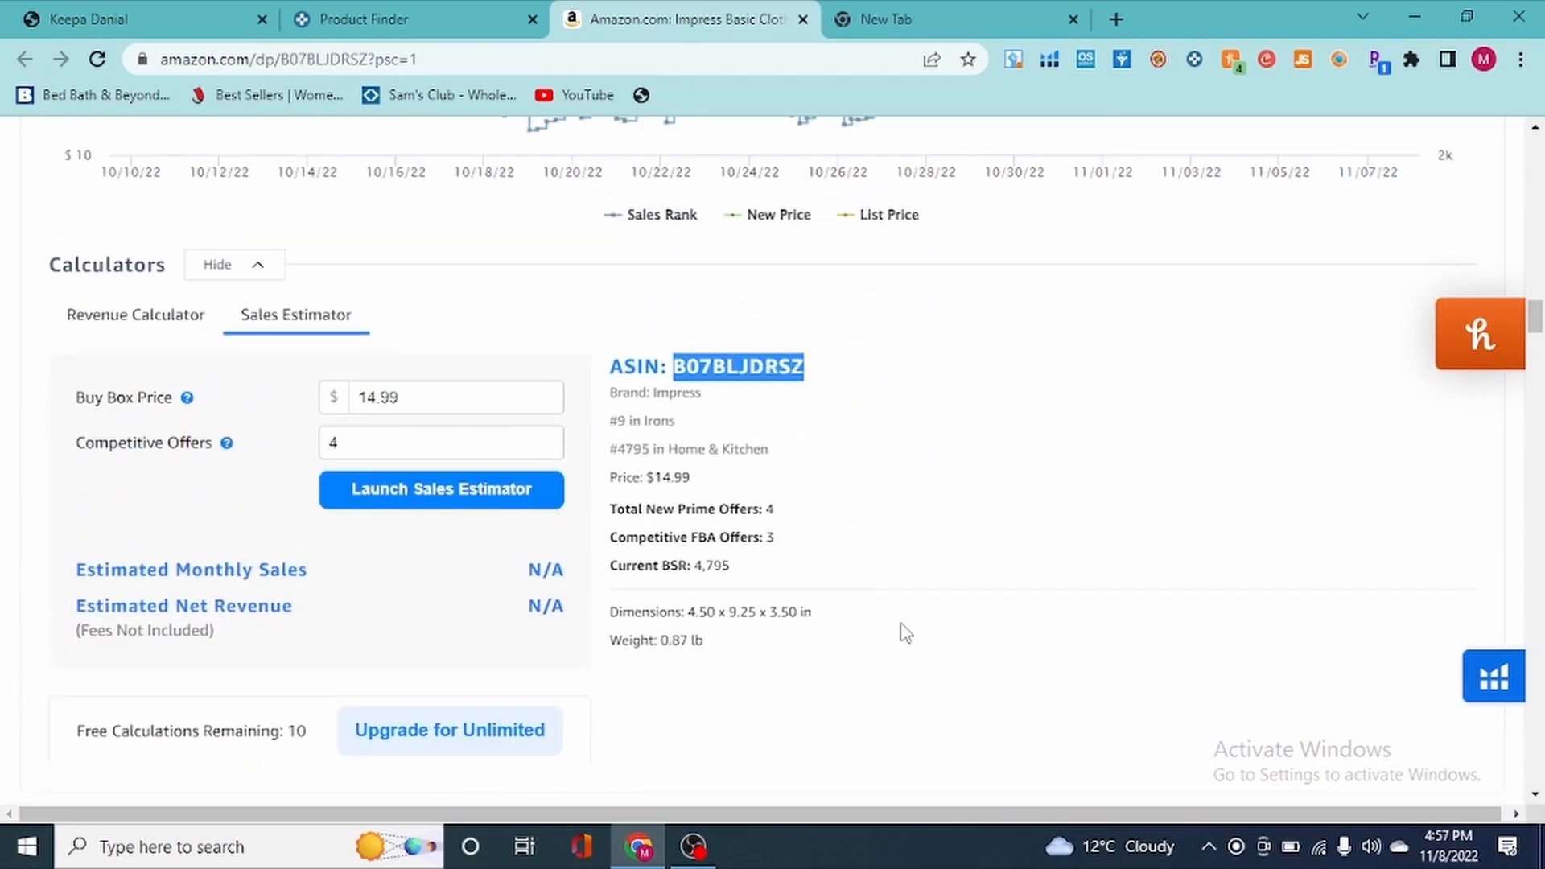
pyautogui.scroll(-10, 906, 633)
pyautogui.scroll(11, 906, 634)
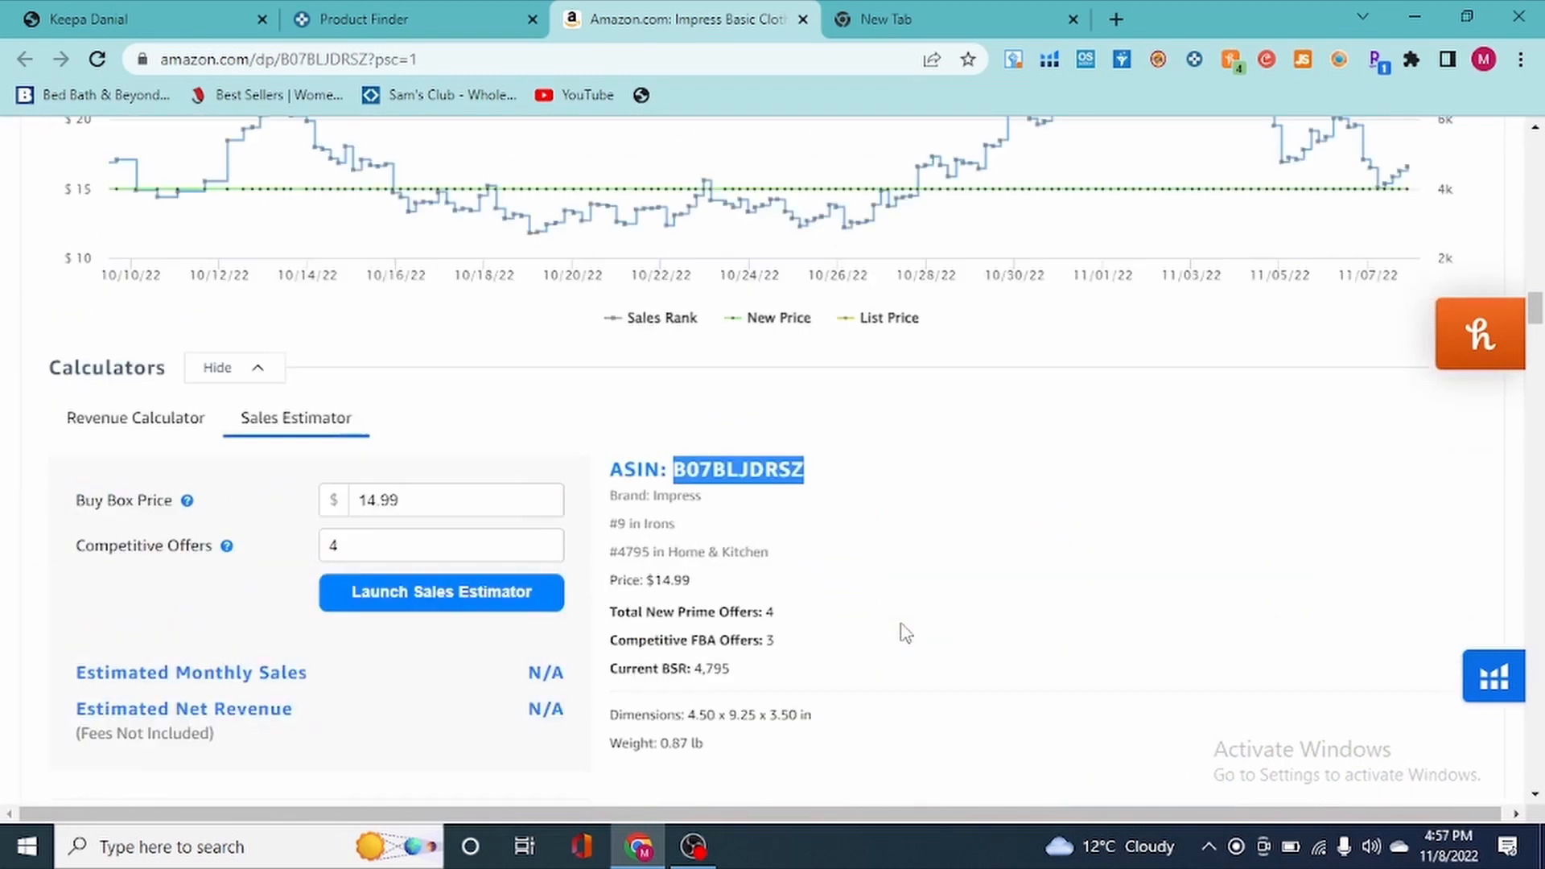
pyautogui.click(747, 667)
pyautogui.doubleClick(699, 685)
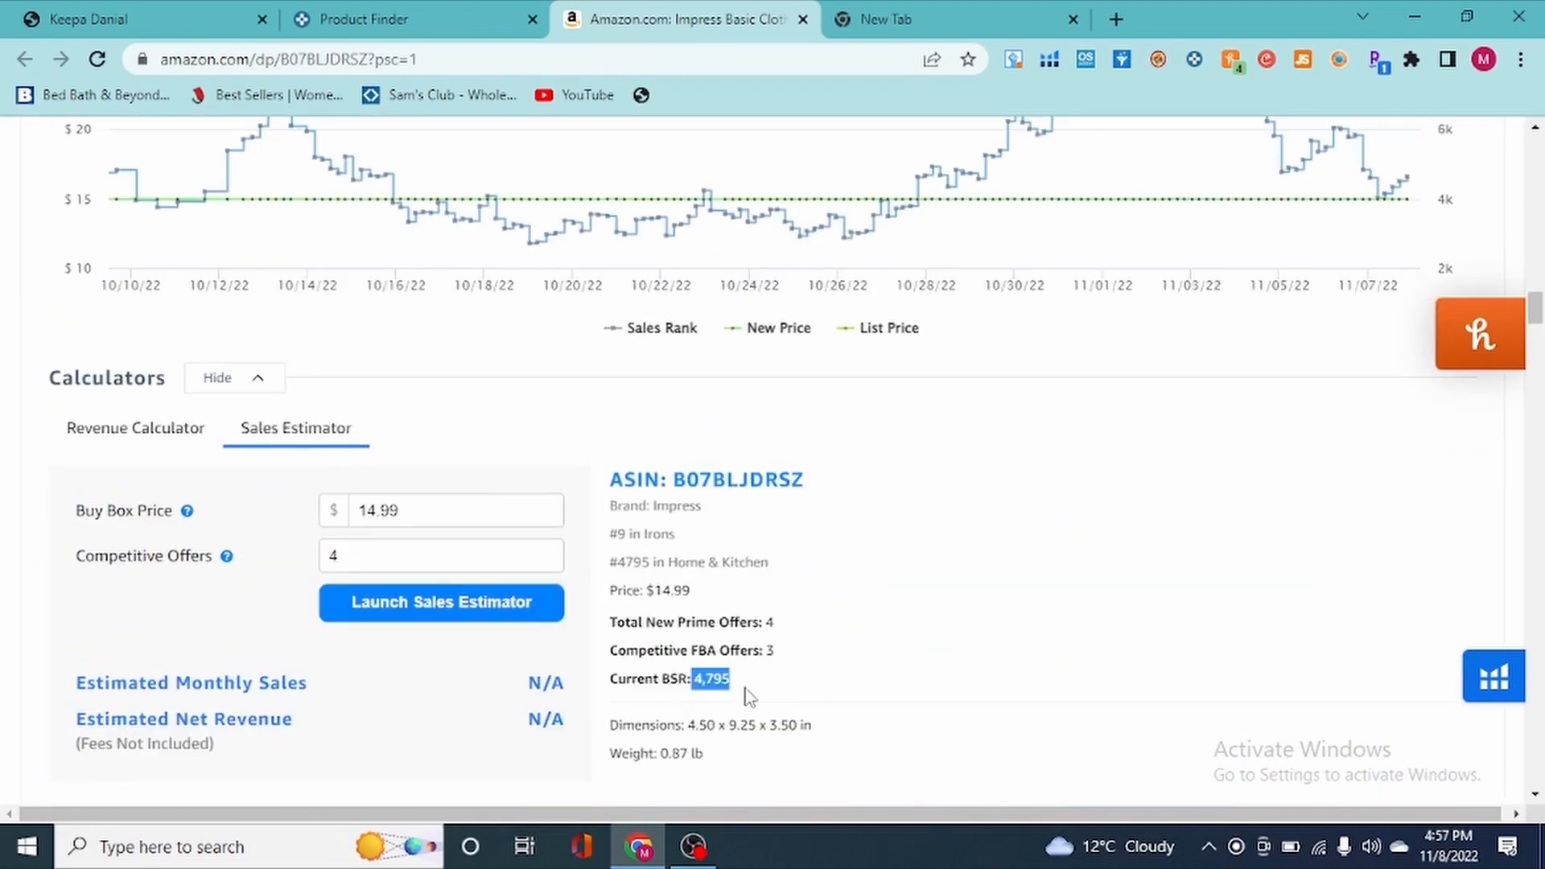
# - Find the iron's Best Sellers Rank in the Product information table
pyautogui.scroll(-15, 899, 711)
pyautogui.scroll(-15, 900, 712)
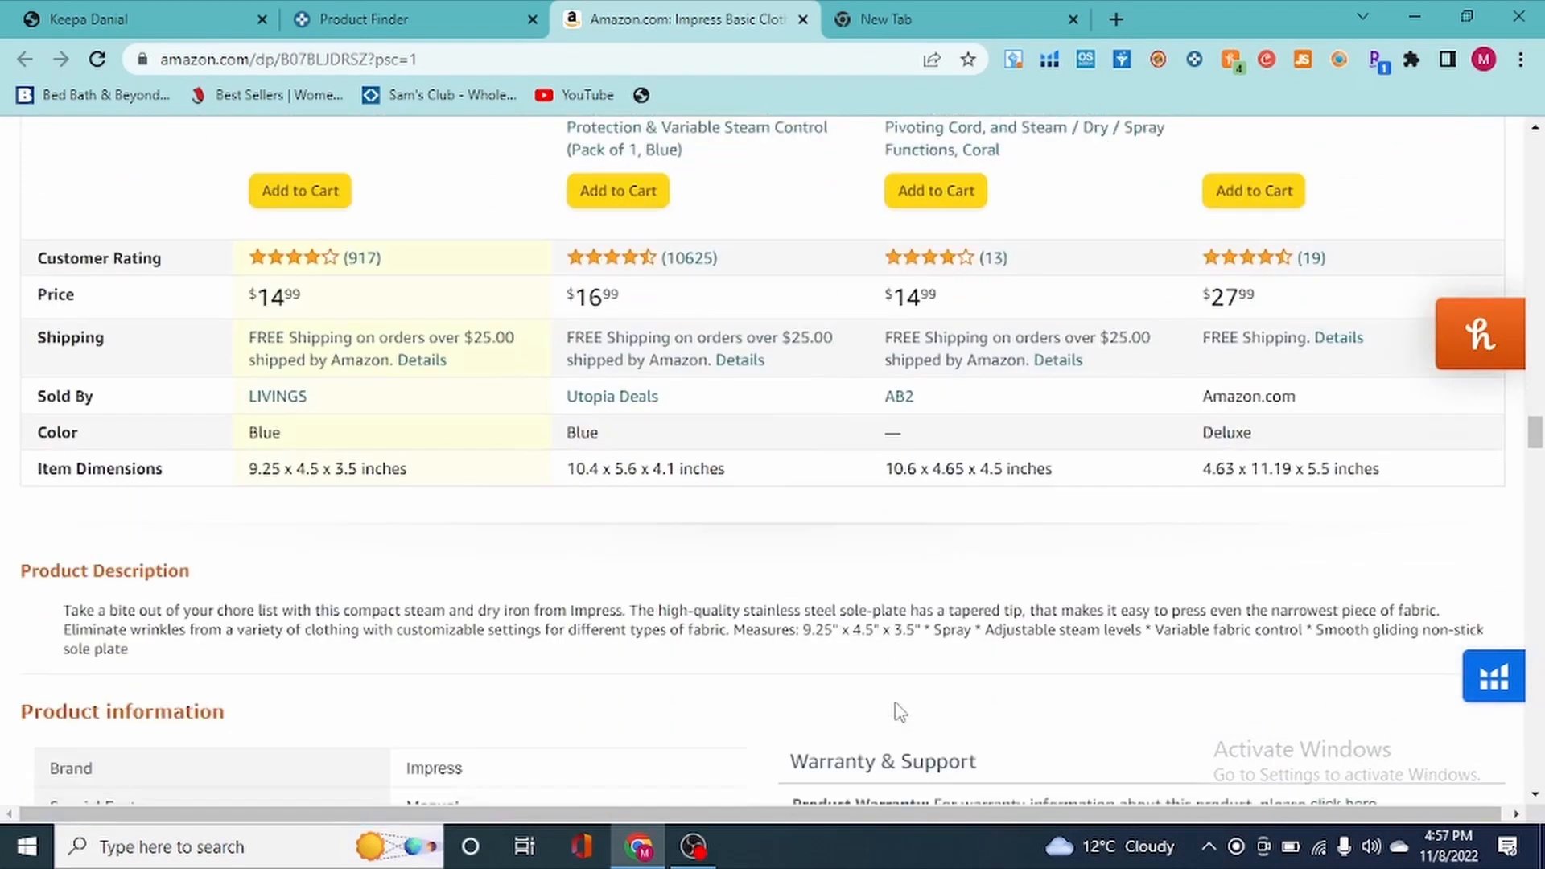
pyautogui.scroll(-15, 897, 708)
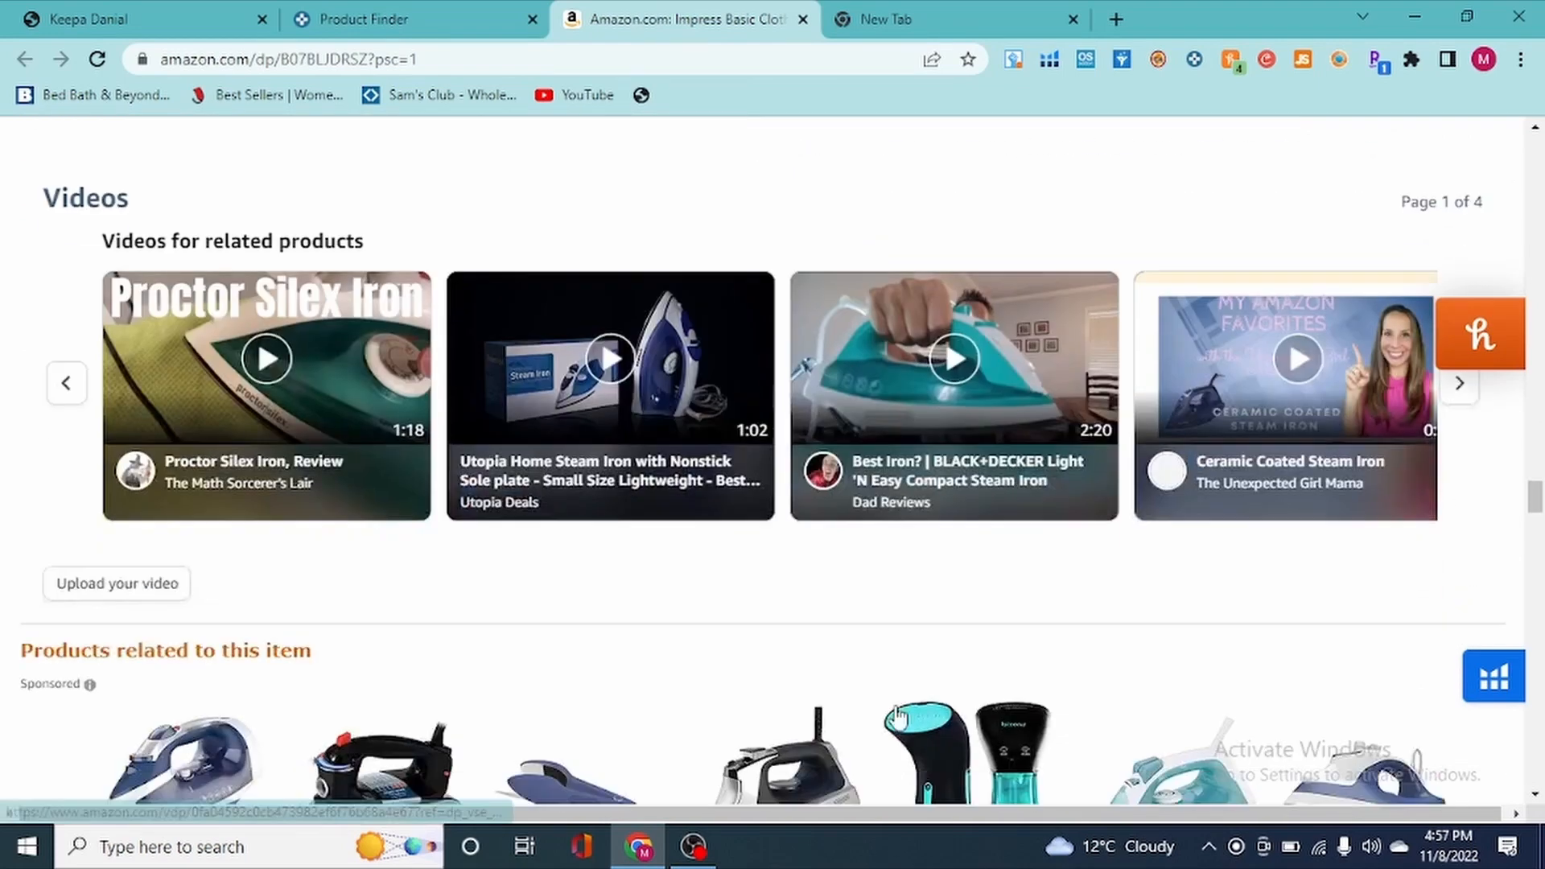
pyautogui.scroll(15, 899, 714)
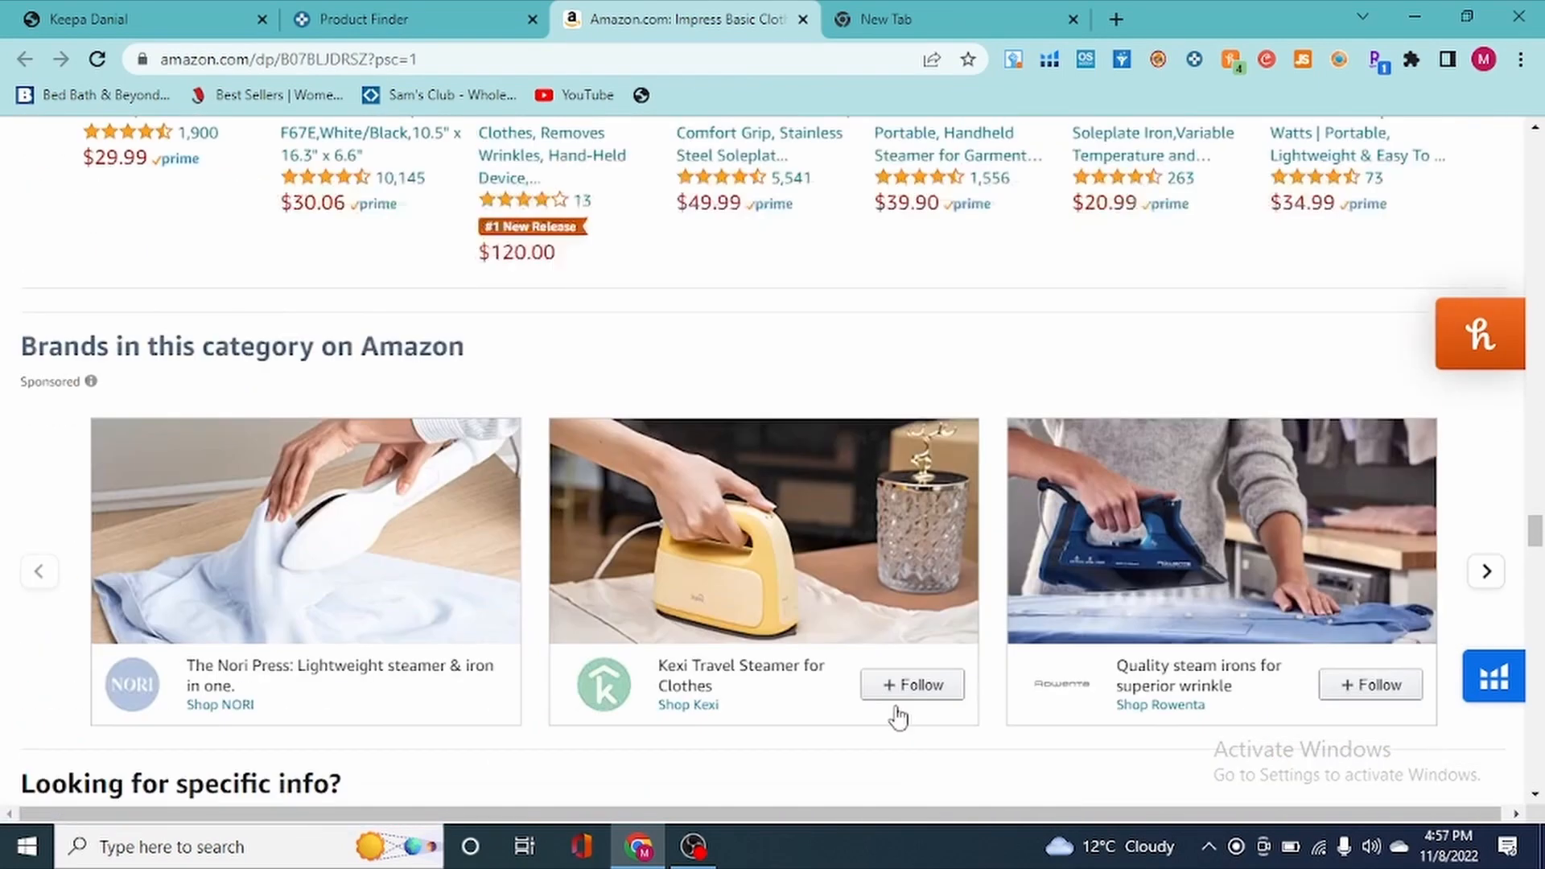
pyautogui.scroll(3, 895, 705)
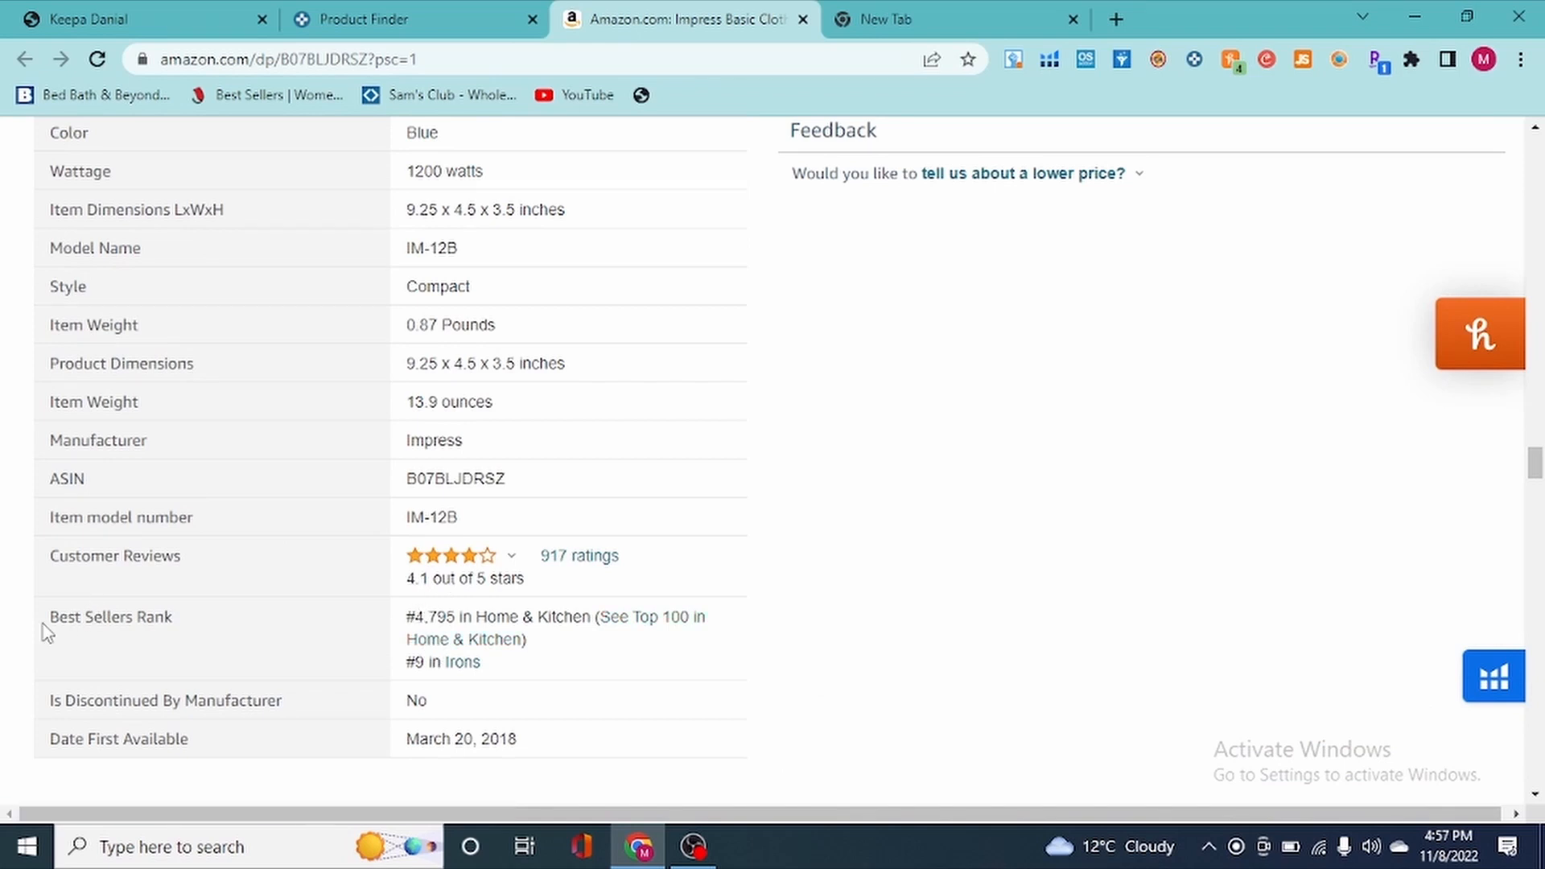
pyautogui.moveTo(46, 633); pyautogui.dragTo(179, 650)
pyautogui.moveTo(413, 621); pyautogui.dragTo(452, 617)
# - Open Keepa's product details data for the iron and check its 90-day average and current sales rank
pyautogui.scroll(10, 1086, 591)
pyautogui.scroll(15, 943, 534)
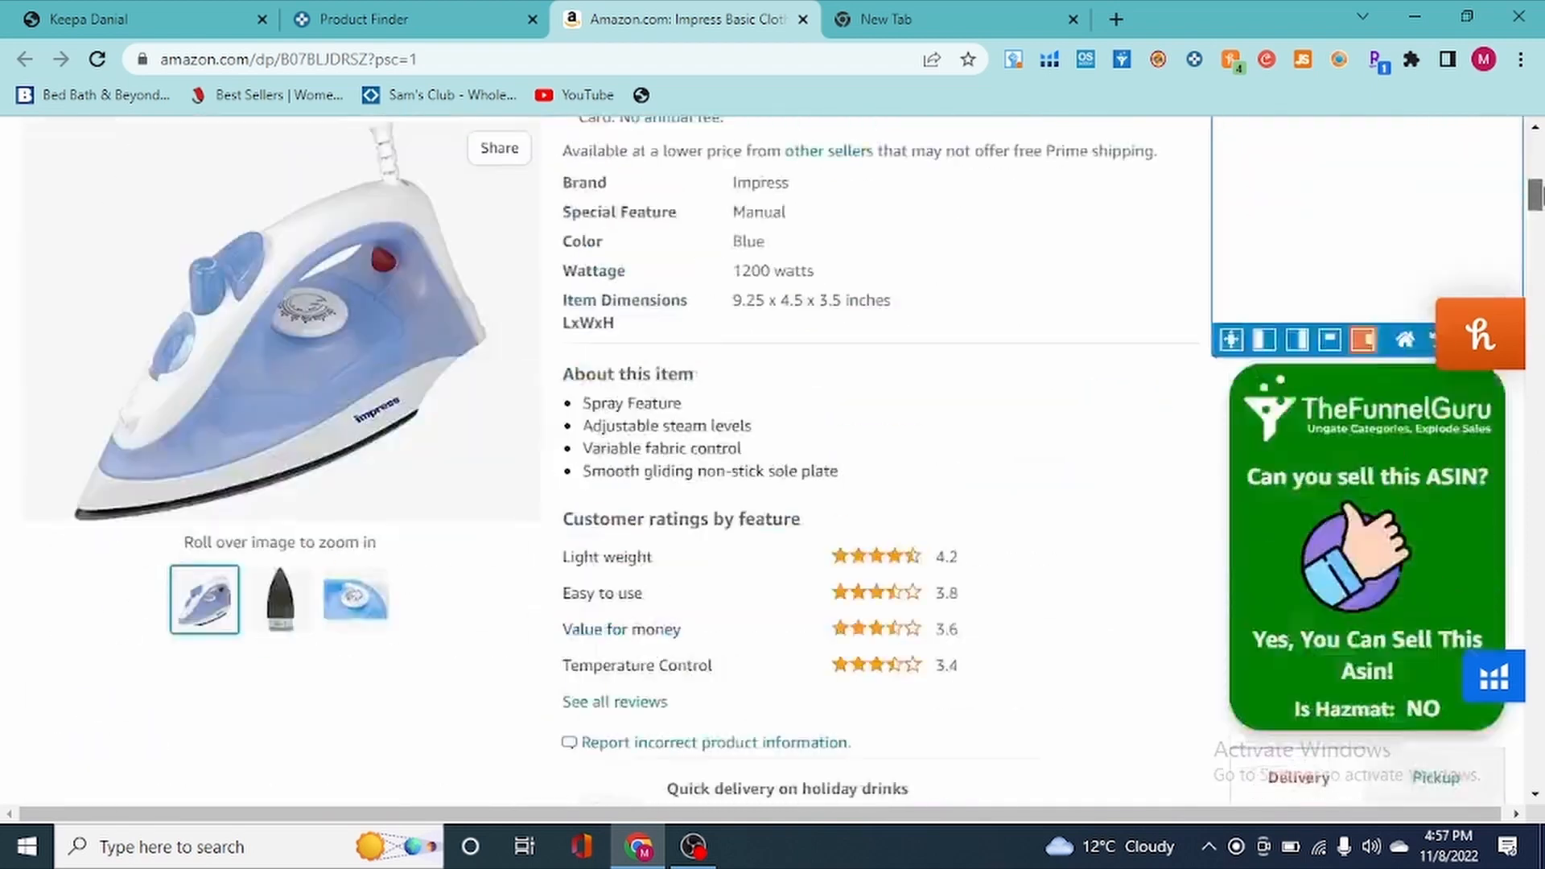
pyautogui.scroll(-15, 941, 556)
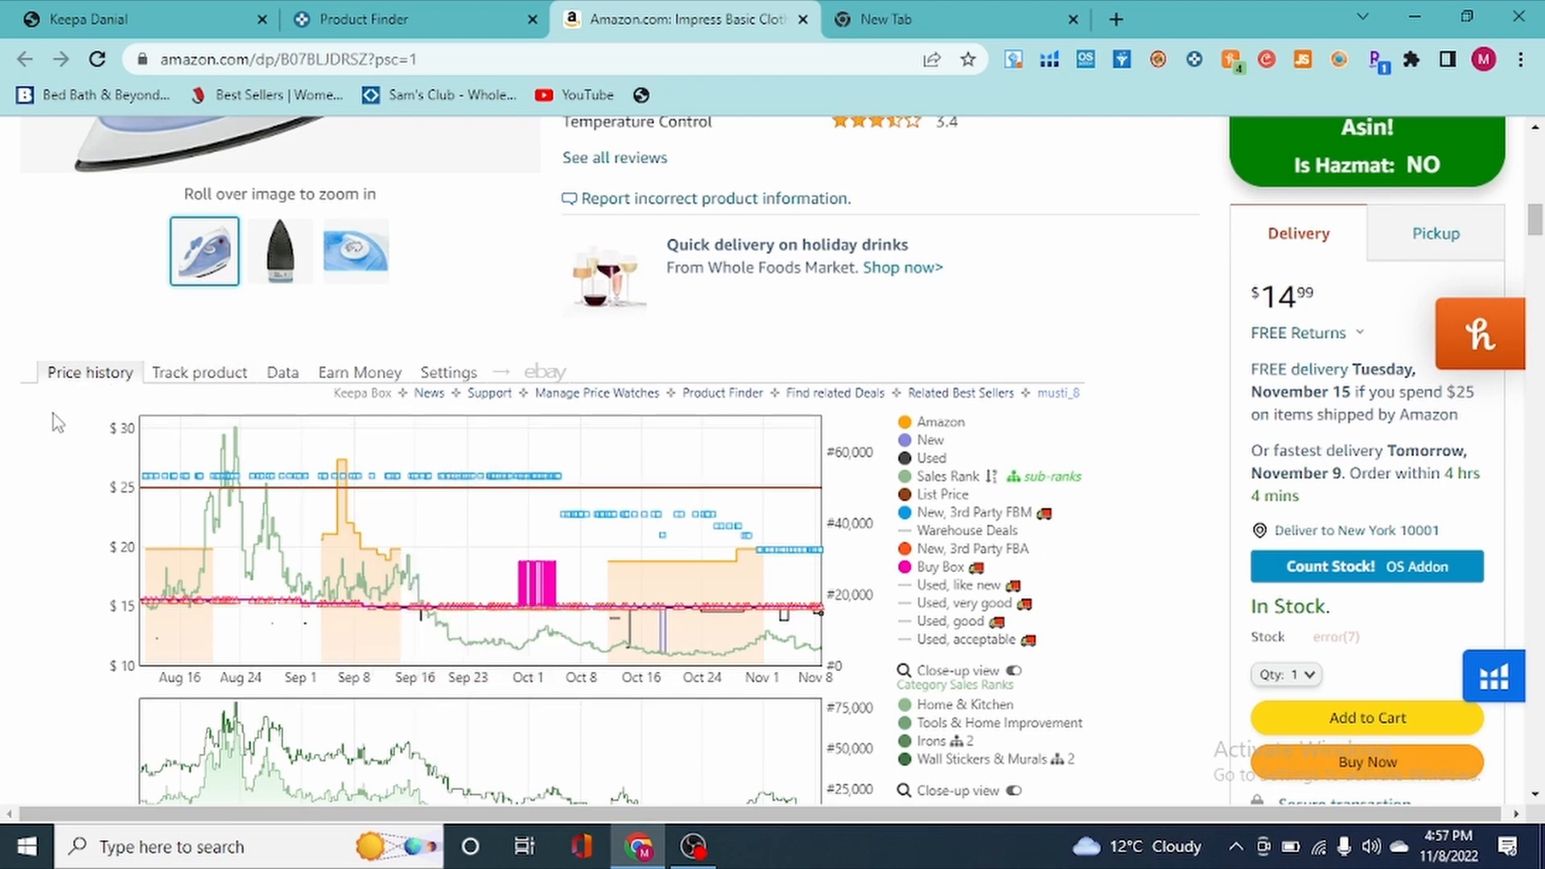
pyautogui.scroll(-1, 330, 382)
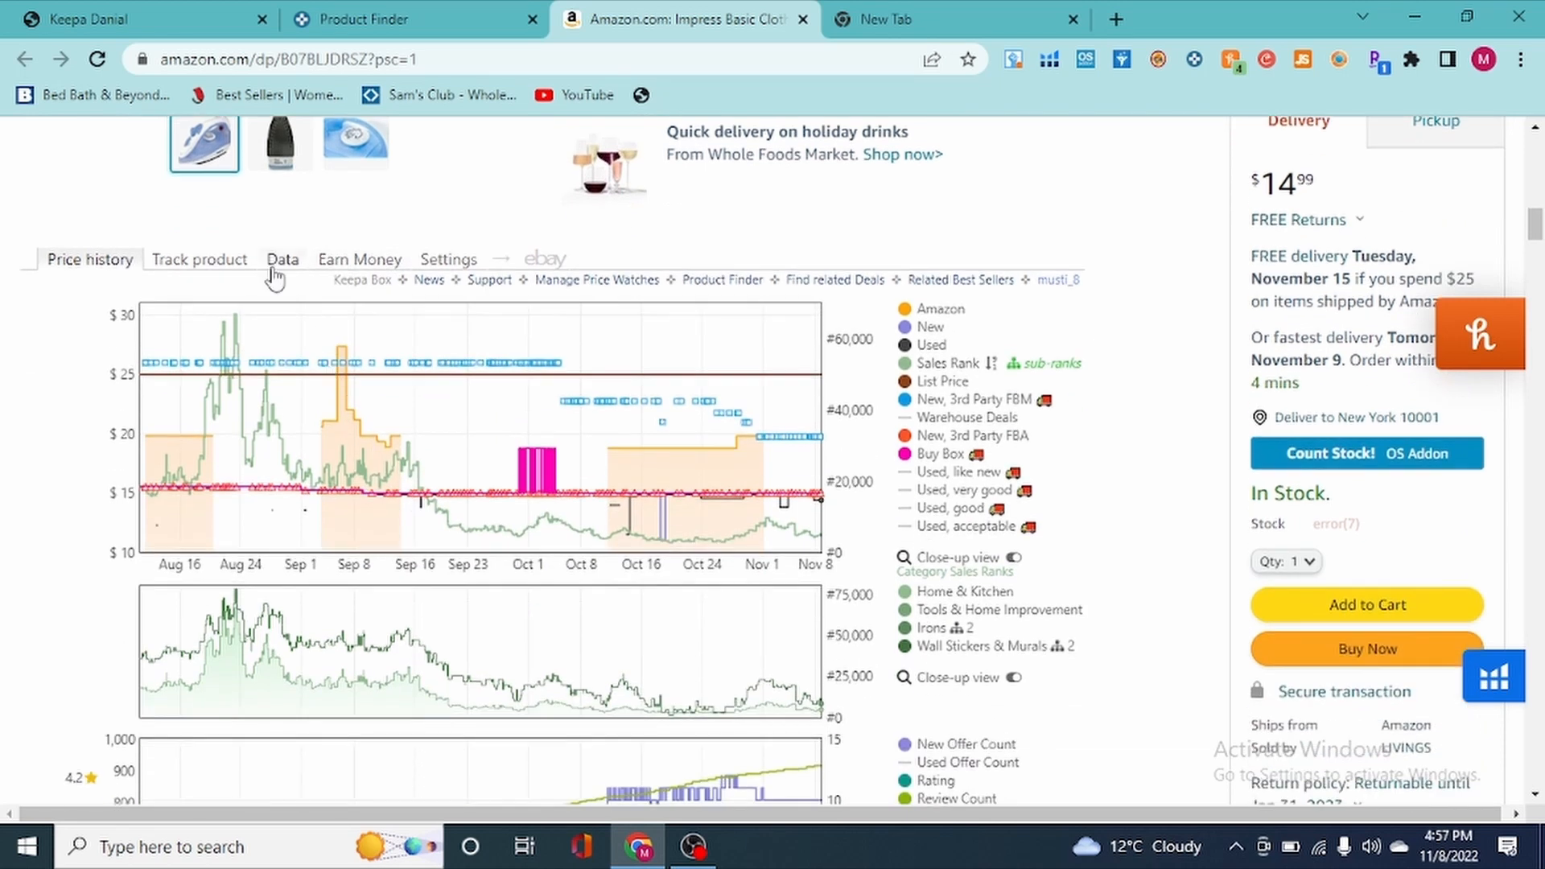
pyautogui.click(275, 276)
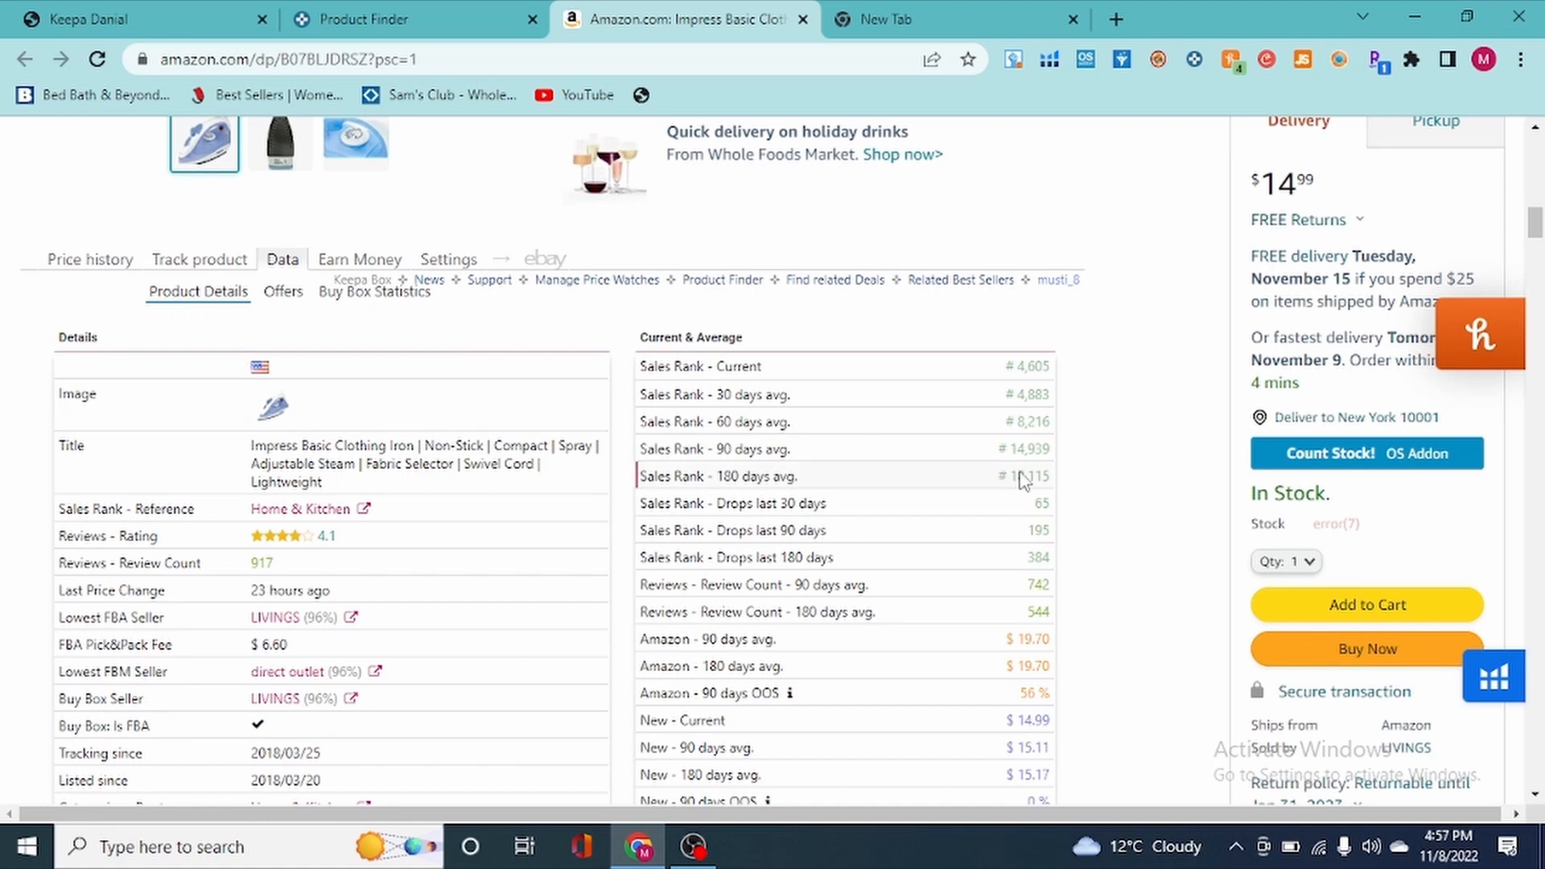
pyautogui.click(732, 453)
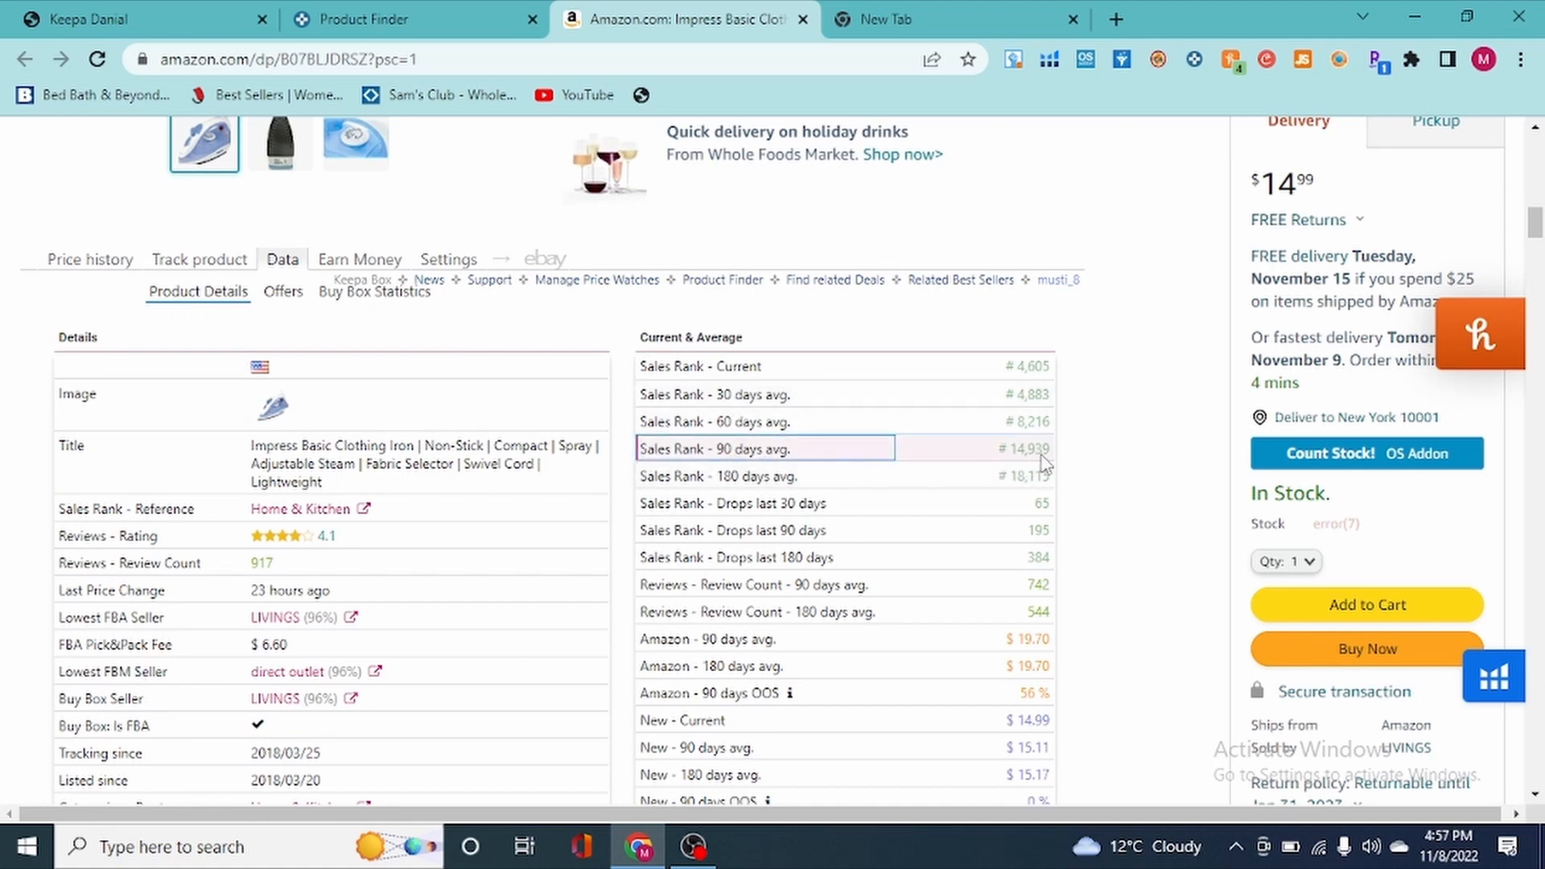
pyautogui.click(1038, 373)
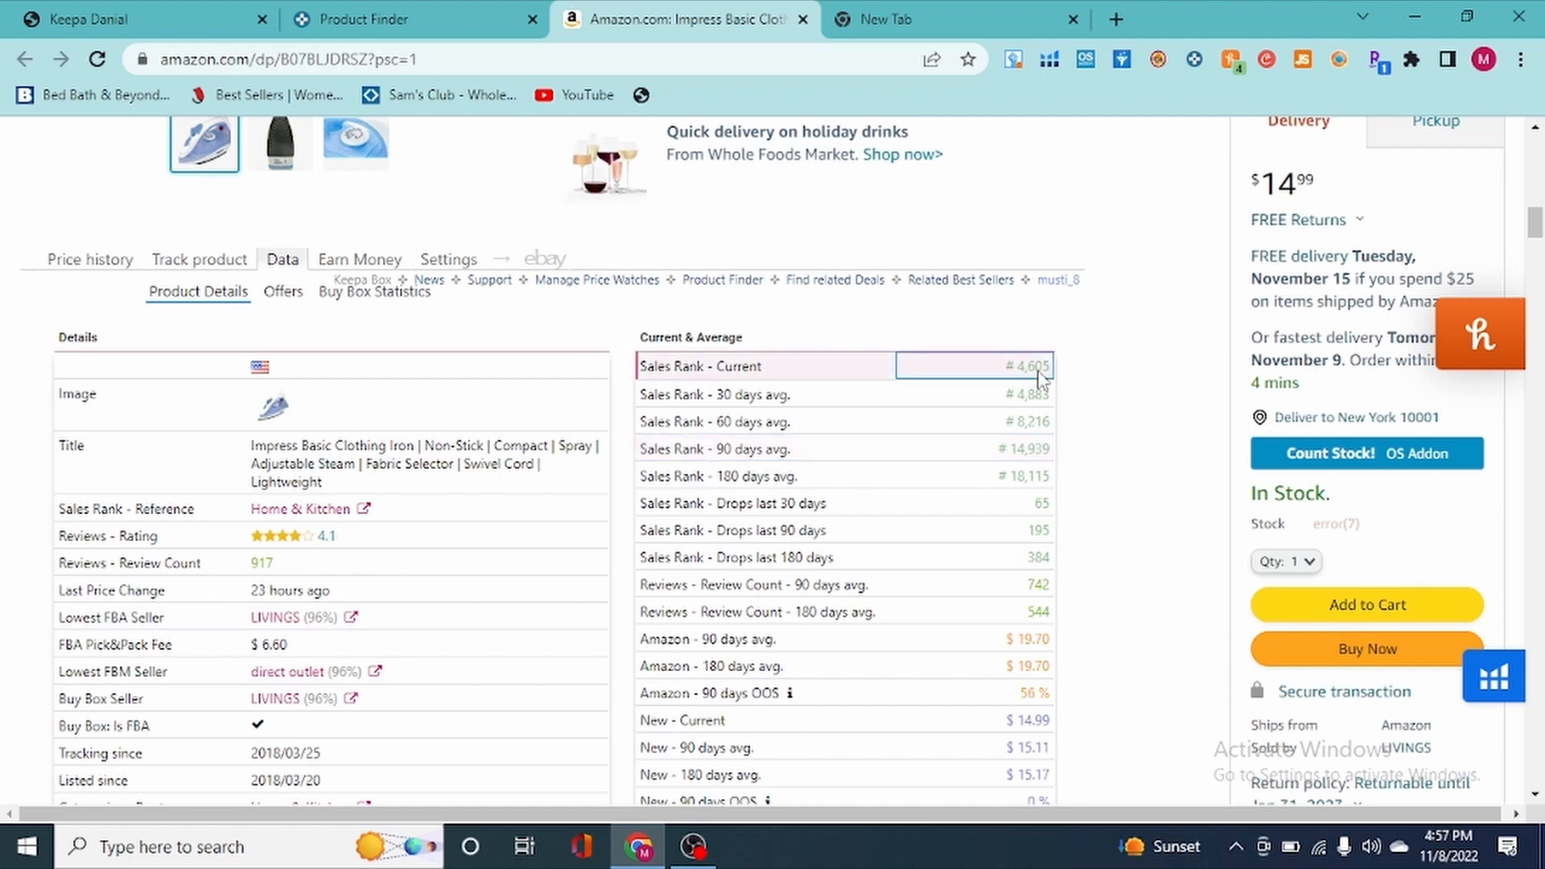
# - Compare the iron's 30-, 60- and 90-day average sales ranks in the Keepa data
pyautogui.click(894, 475)
pyautogui.click(1020, 451)
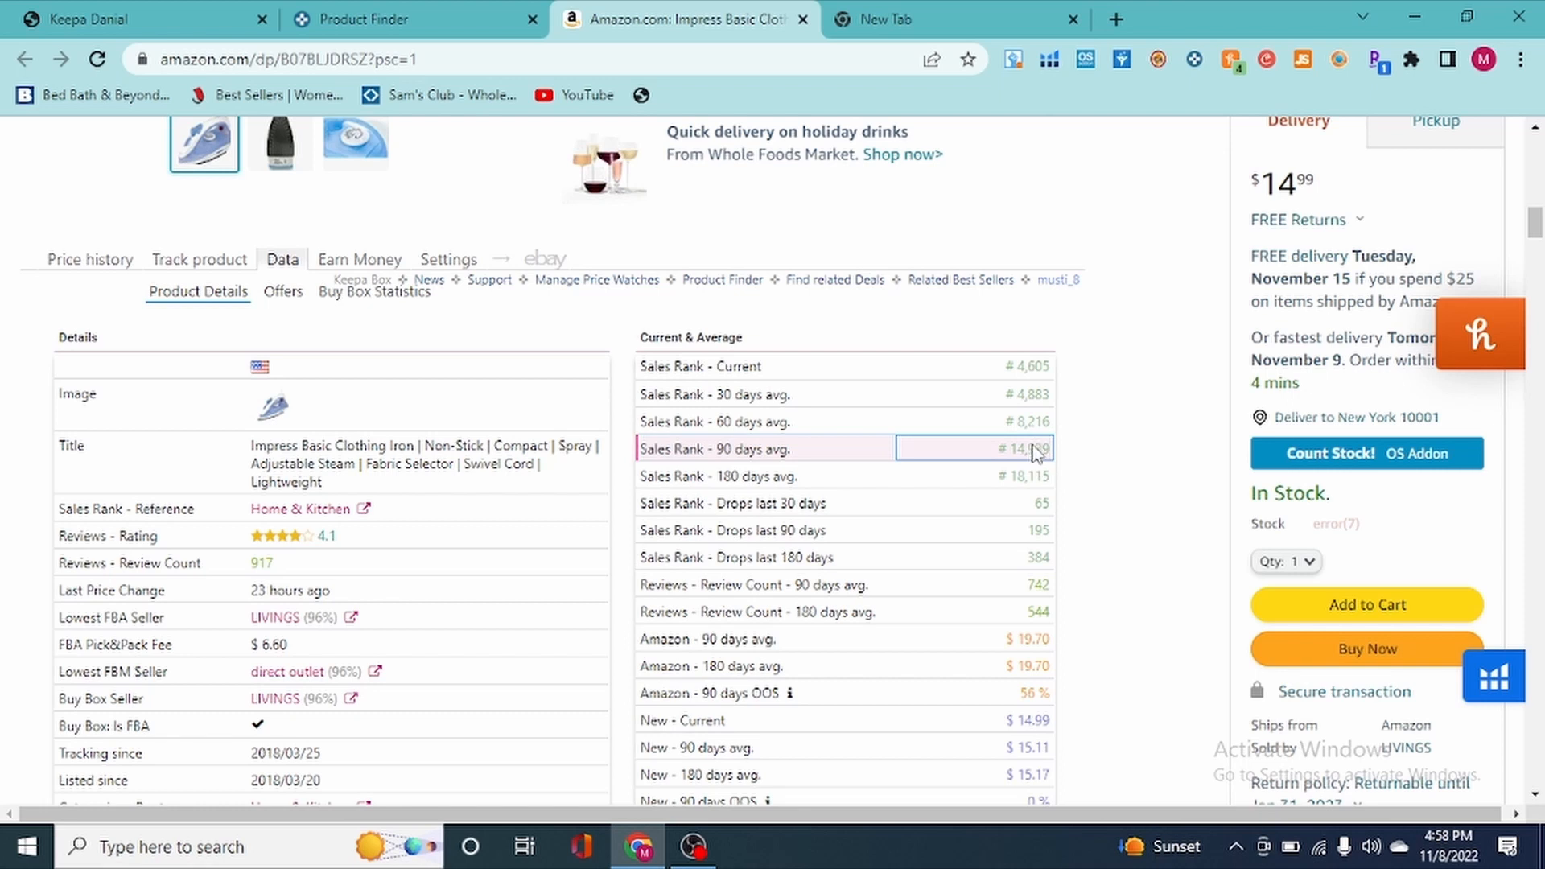
pyautogui.click(1033, 423)
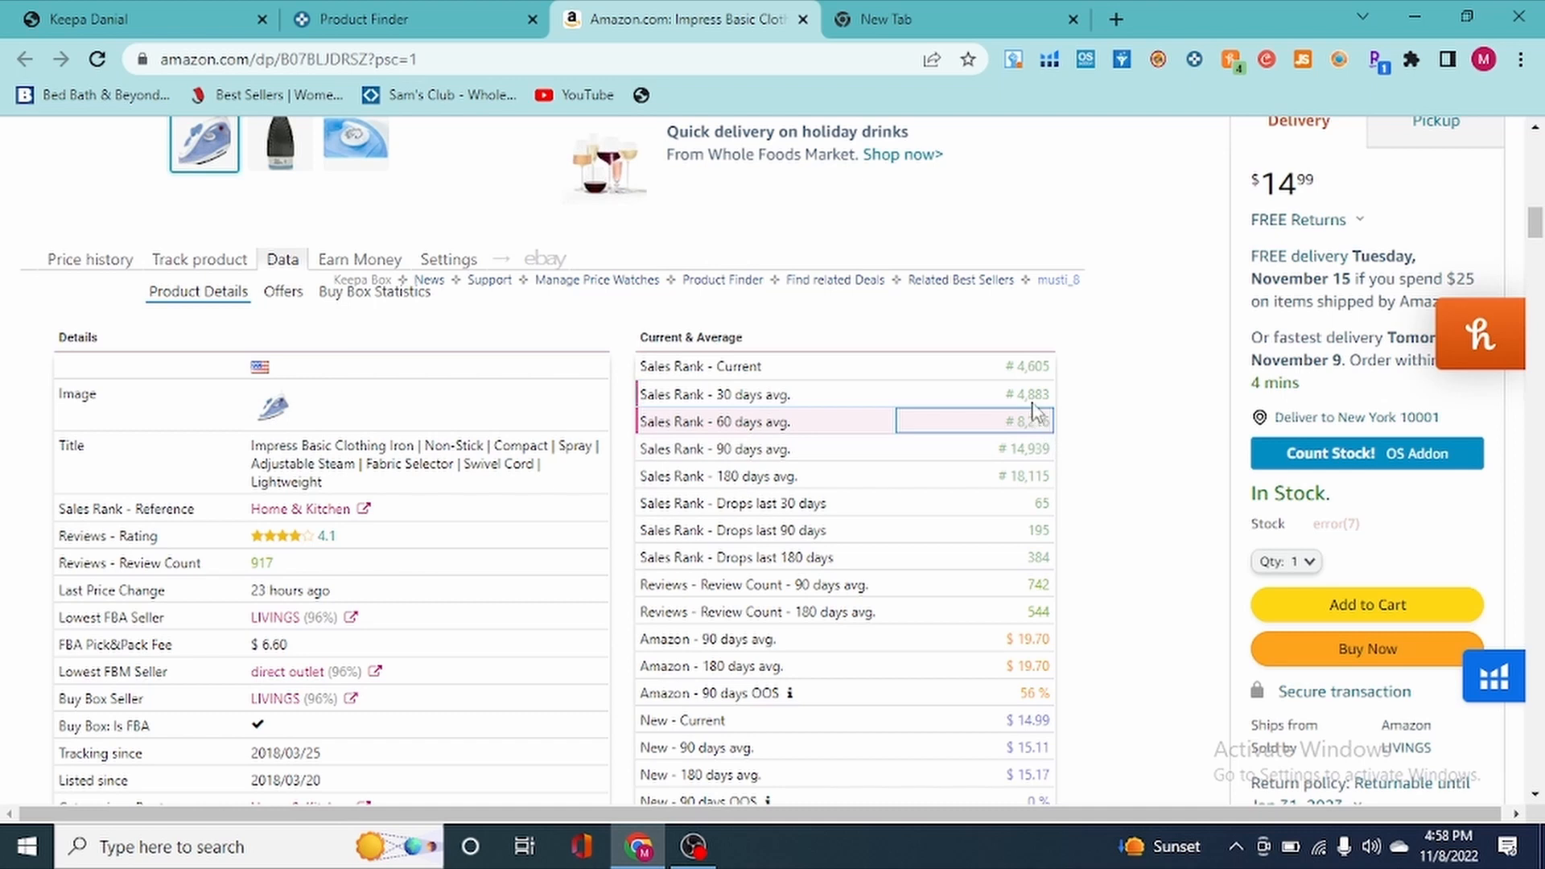
pyautogui.click(1034, 404)
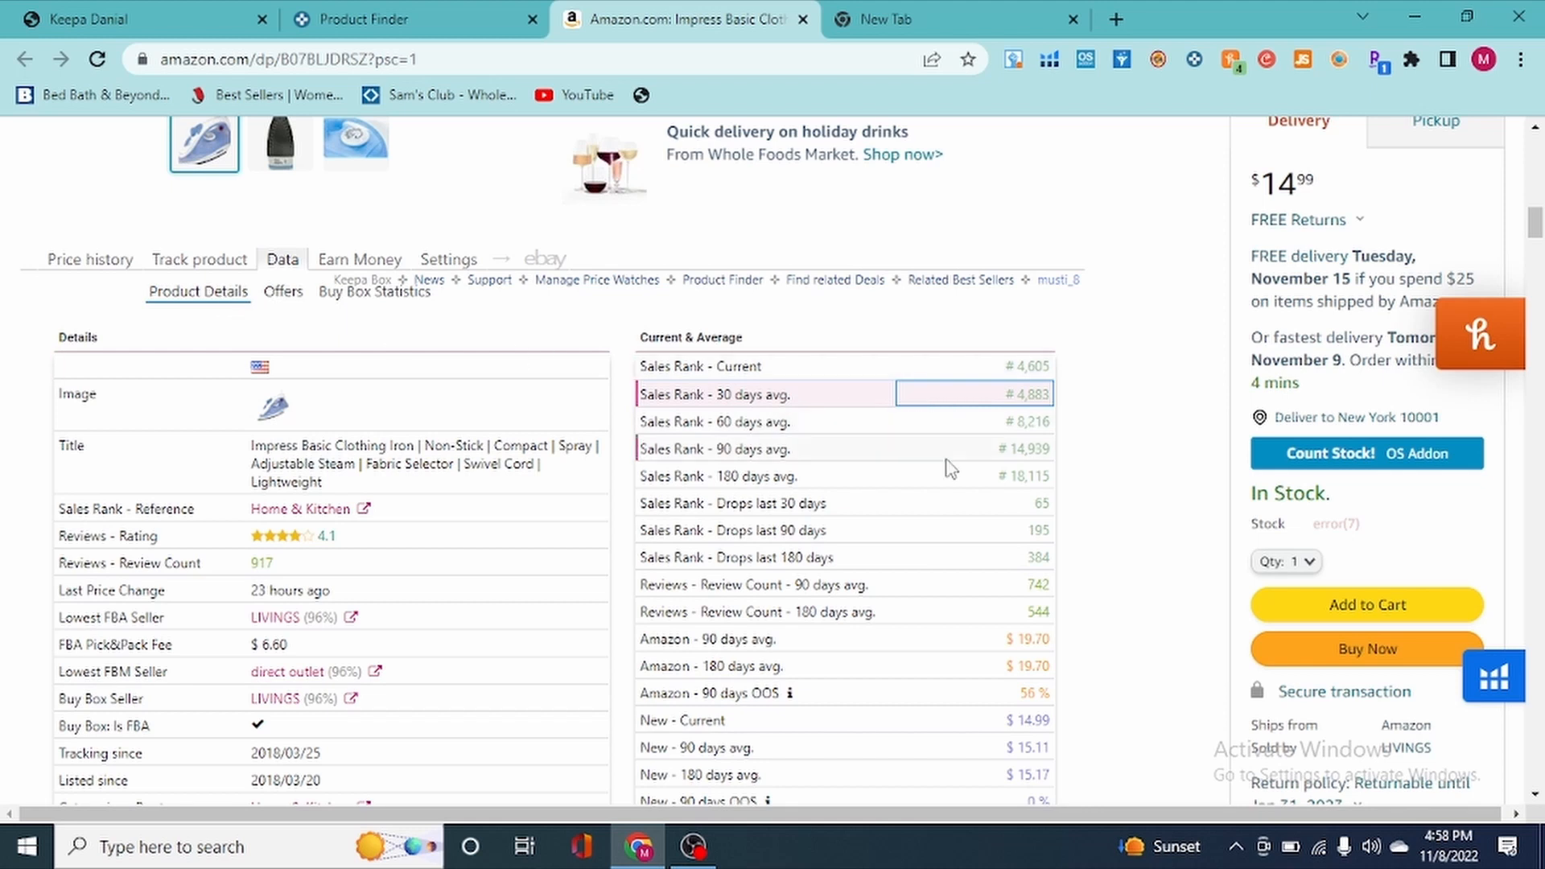
pyautogui.click(841, 451)
pyautogui.click(1031, 456)
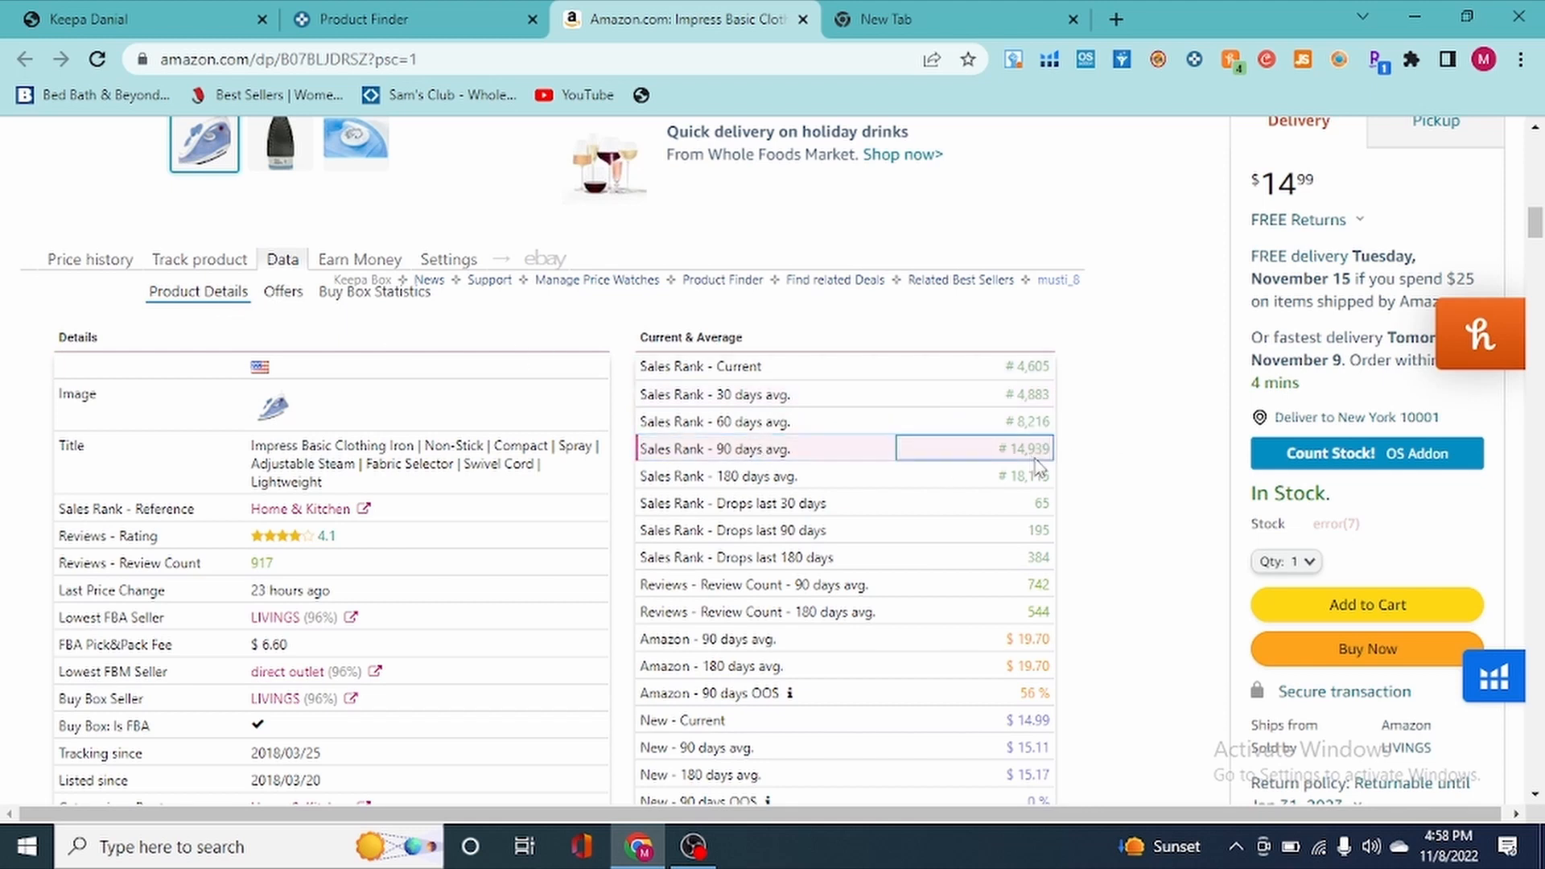
# - View the iron's Keepa buy box statistics, and open its new and used offers to check the featured offer's price
pyautogui.click(375, 292)
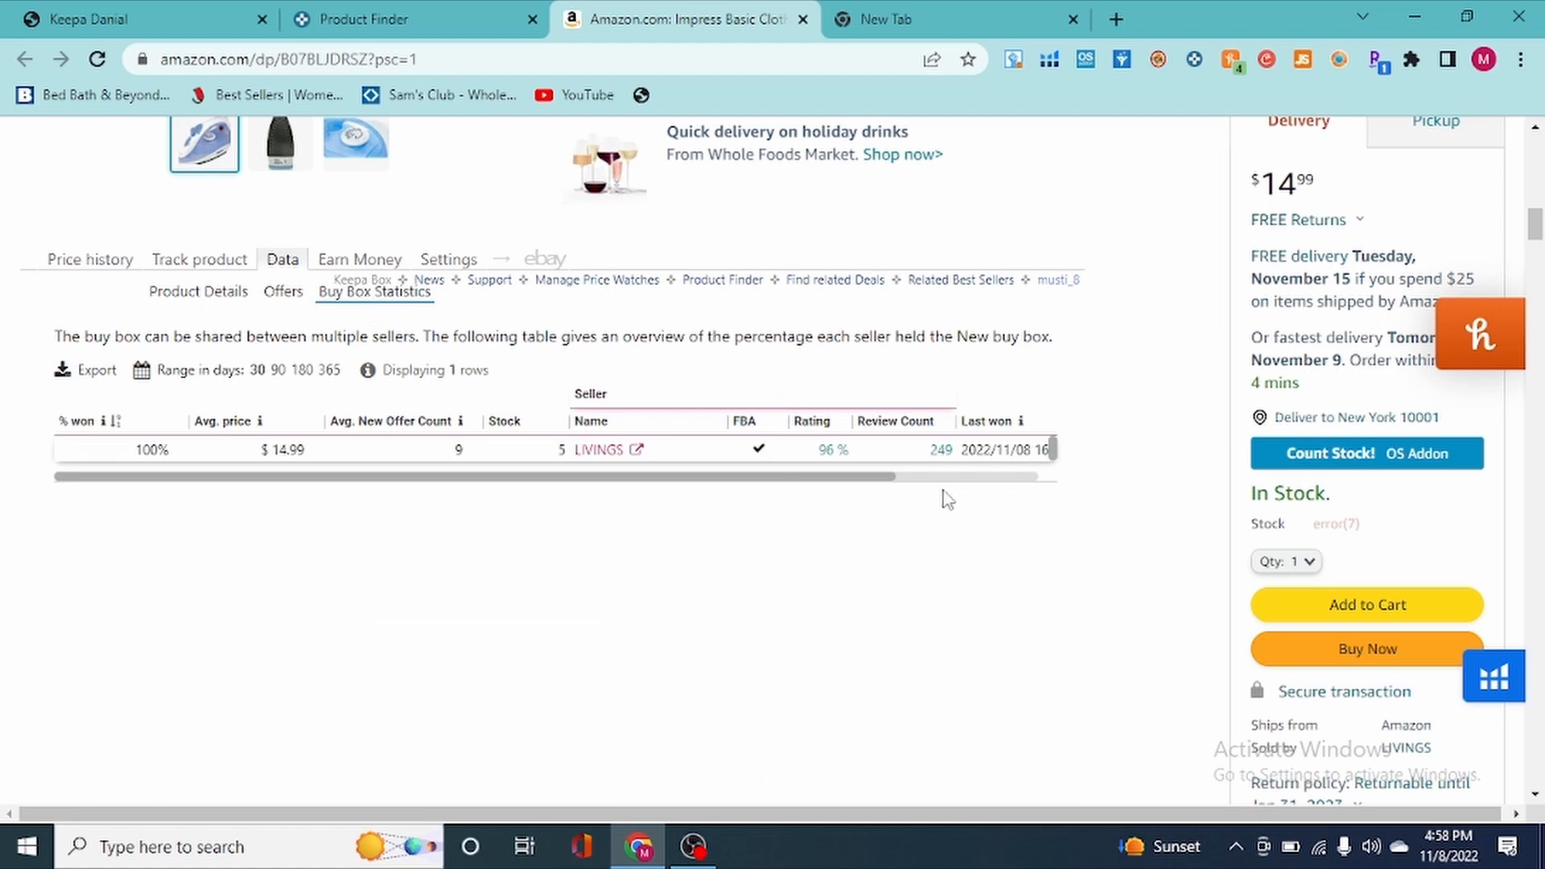
pyautogui.scroll(-1, 1303, 454)
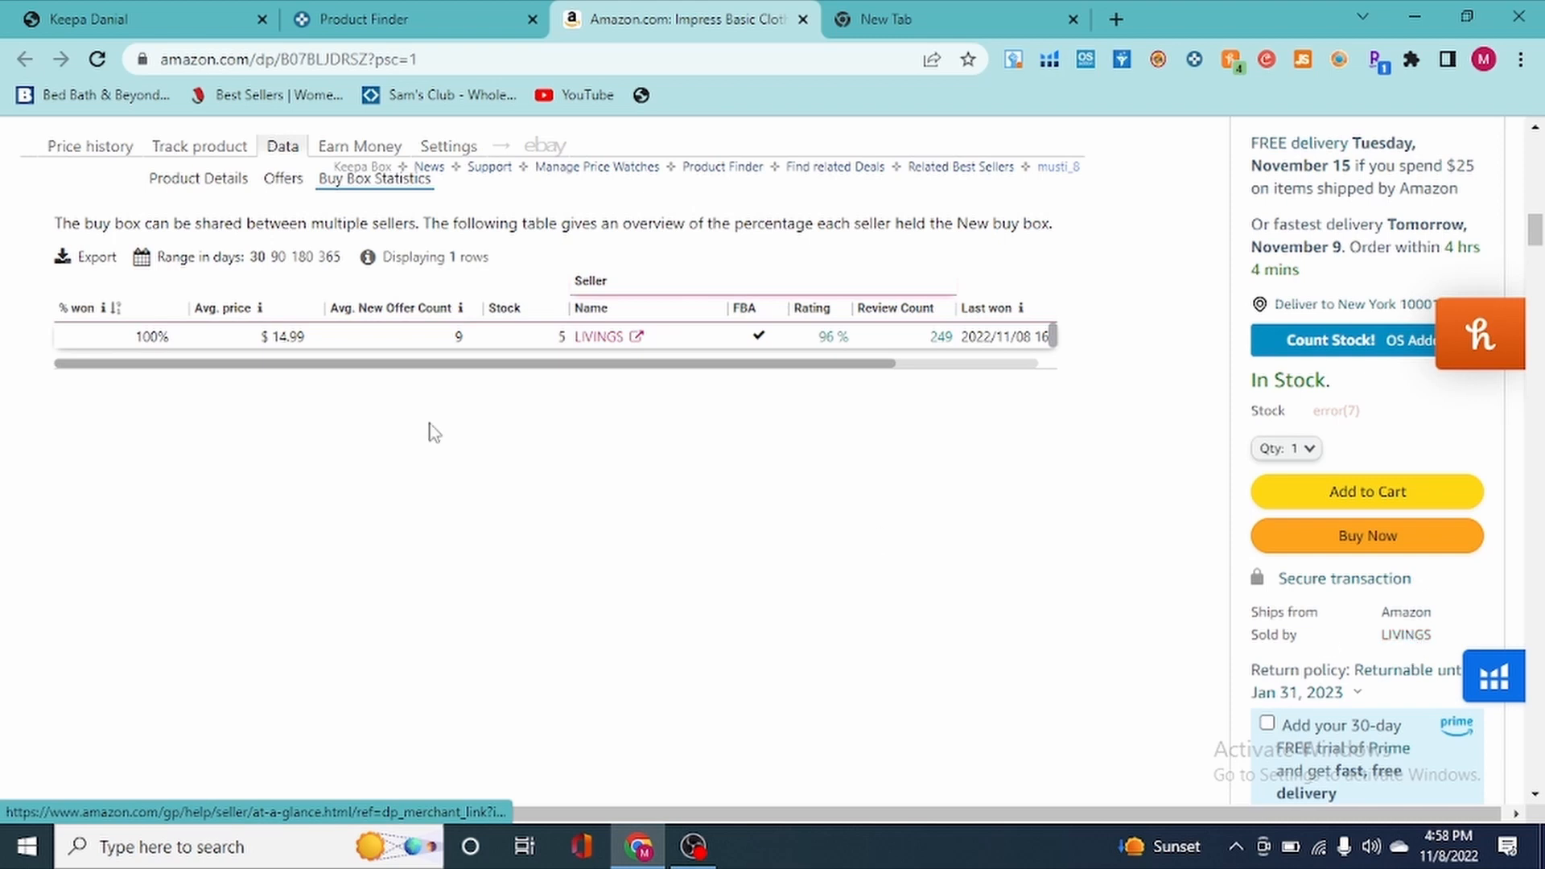
pyautogui.scroll(-5, 657, 457)
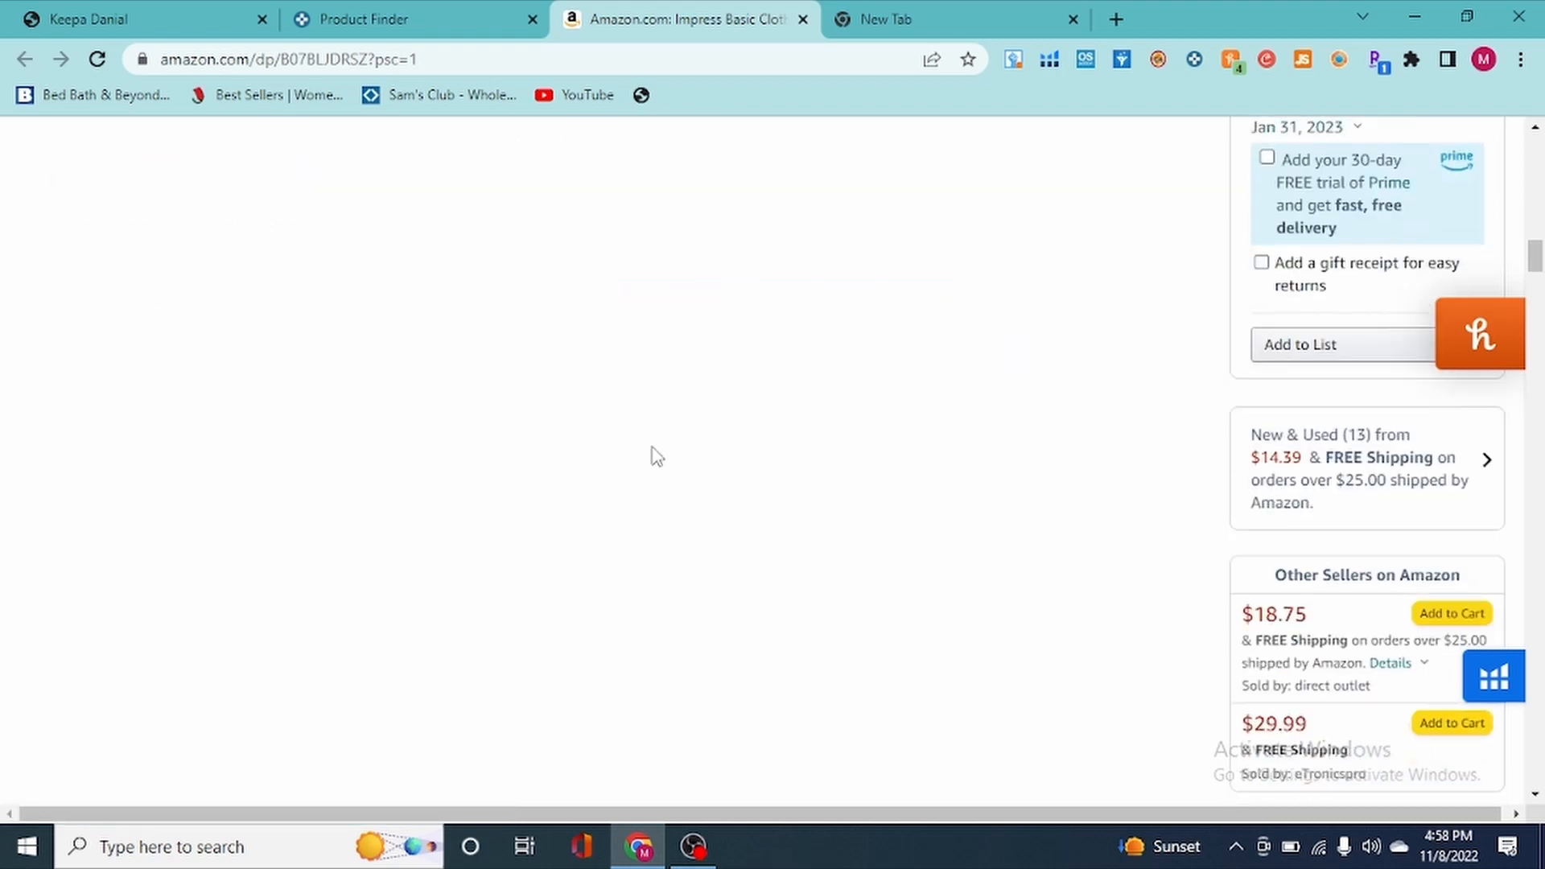
pyautogui.click(1437, 491)
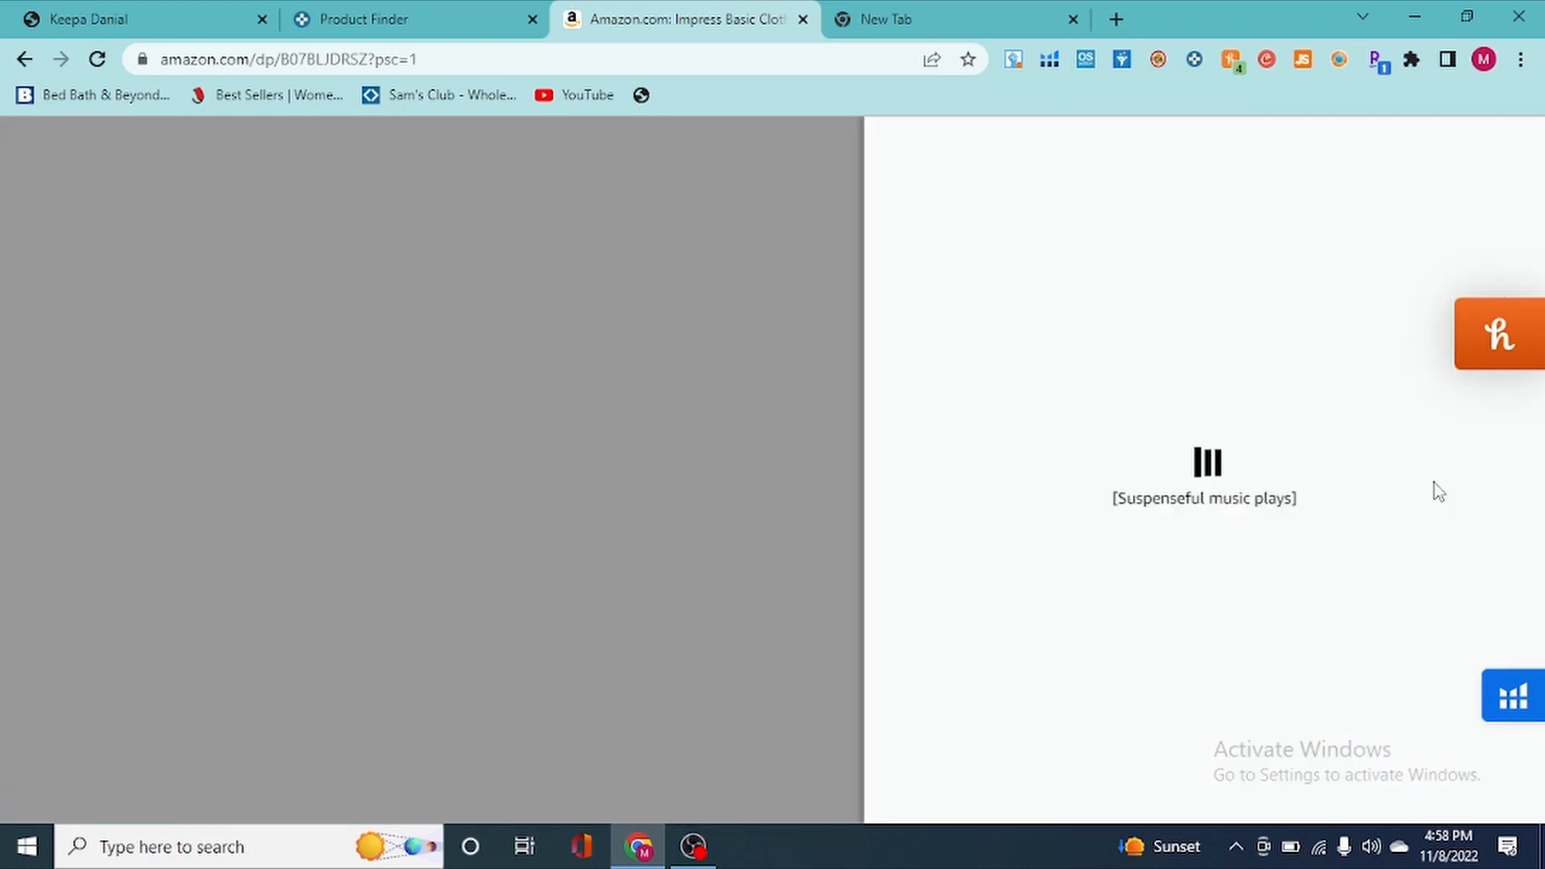
pyautogui.moveTo(1080, 222); pyautogui.dragTo(1123, 221)
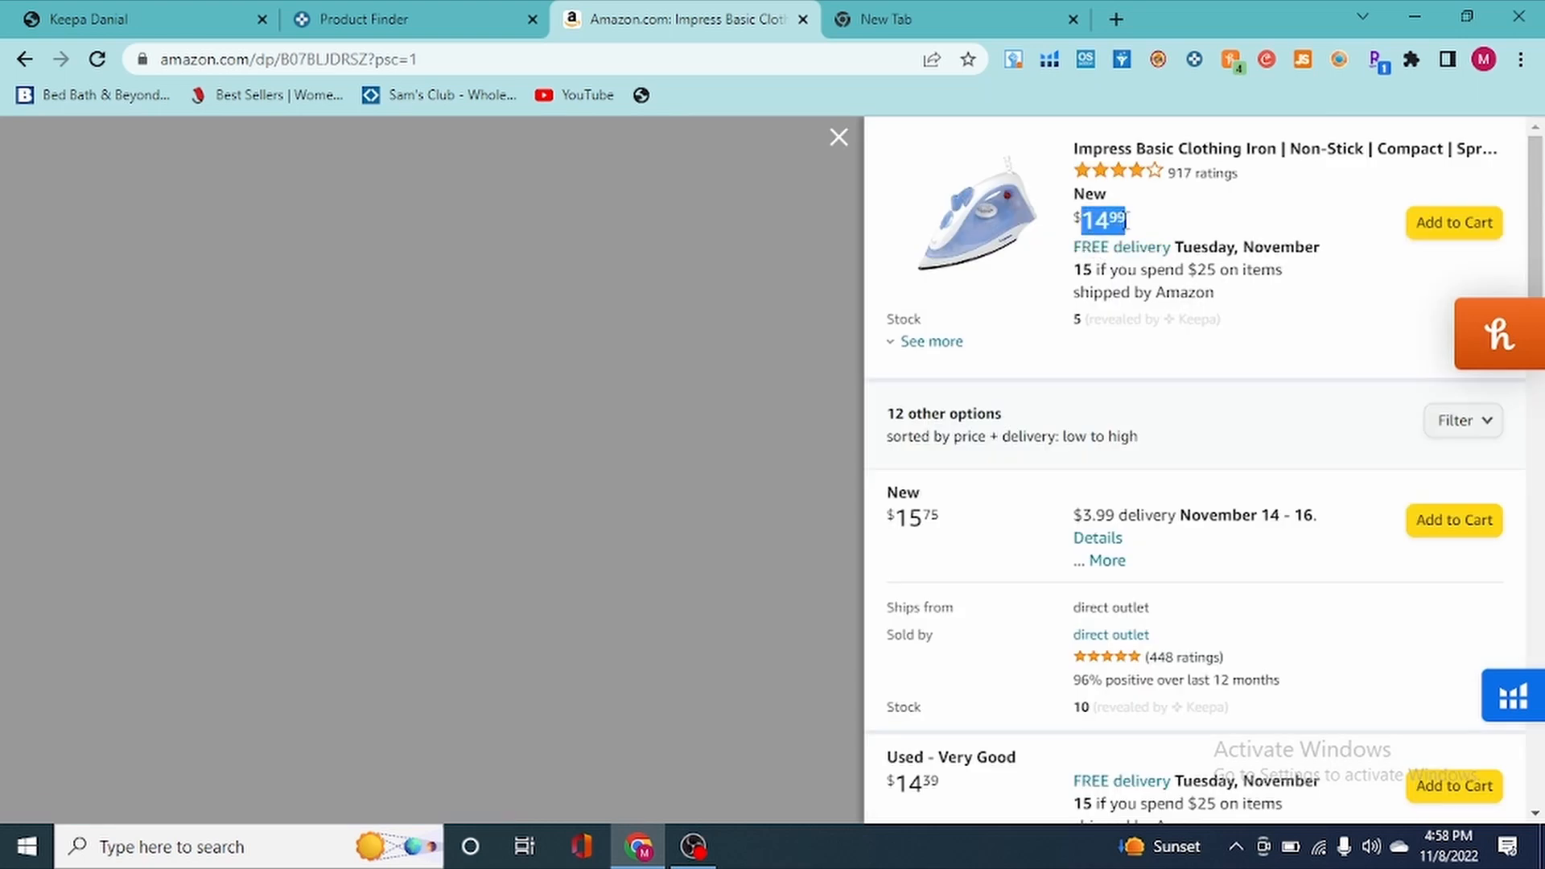
# - Review the prices and sellers of the other new and used offers for the iron
pyautogui.scroll(-3, 918, 639)
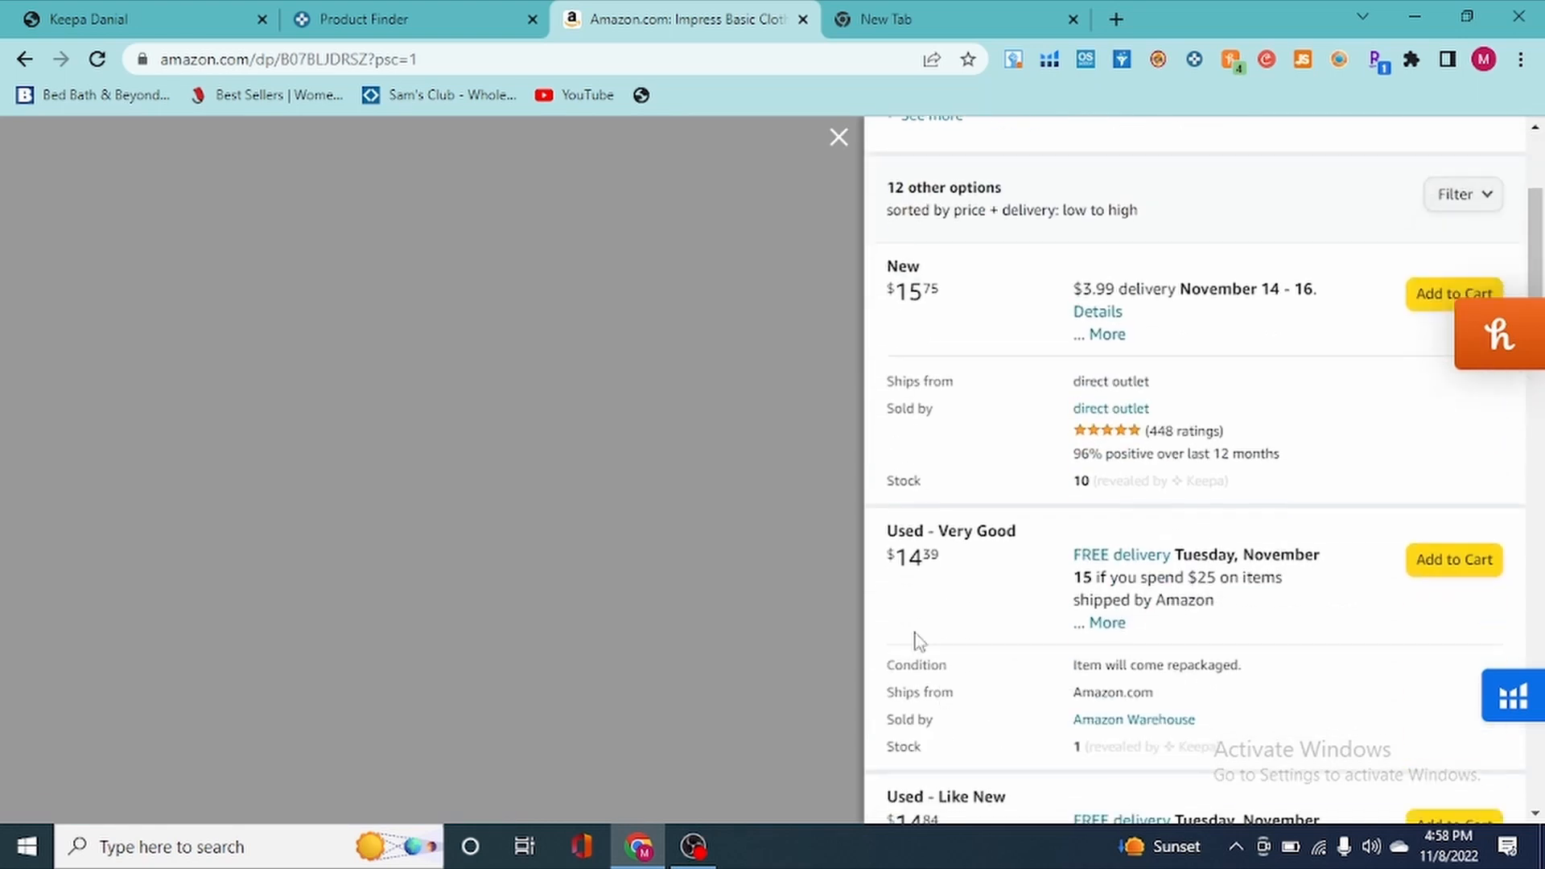
pyautogui.scroll(-5, 942, 528)
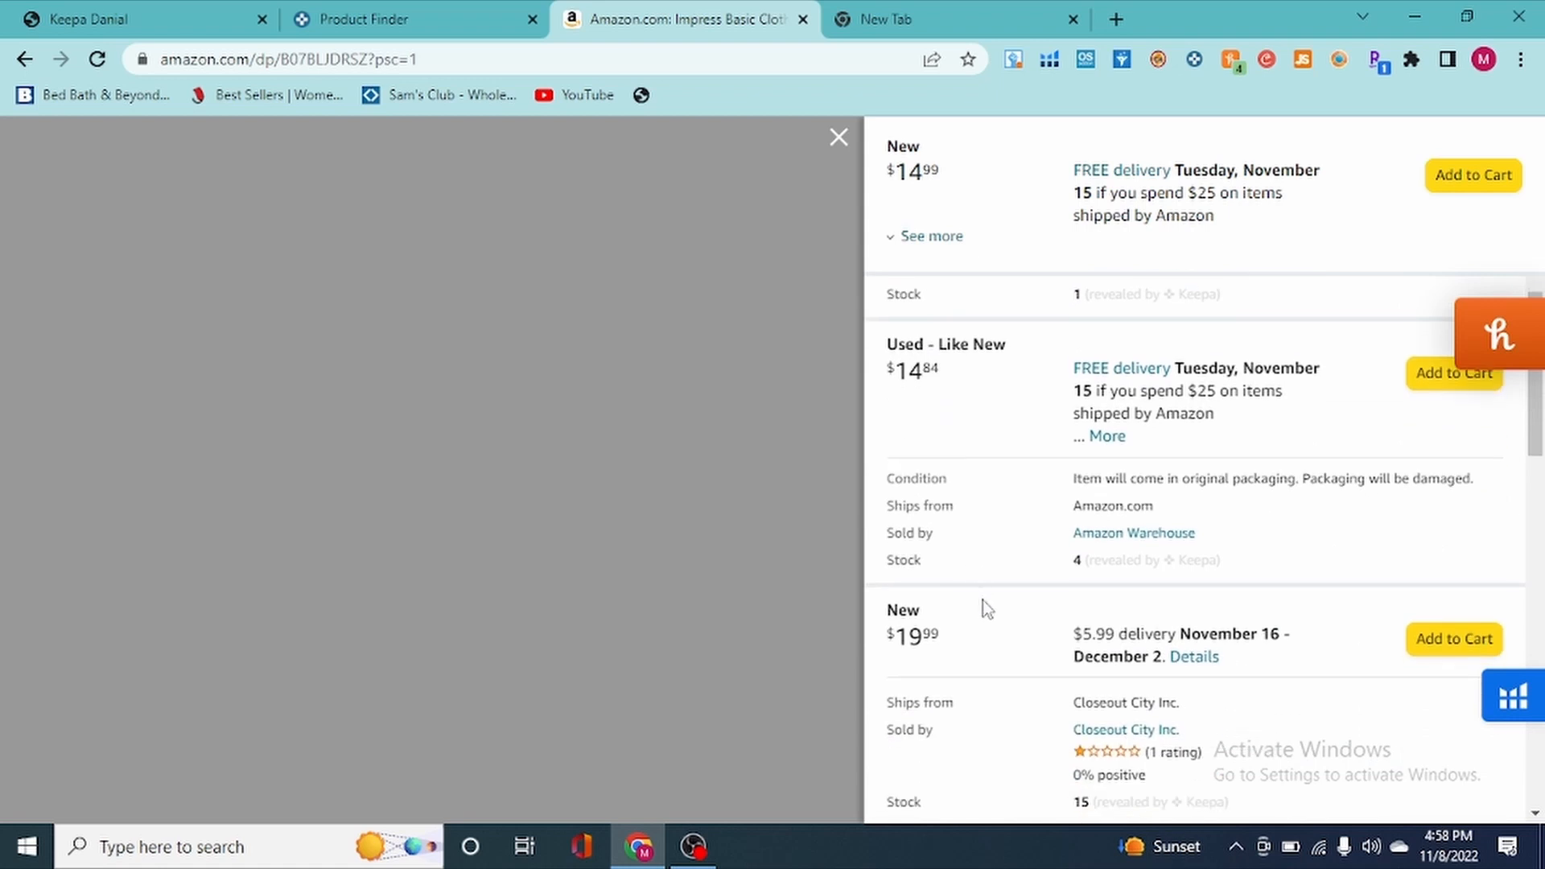
pyautogui.moveTo(935, 641); pyautogui.dragTo(885, 640)
pyautogui.scroll(-4, 987, 638)
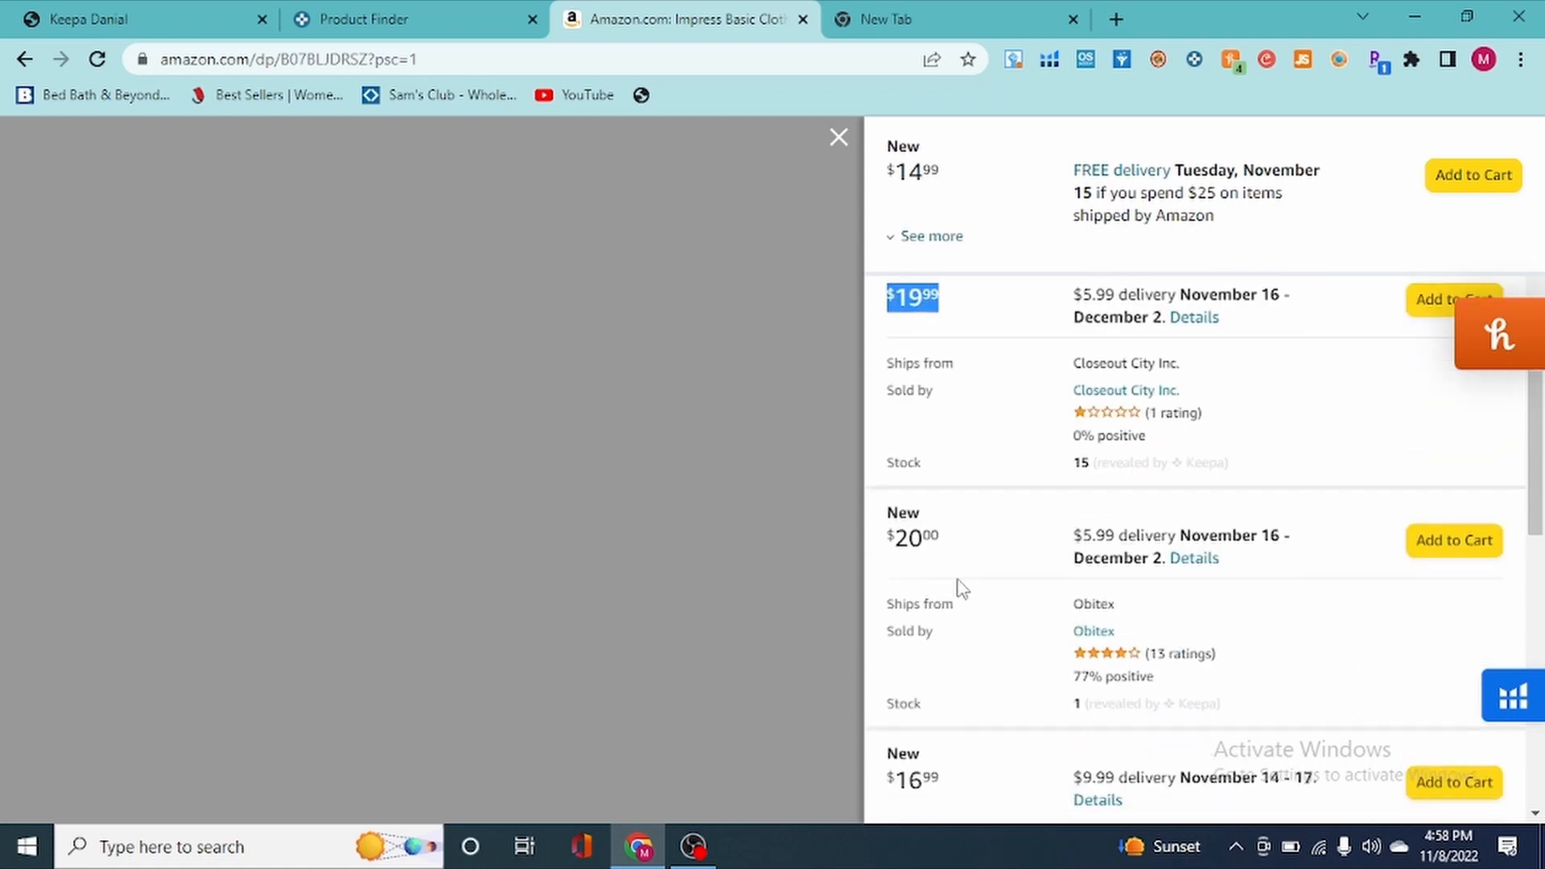
pyautogui.scroll(-3, 998, 618)
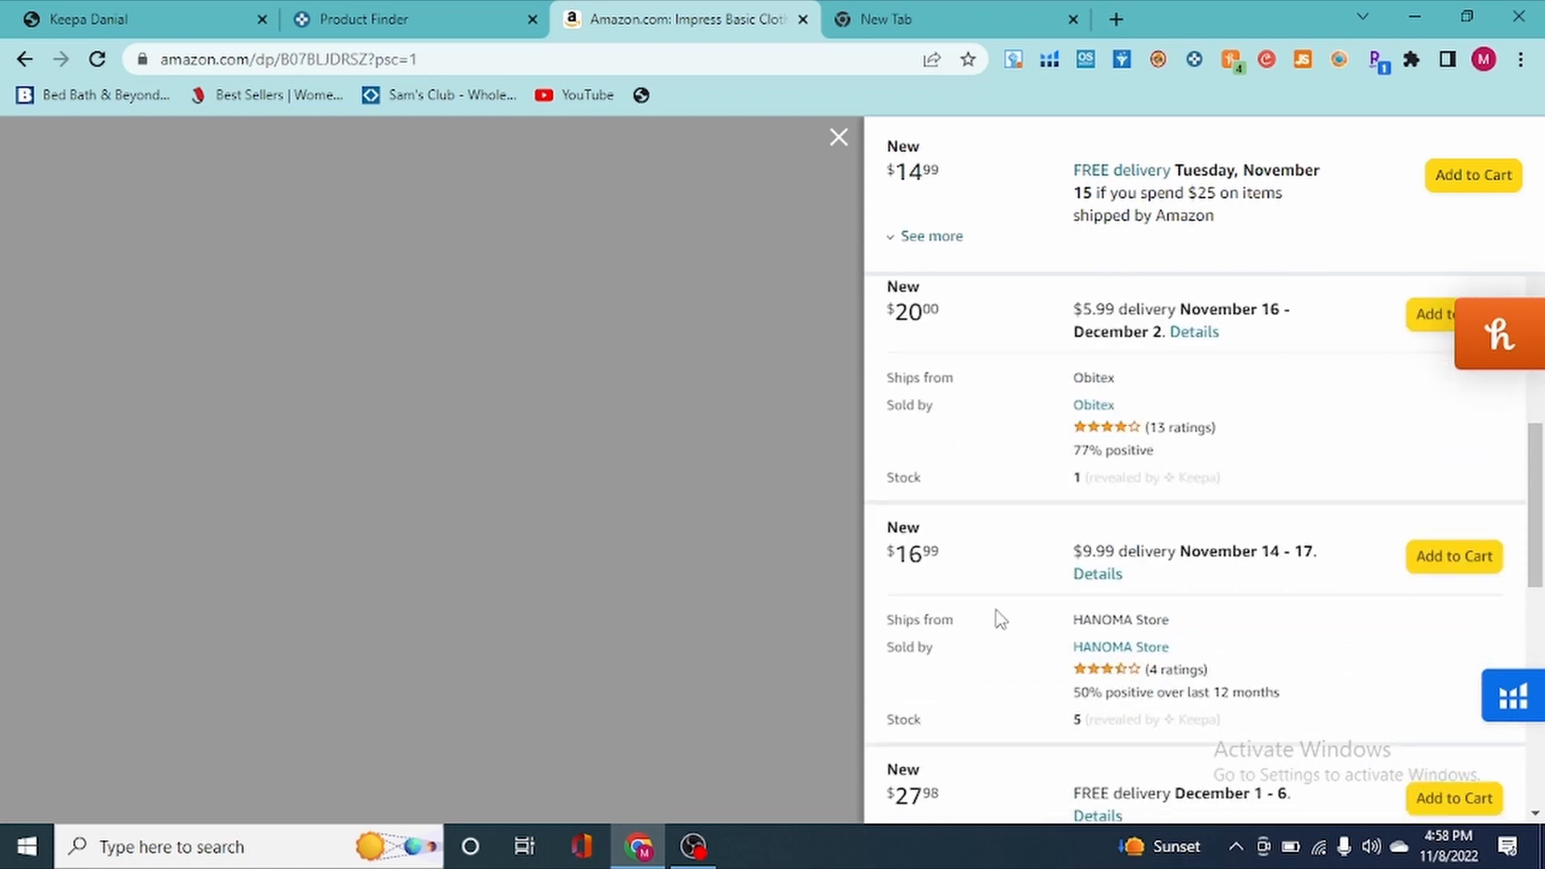
# - Check the price, delivery charge and shipping source of the HANOMA Store offer
pyautogui.doubleClick(906, 556)
pyautogui.moveTo(1077, 556); pyautogui.dragTo(1112, 554)
pyautogui.moveTo(1170, 619); pyautogui.dragTo(1079, 621)
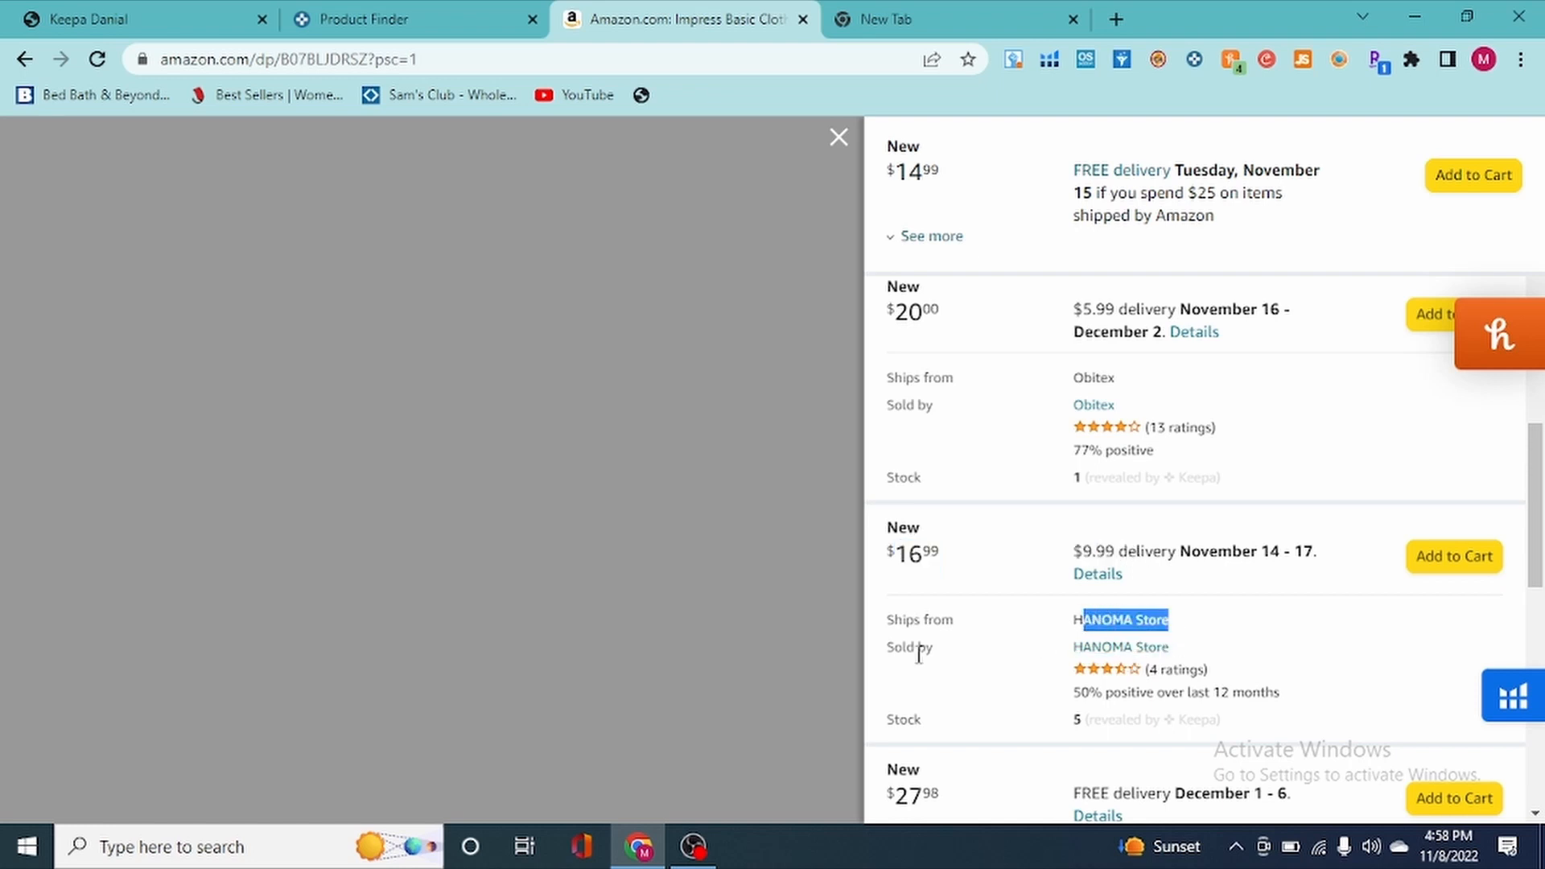
pyautogui.click(1052, 567)
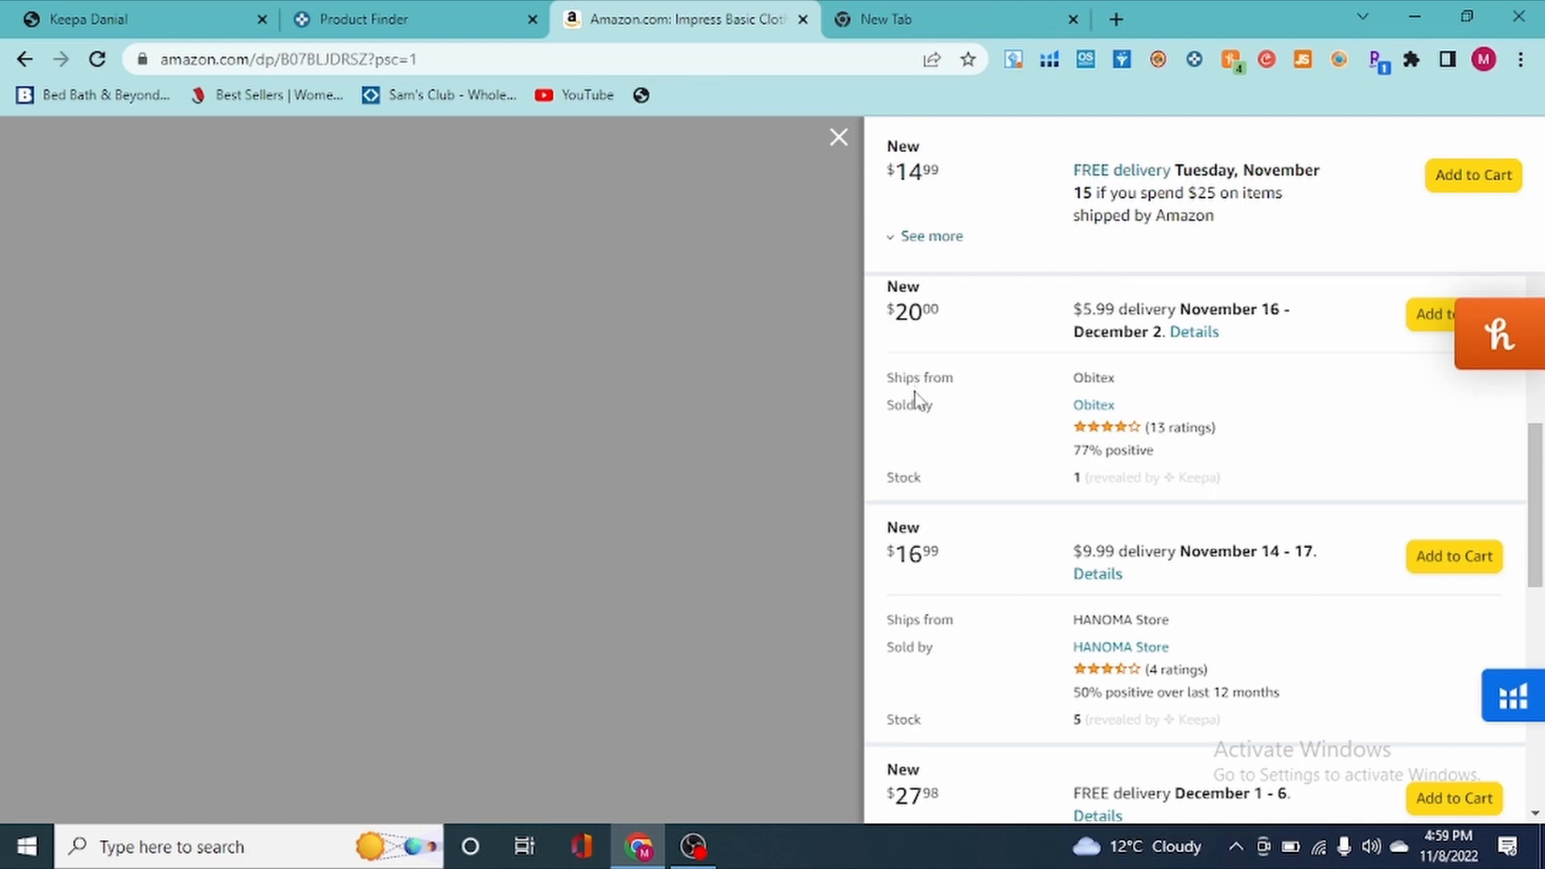
# - Close the iron's new and used offers and return to the start of its product page
pyautogui.click(839, 140)
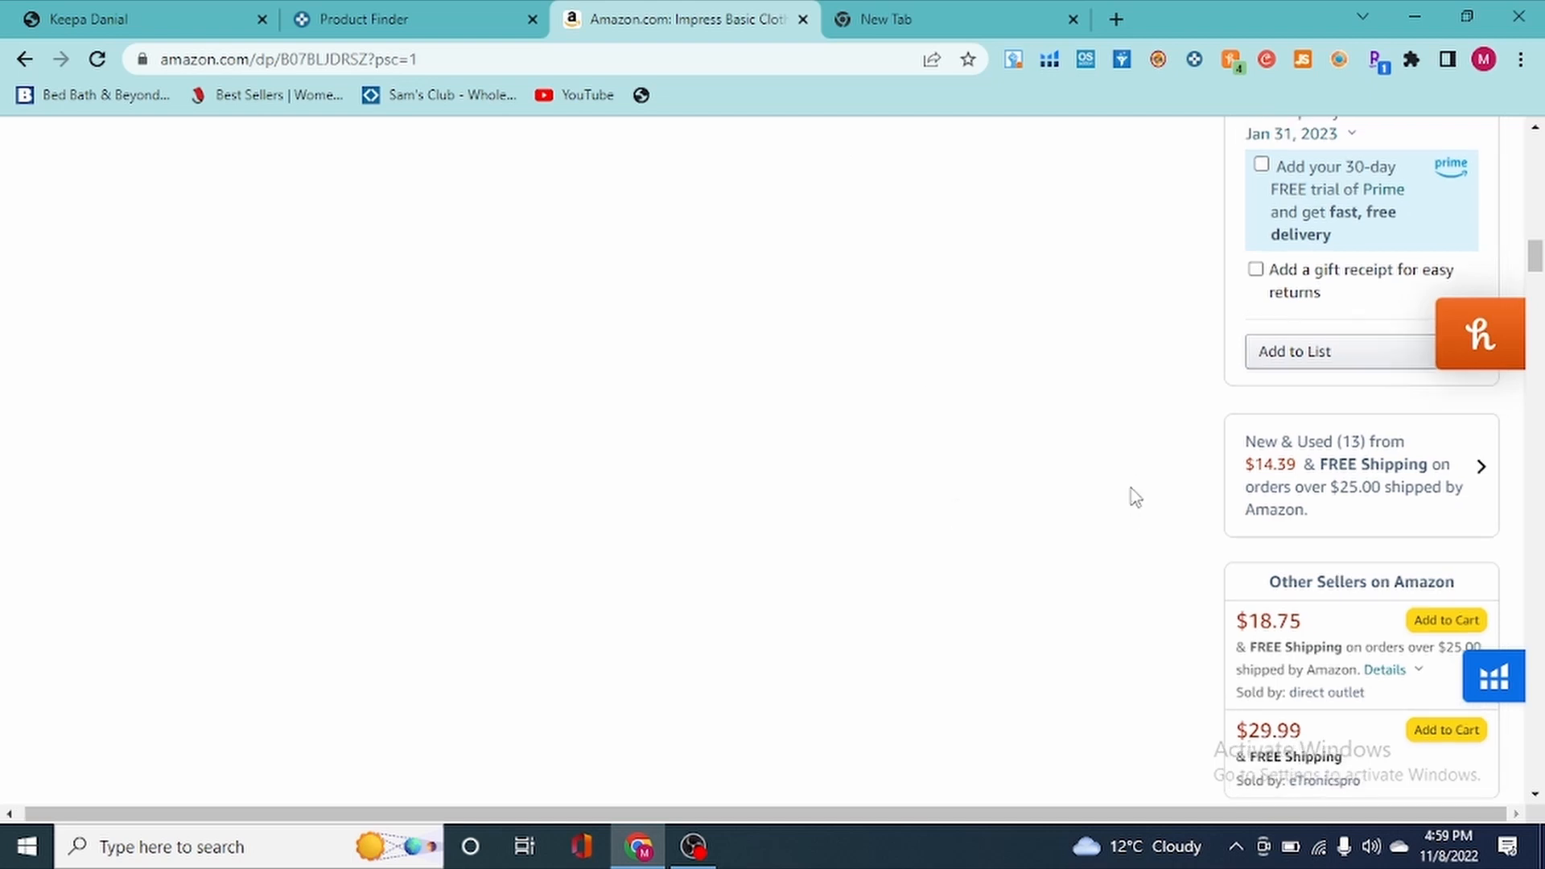
pyautogui.scroll(10, 1113, 407)
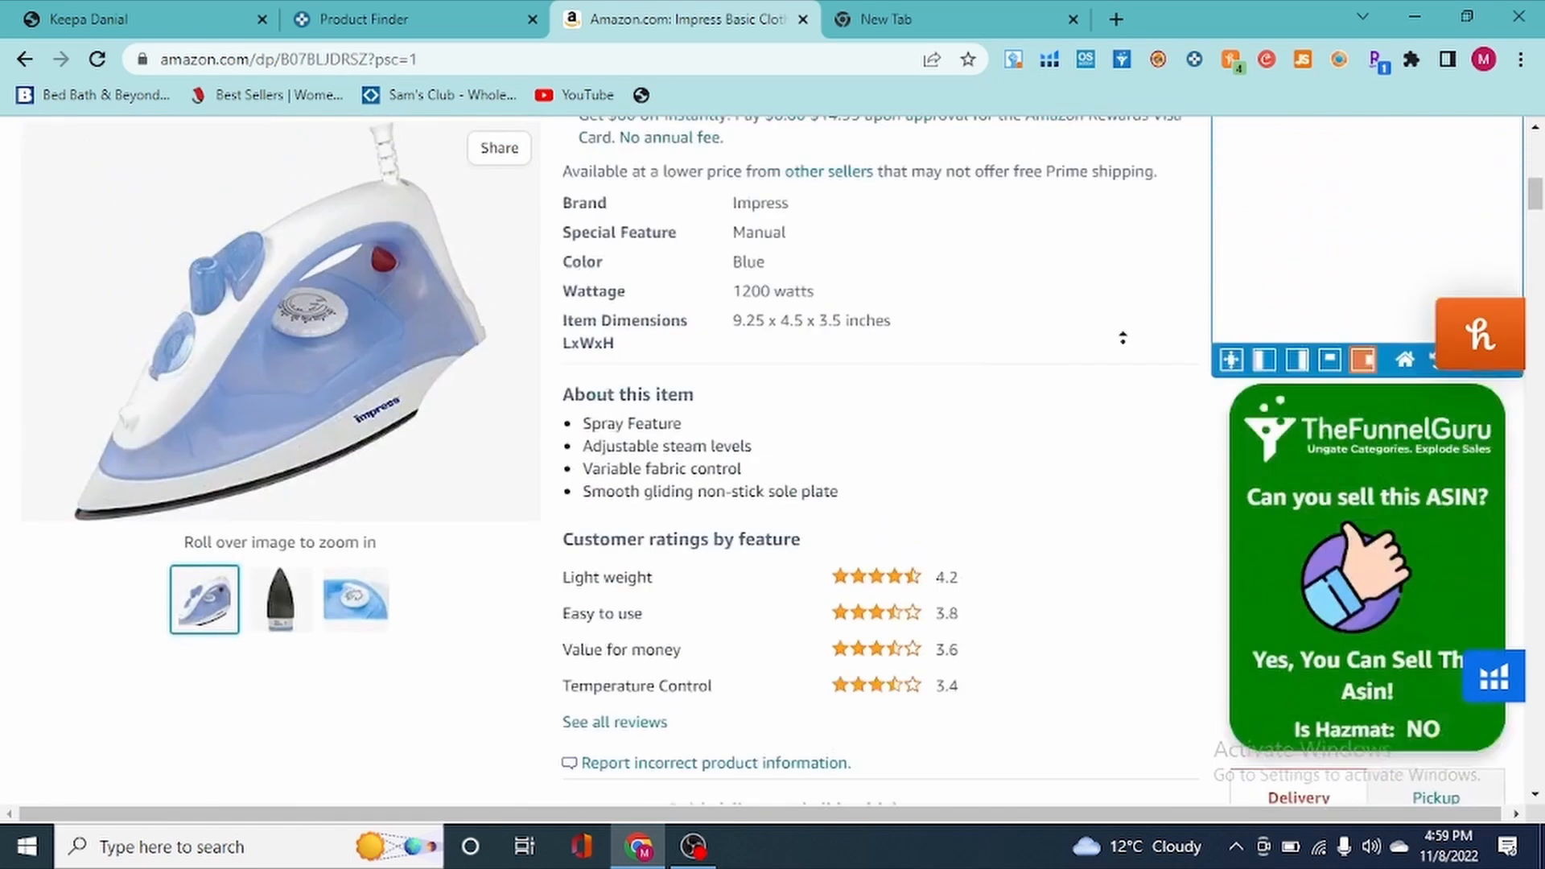
pyautogui.scroll(6, 1122, 338)
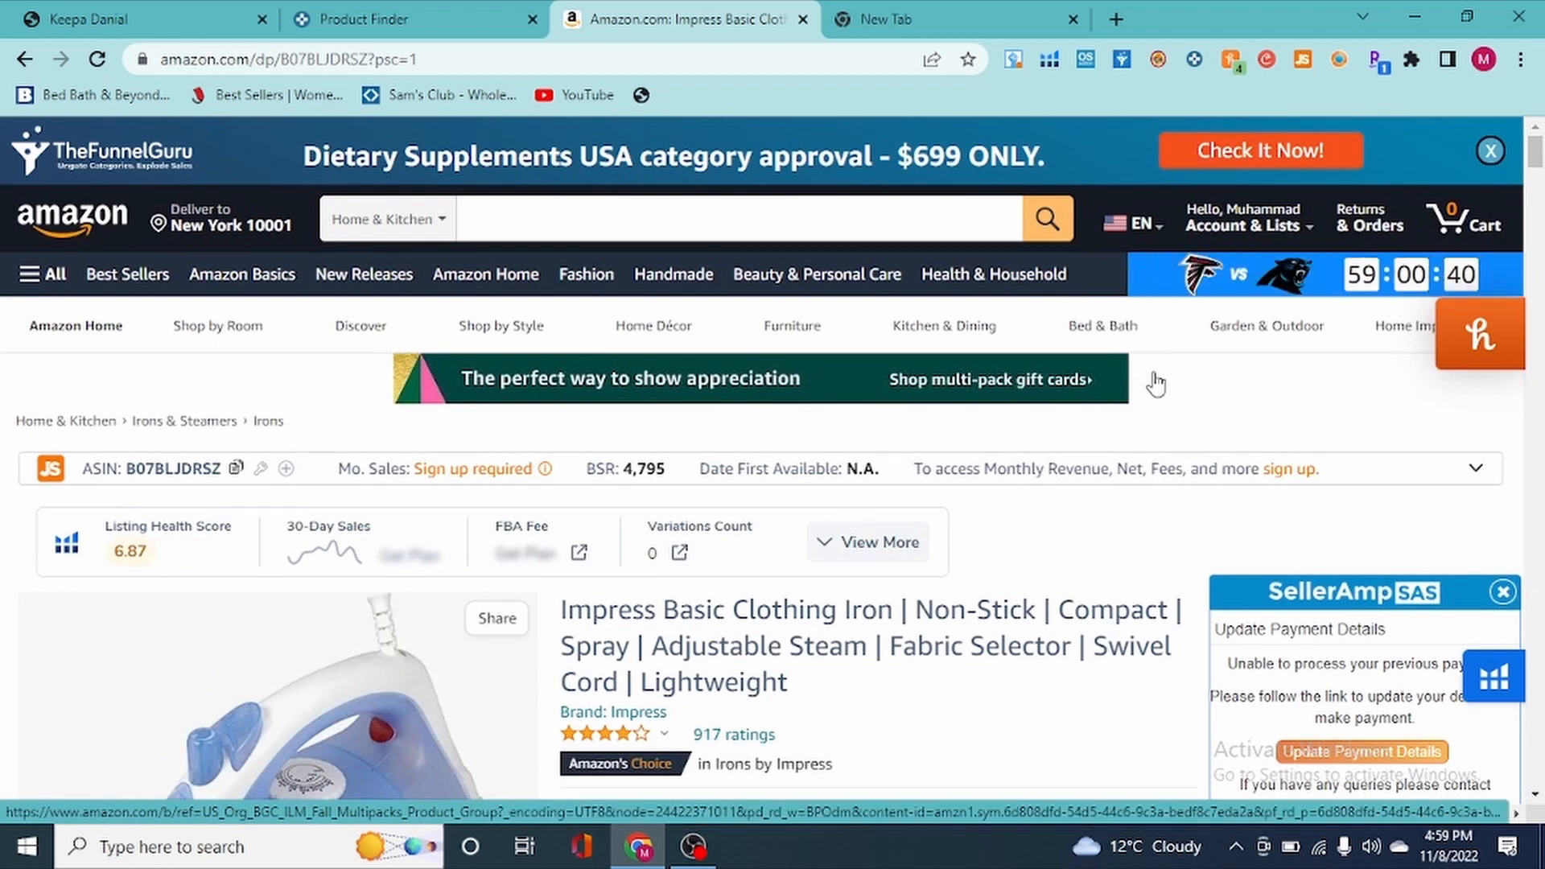
pyautogui.middleClick(1173, 390)
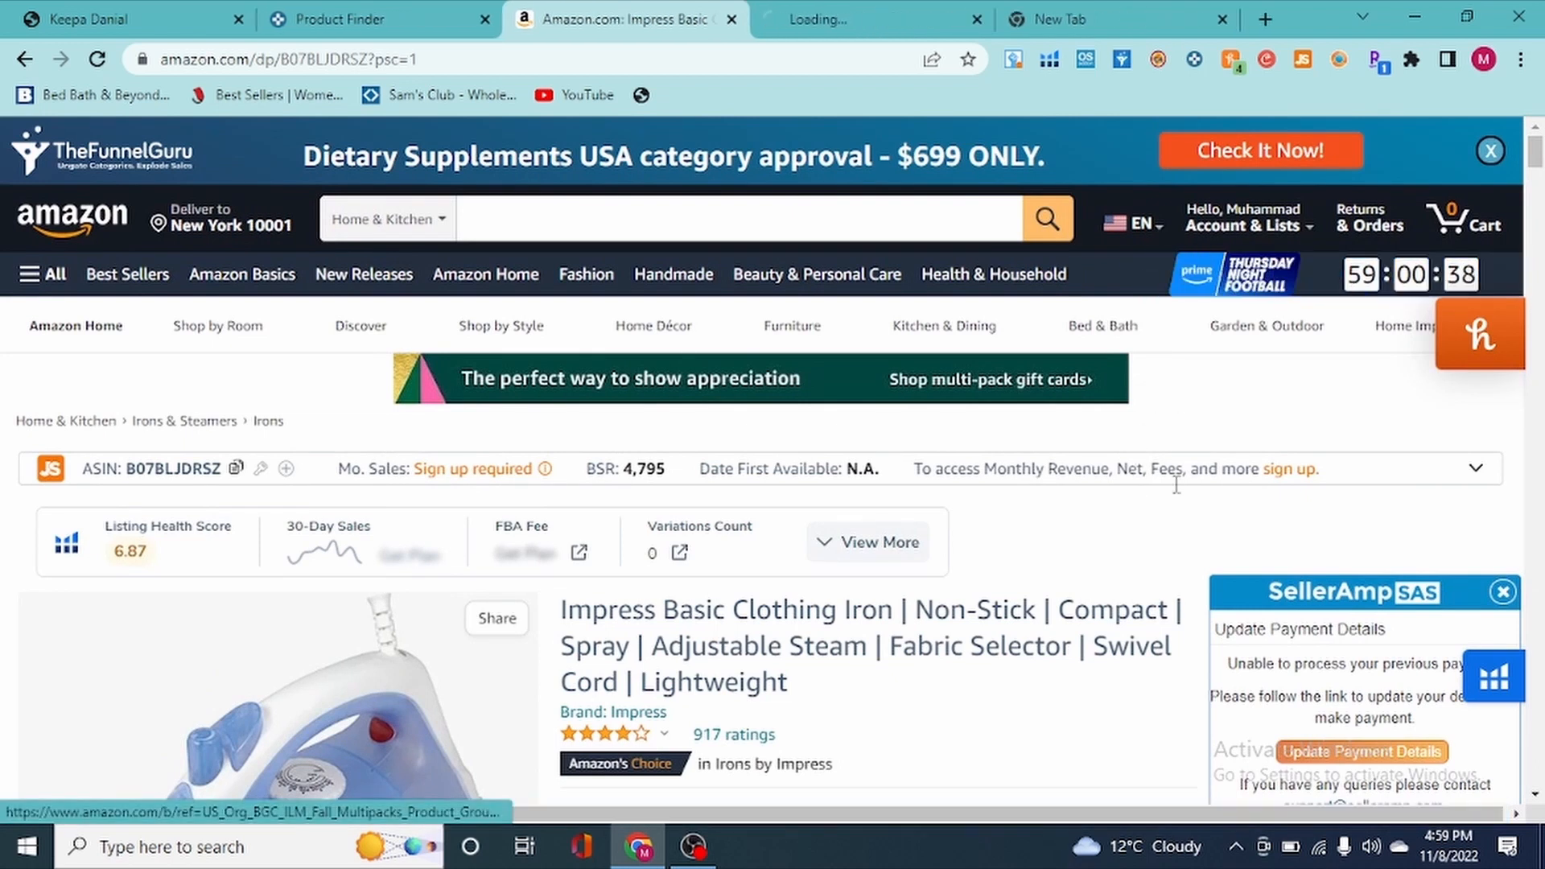
pyautogui.click(976, 19)
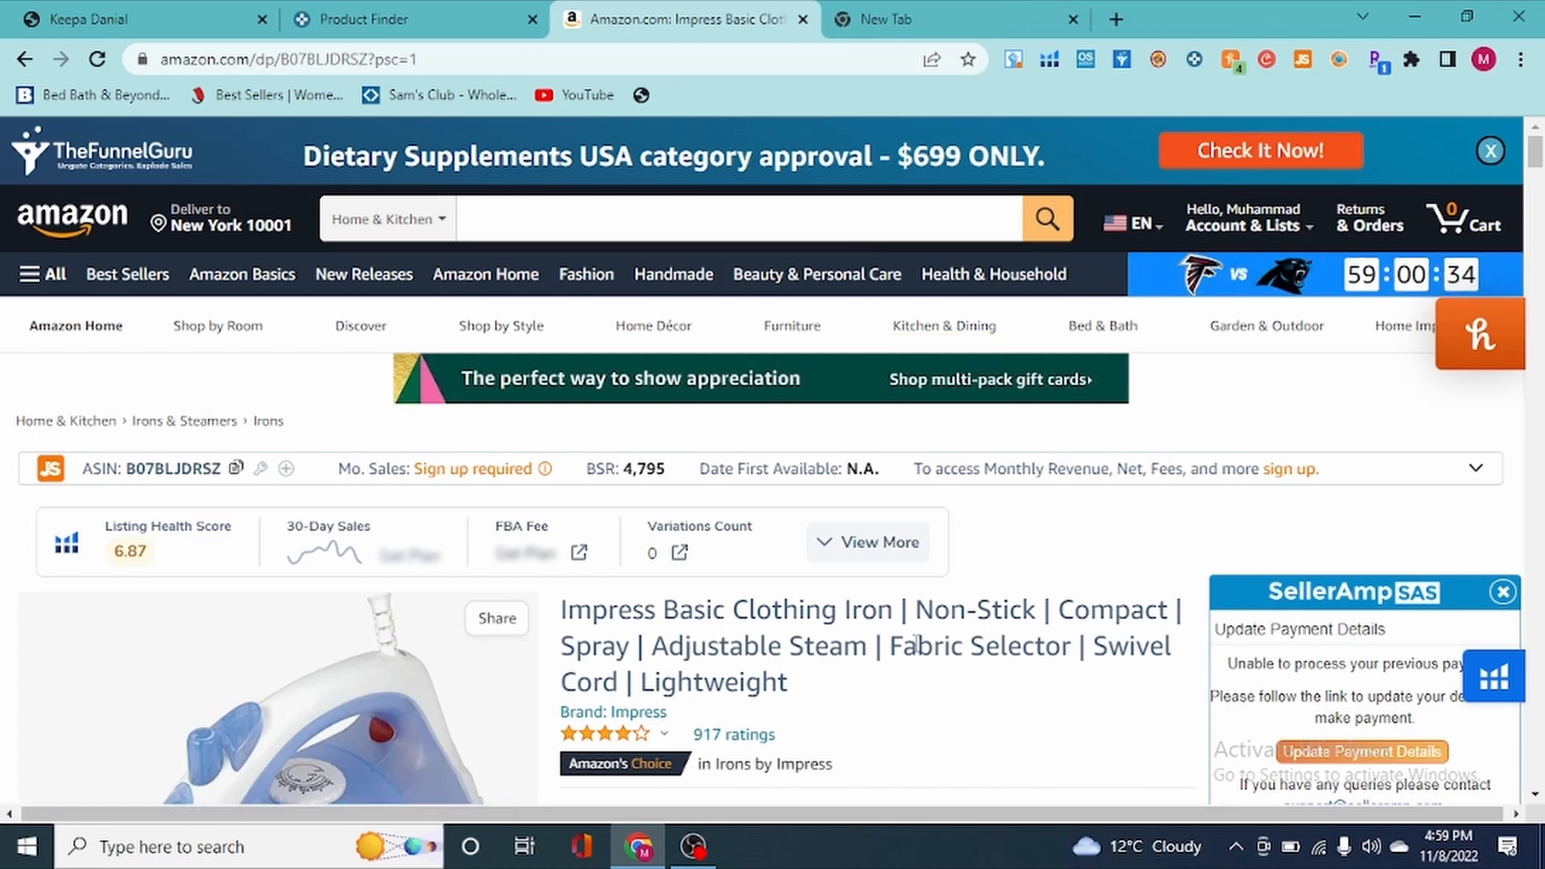
# - Go back to the iron's Keepa buy box statistics and check the review count of the seller LIVINGS
pyautogui.scroll(-10, 916, 646)
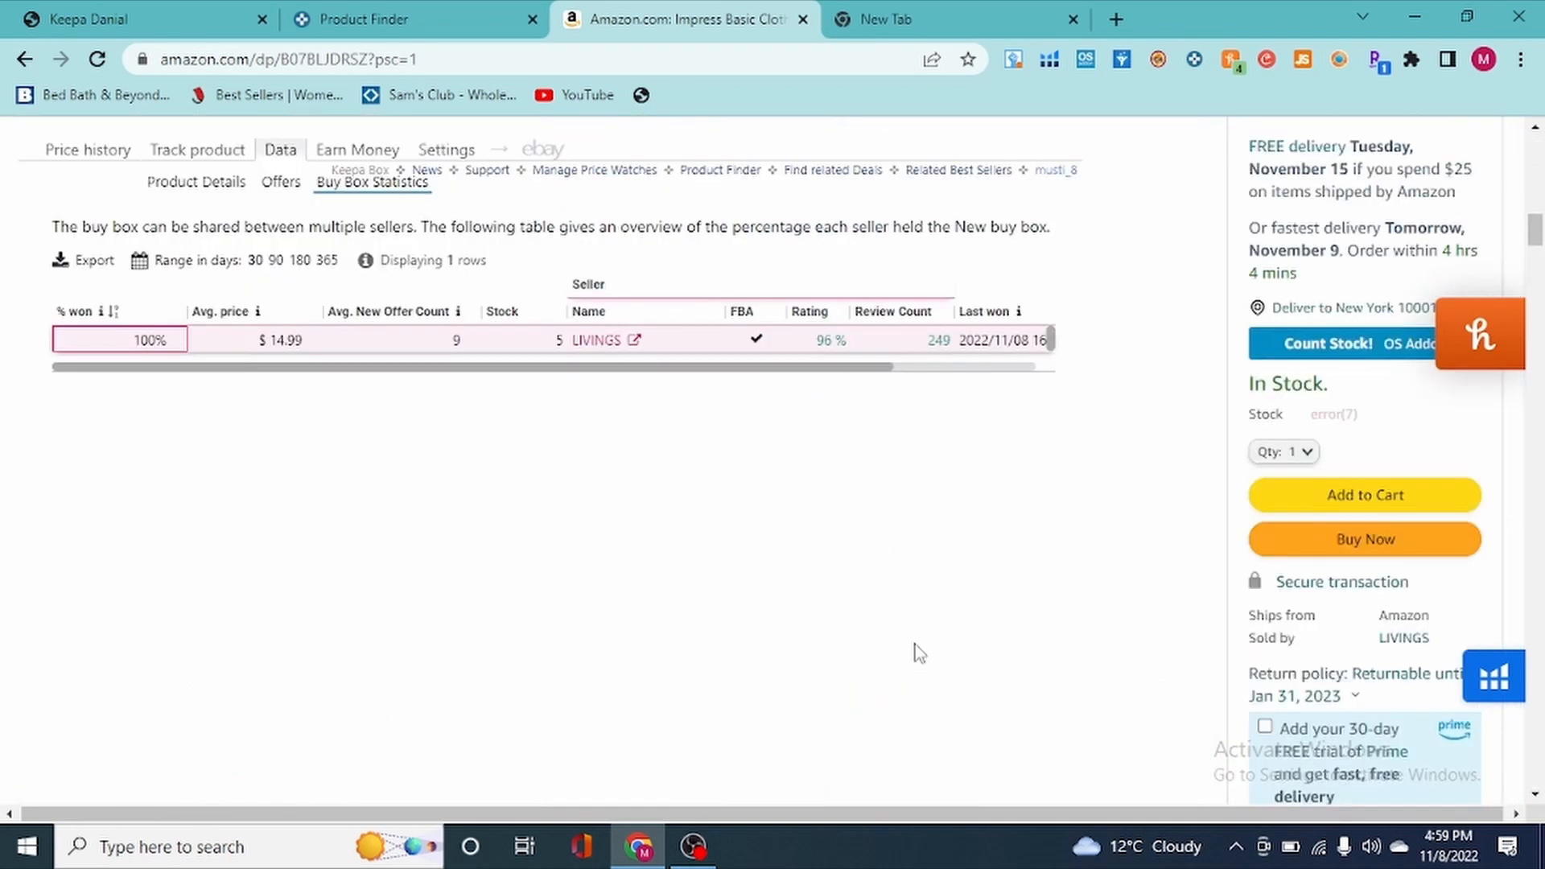
pyautogui.scroll(-3, 1316, 631)
pyautogui.moveTo(1482, 678)
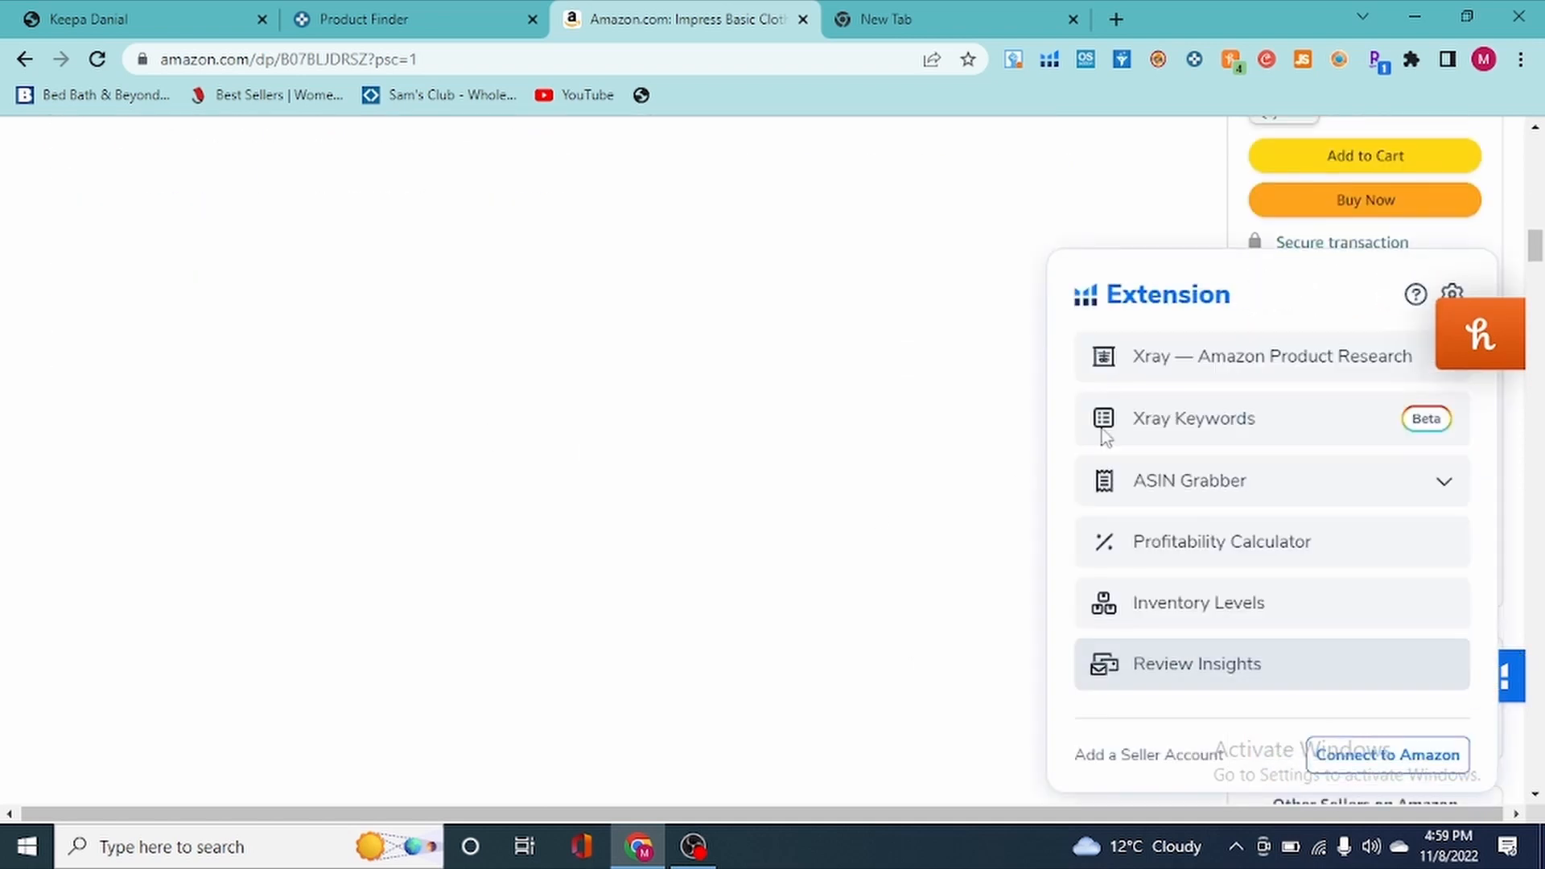
pyautogui.scroll(4, 1130, 545)
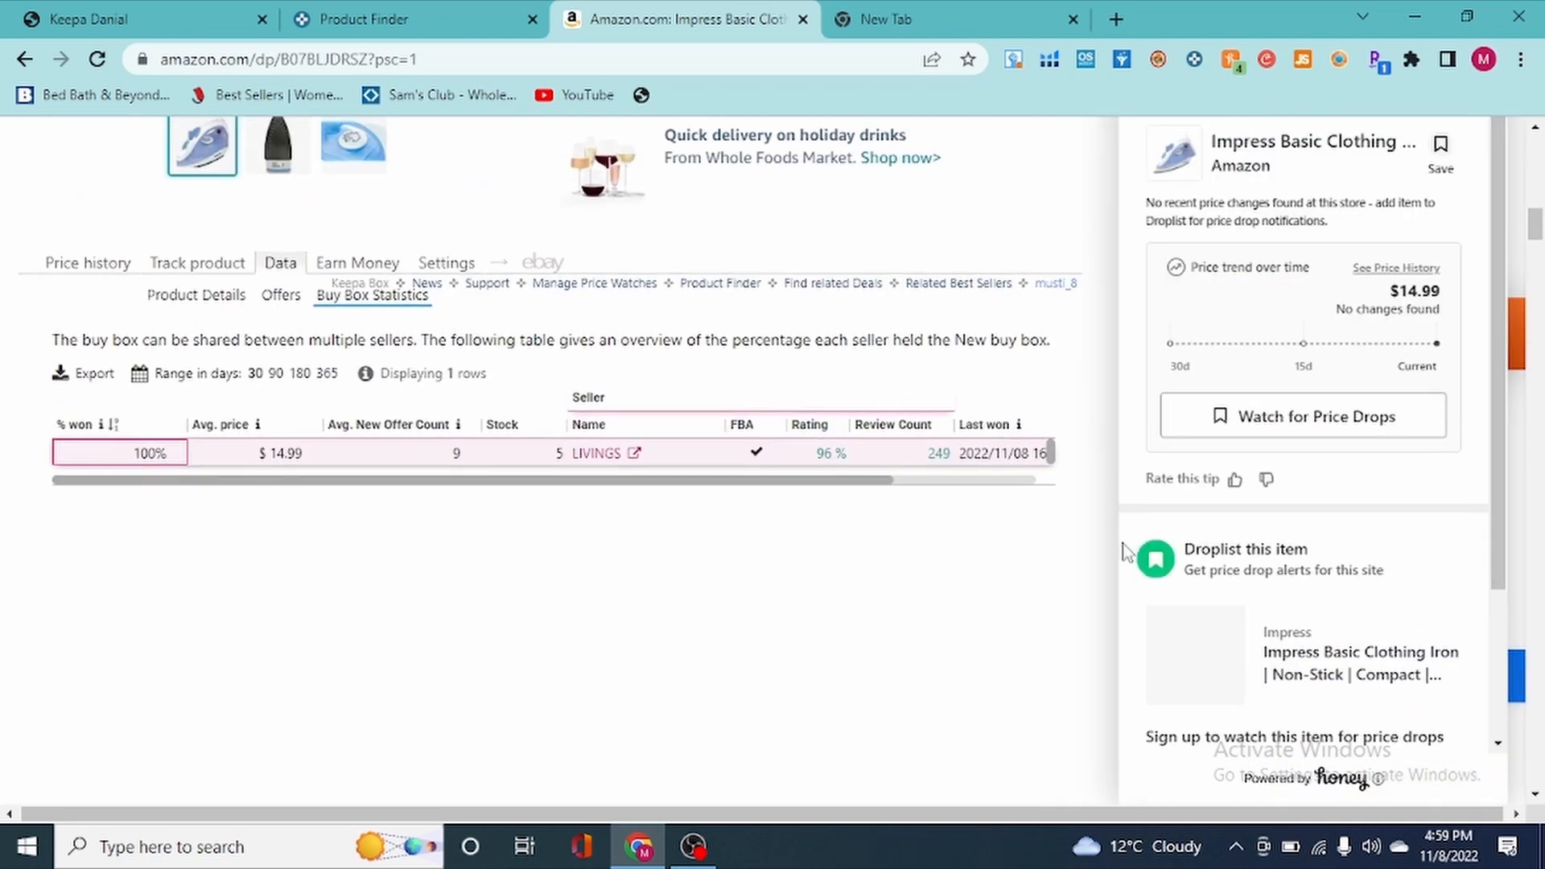
pyautogui.click(1230, 64)
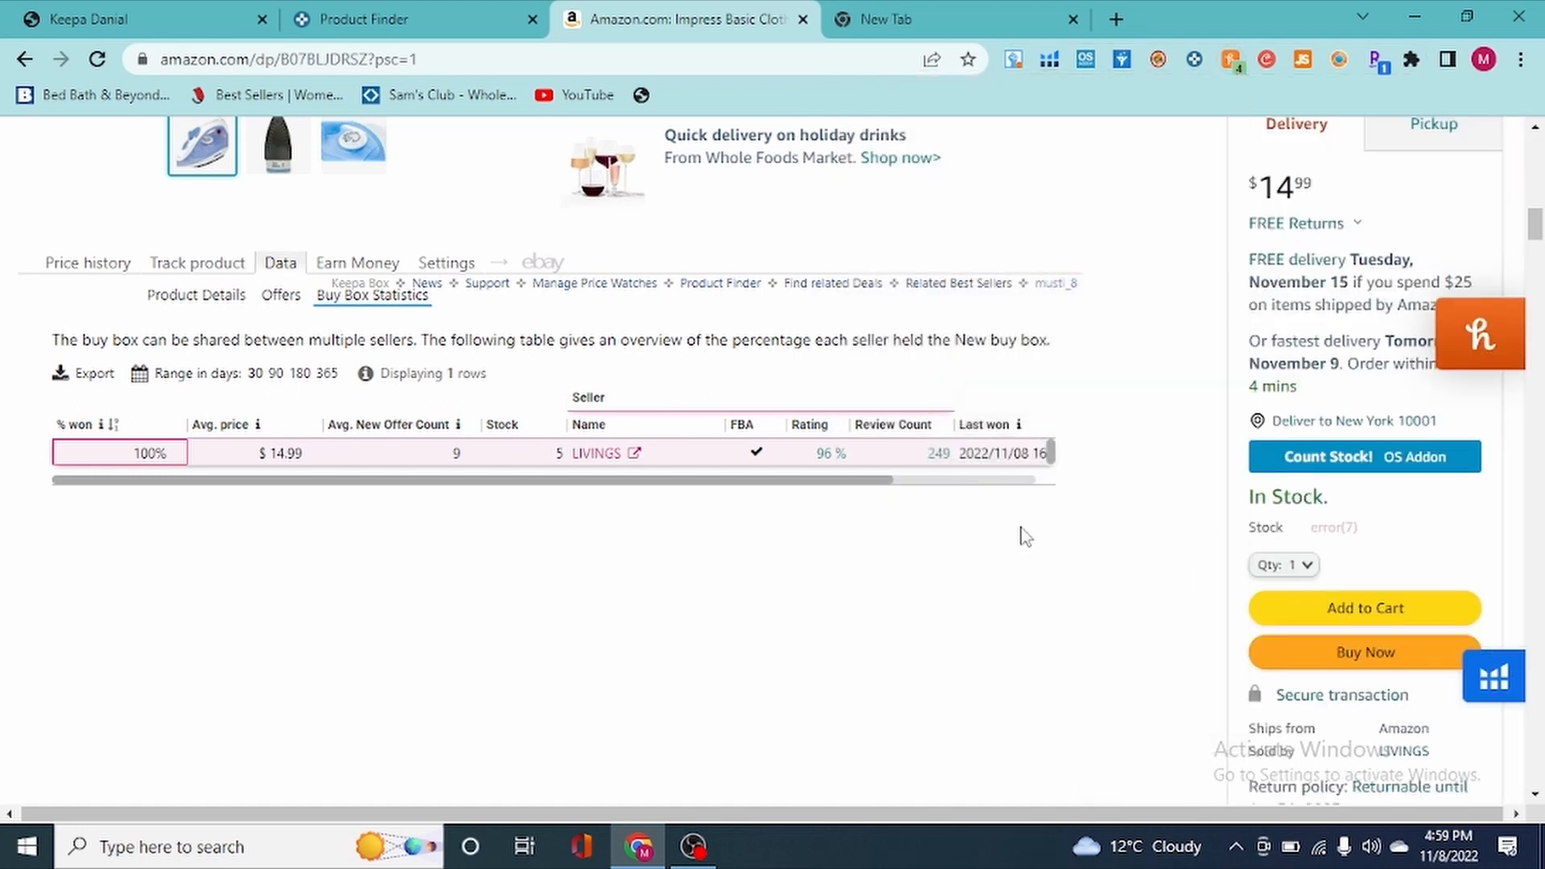
pyautogui.click(940, 456)
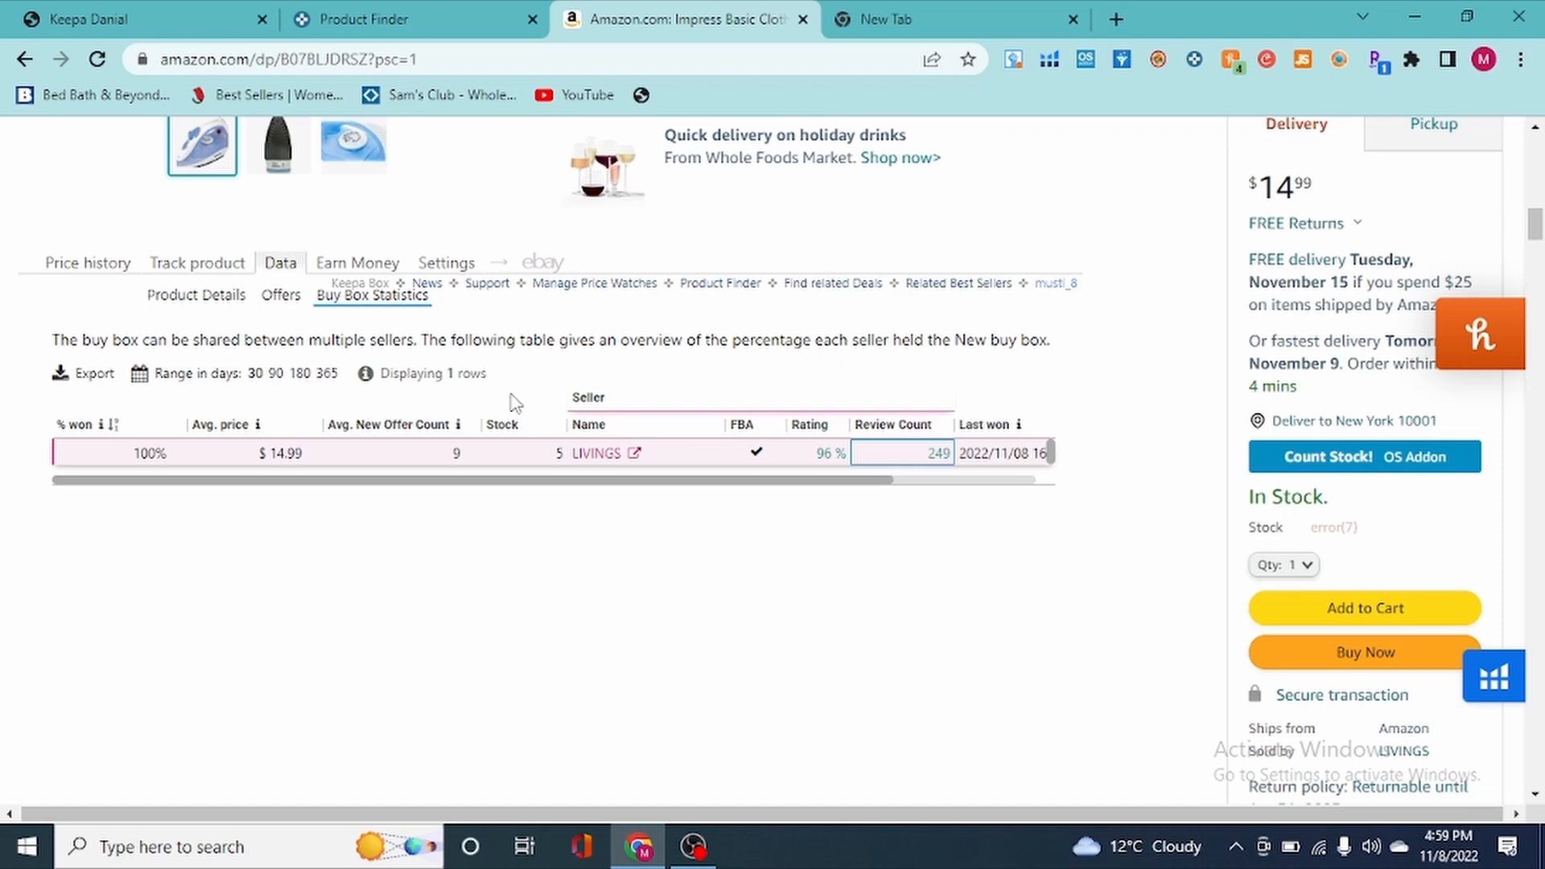
# - View the iron's buy box statistics for 90 days, check direct outlet's share, and return to the 30-day range
pyautogui.click(275, 375)
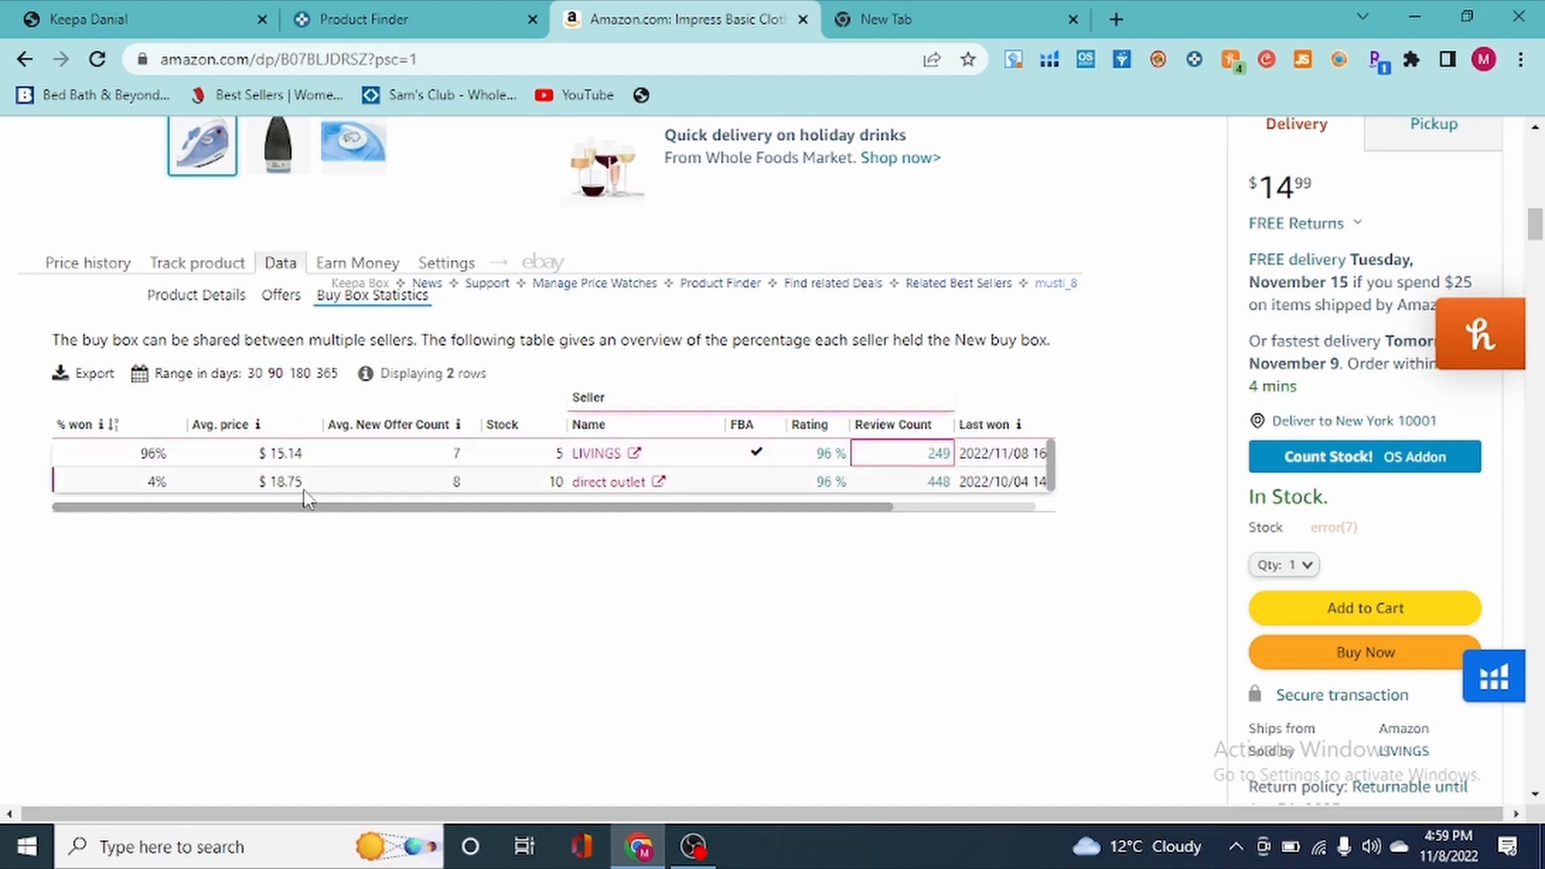
pyautogui.click(170, 483)
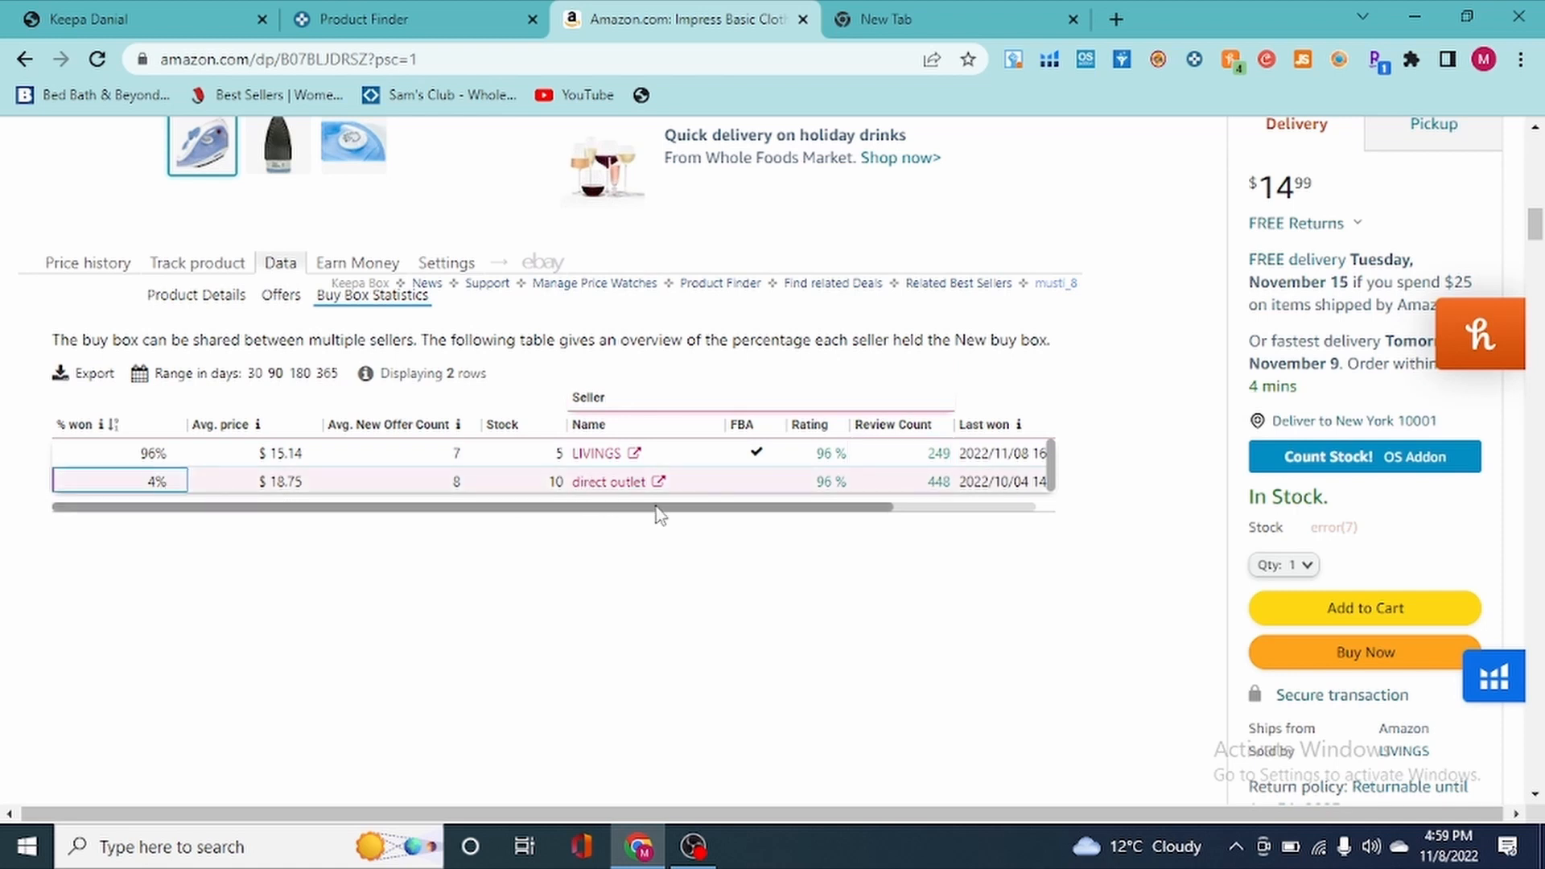
pyautogui.click(256, 374)
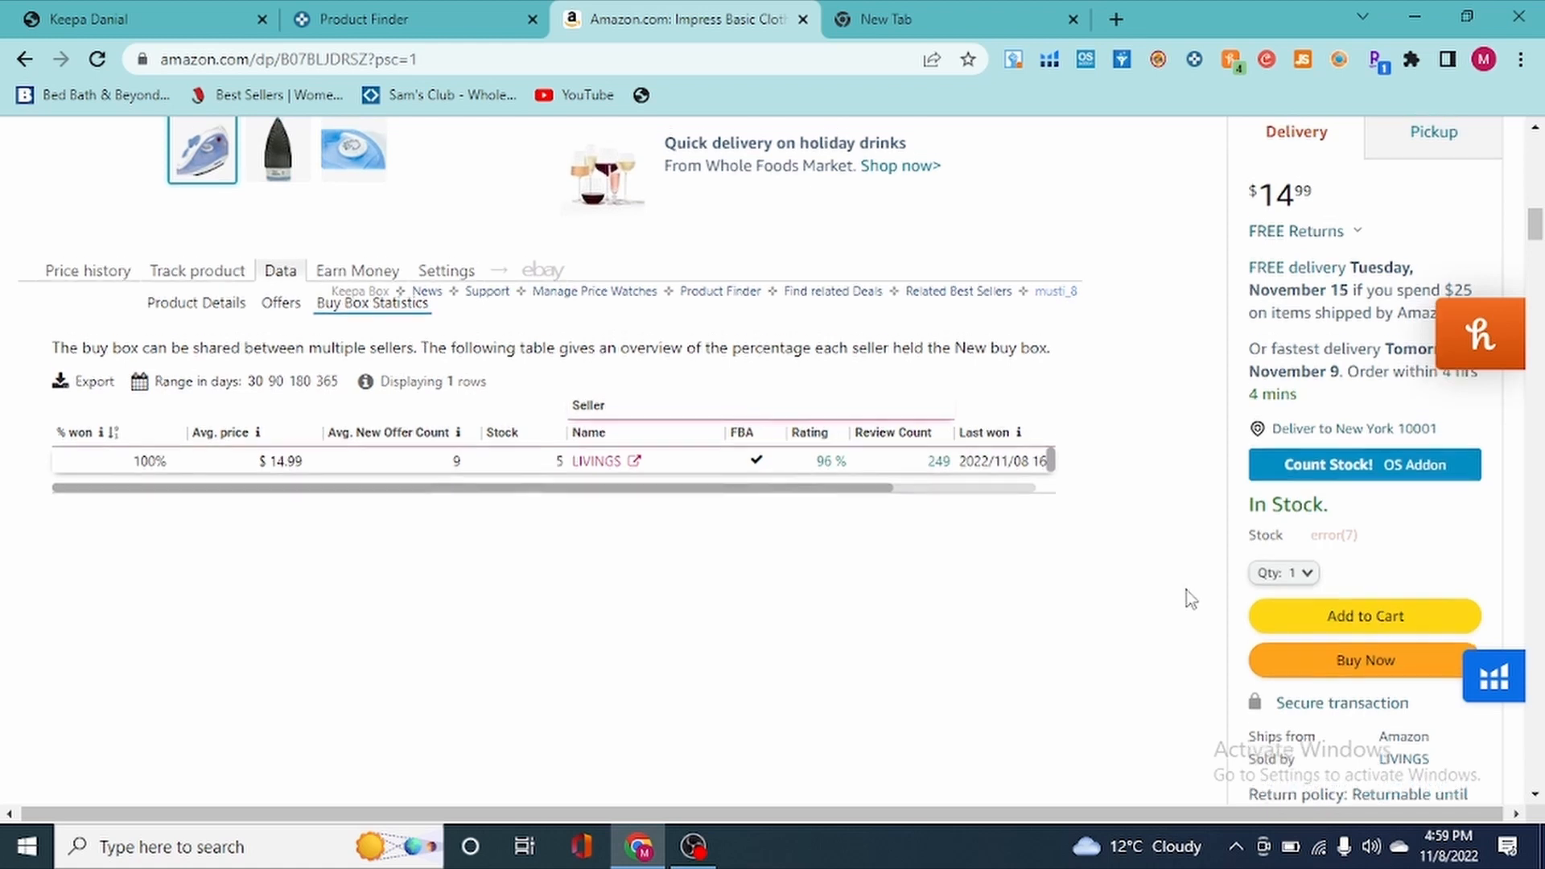
# - Open the iron's new and used offers, expand the featured offer to check its shipper and seller, and close the offers
pyautogui.scroll(-8, 1188, 597)
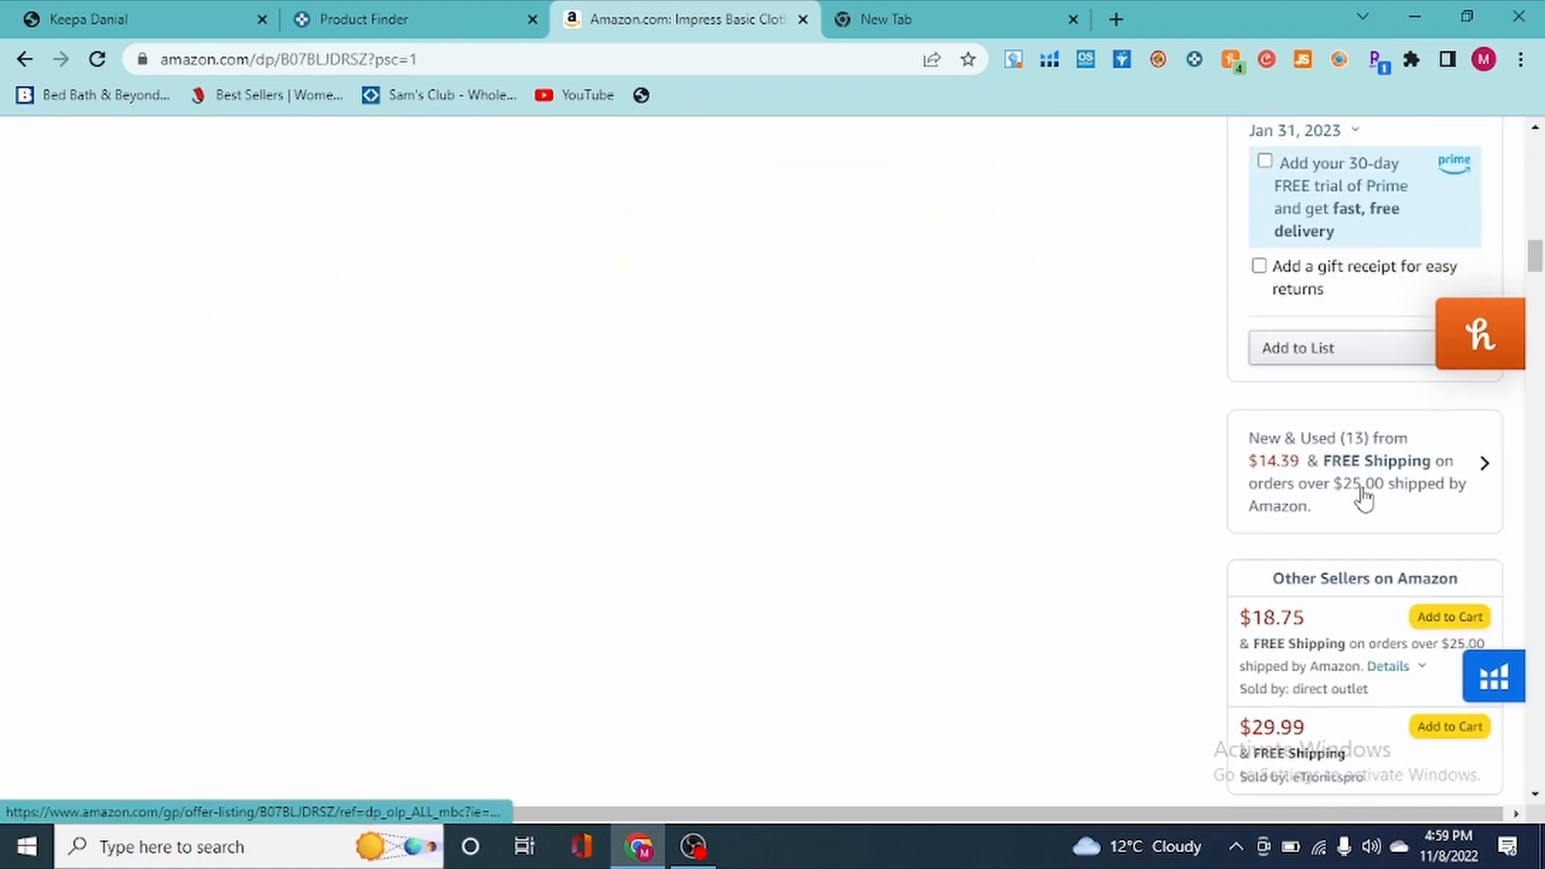
pyautogui.click(1360, 497)
pyautogui.scroll(10, 1168, 561)
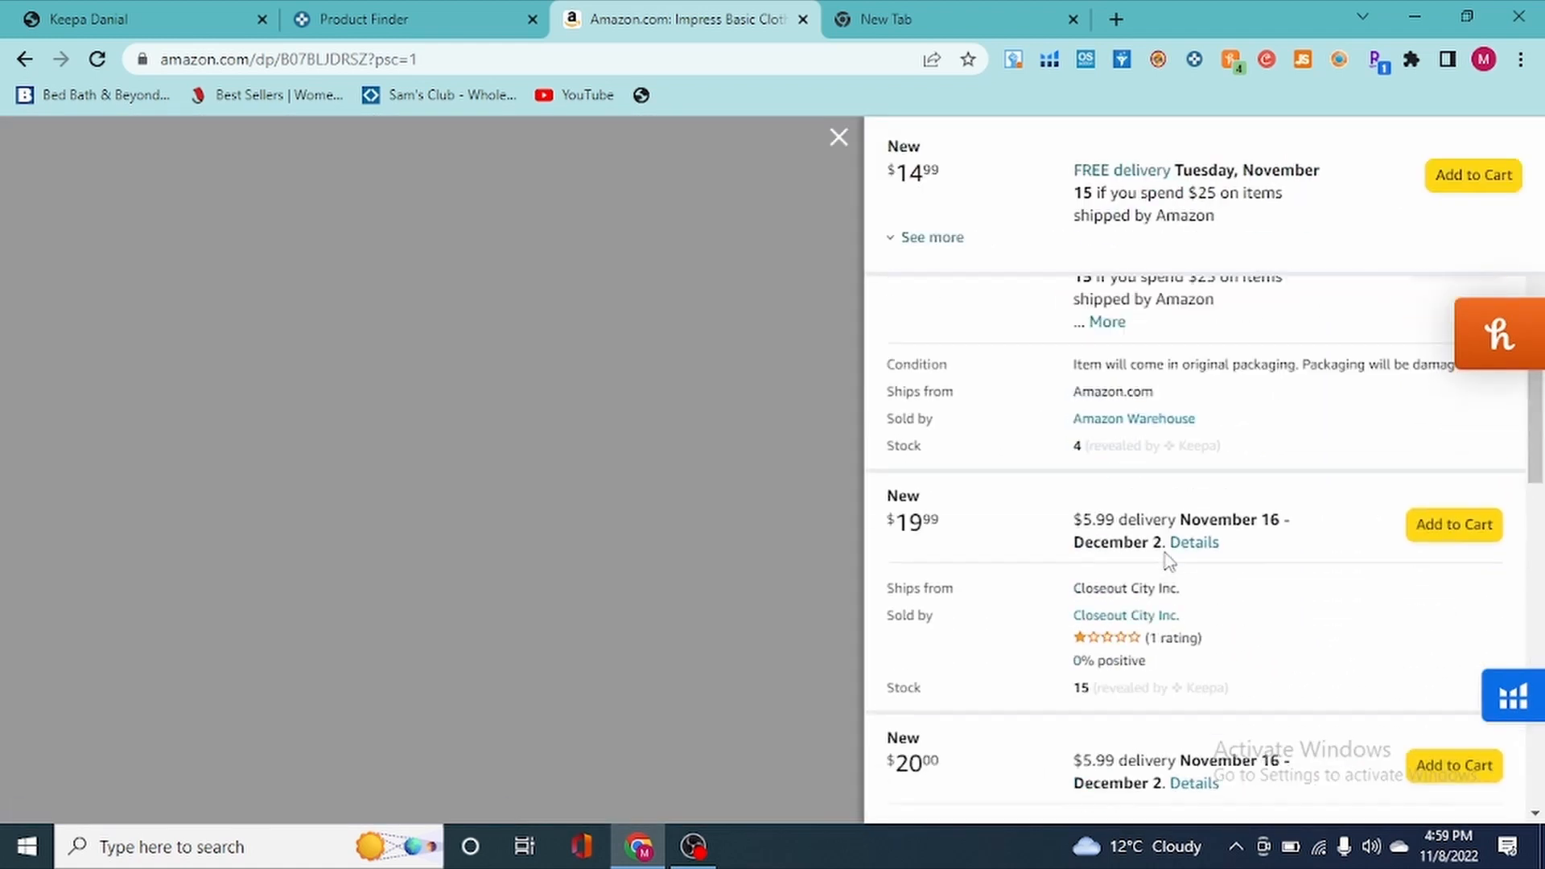
pyautogui.scroll(2, 1166, 556)
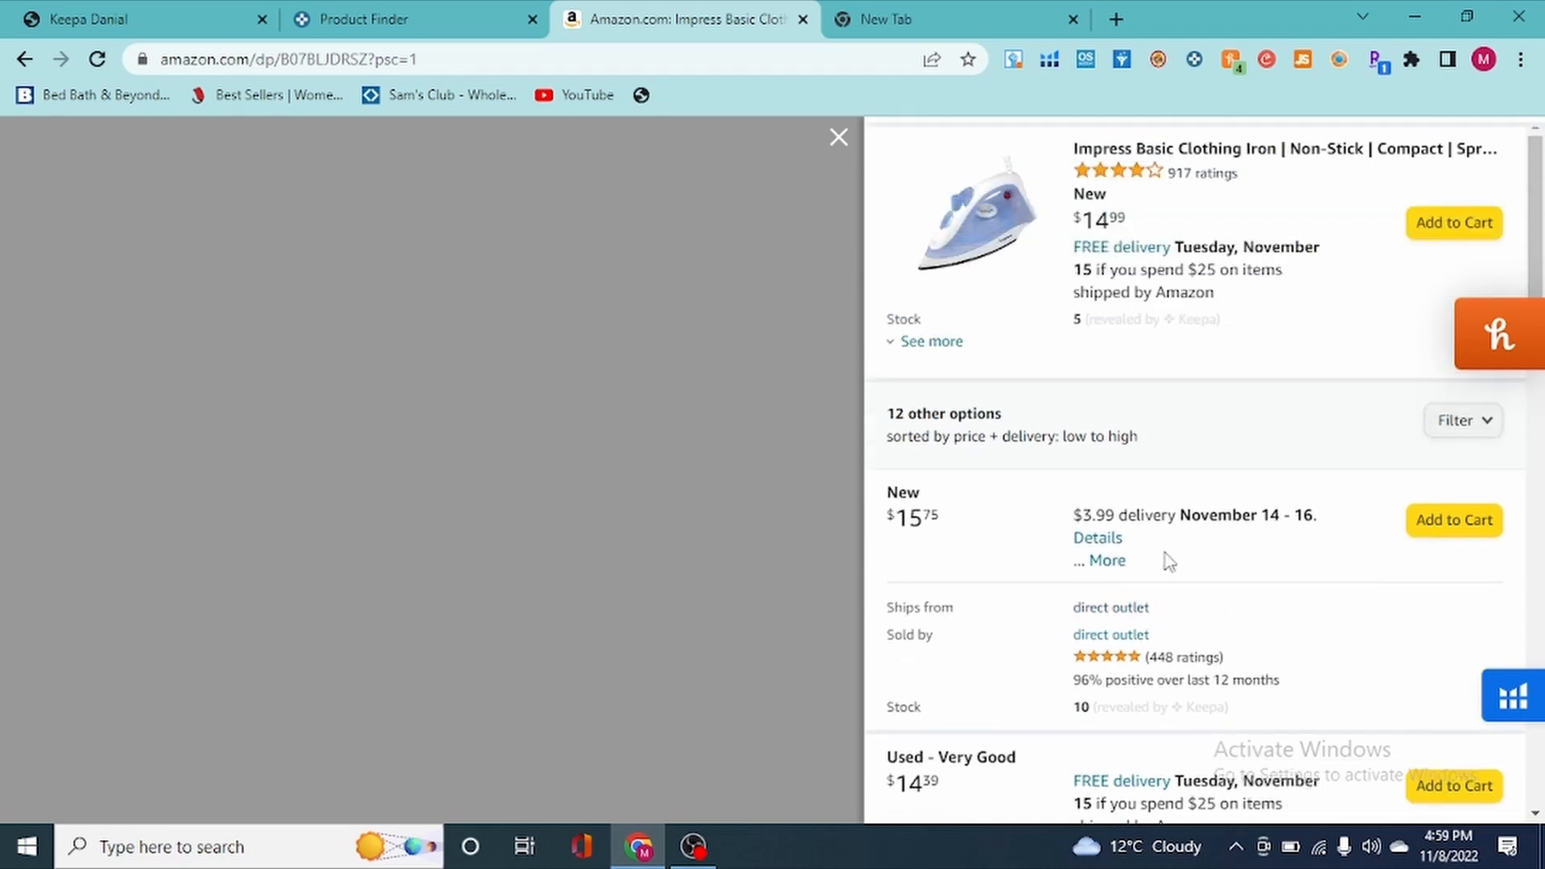
pyautogui.click(920, 342)
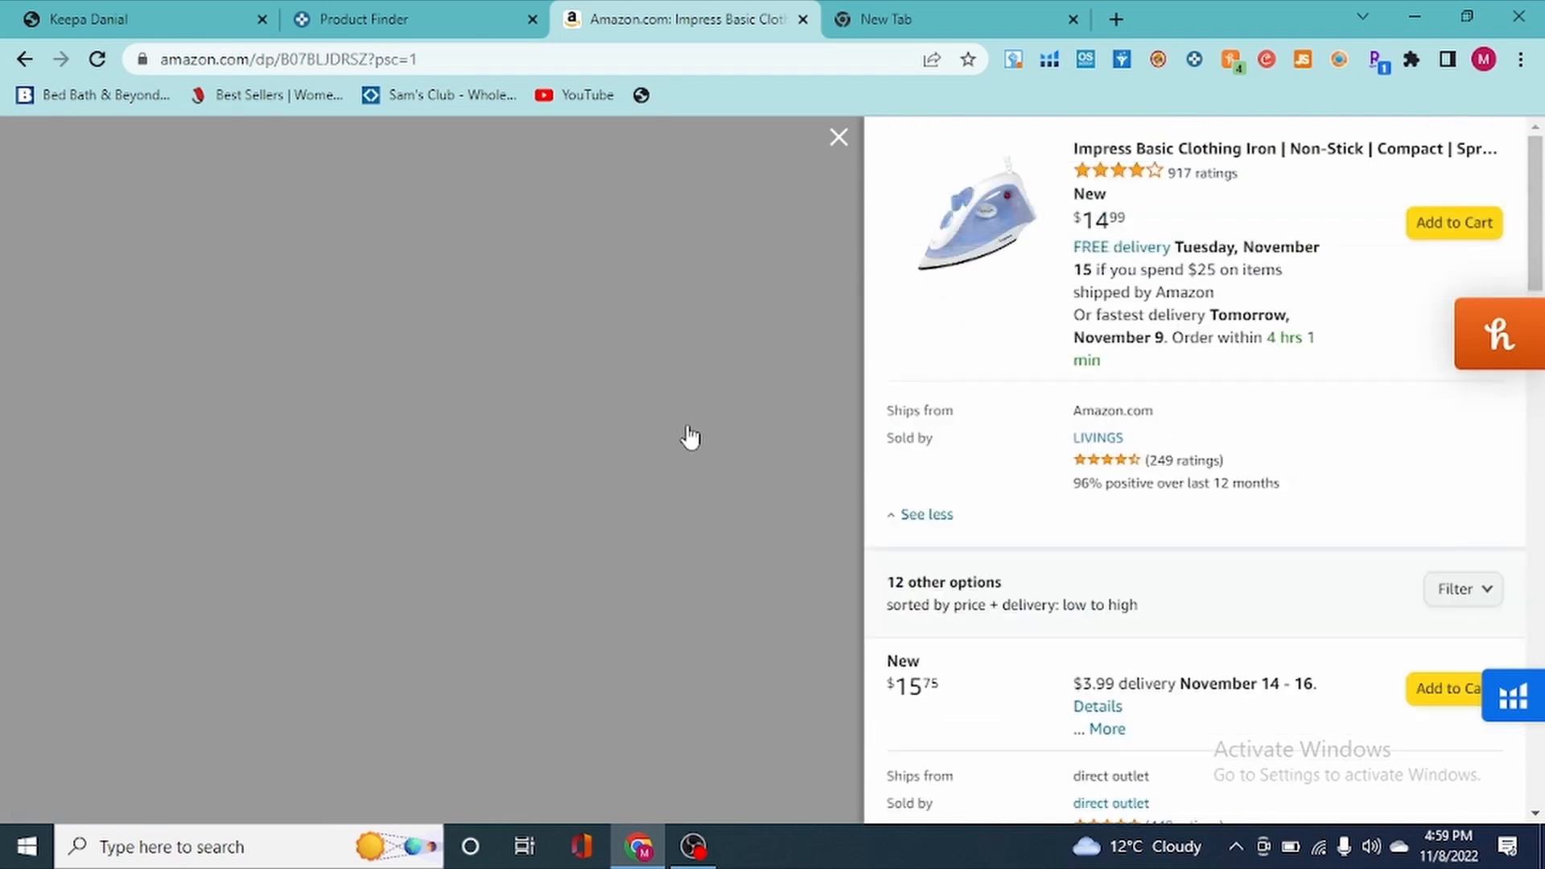
pyautogui.click(837, 140)
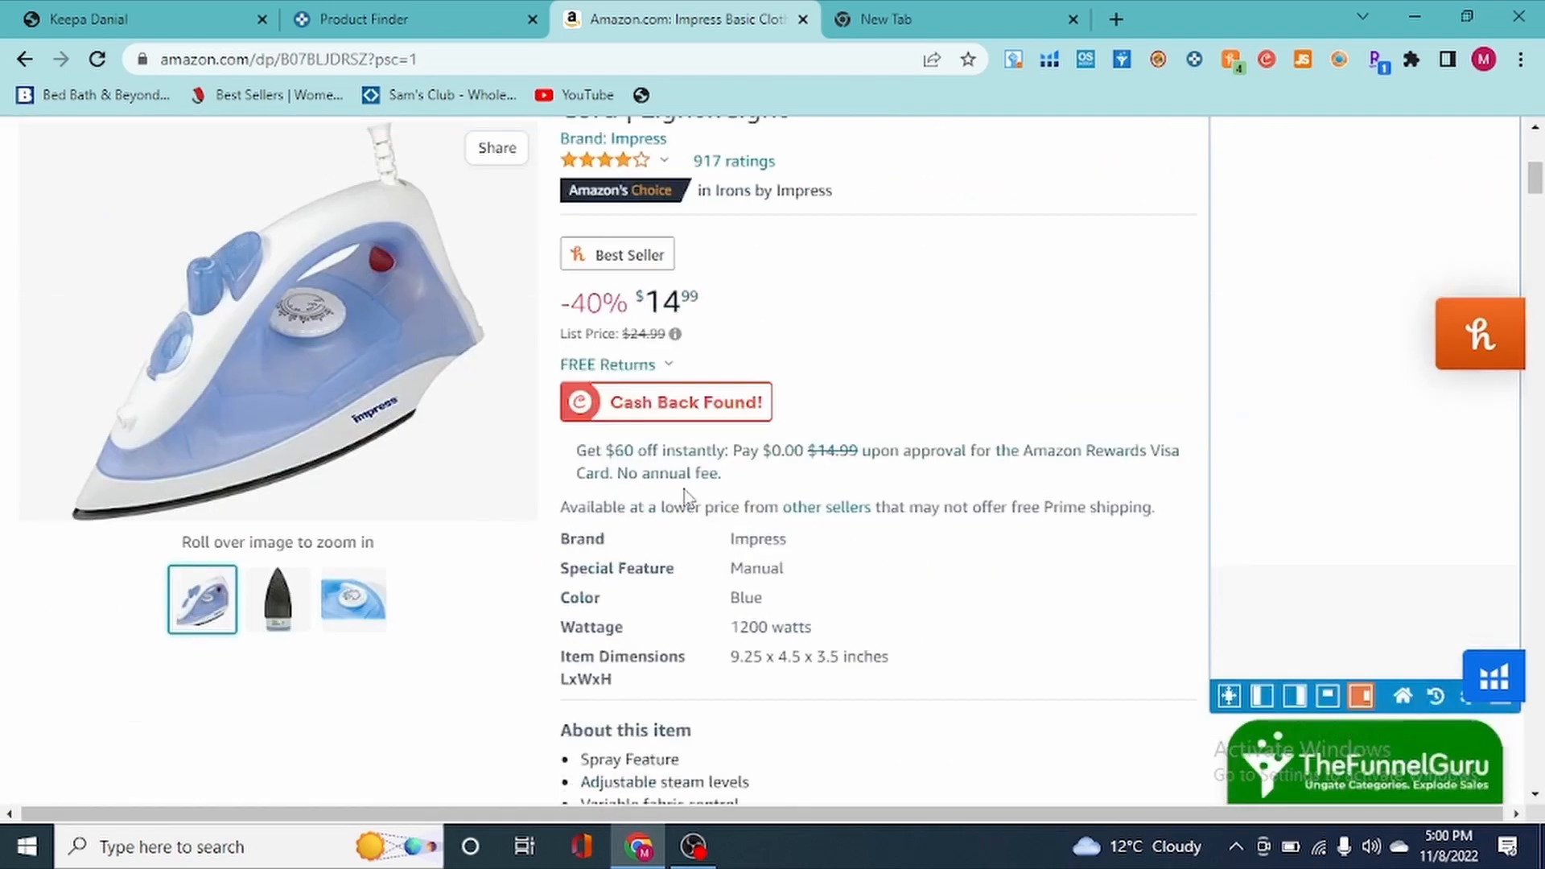
# - Find the brand name in the iron's product details and highlight it
pyautogui.scroll(-3, 877, 494)
pyautogui.scroll(-1, 876, 494)
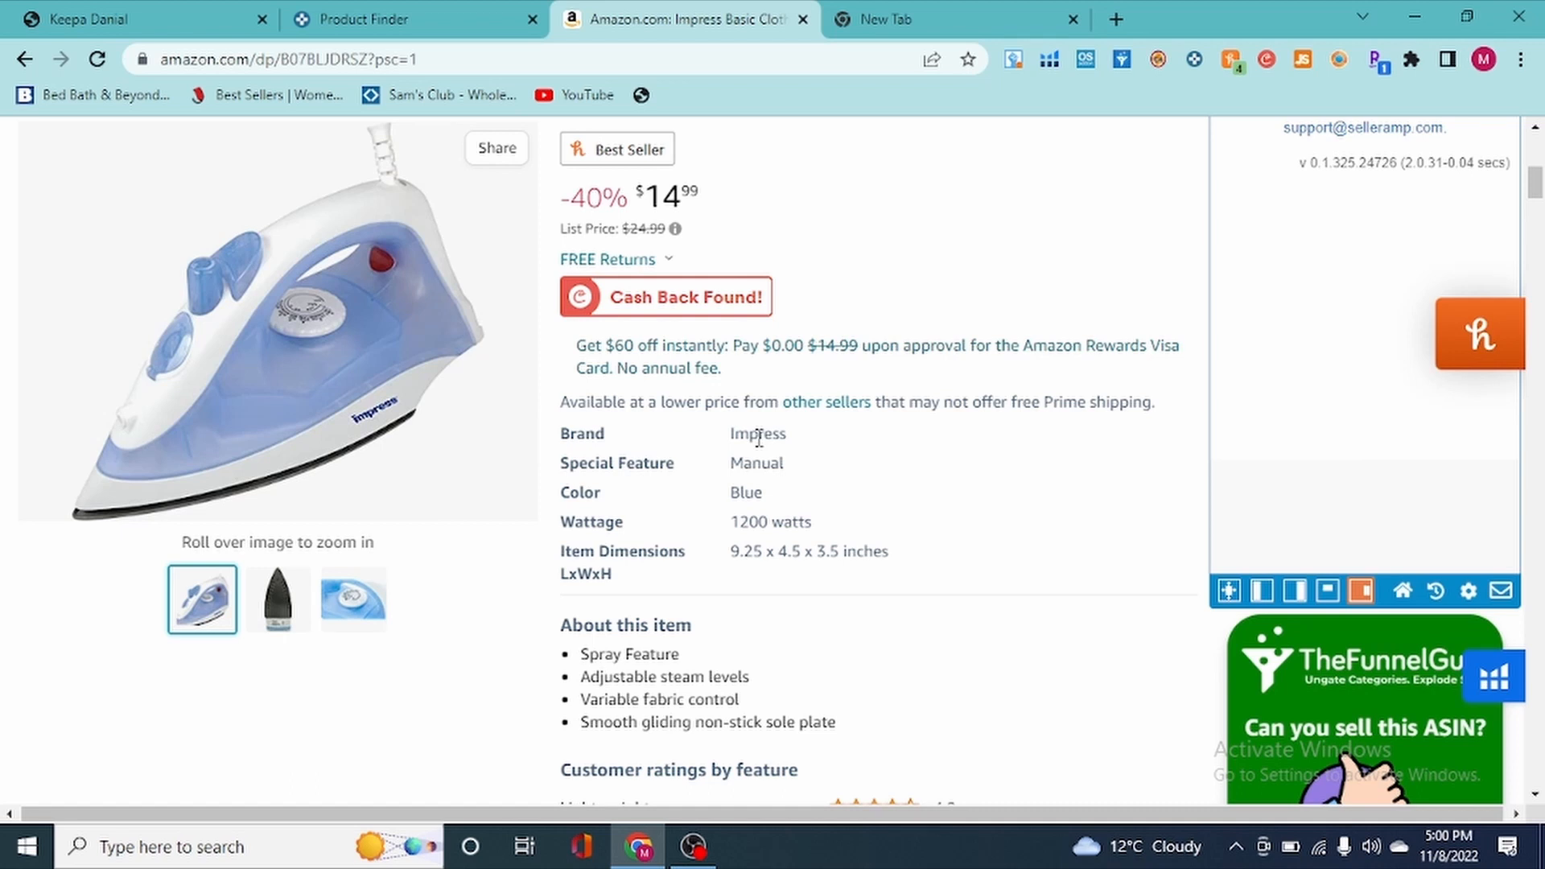
pyautogui.doubleClick(758, 437)
pyautogui.click(758, 437)
pyautogui.doubleClick(759, 438)
pyautogui.scroll(7, 1041, 570)
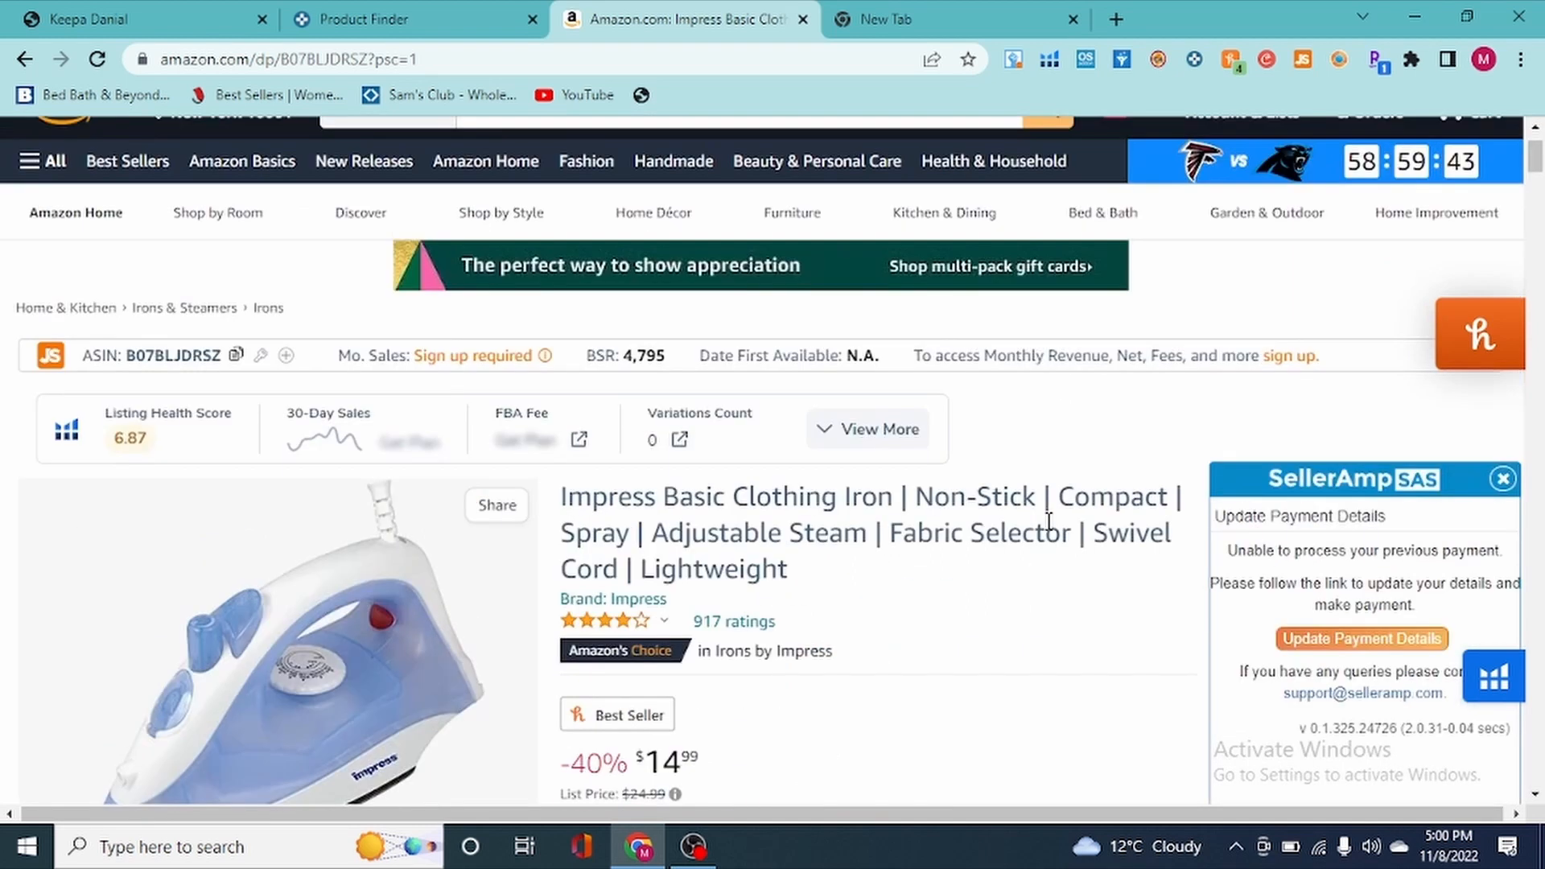
pyautogui.scroll(-4, 604, 392)
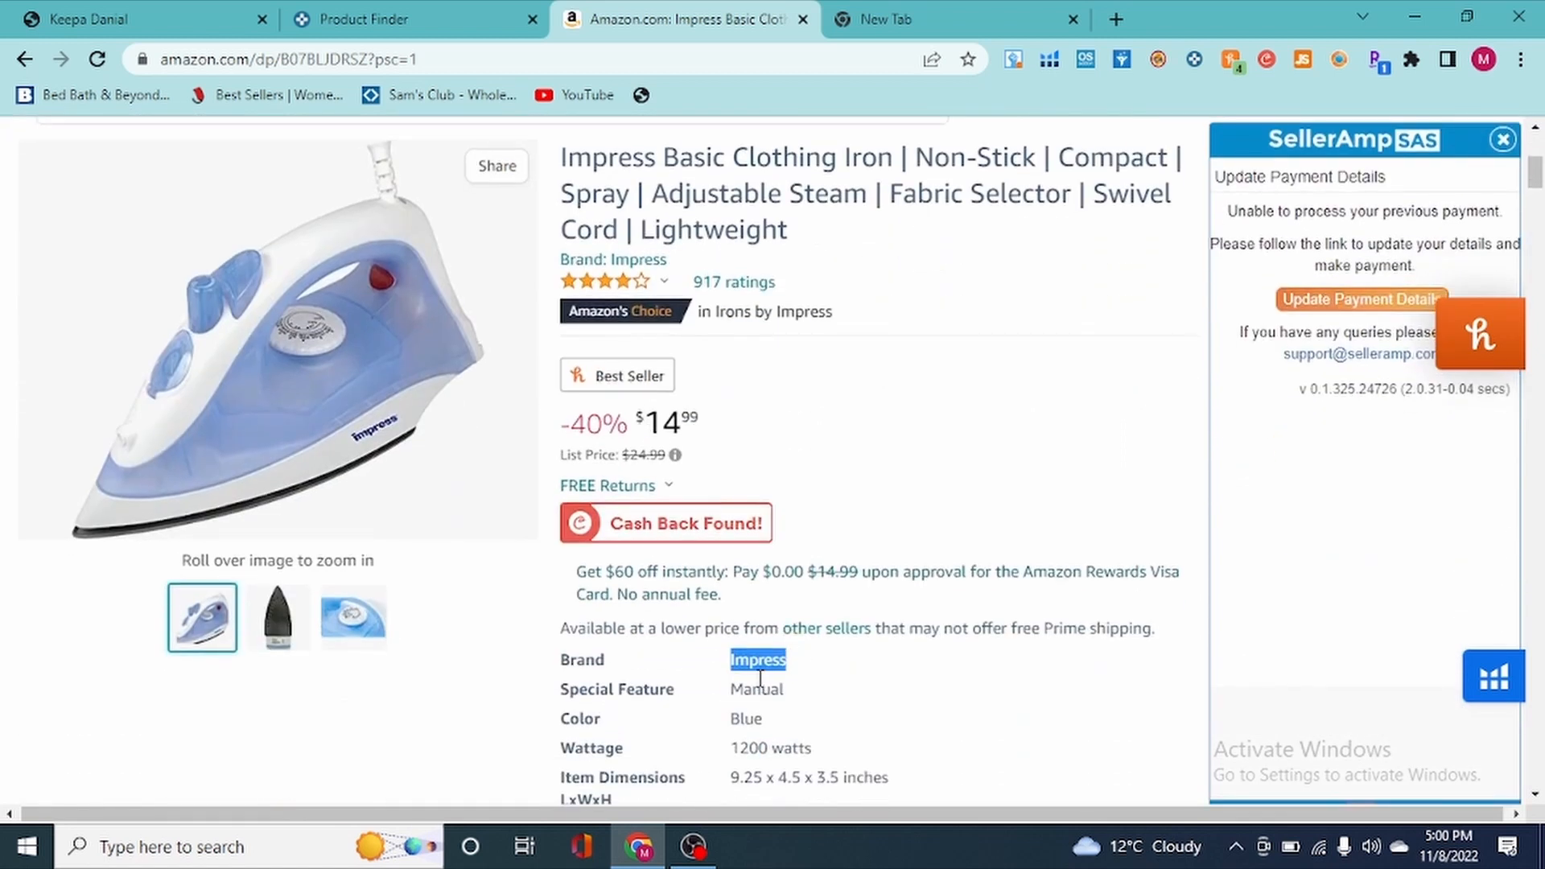
# - Search all Amazon departments for "impress"
pyautogui.scroll(6, 899, 710)
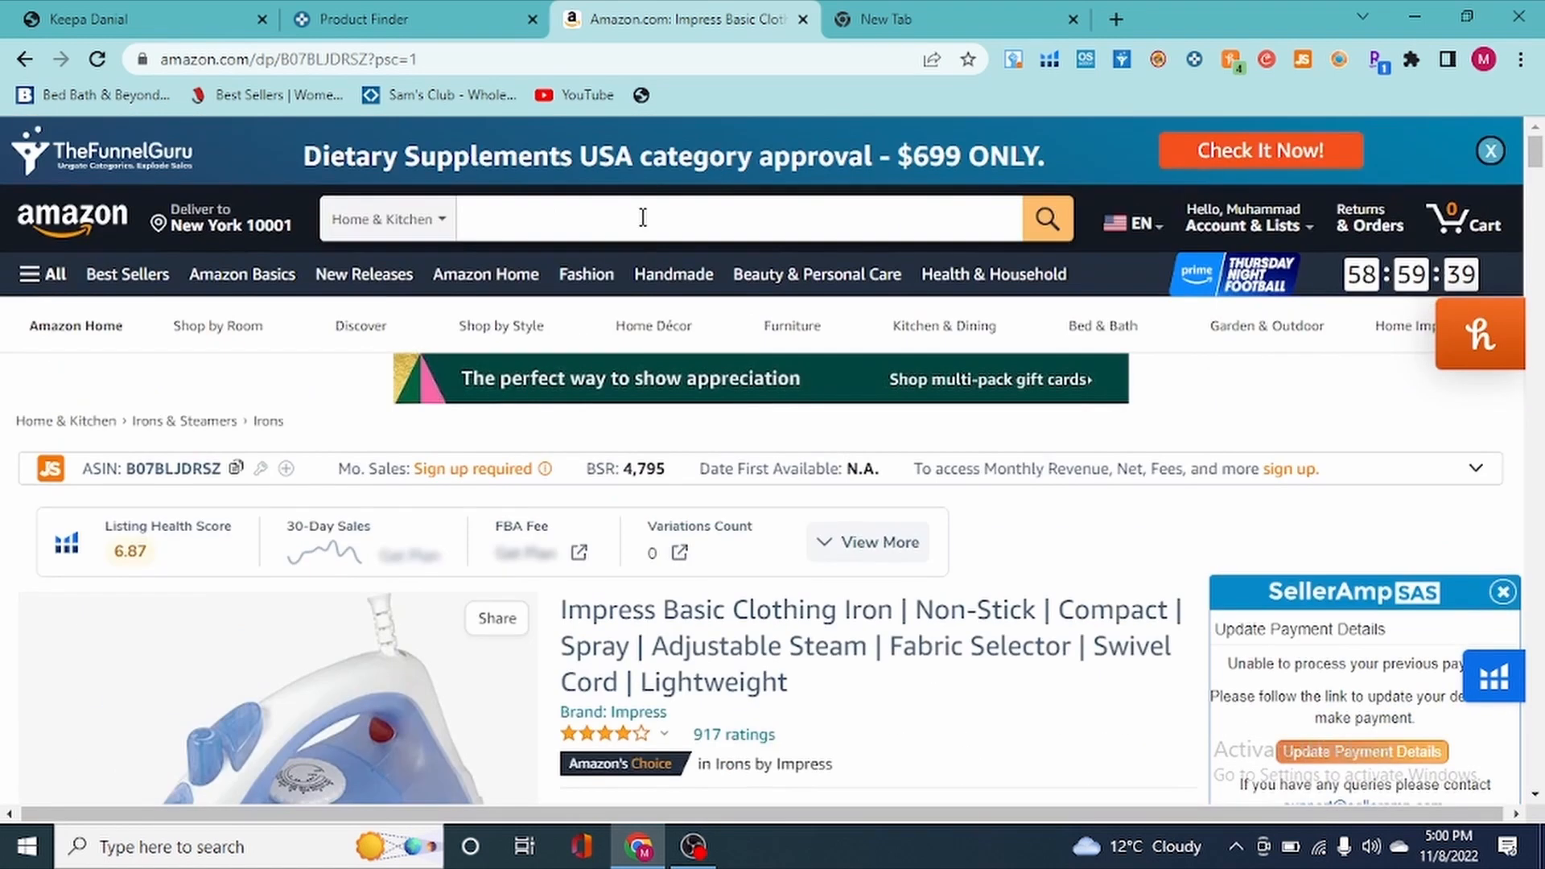
pyautogui.click(646, 224)
pyautogui.click(379, 218)
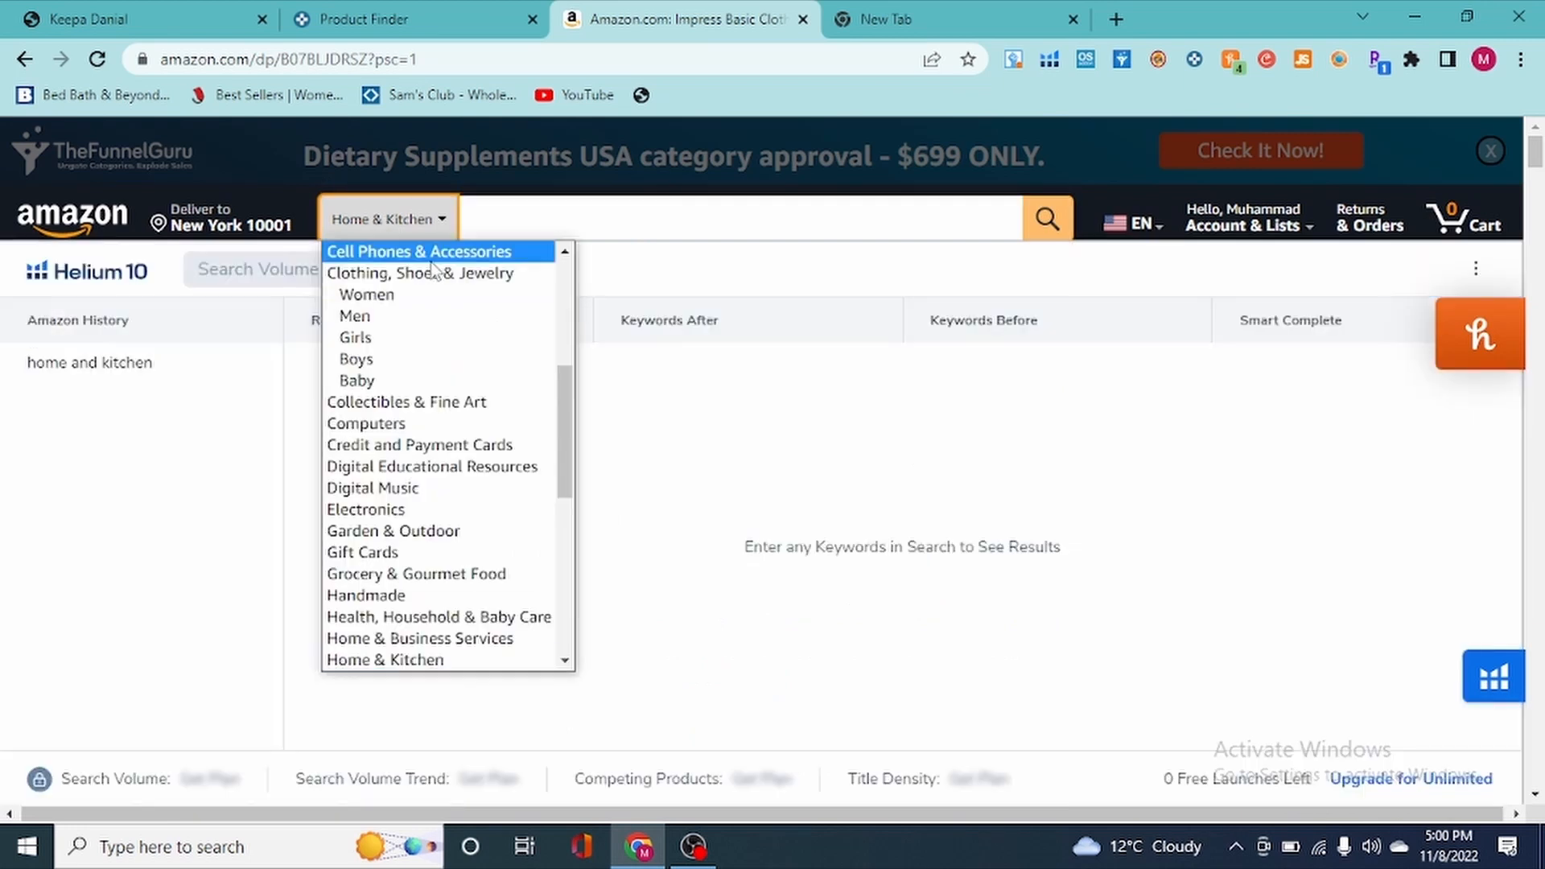
pyautogui.scroll(4, 448, 326)
pyautogui.click(439, 251)
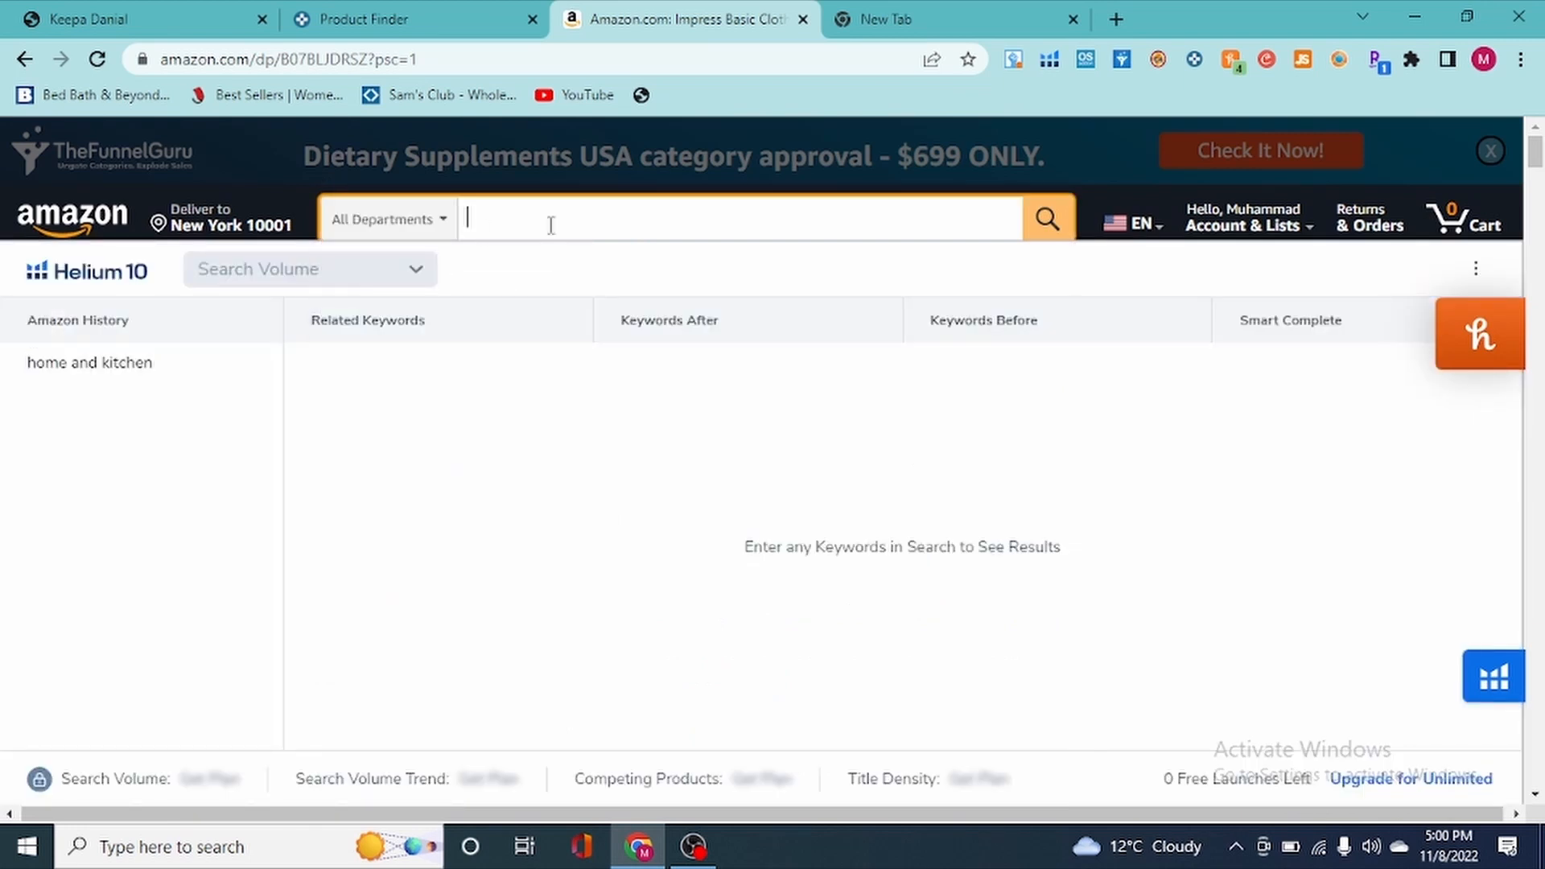
pyautogui.write('impress')
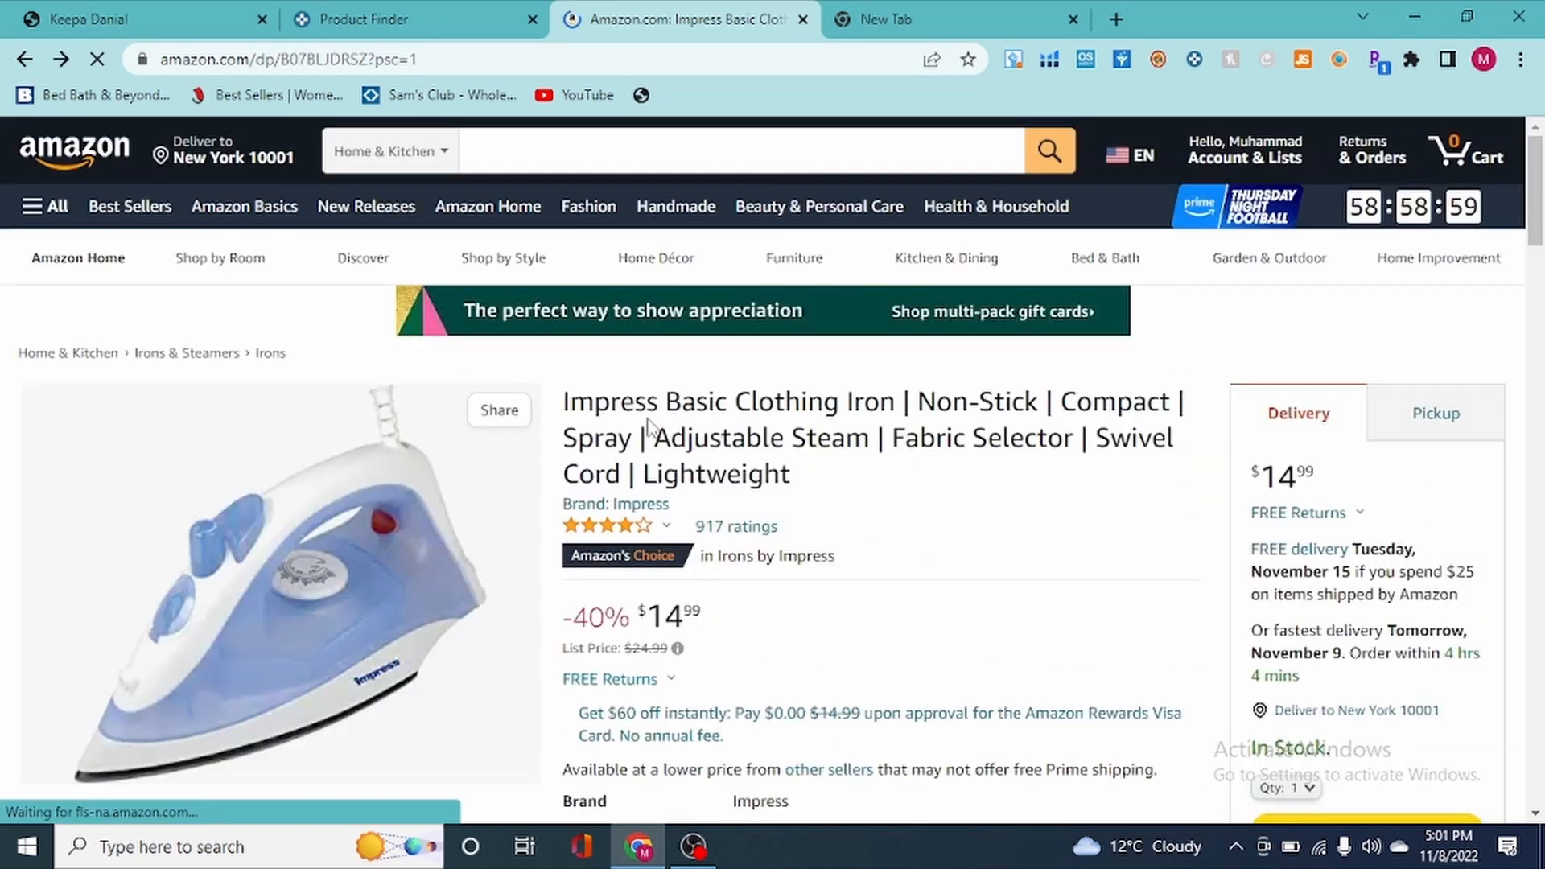
# - Open the brand listings linked from the iron's product page and look through the first products' prices, sellers and sales ranks
pyautogui.scroll(-3, 857, 466)
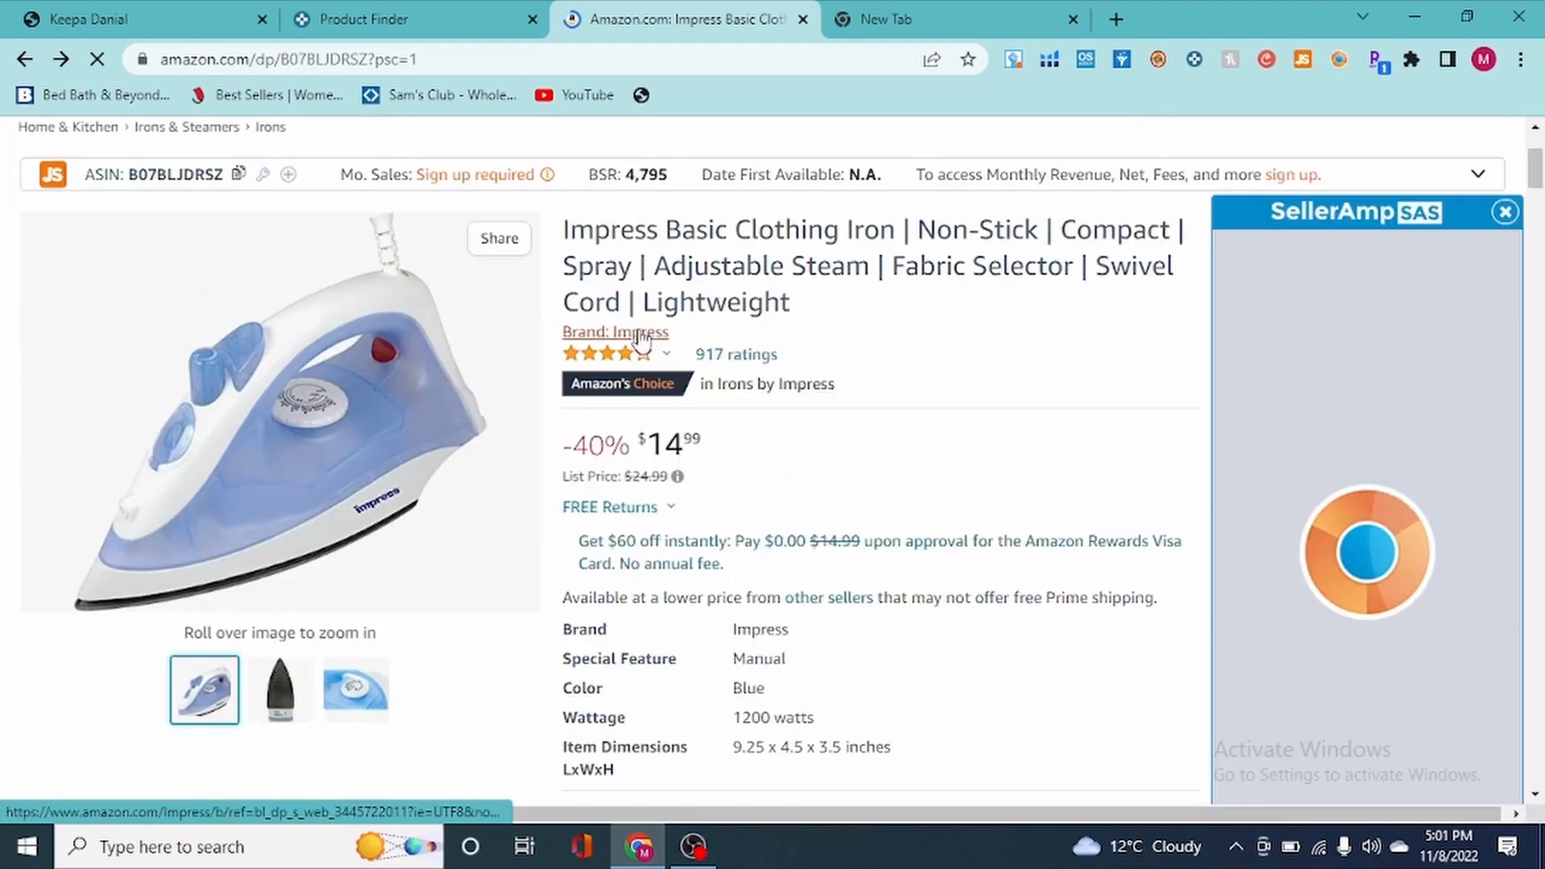
pyautogui.click(640, 333)
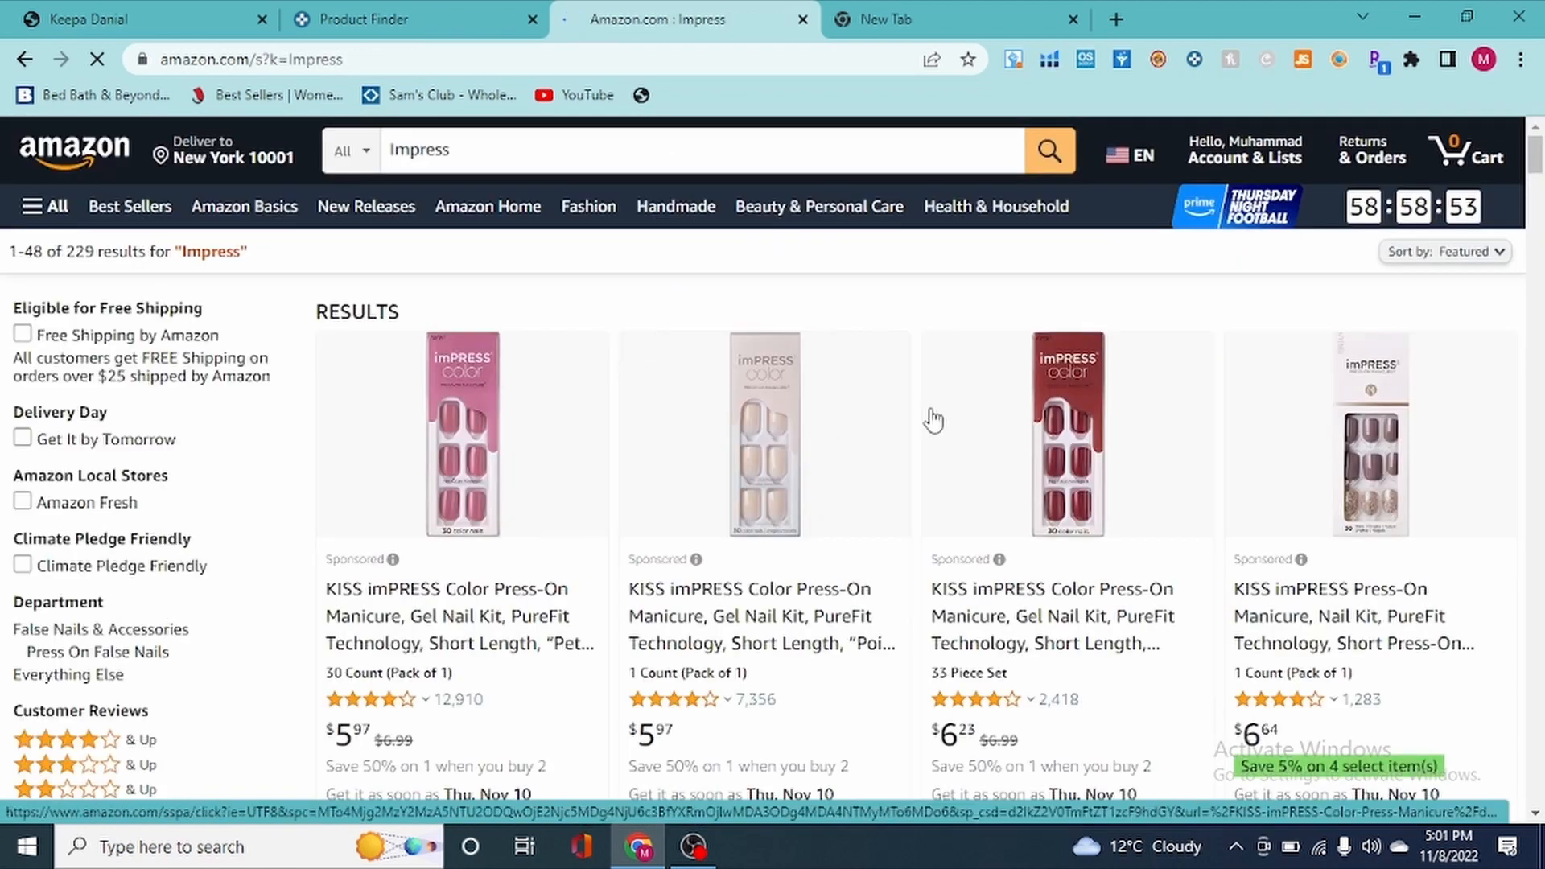
pyautogui.scroll(-8, 899, 419)
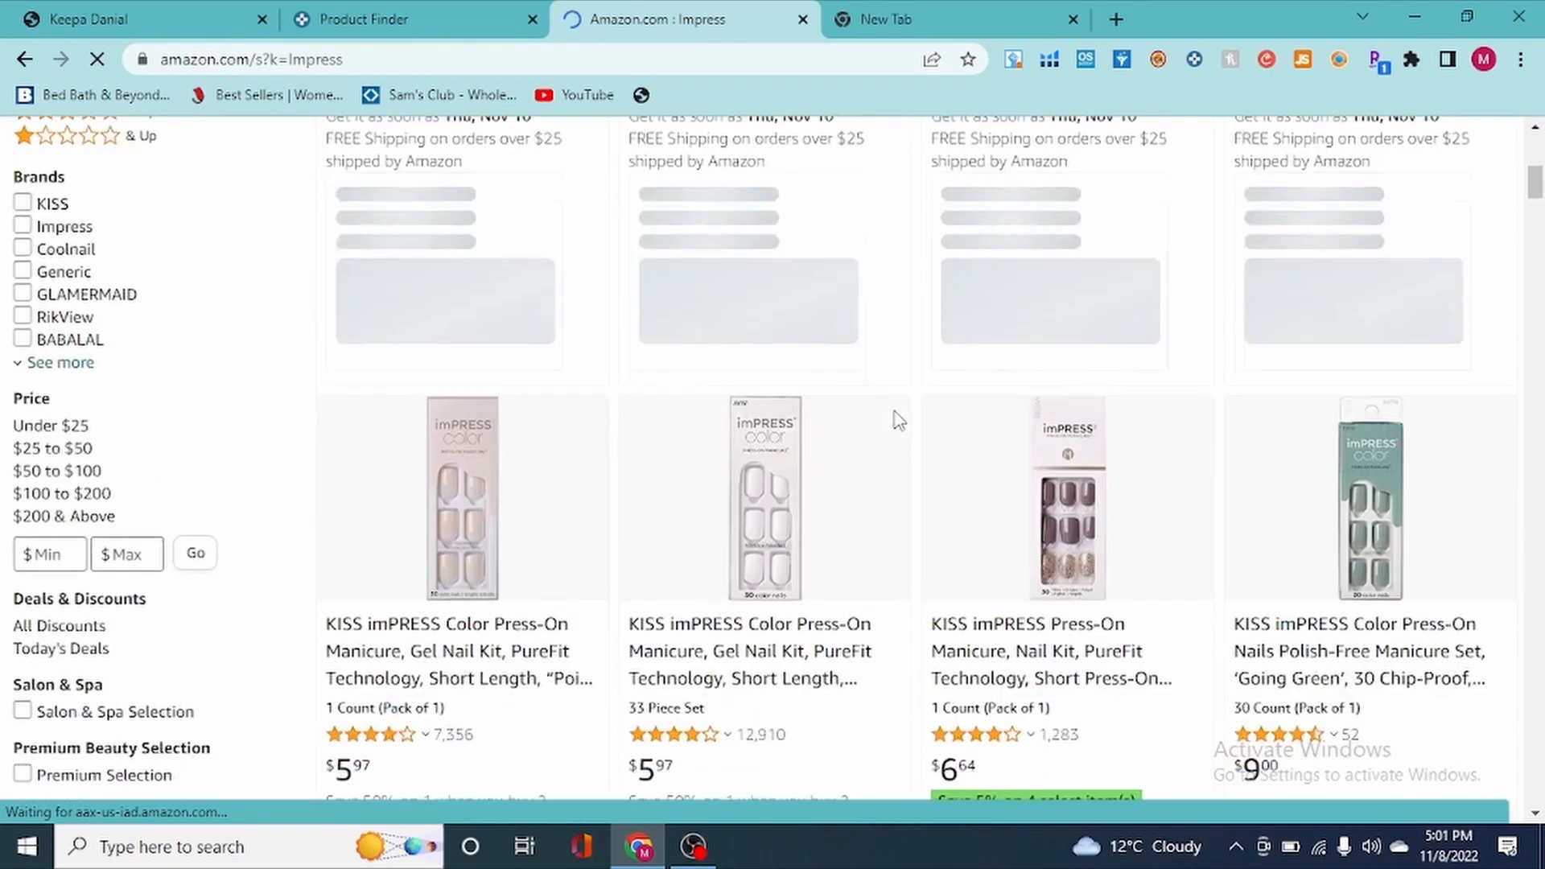
pyautogui.scroll(-7, 414, 697)
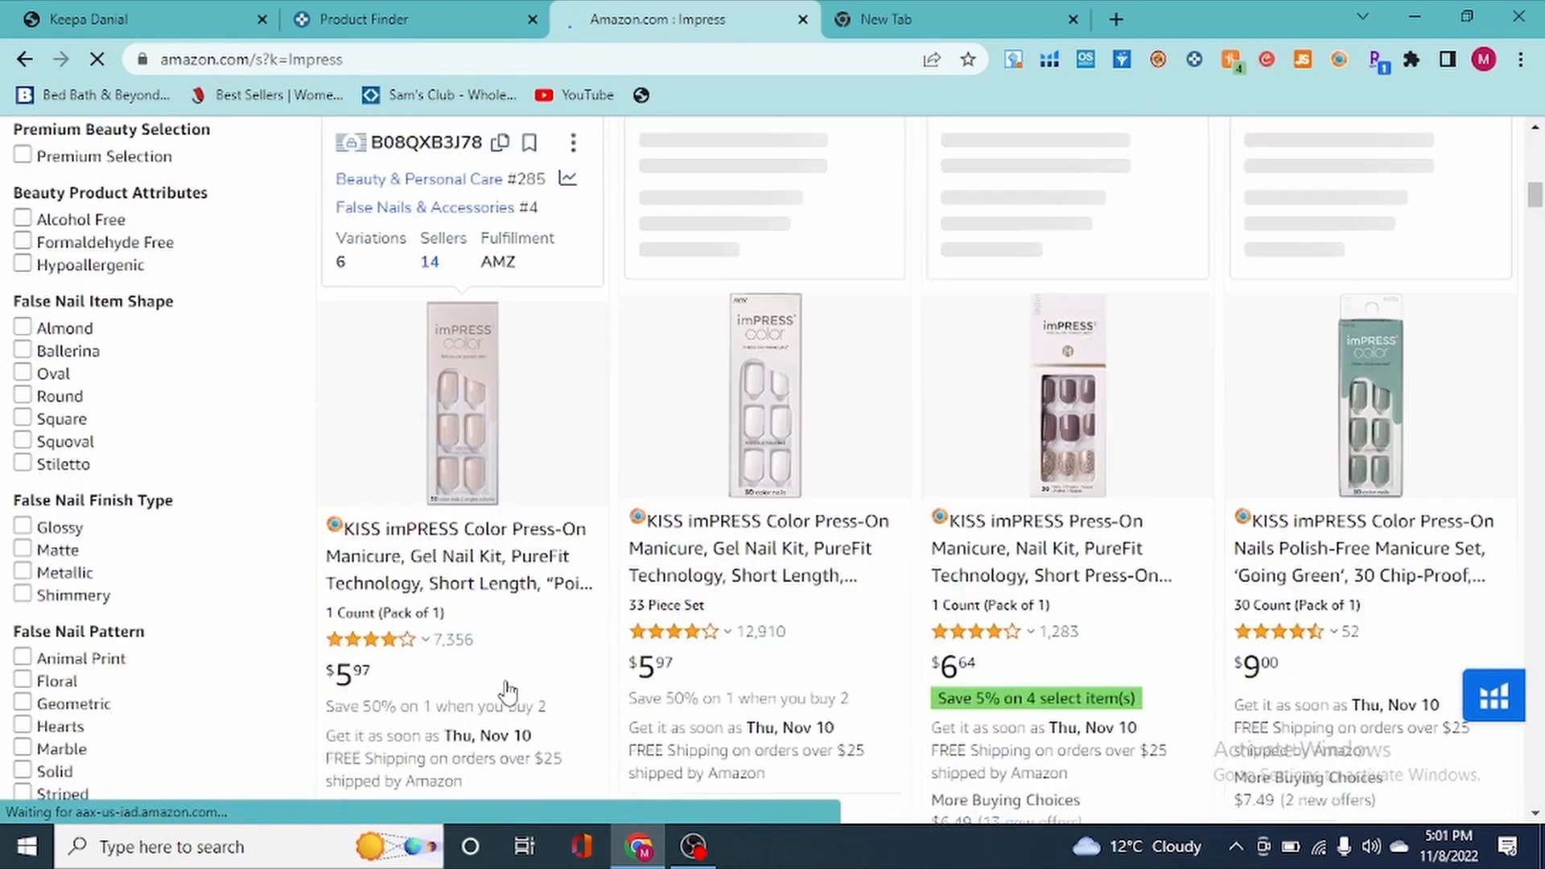
pyautogui.scroll(-2, 804, 548)
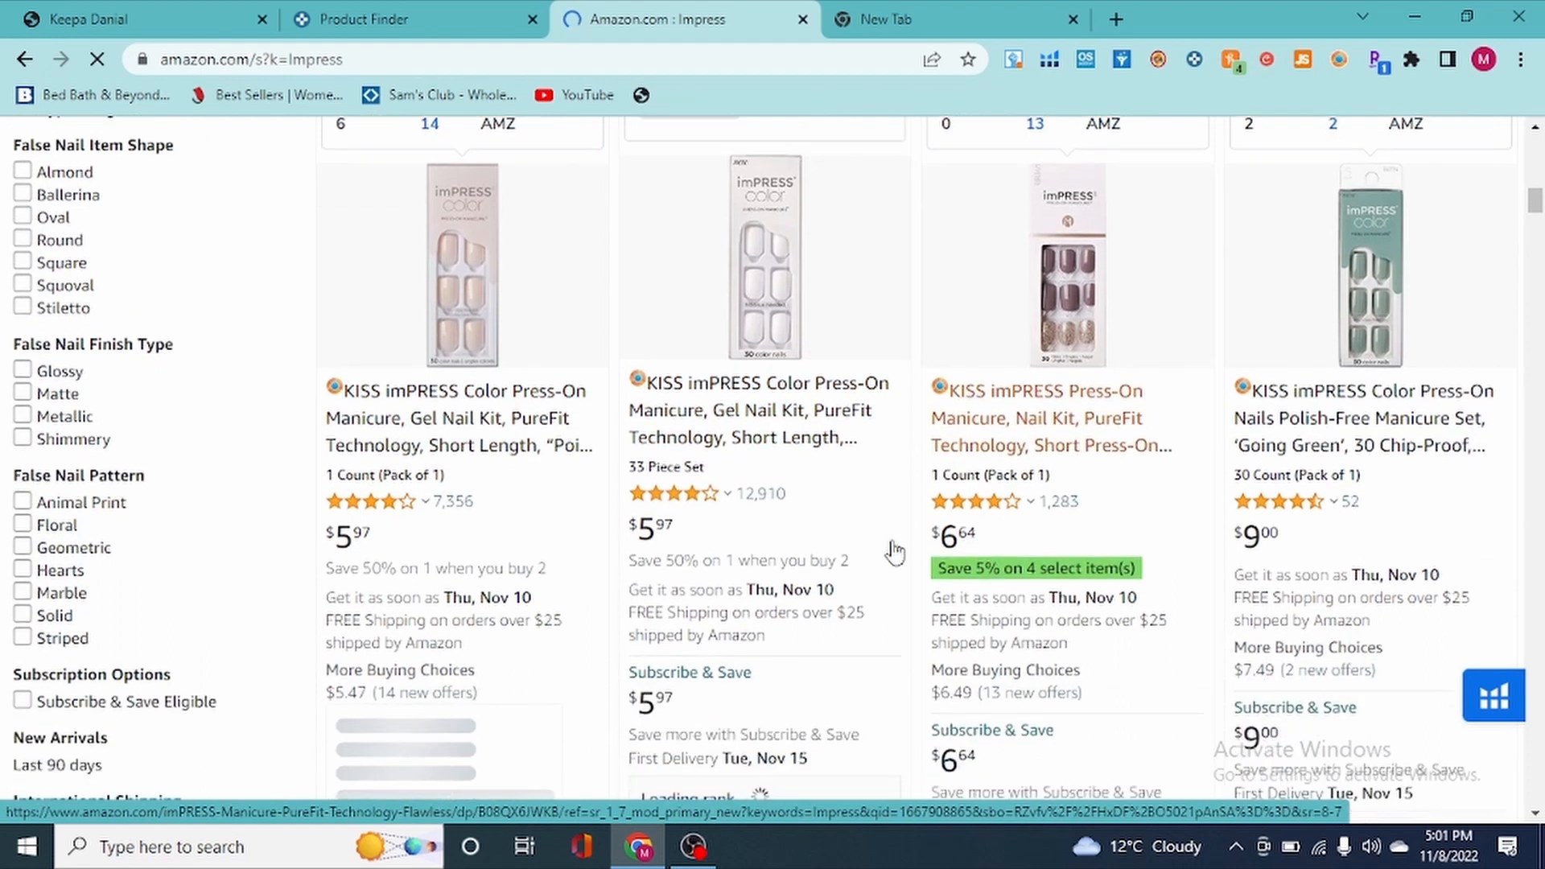
pyautogui.scroll(2, 619, 492)
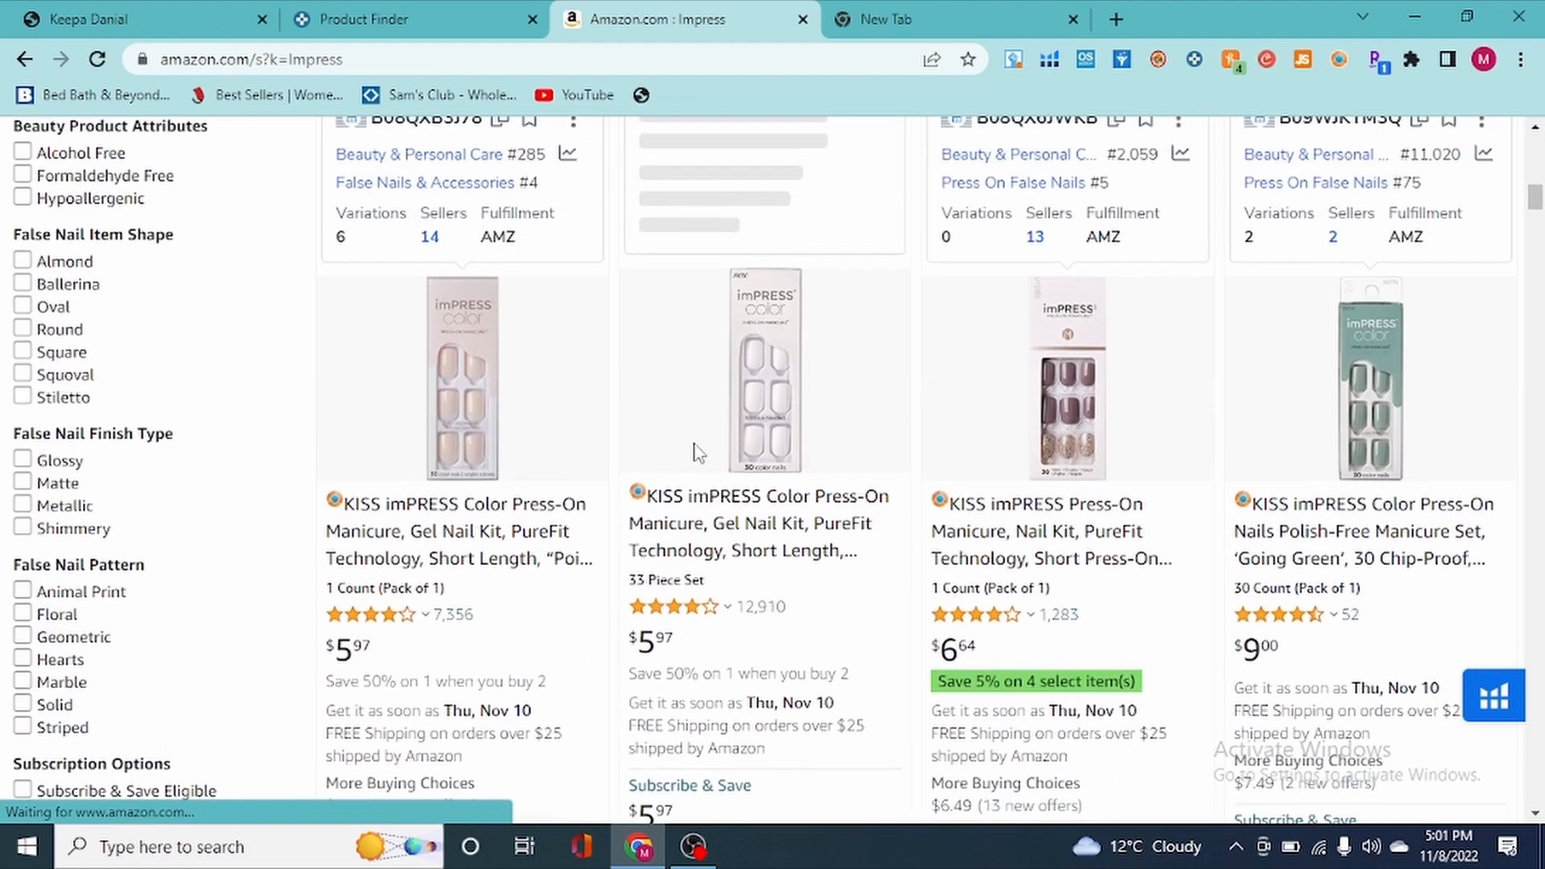
pyautogui.scroll(1, 1158, 510)
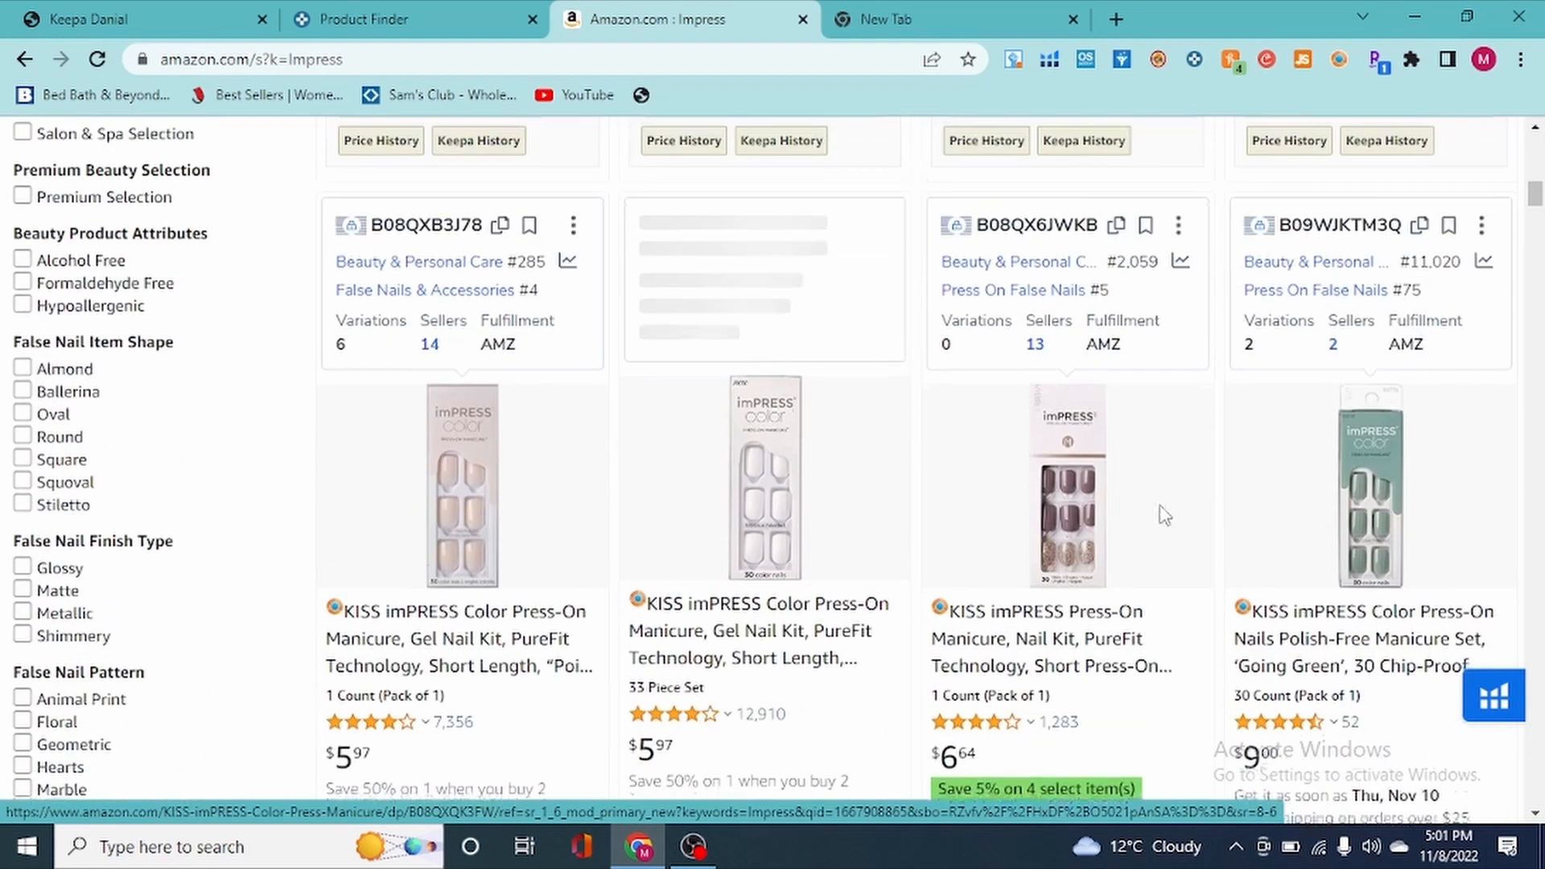
# - Check the total number of results for the Impress brand and browse further through its listings
pyautogui.scroll(-9, 1227, 493)
pyautogui.scroll(10, 1227, 493)
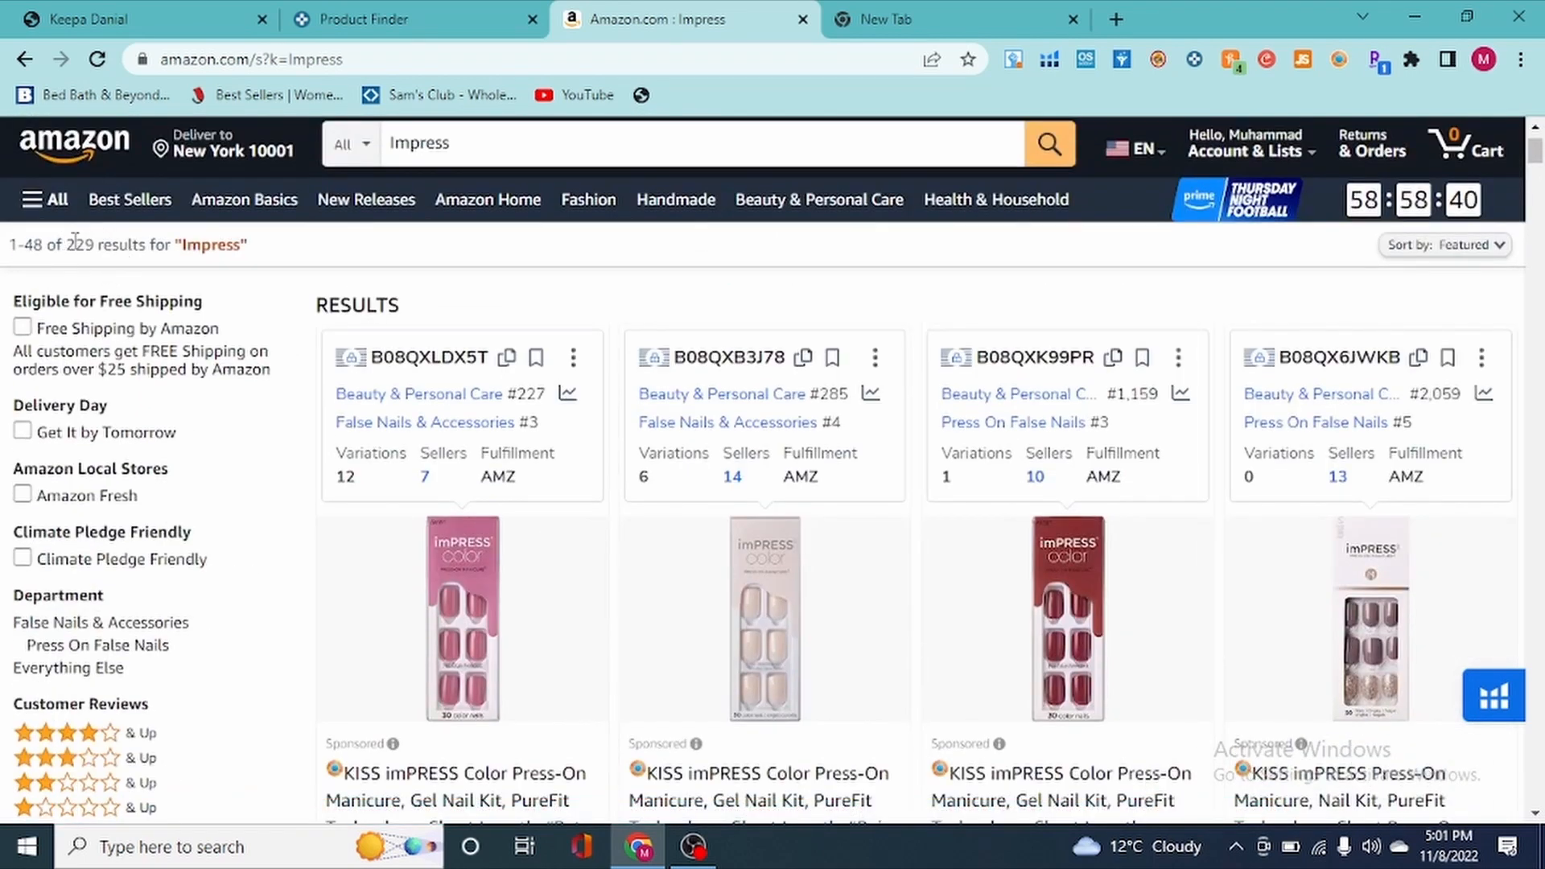
pyautogui.doubleClick(74, 239)
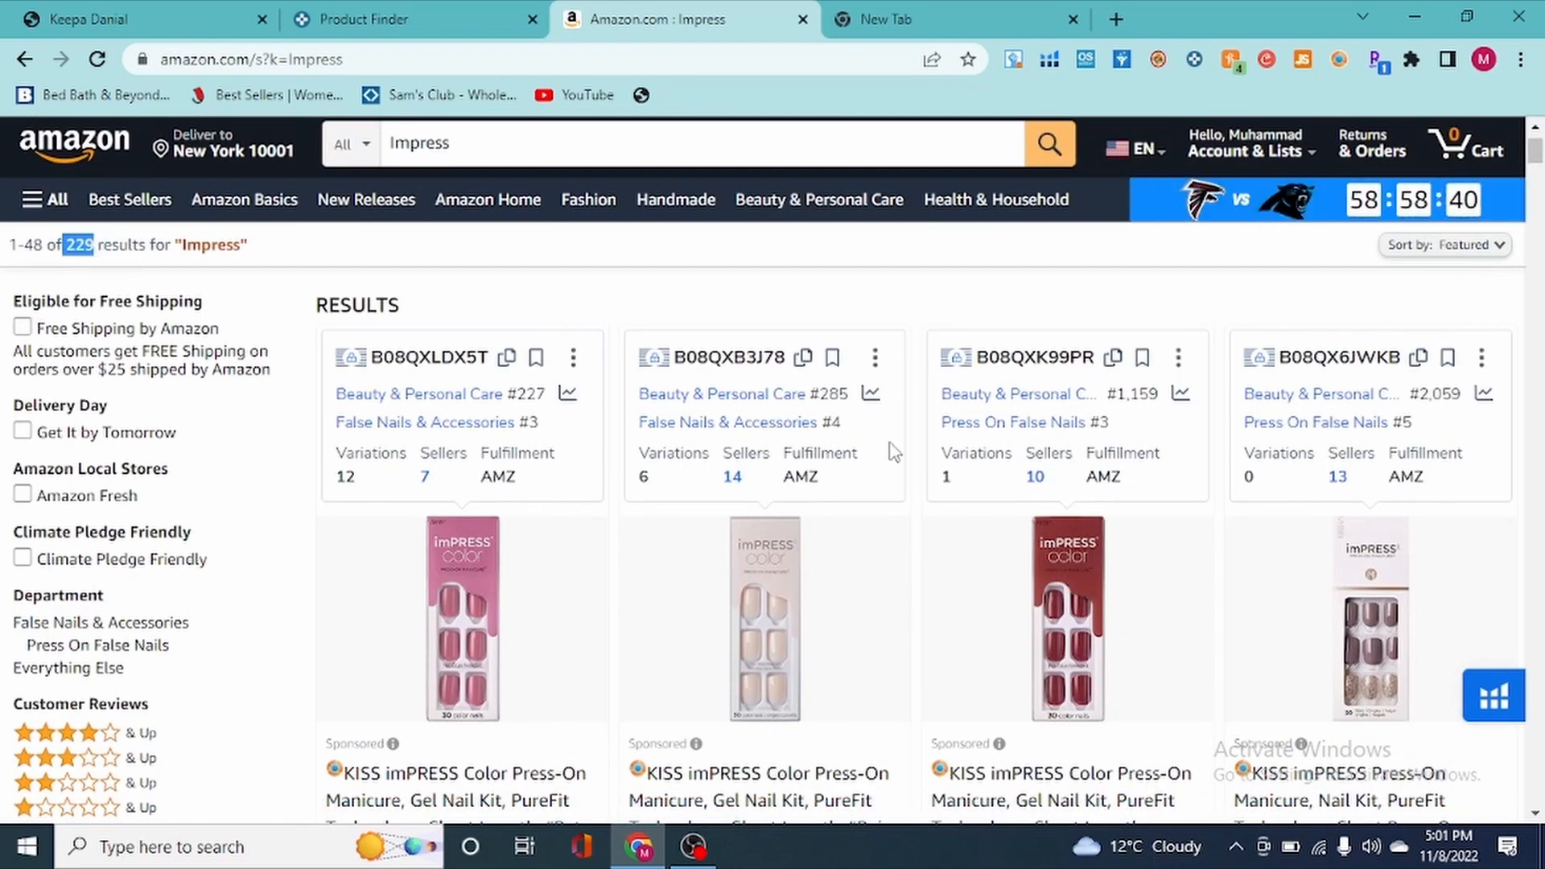
pyautogui.scroll(-15, 909, 515)
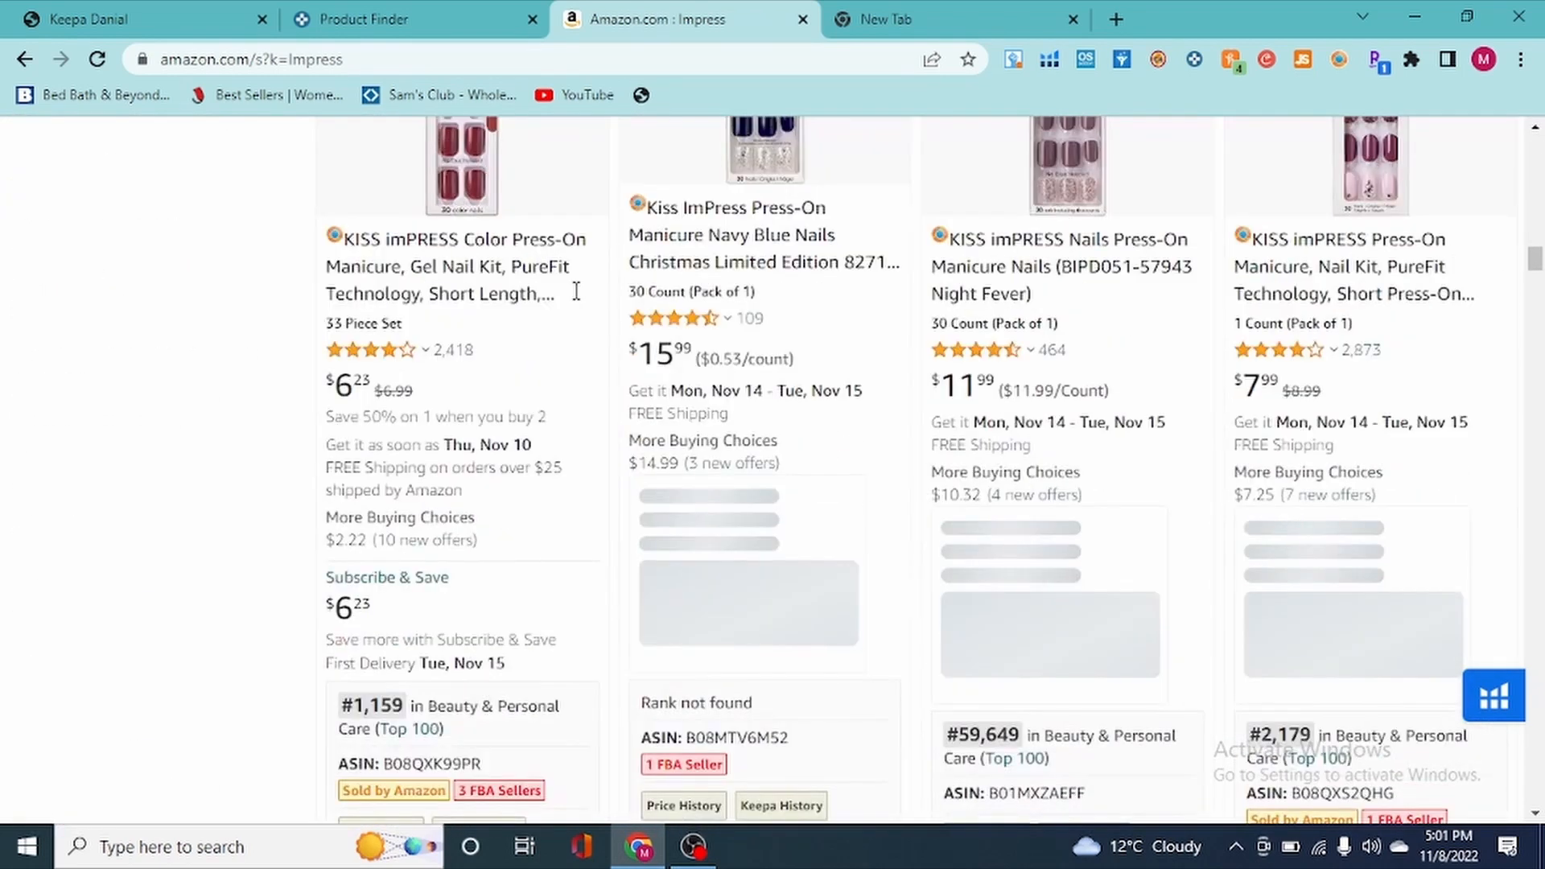
# - Browse the Impress results down to the editorial recommendations, comparing the nail kits' prices, sales ranks, seller counts and offers
pyautogui.scroll(4, 909, 515)
pyautogui.moveTo(763, 363)
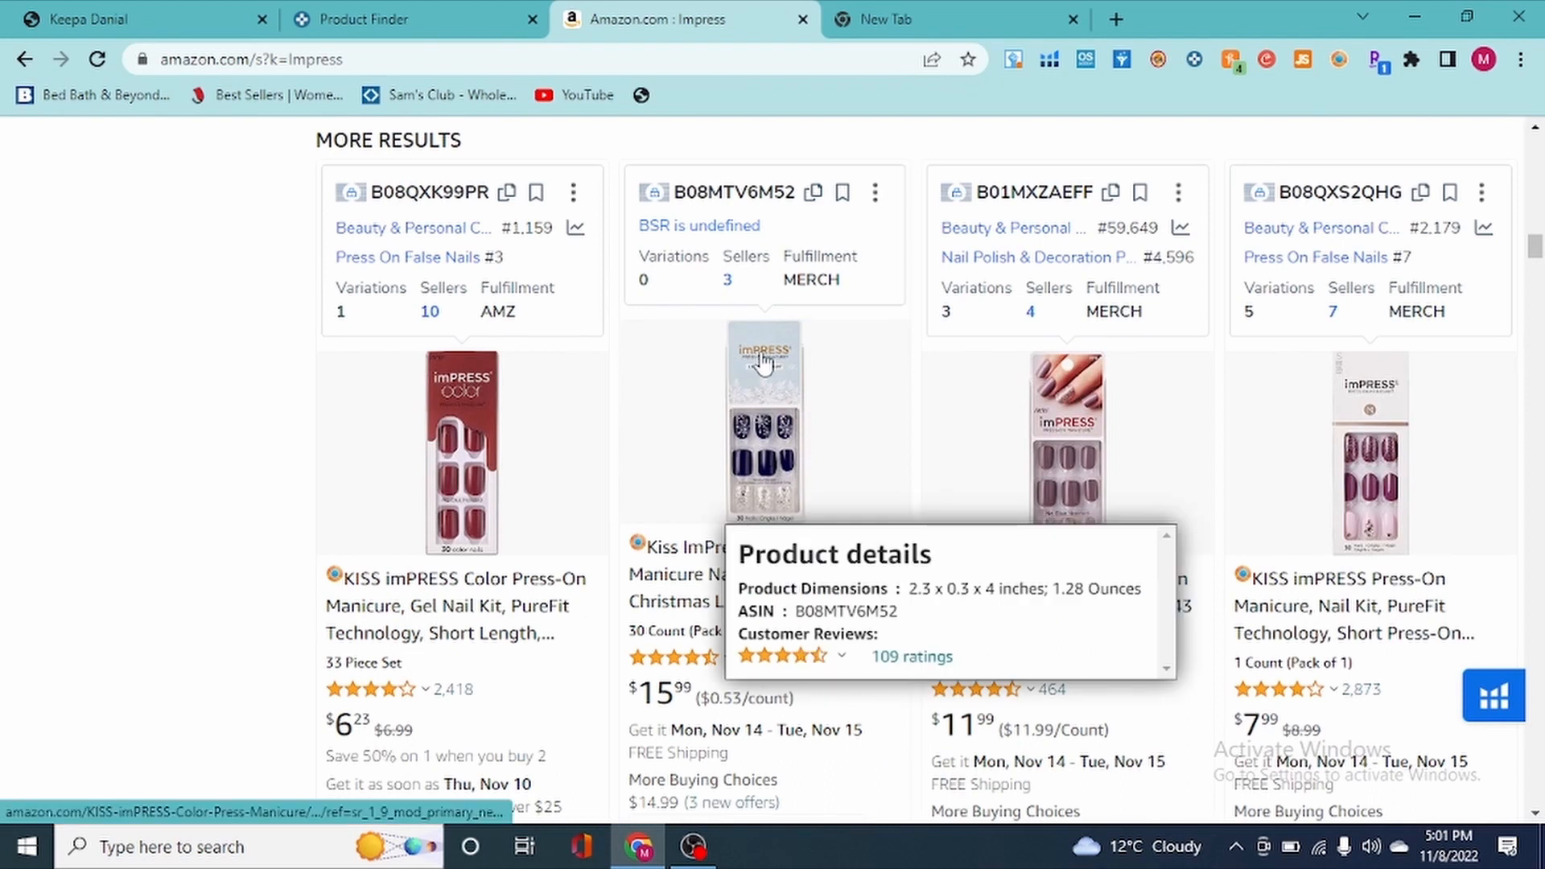
pyautogui.scroll(-12, 1059, 427)
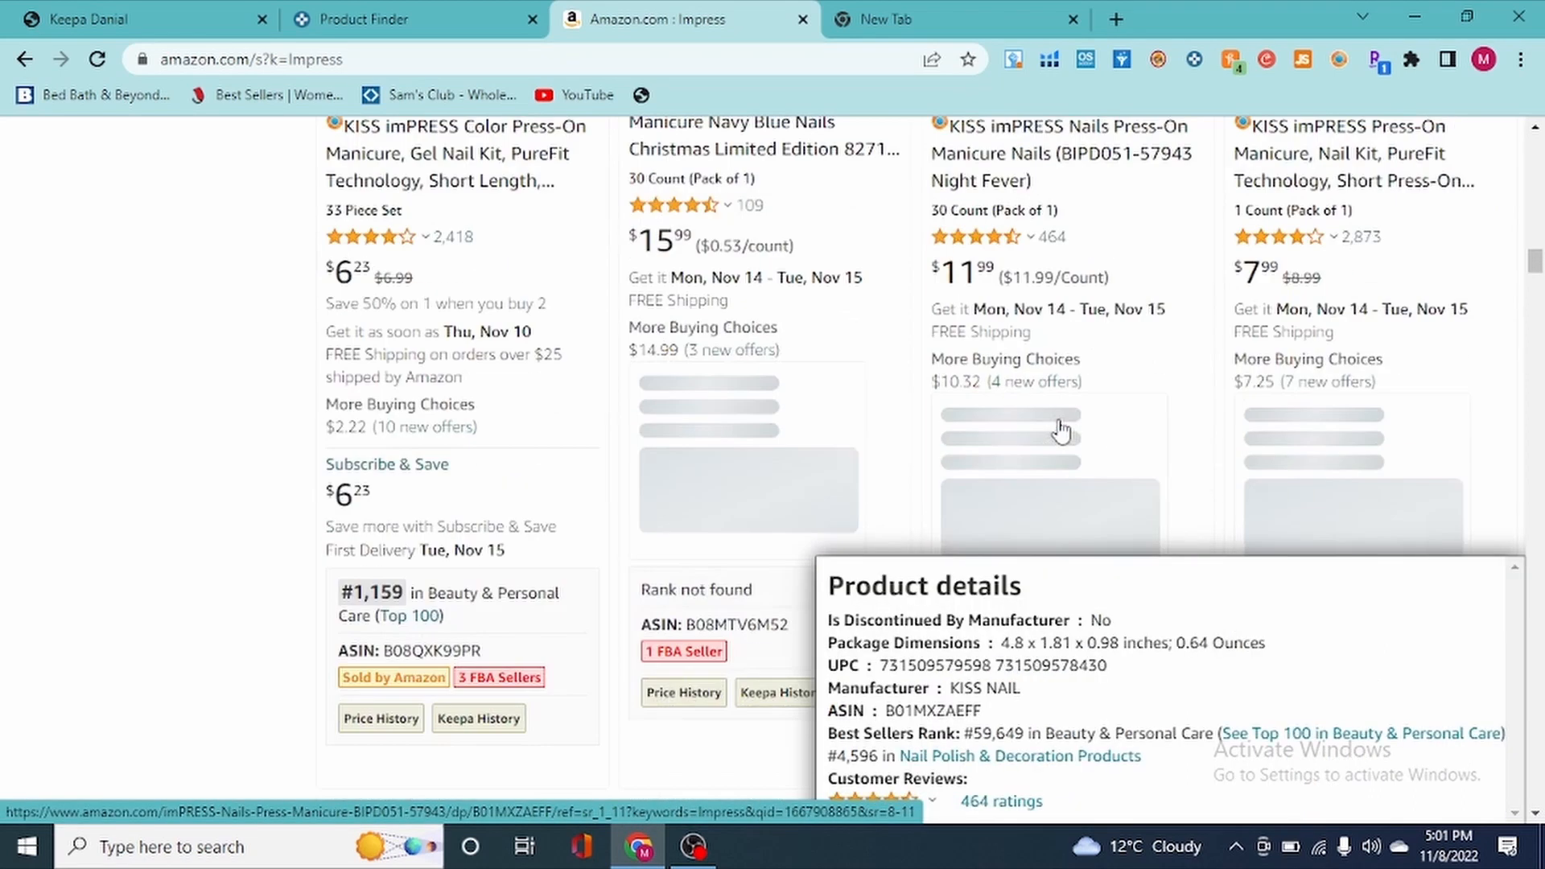
pyautogui.scroll(-10, 1059, 430)
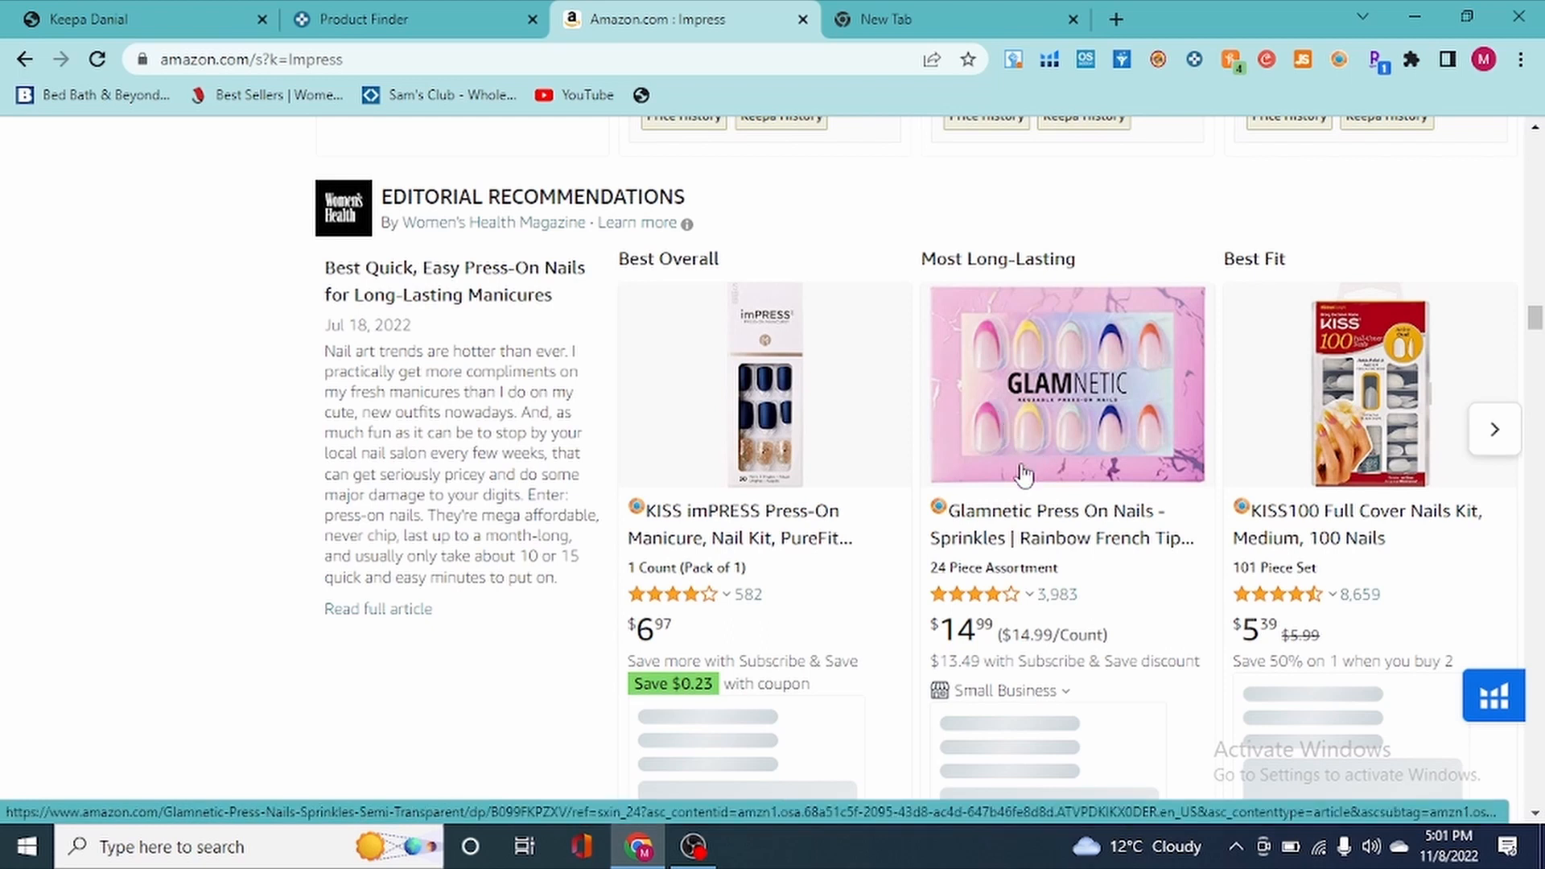
pyautogui.scroll(10, 1023, 475)
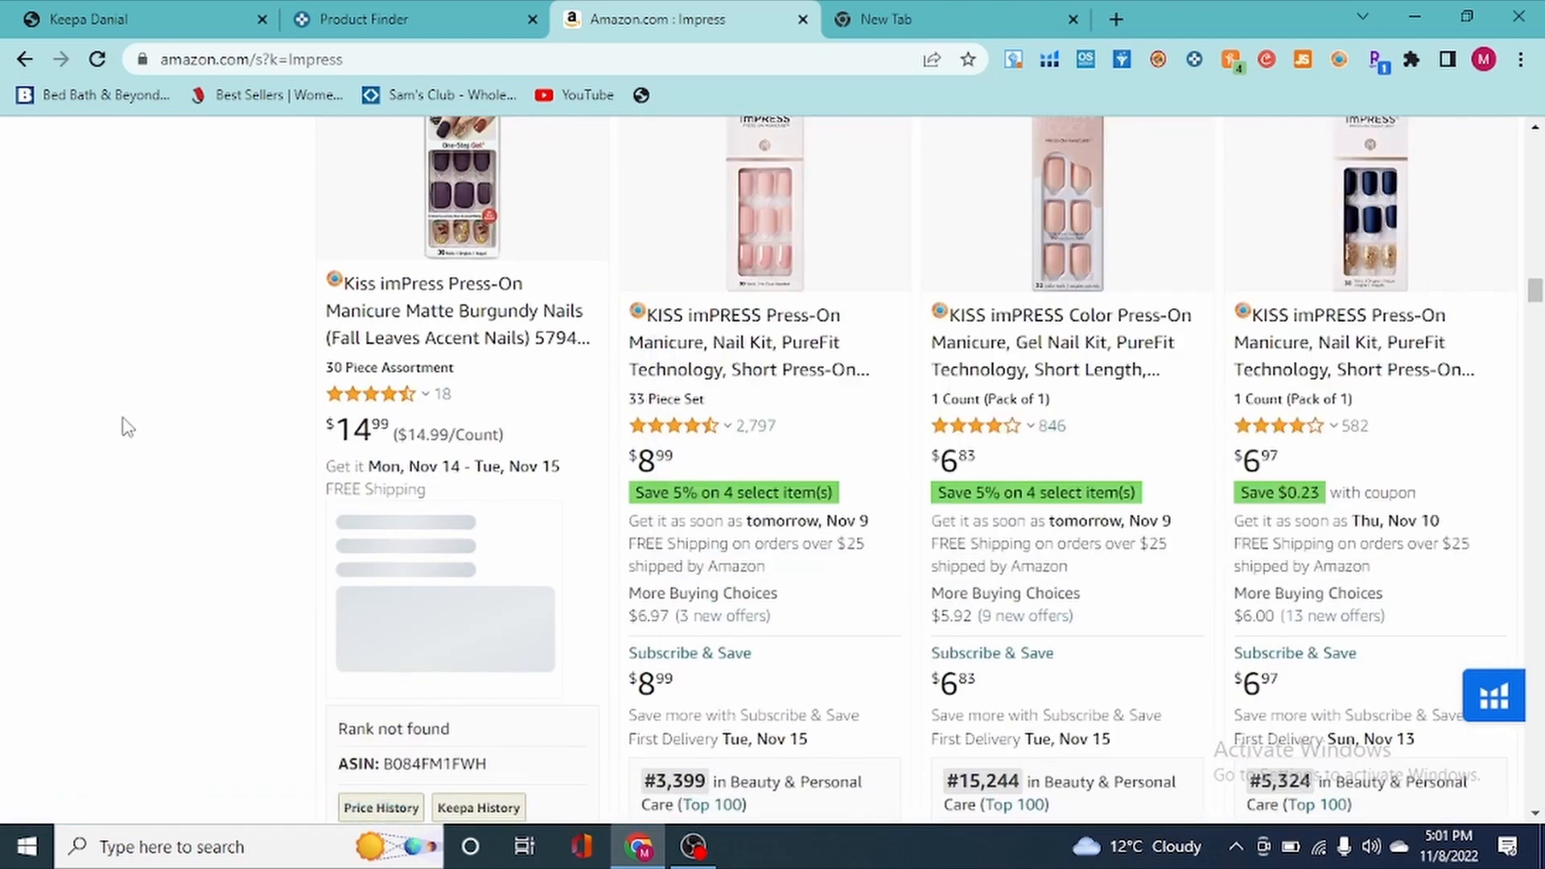
pyautogui.scroll(4, 234, 426)
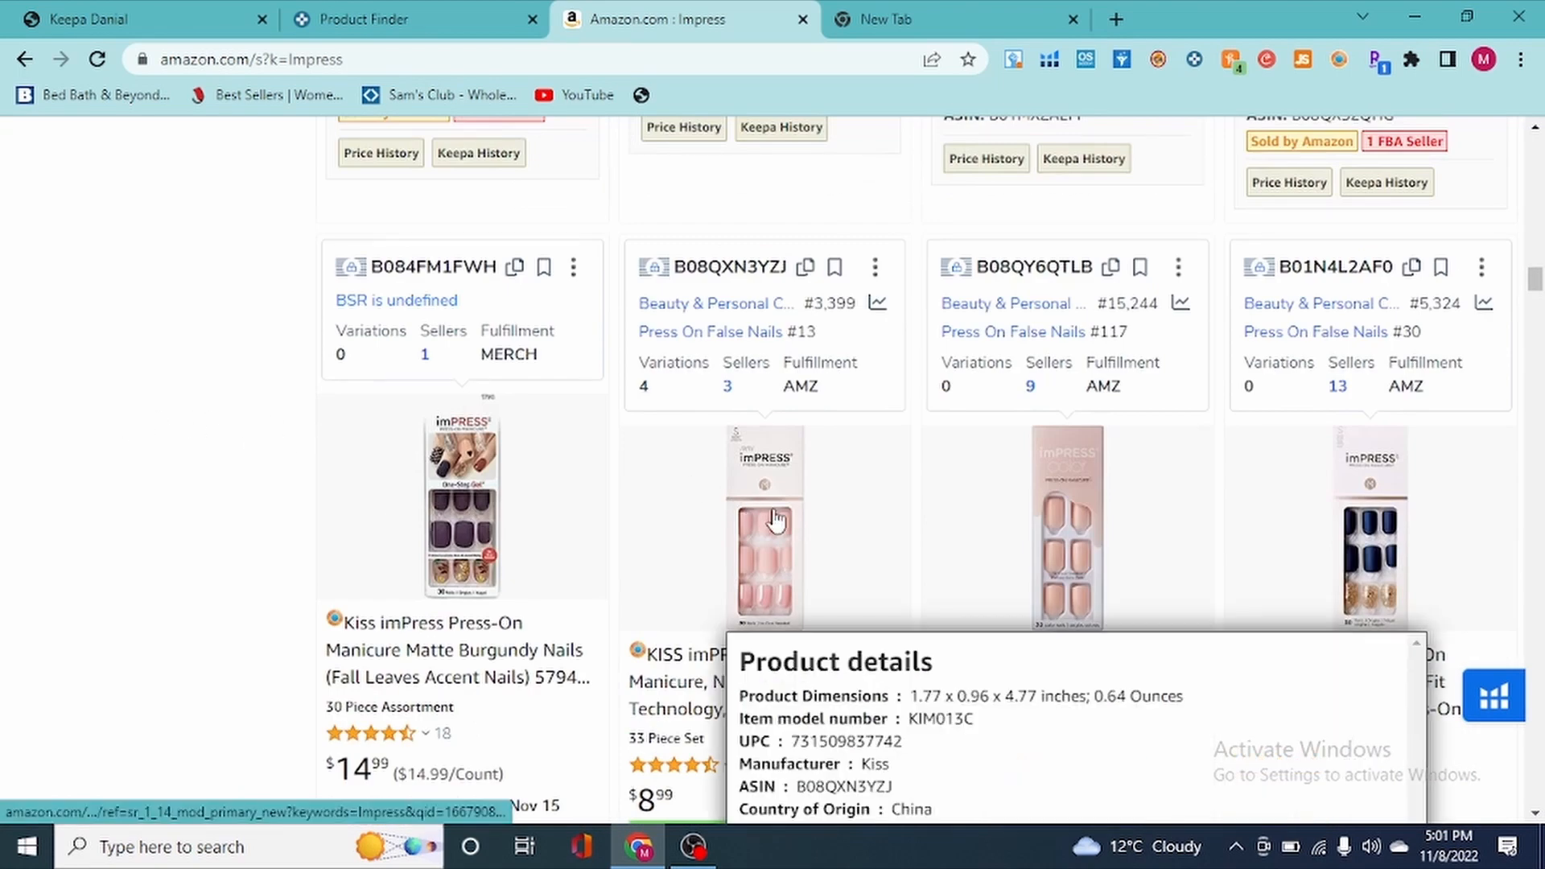
pyautogui.scroll(-10, 768, 515)
pyautogui.scroll(10, 775, 521)
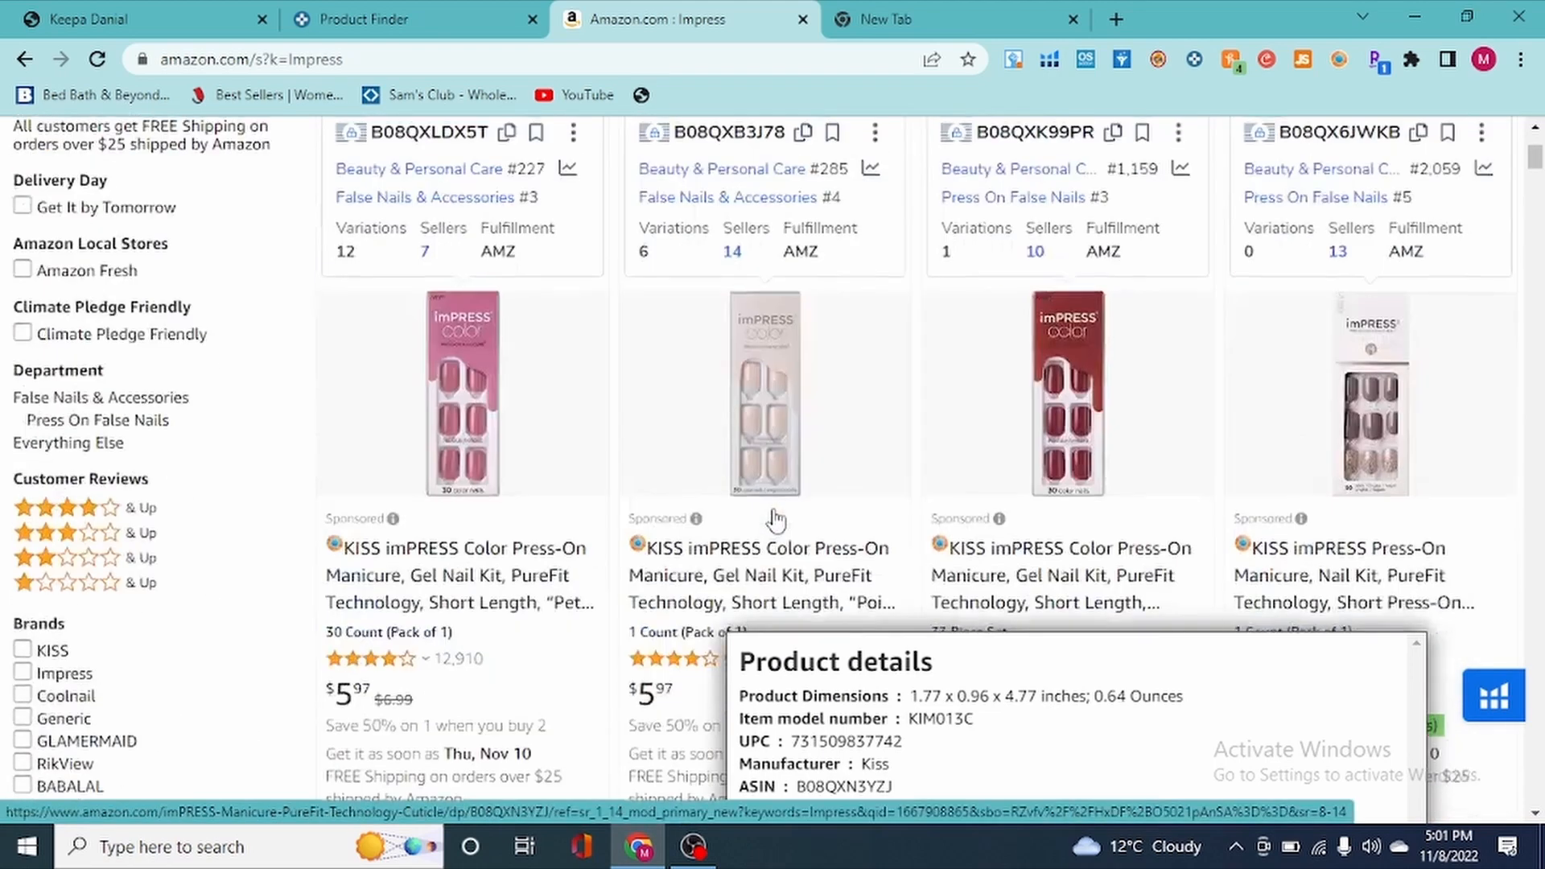
# - Check the fulfillment type shown for the first two rows of Impress results, highlighting the value on the top listings
pyautogui.scroll(-4, 552, 524)
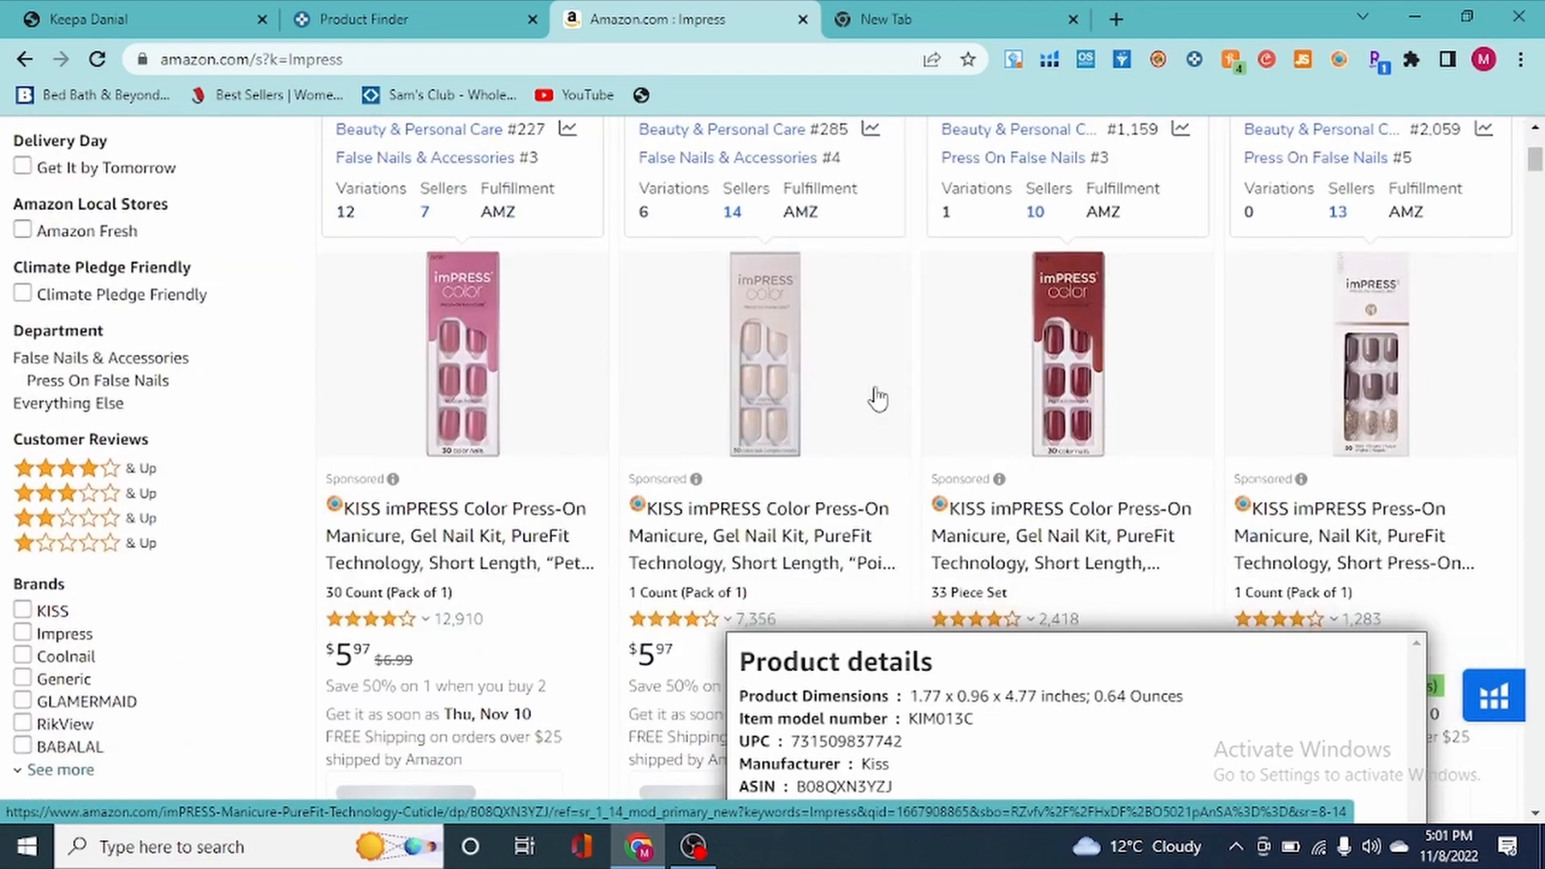
pyautogui.scroll(-4, 488, 217)
pyautogui.scroll(7, 466, 402)
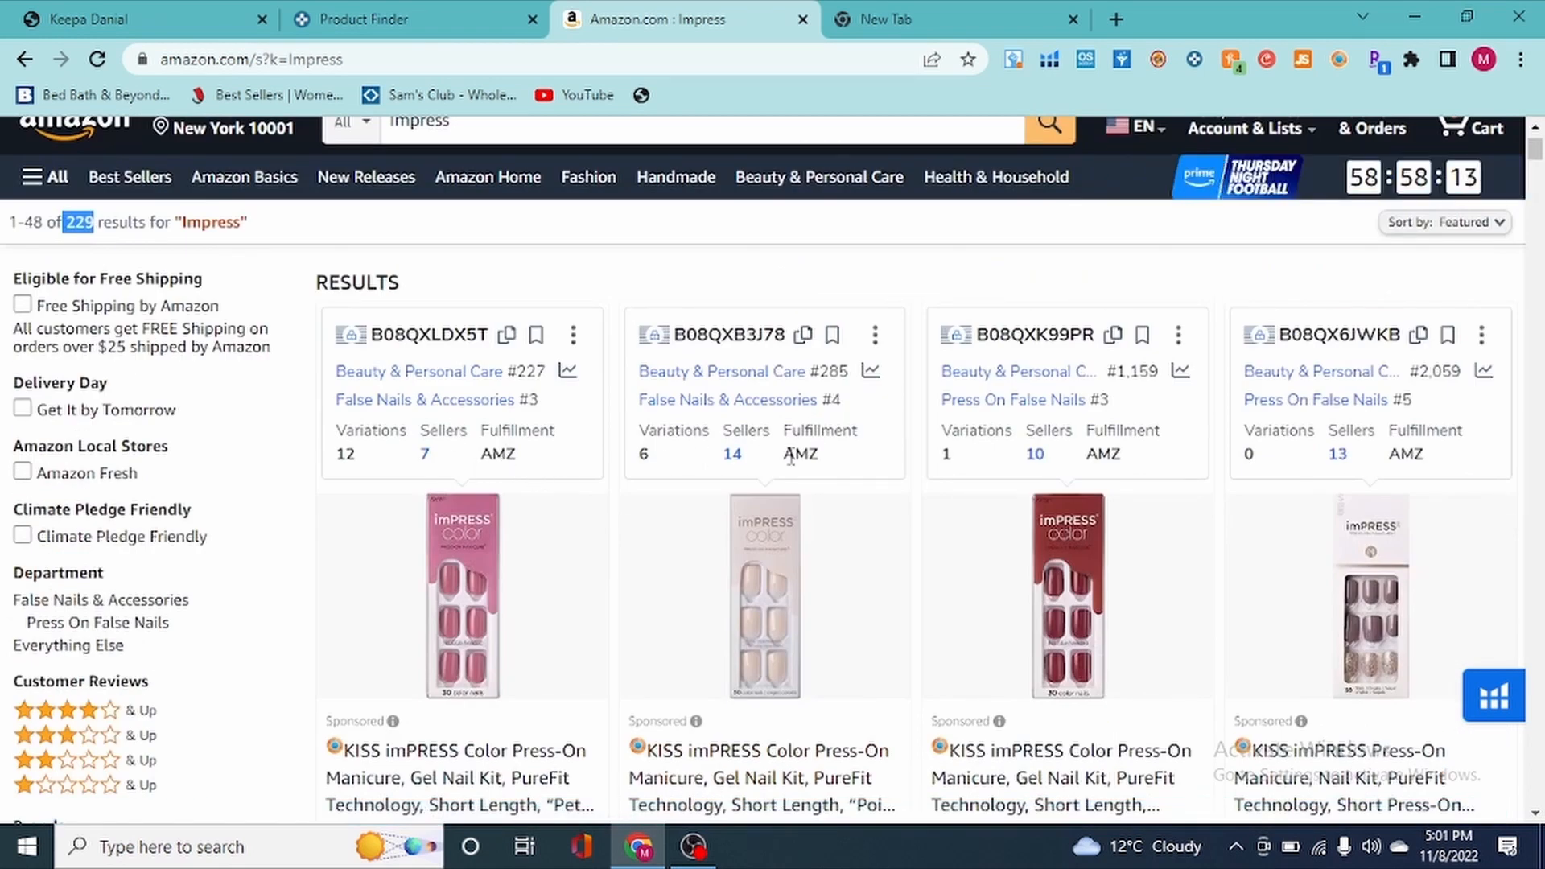
pyautogui.moveTo(793, 455); pyautogui.dragTo(825, 463)
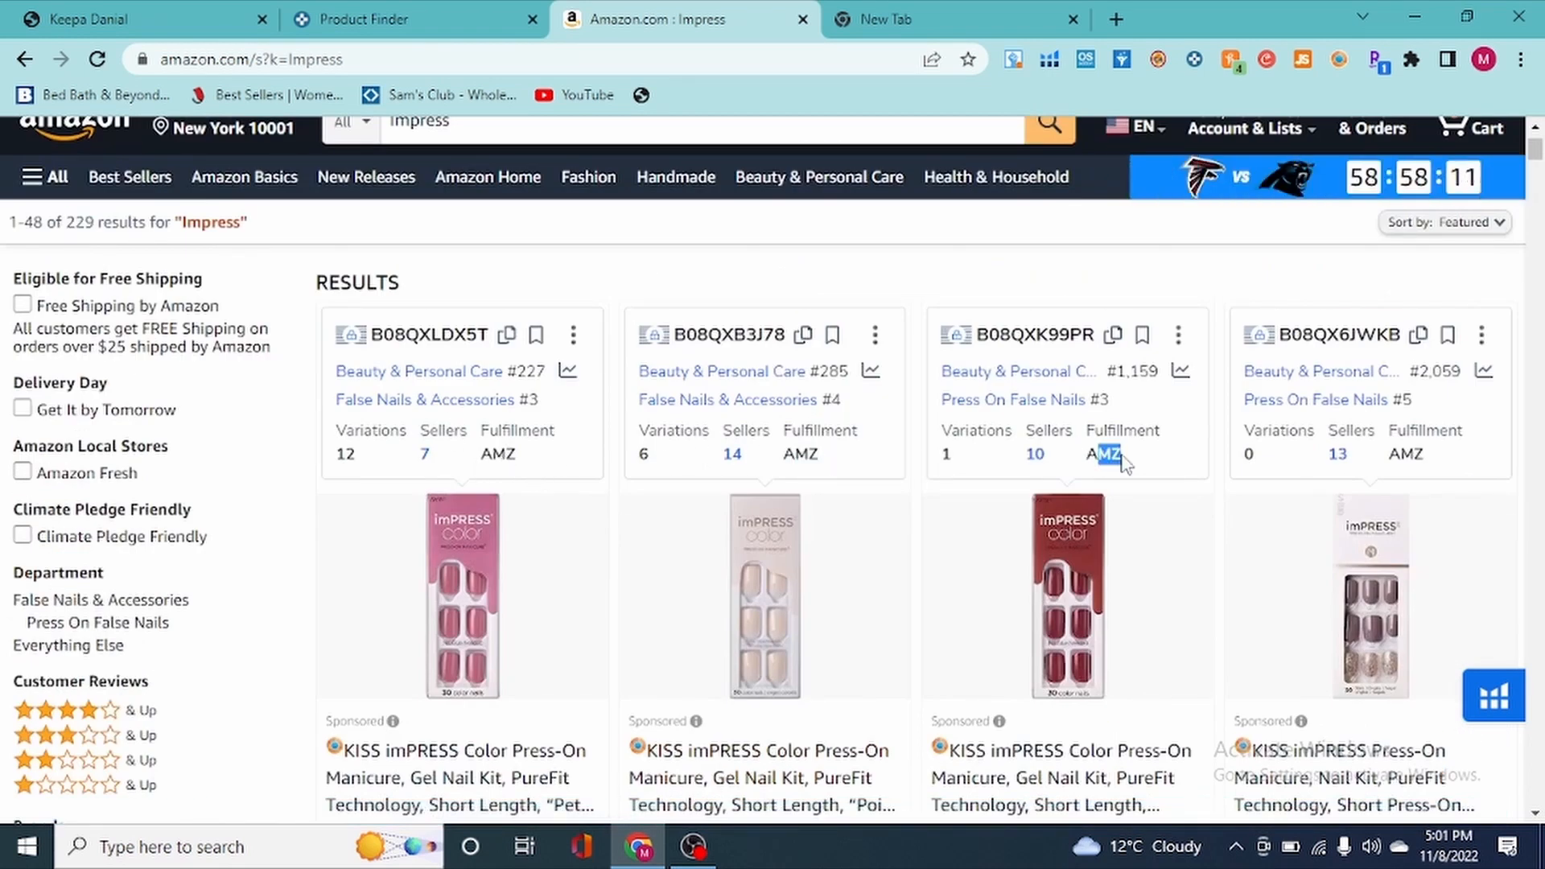
pyautogui.scroll(-10, 1070, 467)
pyautogui.scroll(-10, 1078, 480)
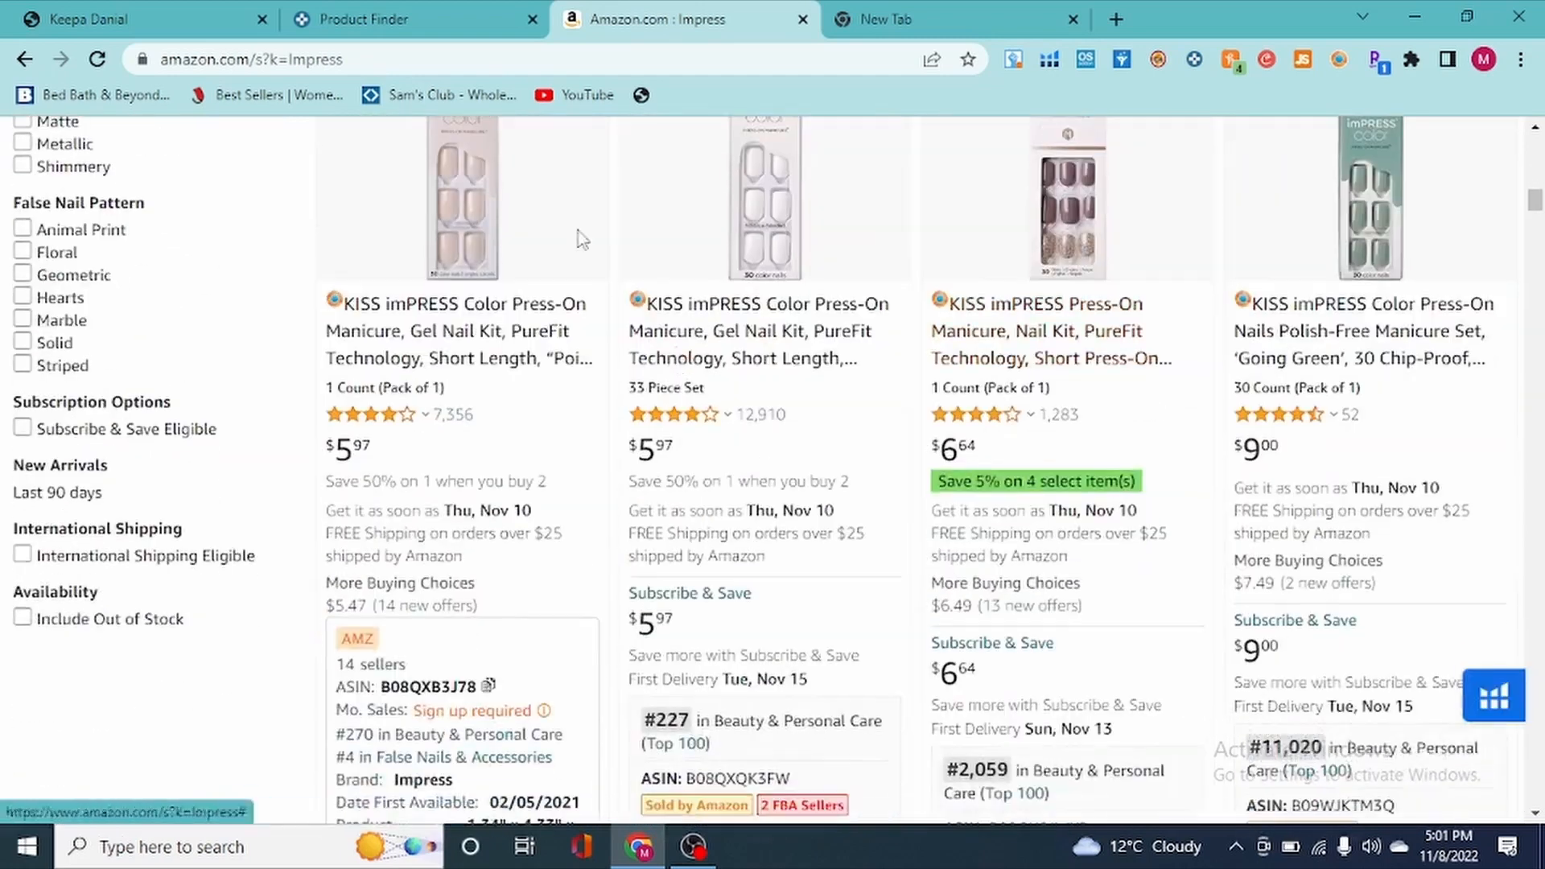
pyautogui.scroll(5, 579, 241)
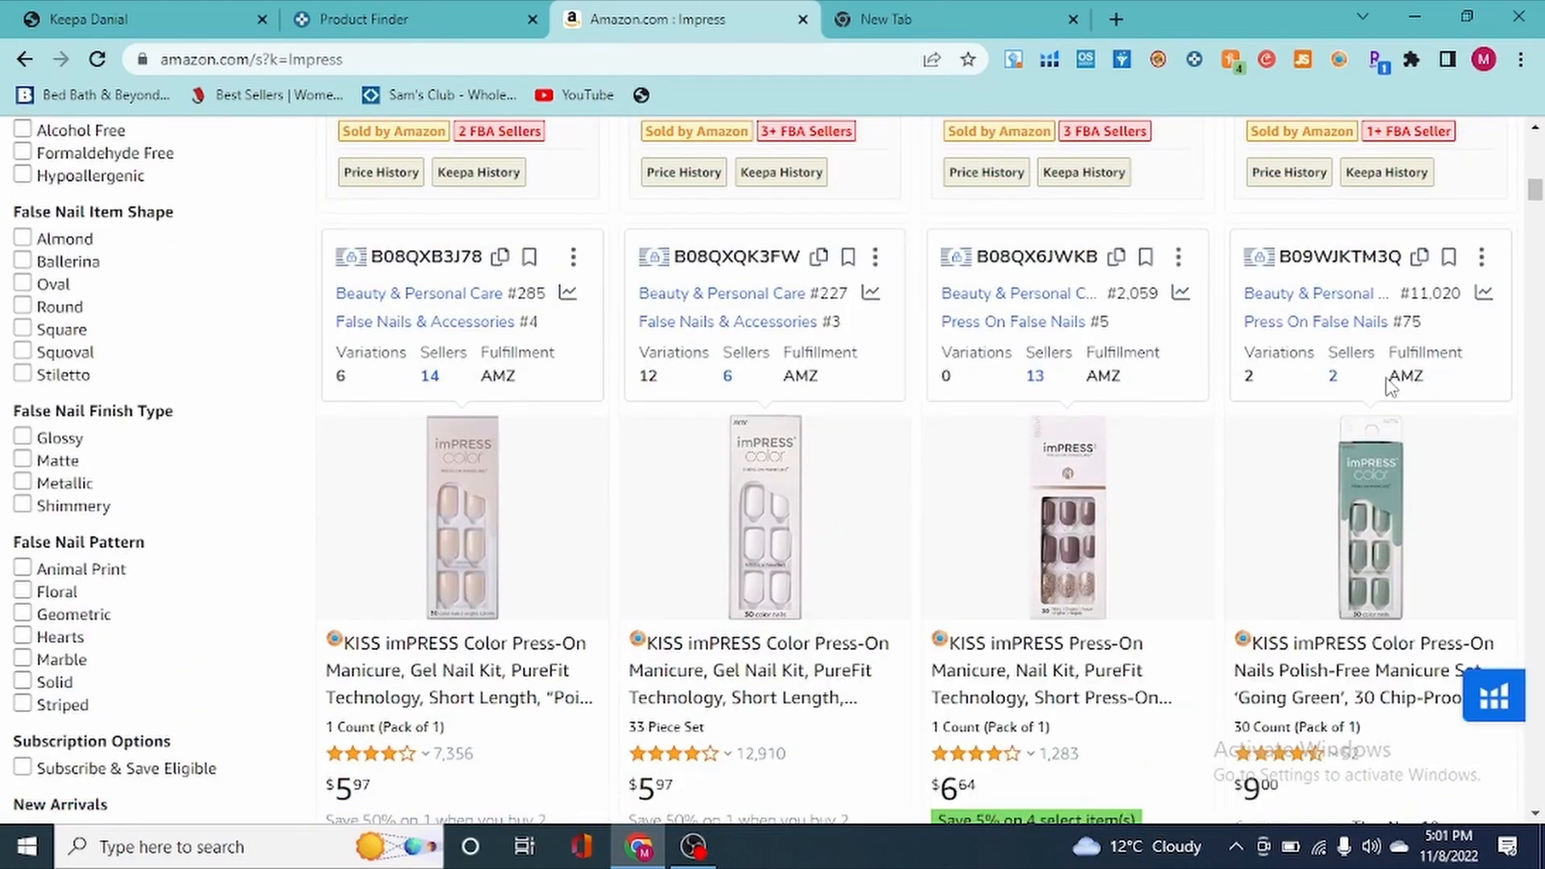
pyautogui.scroll(-15, 1390, 386)
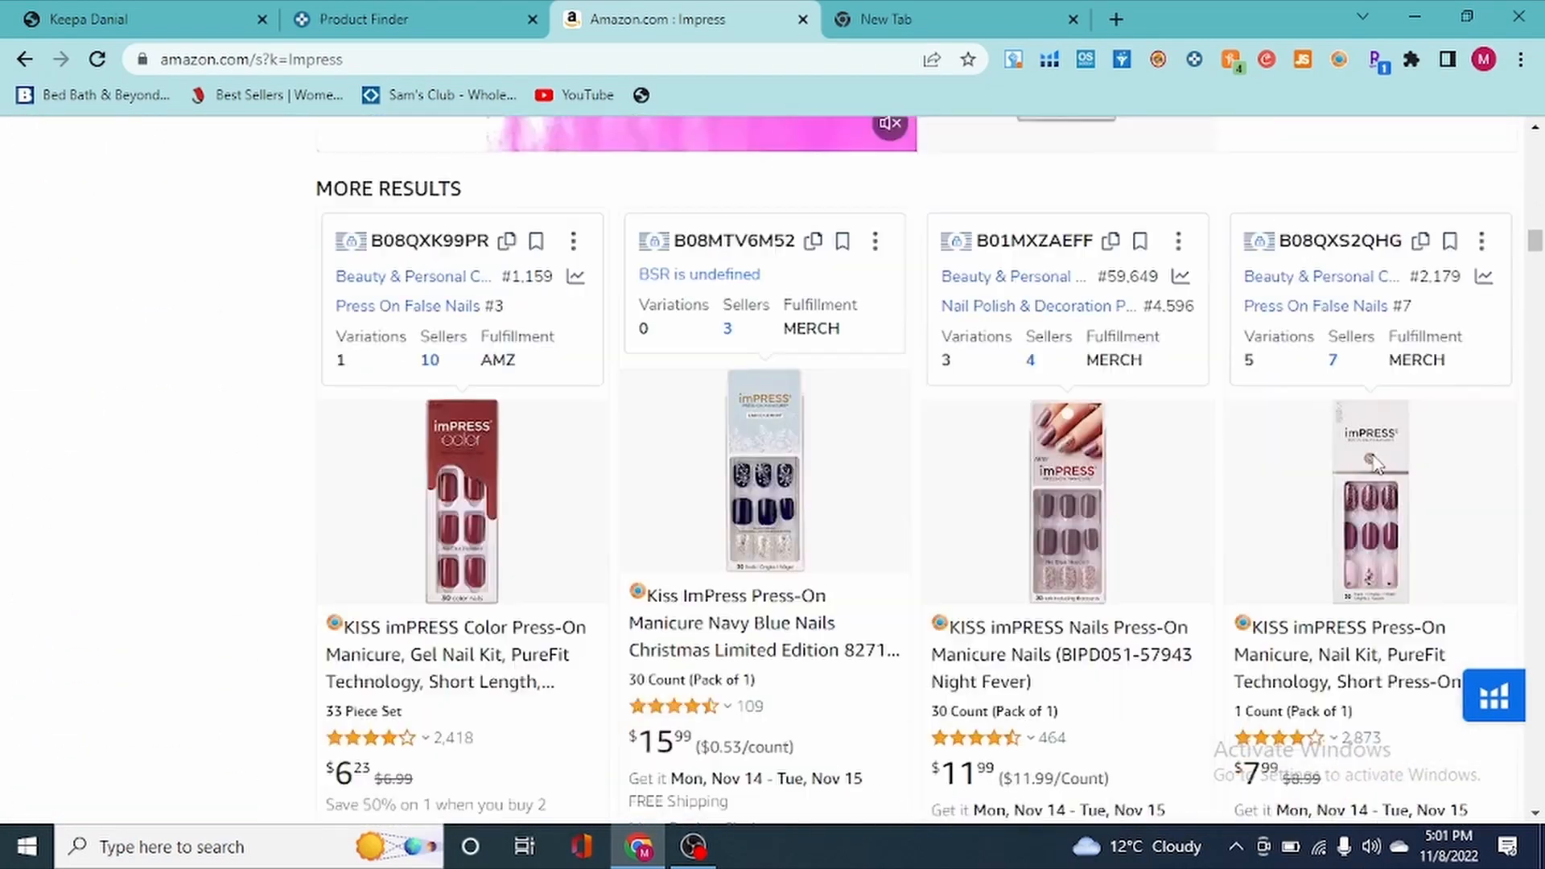
# - Highlight the MERCH fulfillment values of the nail kits in the first More Results row to pick out merchant-fulfilled listings
pyautogui.scroll(2, 1376, 465)
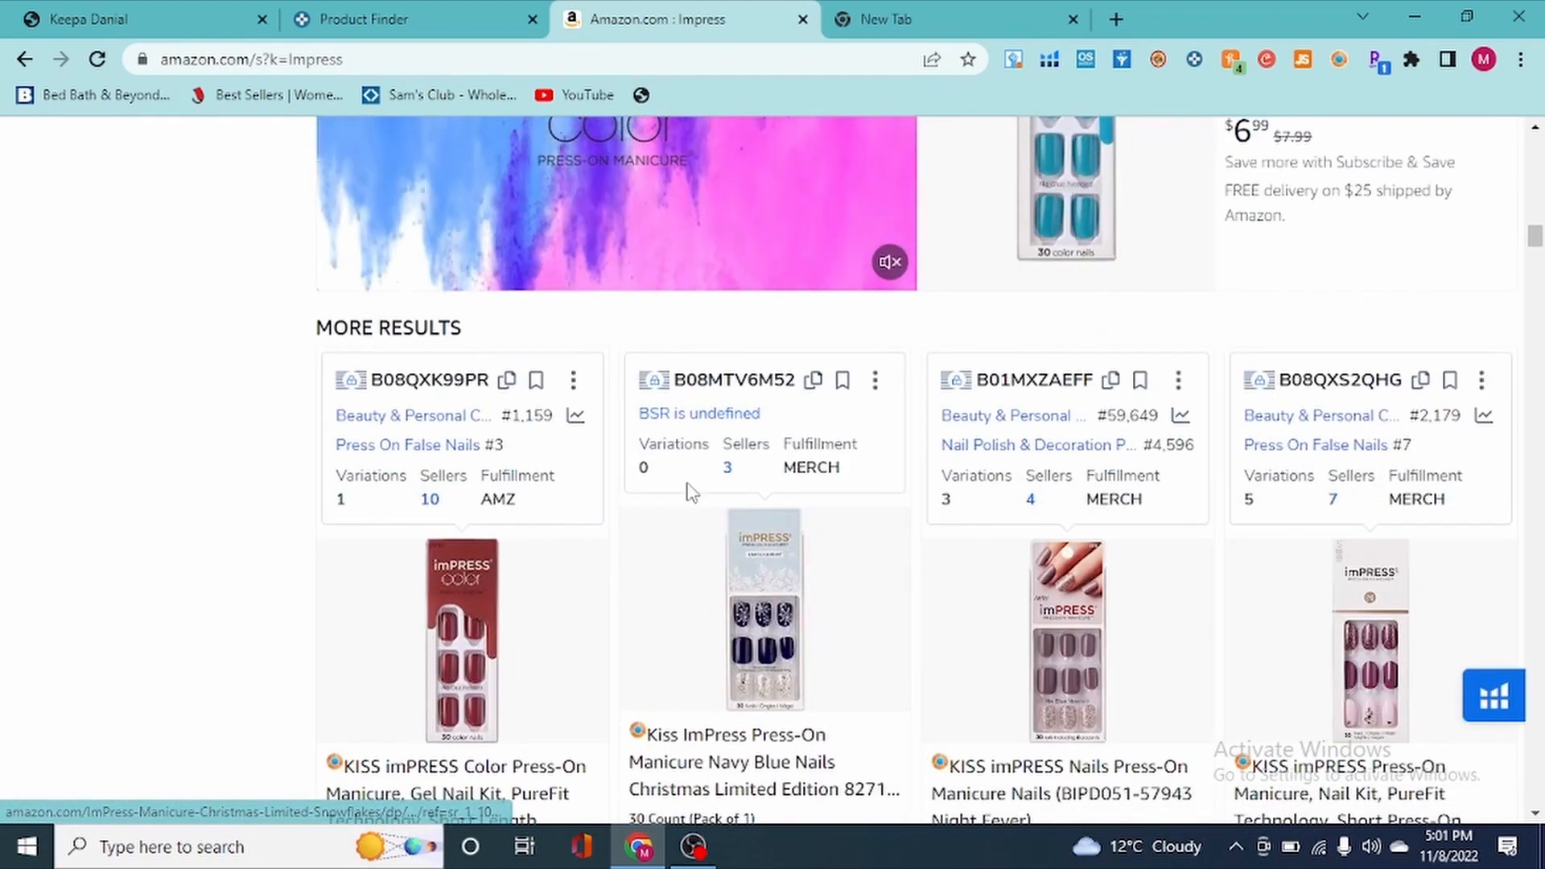
pyautogui.doubleClick(810, 468)
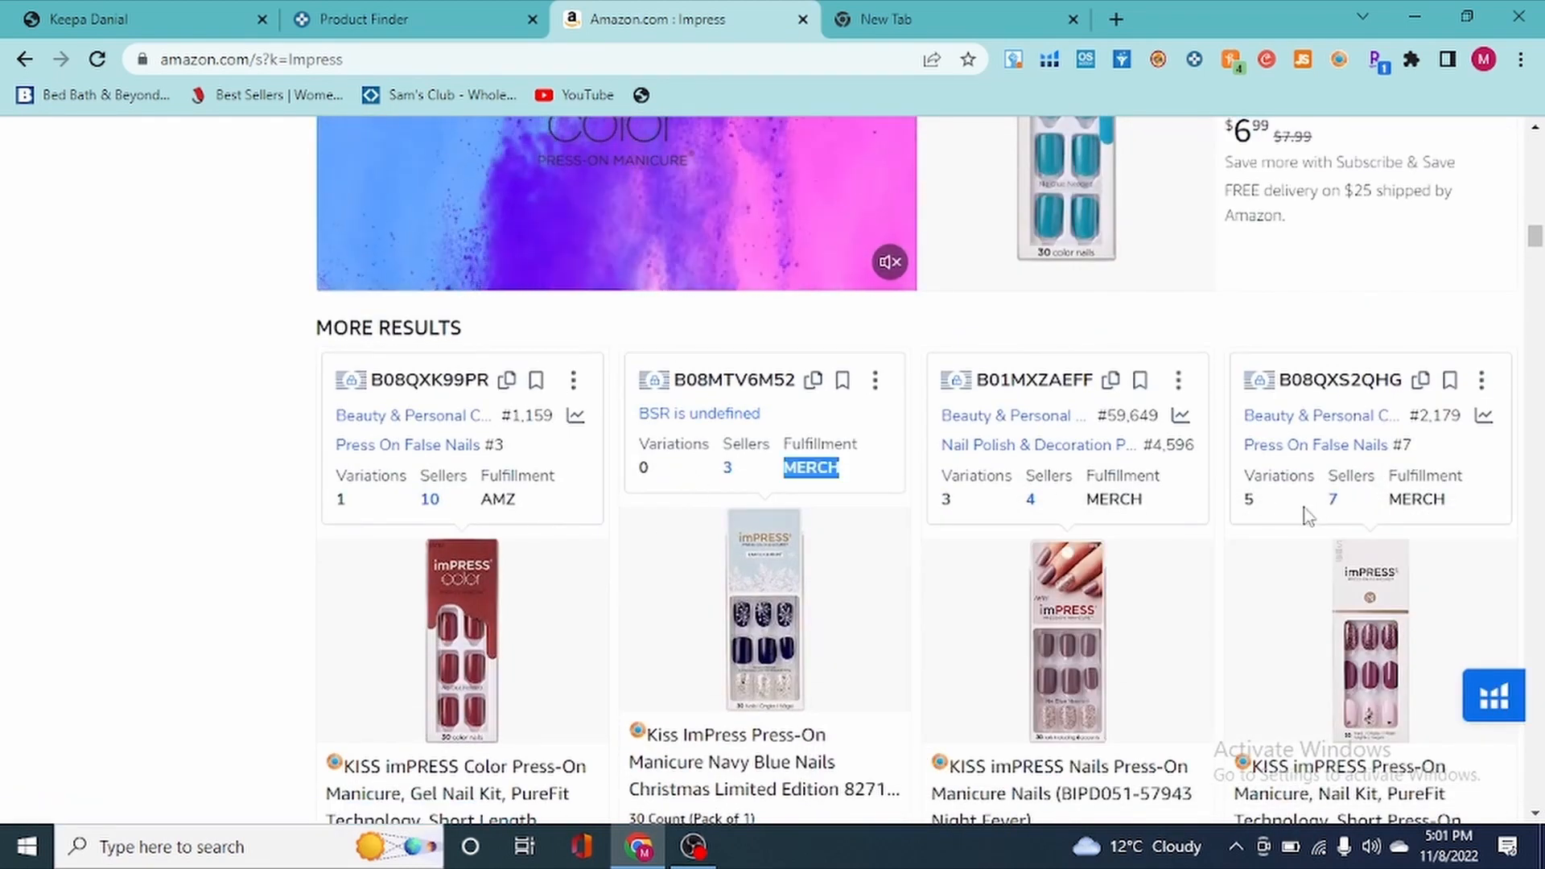
pyautogui.doubleClick(1418, 499)
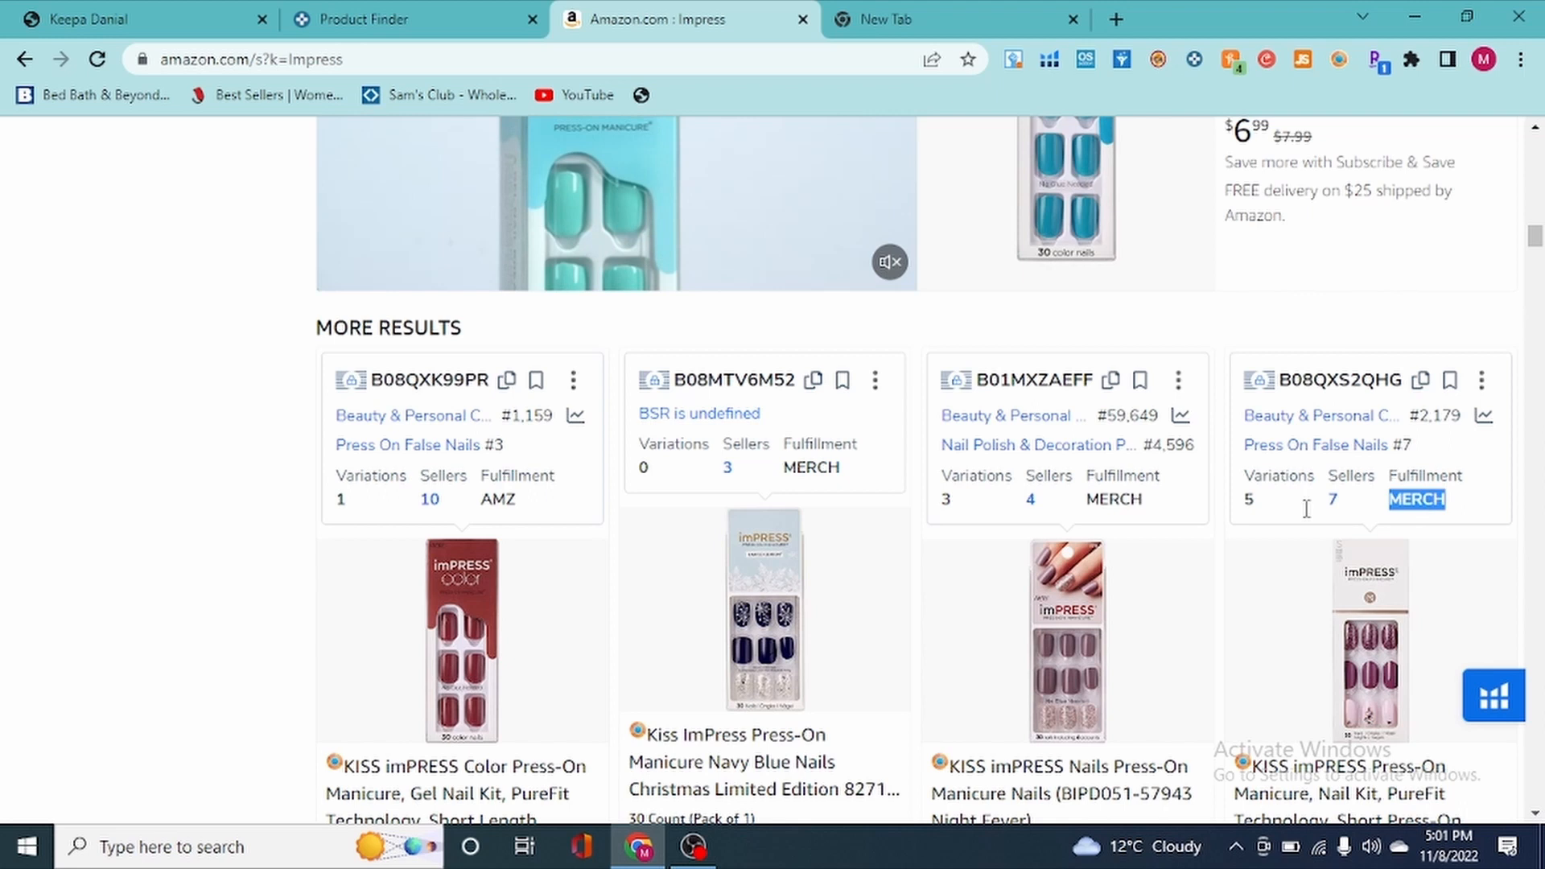
pyautogui.doubleClick(1109, 500)
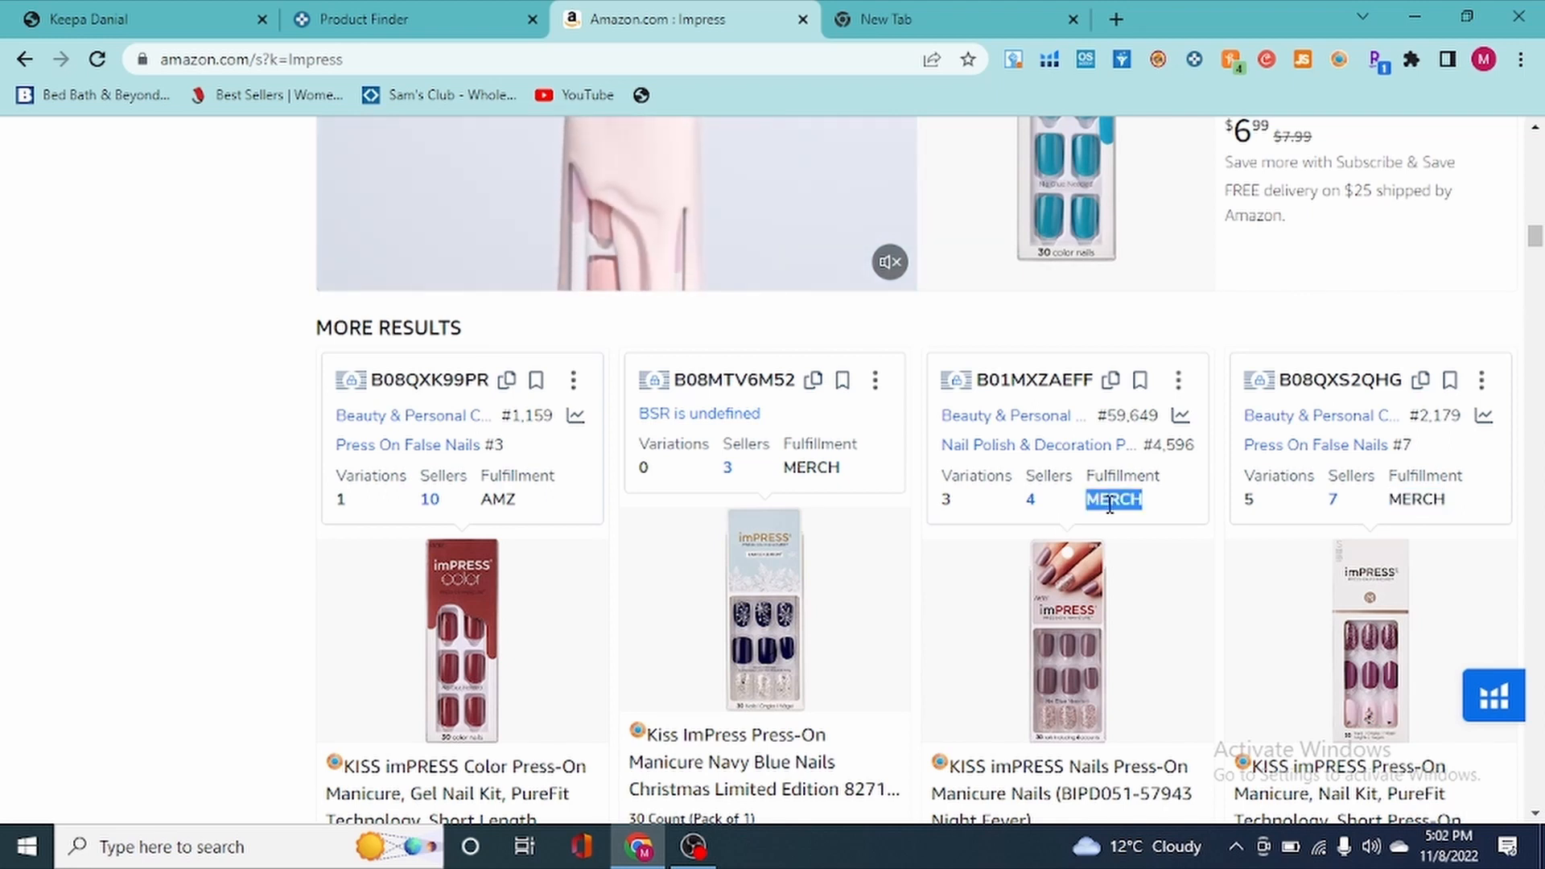
pyautogui.click(1110, 500)
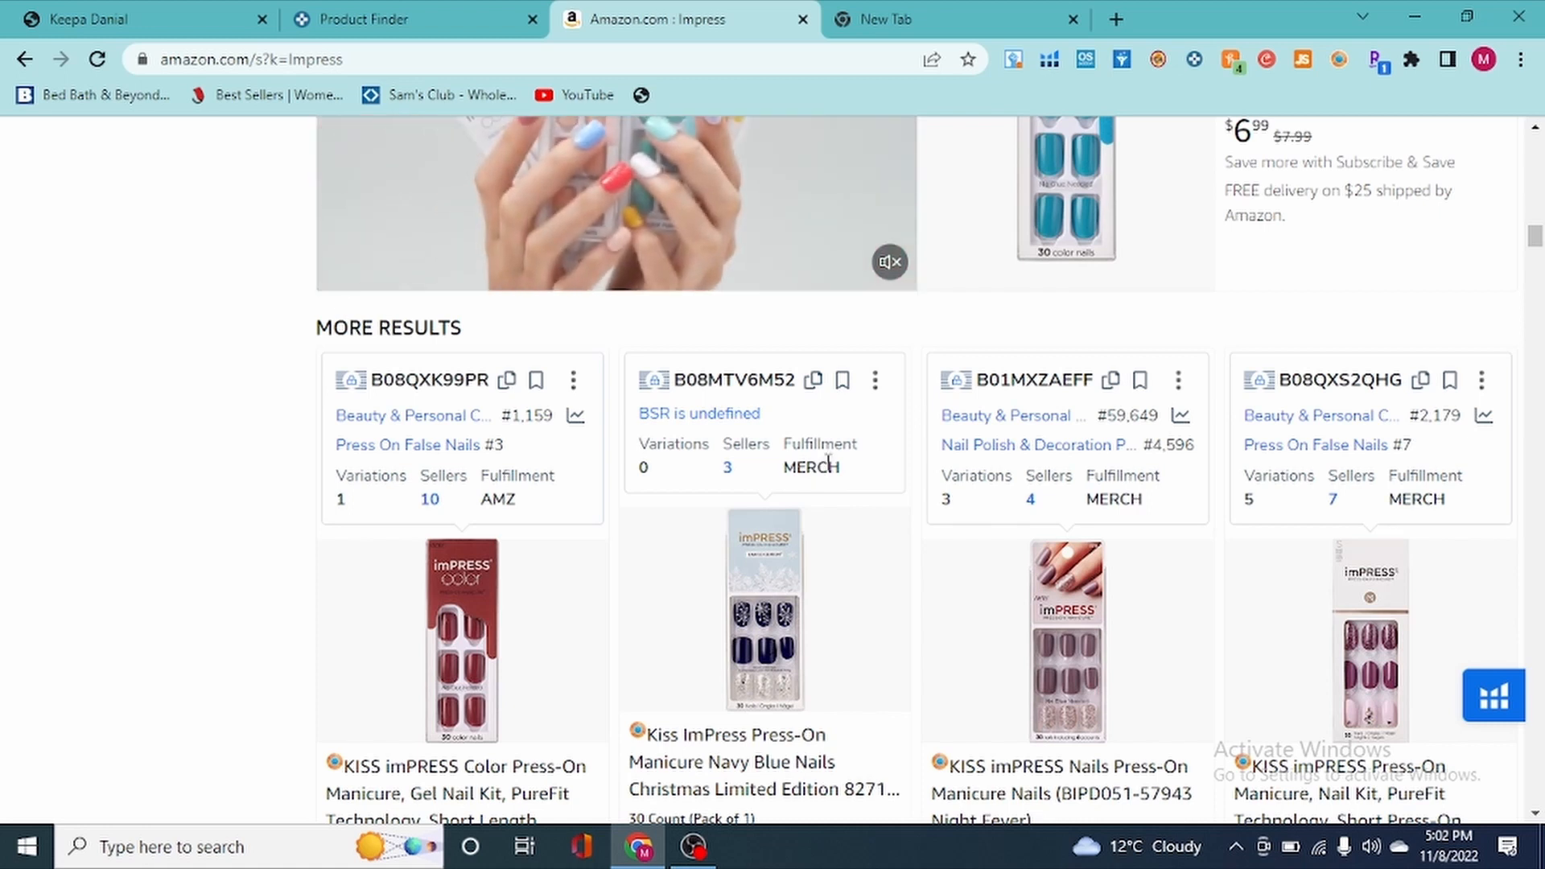
# - Check fulfillment and seller details of the following nail kits and the editorial recommendations, then return to the first results
pyautogui.scroll(-15, 831, 476)
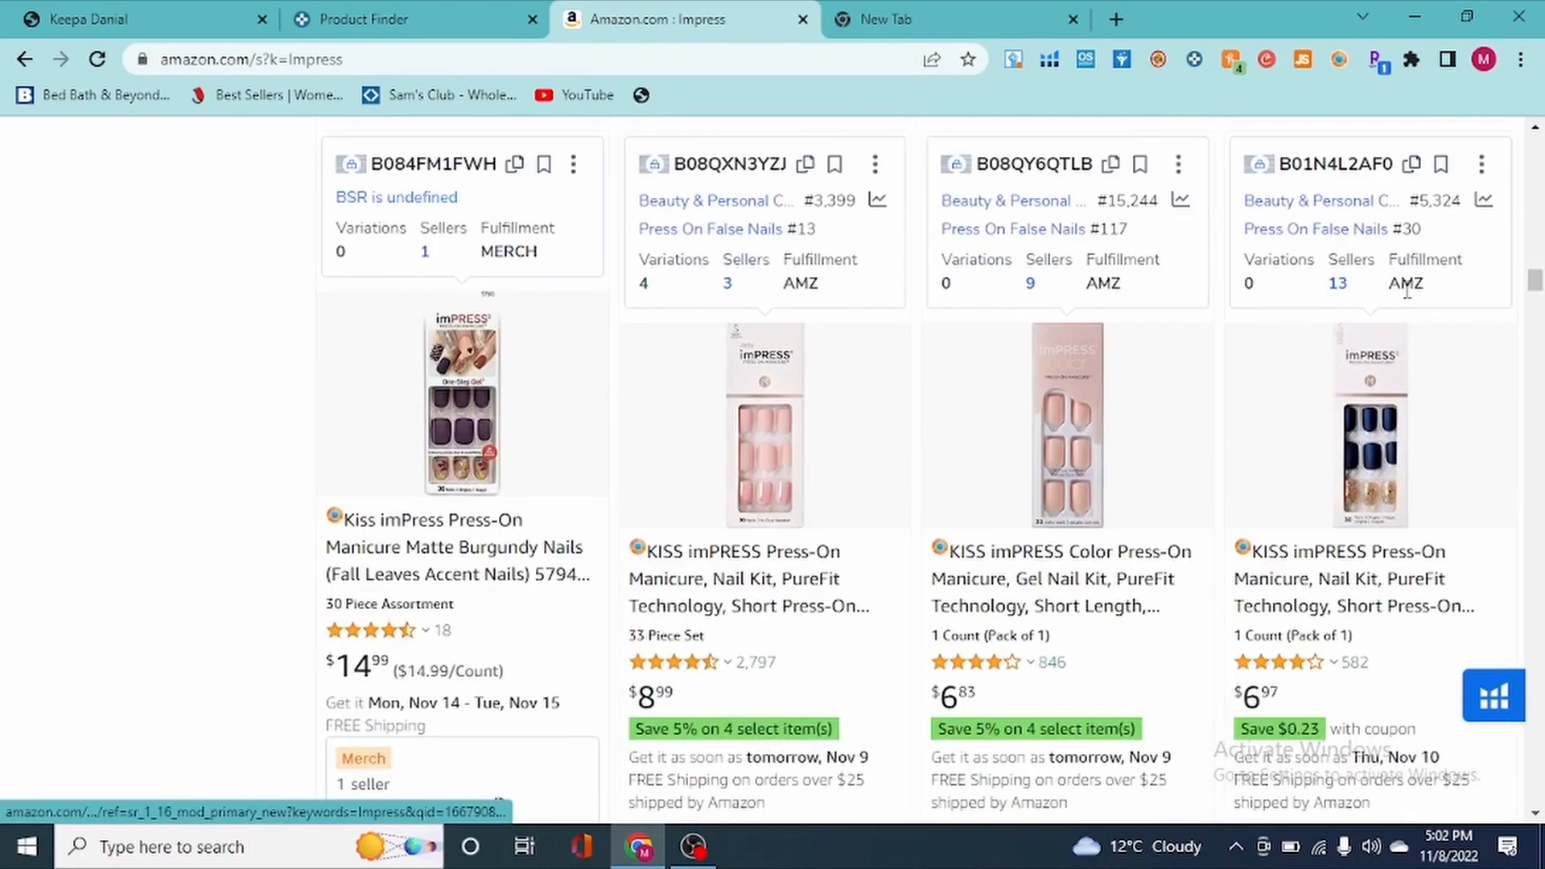
pyautogui.scroll(-15, 815, 515)
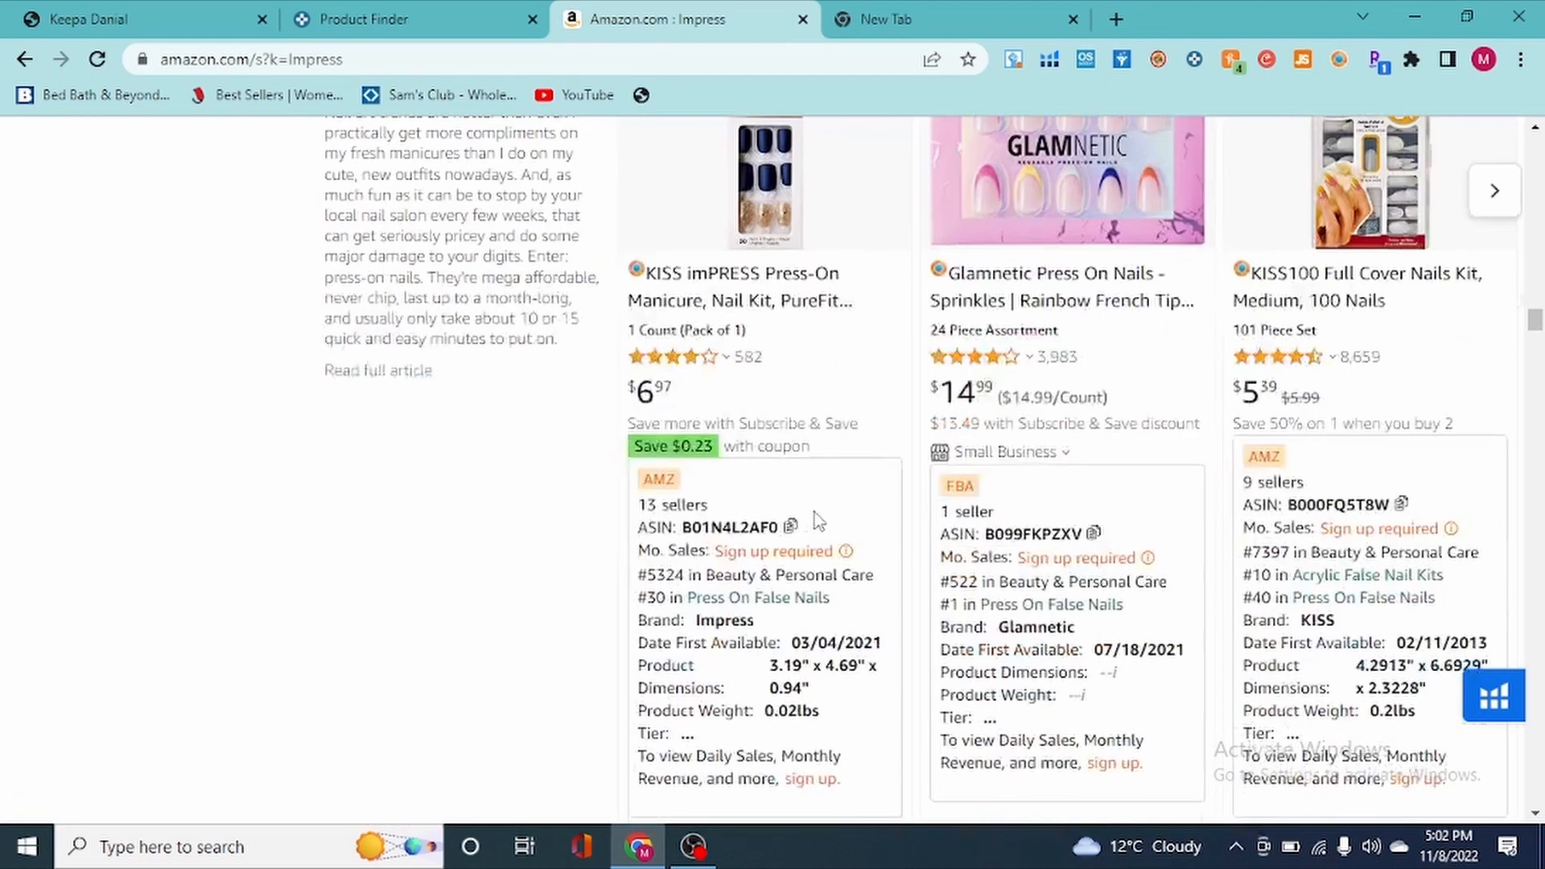
pyautogui.moveTo(814, 515)
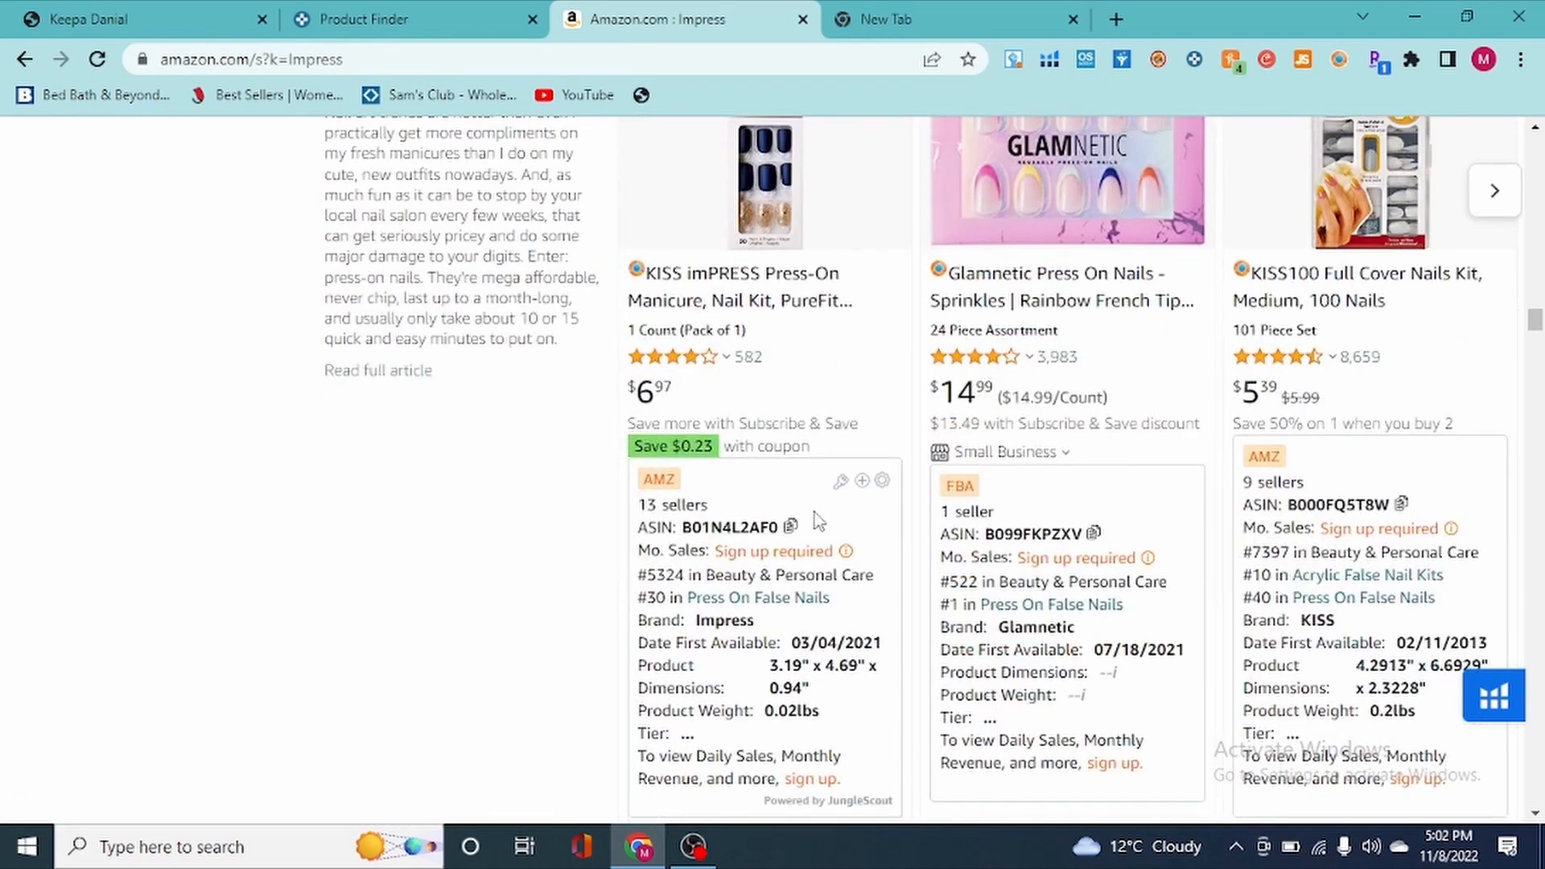
pyautogui.scroll(4, 814, 513)
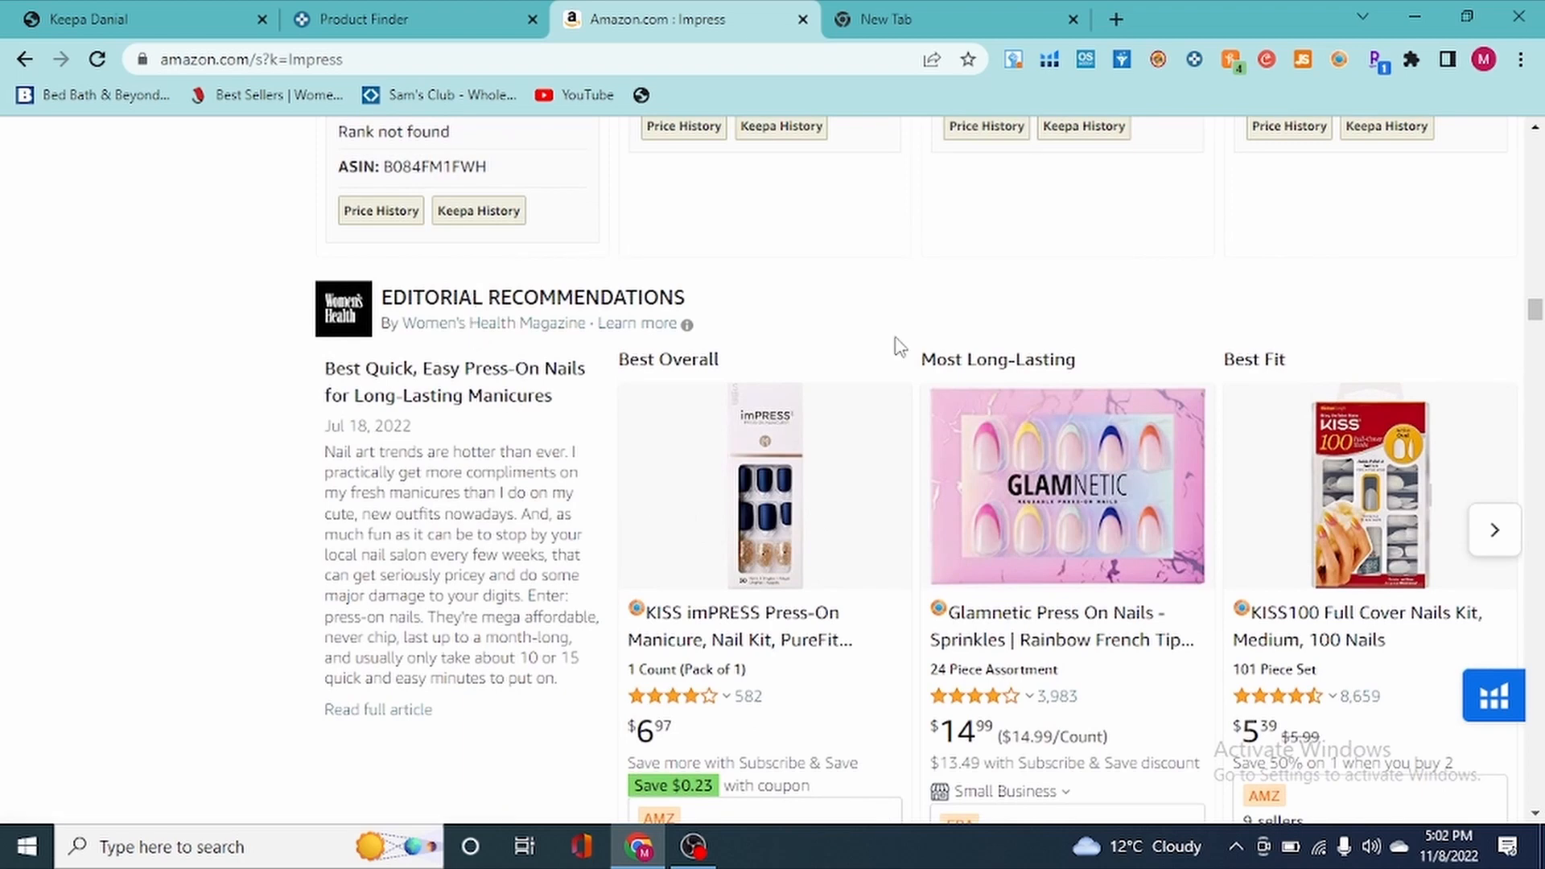
pyautogui.moveTo(1538, 312); pyautogui.dragTo(1537, 161)
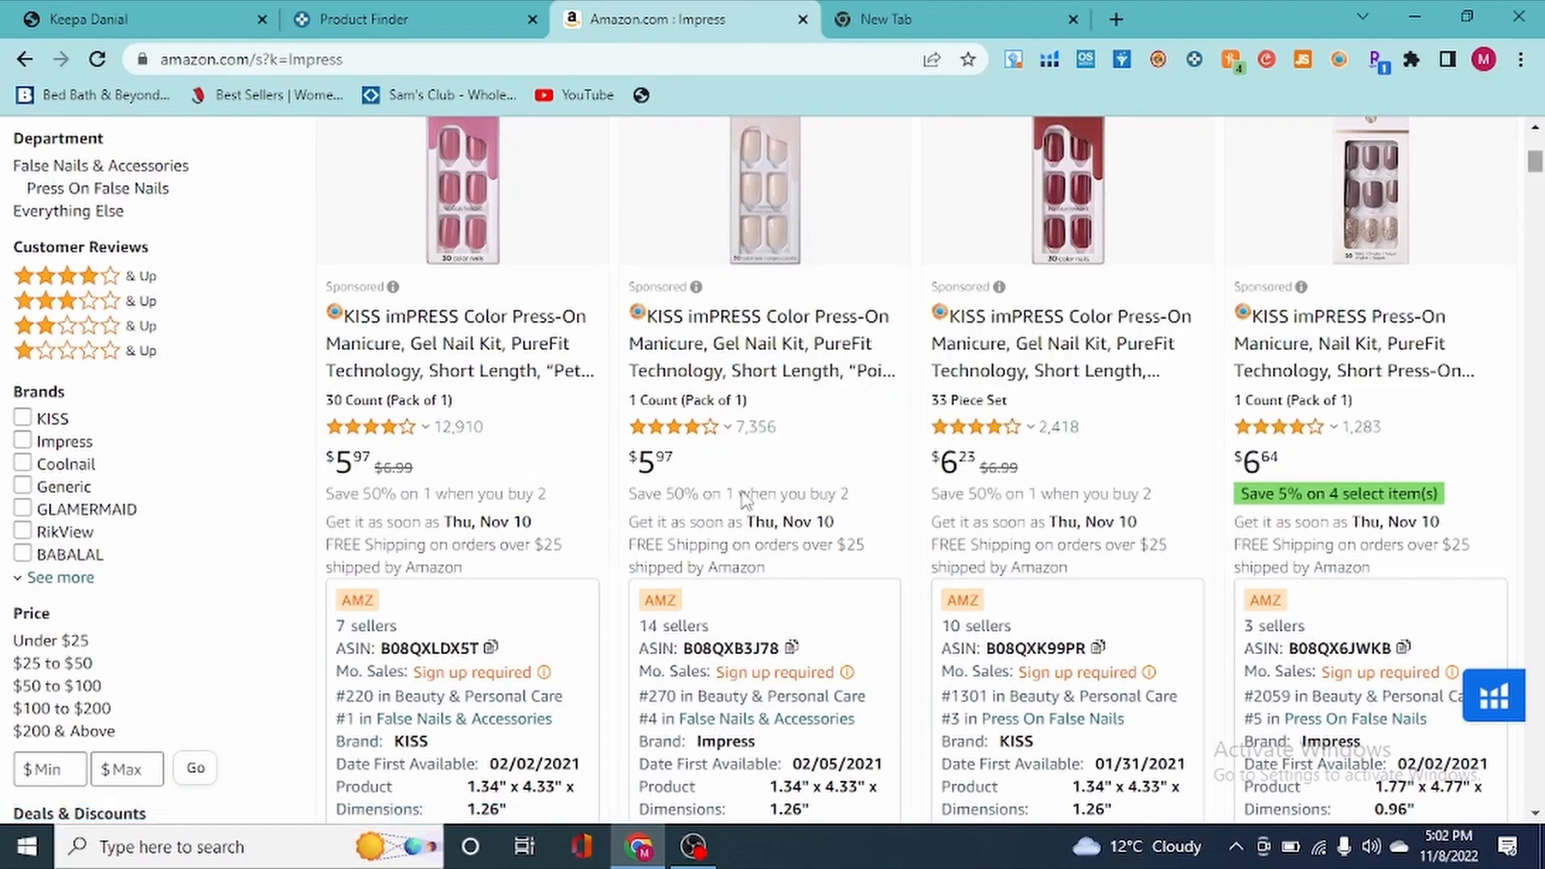
# - Go through the Impress listings again from the first results to the sponsored ones, checking which are fulfilled by Amazon or merchants
pyautogui.scroll(-10, 851, 539)
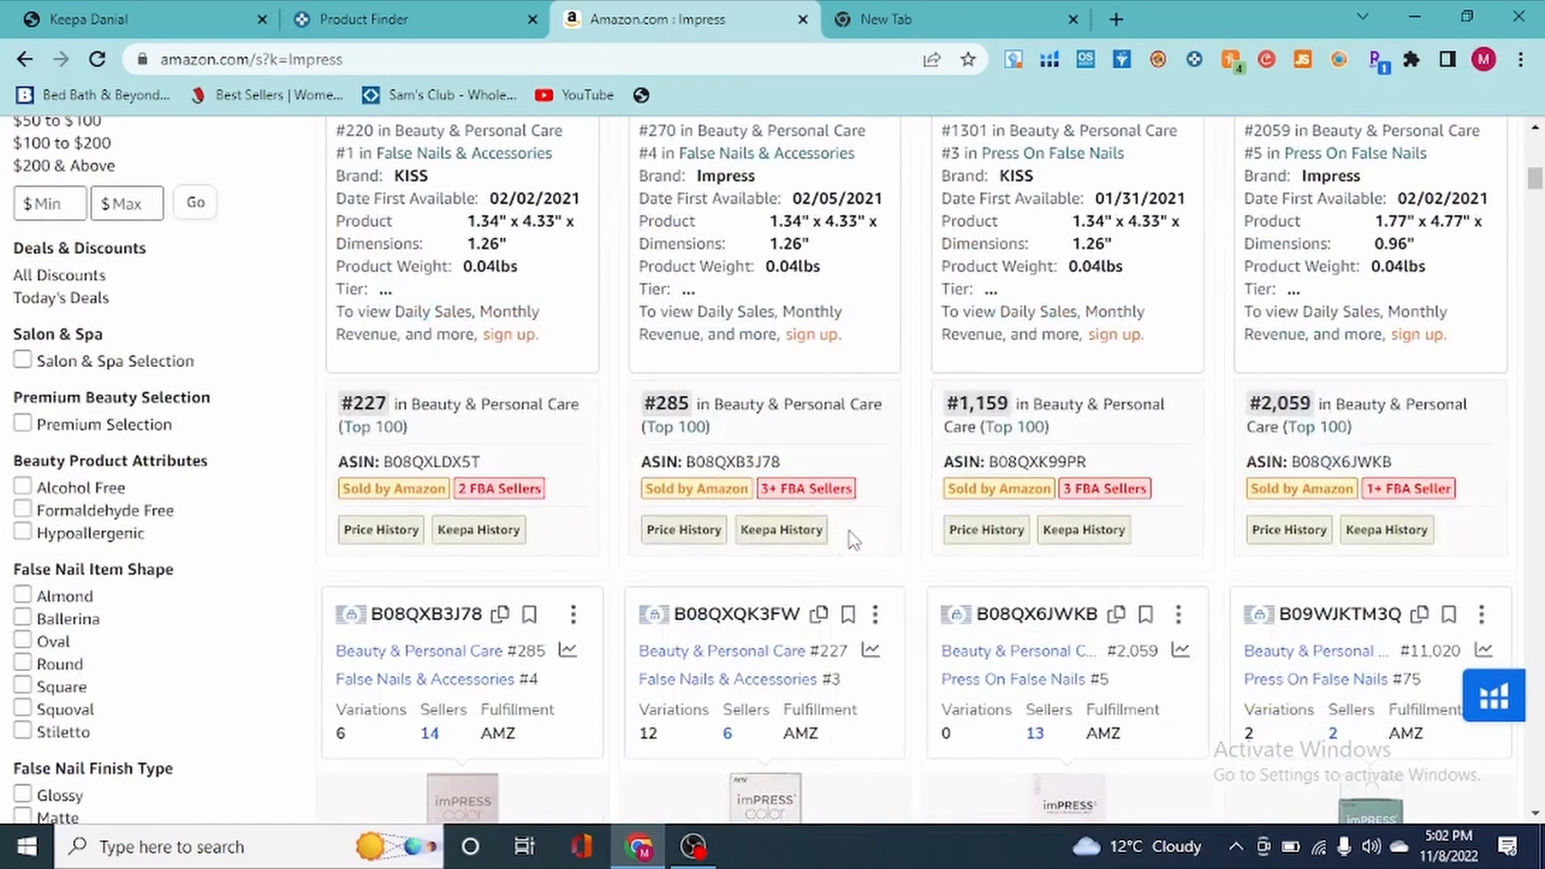
pyautogui.scroll(-10, 853, 539)
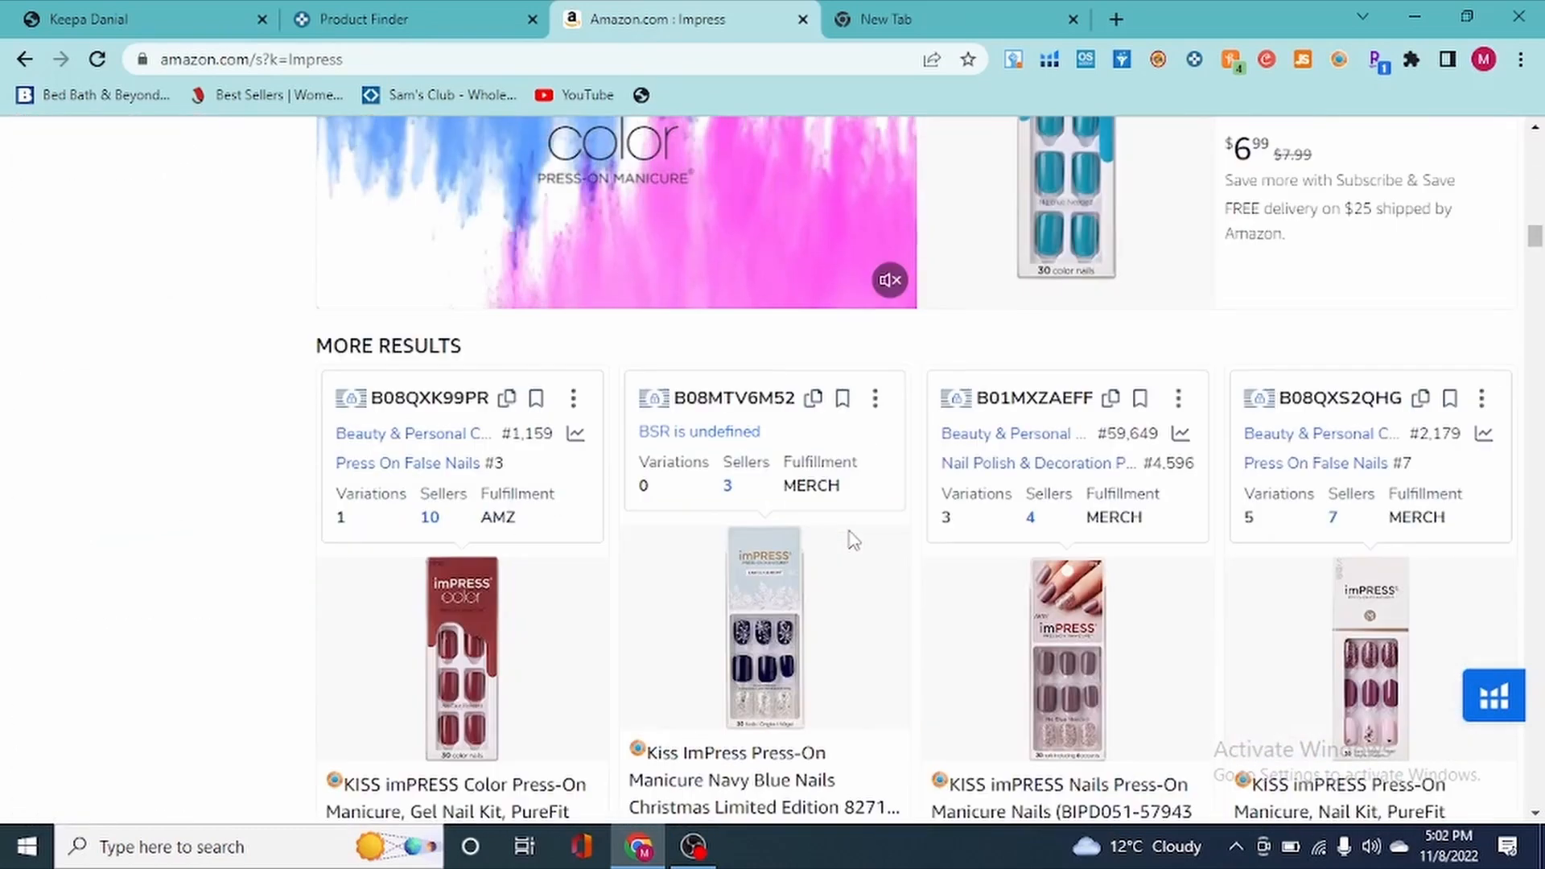
pyautogui.scroll(-7, 853, 540)
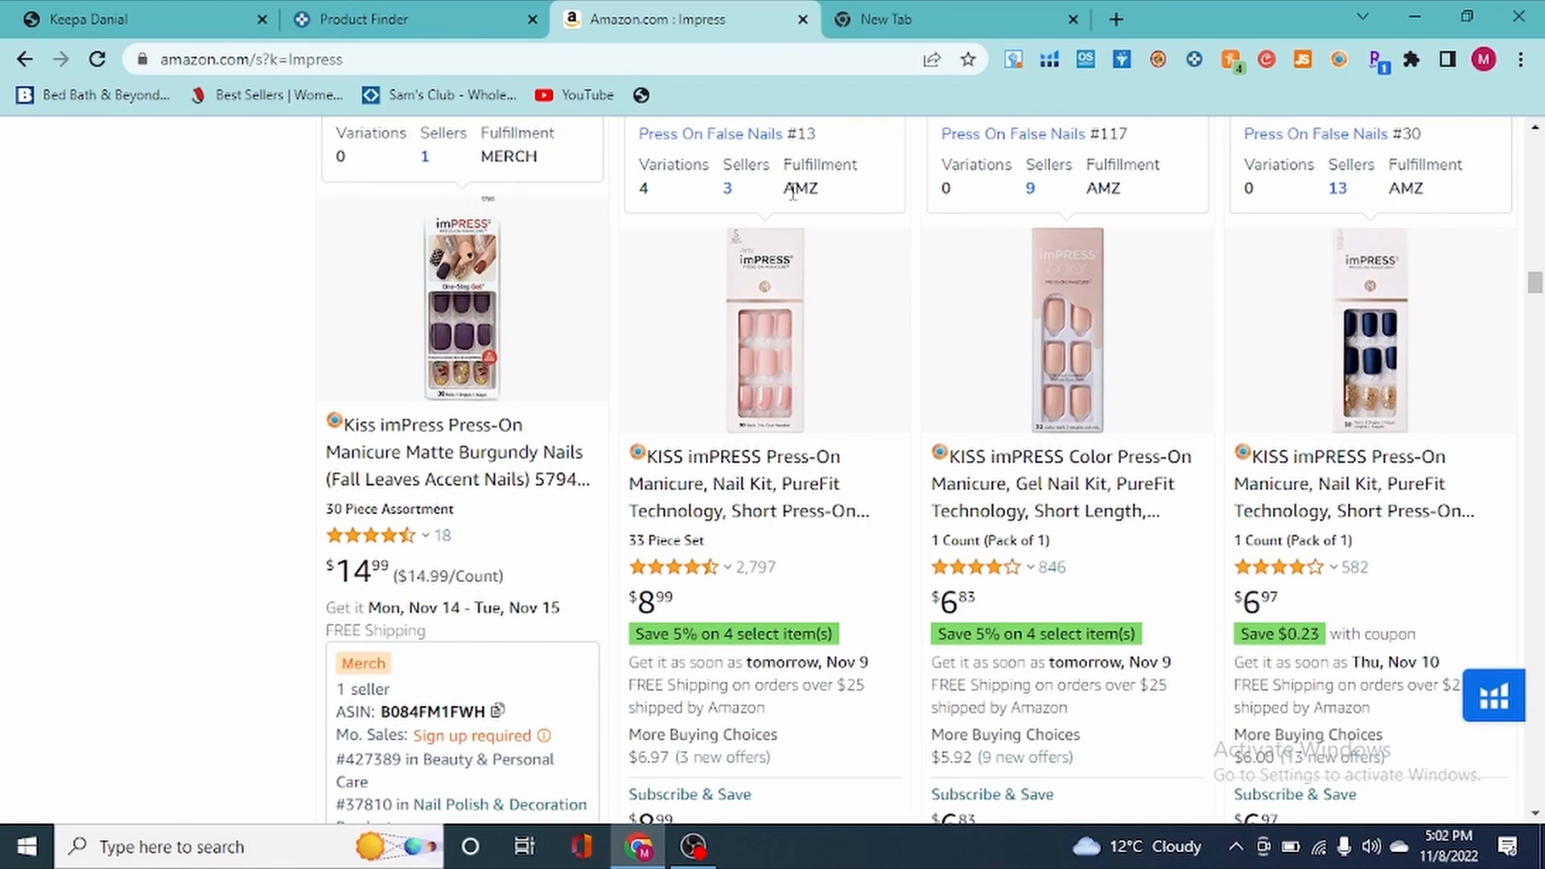
pyautogui.doubleClick(1103, 188)
pyautogui.scroll(-15, 1135, 475)
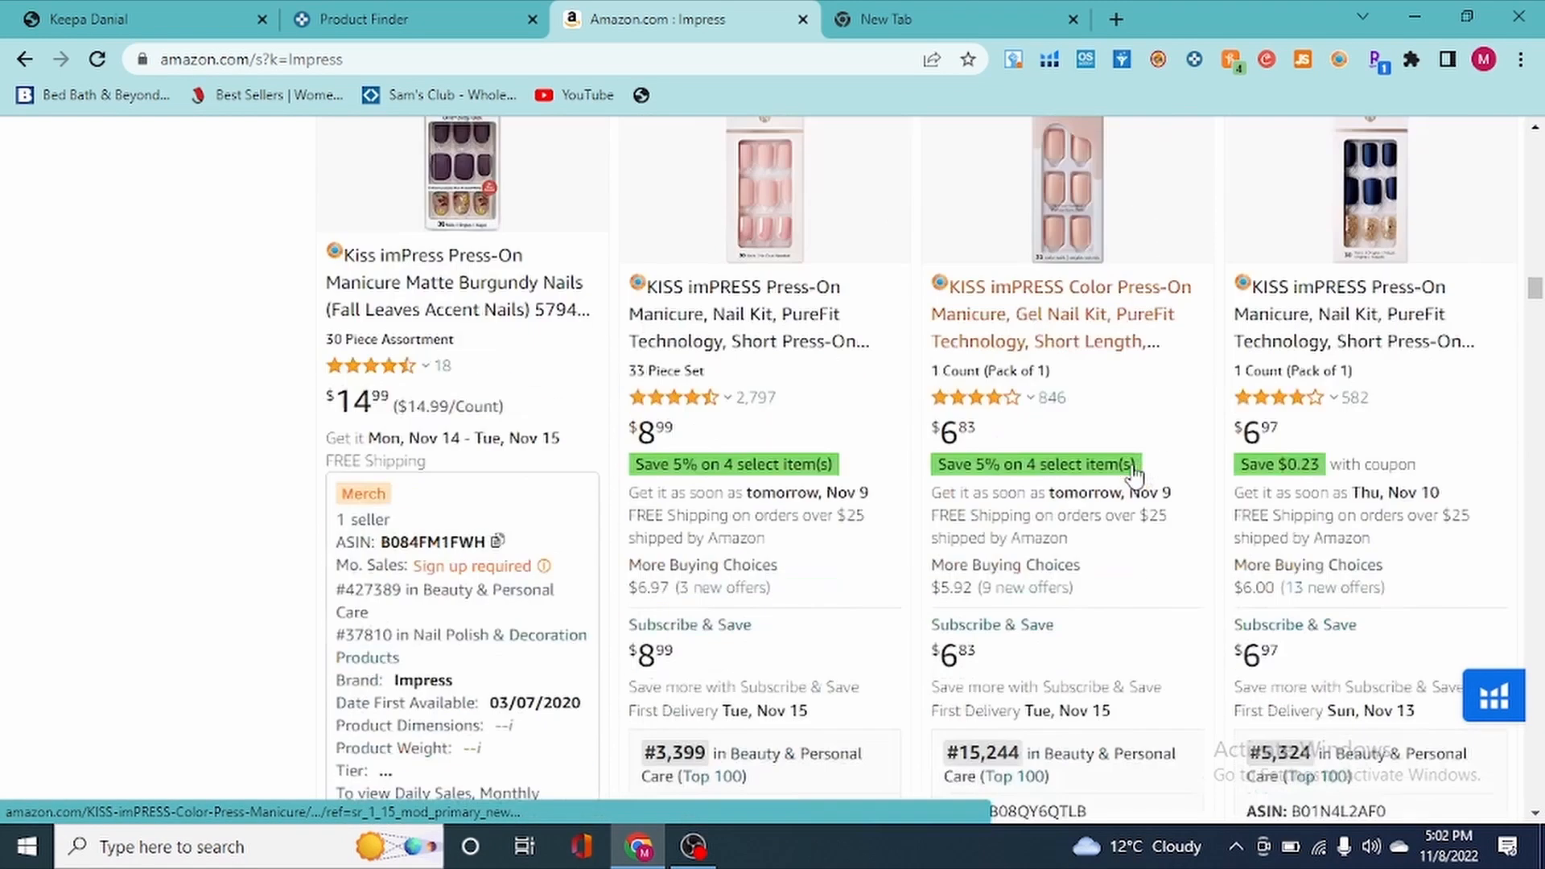
pyautogui.scroll(-8, 1134, 475)
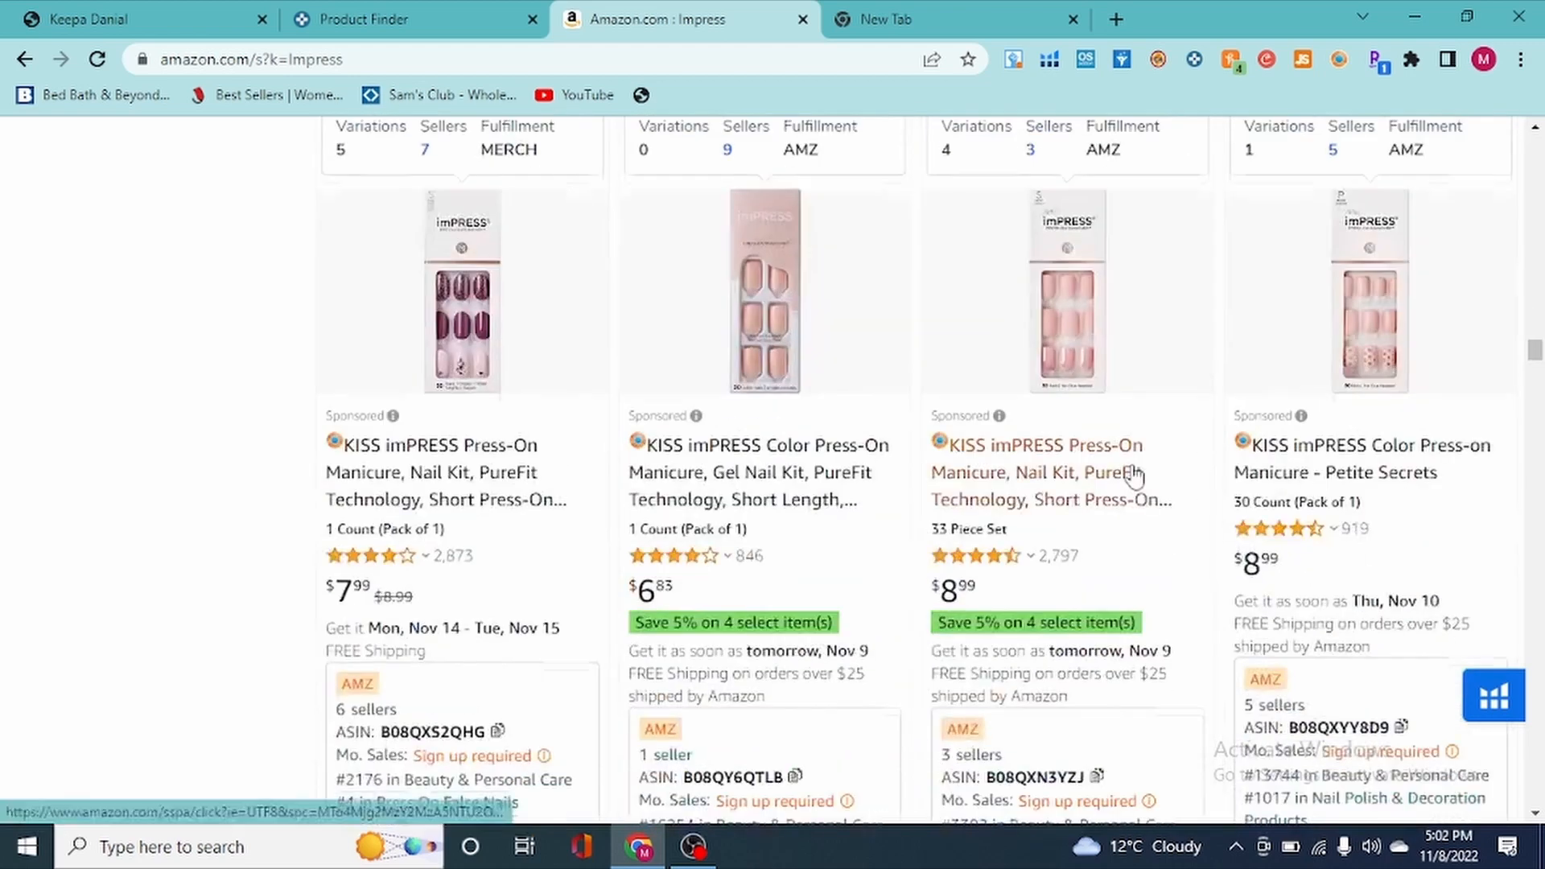
pyautogui.scroll(5, 1134, 475)
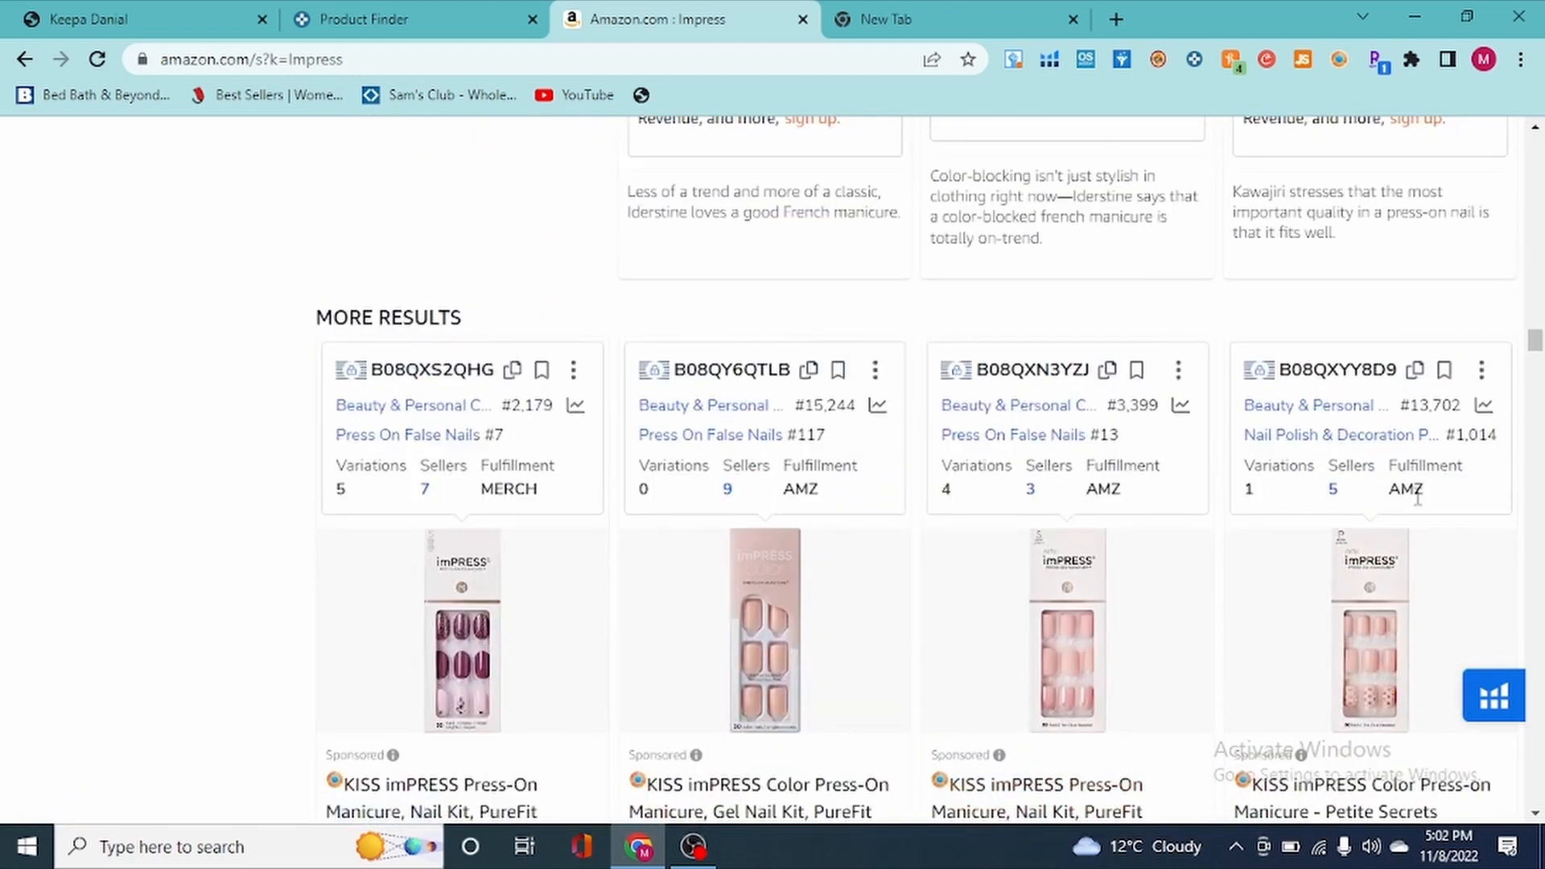
pyautogui.moveTo(1538, 349); pyautogui.dragTo(1533, 137)
# - Close the Impress search results and open the Amazon page of the Jura 71793 filter cartridge from Keepa's Product Finder list
pyautogui.click(399, 11)
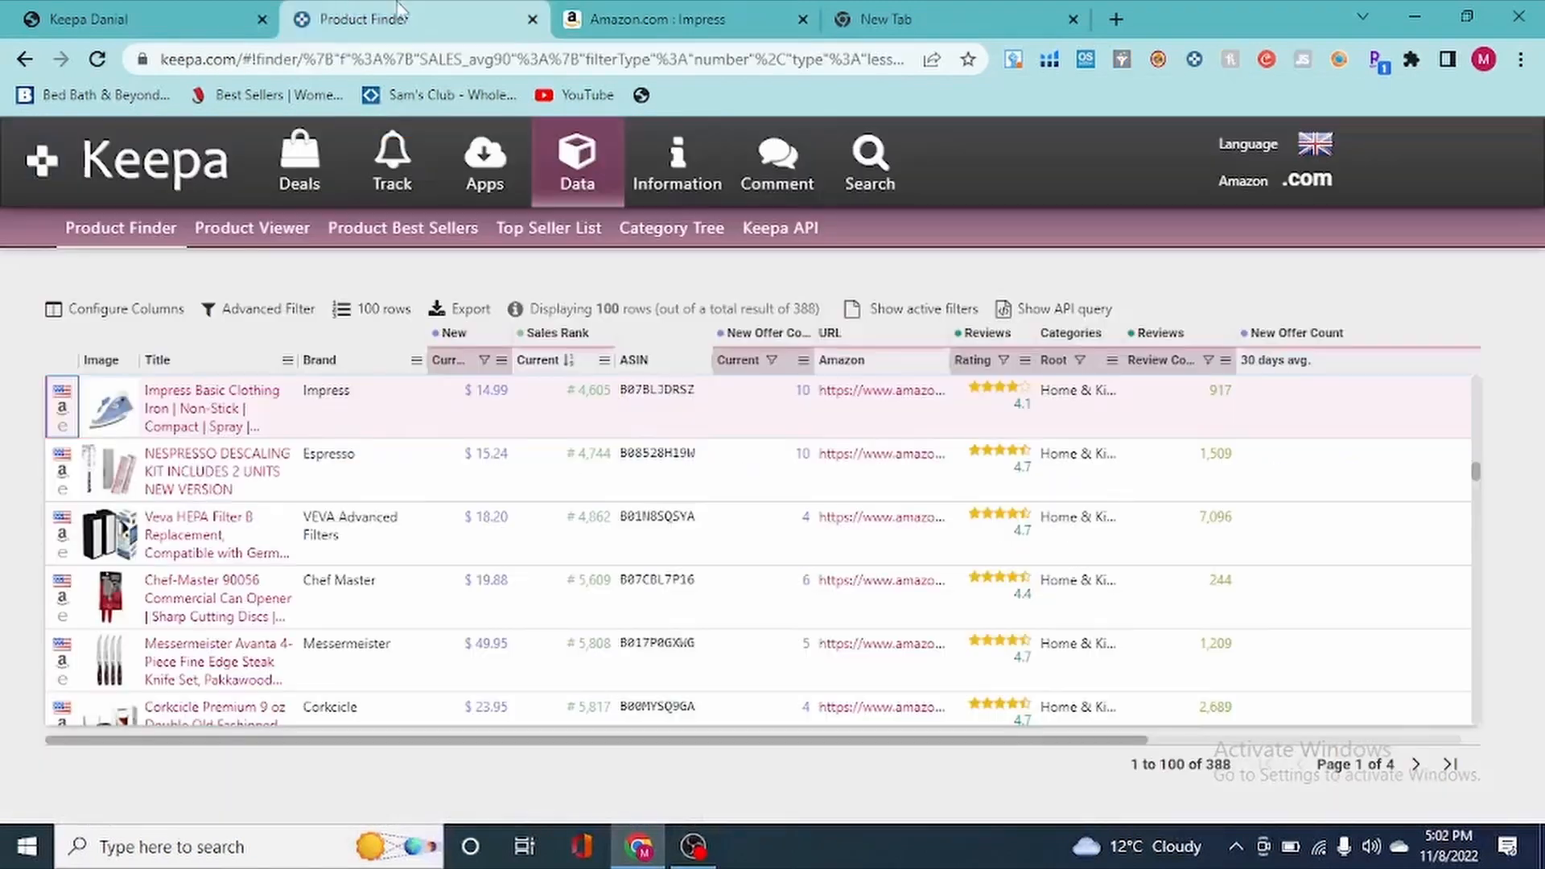
pyautogui.click(803, 19)
pyautogui.scroll(-3, 222, 592)
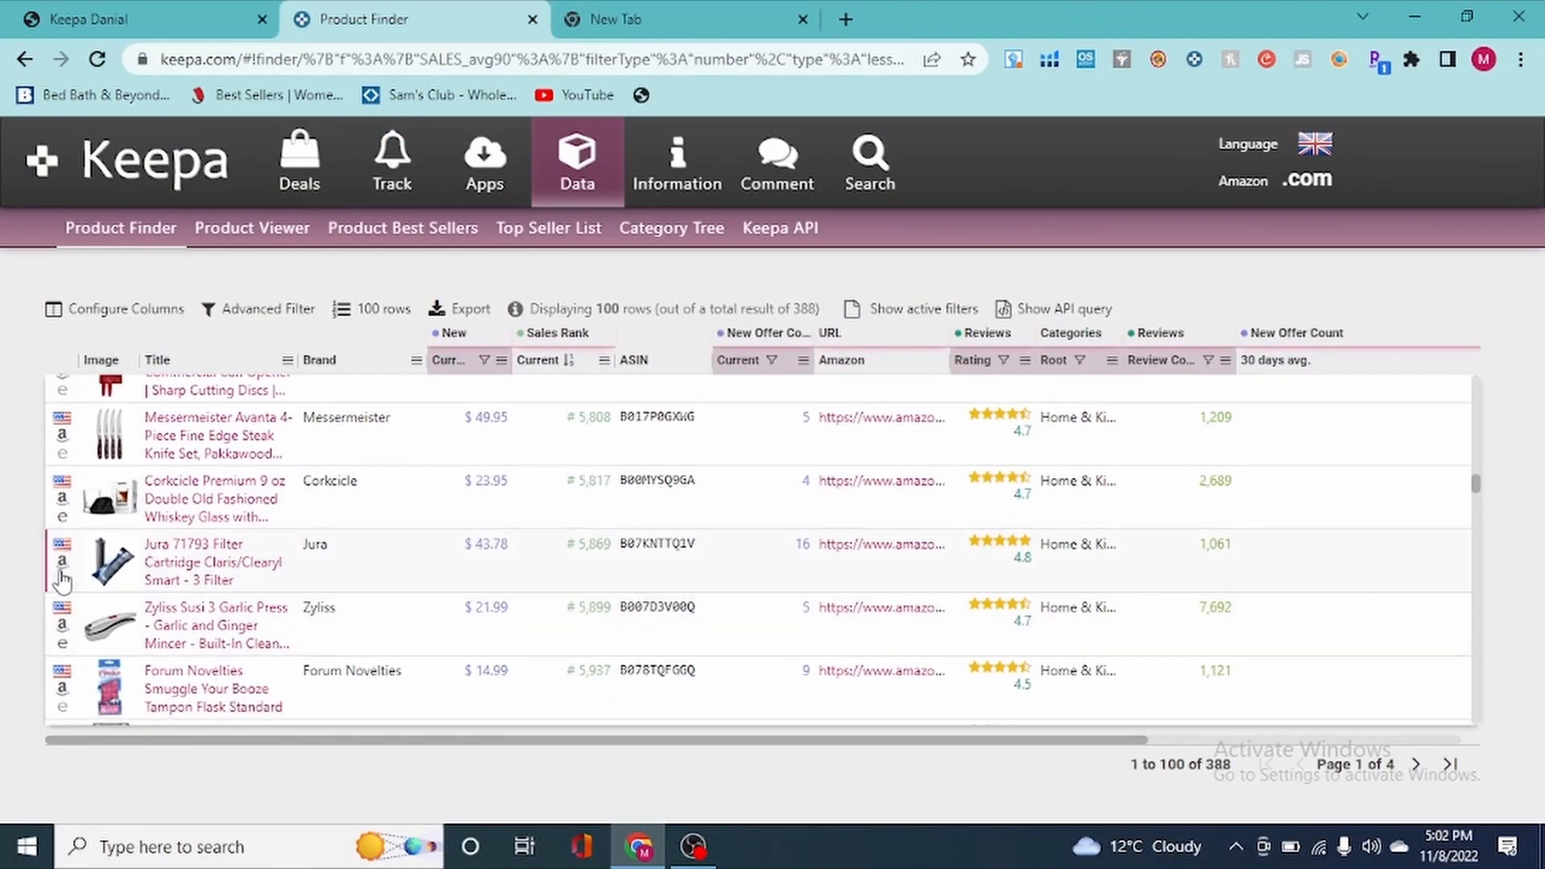
pyautogui.click(62, 573)
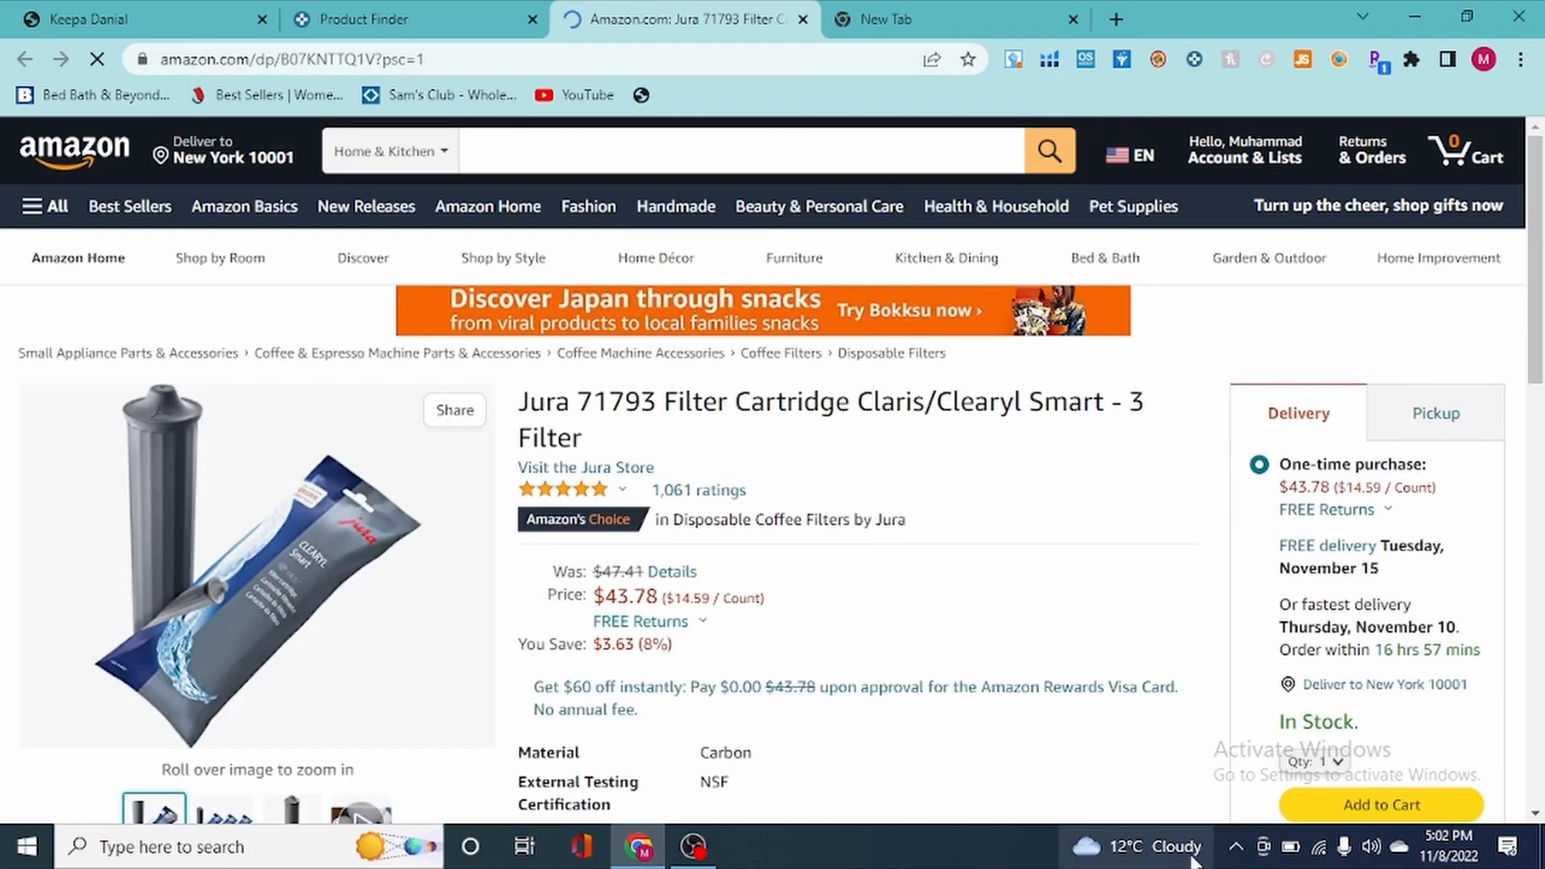
# - Look through the Jura 71793 listing's product details, ratings and seller information down to the Keepa price history
pyautogui.scroll(-6, 1131, 783)
pyautogui.scroll(-3, 1130, 783)
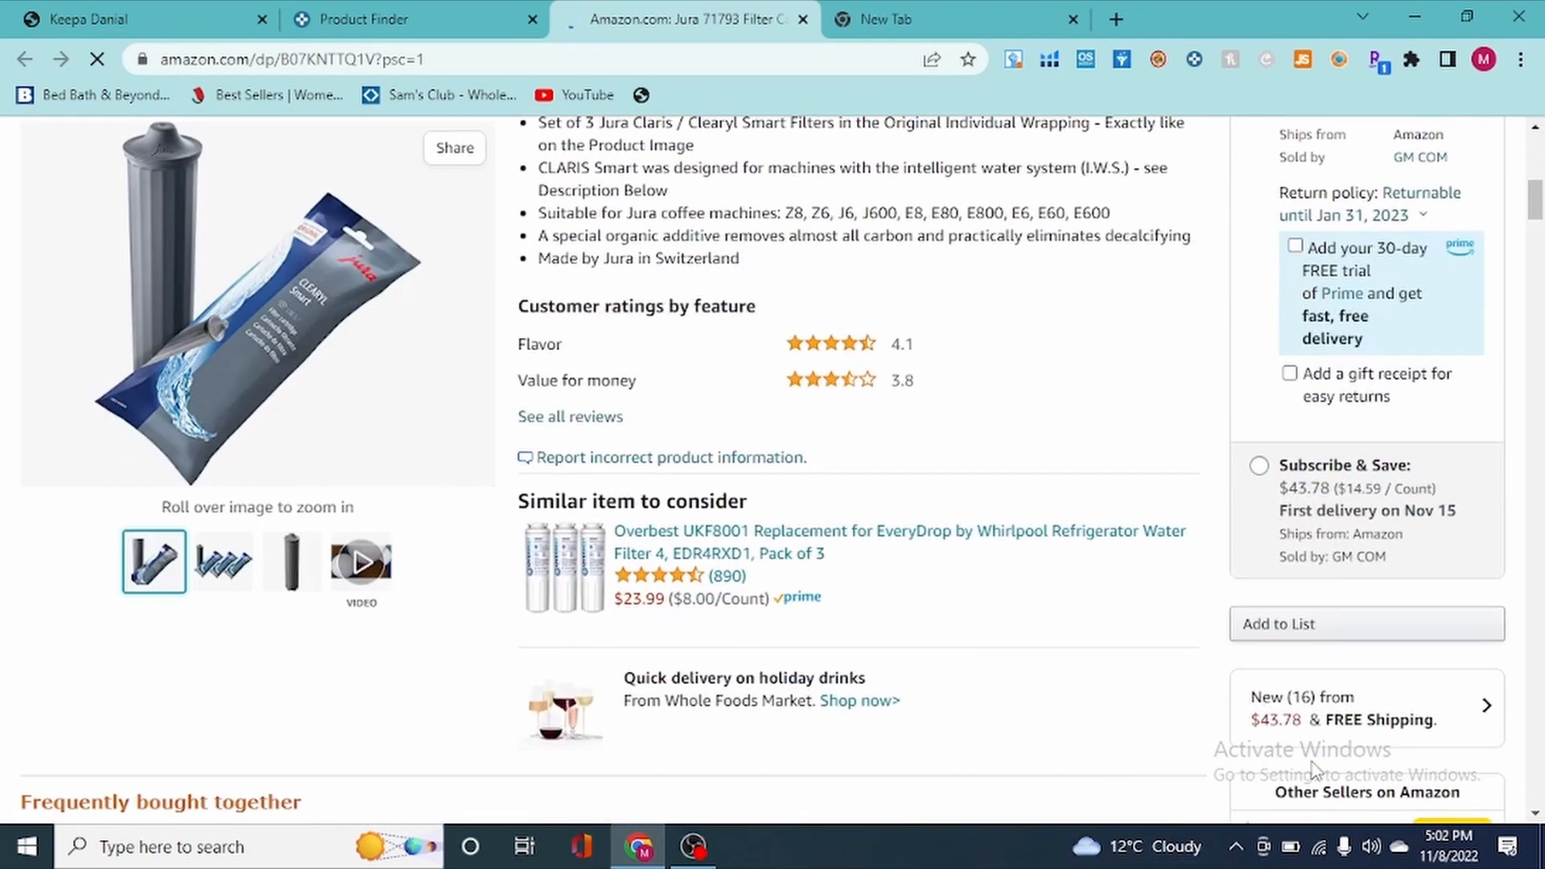
pyautogui.scroll(5, 1345, 765)
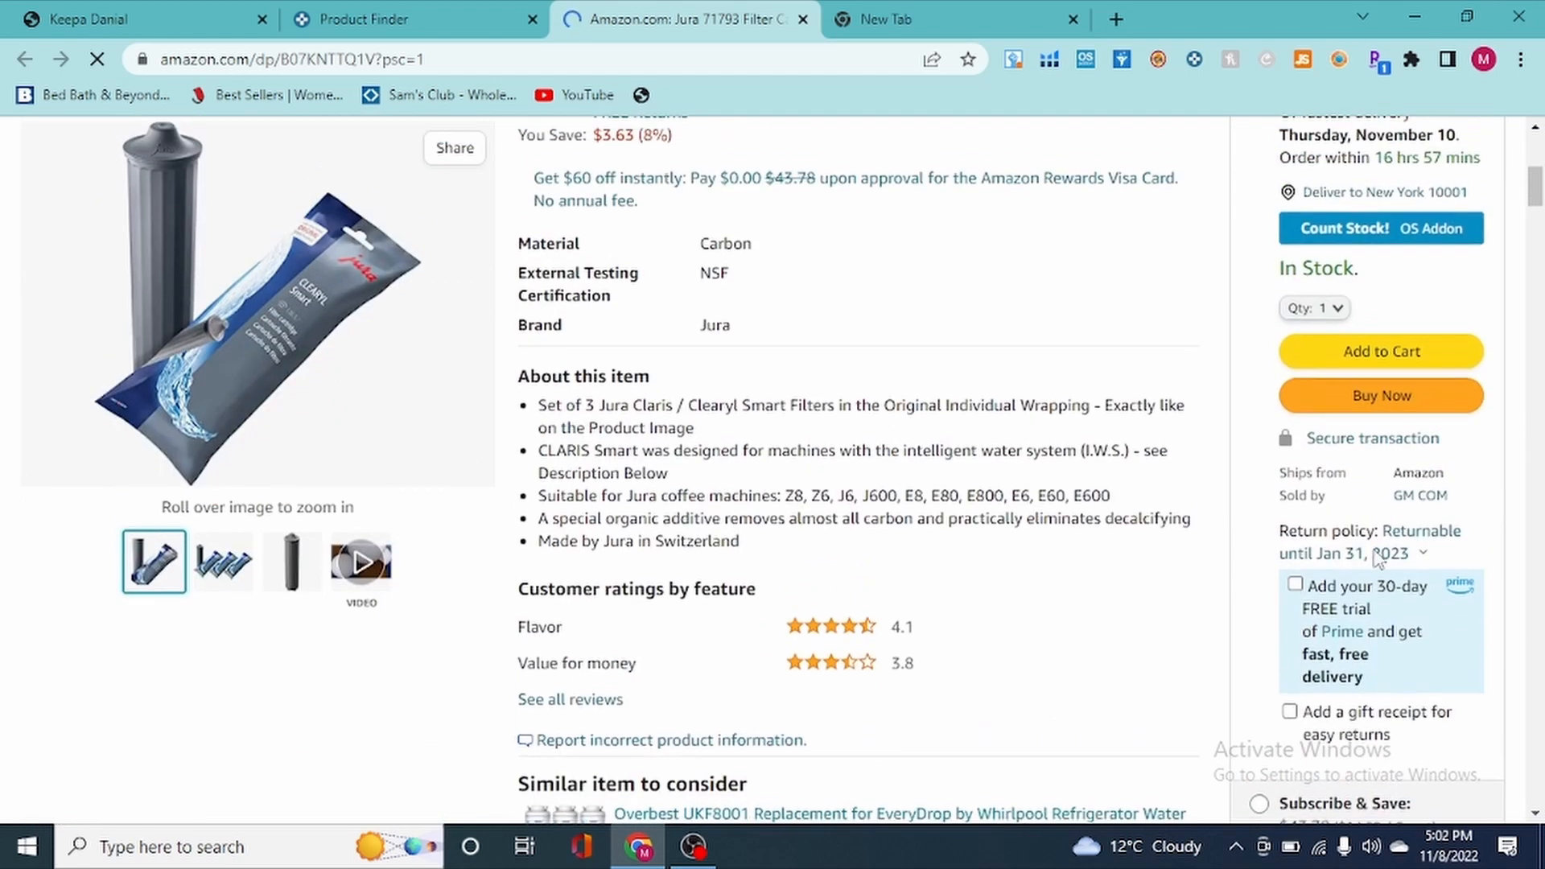
pyautogui.scroll(2, 1360, 561)
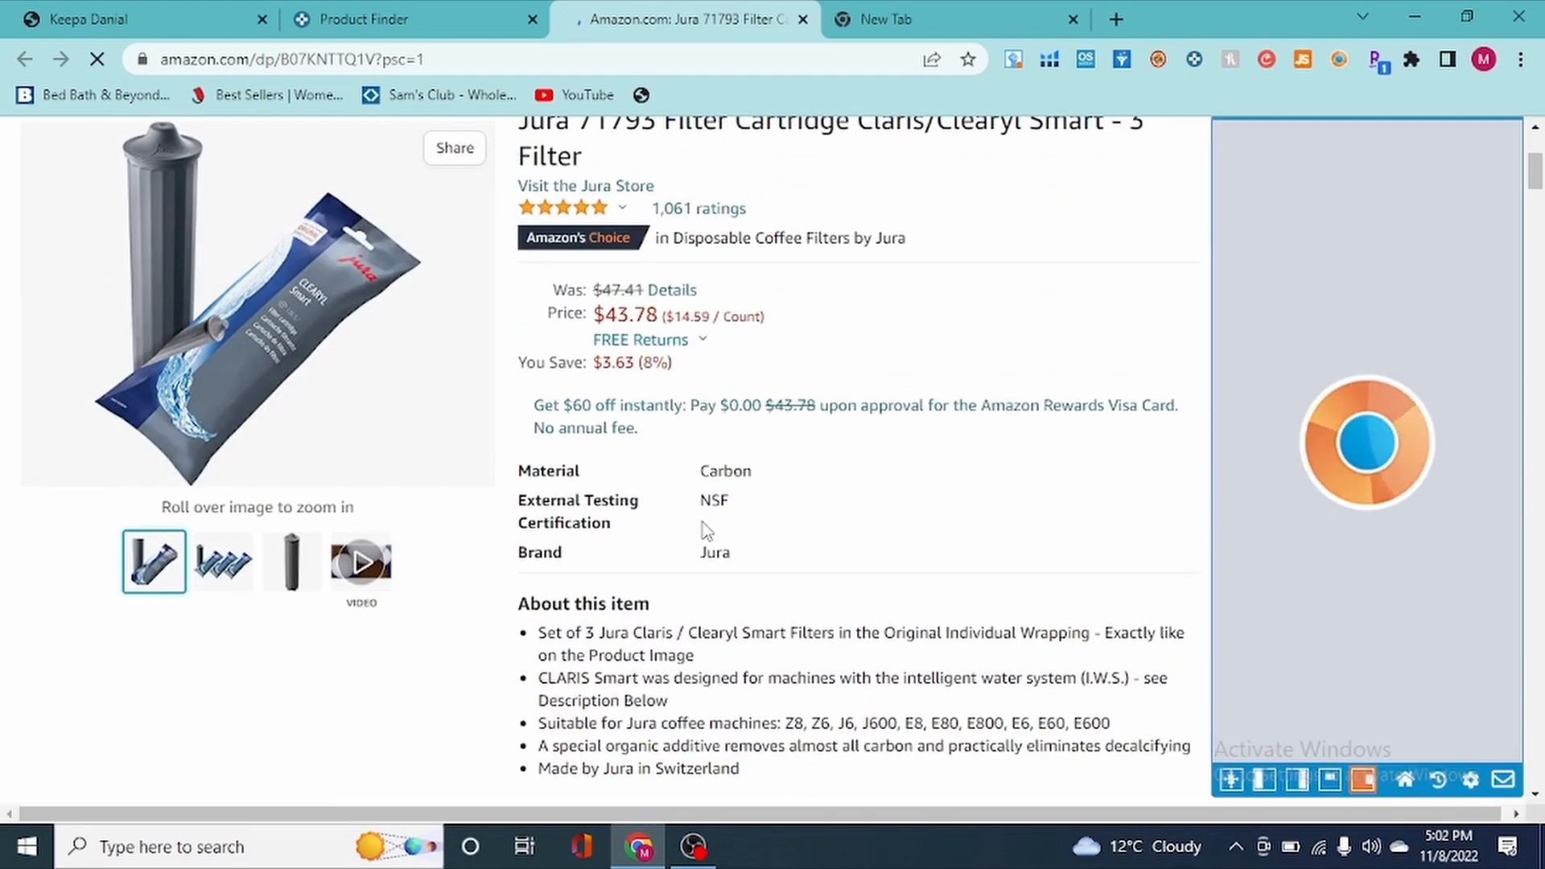
pyautogui.scroll(-6, 1099, 664)
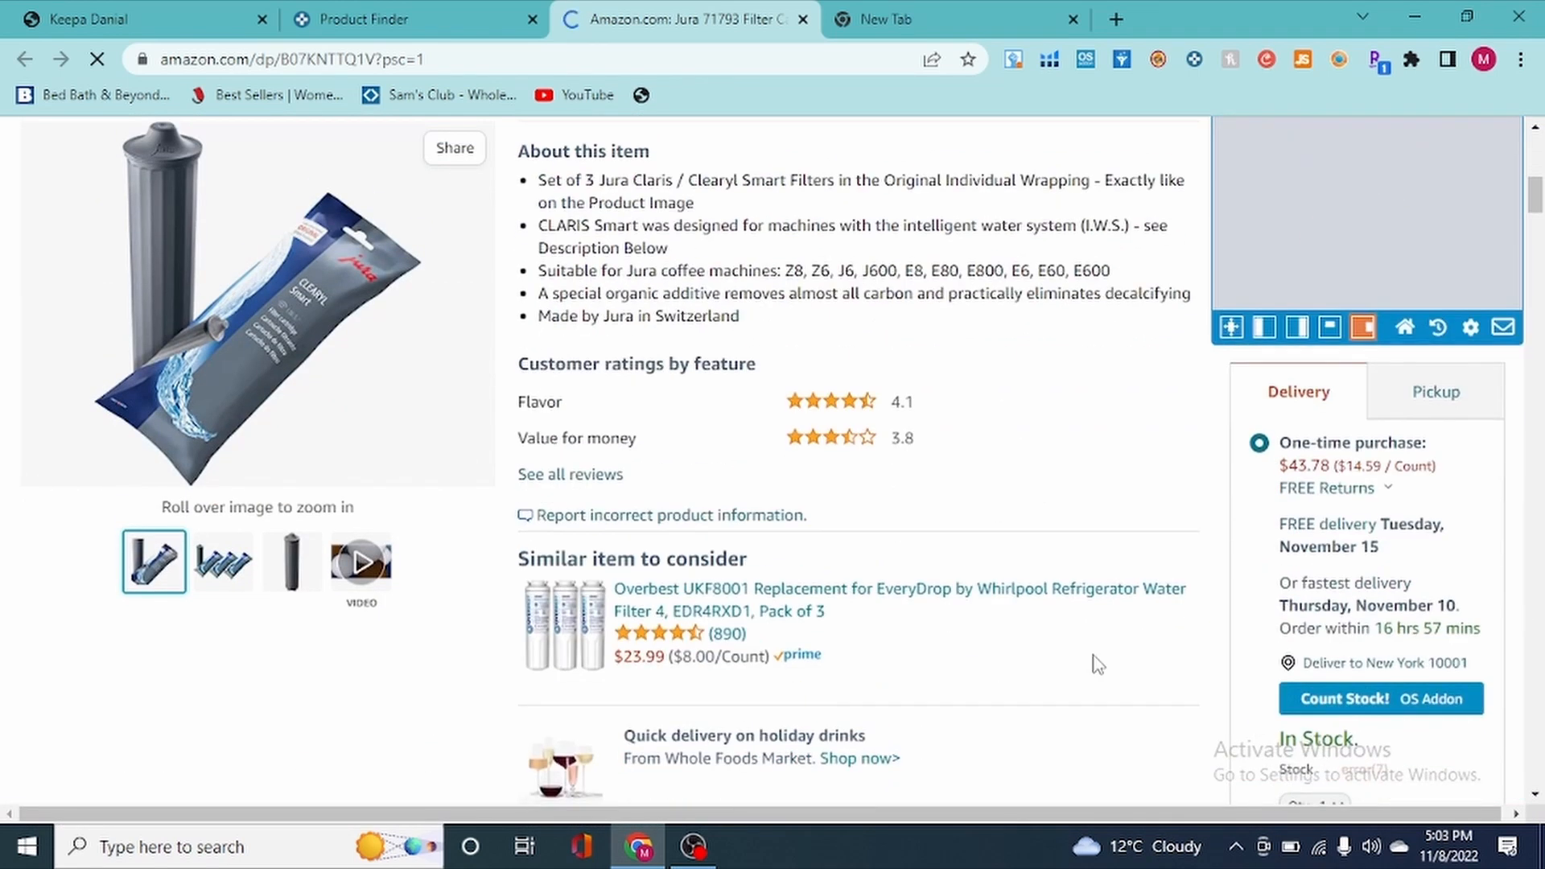
pyautogui.scroll(-5, 1111, 636)
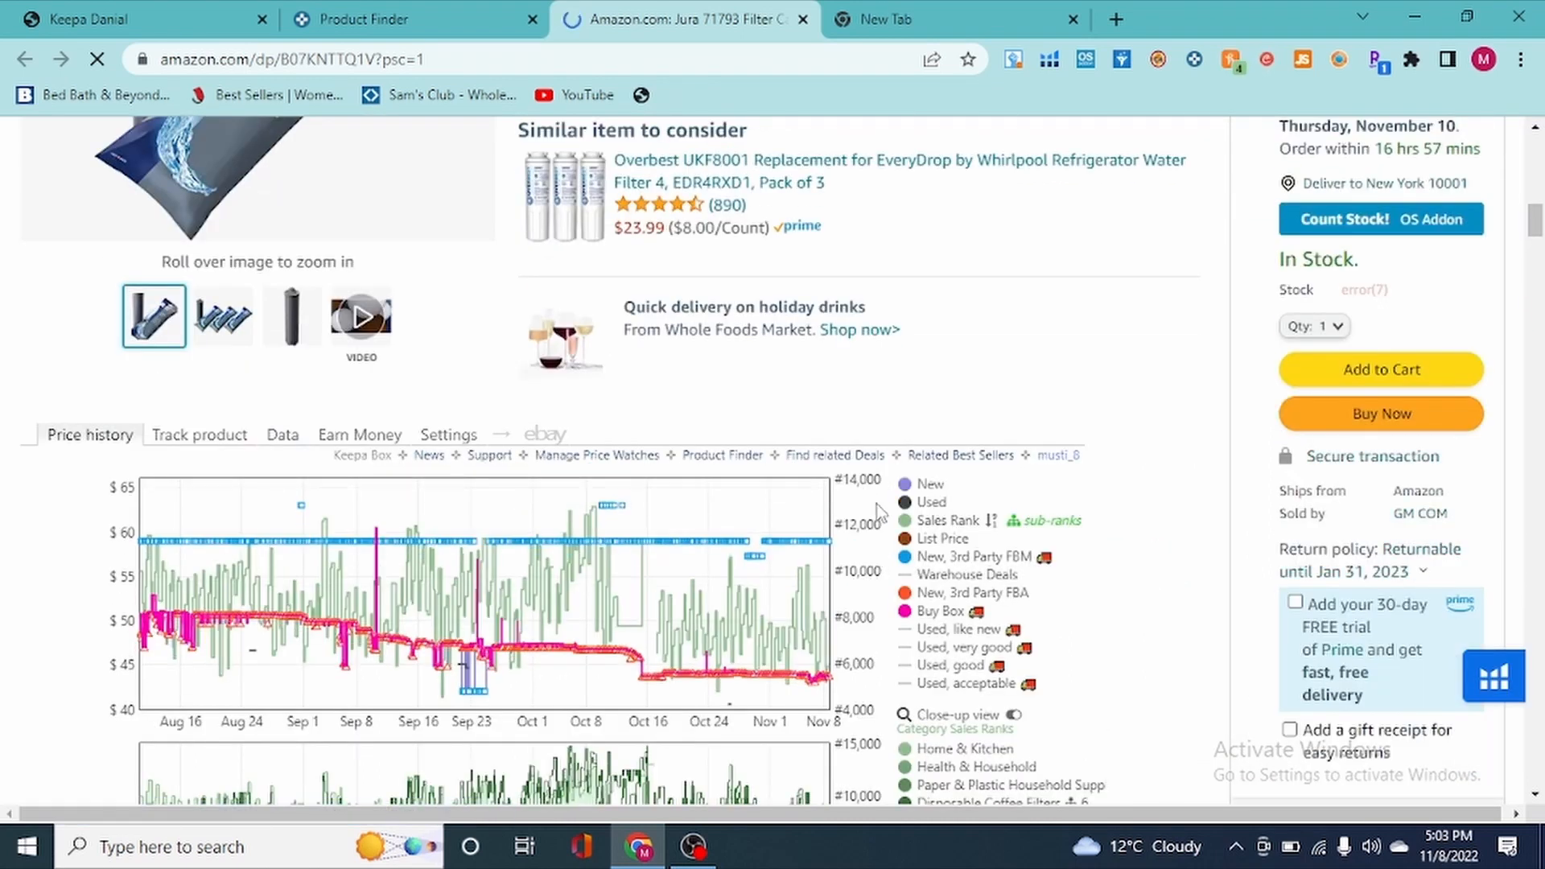
# - Examine the Keepa charts for the filter cartridge's price, buy box, sales rank and new offer count over 3 months
pyautogui.scroll(-7, 880, 513)
pyautogui.scroll(3, 950, 509)
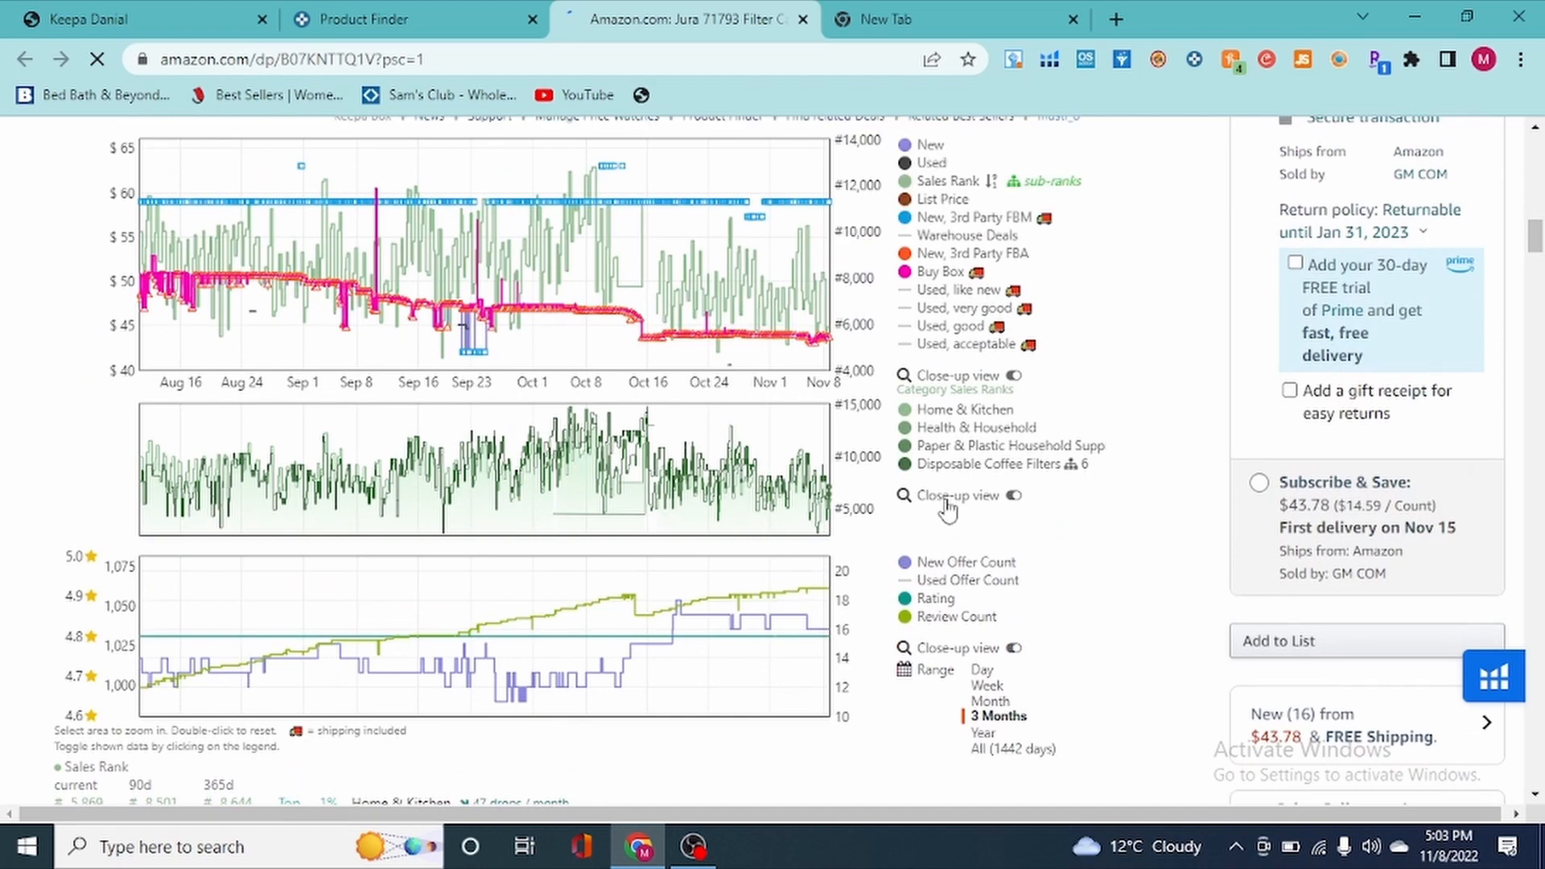
pyautogui.scroll(5, 1151, 466)
pyautogui.scroll(-4, 1082, 433)
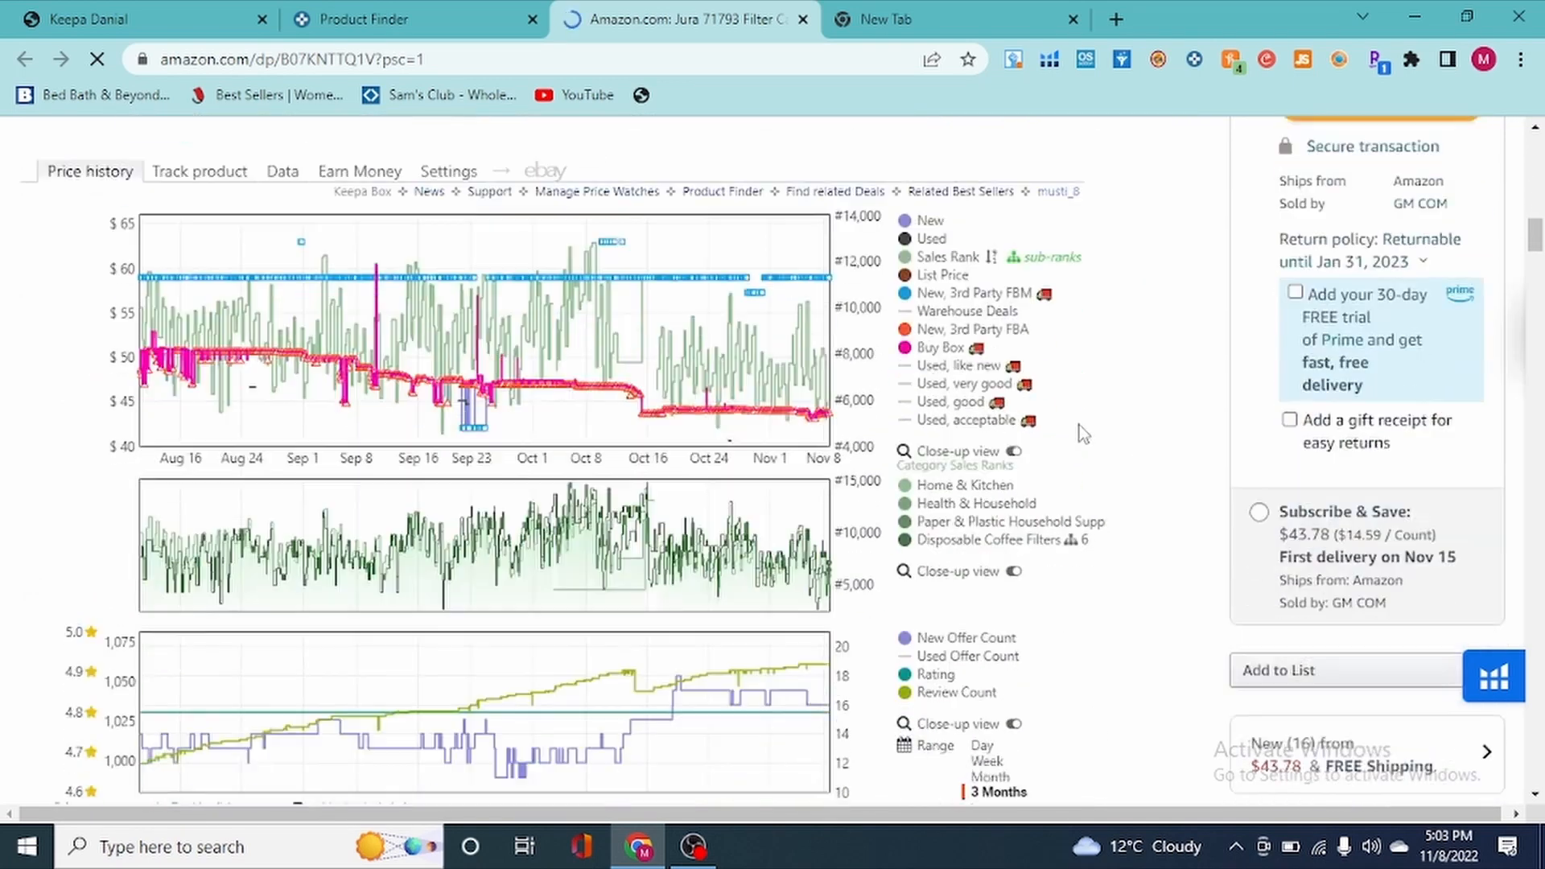
pyautogui.scroll(-4, 1079, 425)
pyautogui.scroll(3, 1108, 310)
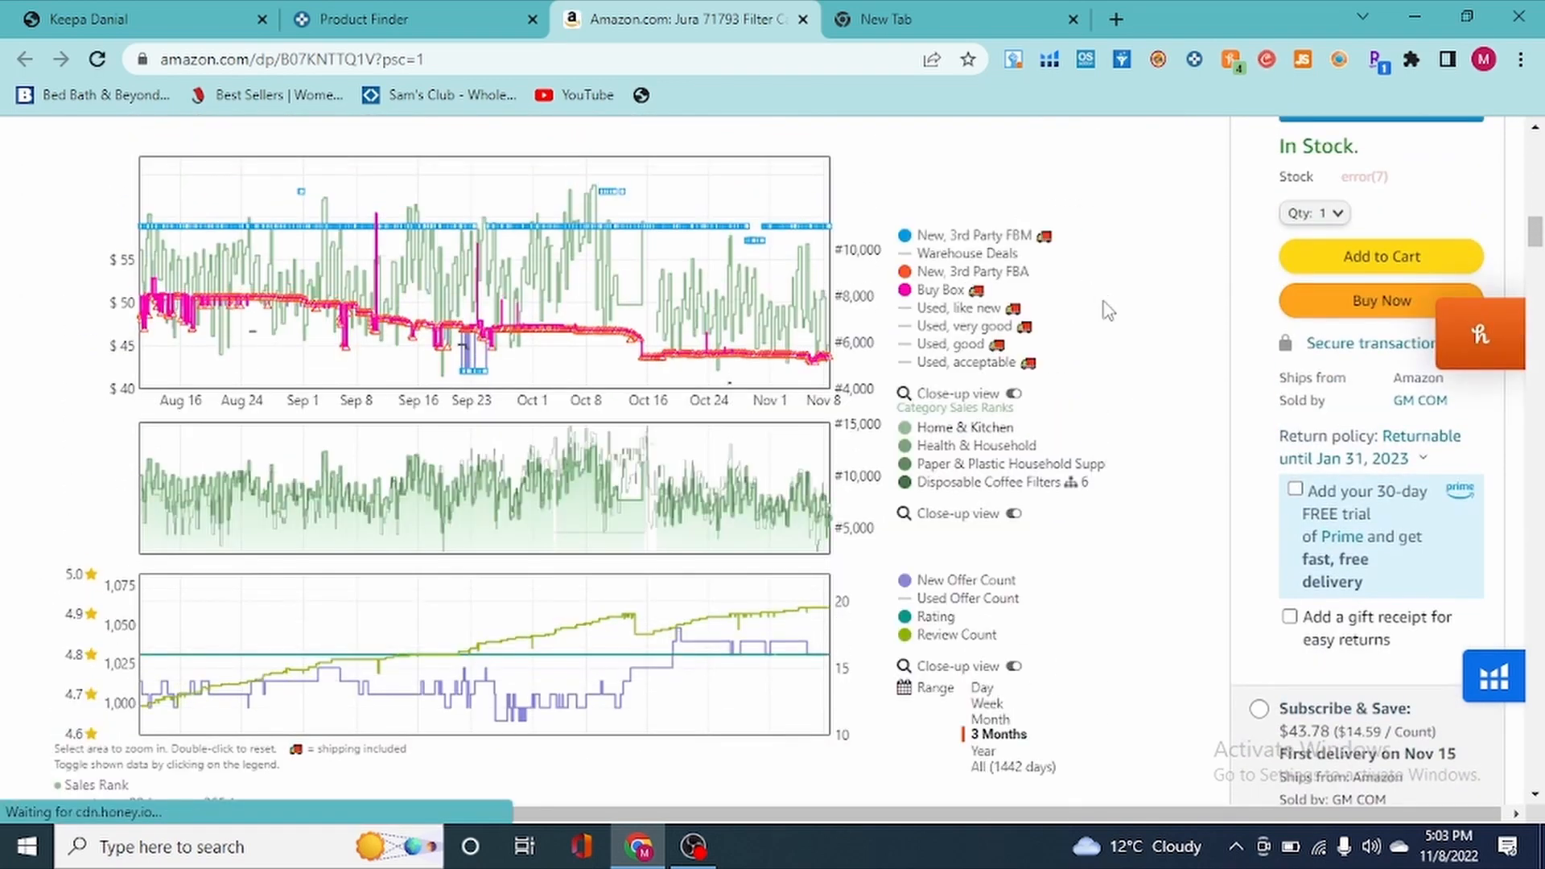
pyautogui.scroll(-2, 1123, 342)
pyautogui.scroll(5, 1138, 373)
pyautogui.scroll(-3, 932, 257)
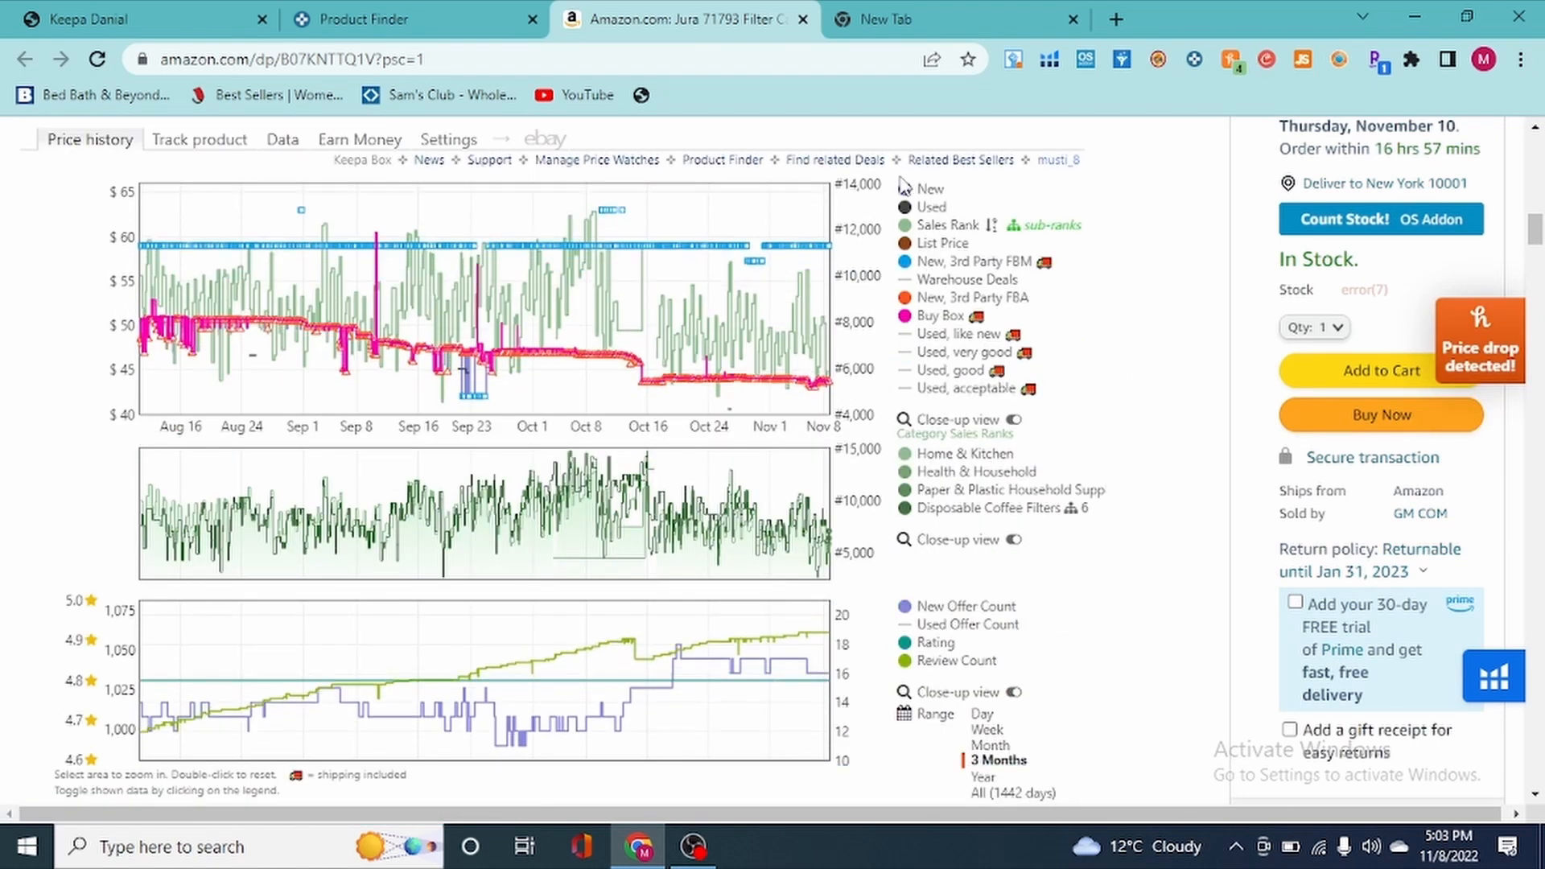
pyautogui.scroll(-1, 905, 187)
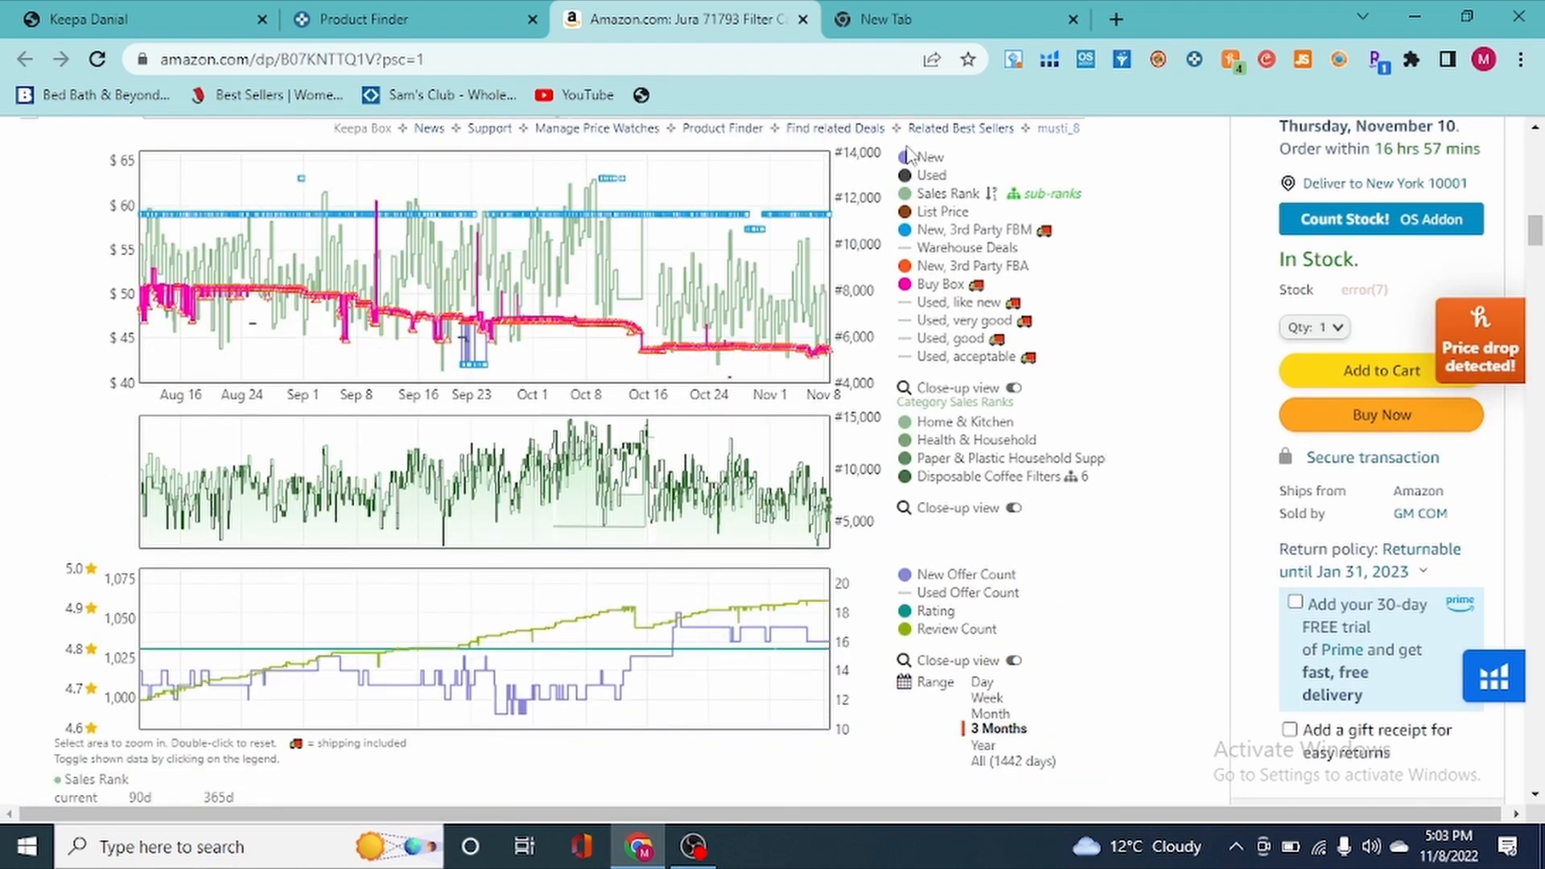
pyautogui.scroll(4, 928, 244)
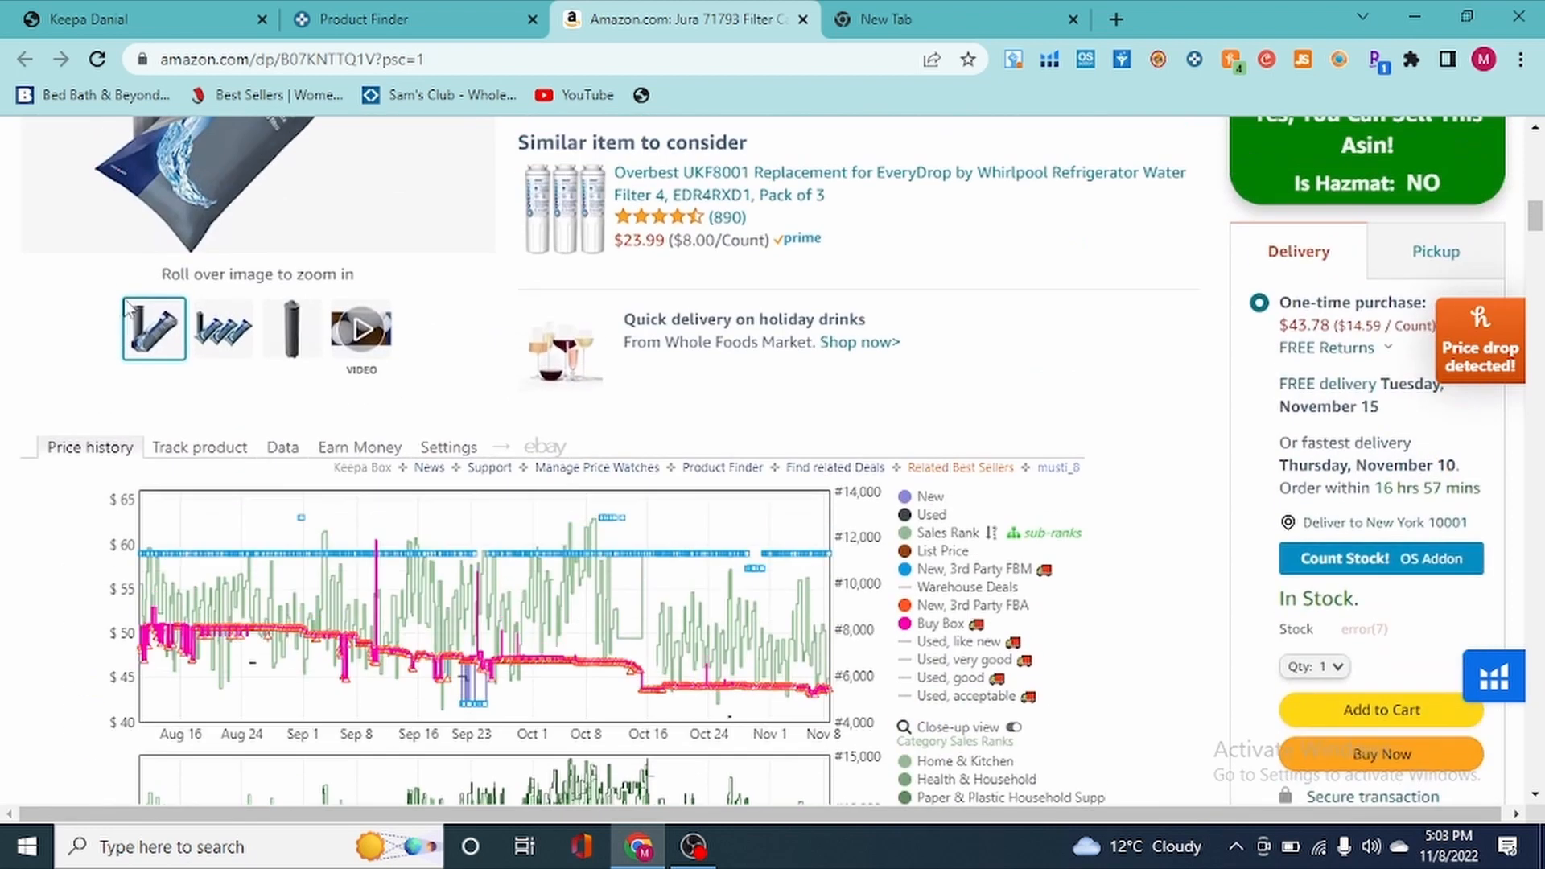
# - Open Keepa's product details data and check the 90-day average sales rank and Amazon's 90 days OOS value
pyautogui.click(284, 447)
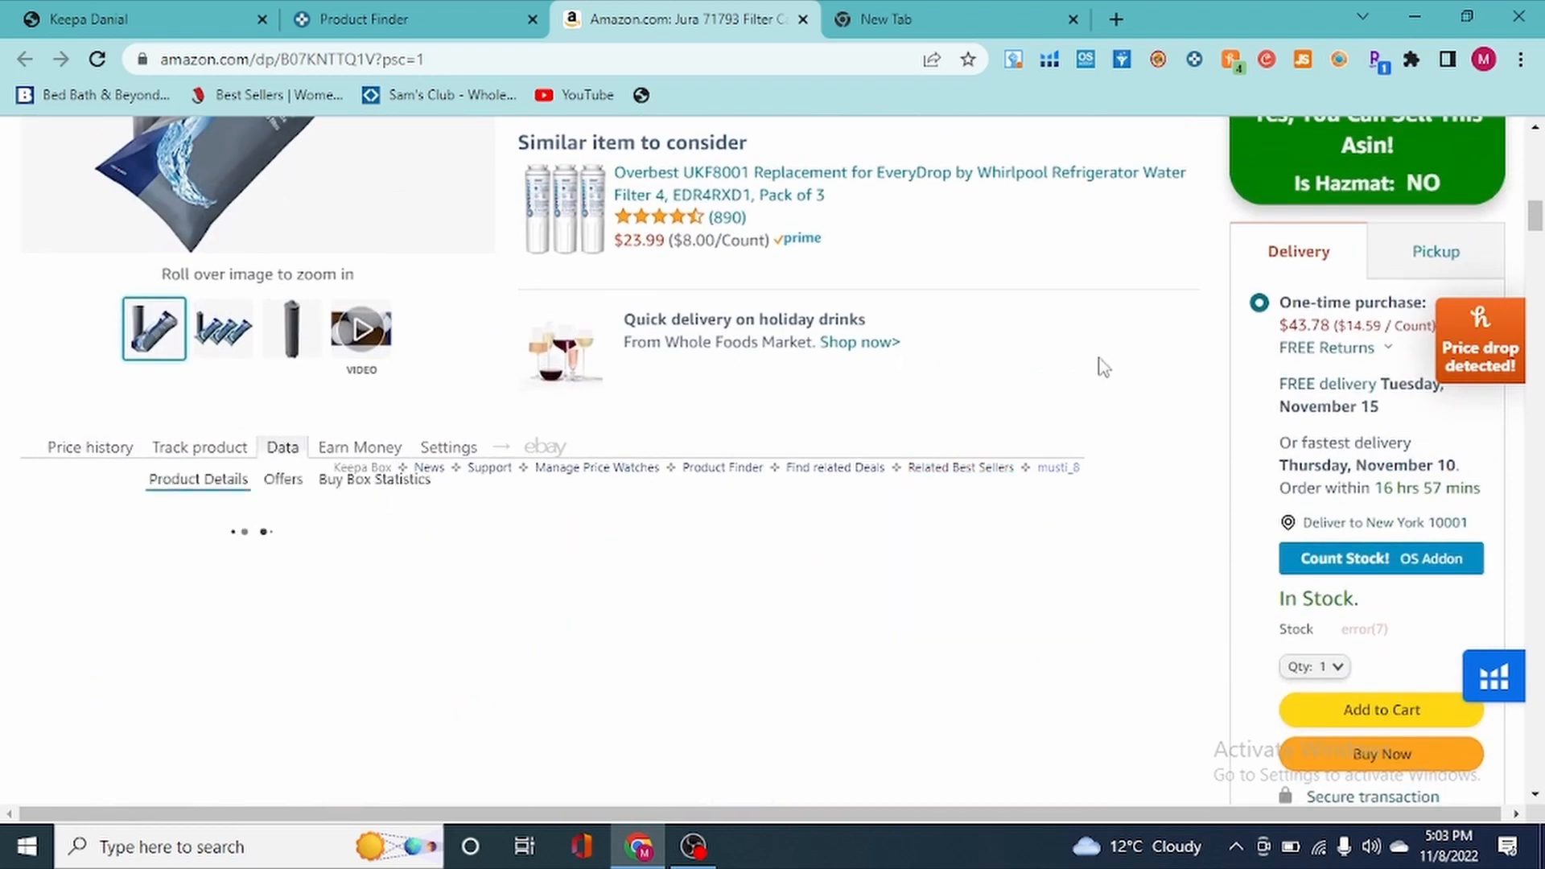
pyautogui.scroll(-3, 1241, 353)
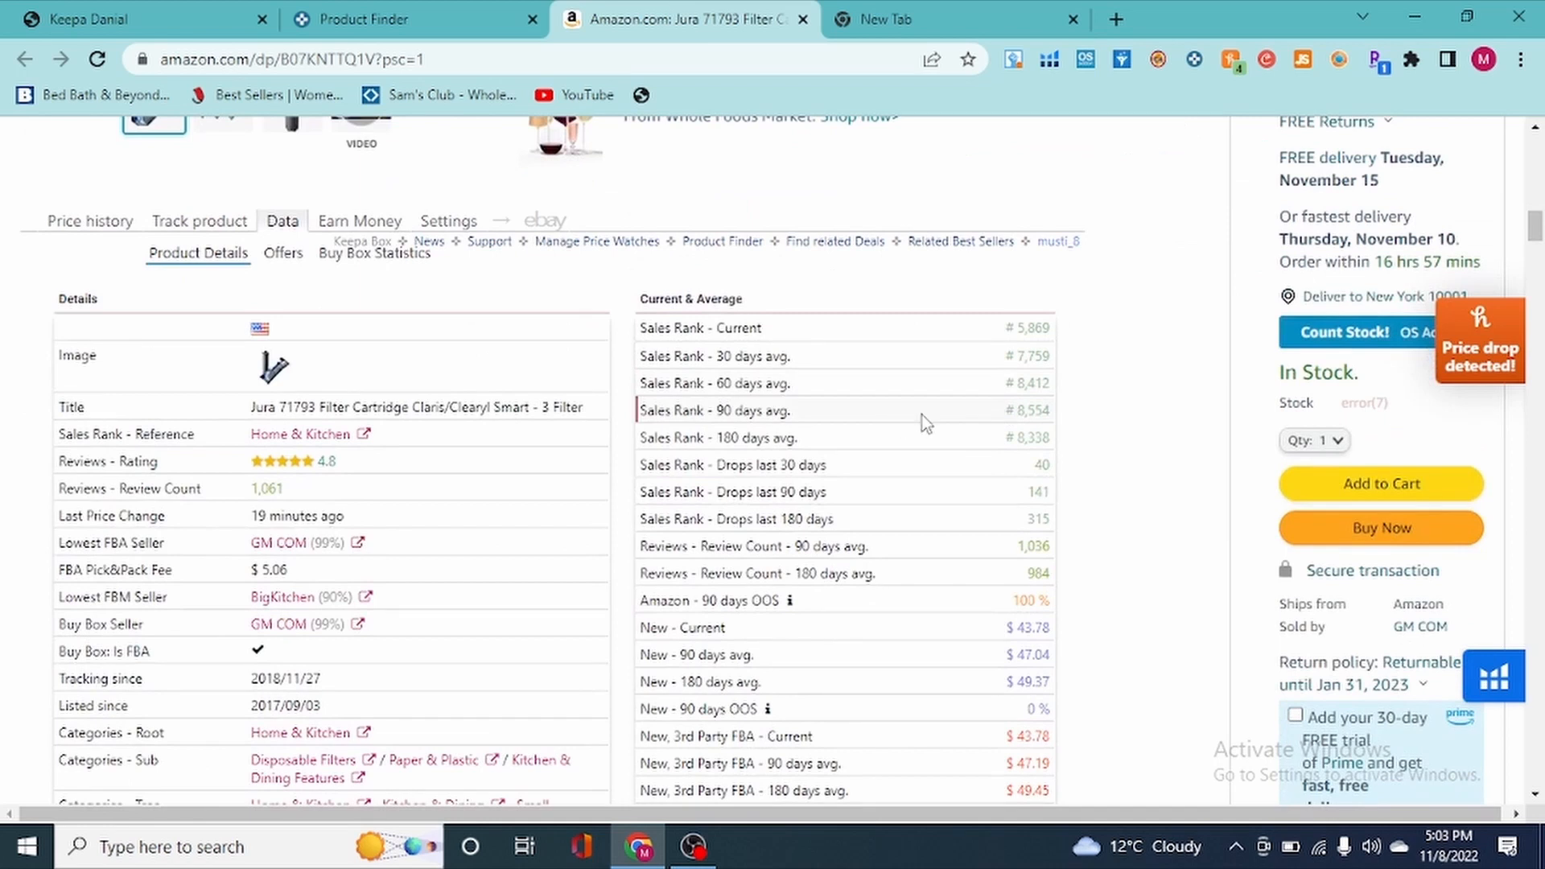
pyautogui.click(1049, 412)
pyautogui.click(670, 609)
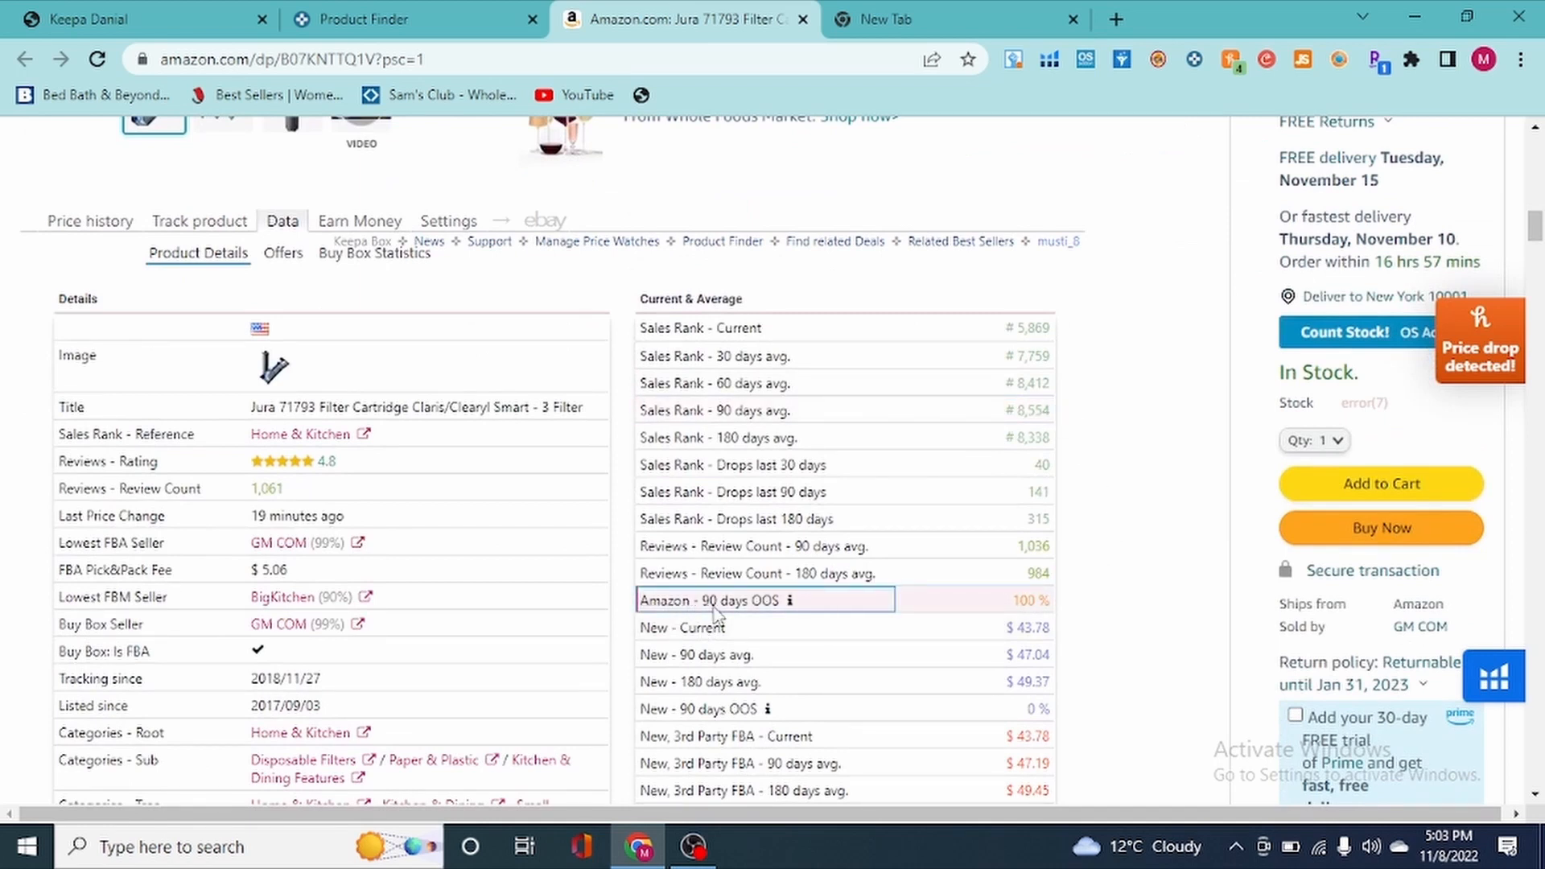
pyautogui.click(1024, 611)
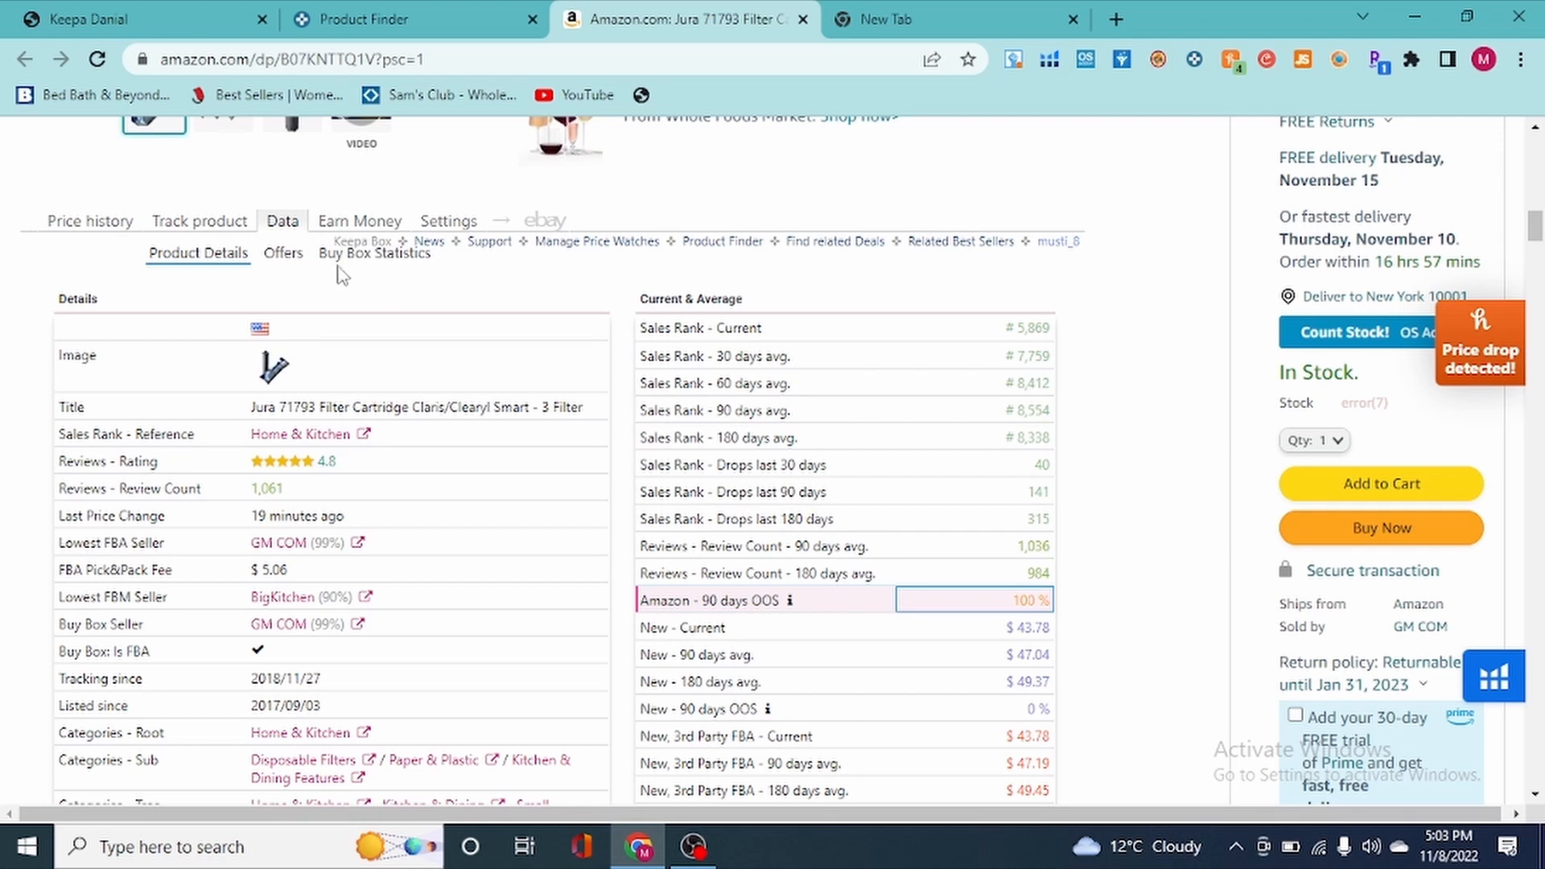
# - Open Keepa's offers data for the cartridge and review each offer's price, stock and units sold in 30 days
pyautogui.click(285, 268)
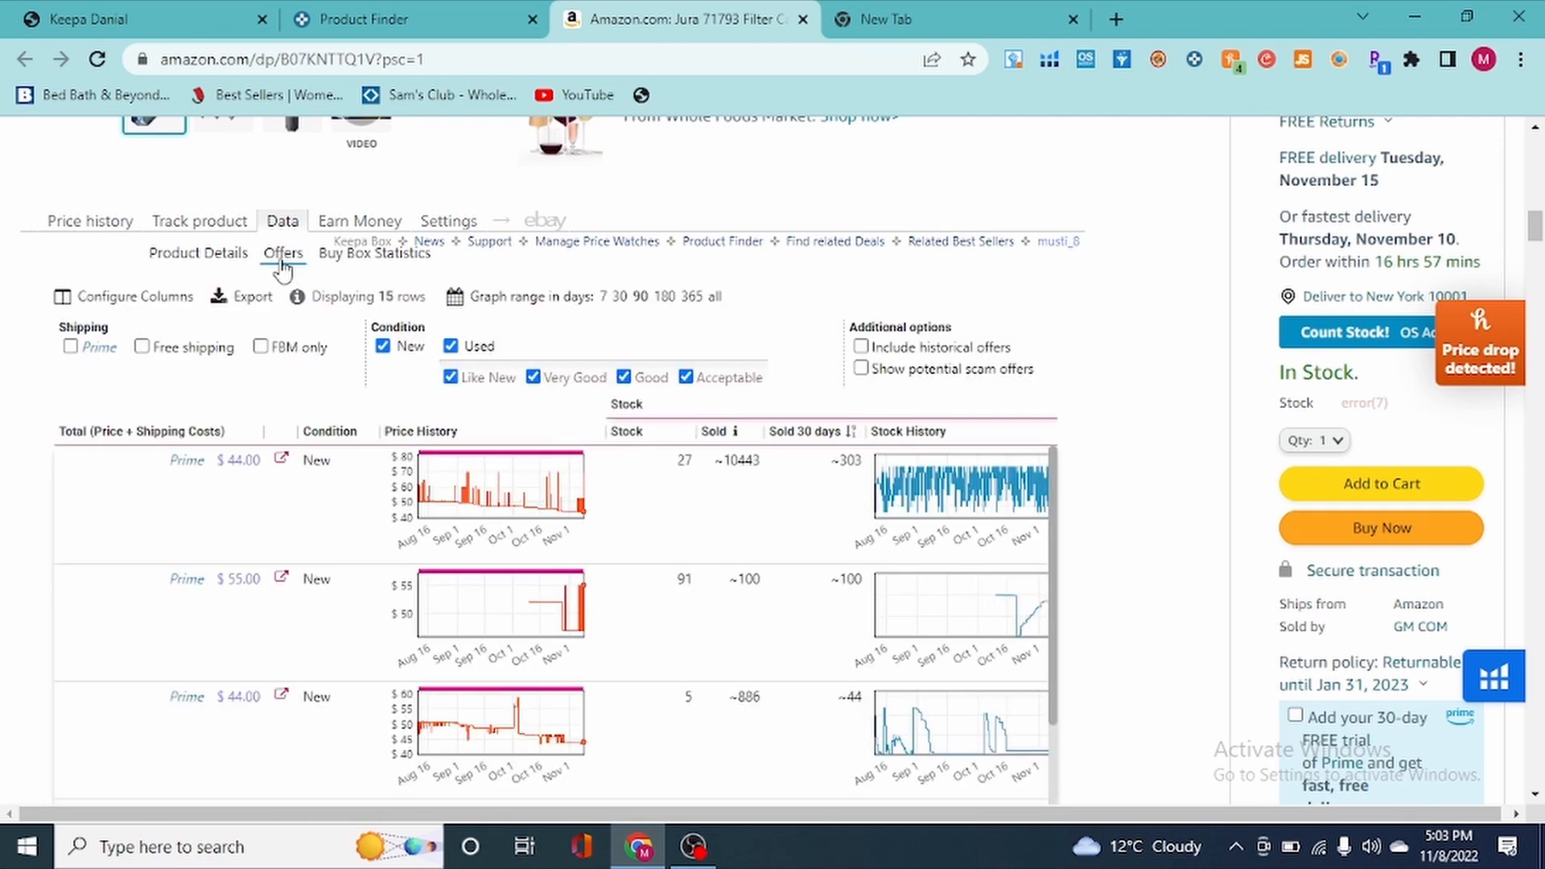
pyautogui.scroll(-9, 1271, 297)
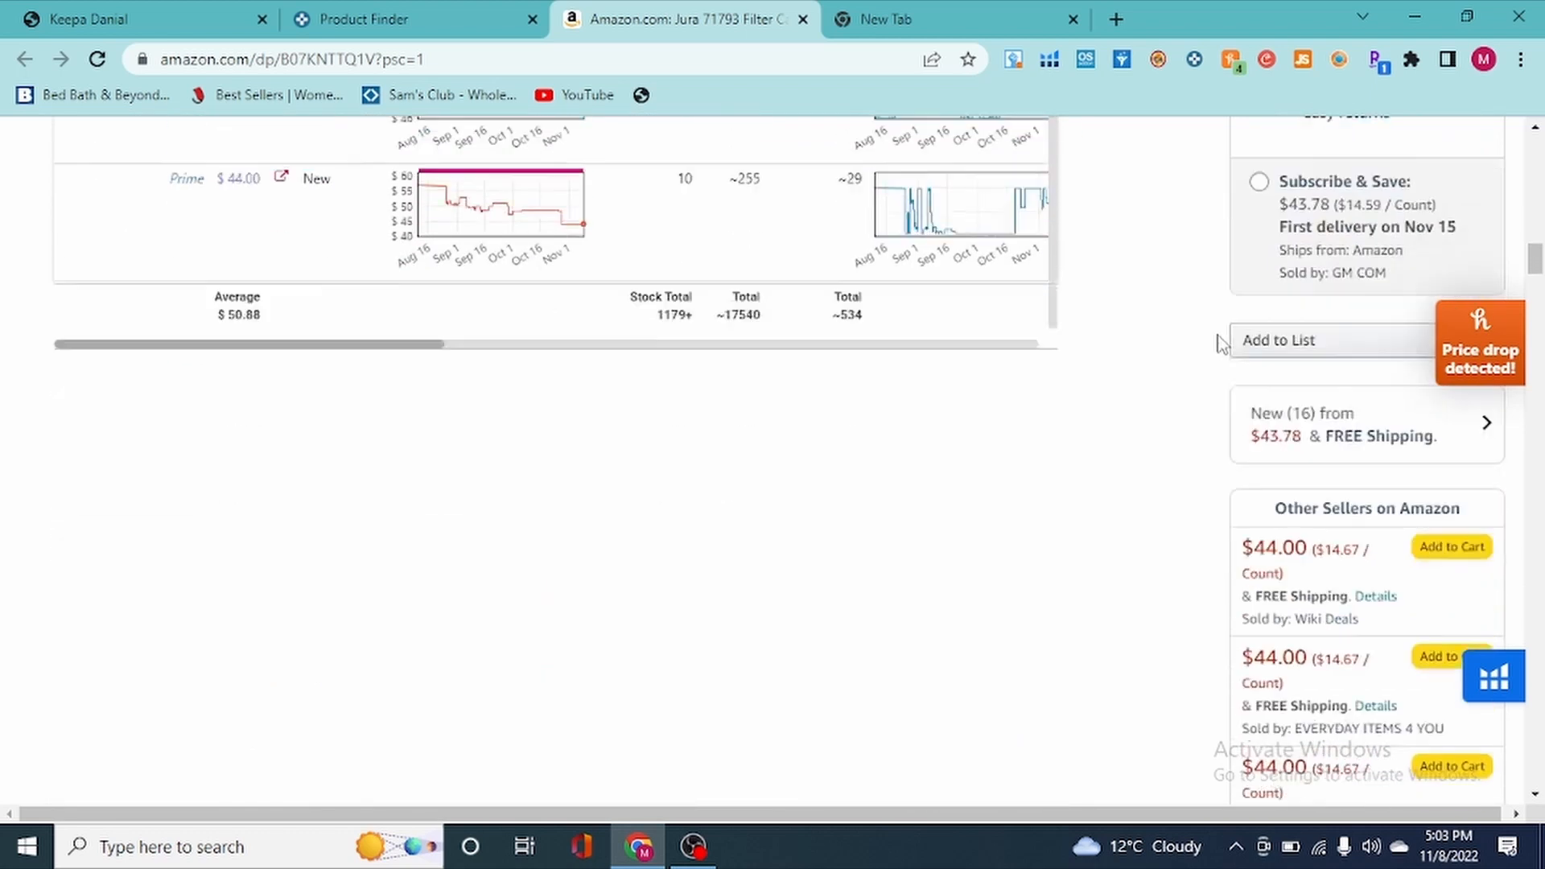
pyautogui.scroll(4, 1148, 459)
pyautogui.scroll(3, 905, 567)
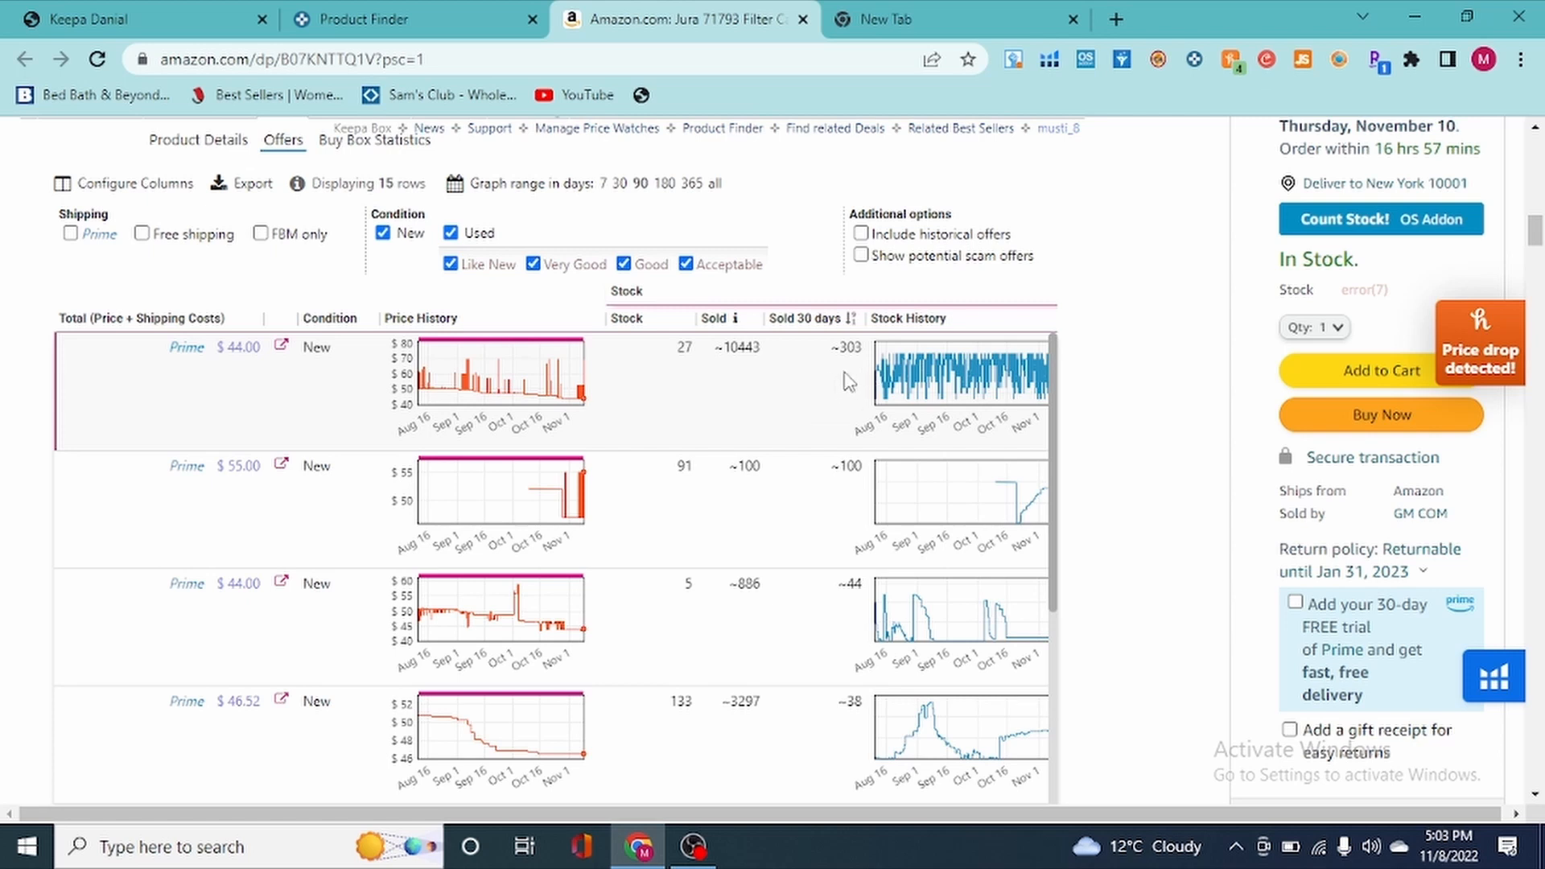
pyautogui.scroll(-3, 1148, 354)
pyautogui.scroll(3, 1147, 362)
pyautogui.scroll(-2, 836, 367)
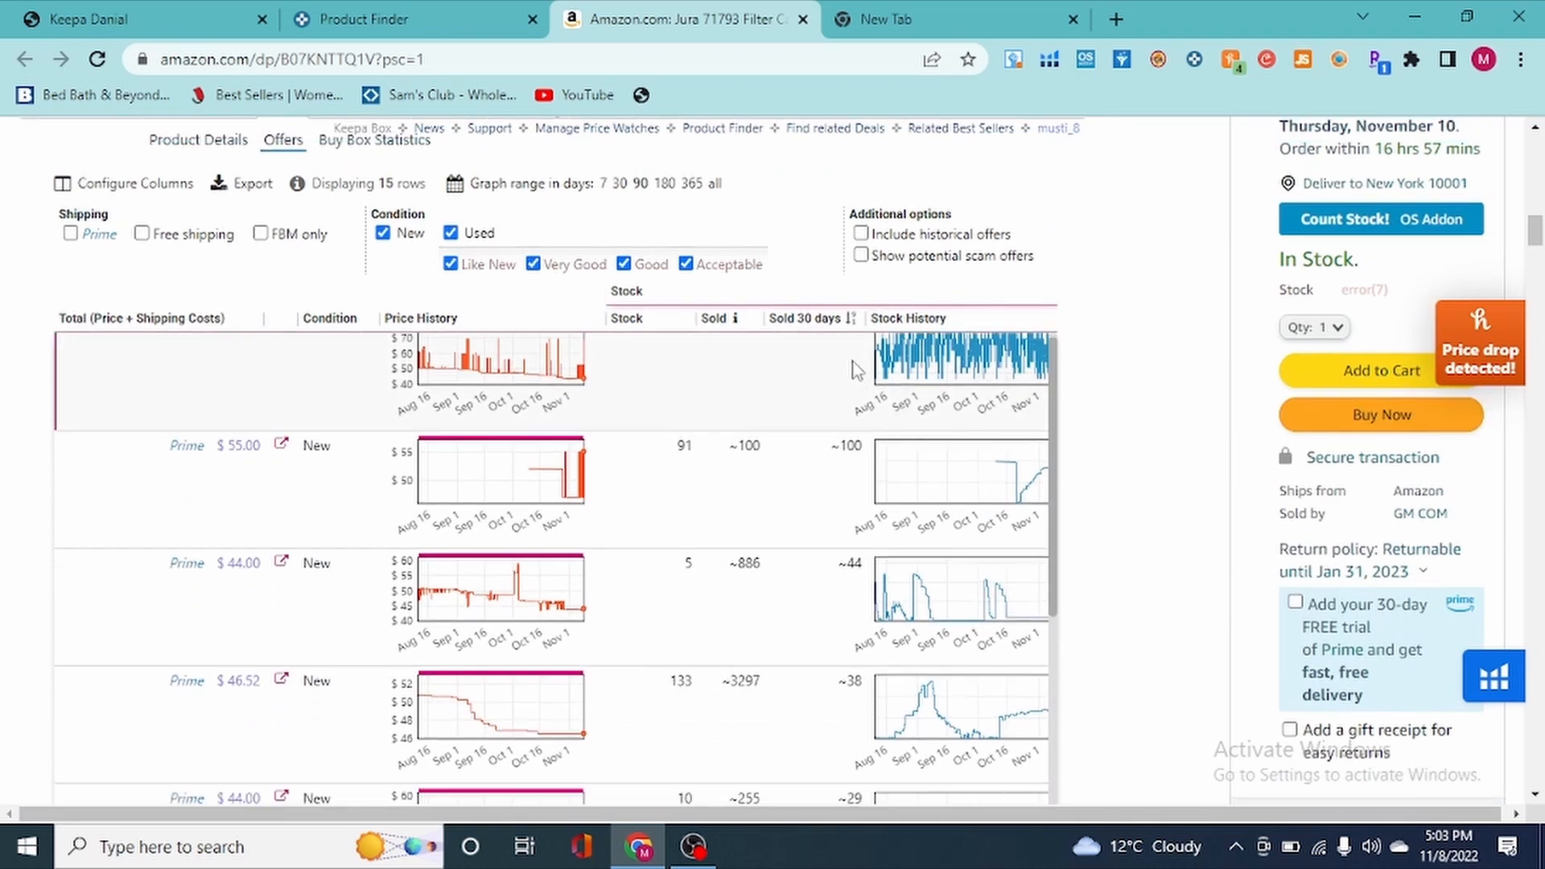
# - Check the sold totals below the remaining offers, then return to the first offers in the table
pyautogui.scroll(-5, 1199, 427)
pyautogui.scroll(-3, 913, 445)
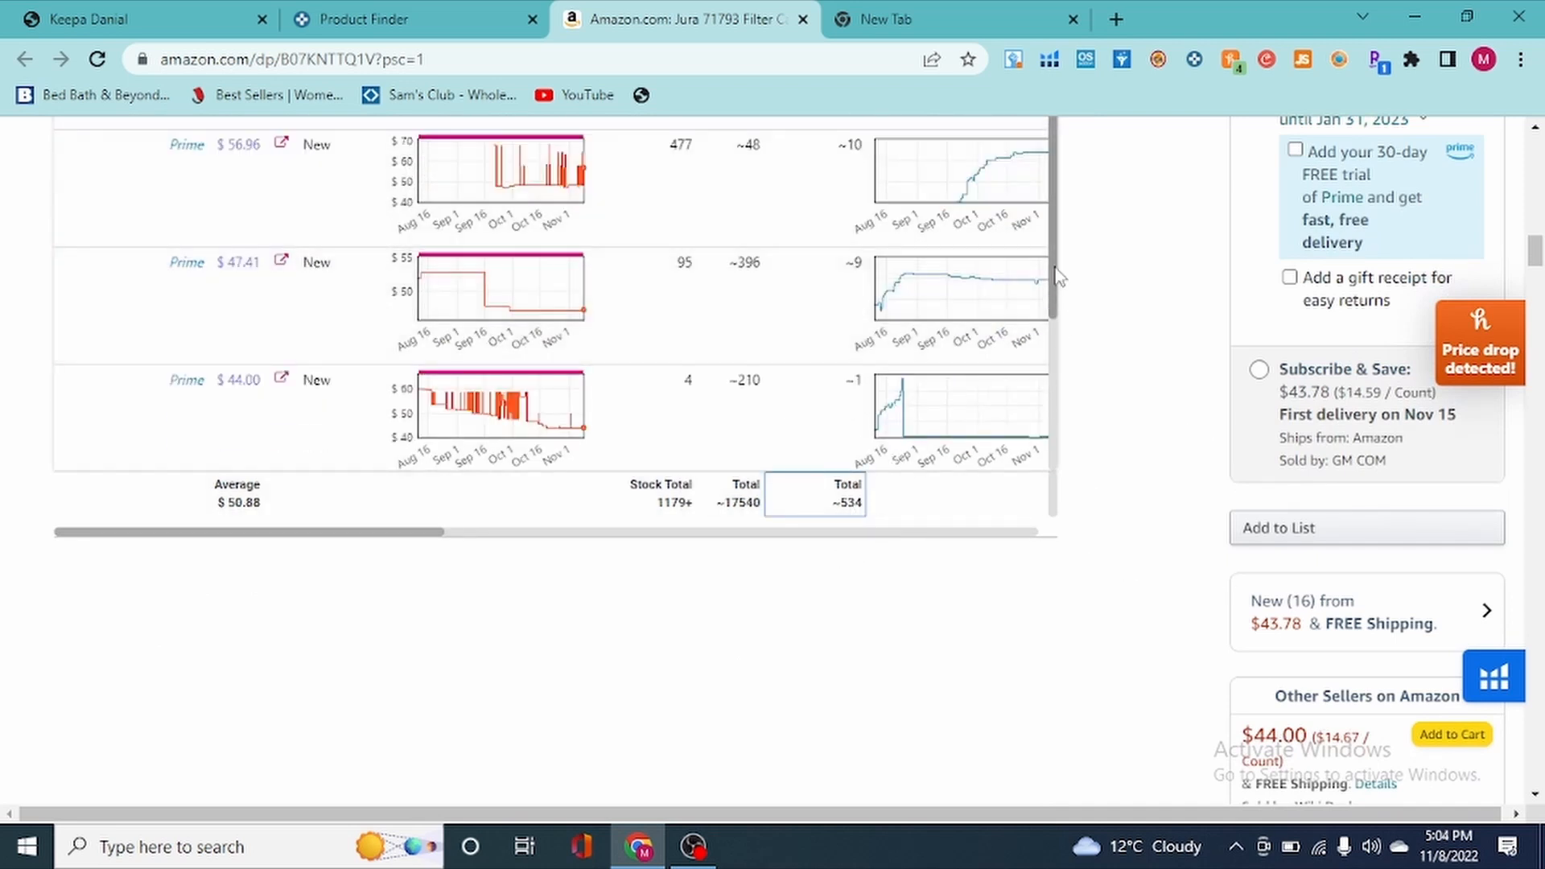
pyautogui.scroll(-1, 1054, 276)
pyautogui.scroll(4, 1063, 274)
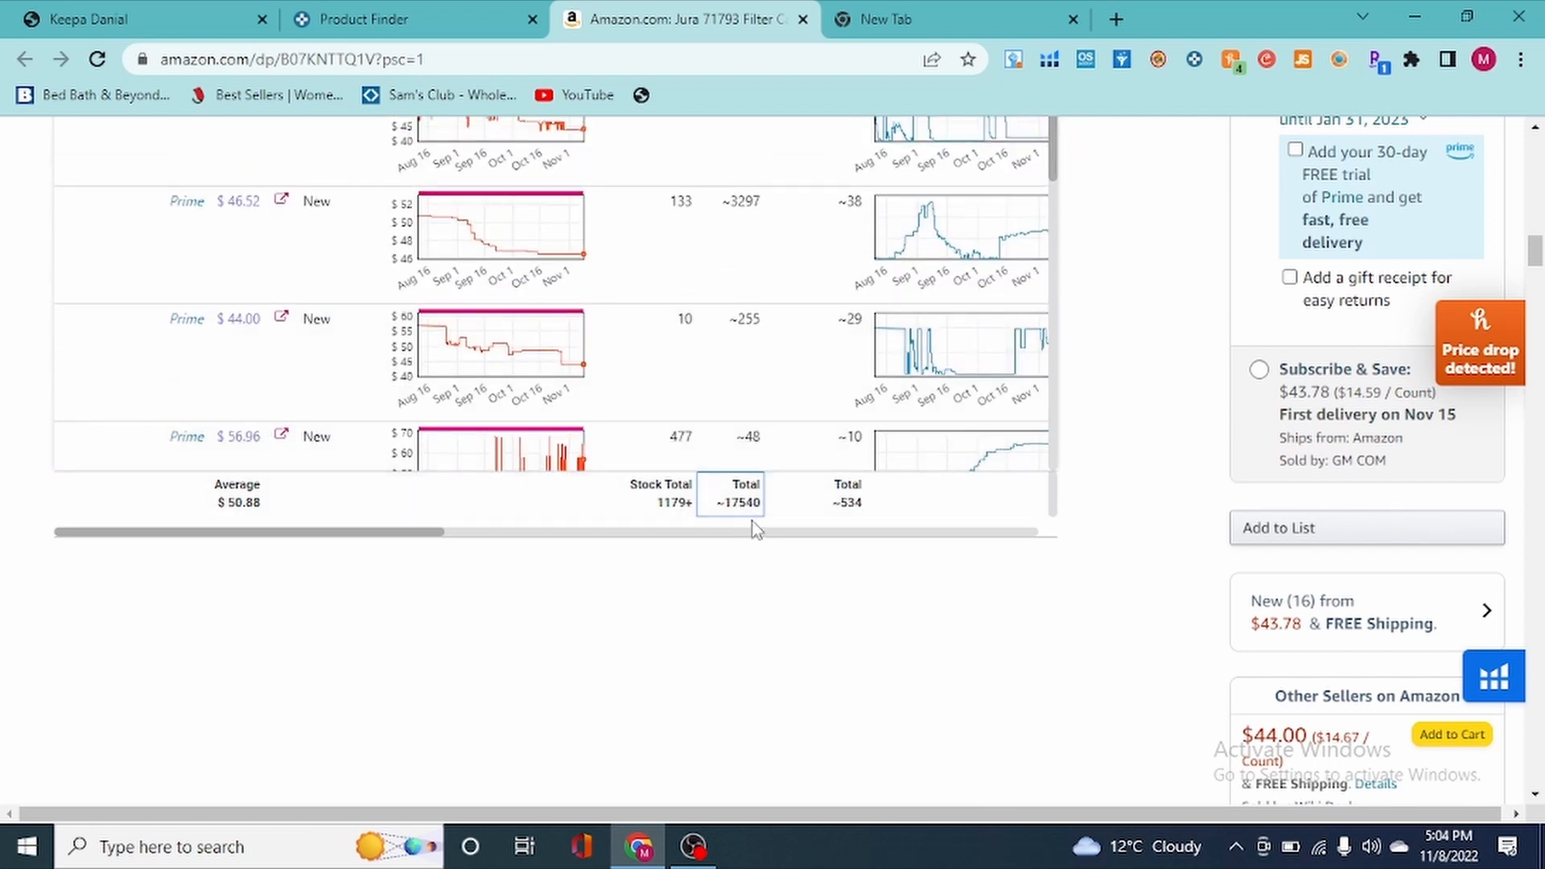
pyautogui.scroll(4, 756, 529)
pyautogui.scroll(4, 853, 486)
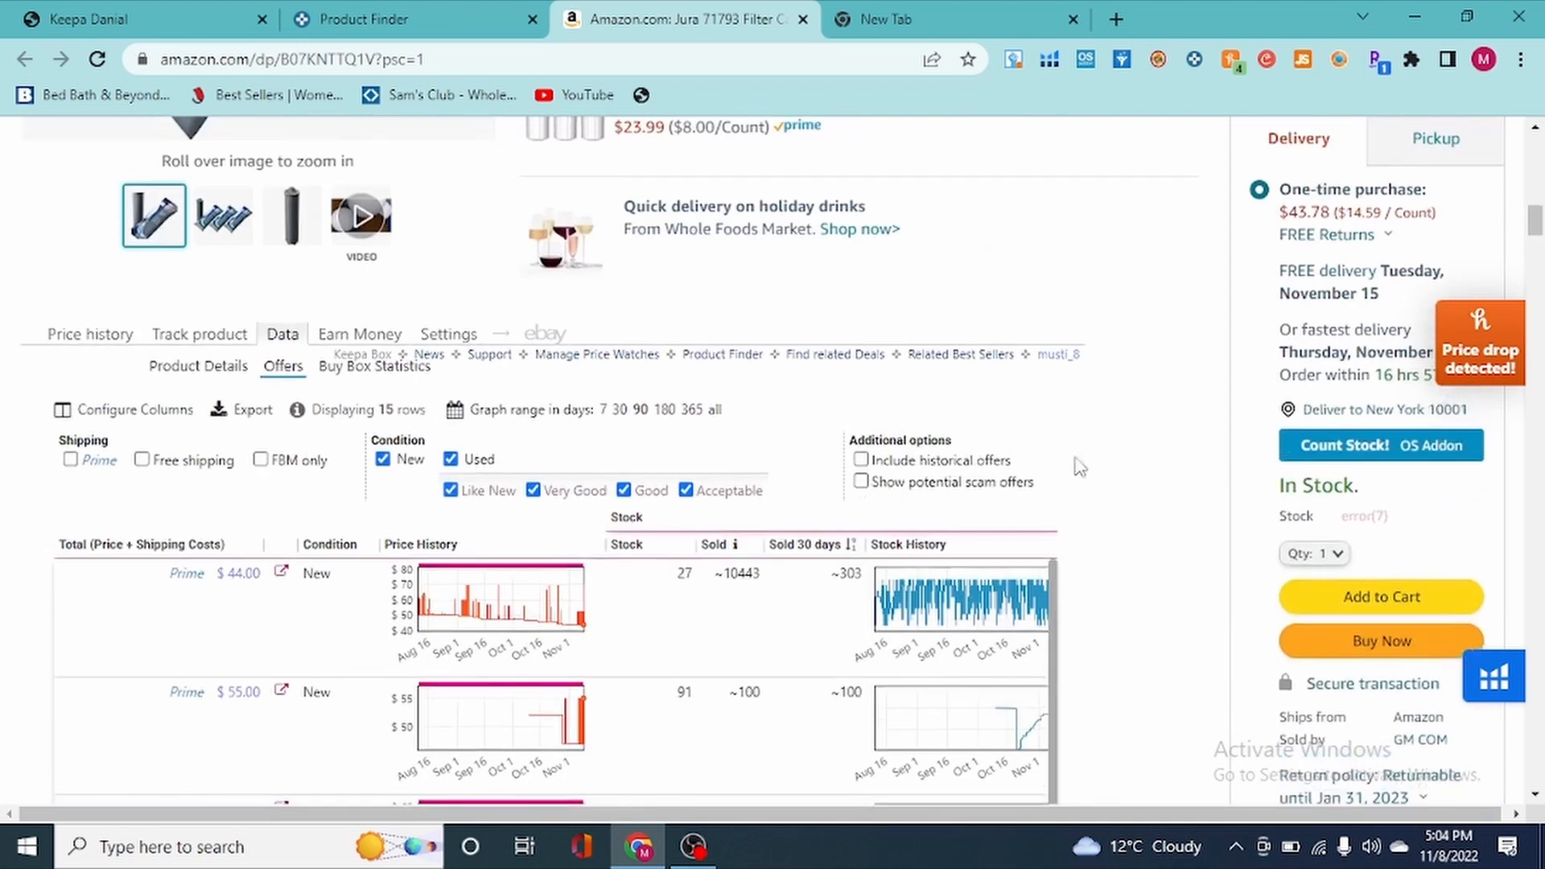
pyautogui.scroll(-2, 1166, 459)
pyautogui.scroll(-1, 1211, 507)
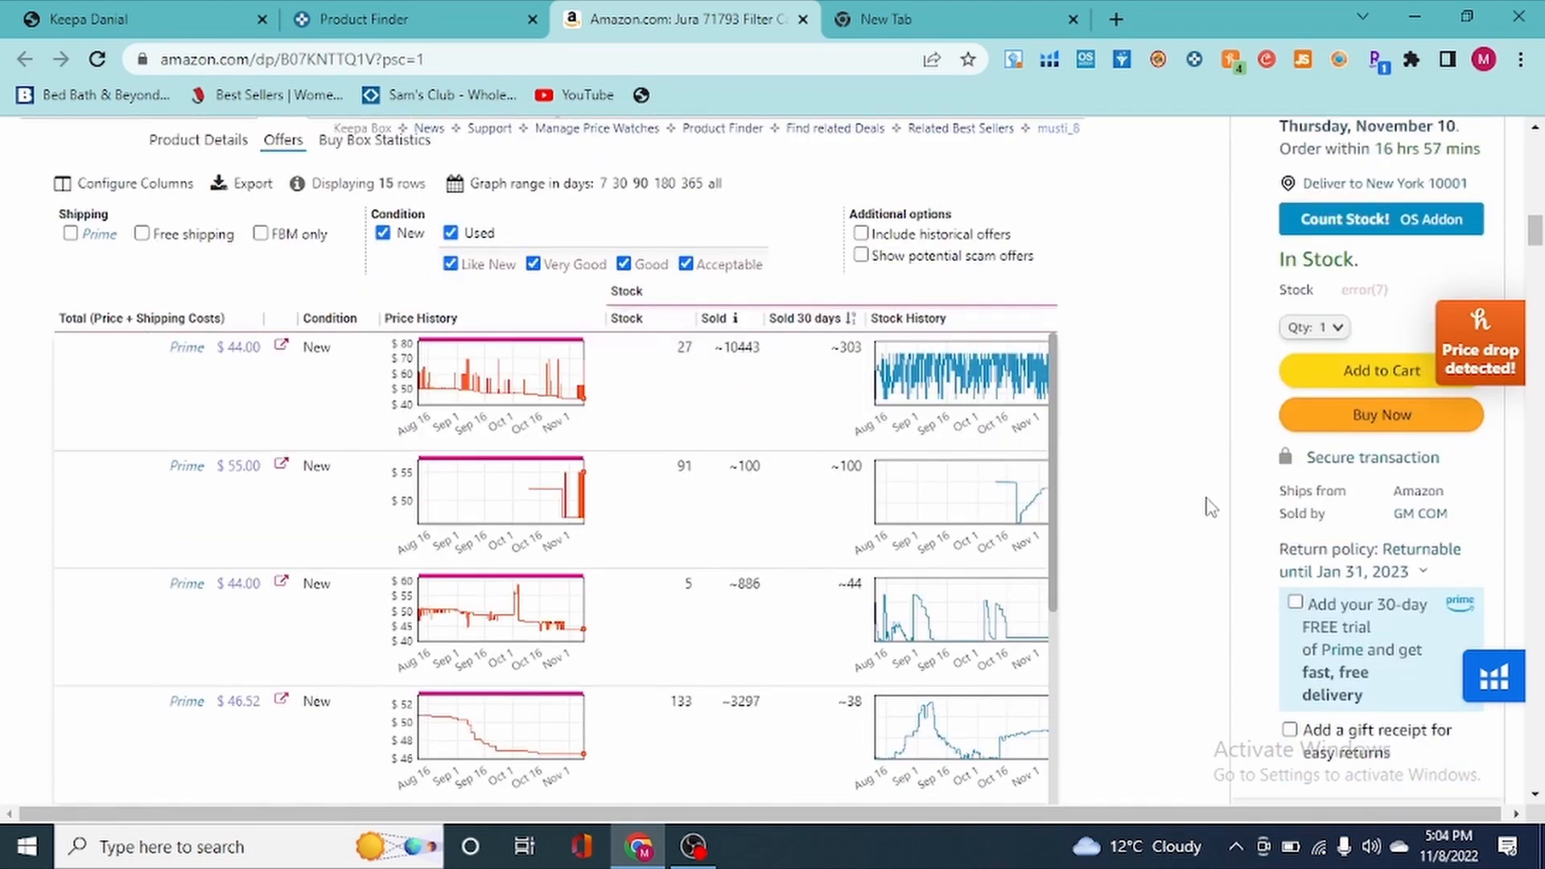
# - Open the Buy Box Statistics and highlight the won percentage of the leading seller, J&D Int. USA
pyautogui.scroll(1, 402, 334)
pyautogui.click(376, 255)
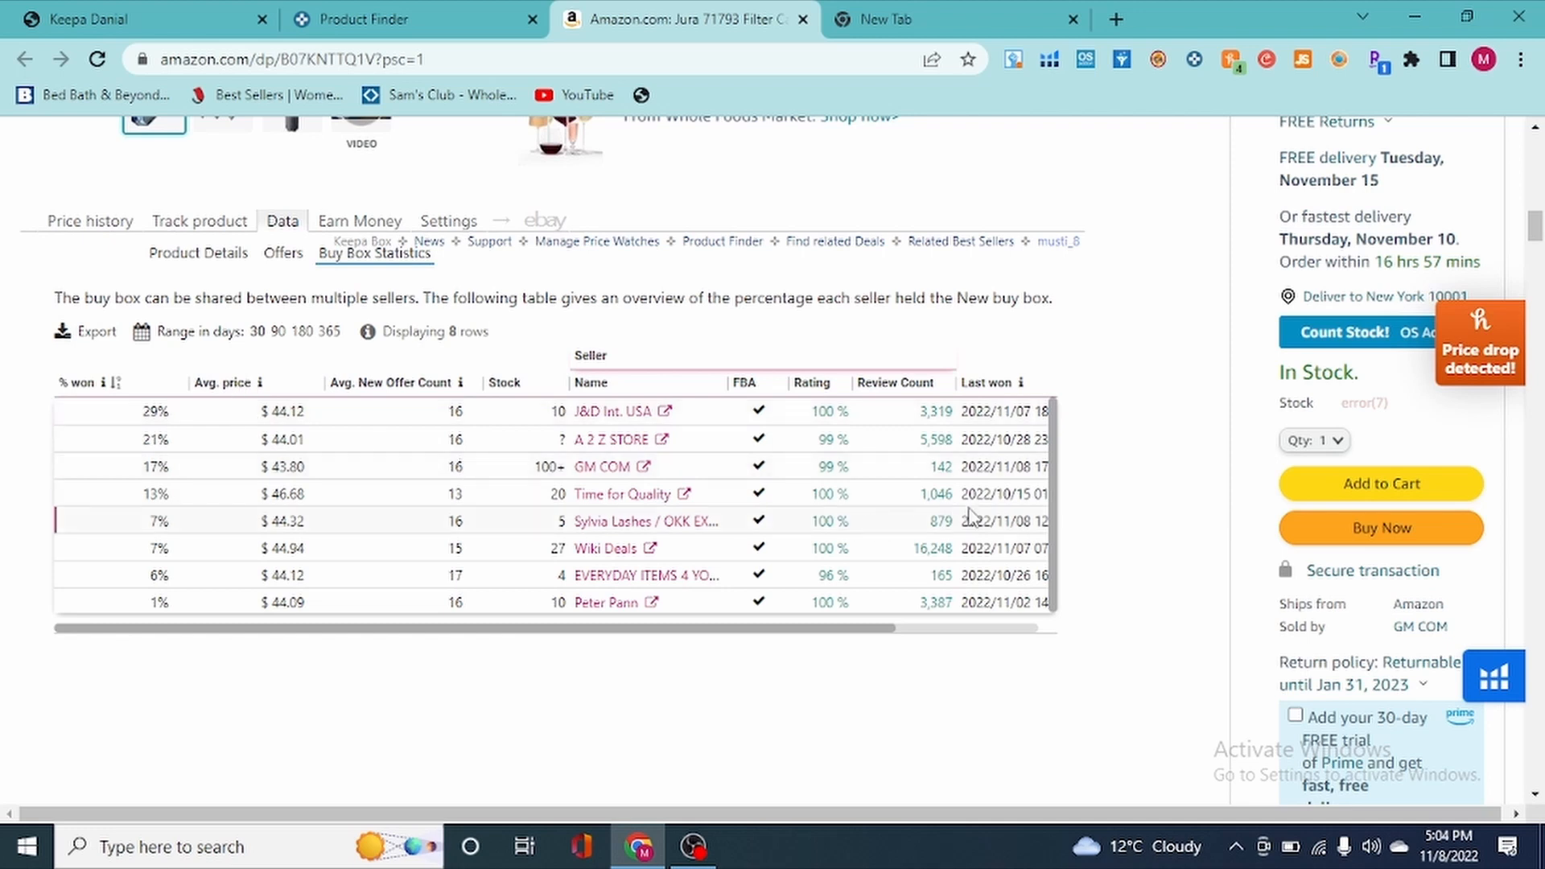
pyautogui.click(163, 421)
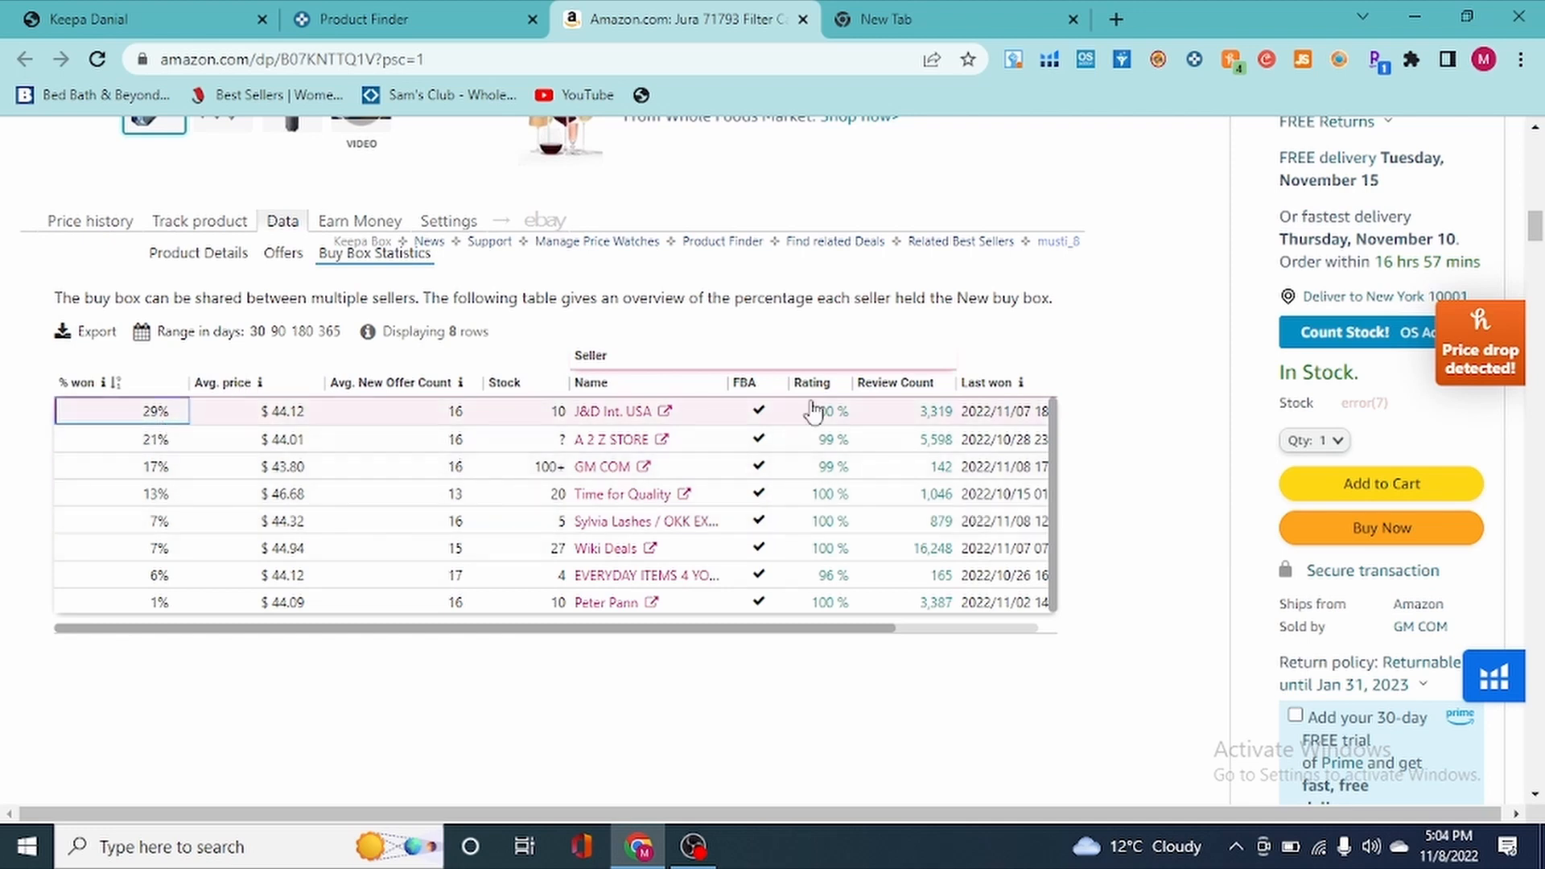
# - Open the listing's new offers from other Amazon sellers, check who ships and sells them, and close the offer list
pyautogui.scroll(-10, 1279, 497)
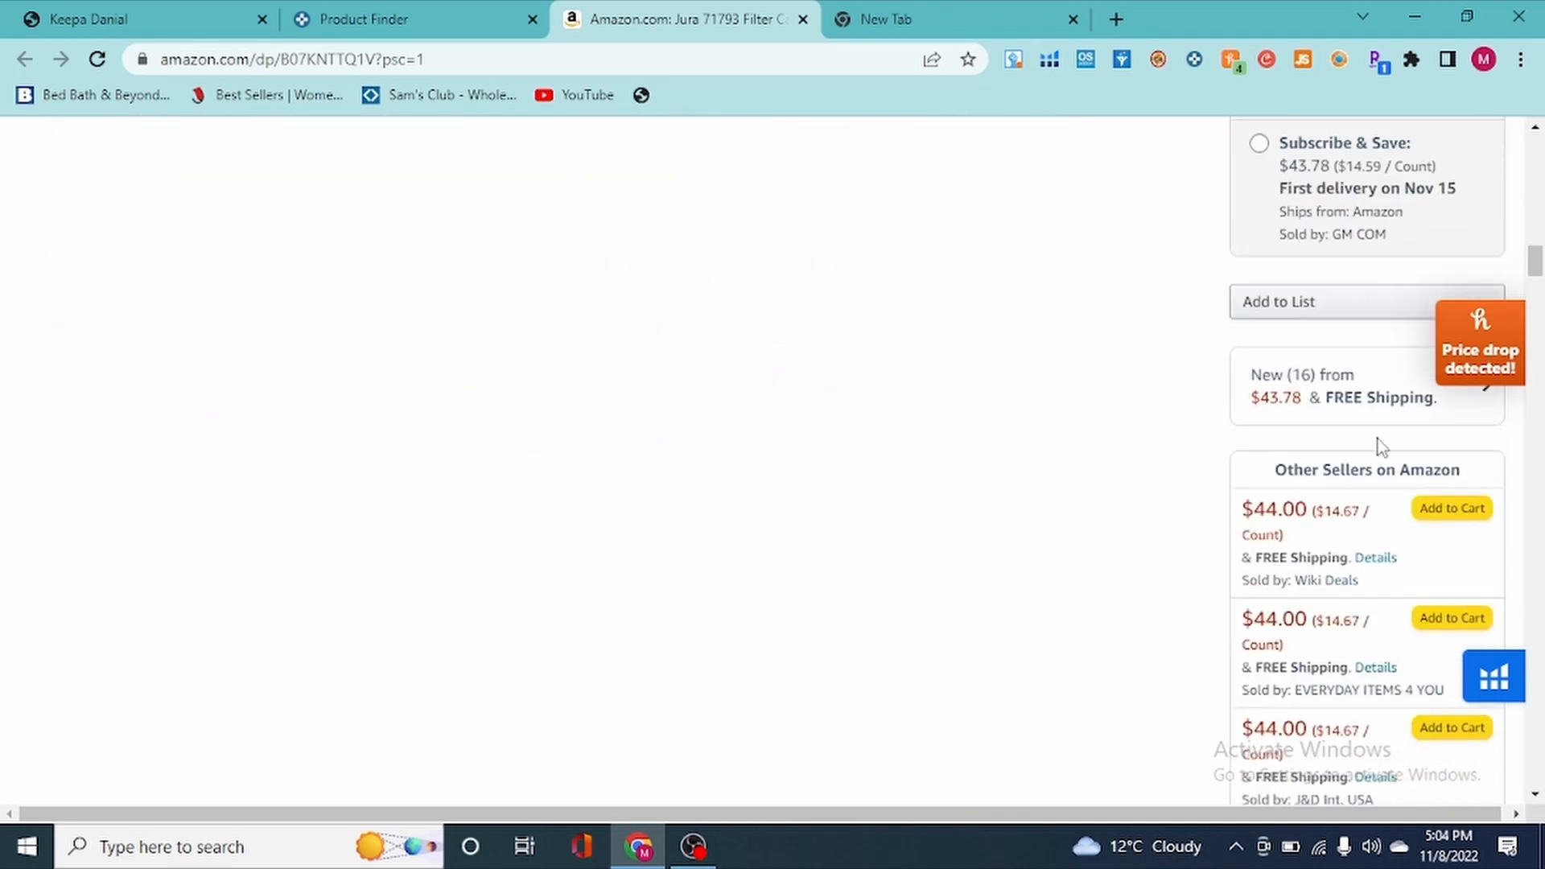
pyautogui.click(1375, 417)
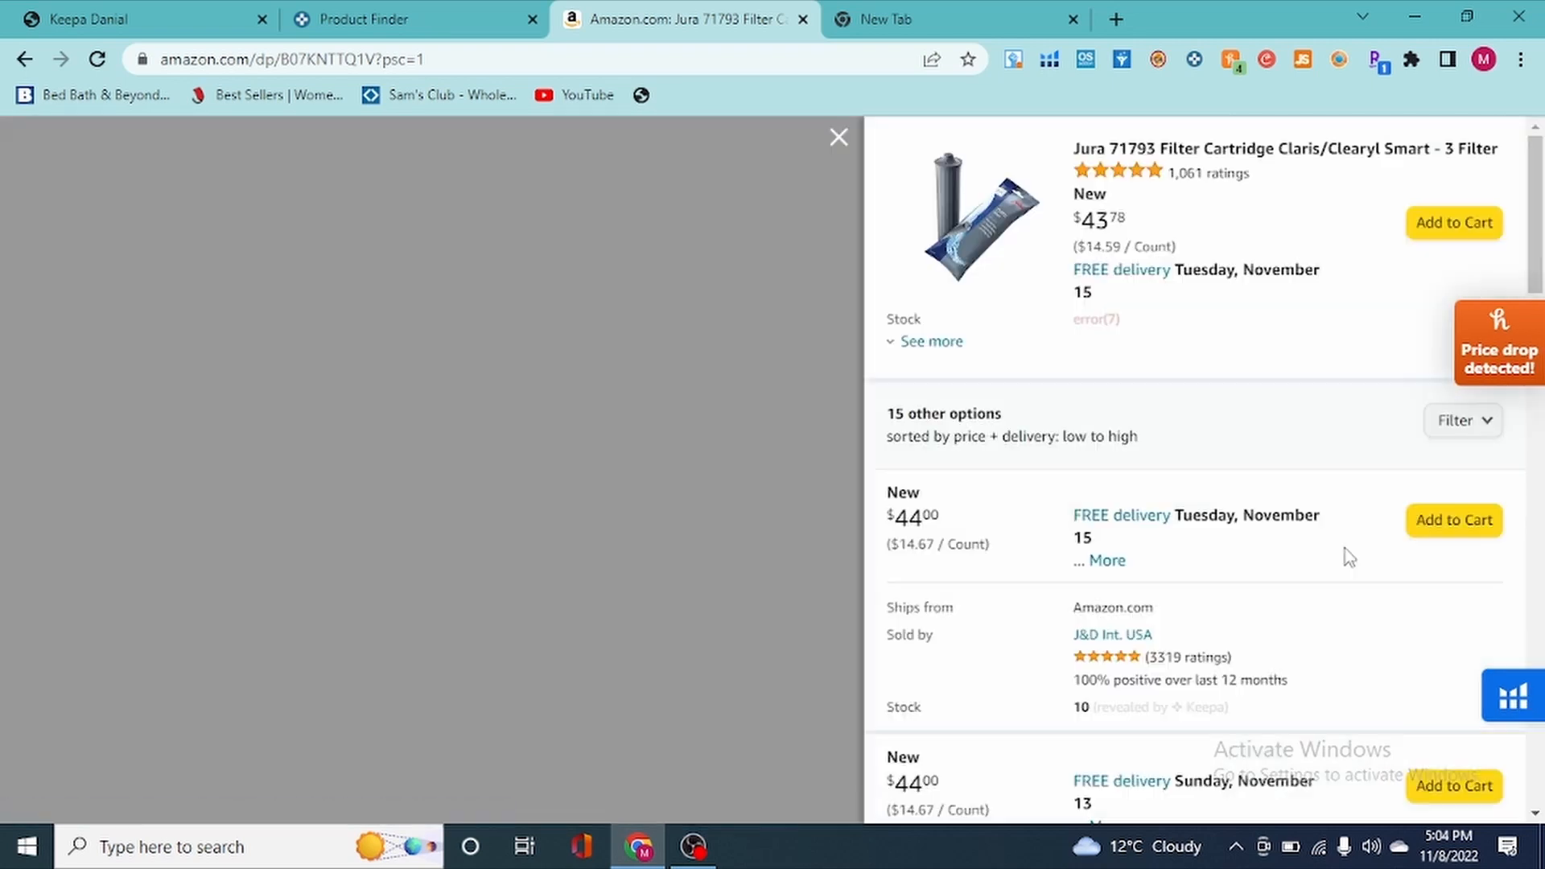
pyautogui.scroll(-1, 1344, 548)
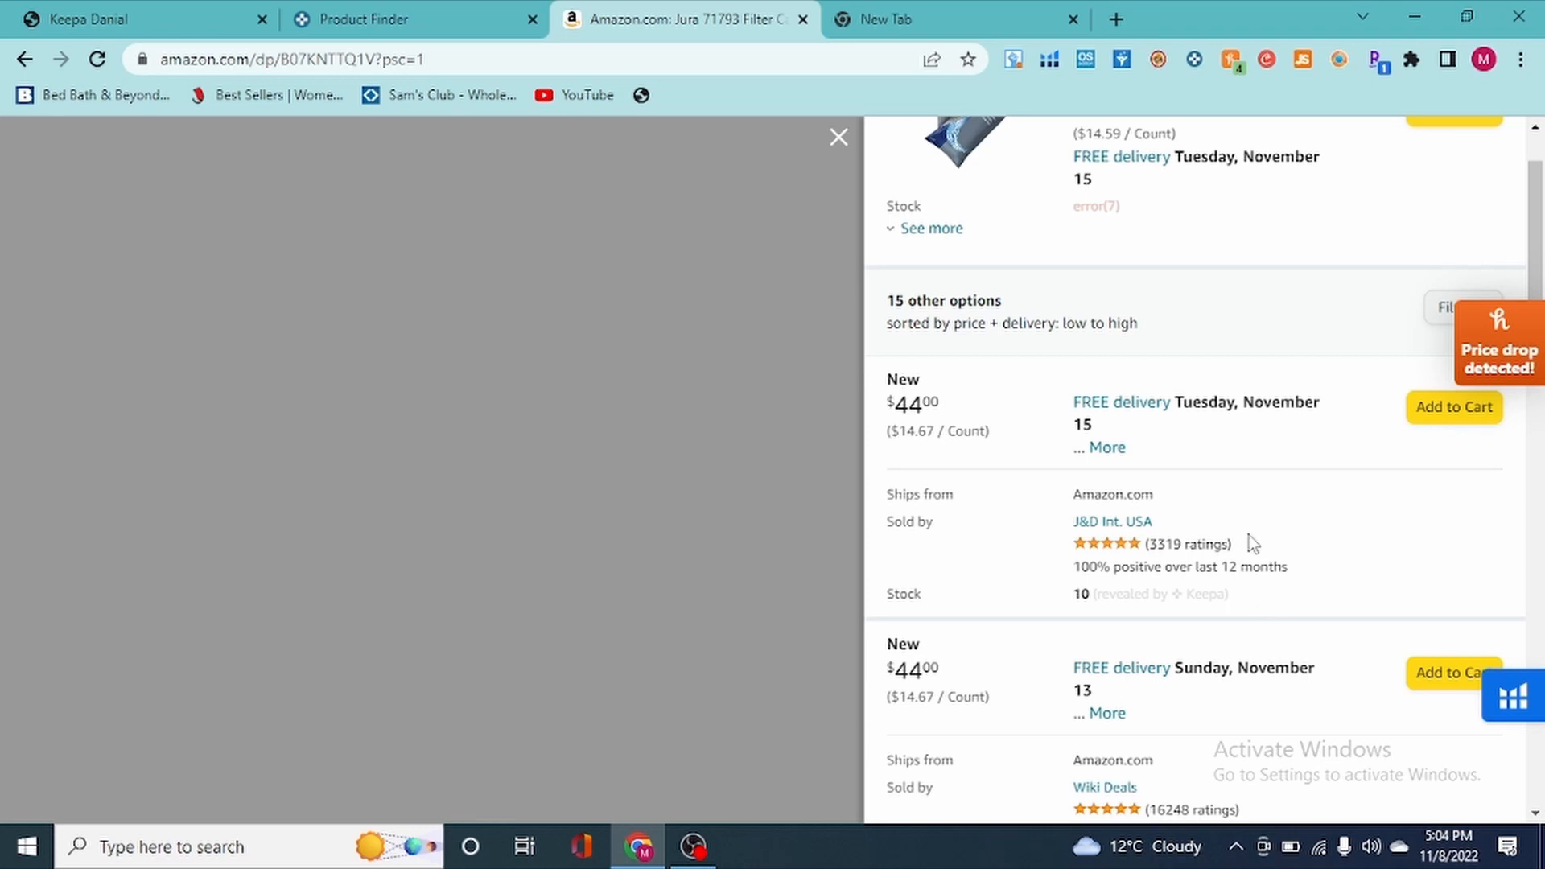
pyautogui.click(839, 138)
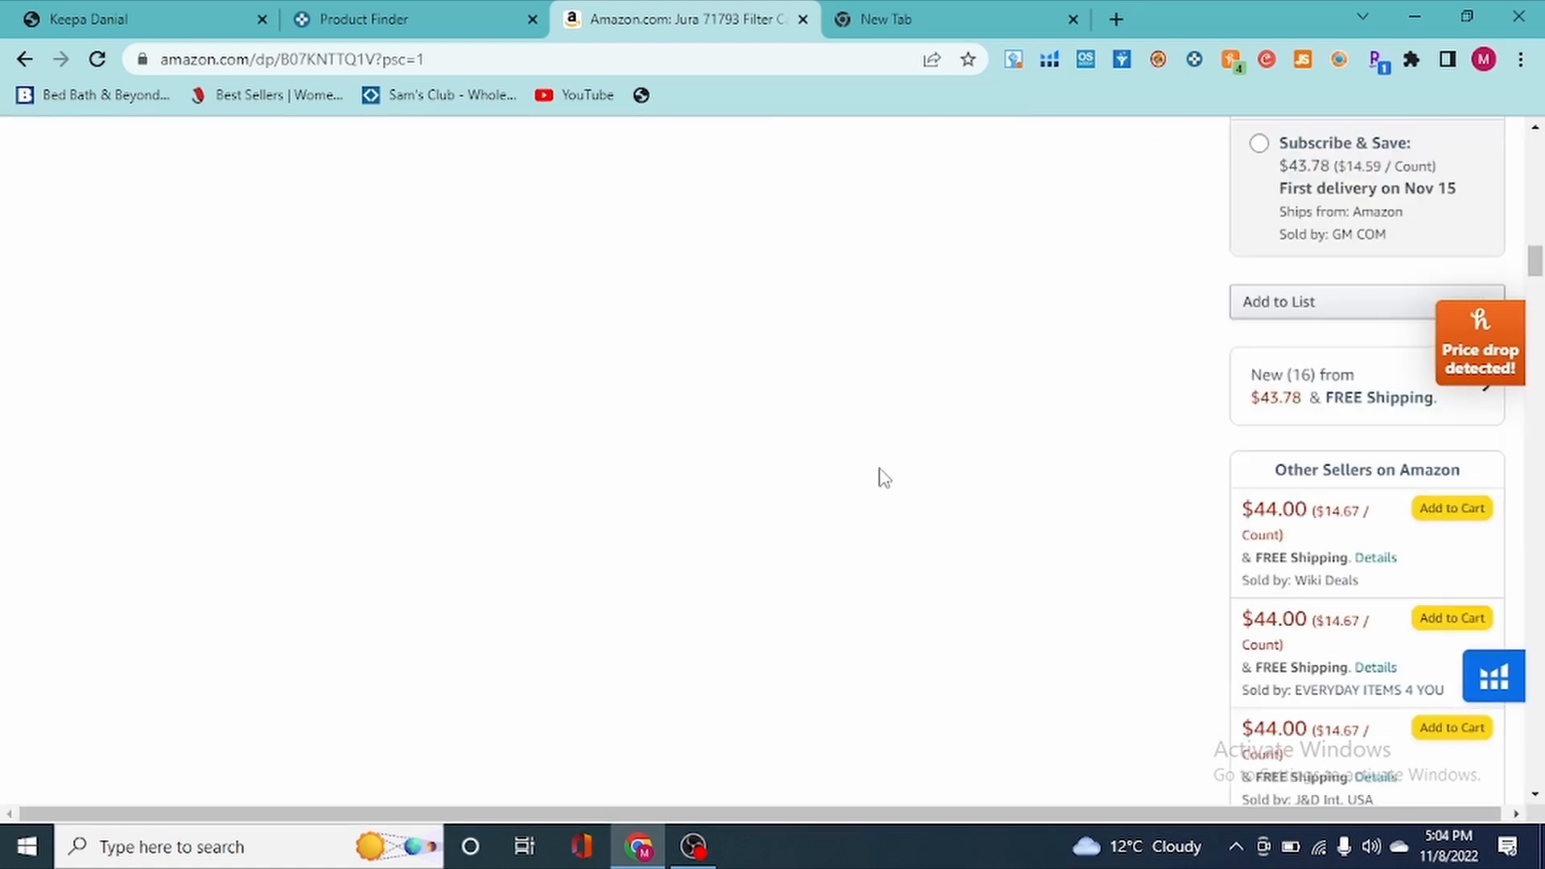
# - Return to the Keepa price history and check the sales rank chart and the listing's selling eligibility and hazmat status
pyautogui.scroll(1, 1010, 441)
pyautogui.scroll(8, 1012, 467)
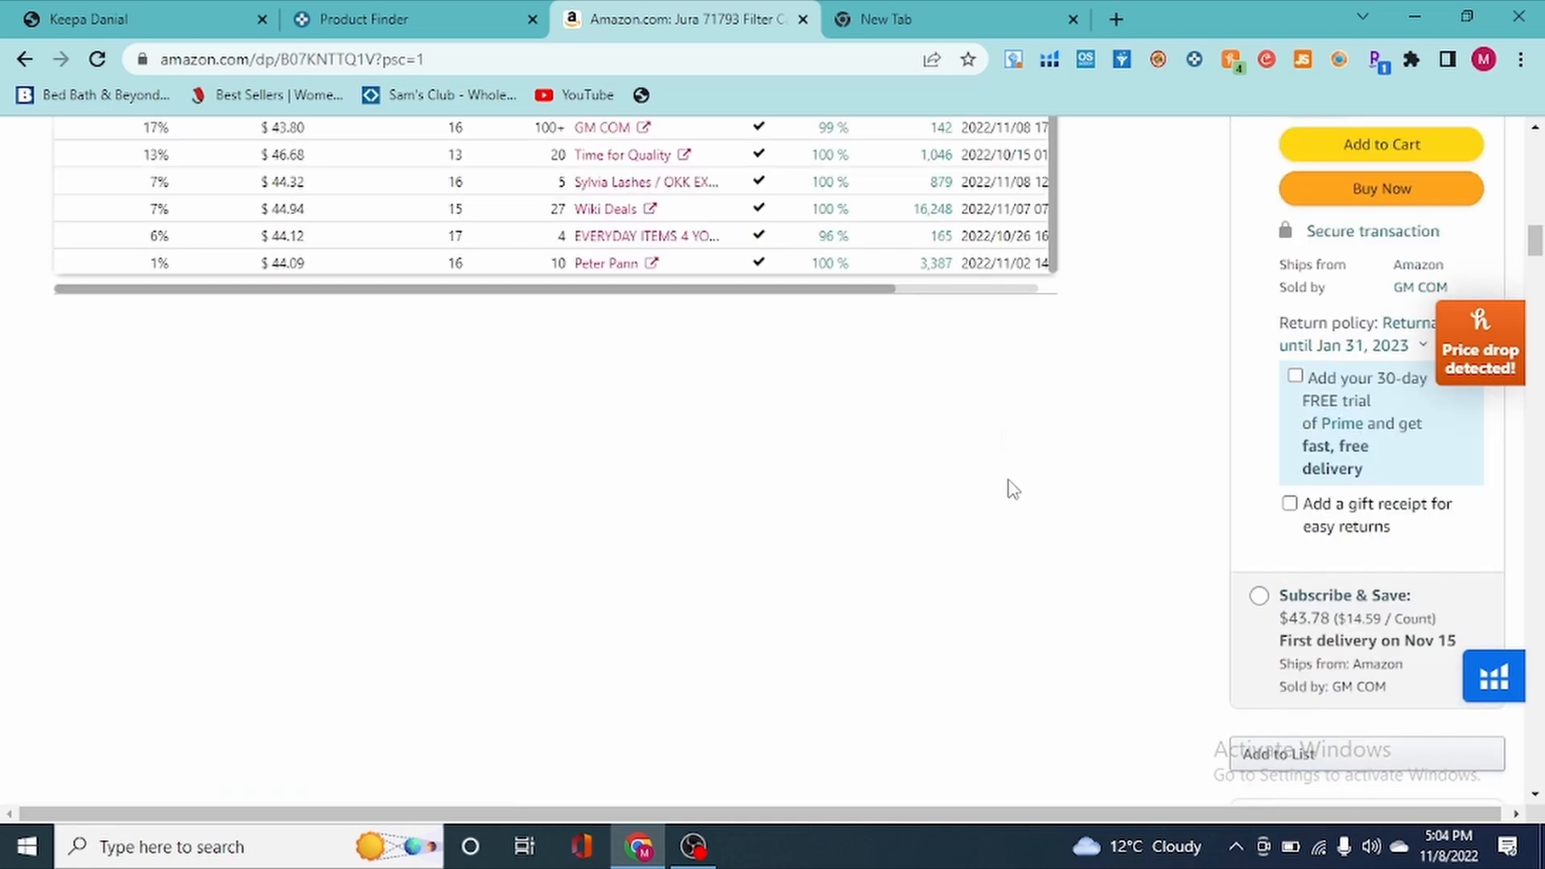
pyautogui.click(91, 222)
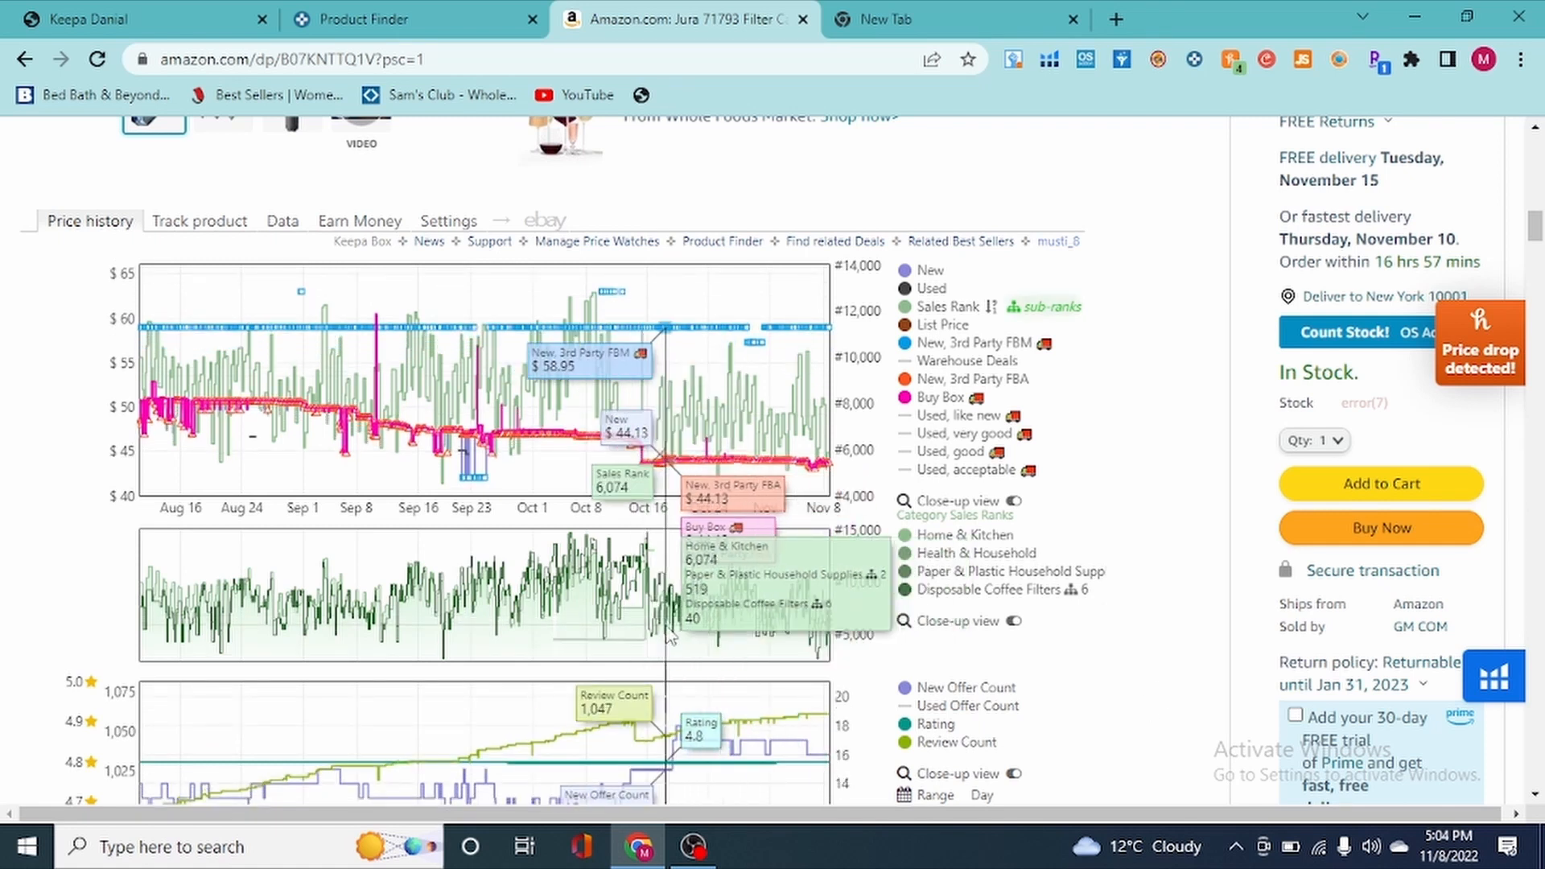
pyautogui.scroll(4, 1181, 750)
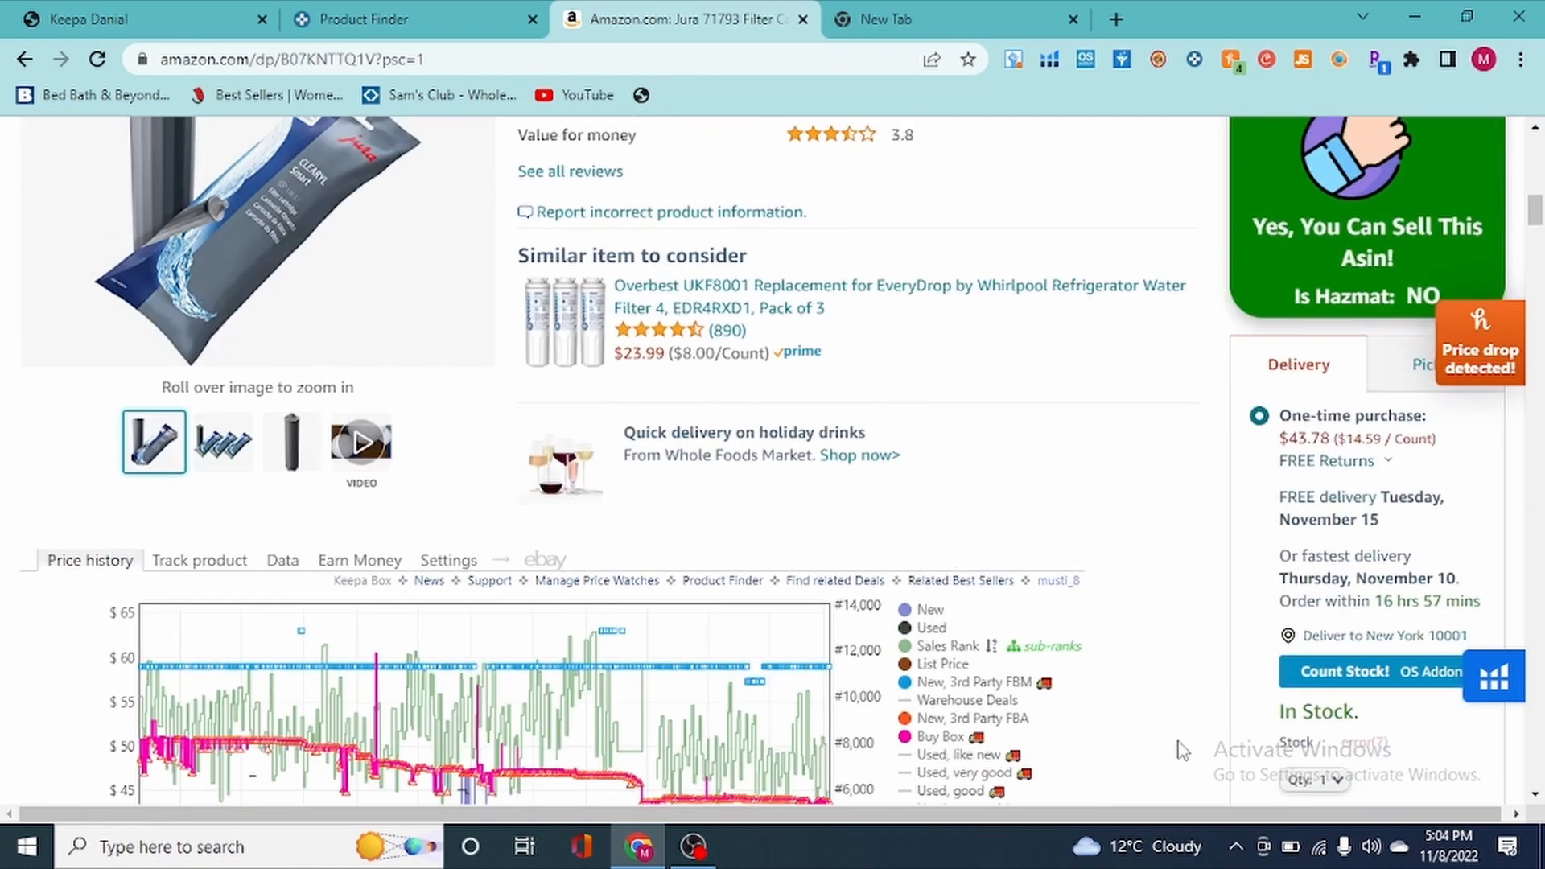
pyautogui.scroll(2, 1181, 750)
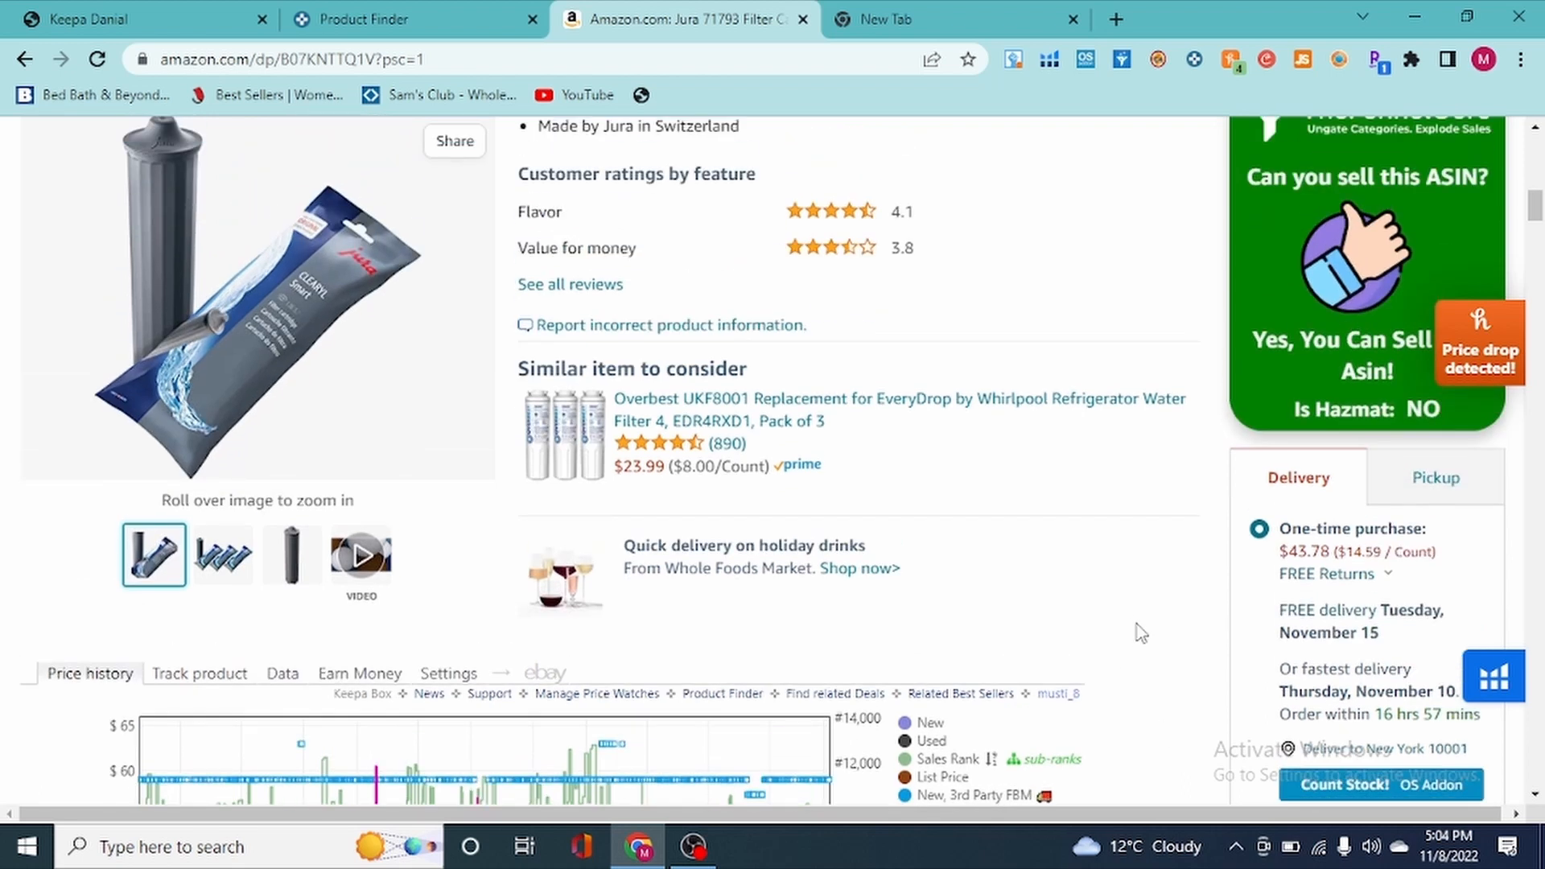
pyautogui.scroll(-3, 1126, 633)
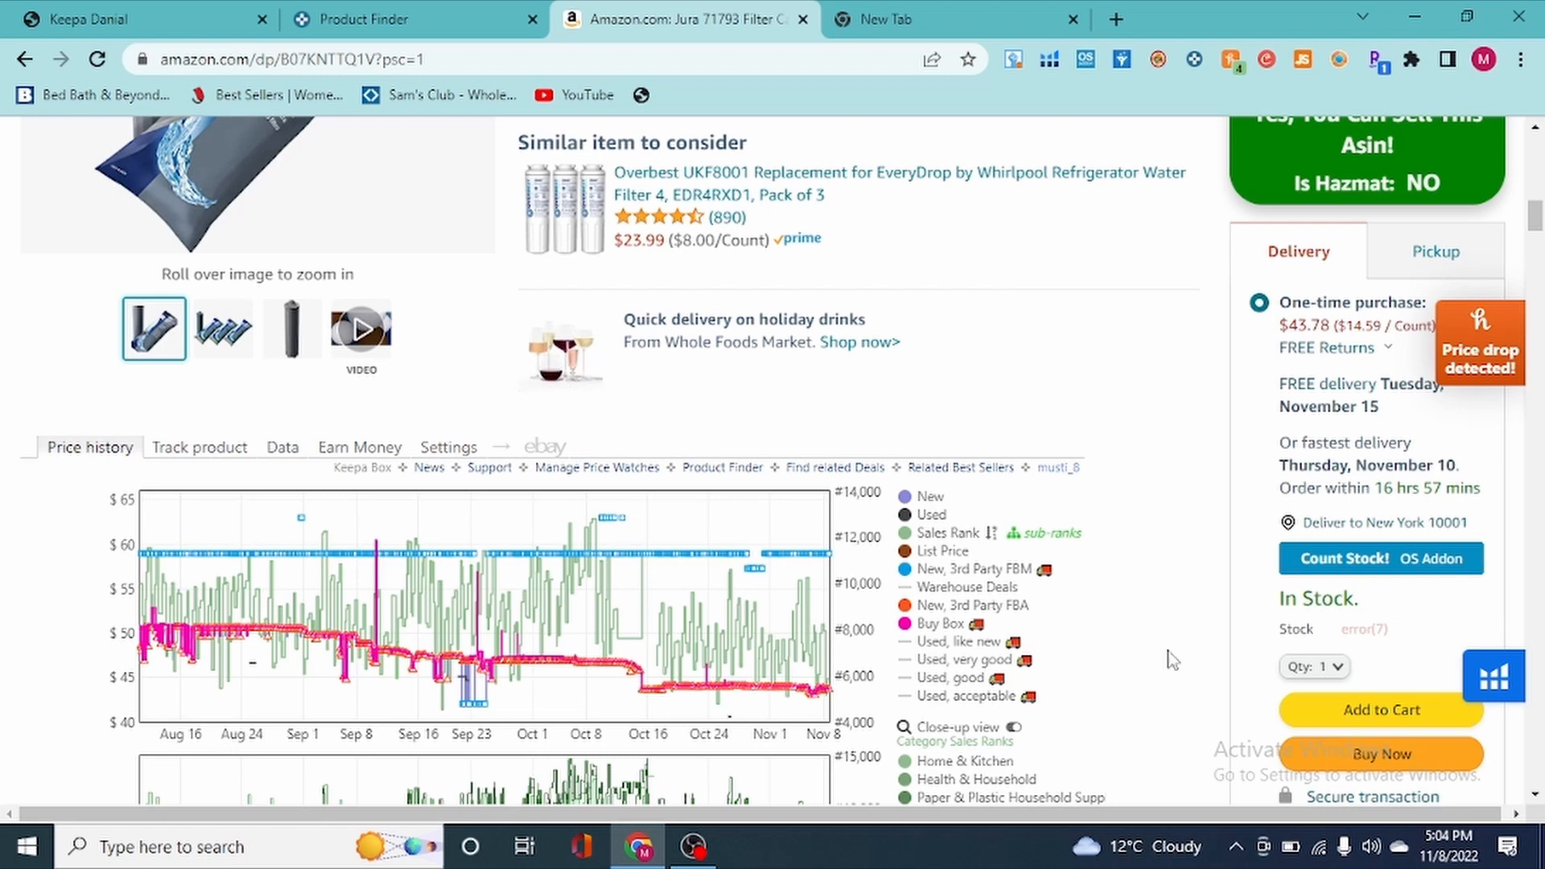
pyautogui.scroll(4, 1157, 669)
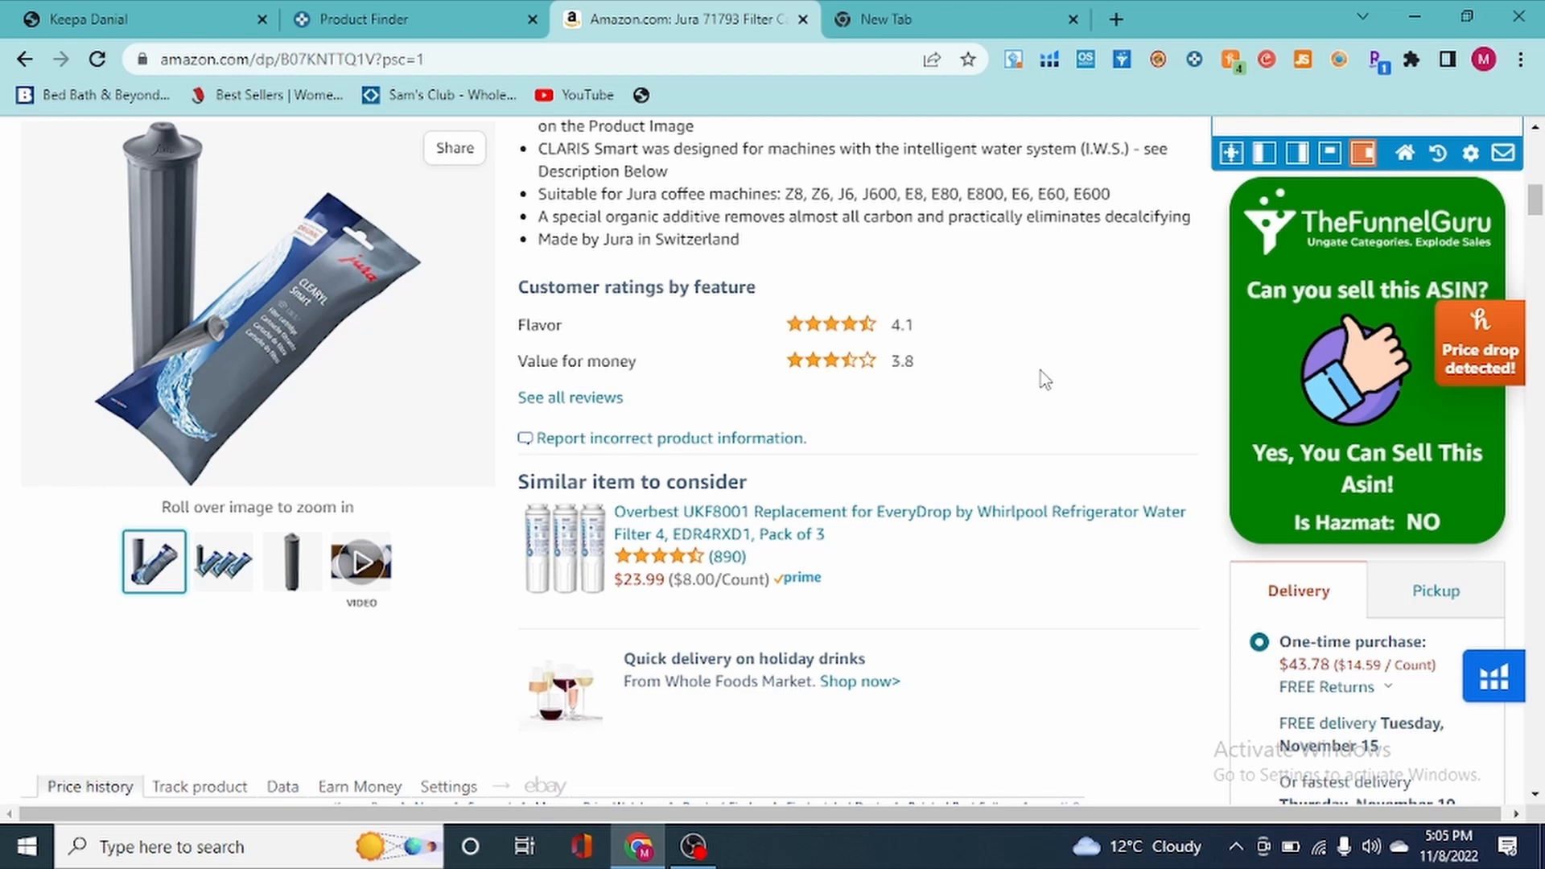
# - Check the price history and brand name on the Jura 71793 listing, then return to the Jura brand search results
pyautogui.scroll(-4, 990, 382)
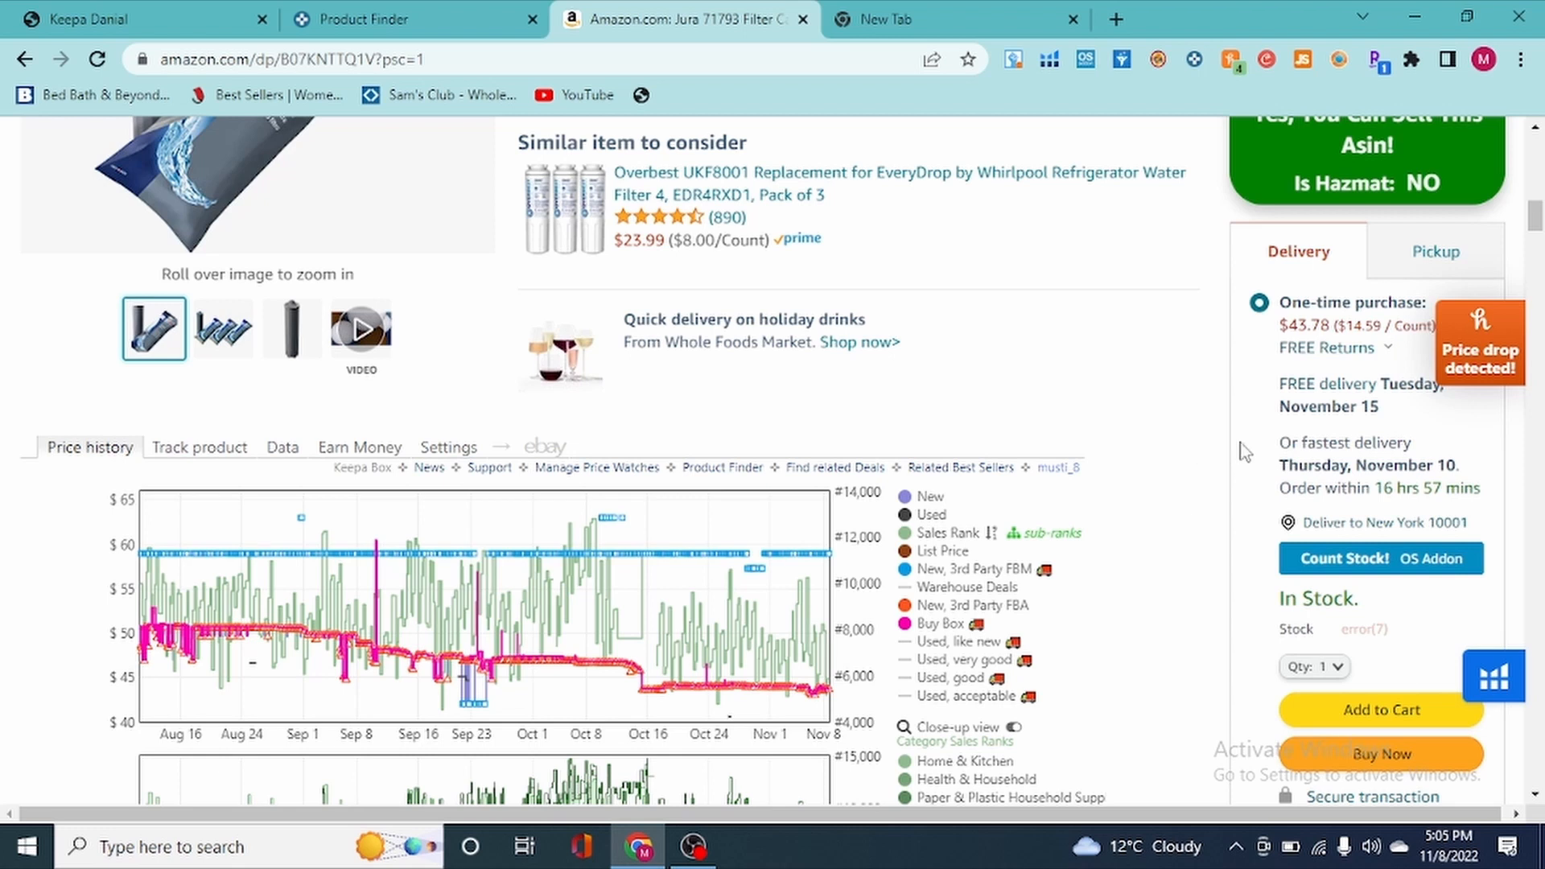
pyautogui.scroll(3, 1175, 445)
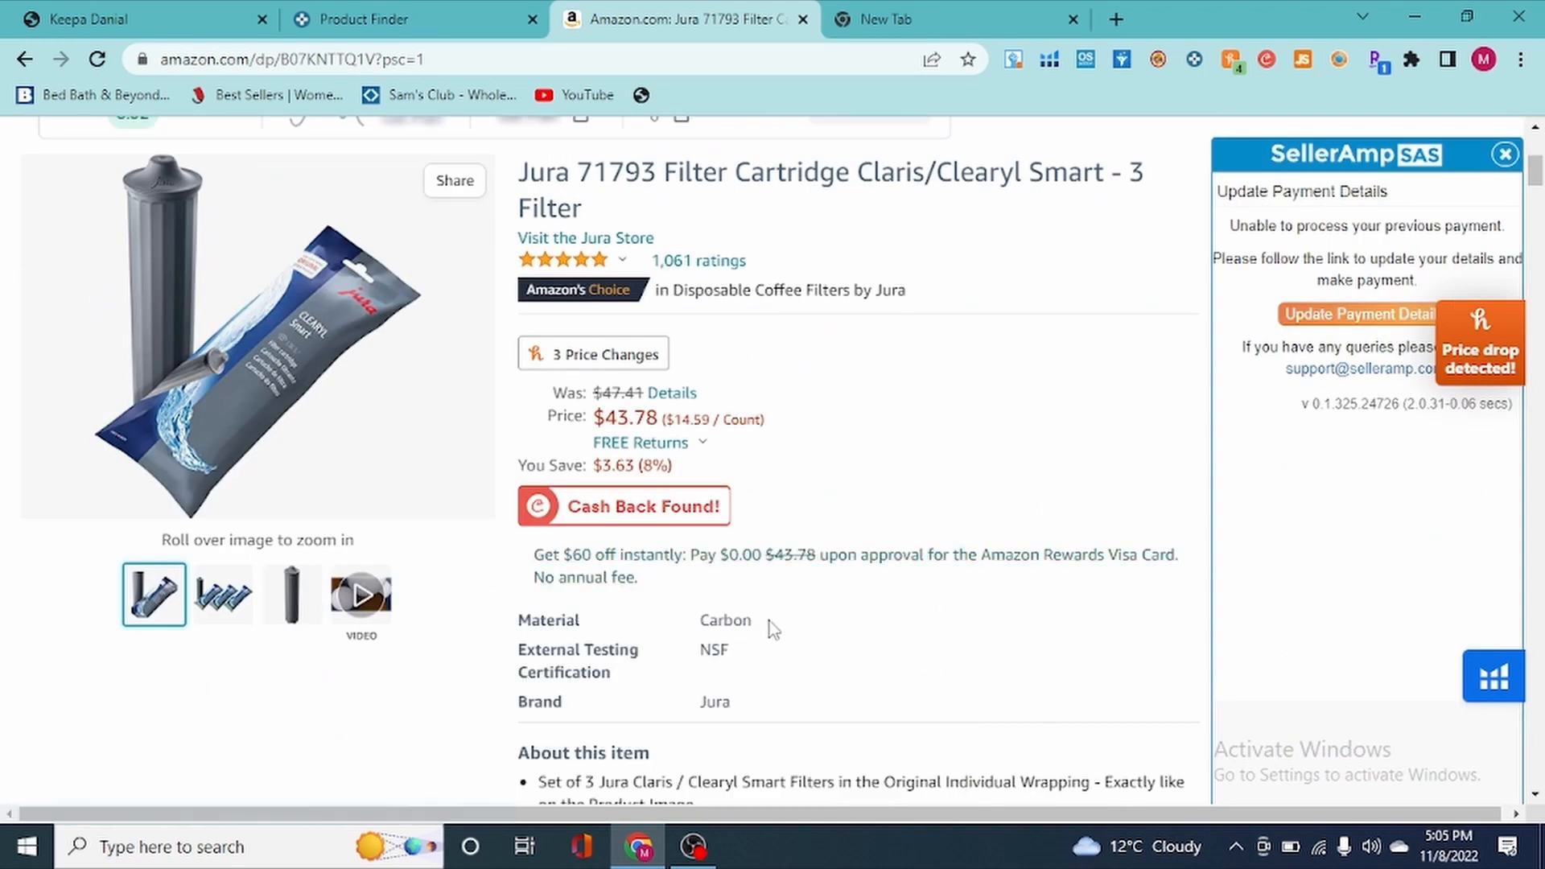
pyautogui.doubleClick(717, 703)
pyautogui.scroll(2, 674, 188)
pyautogui.click(25, 59)
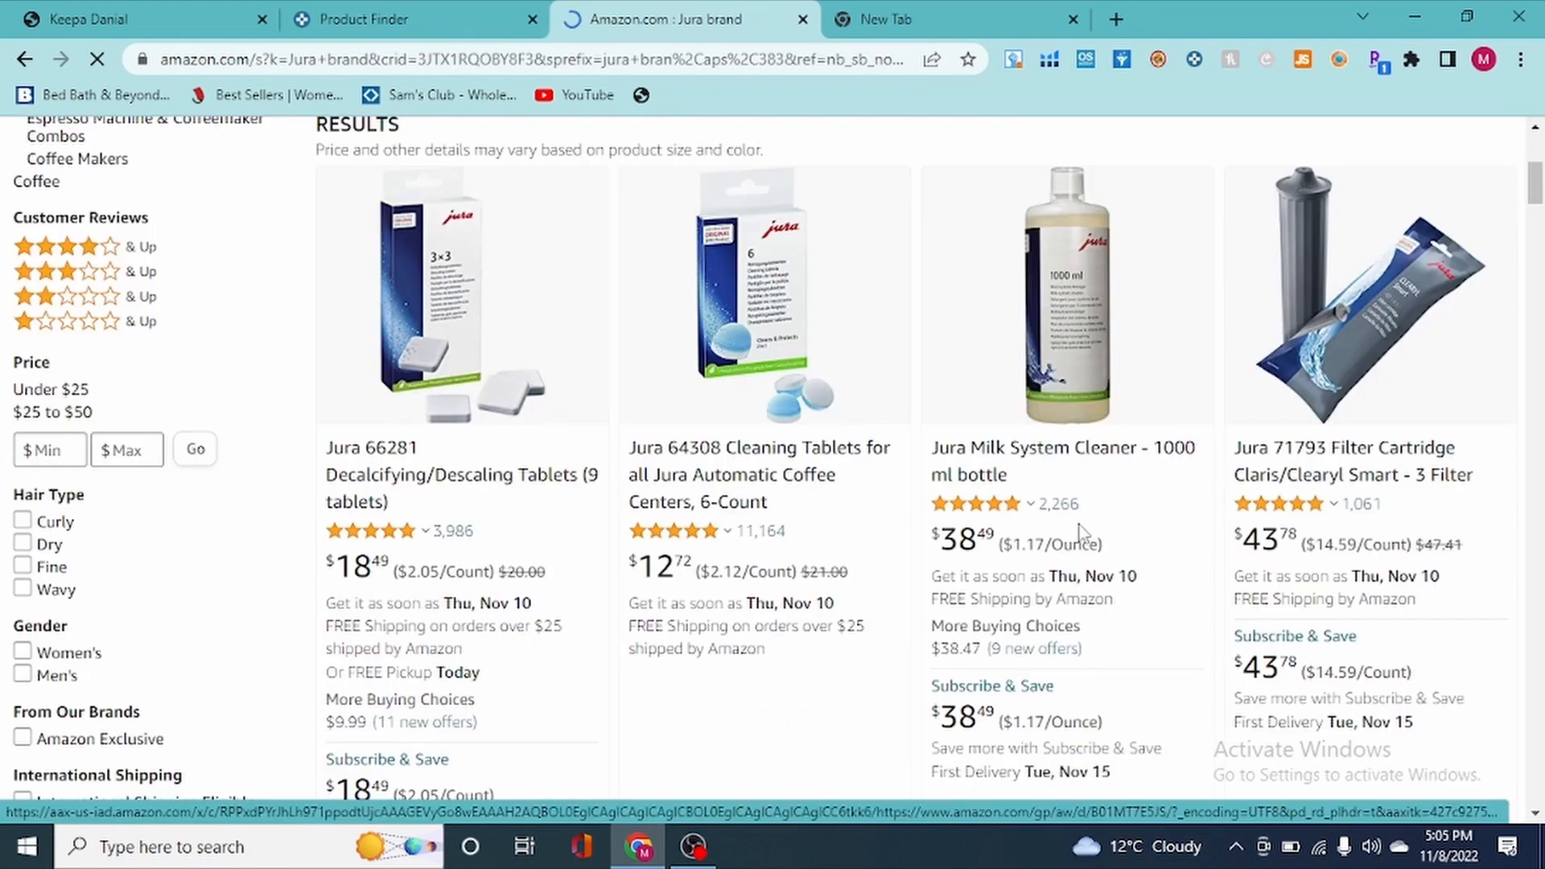
# - Compare the sales ranks, sellers and fulfillment of the first-row Jura results and highlight the Jura 71793 filter cartridge's Home & Kitchen rank
pyautogui.scroll(2, 716, 545)
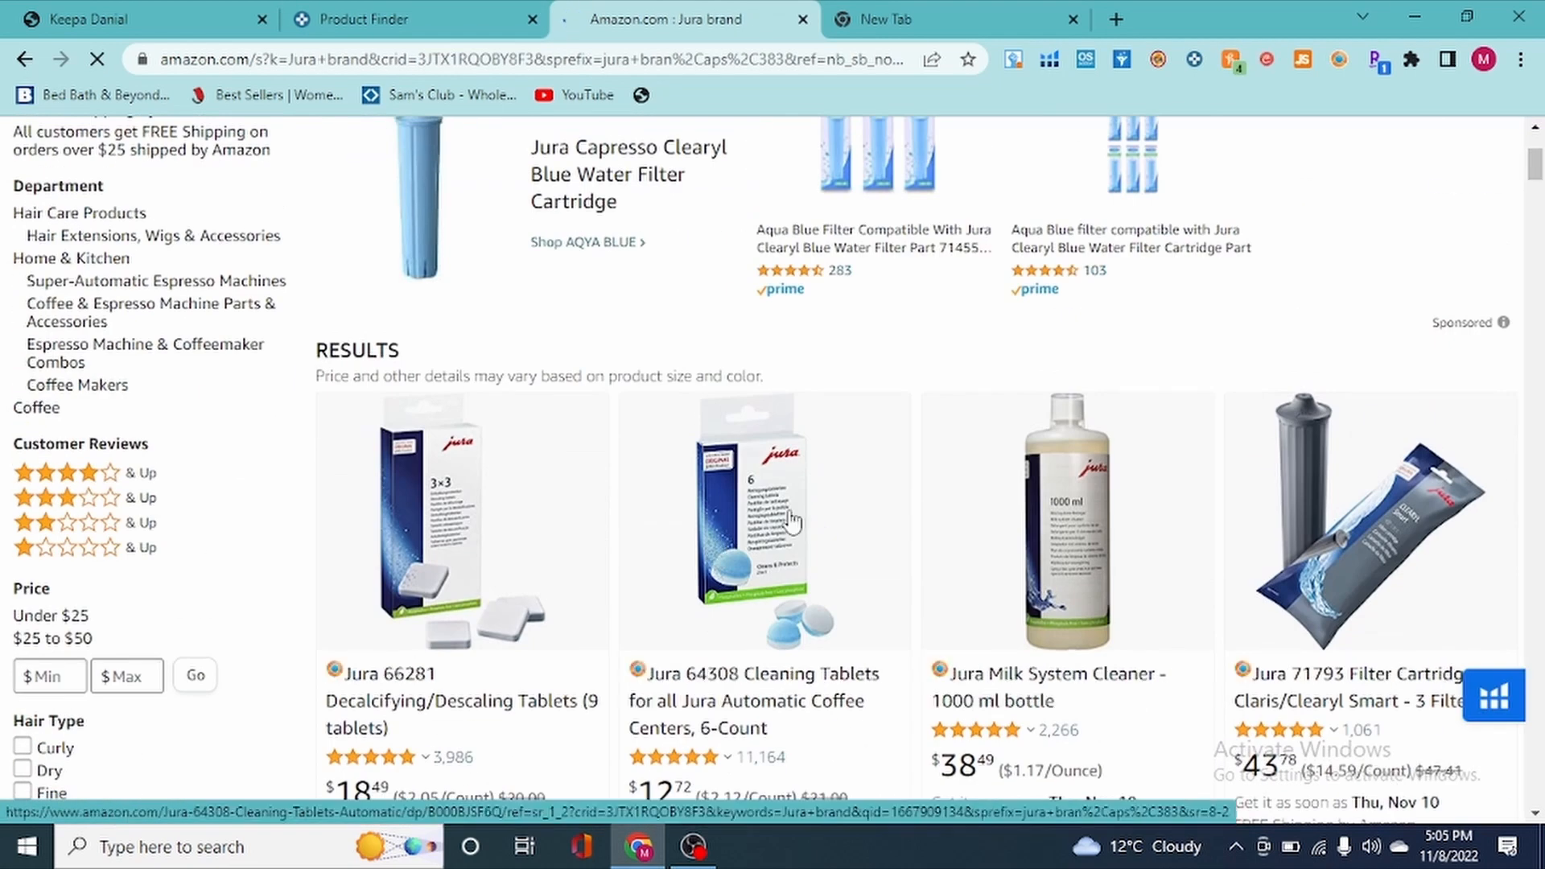
pyautogui.scroll(-2, 793, 521)
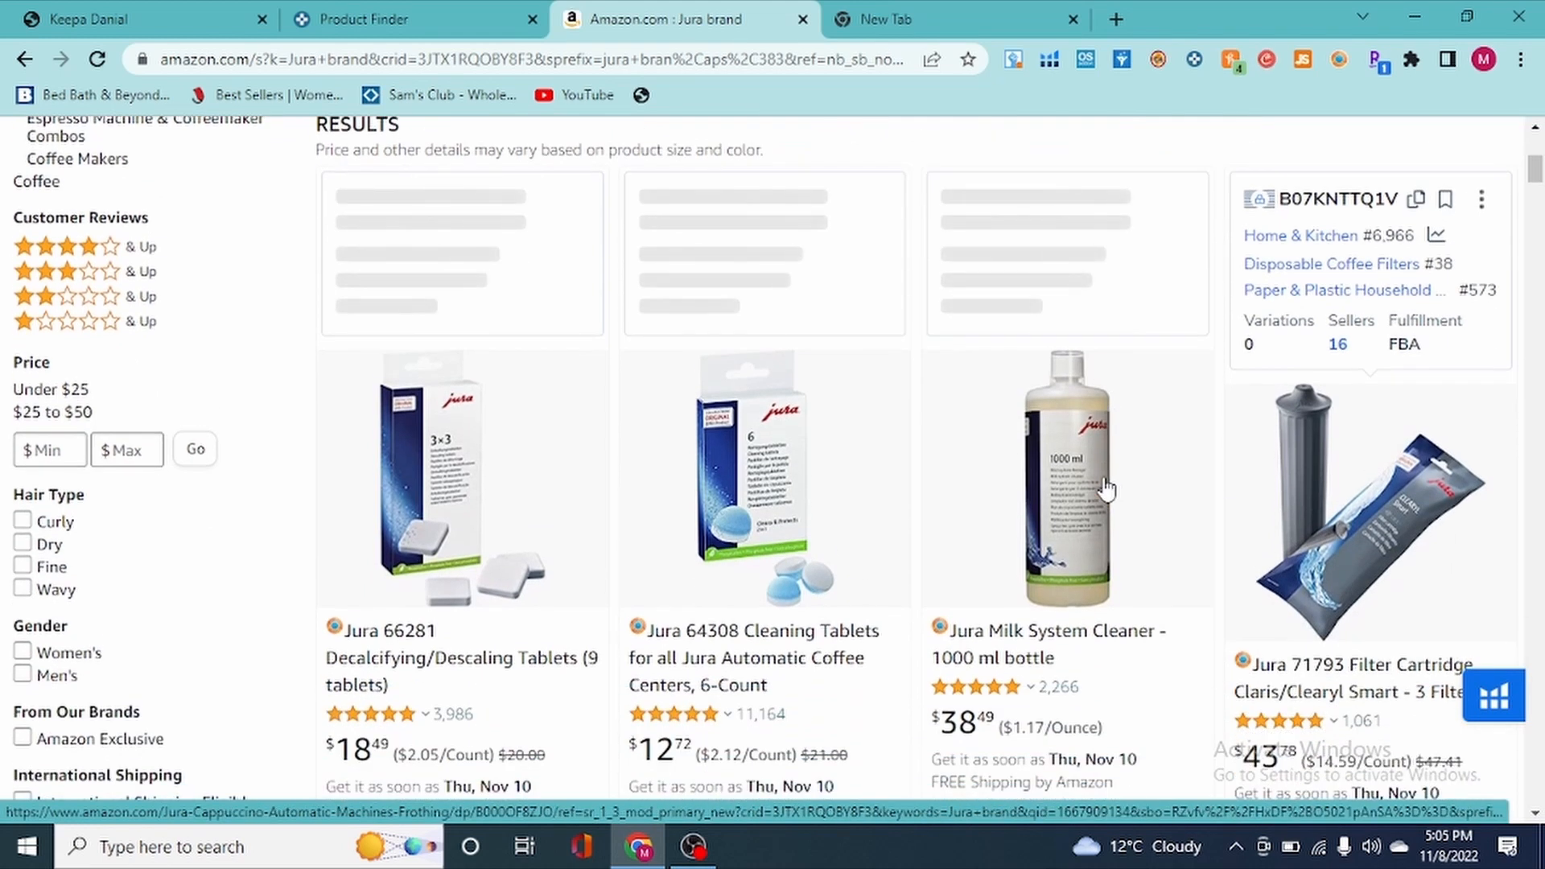
pyautogui.scroll(1, 475, 465)
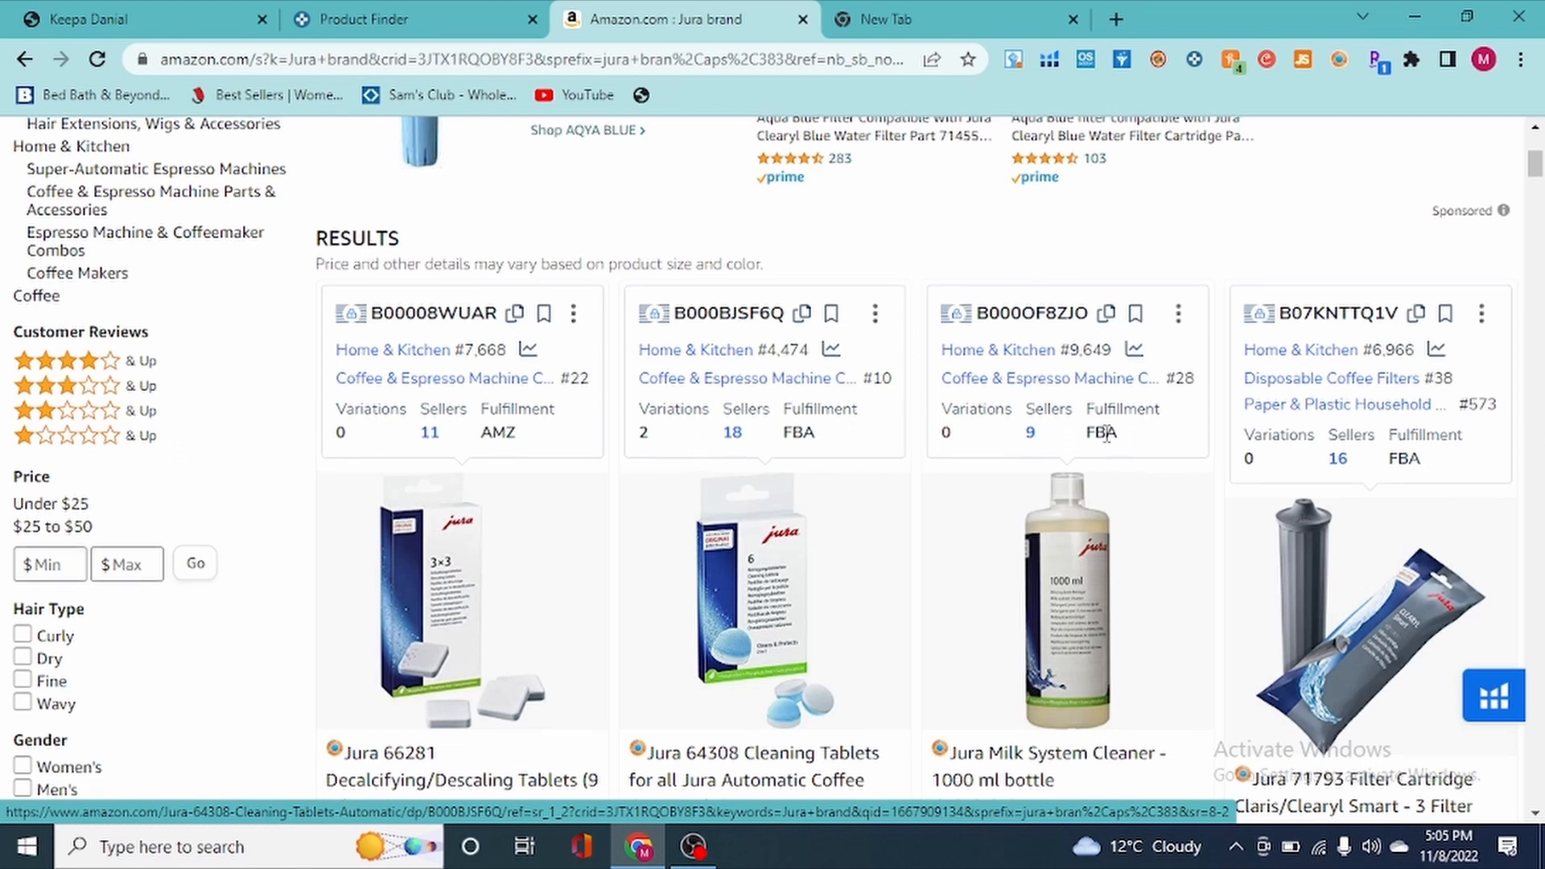
pyautogui.scroll(-3, 1097, 438)
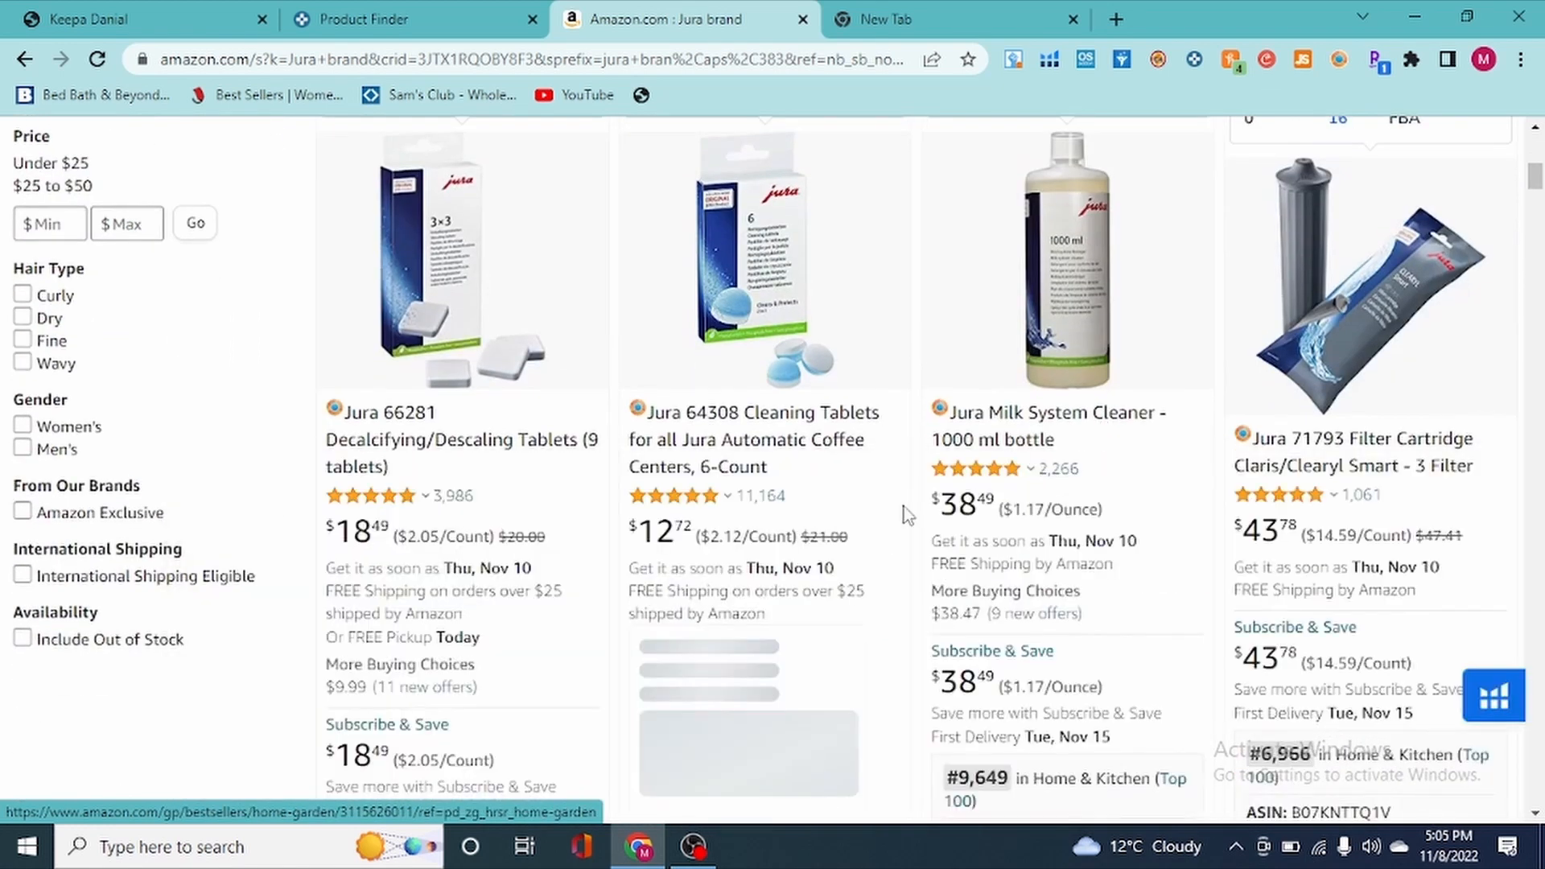
pyautogui.scroll(2, 848, 548)
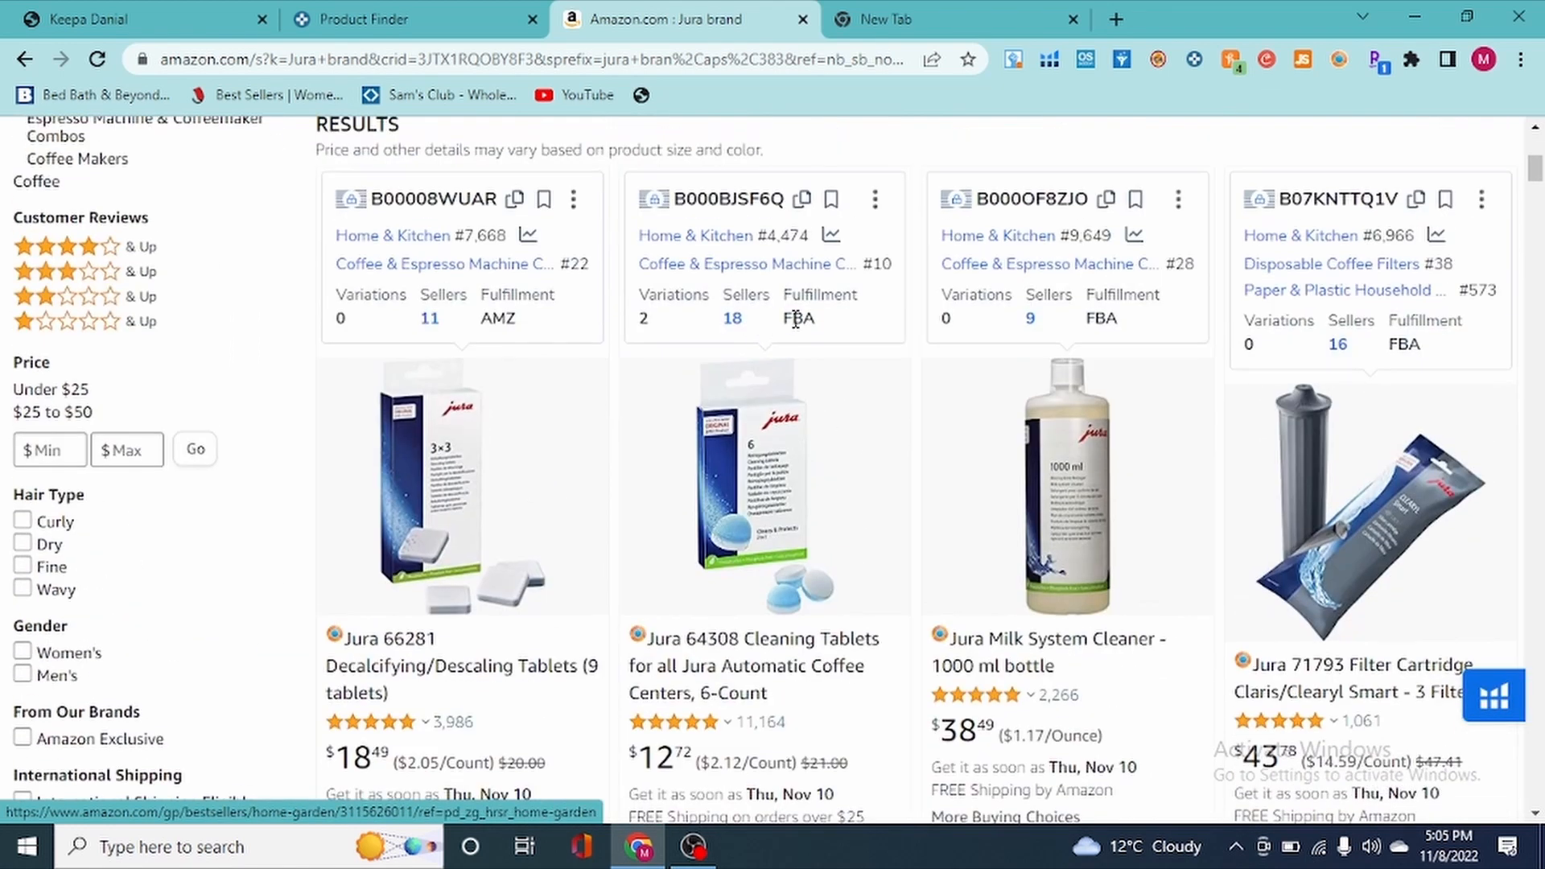
pyautogui.scroll(-2, 847, 487)
pyautogui.scroll(3, 845, 483)
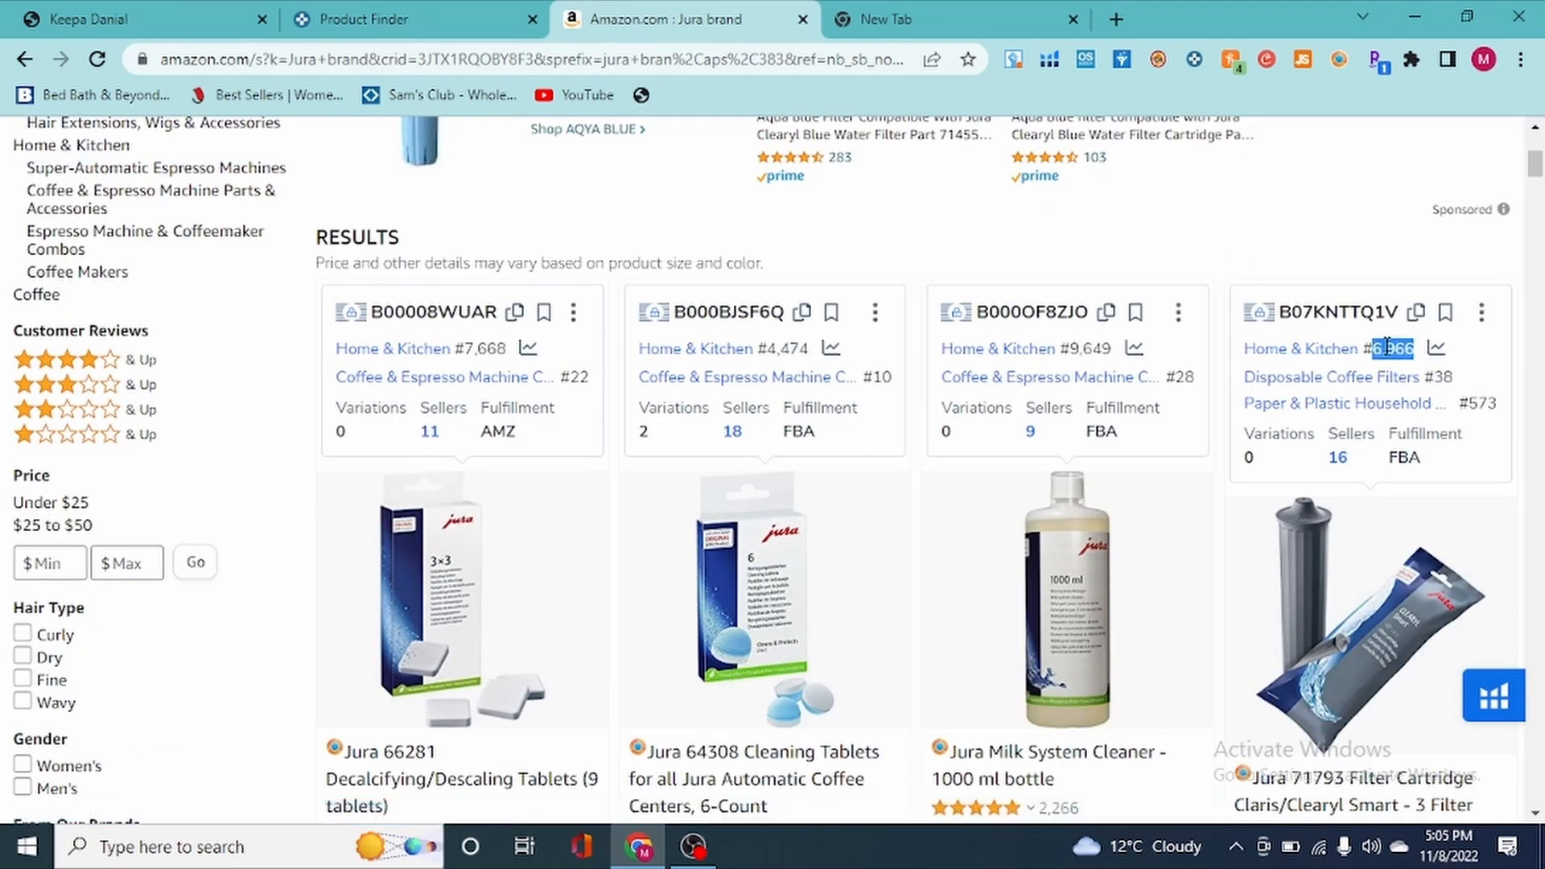
# - Compare the sales ranks, seller counts and fulfillment of the second-row Jura results, from the 71794 Claris Smart Filter to the milk system accessory set
pyautogui.scroll(-5, 1389, 386)
pyautogui.scroll(-6, 1388, 455)
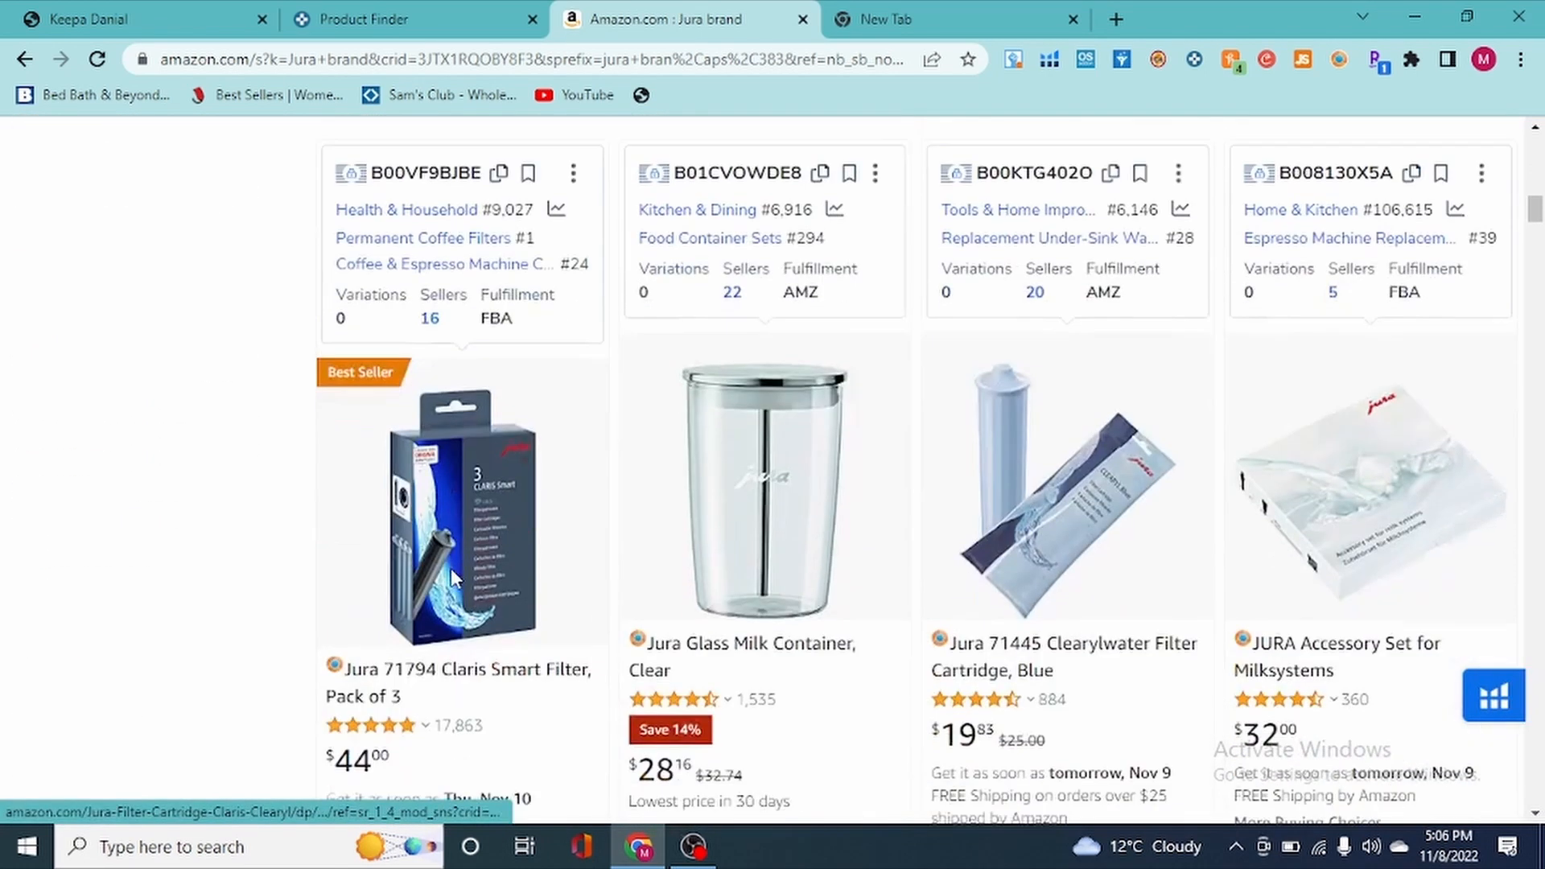
pyautogui.scroll(1, 464, 372)
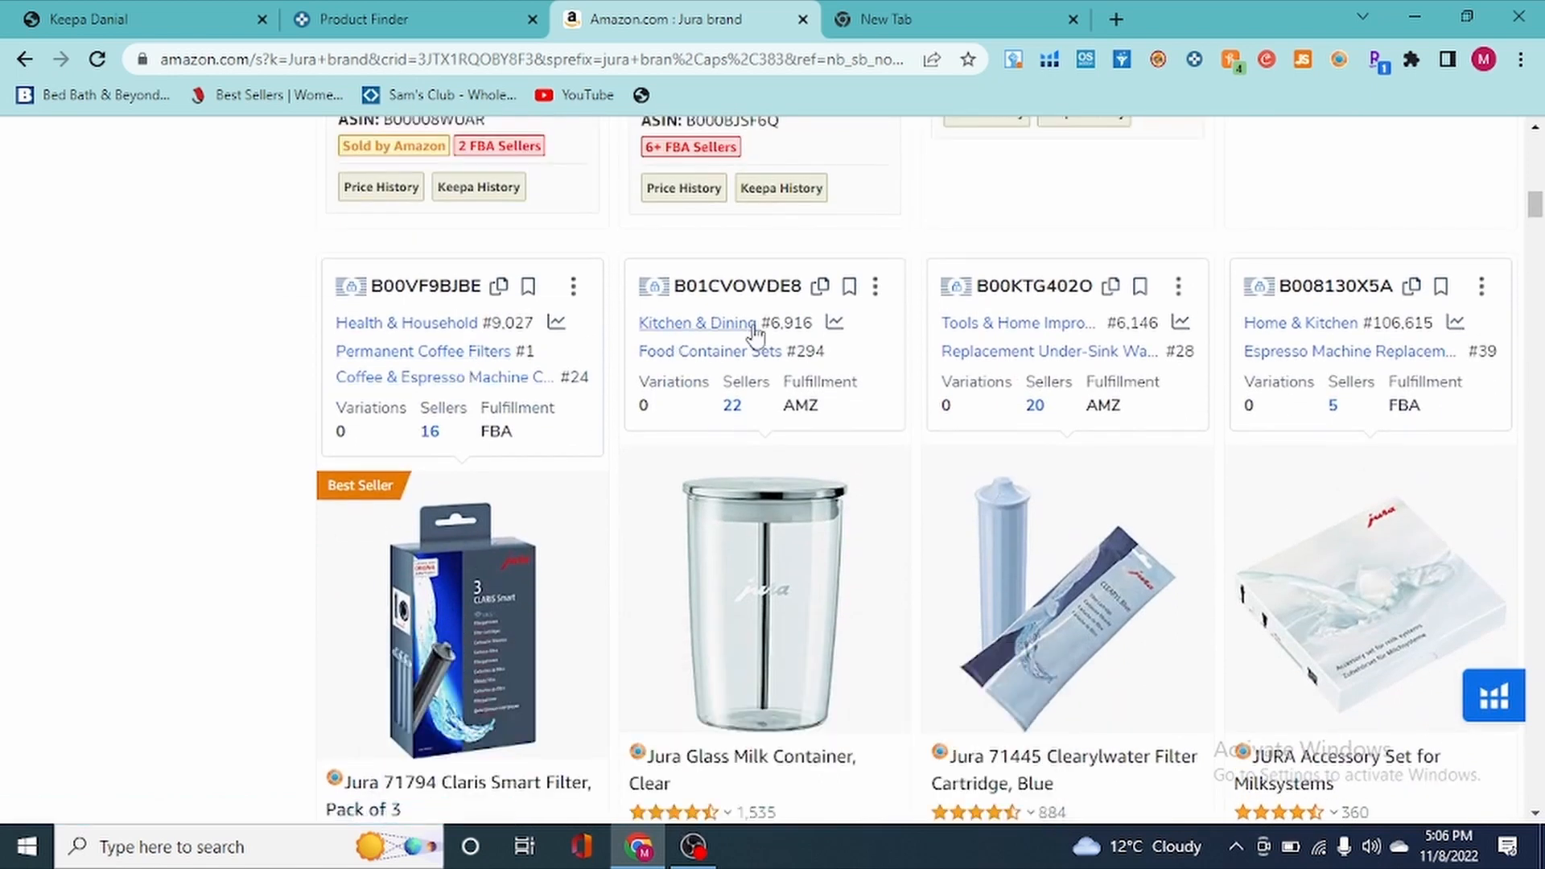
pyautogui.scroll(-3, 894, 631)
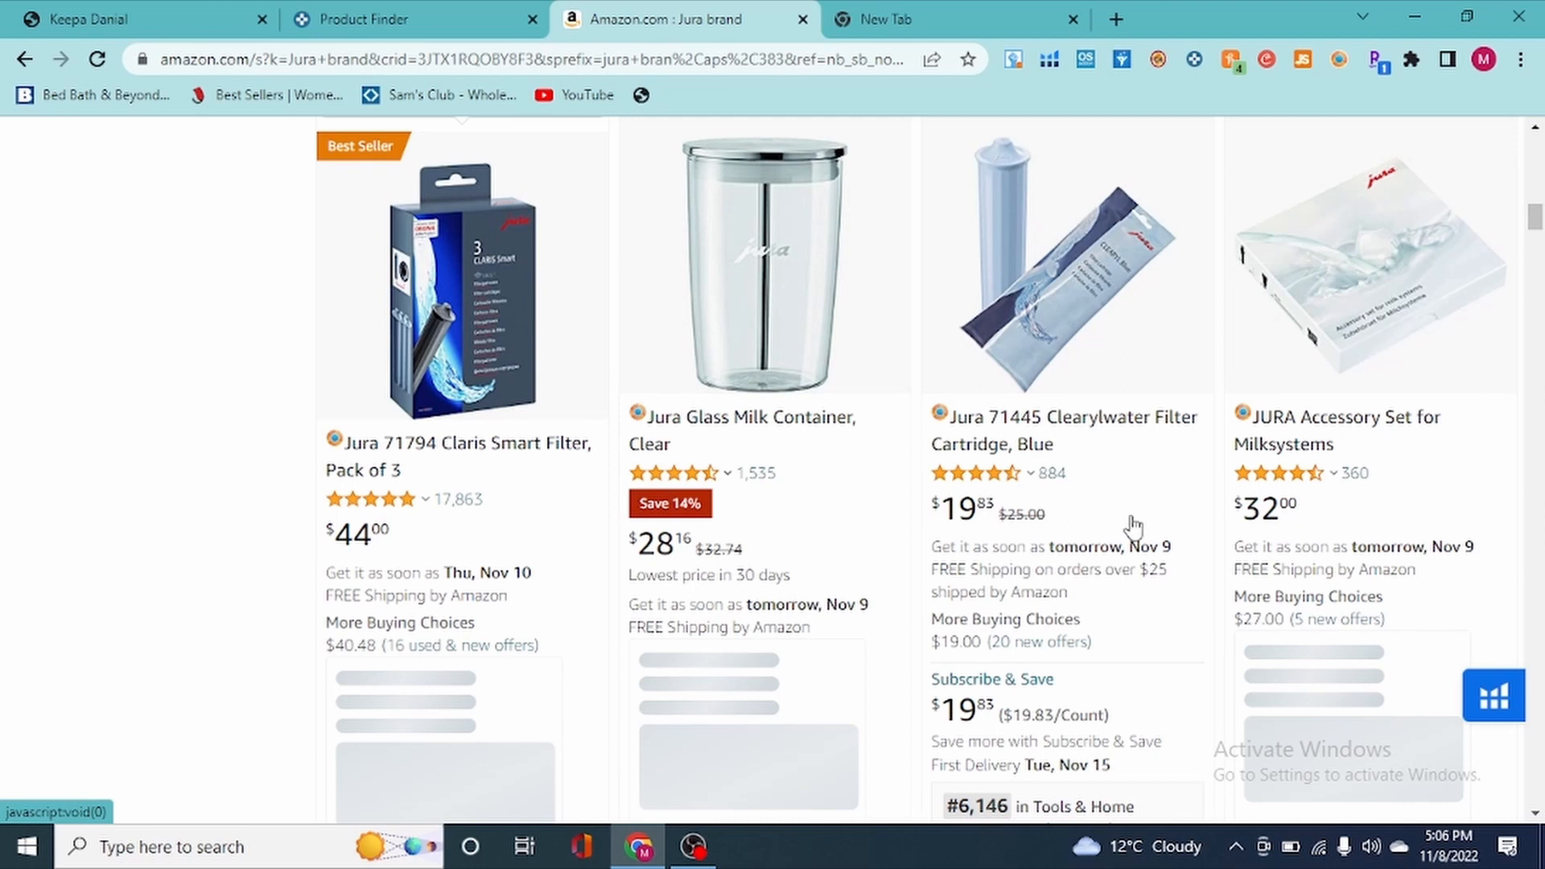
pyautogui.scroll(3, 1126, 523)
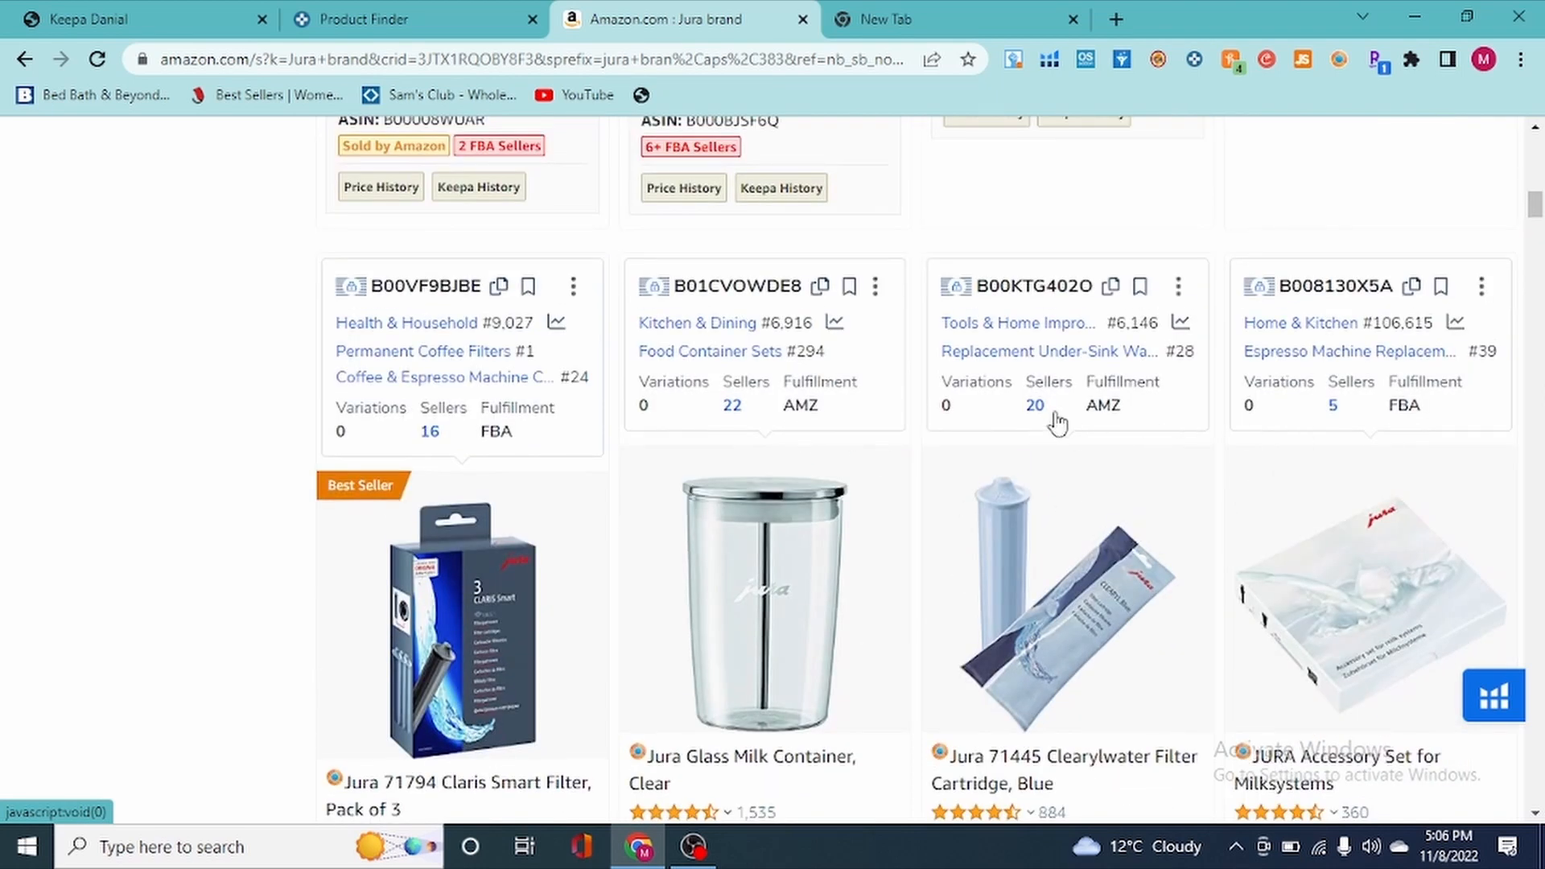
pyautogui.scroll(-3, 1035, 445)
pyautogui.scroll(6, 1036, 445)
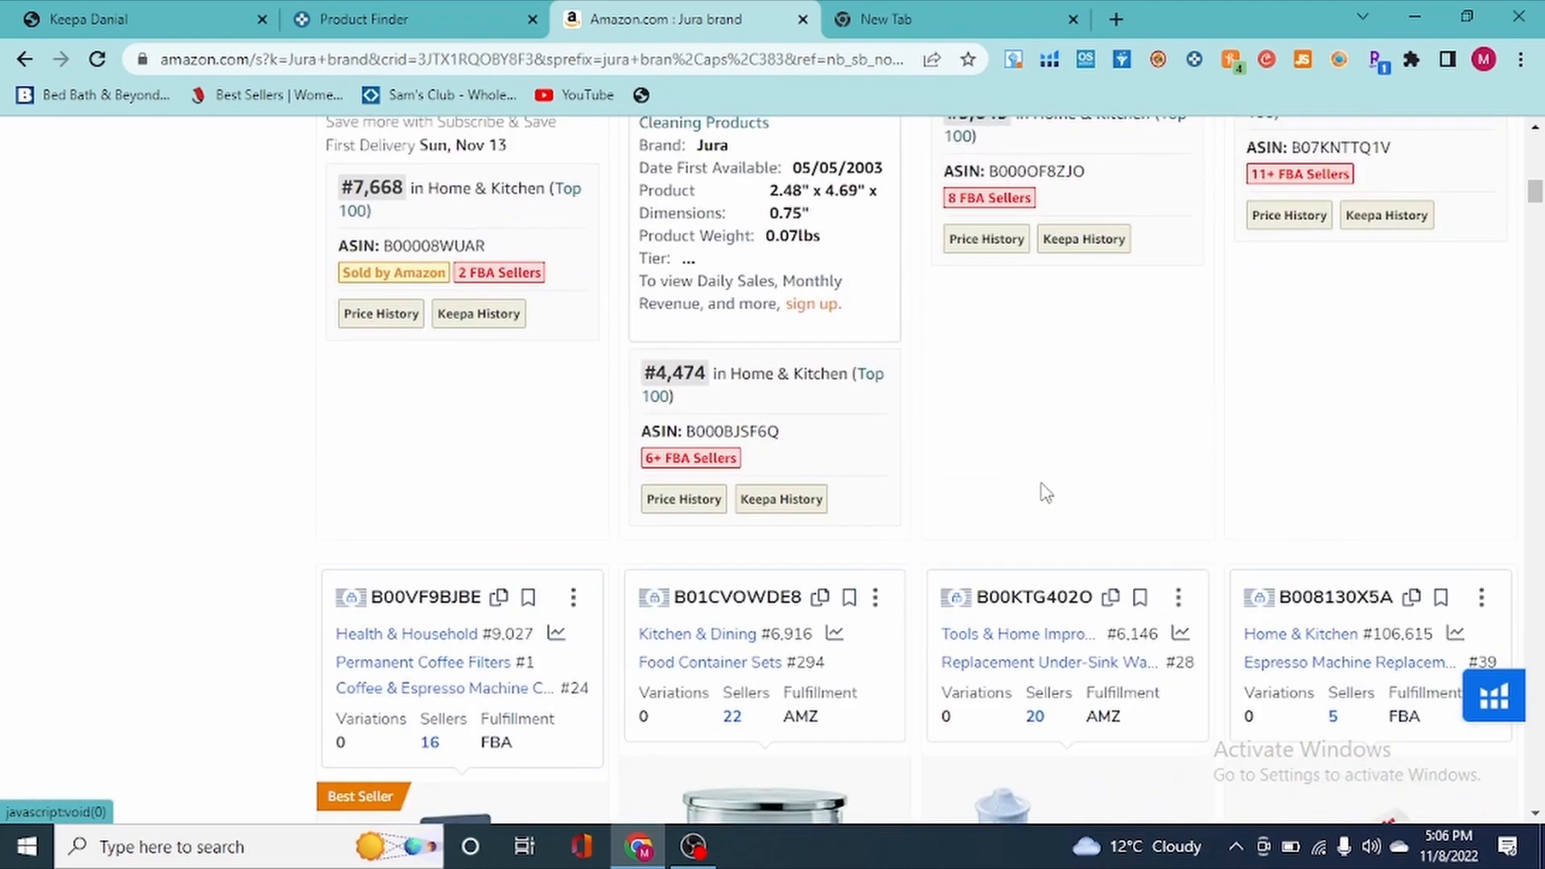
pyautogui.scroll(-2, 1214, 546)
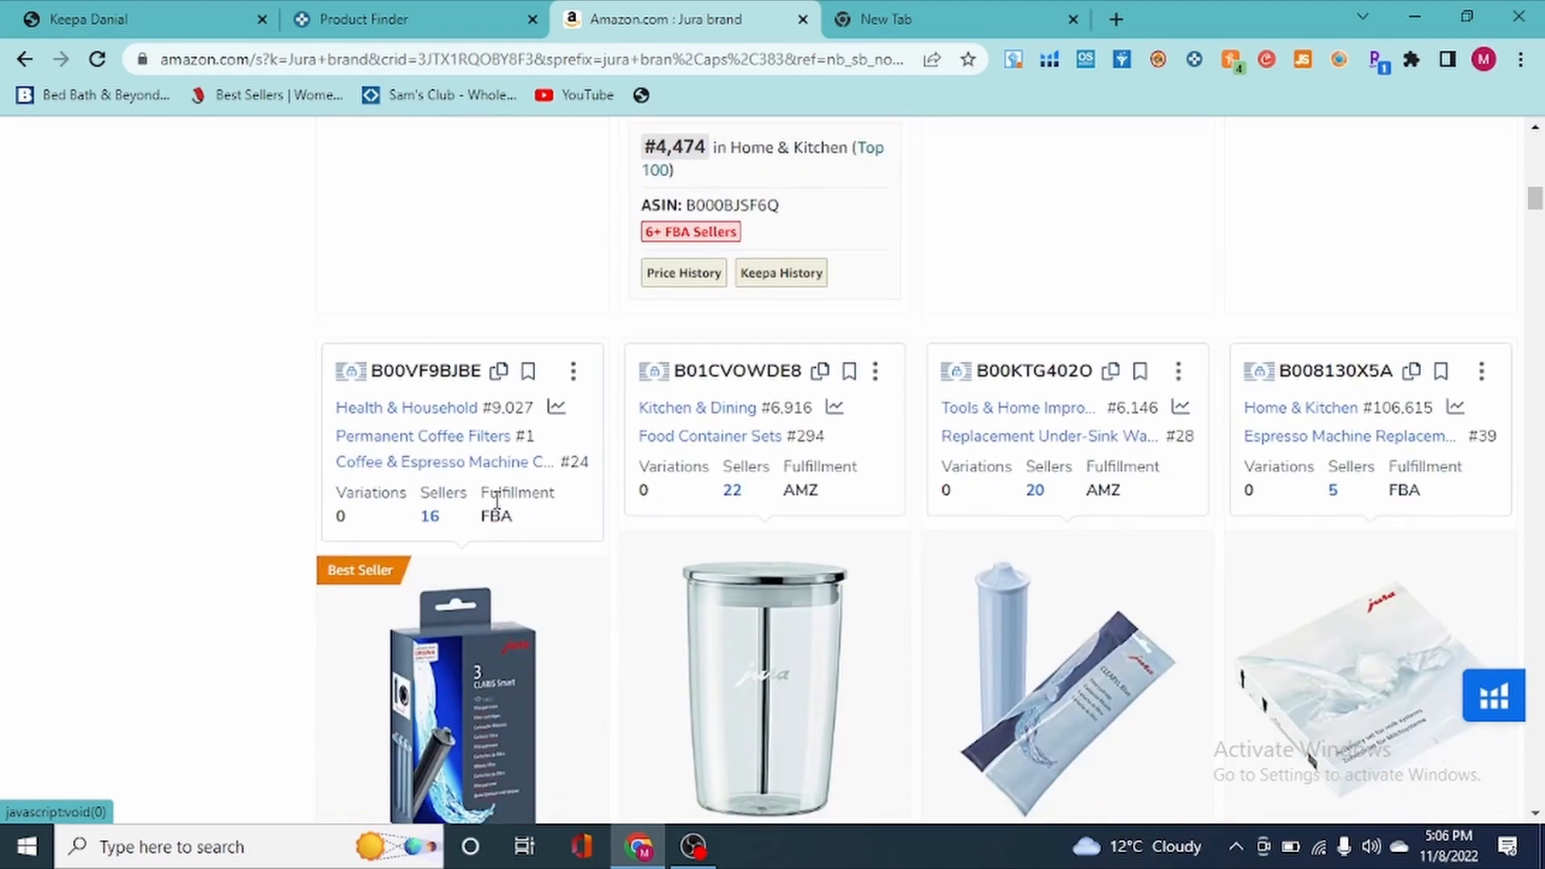
# - Examine the Jura results further down, highlighting the sales ranks of the Milk Pipe Casing and CLEARYL Smart Mini filter and the casing's ASIN
pyautogui.scroll(-15, 450, 511)
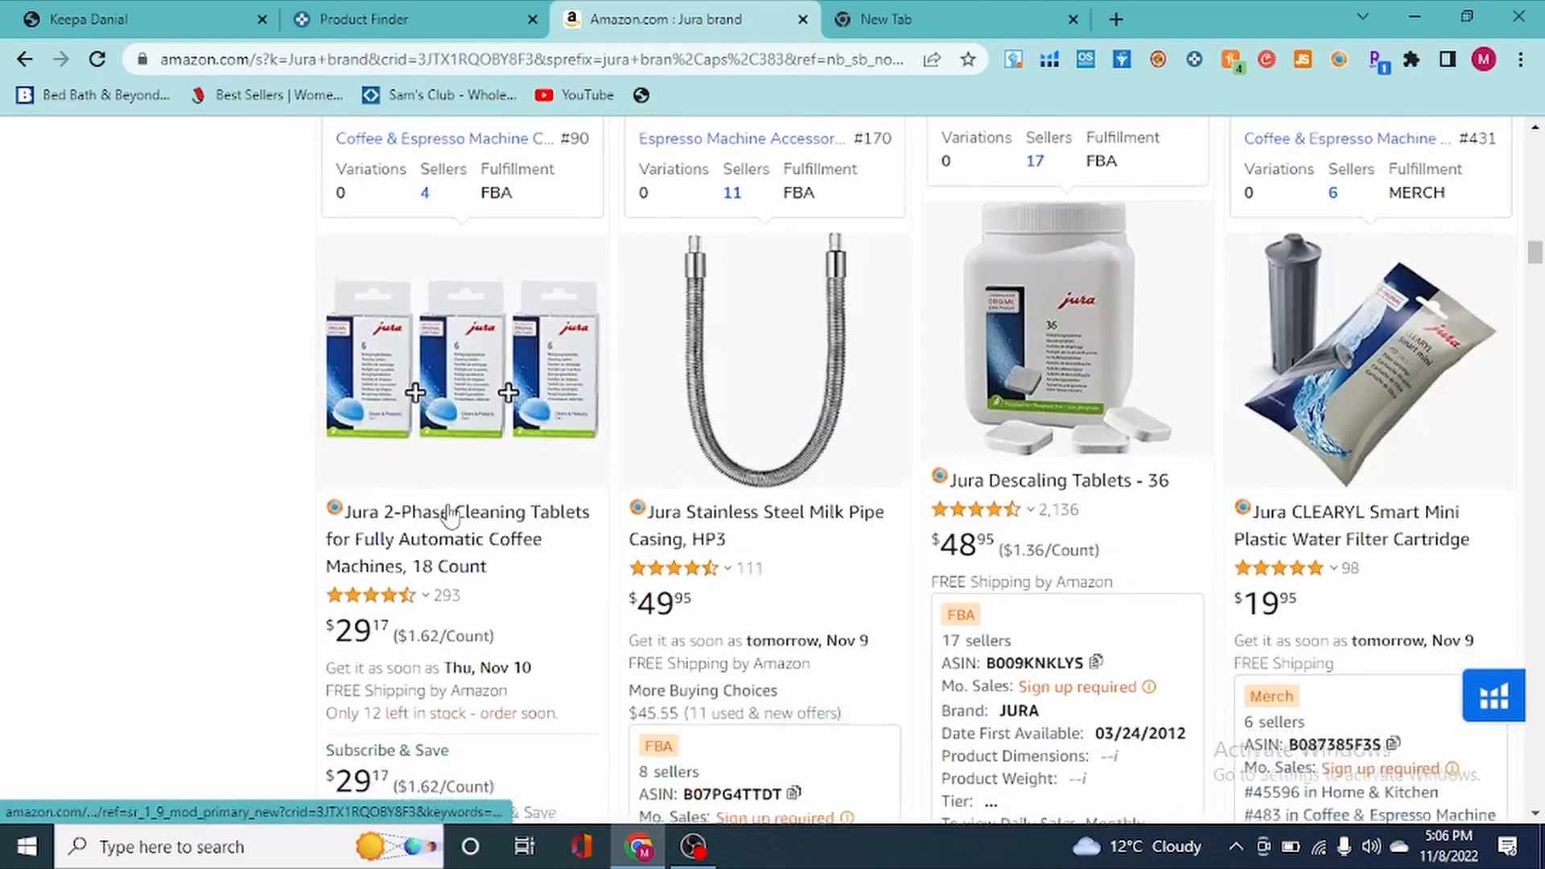
pyautogui.scroll(-6, 451, 515)
pyautogui.scroll(7, 908, 426)
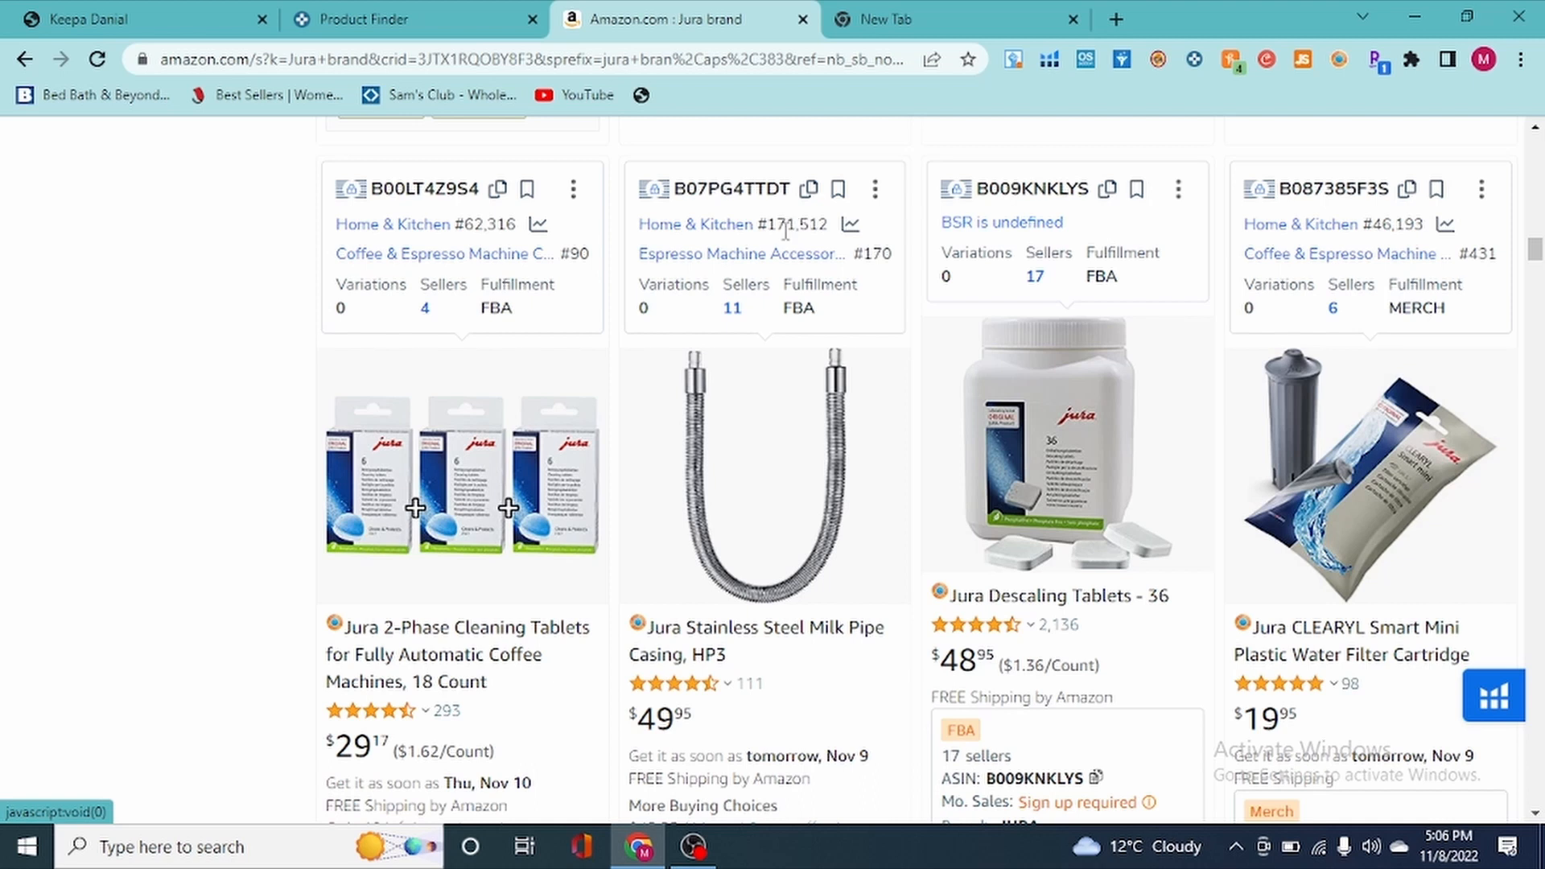
pyautogui.moveTo(800, 225); pyautogui.dragTo(788, 226)
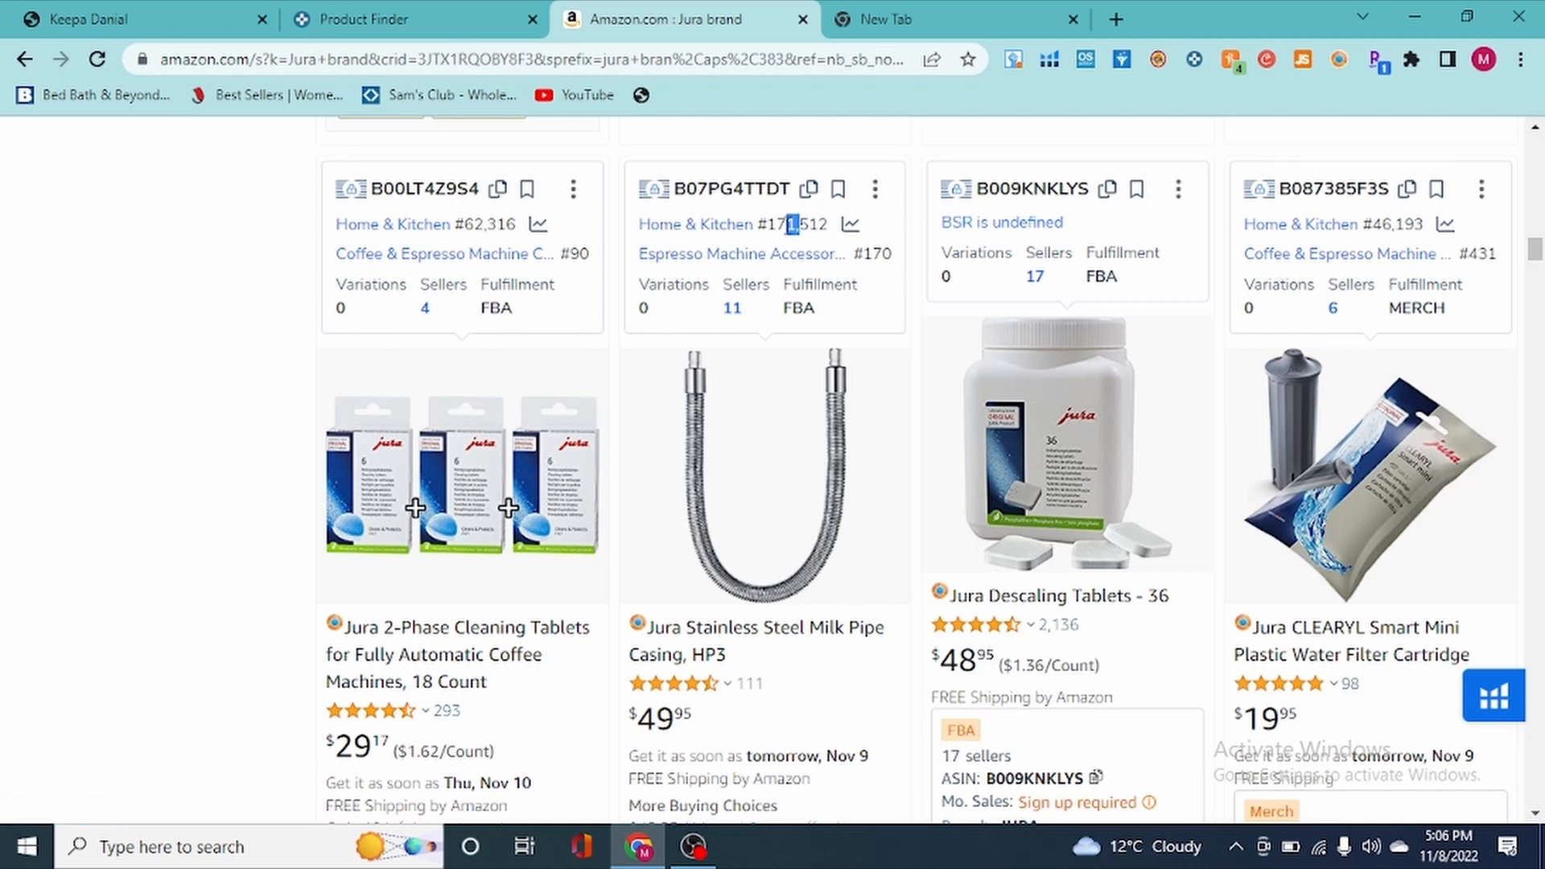
pyautogui.moveTo(770, 223); pyautogui.dragTo(797, 224)
pyautogui.moveTo(1385, 225); pyautogui.dragTo(1376, 225)
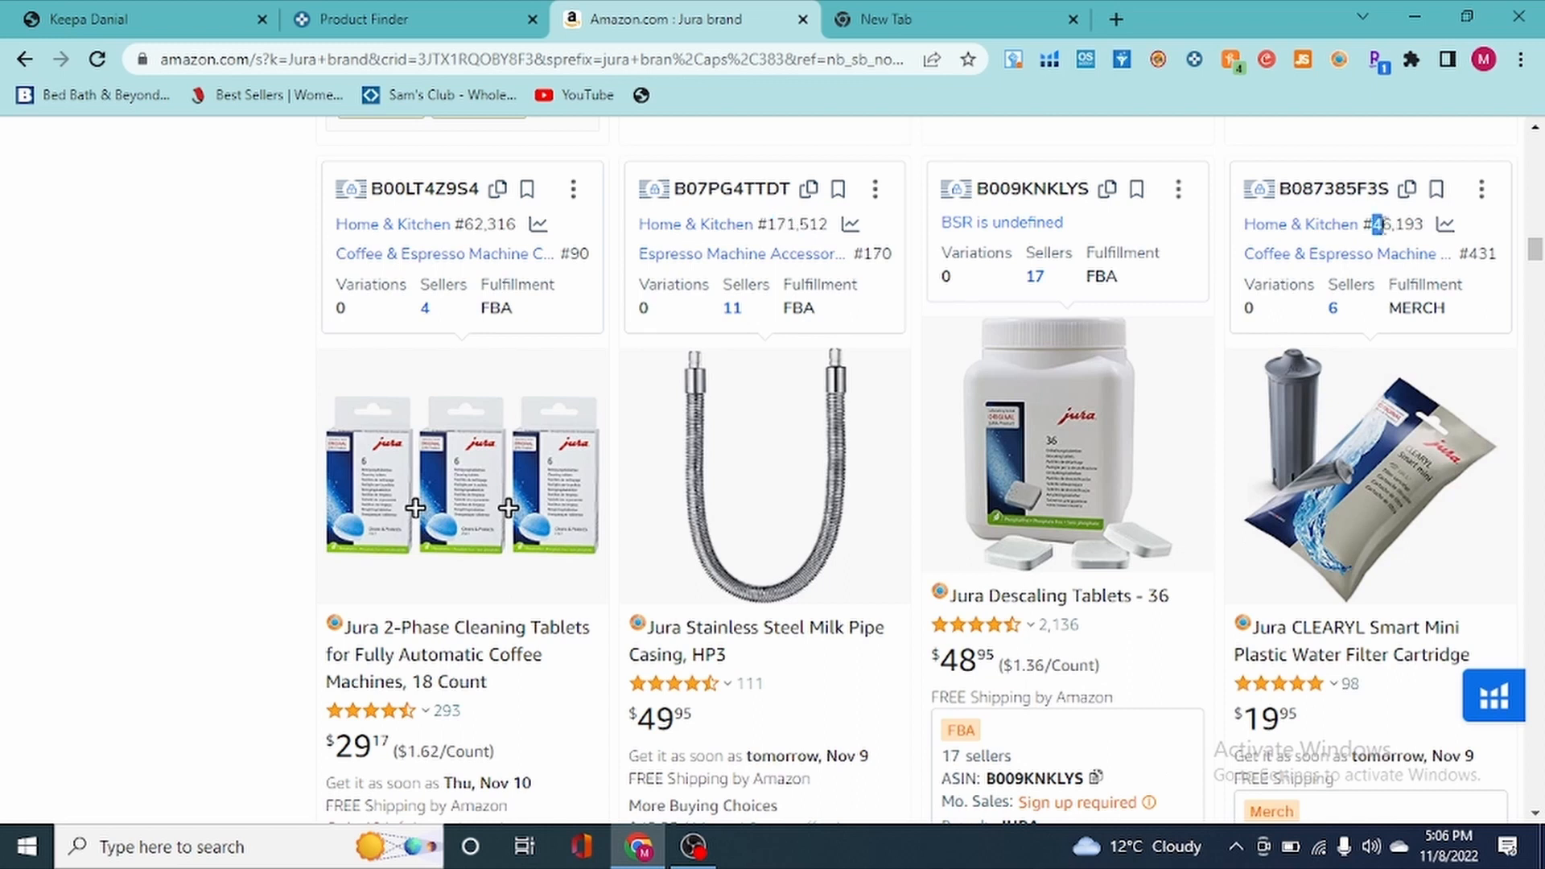
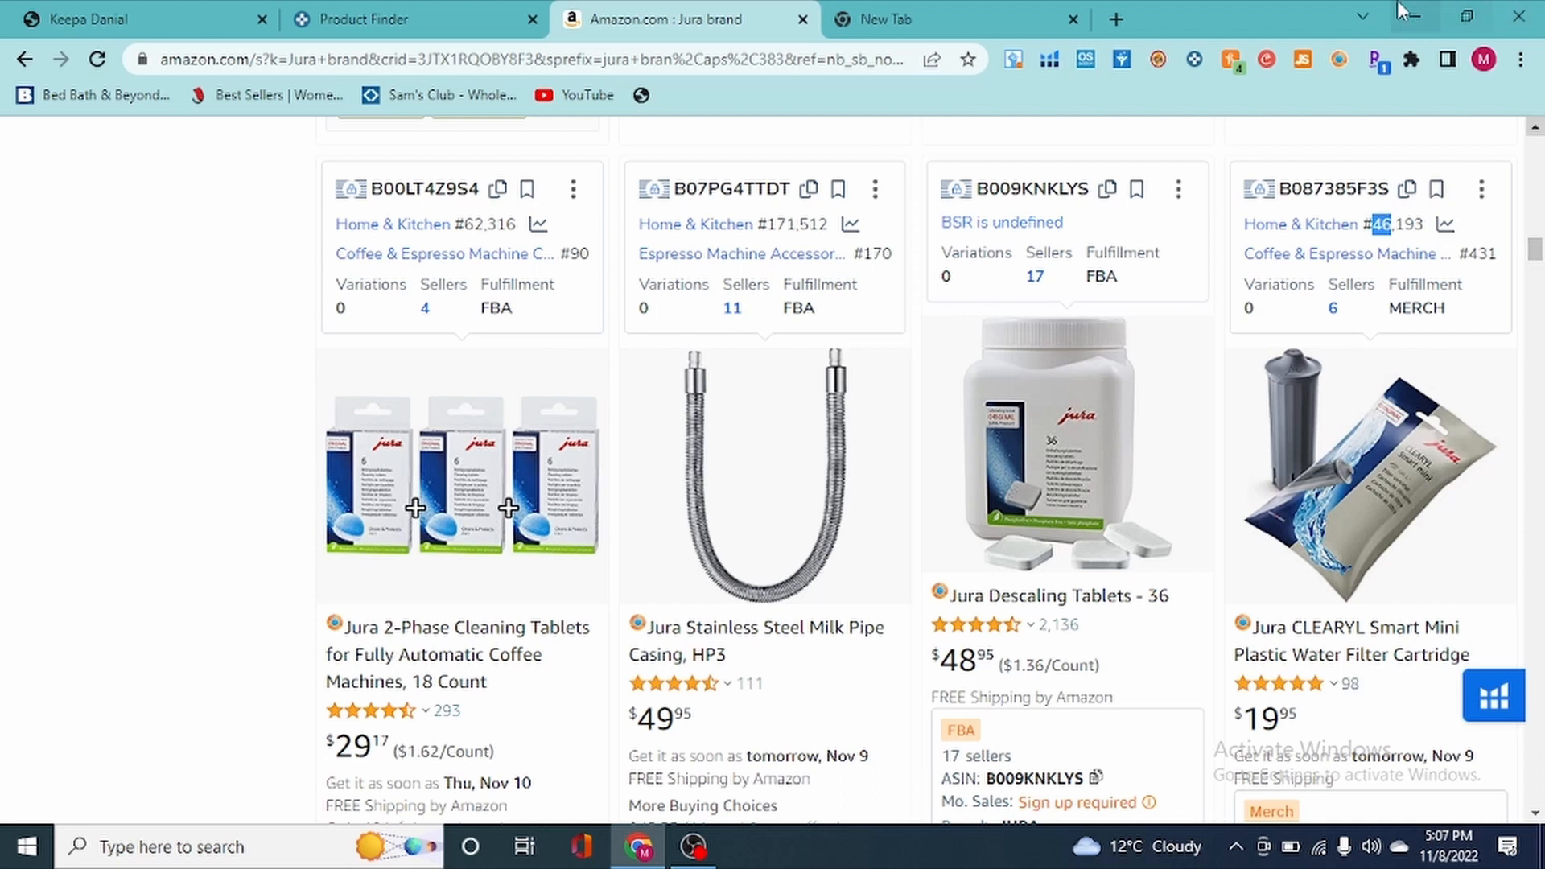
pyautogui.doubleClick(714, 180)
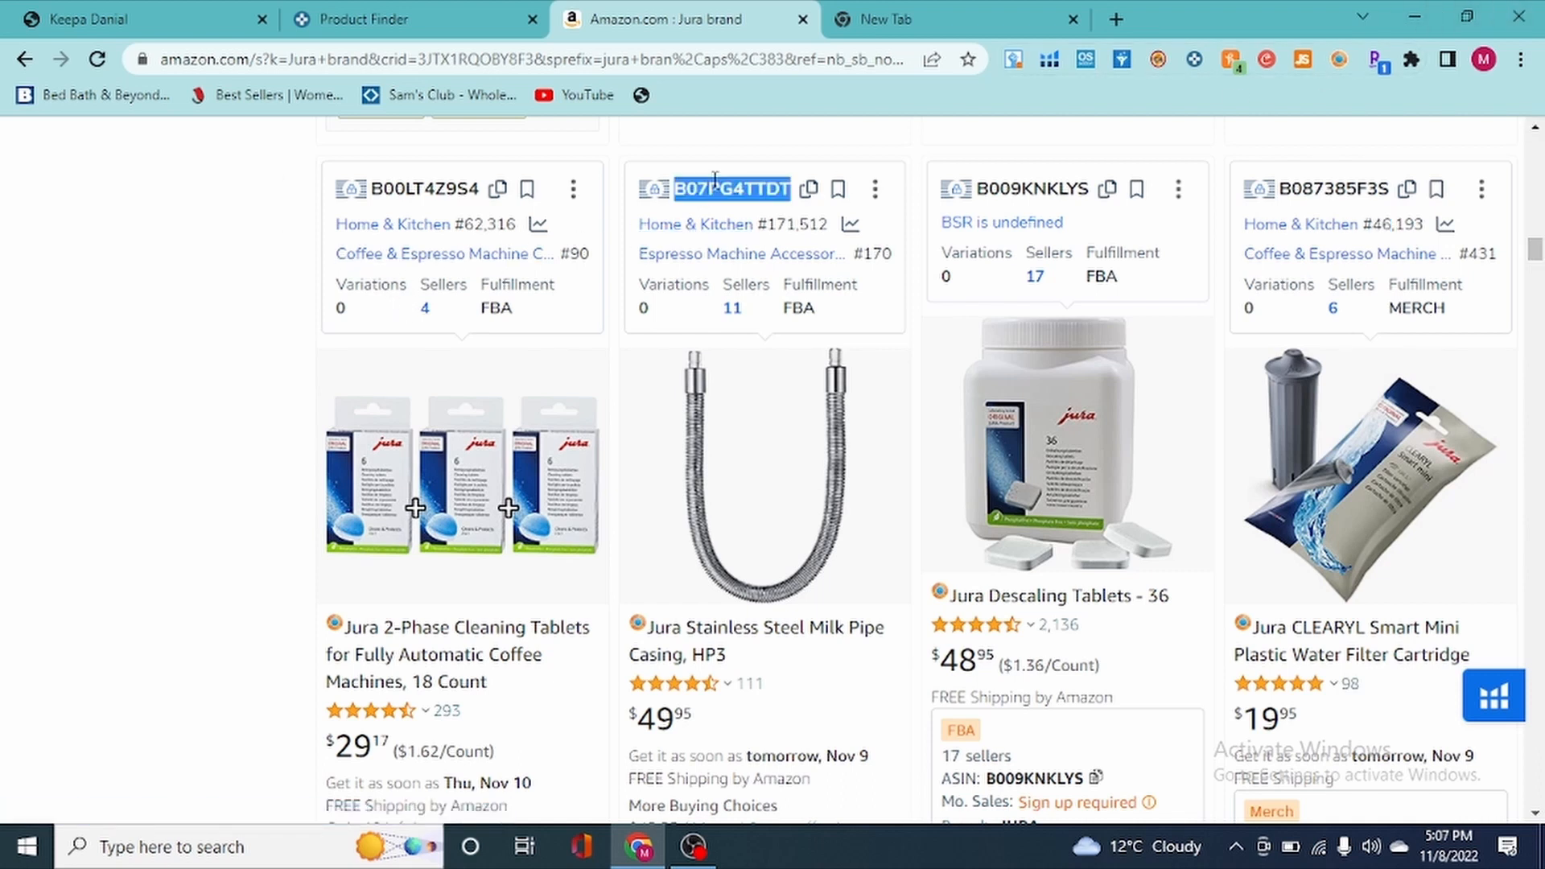
pyautogui.click(799, 213)
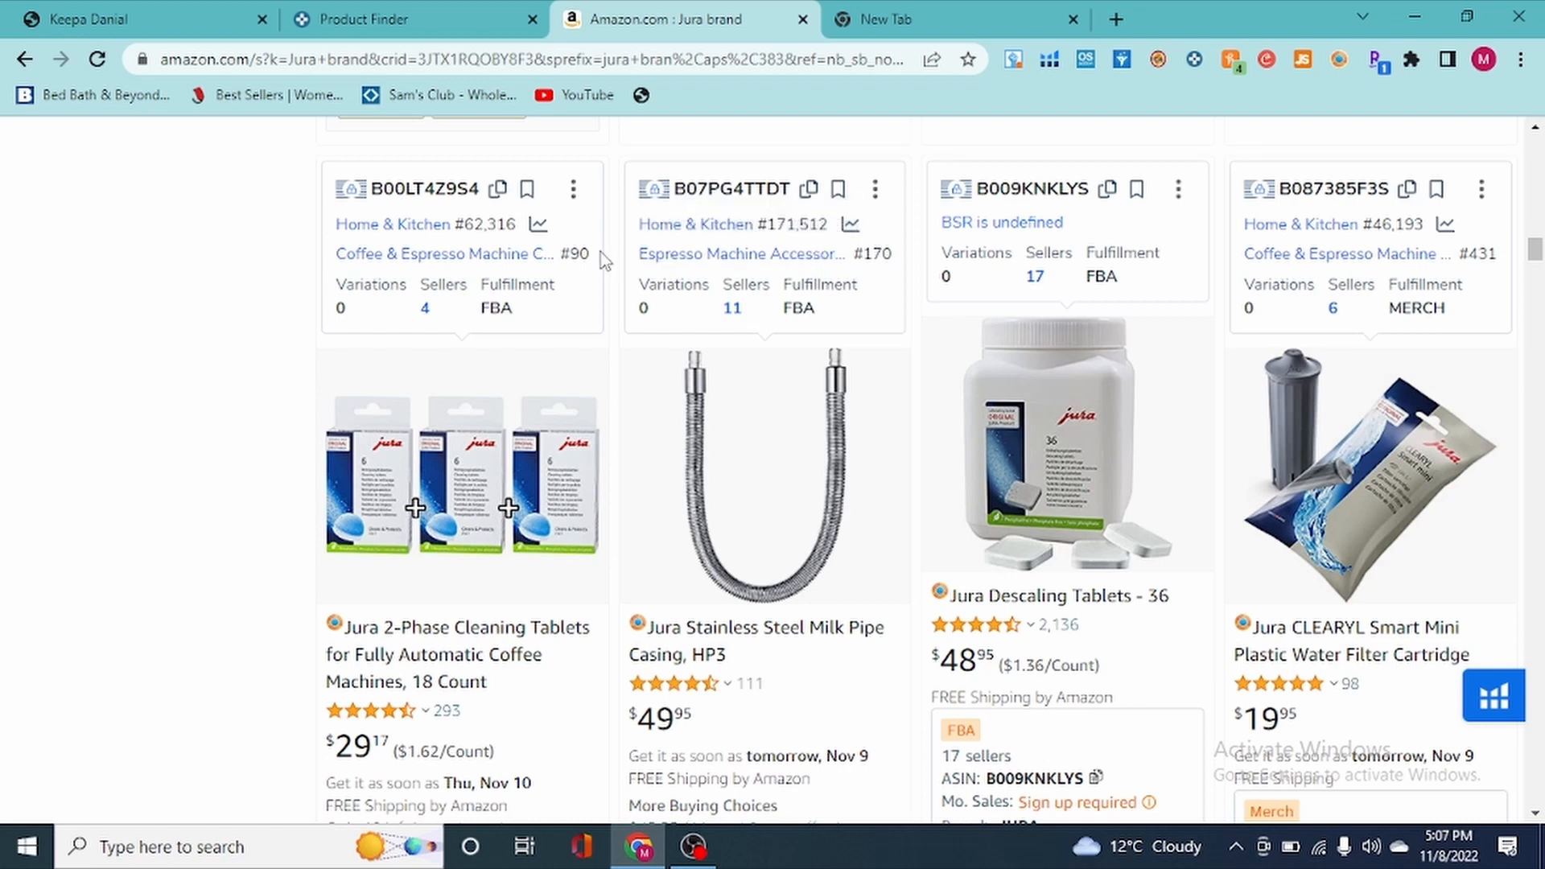
# - Search Google for "seller central amazon" in the empty browser tab and open the Amazon Seller Central site
pyautogui.click(949, 19)
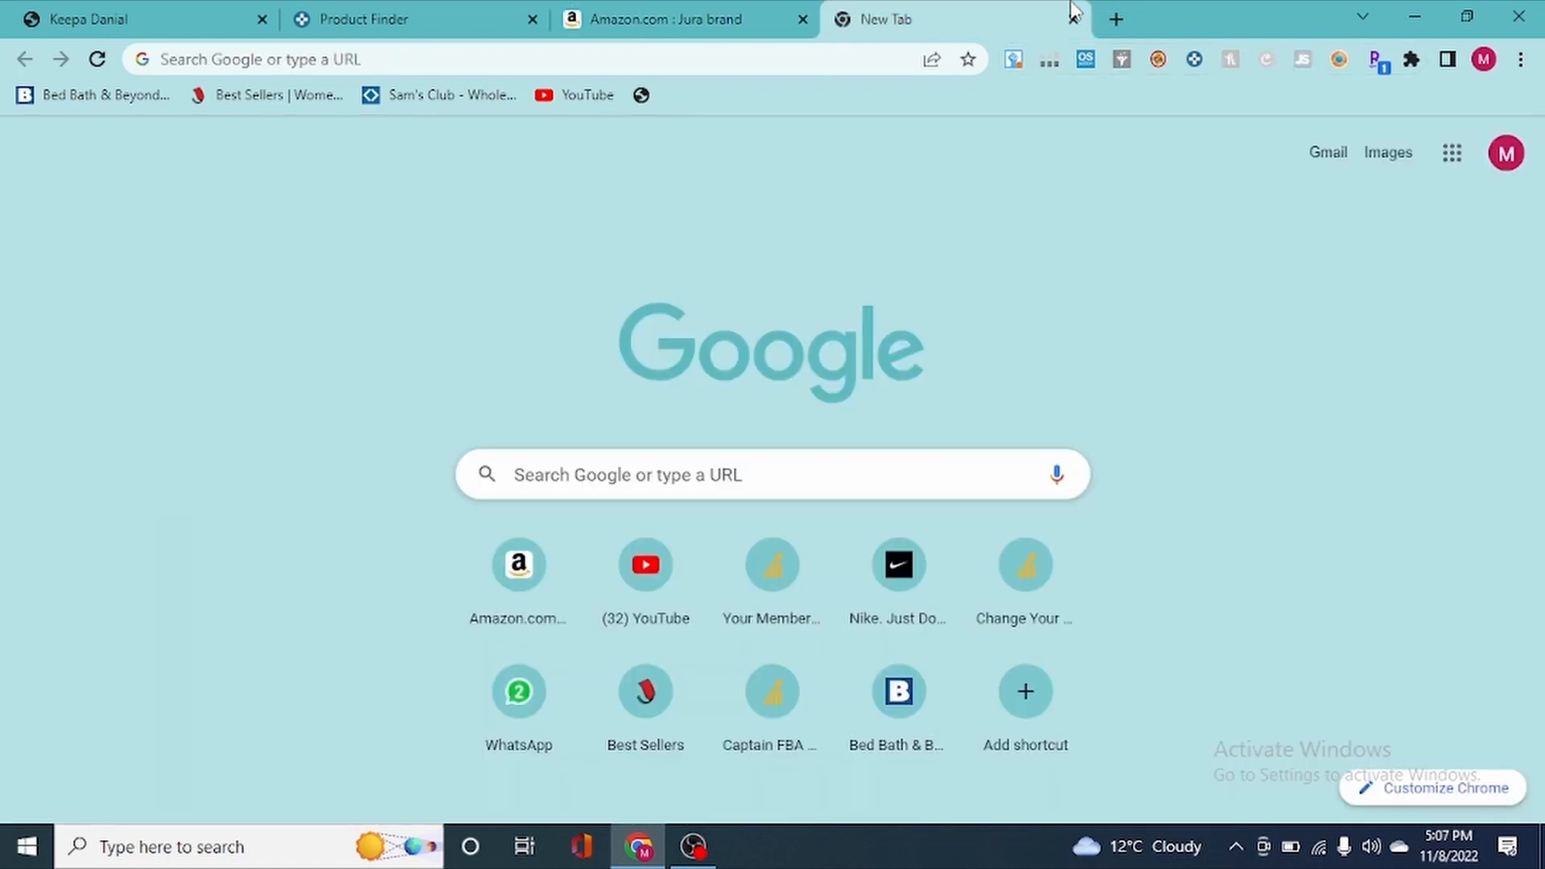
pyautogui.click(577, 46)
pyautogui.write('seller central amazon')
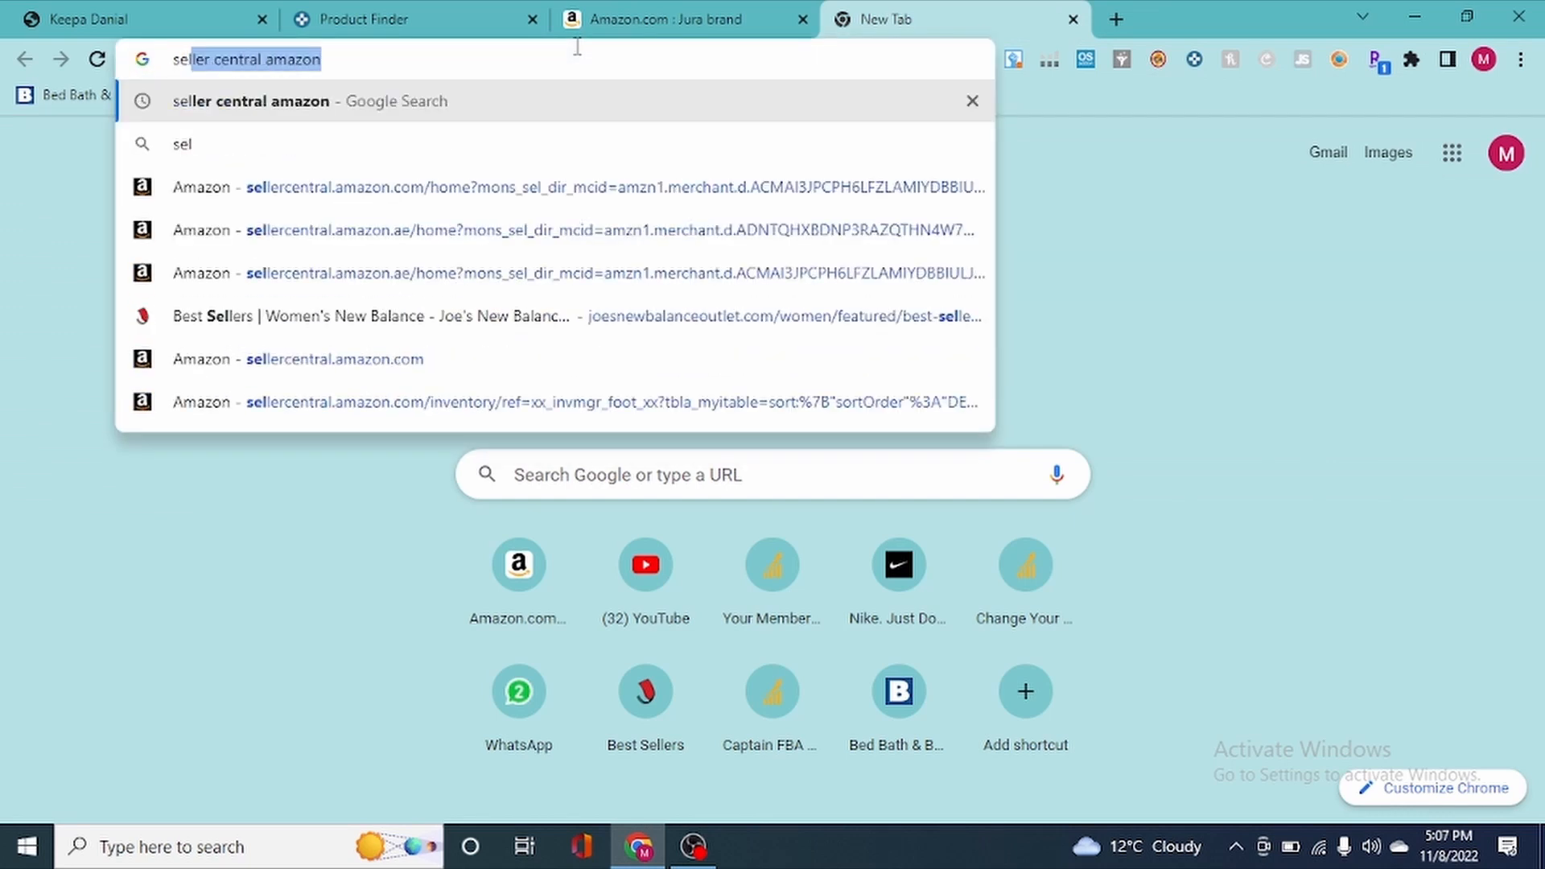
pyautogui.press('Return')
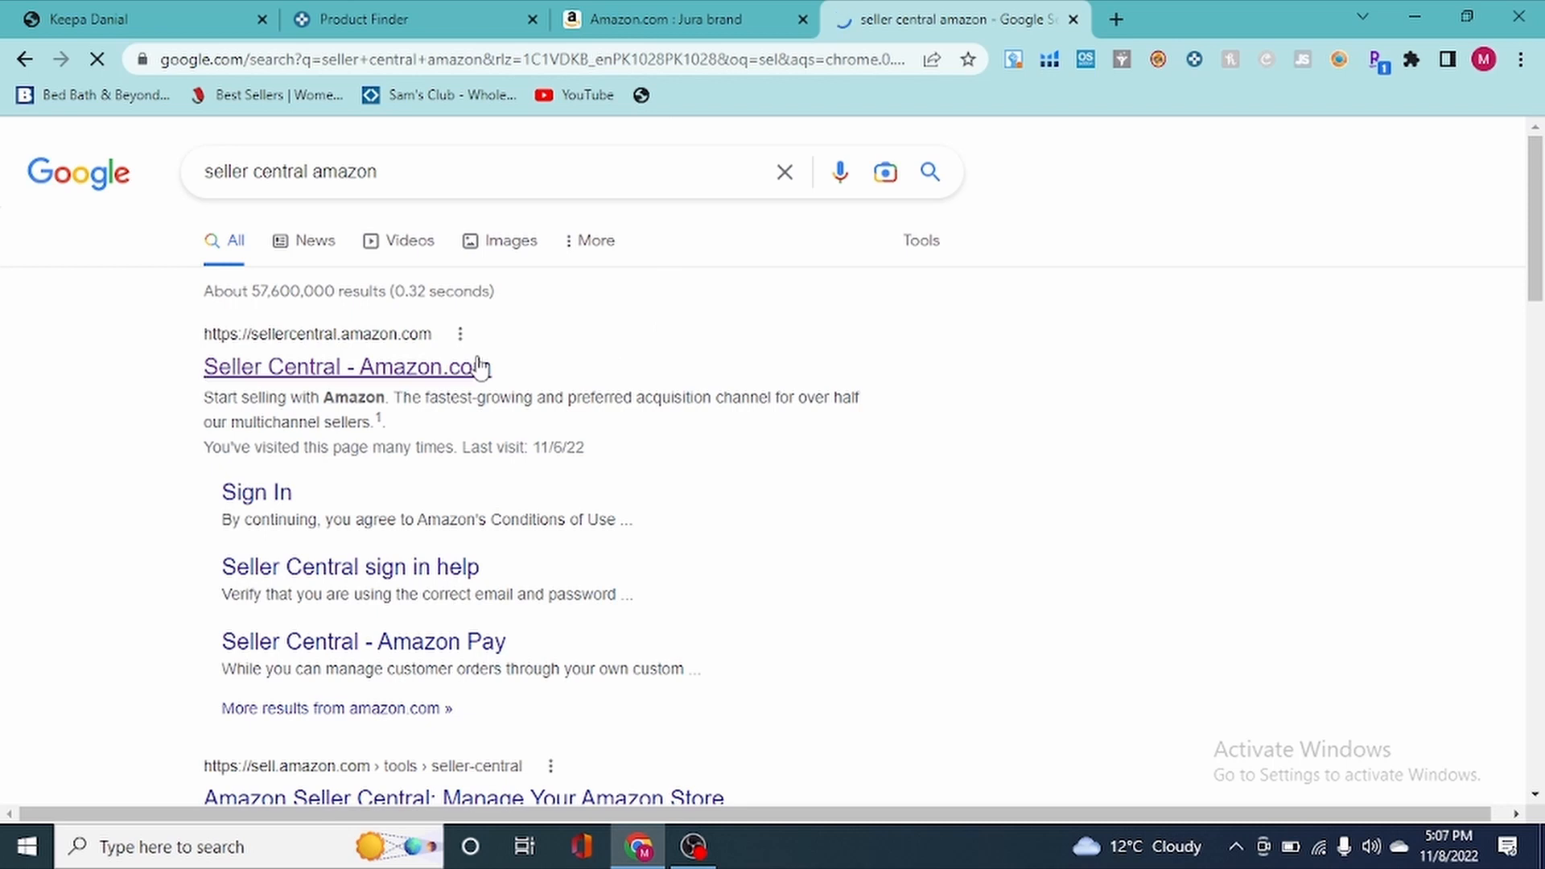
pyautogui.click(480, 367)
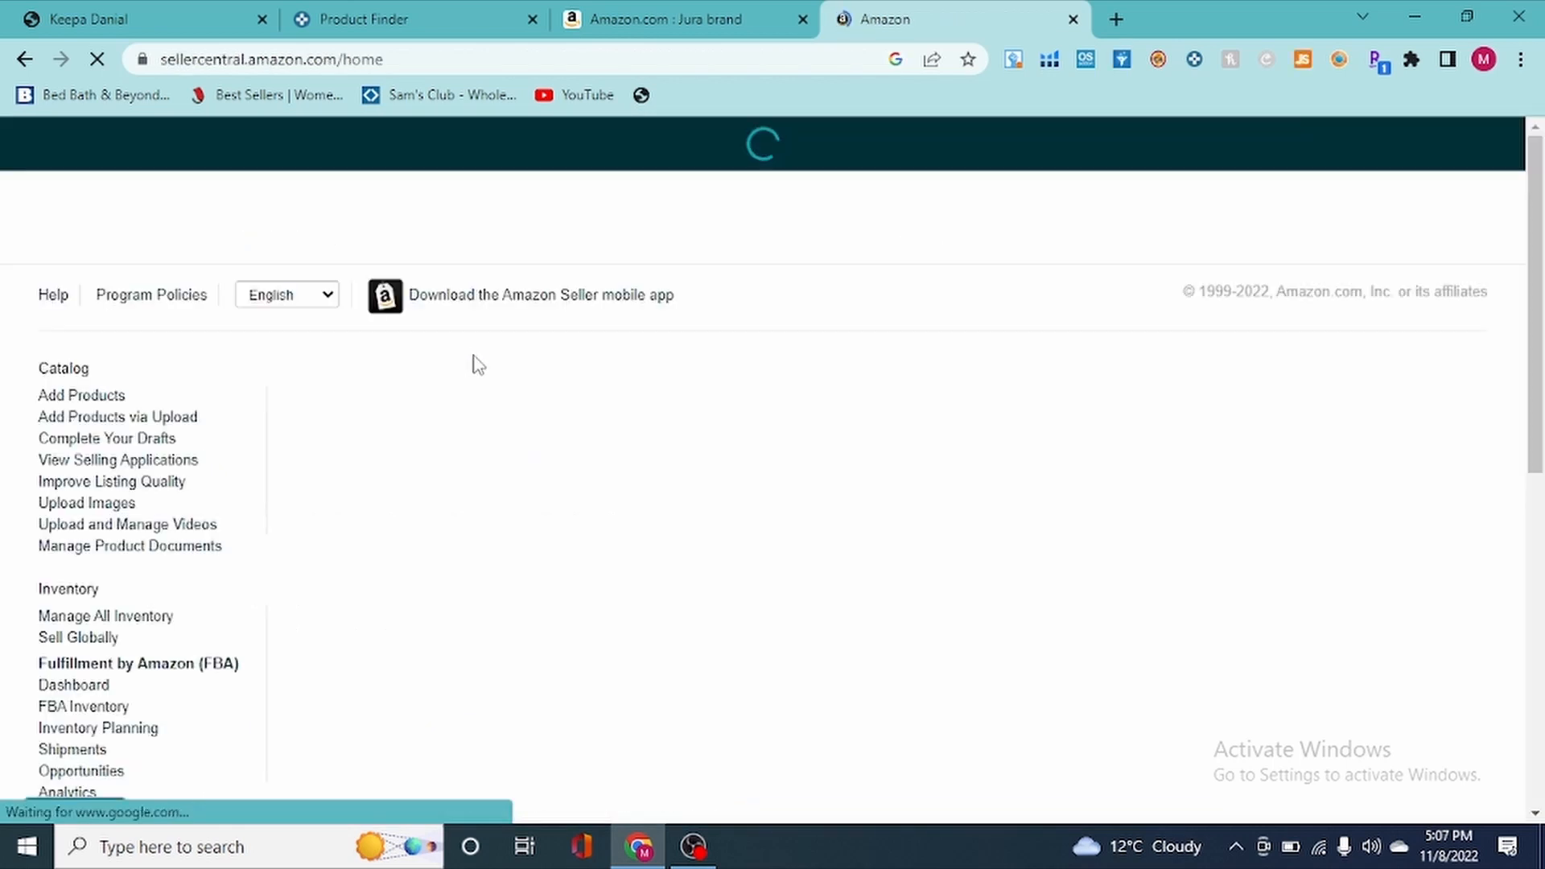
# - Switch the Seller Central account to PZ DXB
pyautogui.click(394, 150)
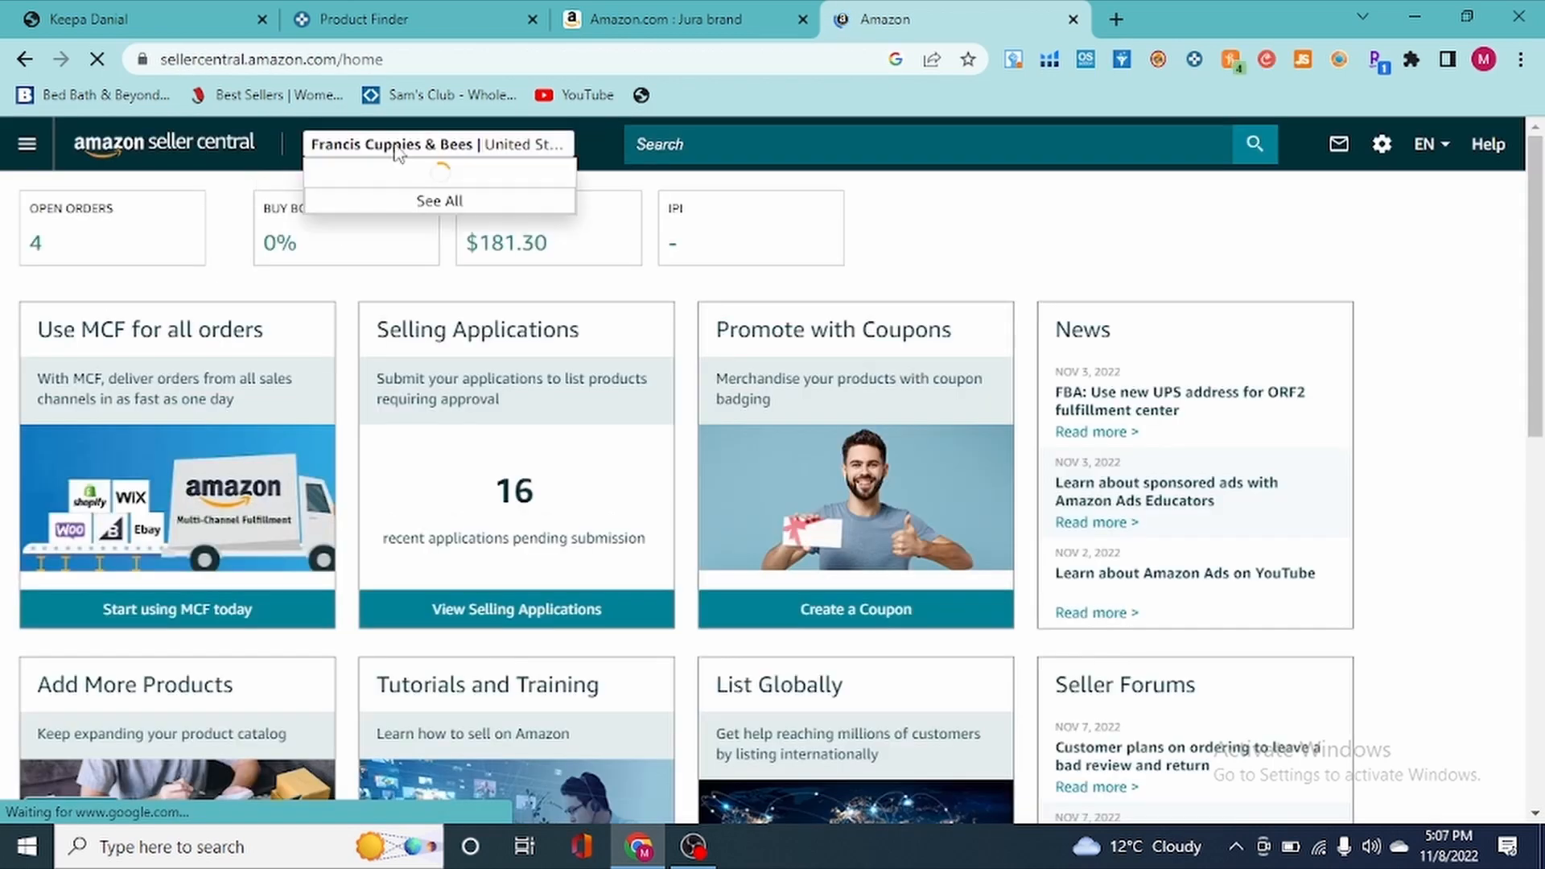
pyautogui.click(439, 193)
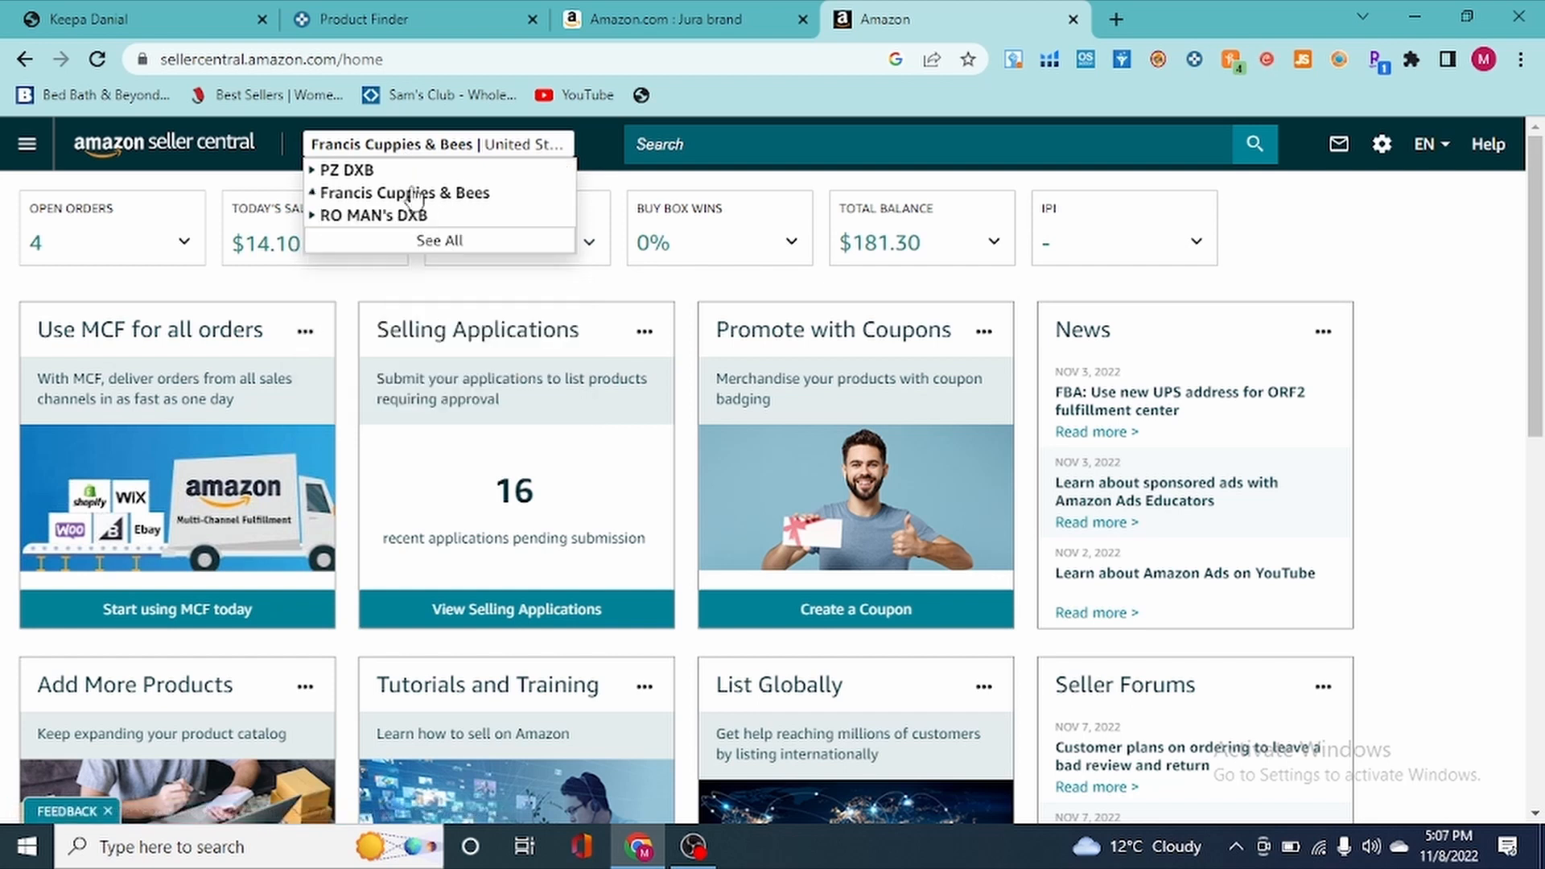
pyautogui.click(354, 169)
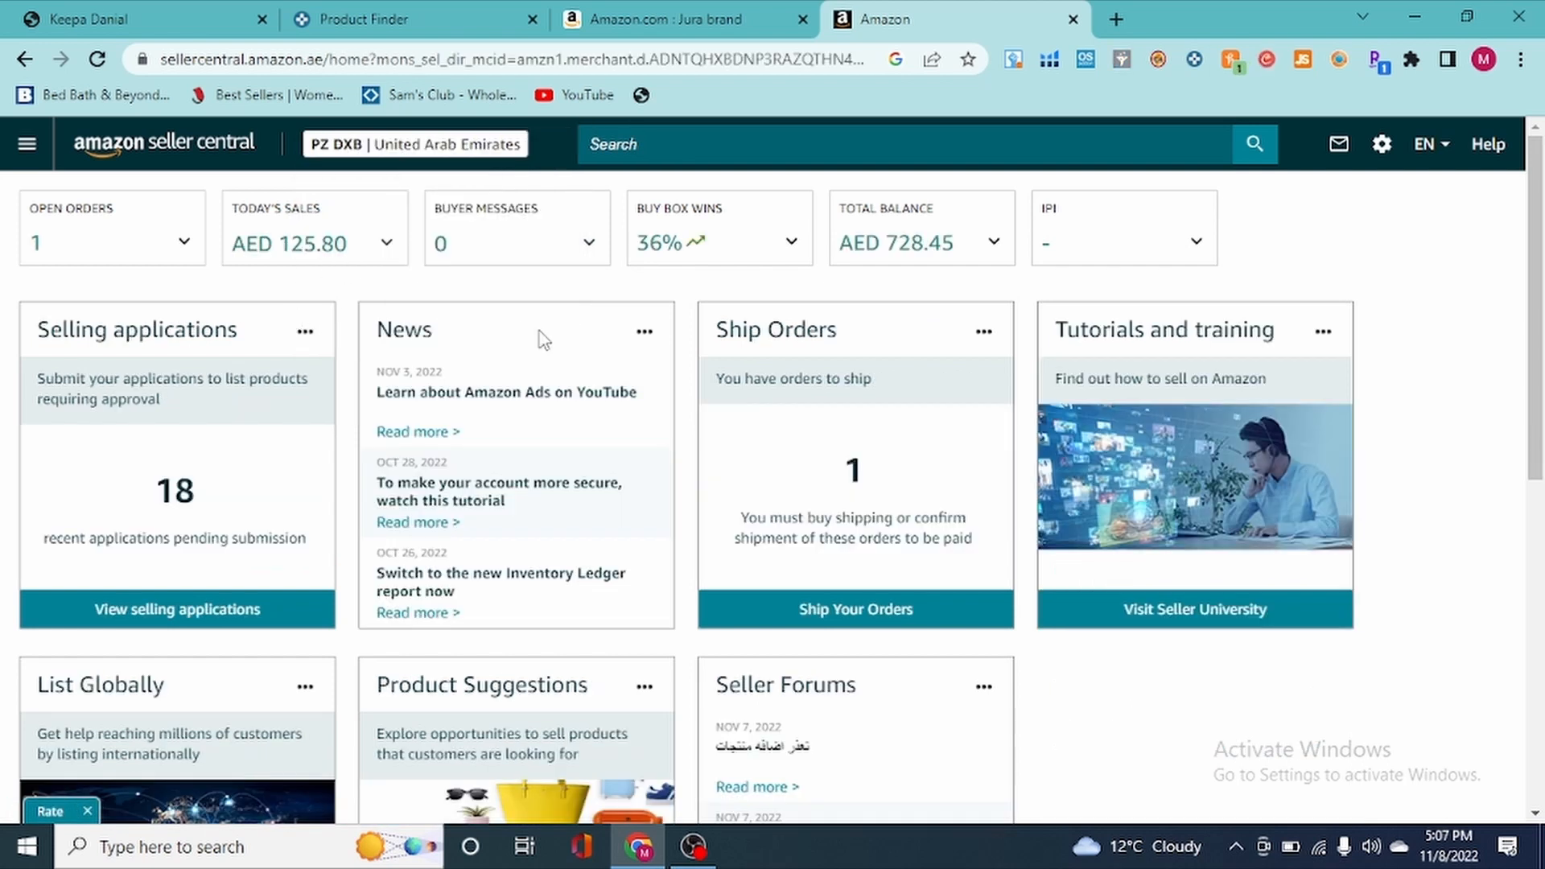
# - Open the Business Reports and apply a custom date range from 08/10/2022 to 08/11/2022 to the Sales Dashboard
pyautogui.scroll(-10, 542, 335)
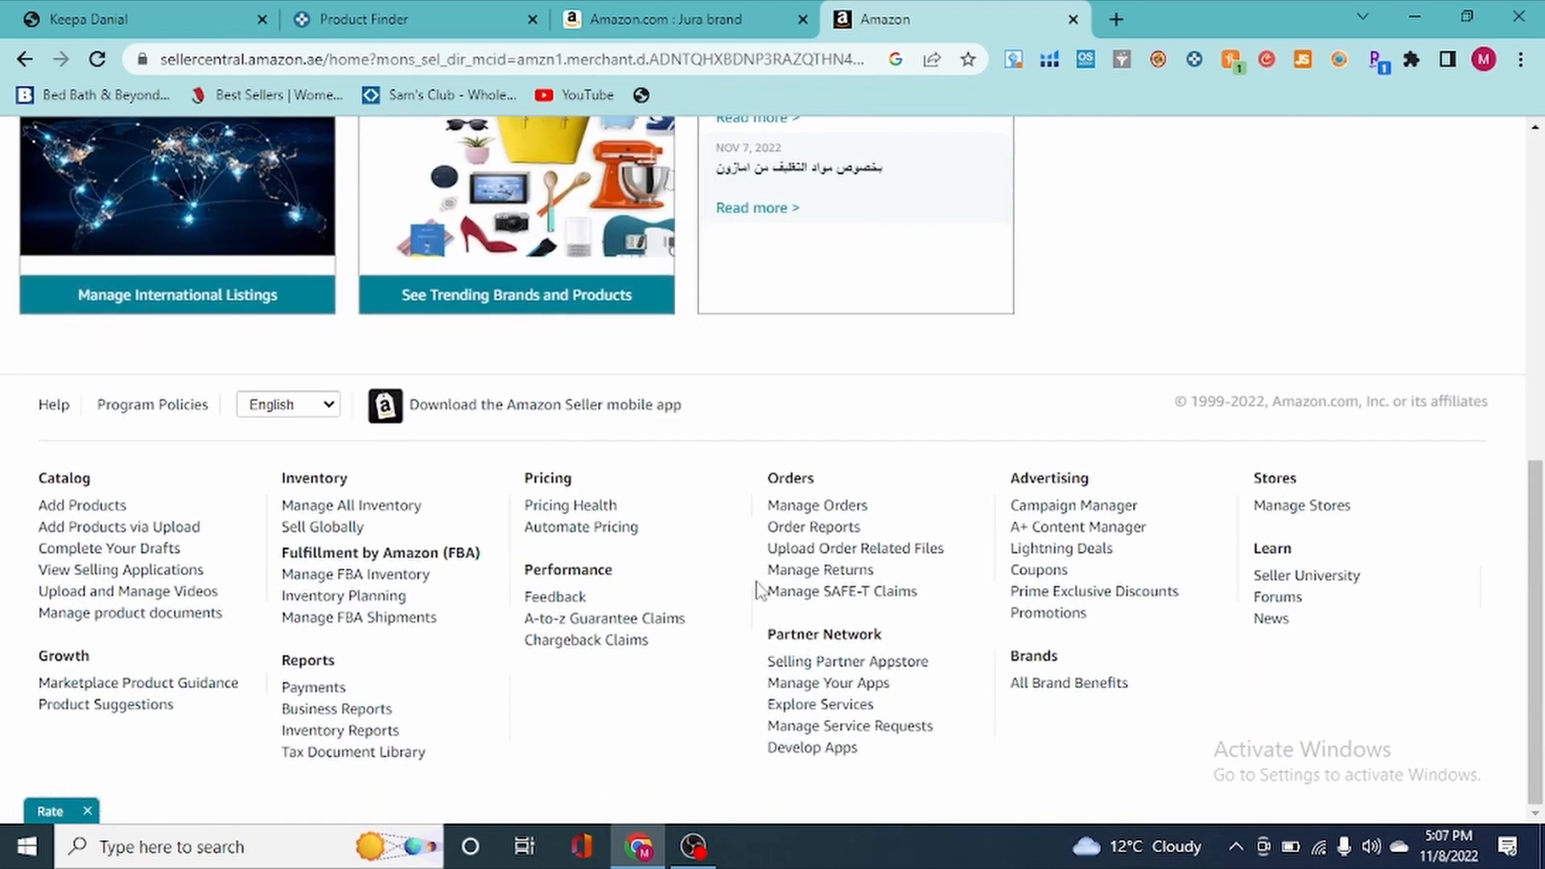
pyautogui.click(338, 709)
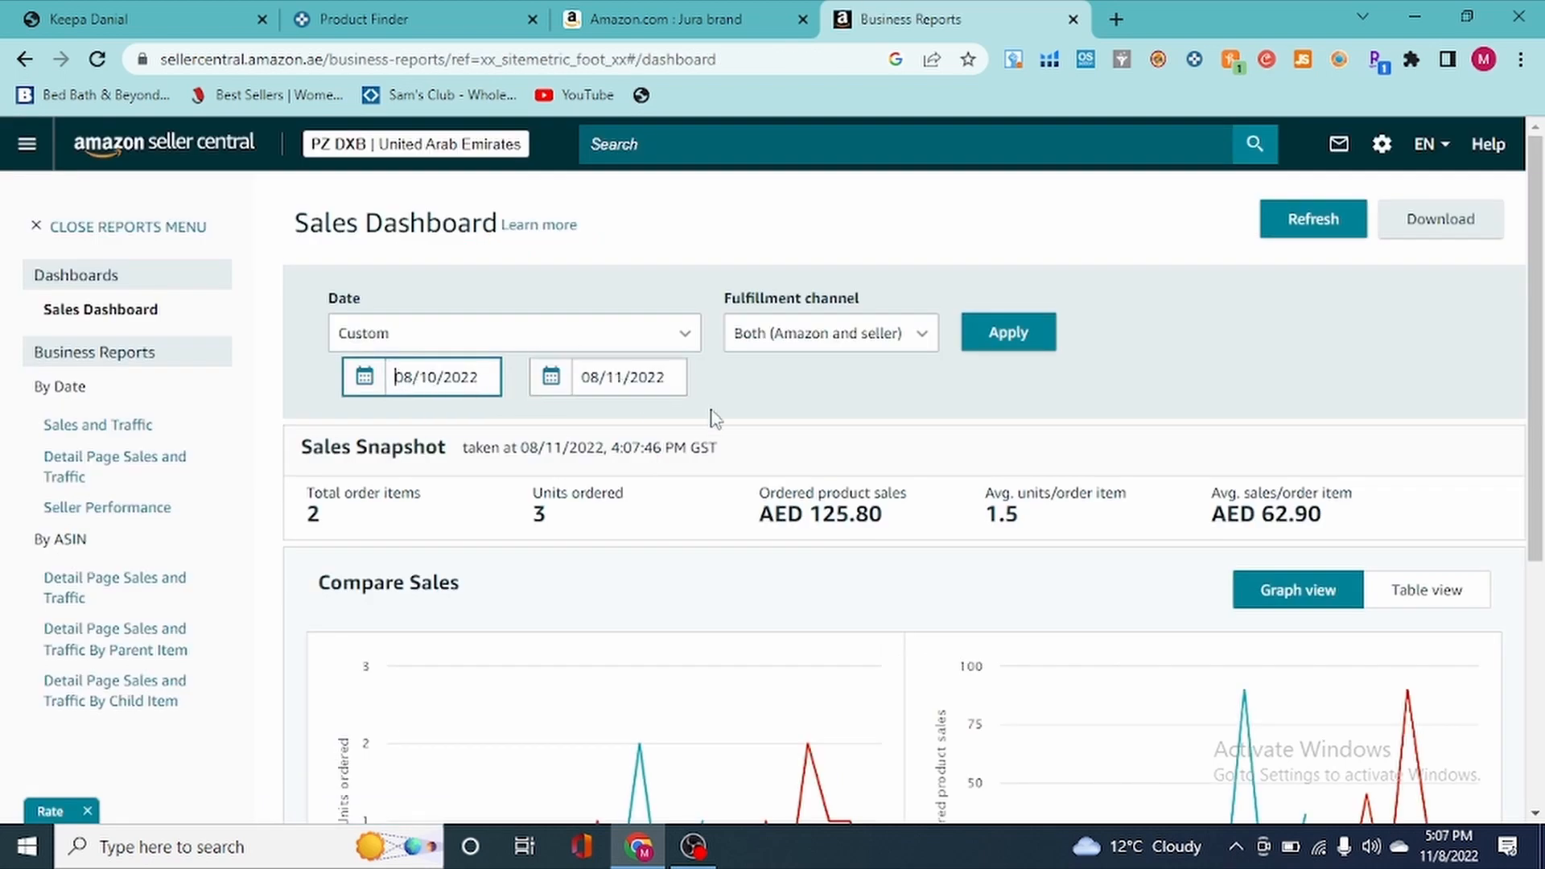
pyautogui.click(1006, 338)
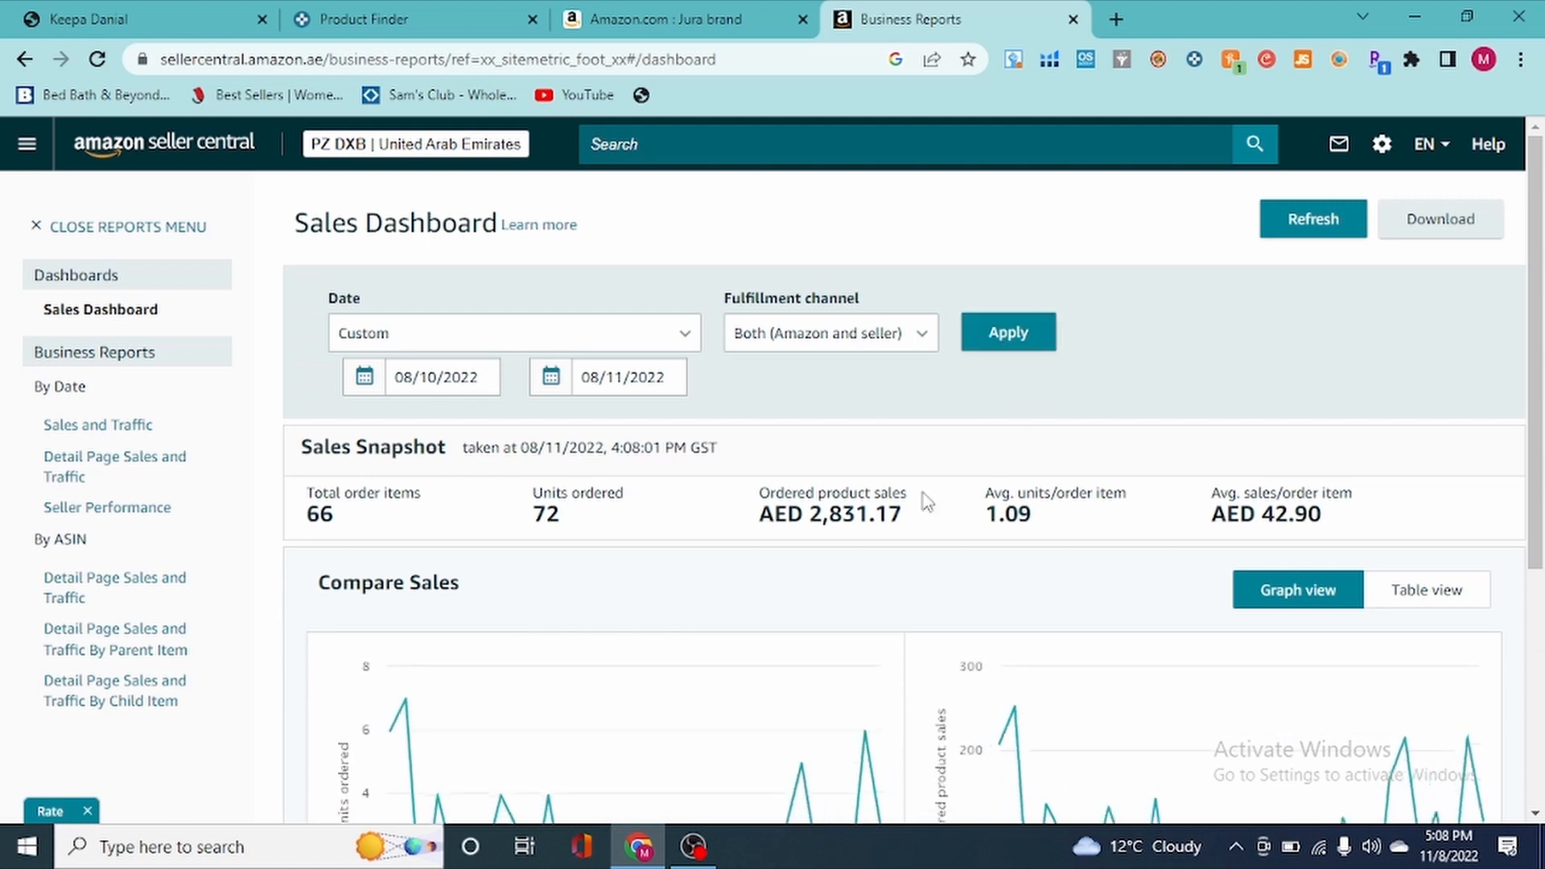
# - Highlight the units ordered and the ordered product sales in the Sales Snapshot, then clear the highlight
pyautogui.scroll(-3, 924, 500)
pyautogui.moveTo(573, 296); pyautogui.dragTo(531, 291)
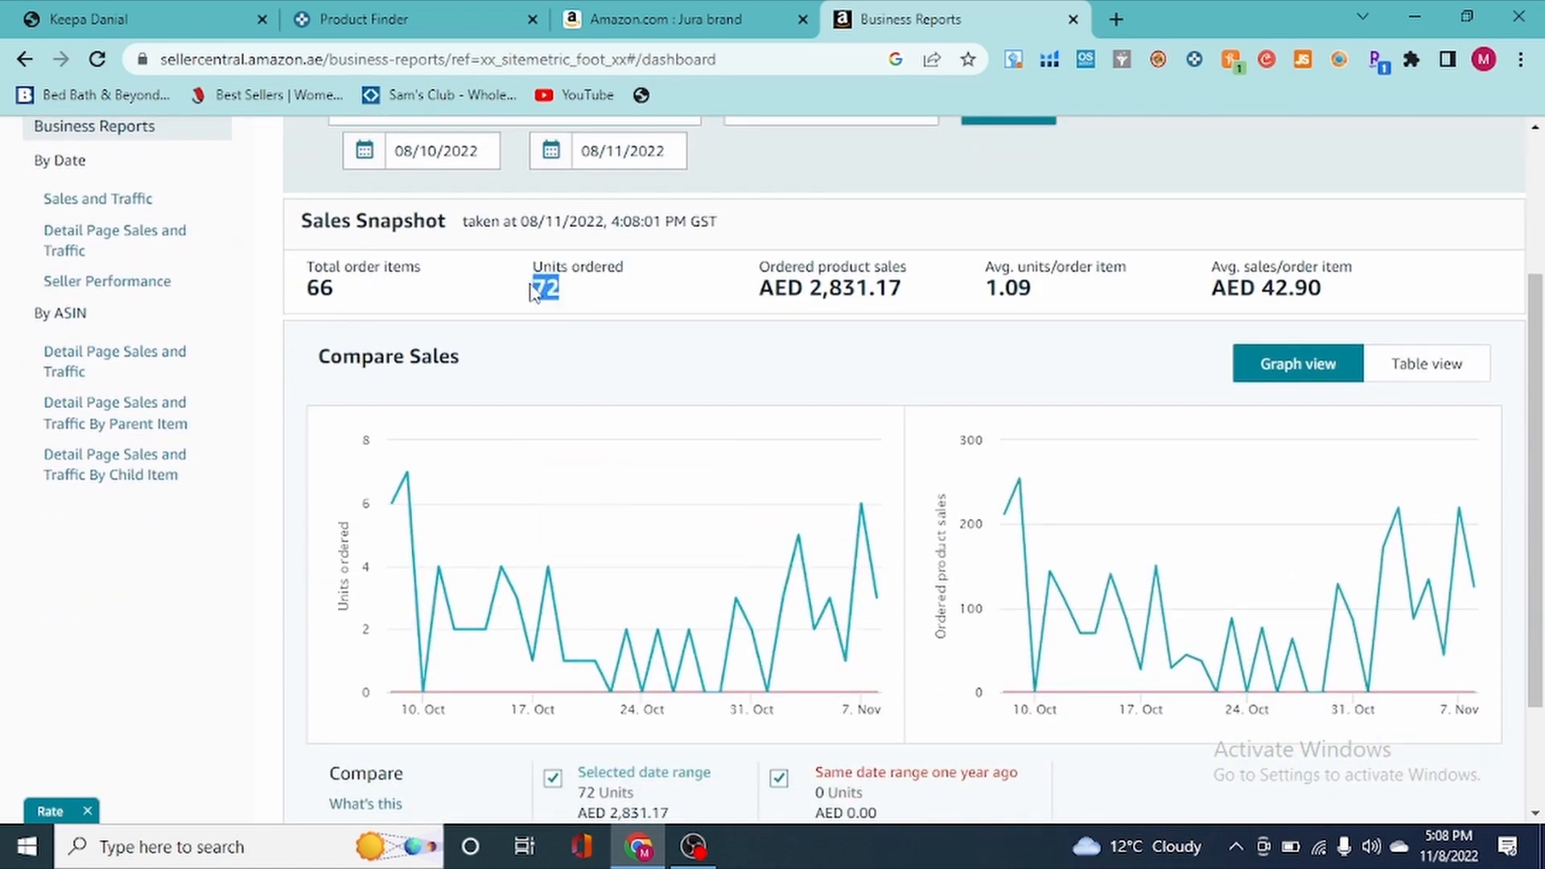
pyautogui.moveTo(809, 288); pyautogui.dragTo(867, 291)
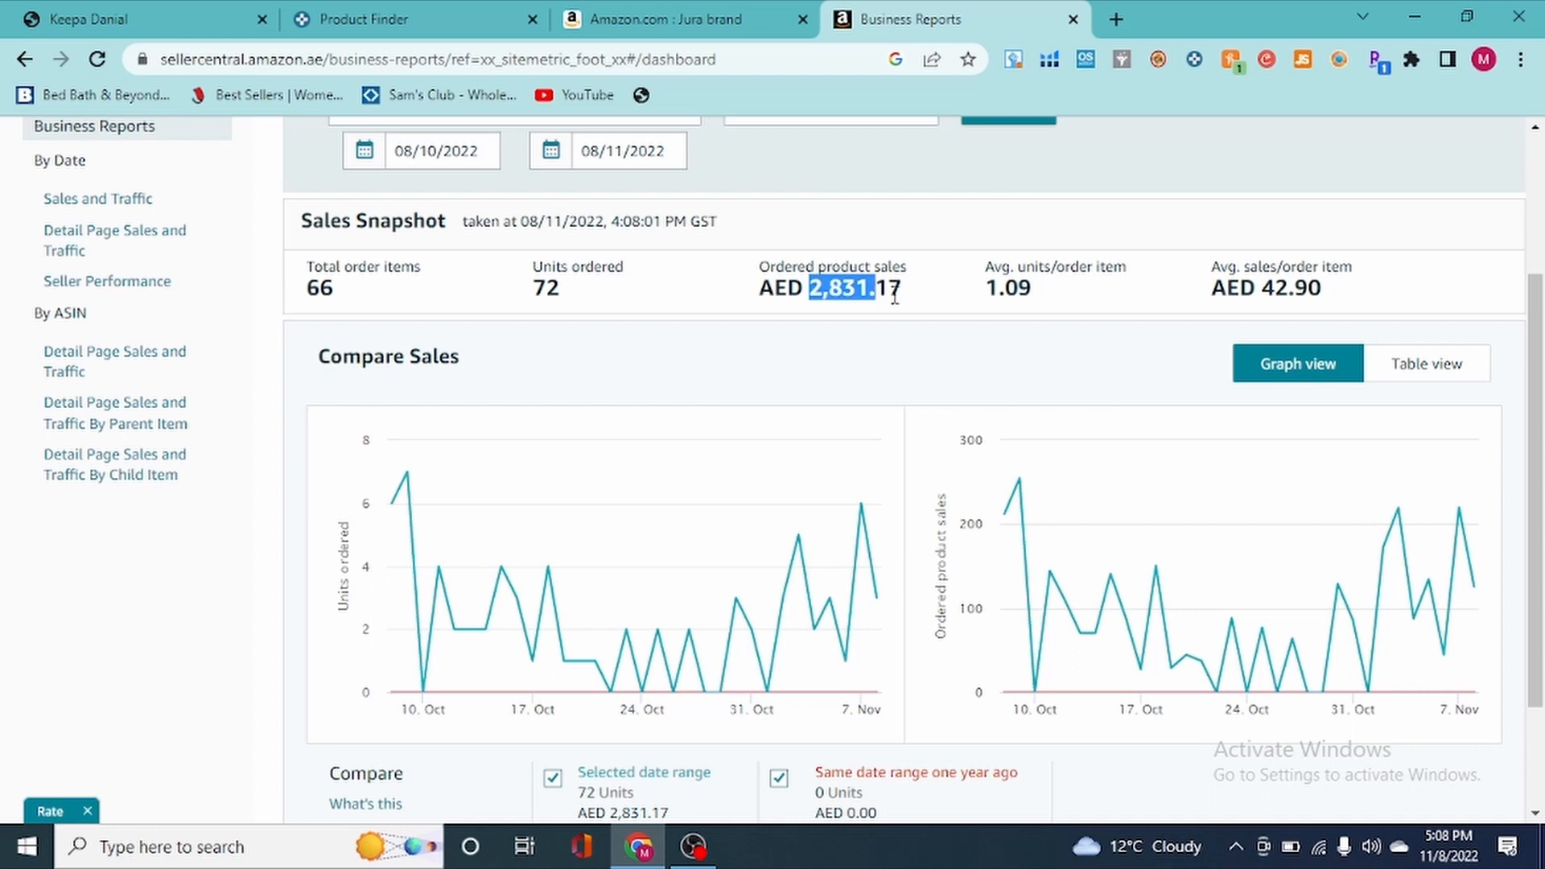
pyautogui.click(894, 295)
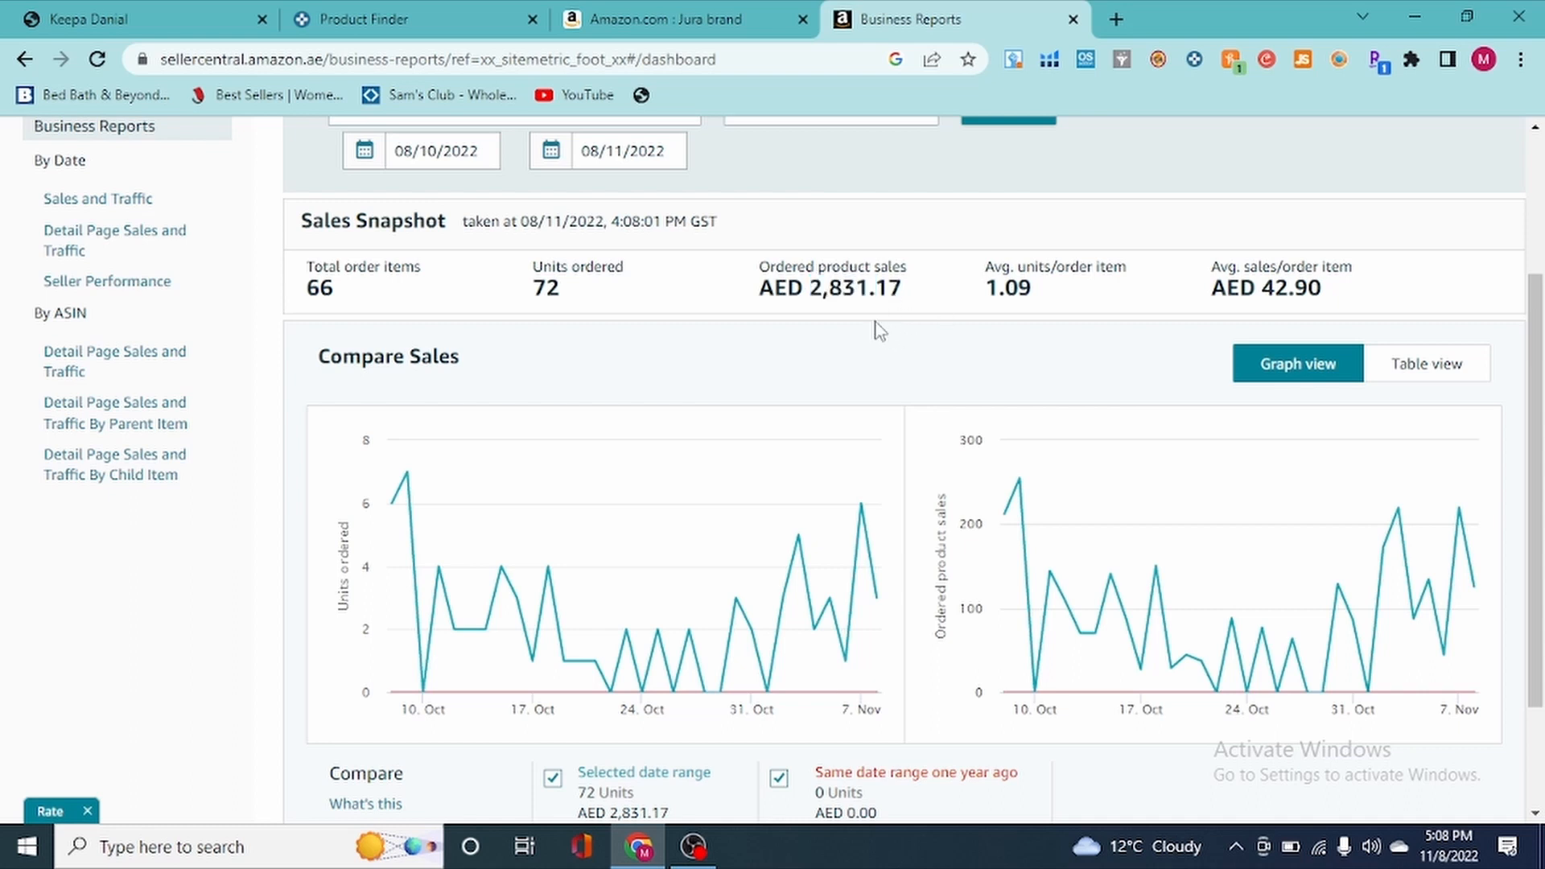
# - Highlight the ordered product sales amount in the Sales Snapshot, clear the highlight and close the Business Reports tab
pyautogui.doubleClick(825, 295)
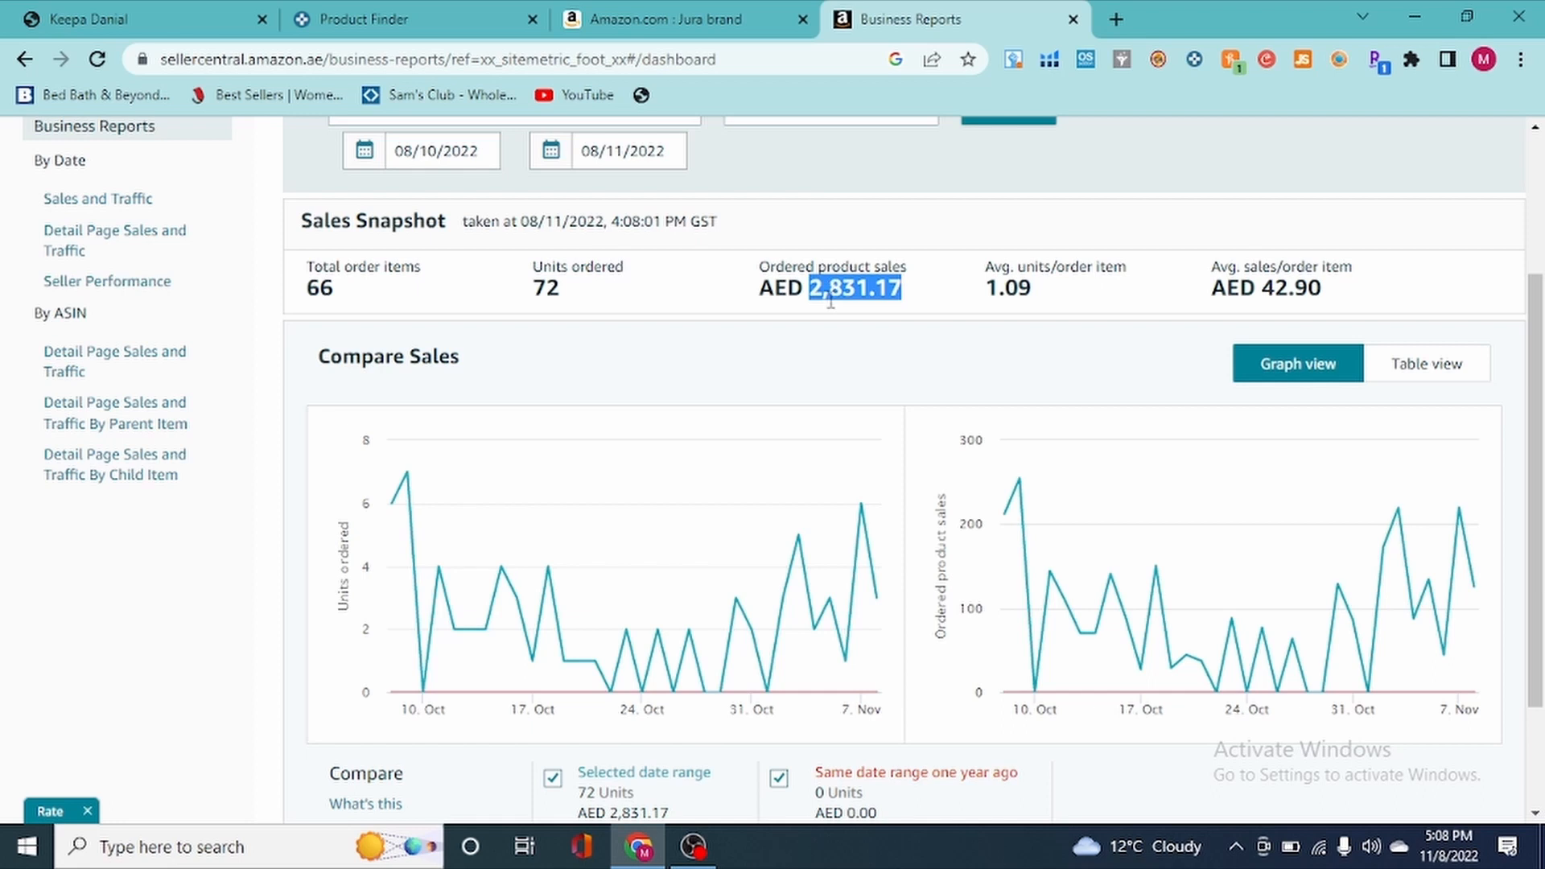
pyautogui.click(826, 290)
pyautogui.doubleClick(825, 287)
pyautogui.tripleClick(825, 287)
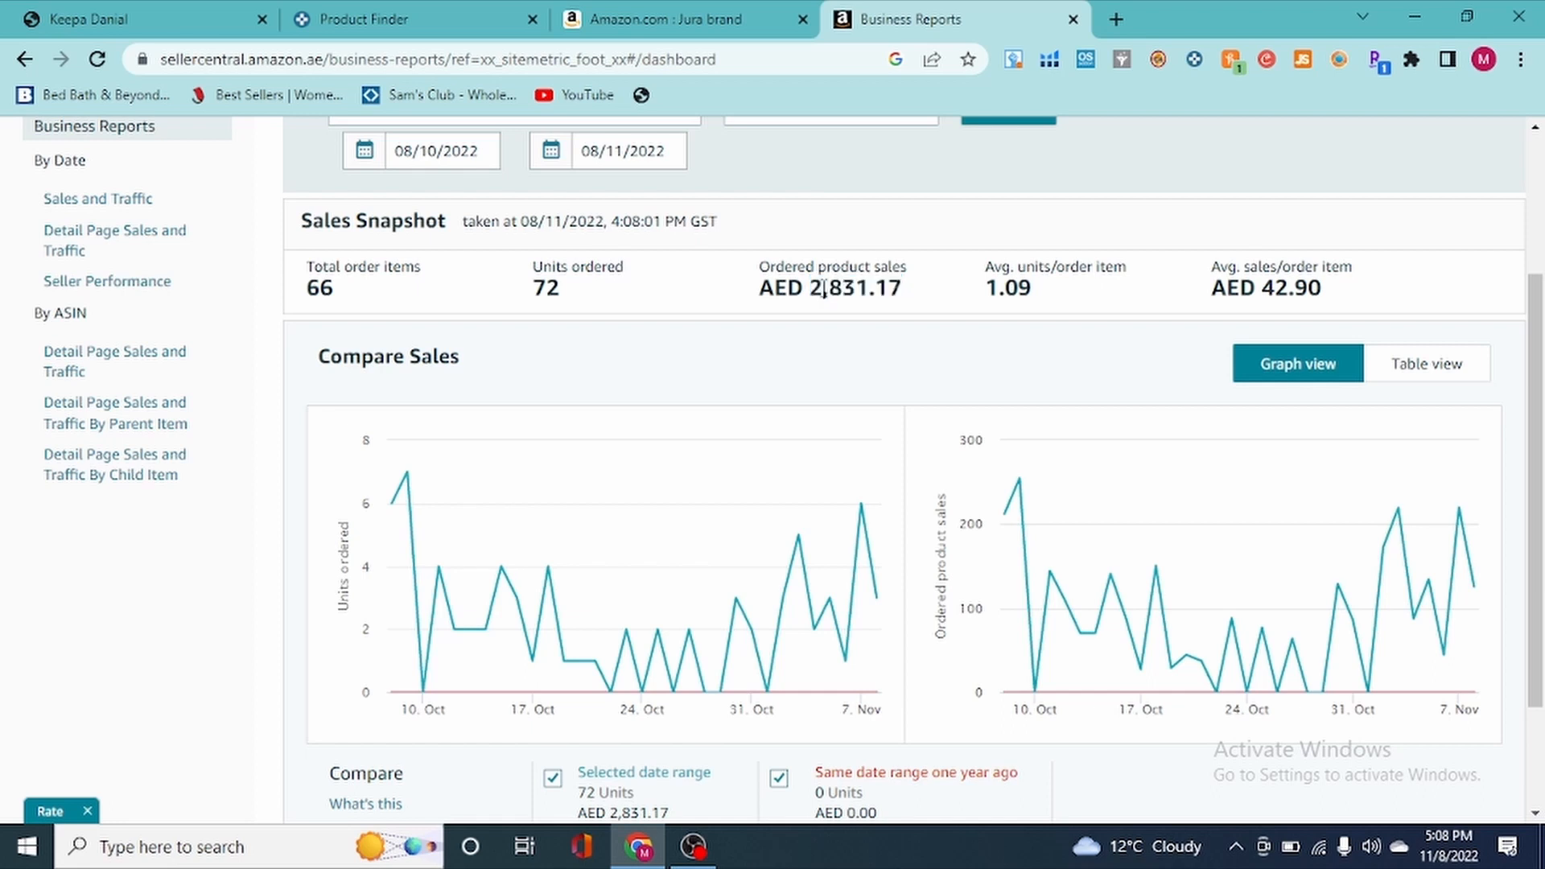
pyautogui.click(1073, 18)
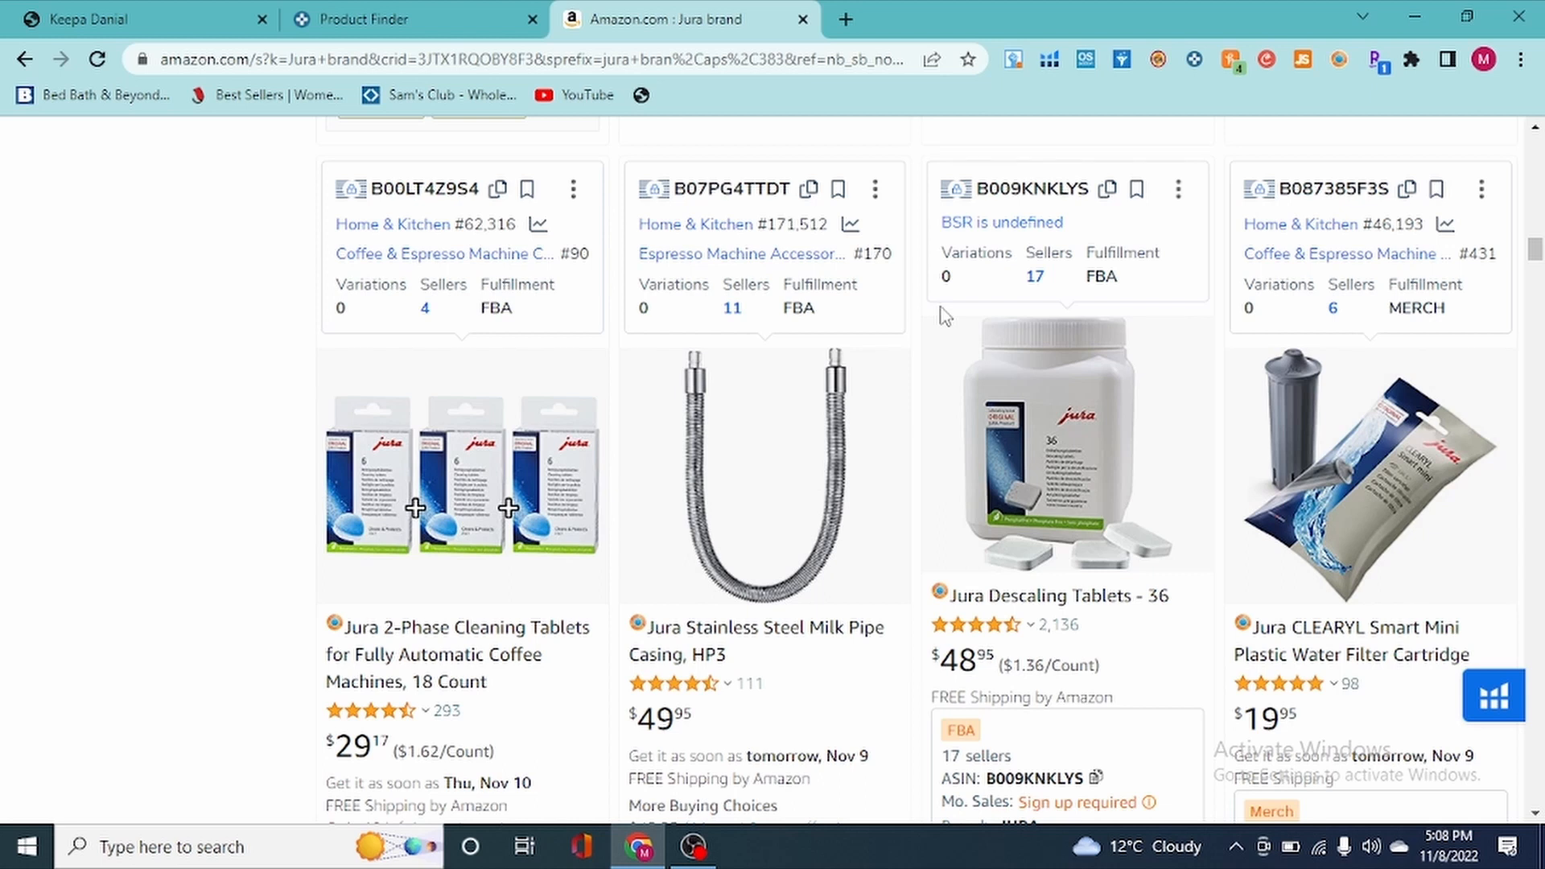
# - Look through the Amazon results for Jura brand, comparing sales ranks, seller counts and fulfillment types
pyautogui.middleClick(919, 215)
pyautogui.rightClick(919, 217)
pyautogui.press('Escape')
pyautogui.middleClick(915, 218)
pyautogui.scroll(-20, 938, 354)
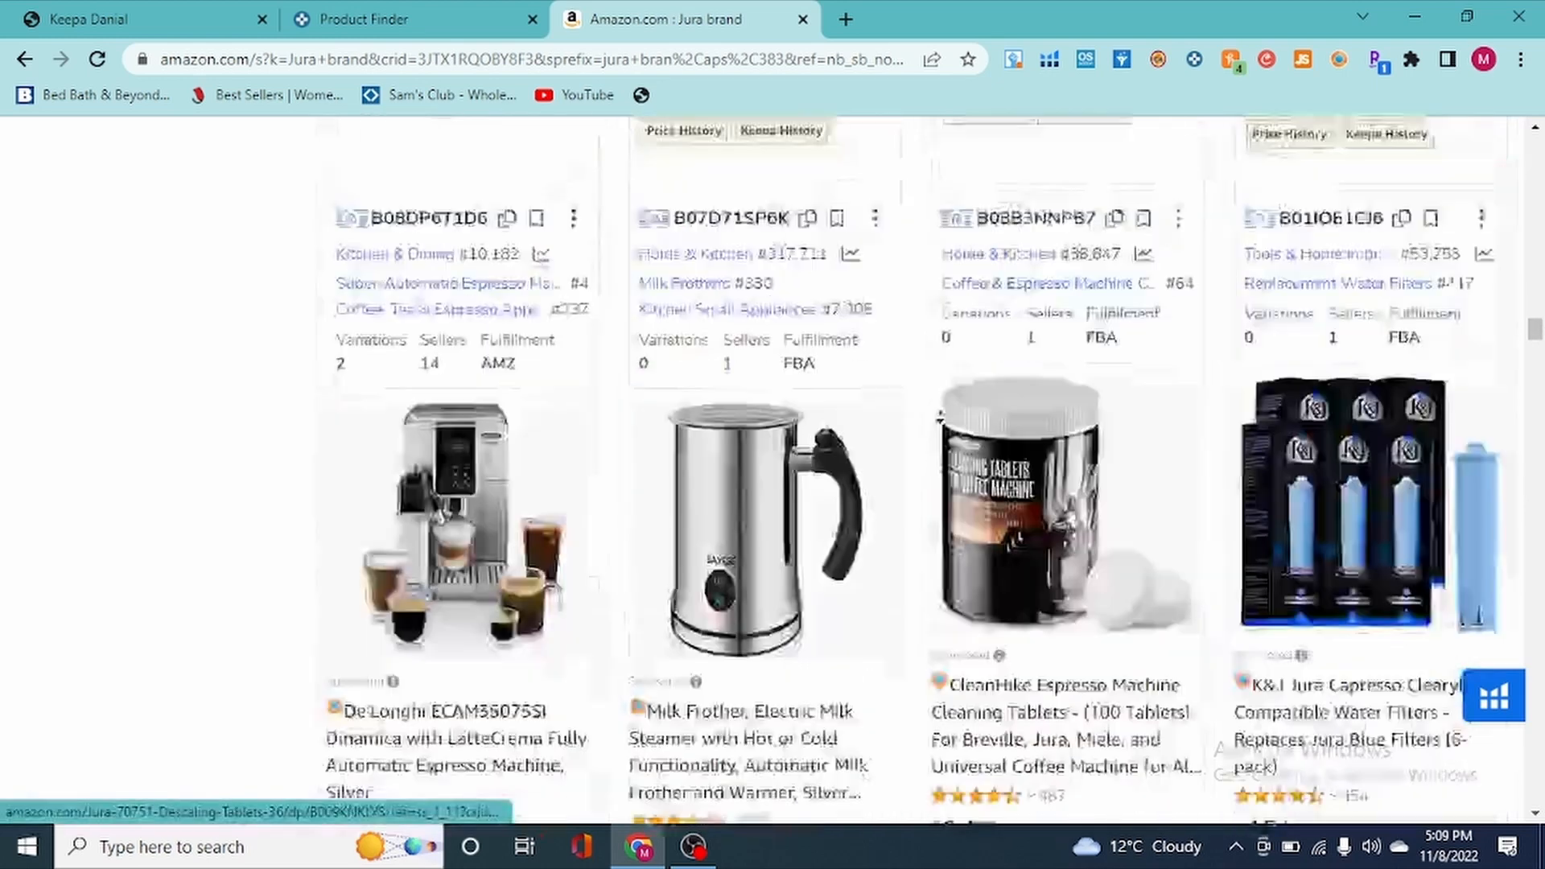
pyautogui.scroll(-9, 938, 330)
pyautogui.scroll(16, 925, 318)
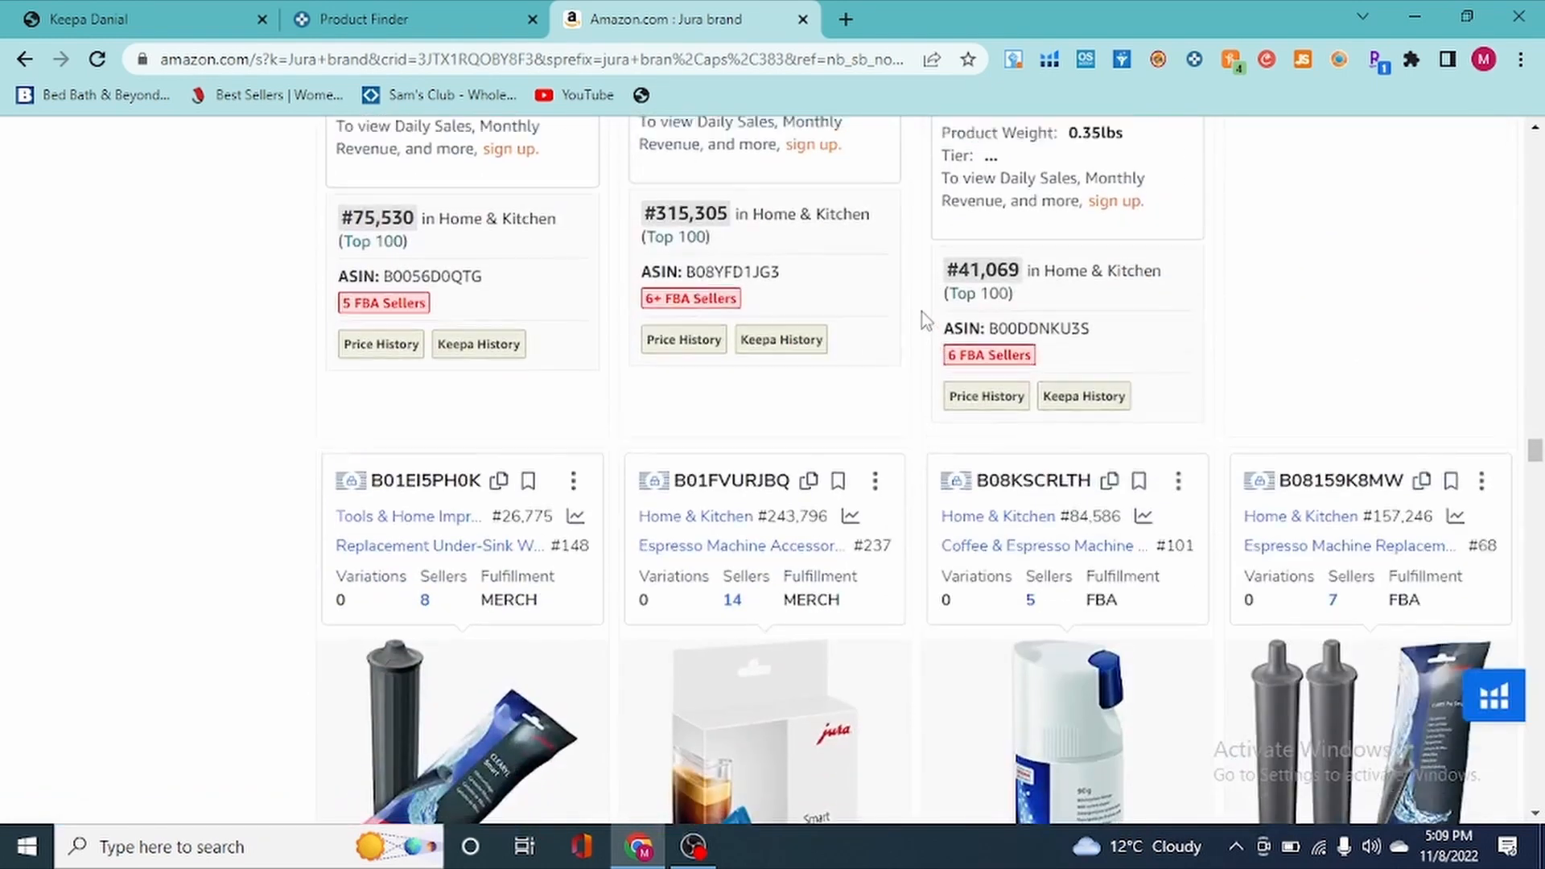
# - Return to the Keepa Product Finder results and point out the Corkcicle brand and the Messermeister knife set's brand and price
pyautogui.click(408, 16)
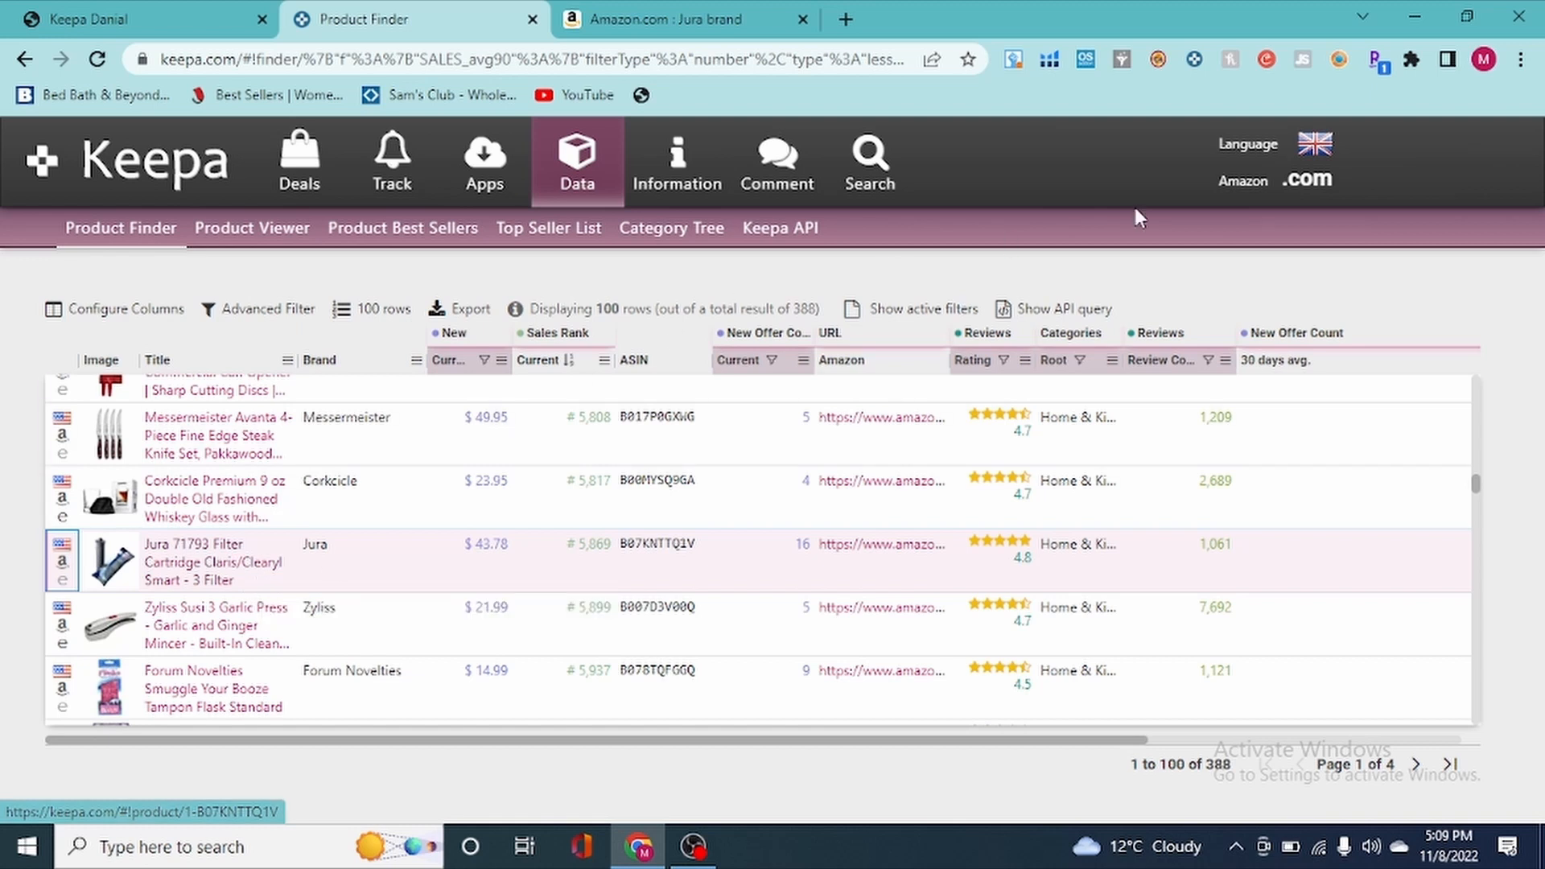
pyautogui.click(846, 18)
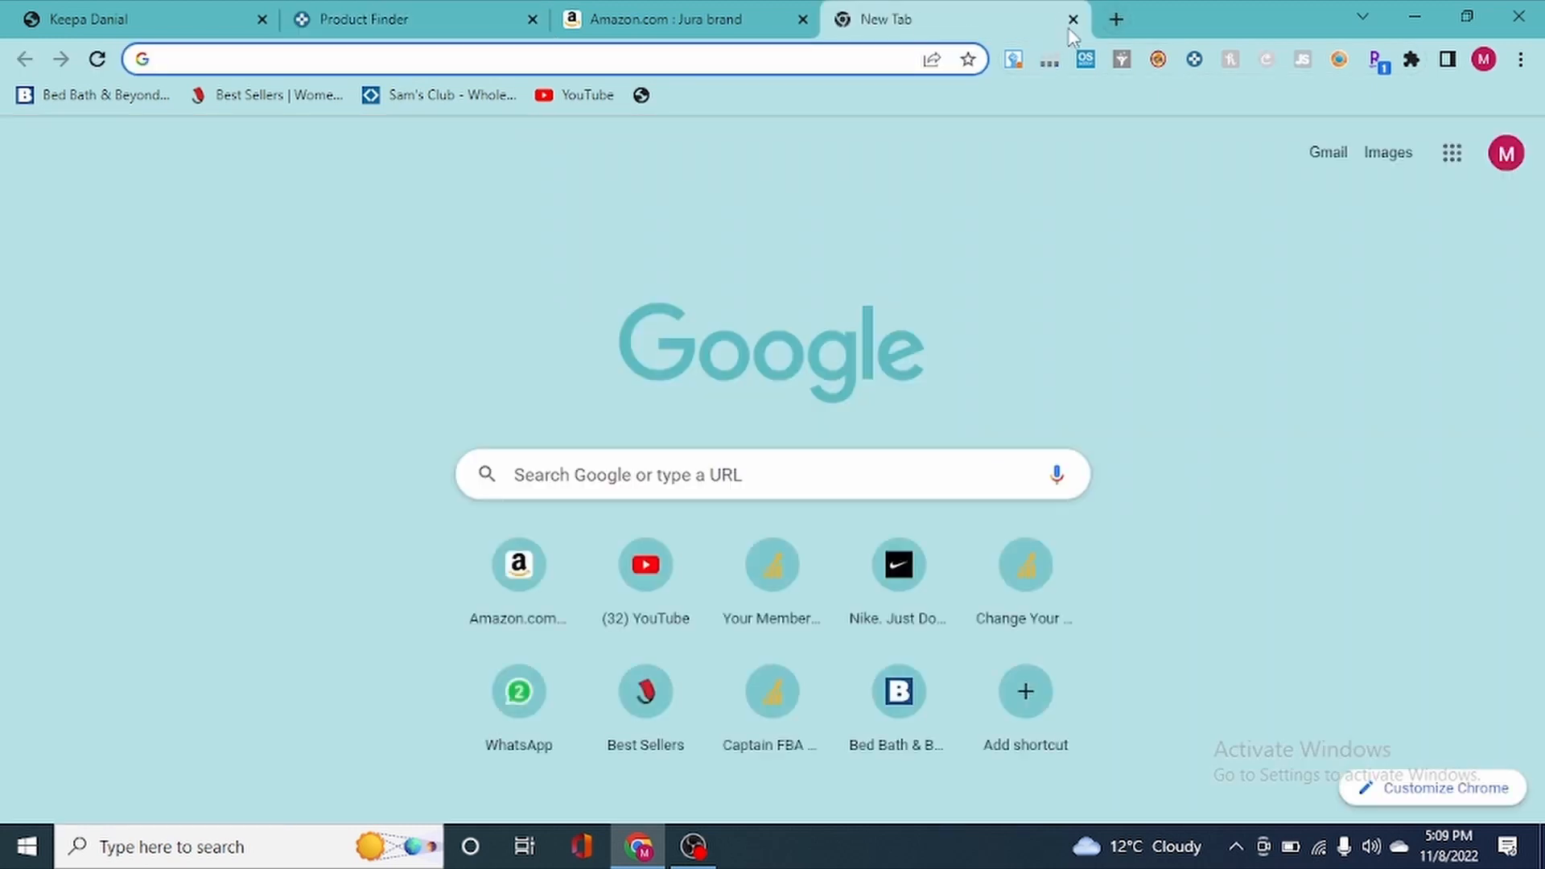
pyautogui.click(1071, 20)
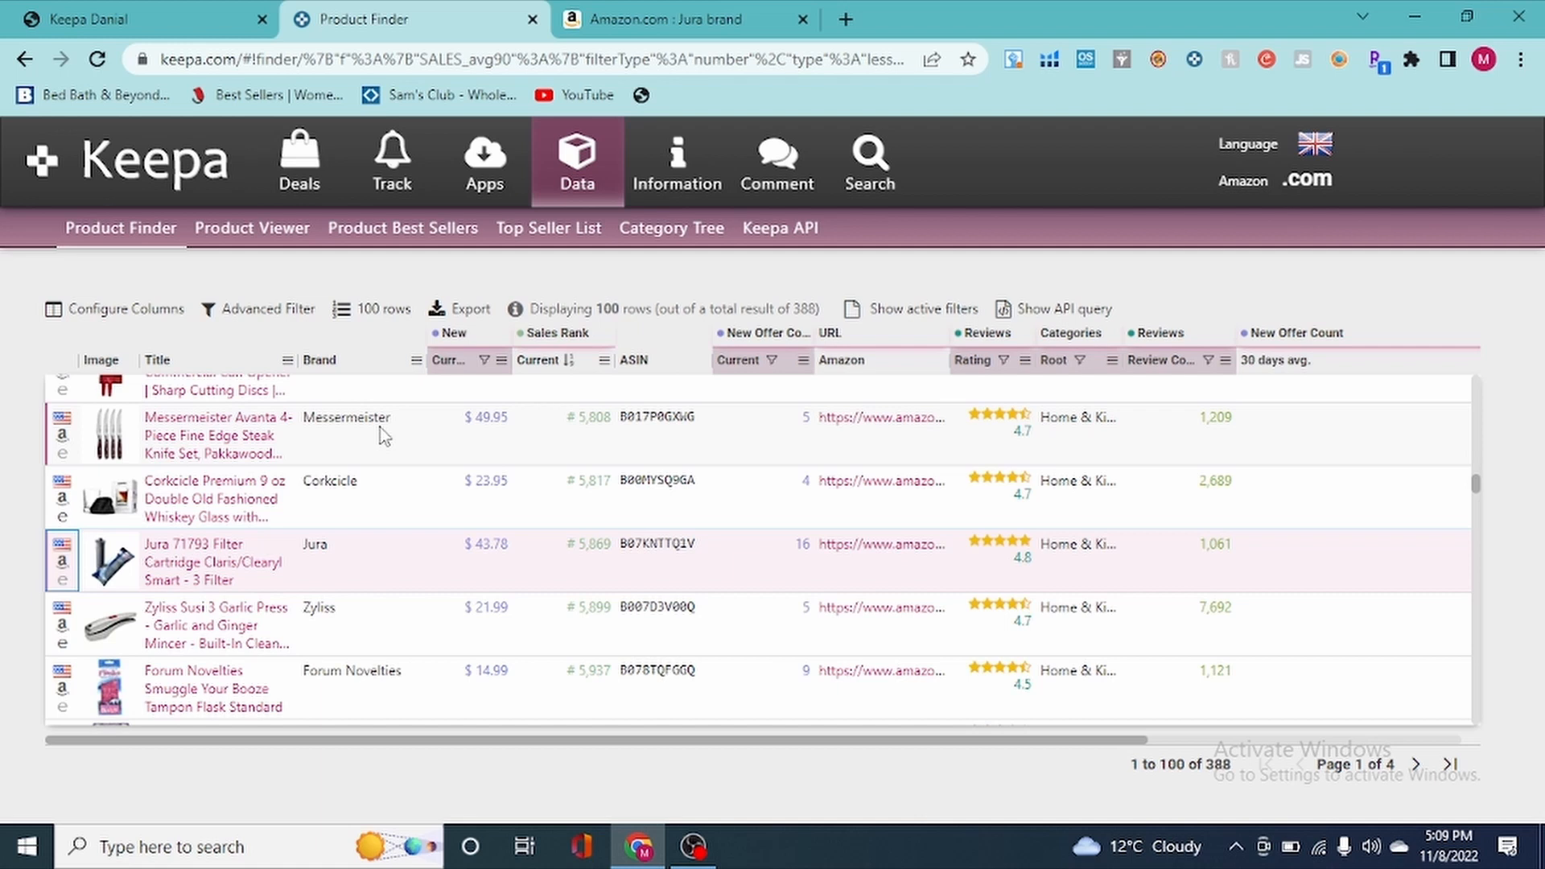
pyautogui.click(323, 473)
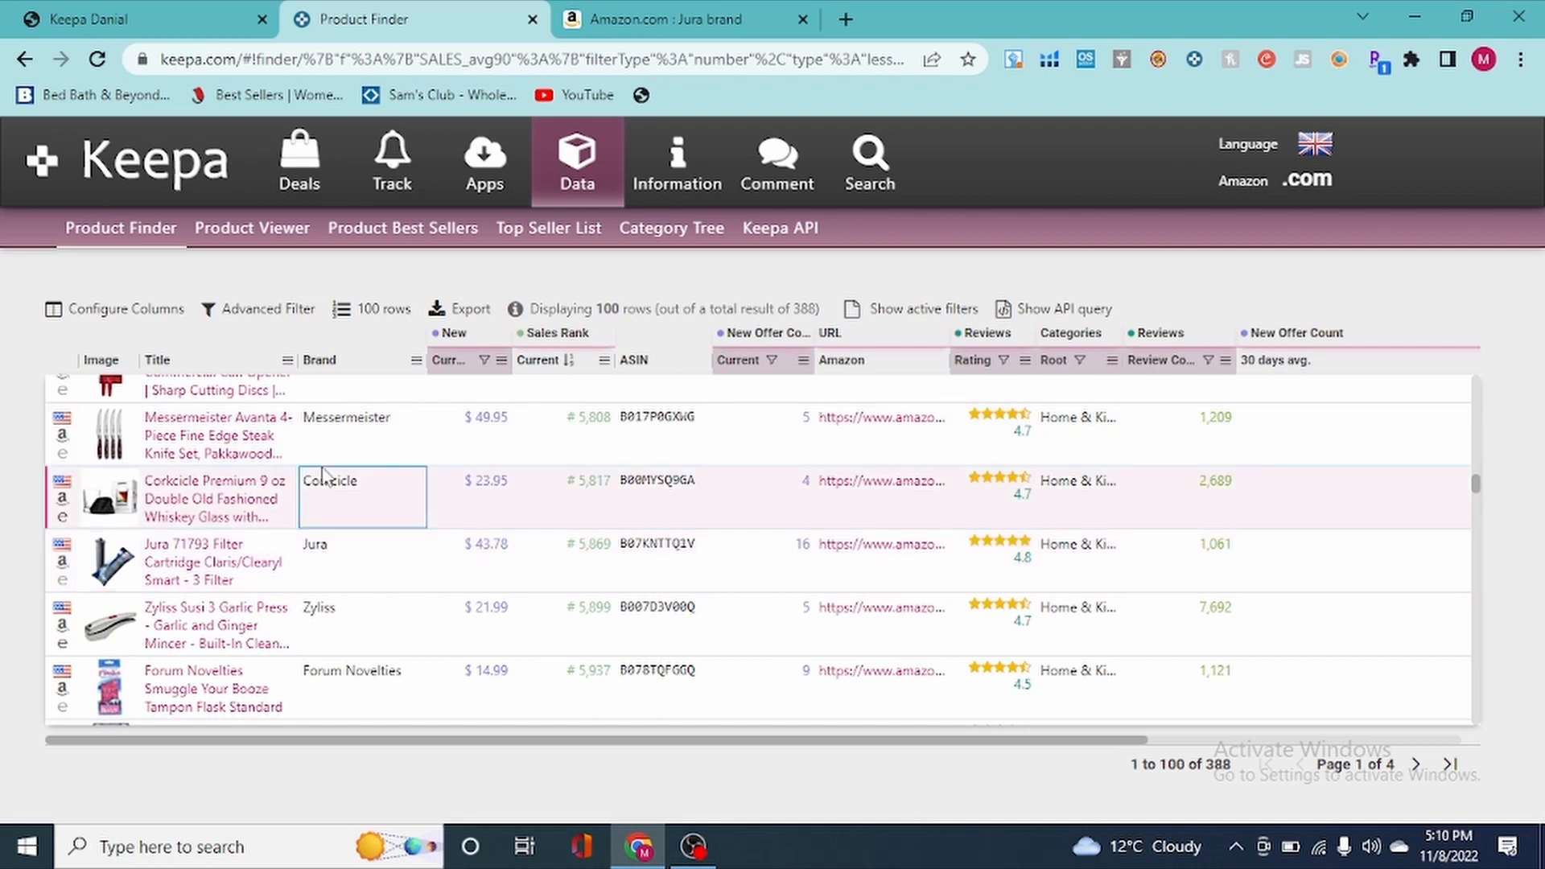
pyautogui.click(331, 453)
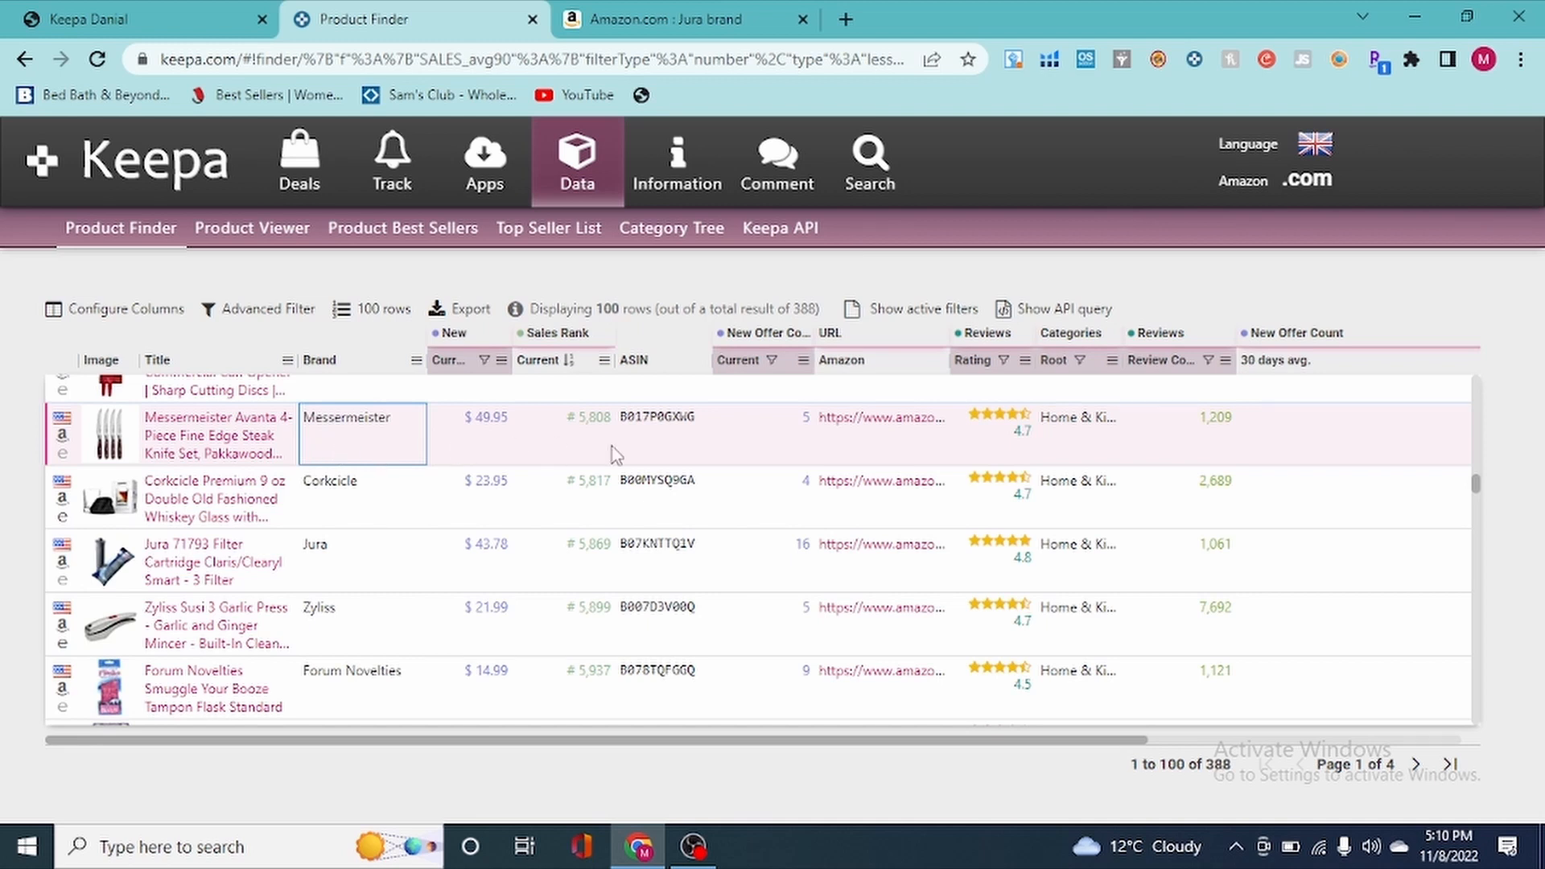
pyautogui.click(493, 455)
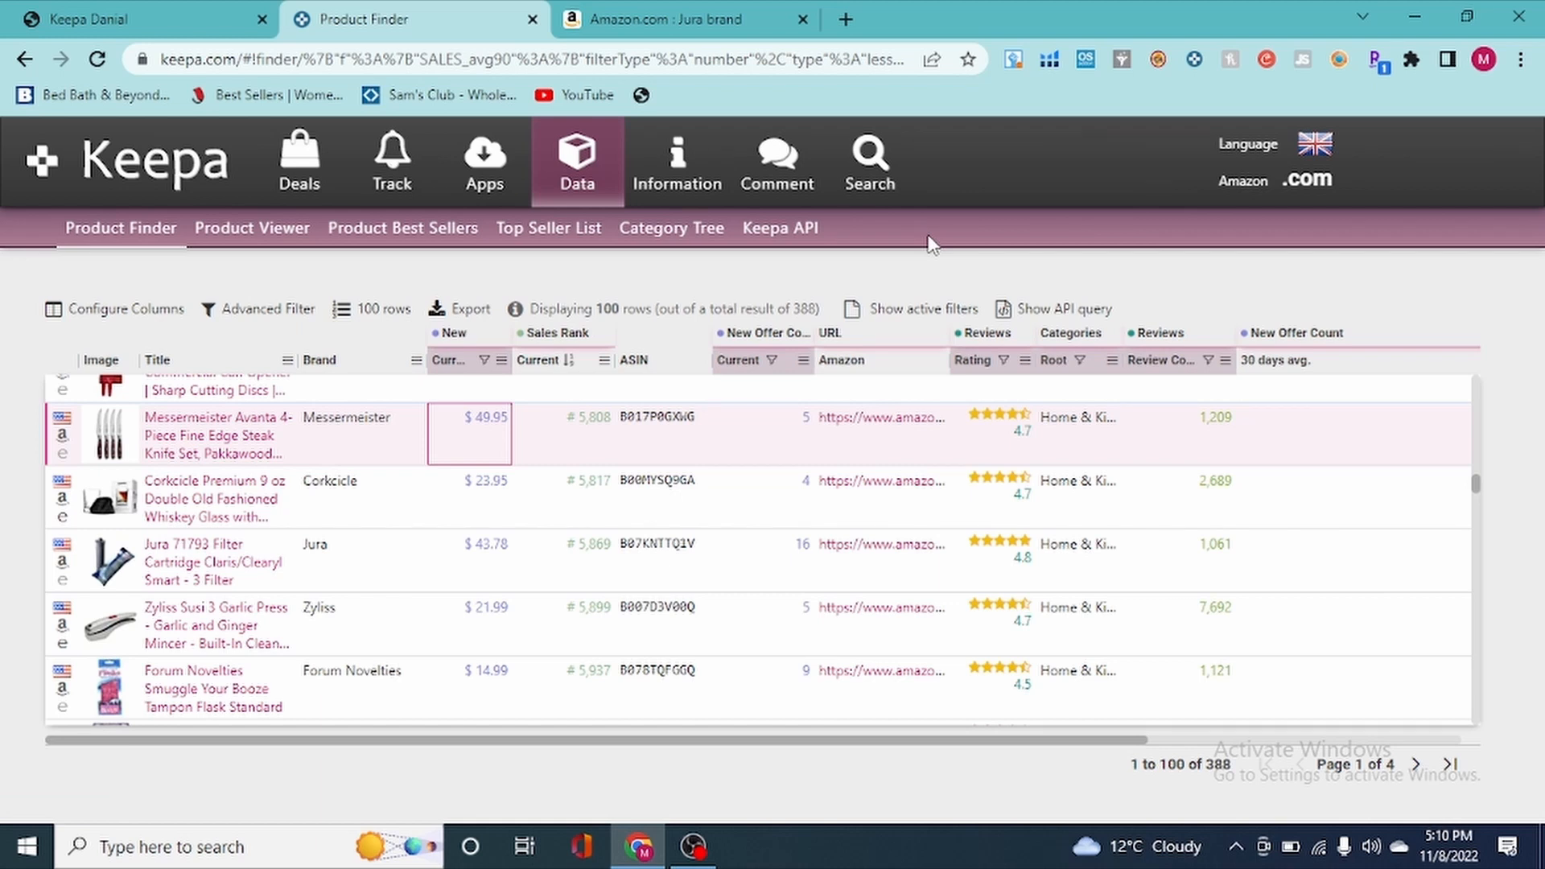
# - Switch back to the Amazon Jura brand results and open the Jura Clearyl Smart Filter, Gray product page
pyautogui.click(664, 18)
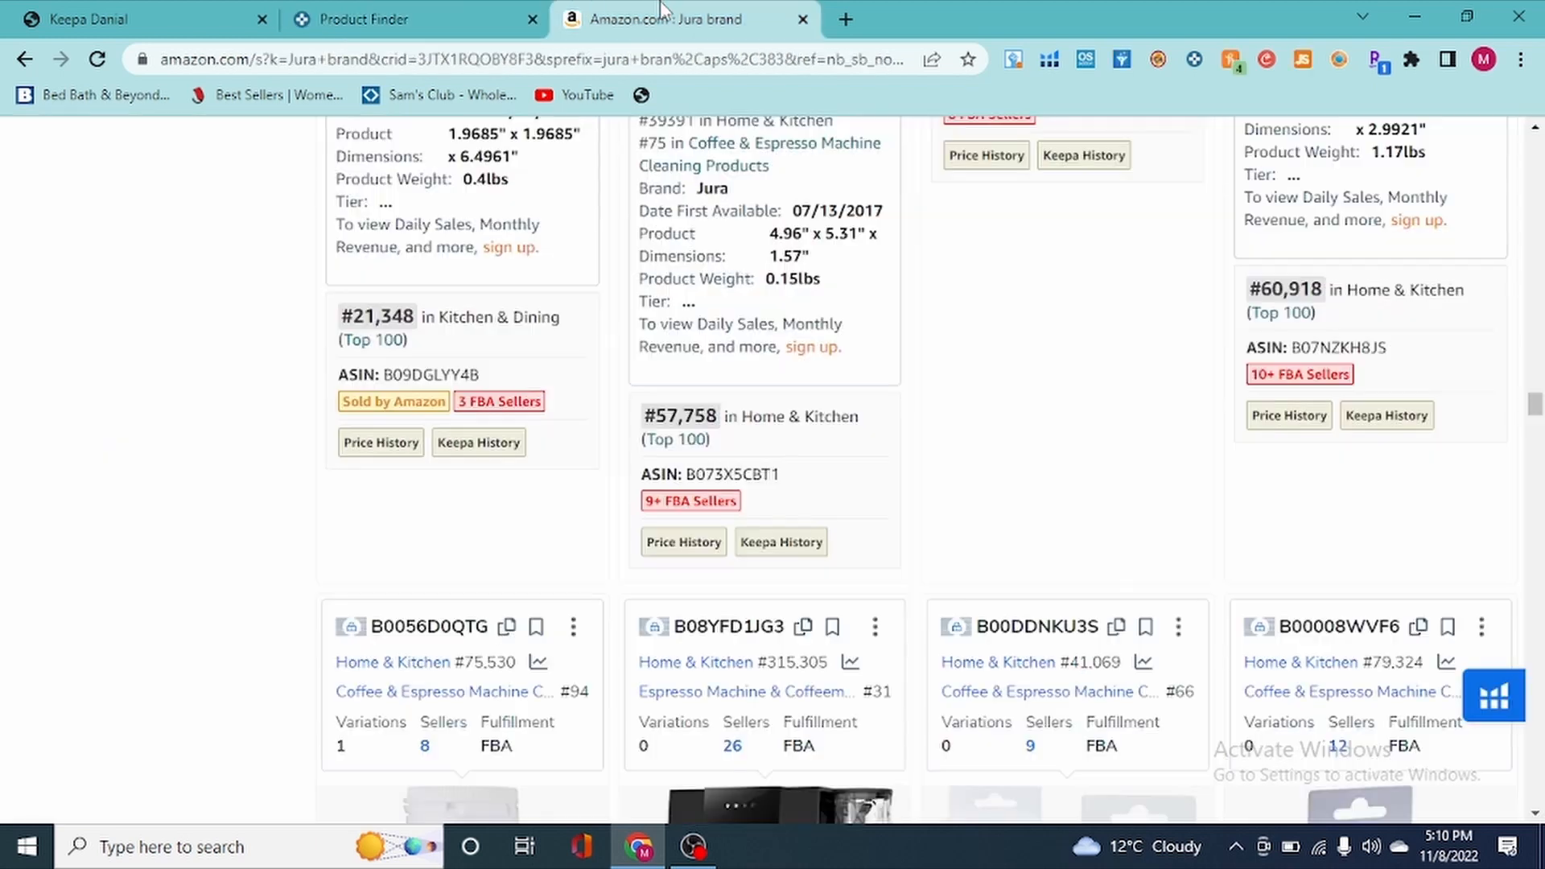
pyautogui.scroll(-7, 1076, 400)
pyautogui.scroll(12, 700, 414)
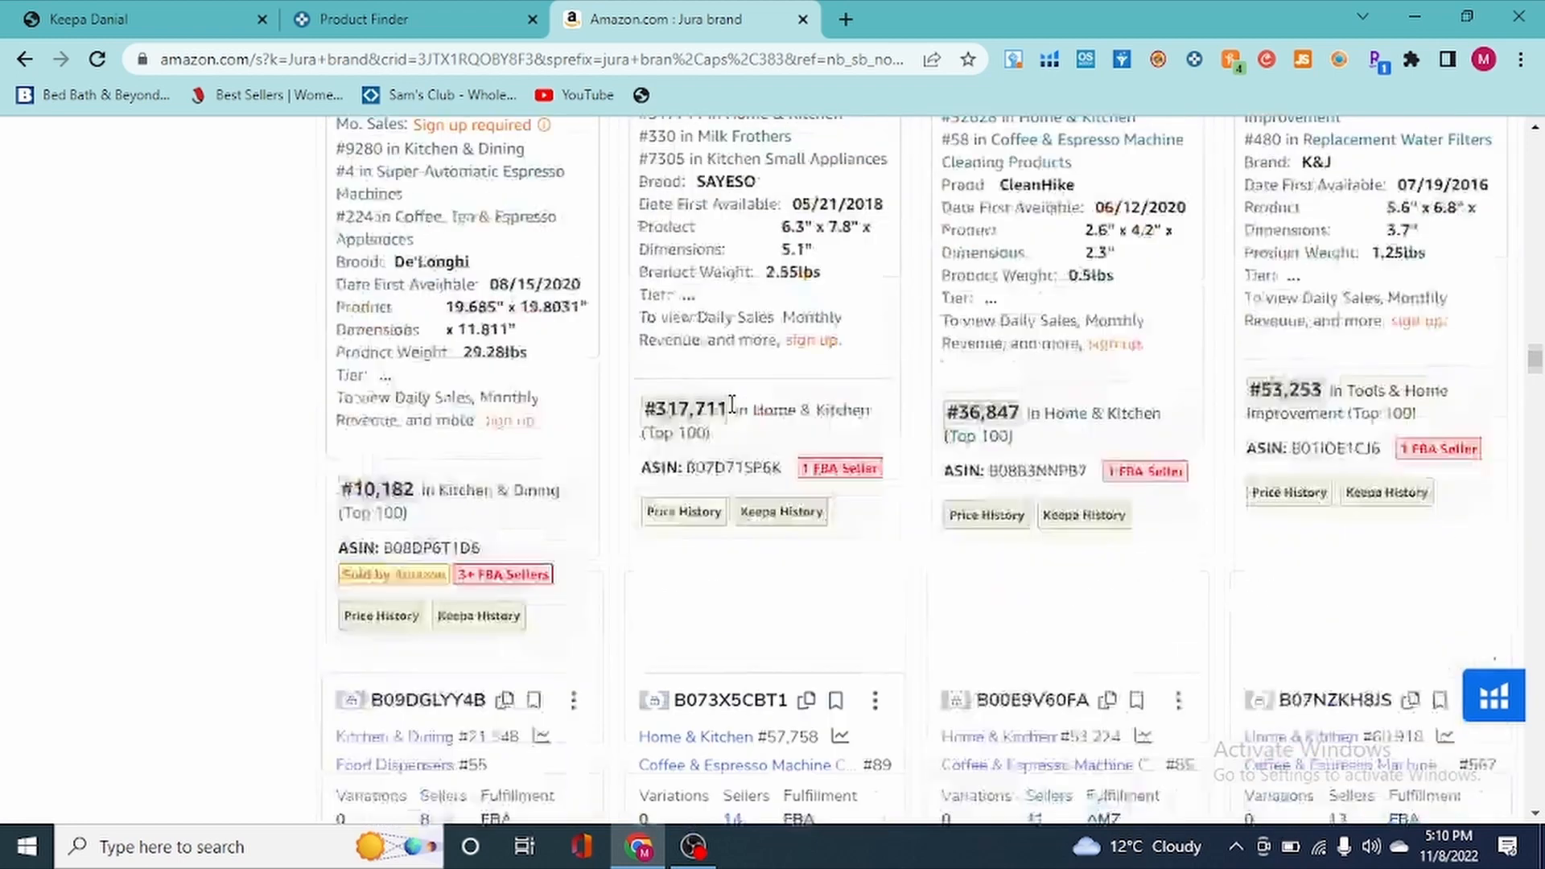
pyautogui.scroll(15, 822, 391)
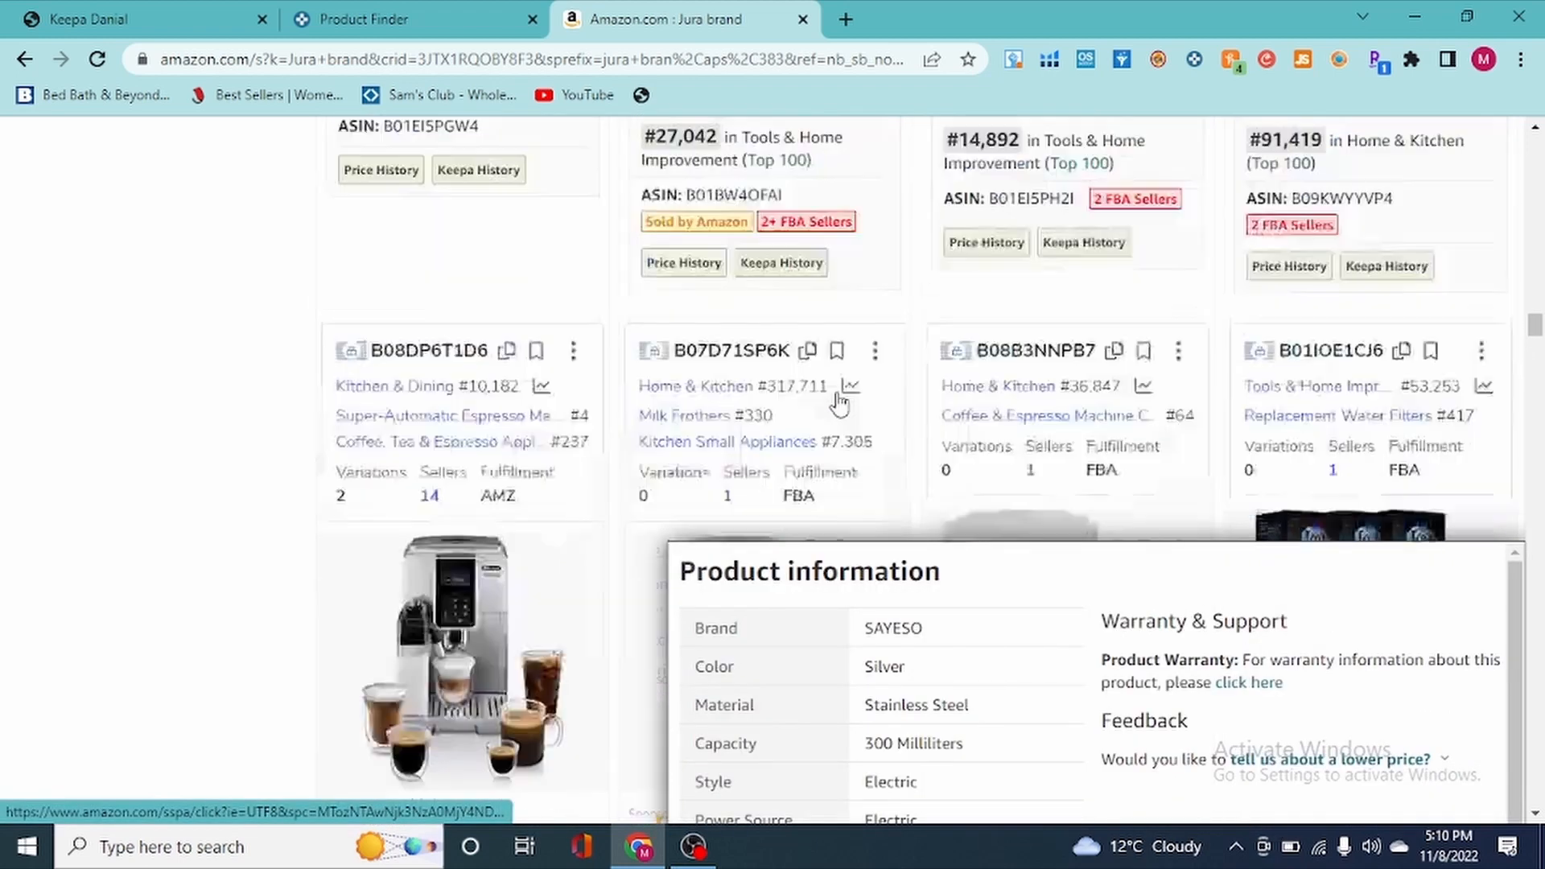
pyautogui.click(789, 498)
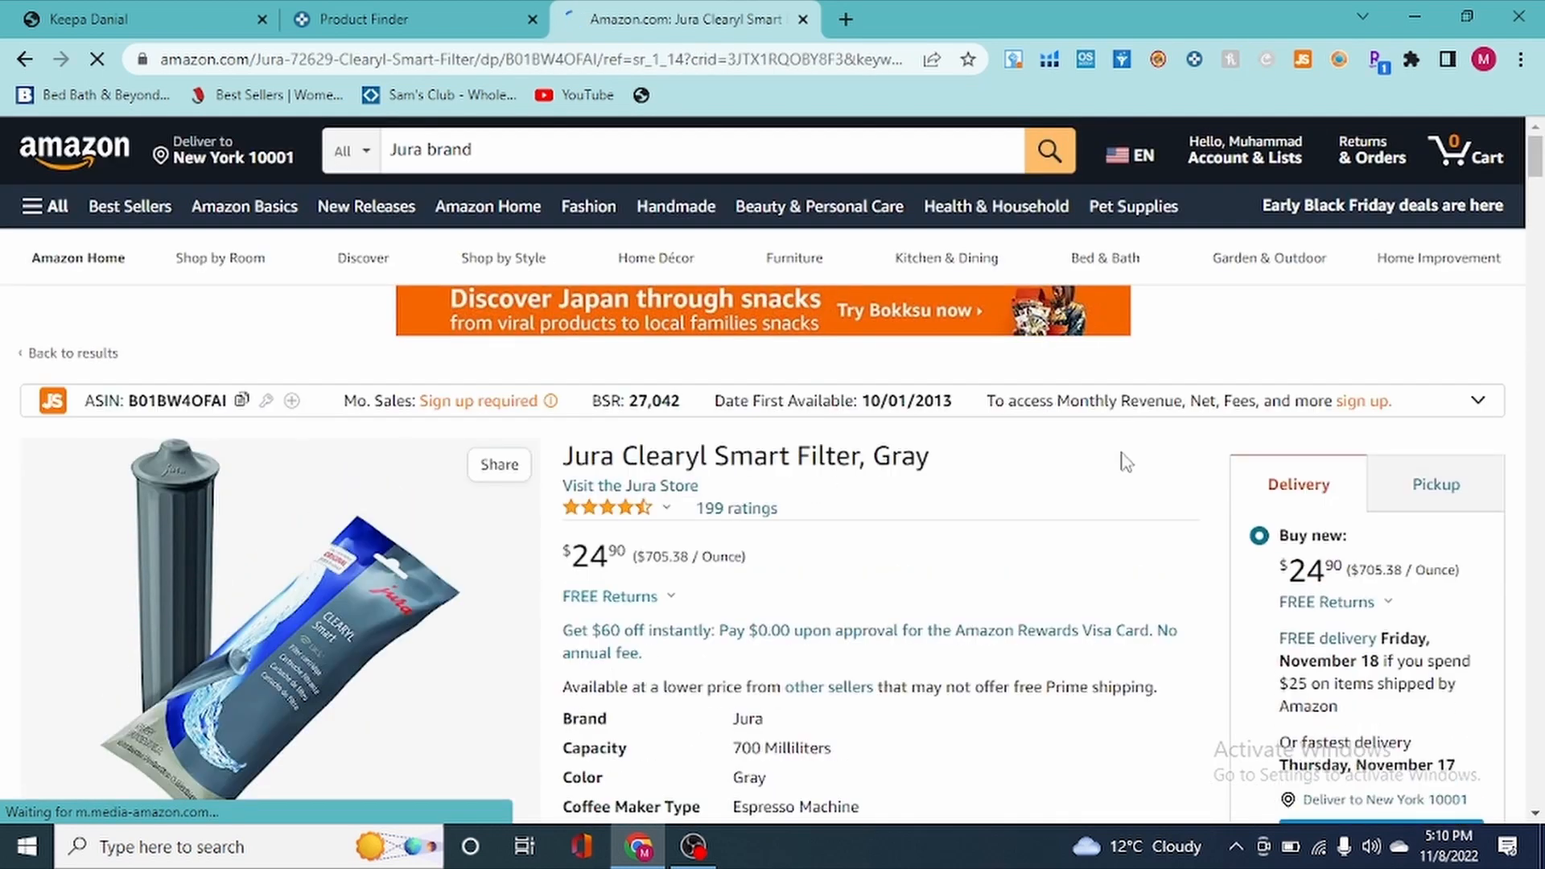
# - Examine the Jura Clearyl Smart Filter's title, product details, Keepa history charts and other sellers
pyautogui.doubleClick(773, 455)
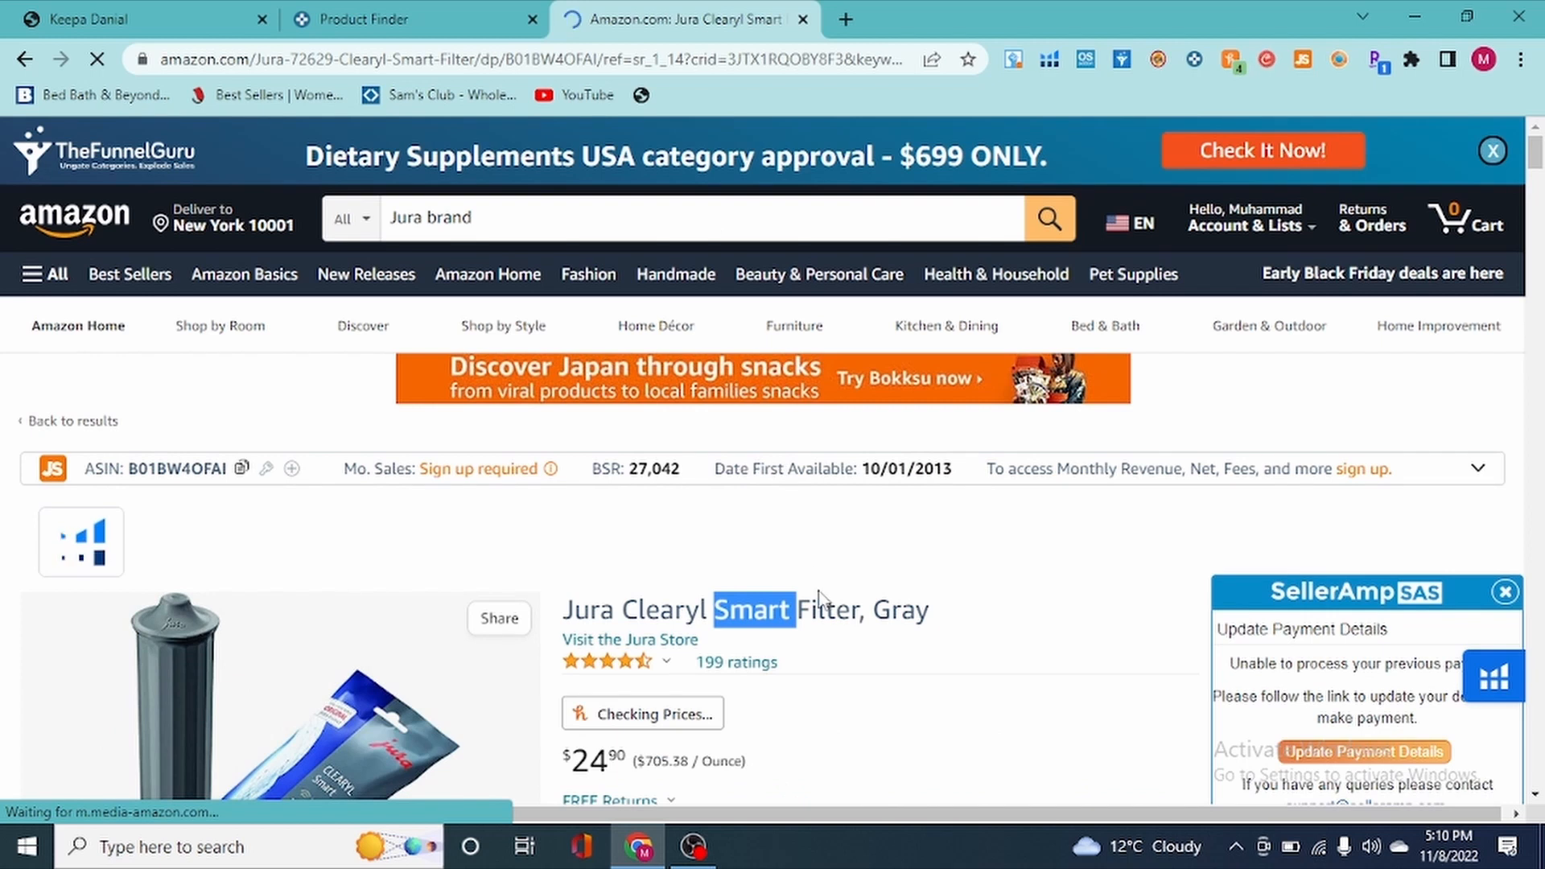
pyautogui.doubleClick(820, 612)
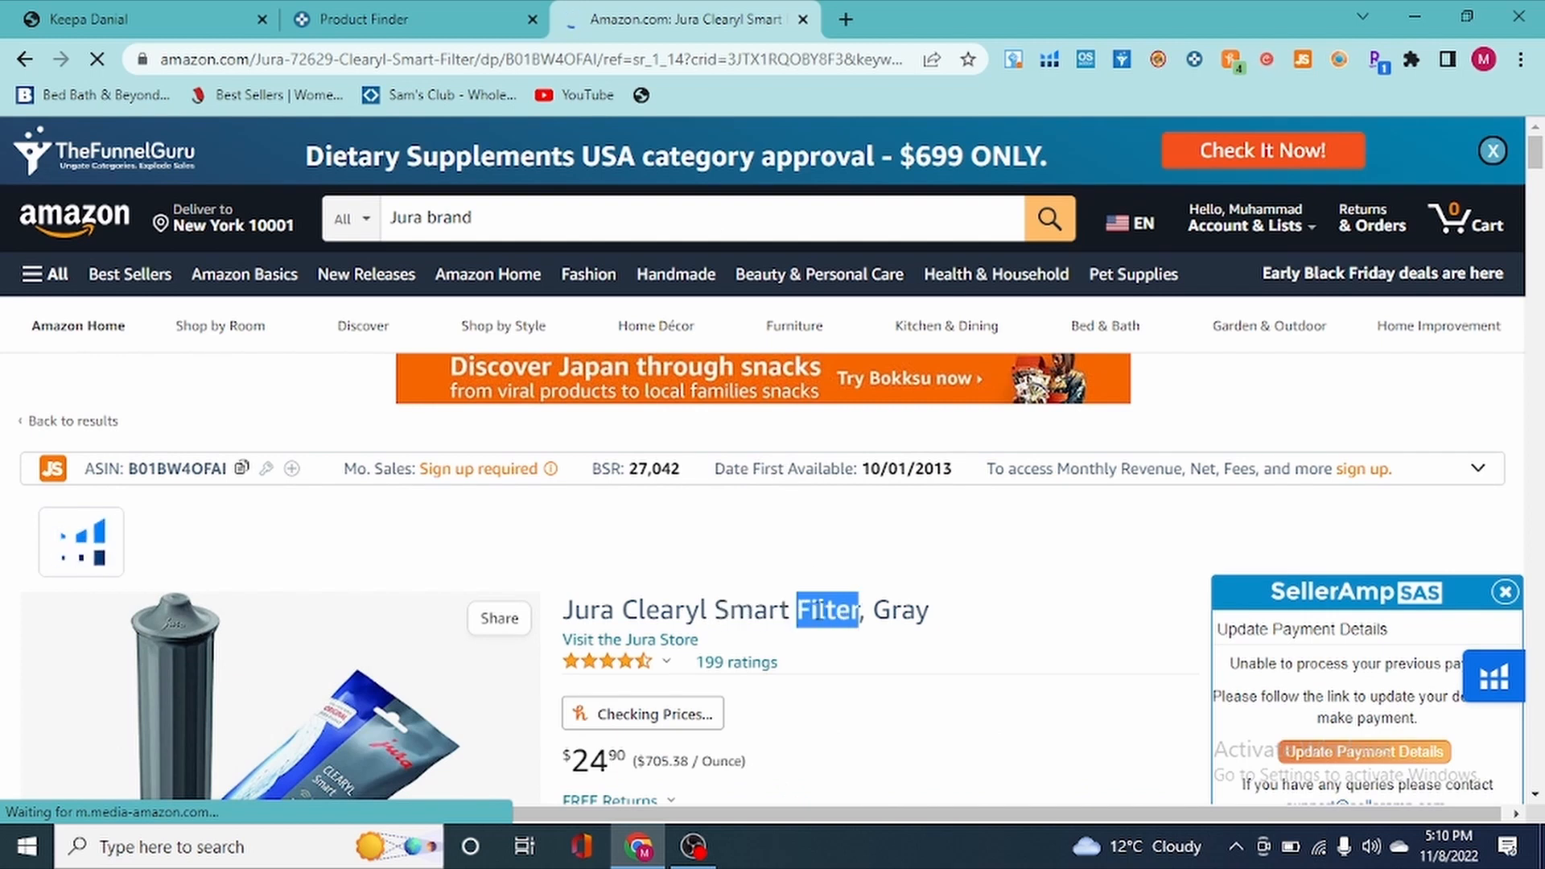
pyautogui.scroll(-3, 819, 612)
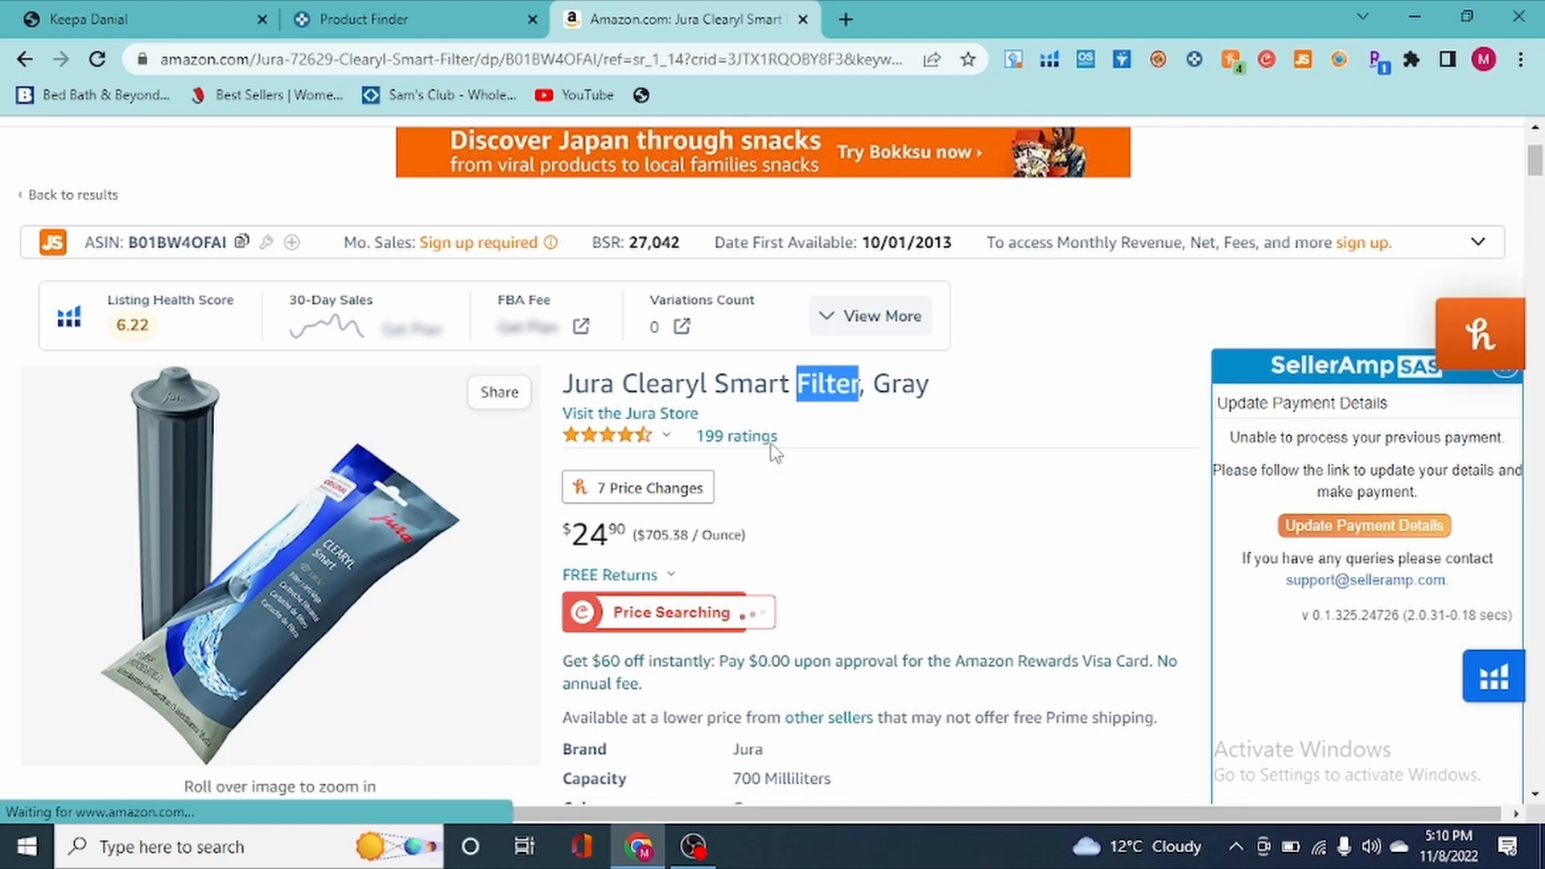
pyautogui.click(963, 464)
pyautogui.scroll(-12, 966, 464)
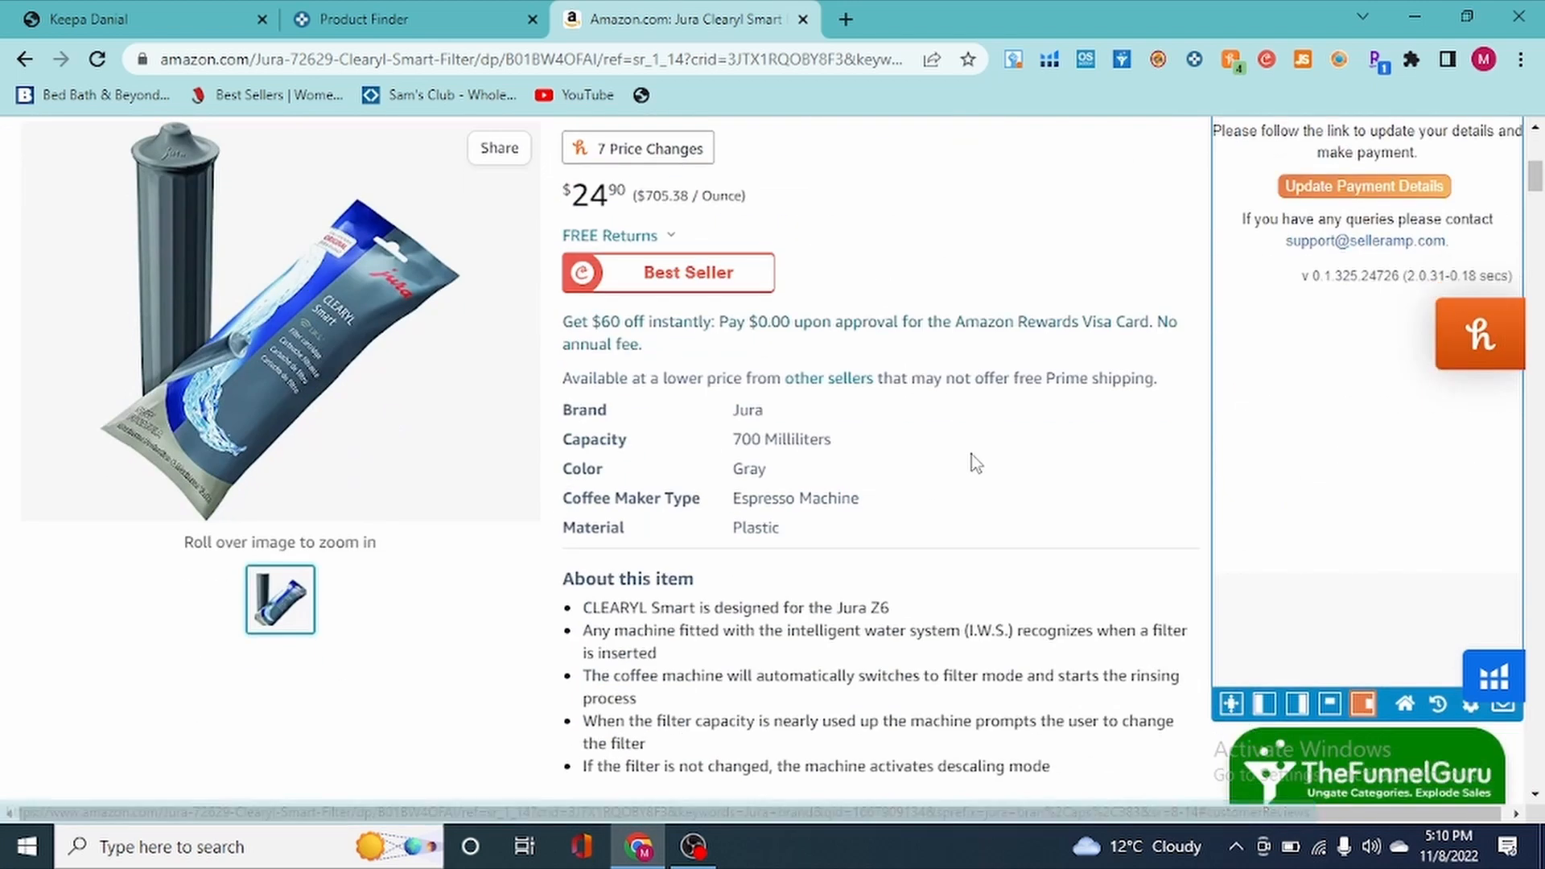
pyautogui.scroll(-12, 976, 464)
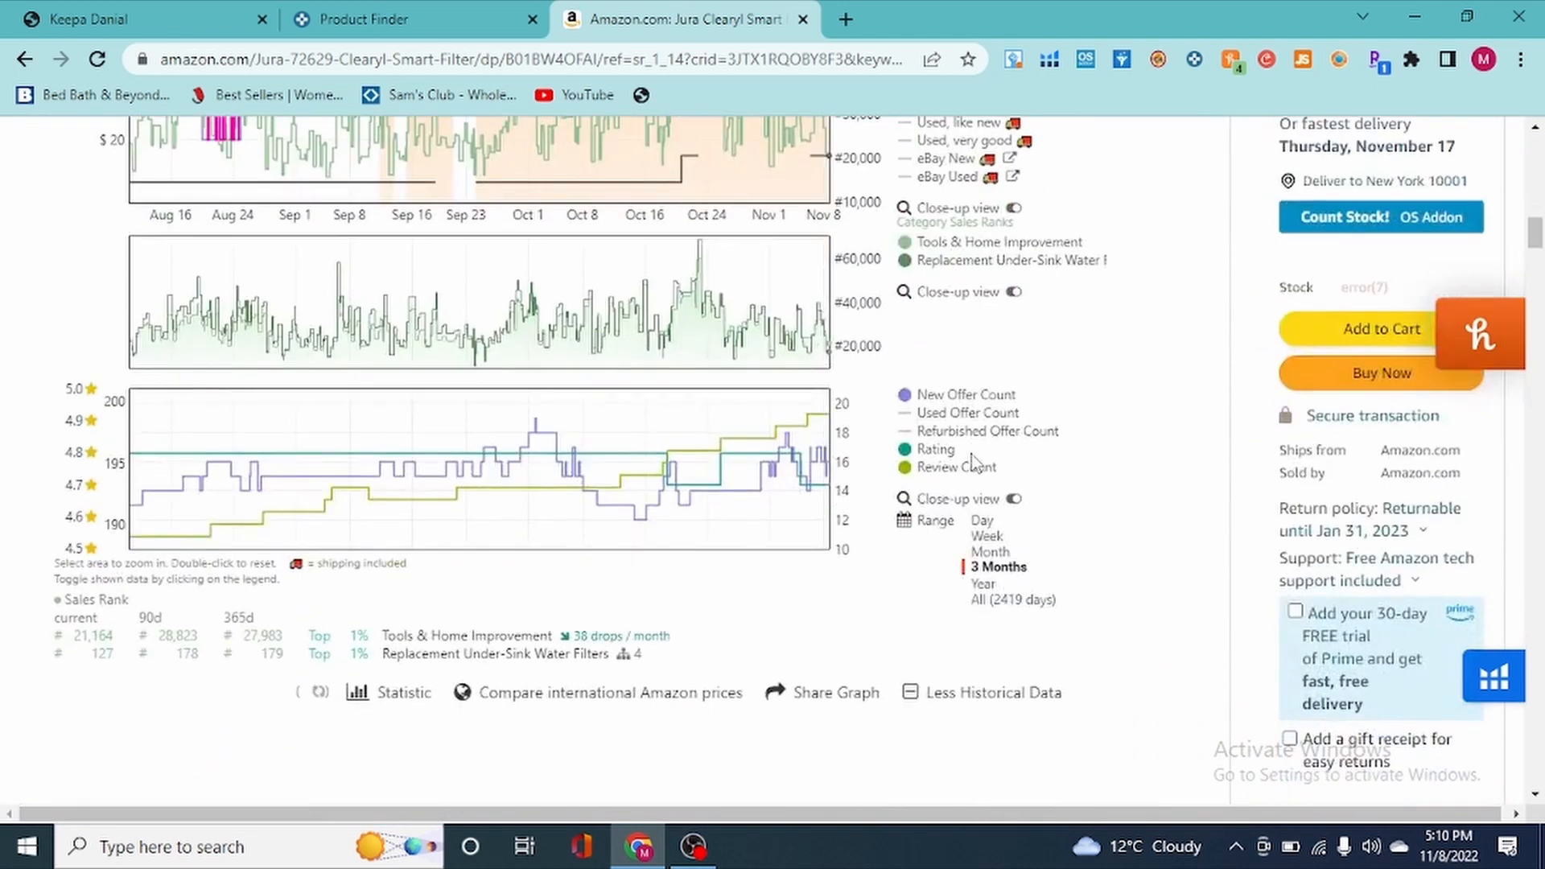
pyautogui.scroll(-4, 1175, 676)
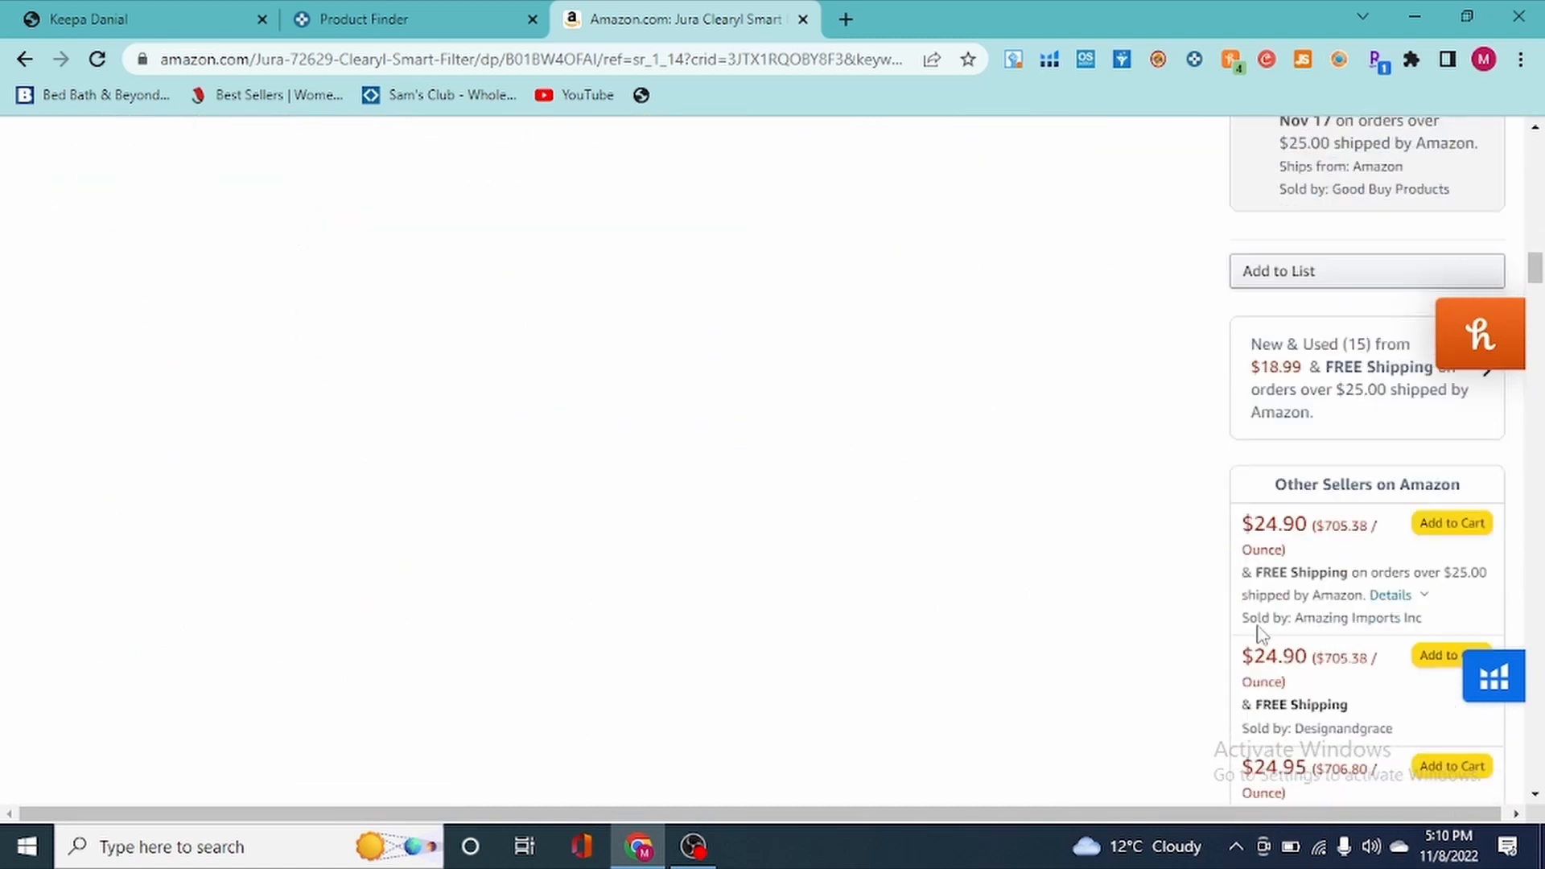
# - Open the New & Used offers for the Jura filter and review each seller's price, ratings and stock
pyautogui.click(1374, 418)
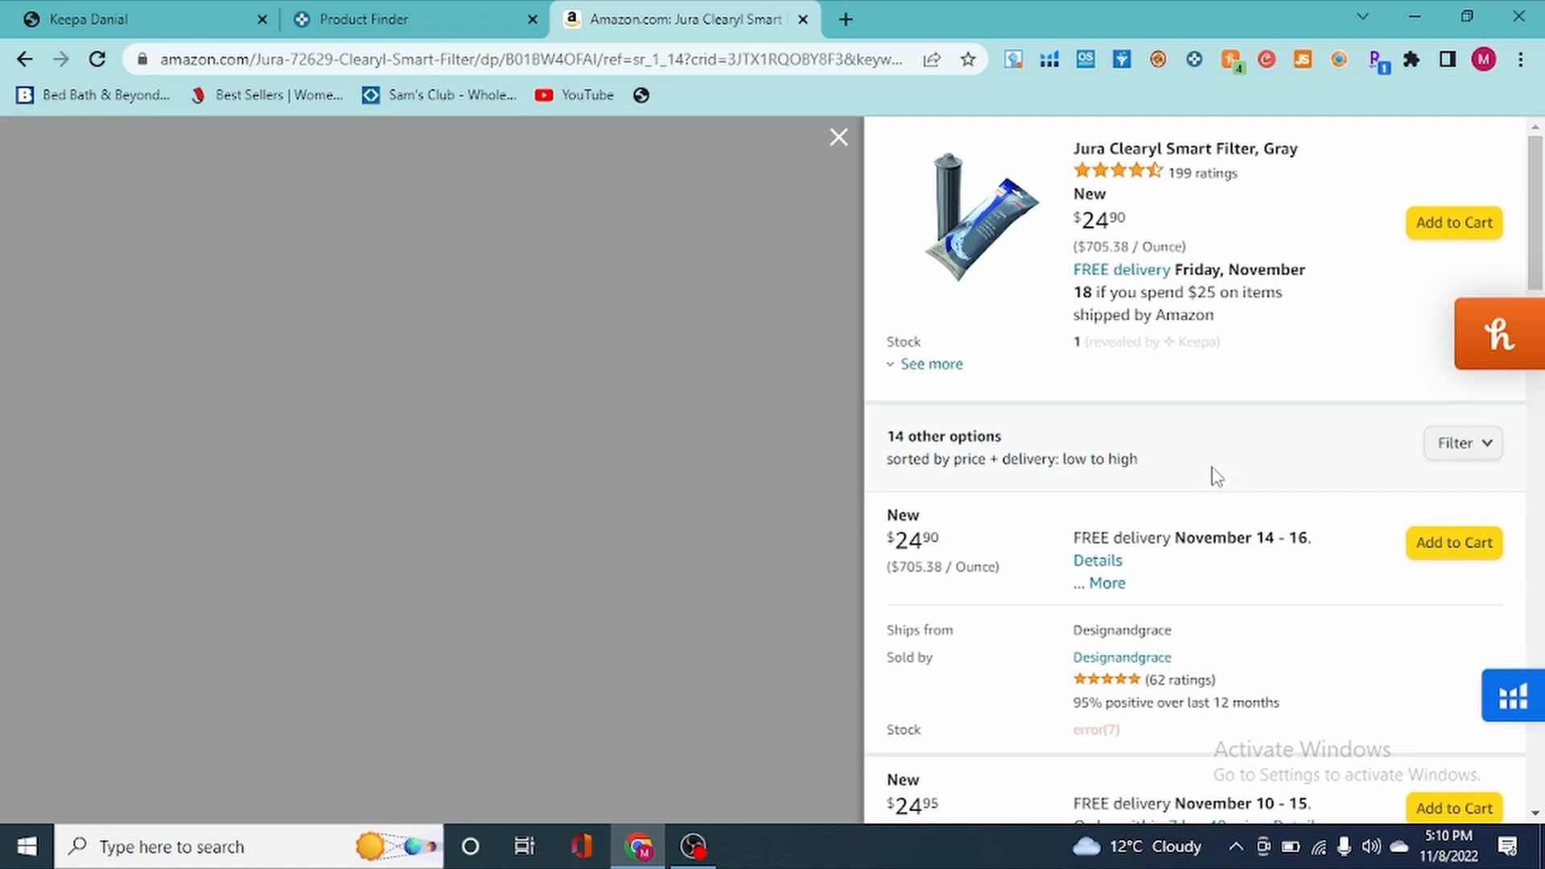
pyautogui.scroll(-3, 1215, 543)
pyautogui.scroll(-7, 1283, 642)
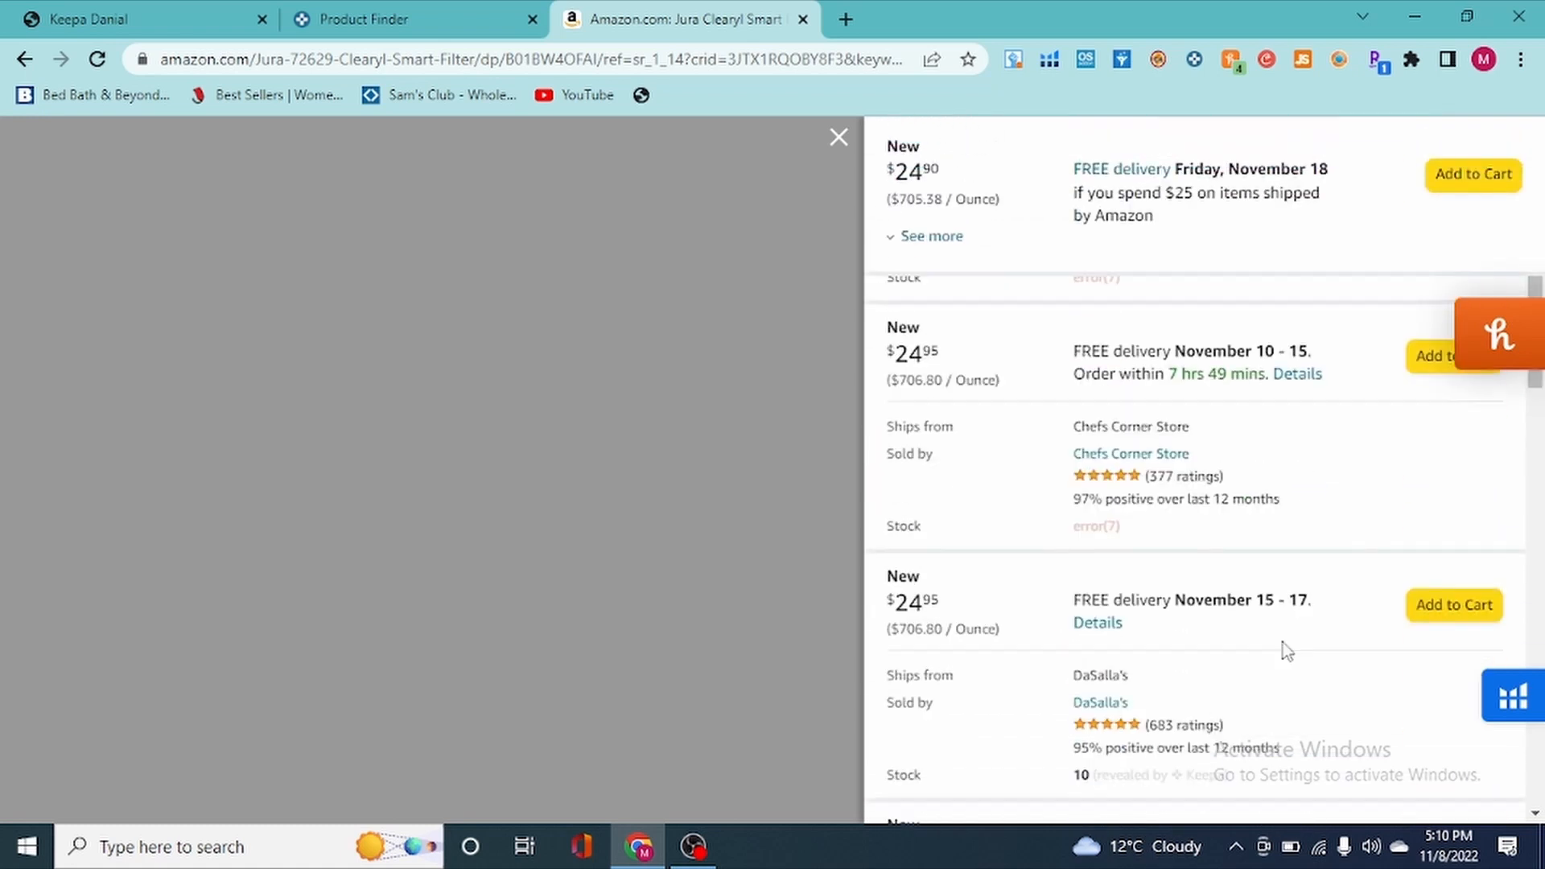
pyautogui.scroll(-8, 1285, 650)
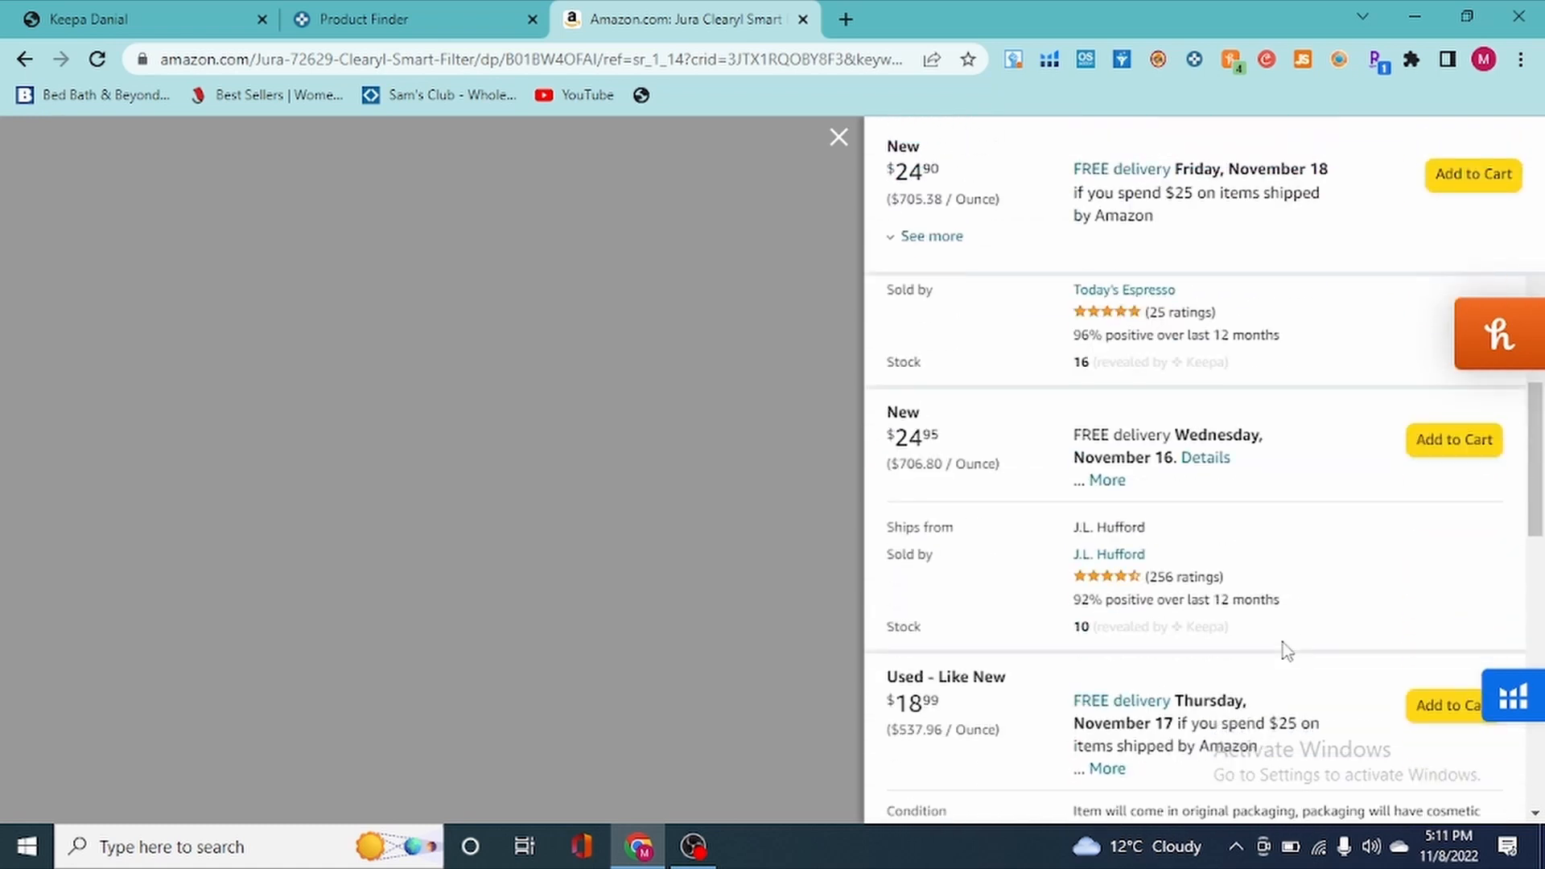
pyautogui.scroll(-6, 1282, 642)
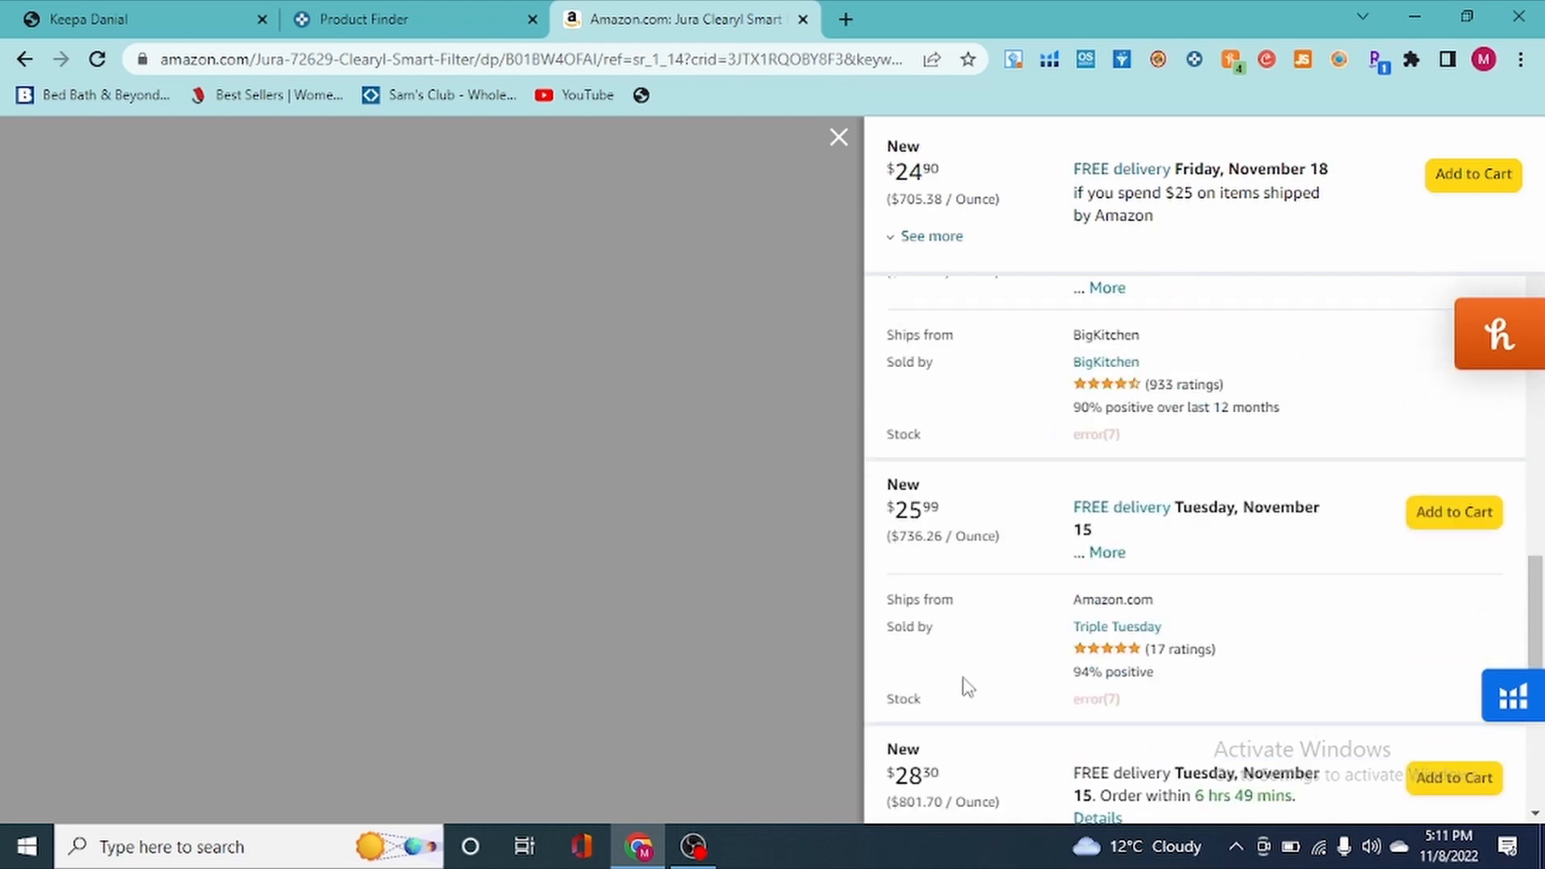
# - Highlight Triple Tuesday's rating count in its offer and open the seller's profile in a new tab
pyautogui.doubleClick(1163, 649)
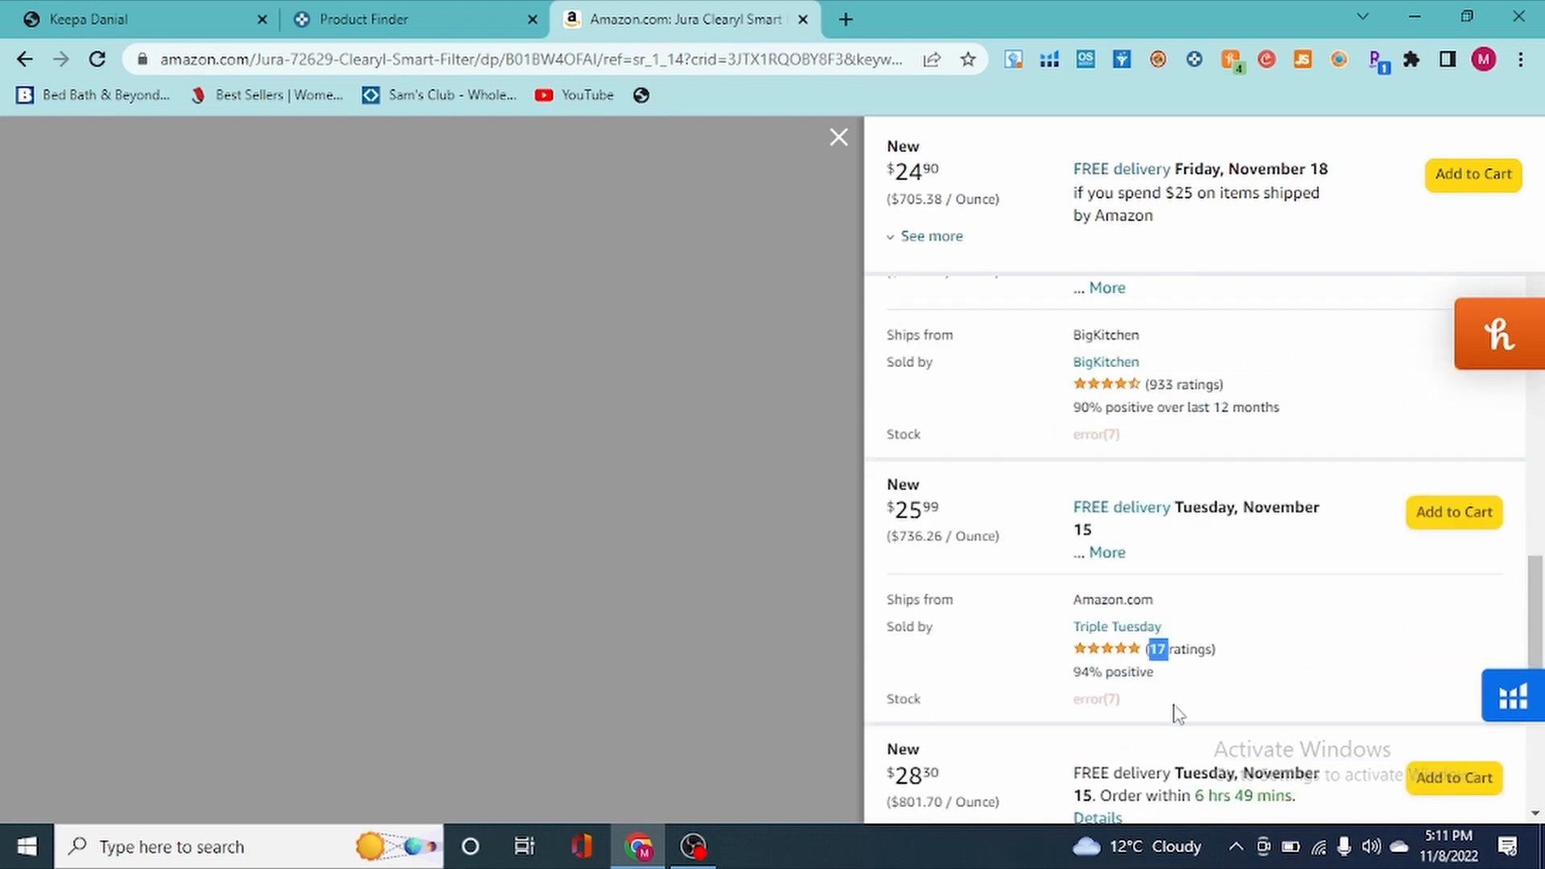
pyautogui.middleClick(1118, 631)
pyautogui.click(873, 16)
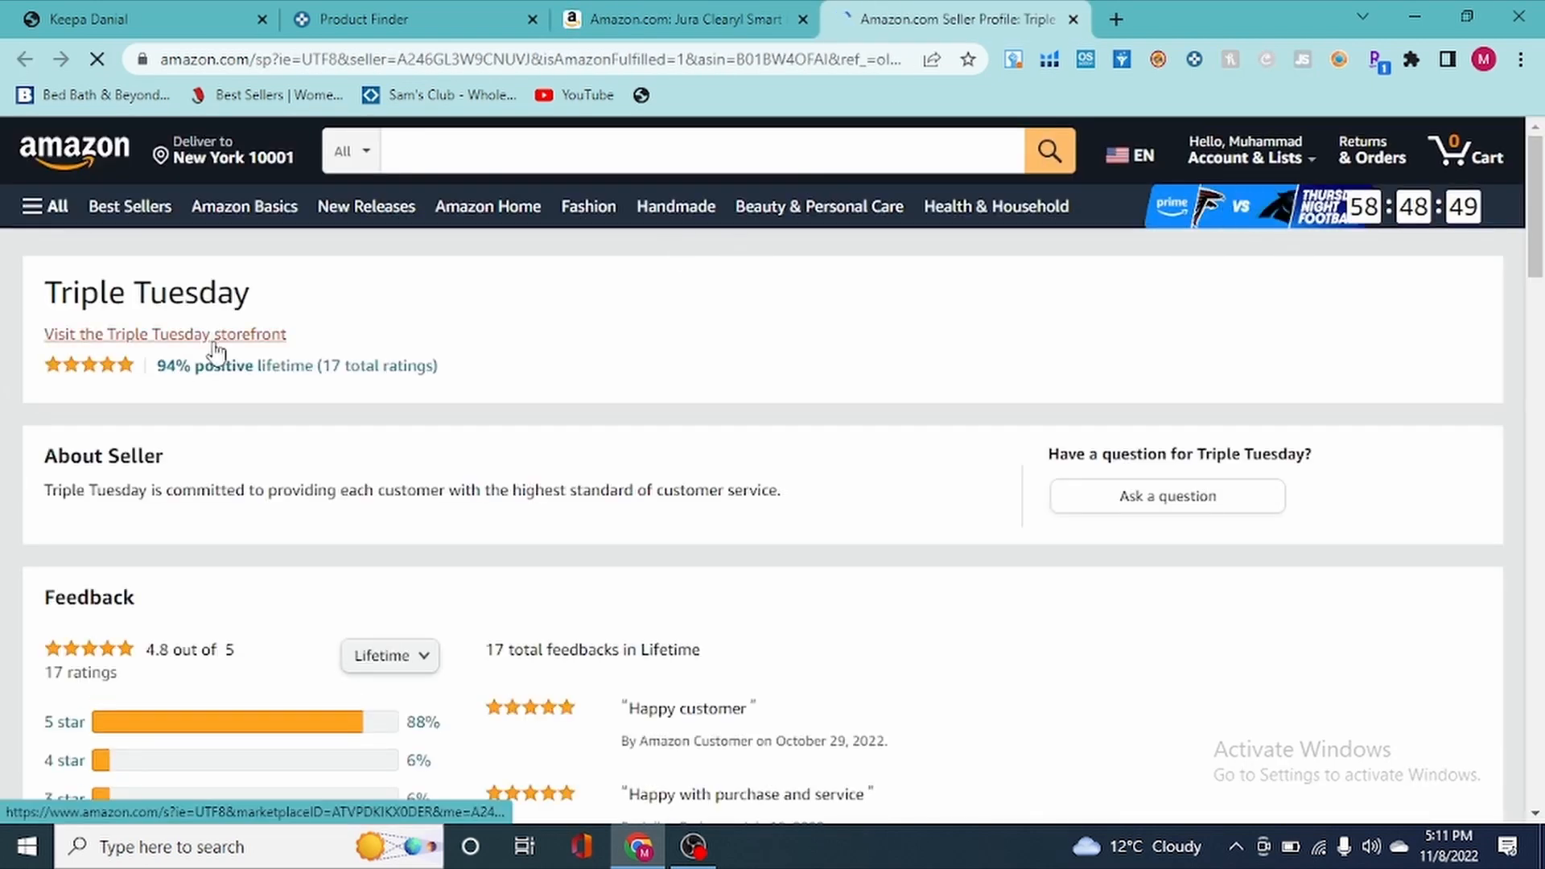
# - Open Triple Tuesday's seller profile again in another tab from the offer list and close the duplicate profile tab
pyautogui.click(684, 18)
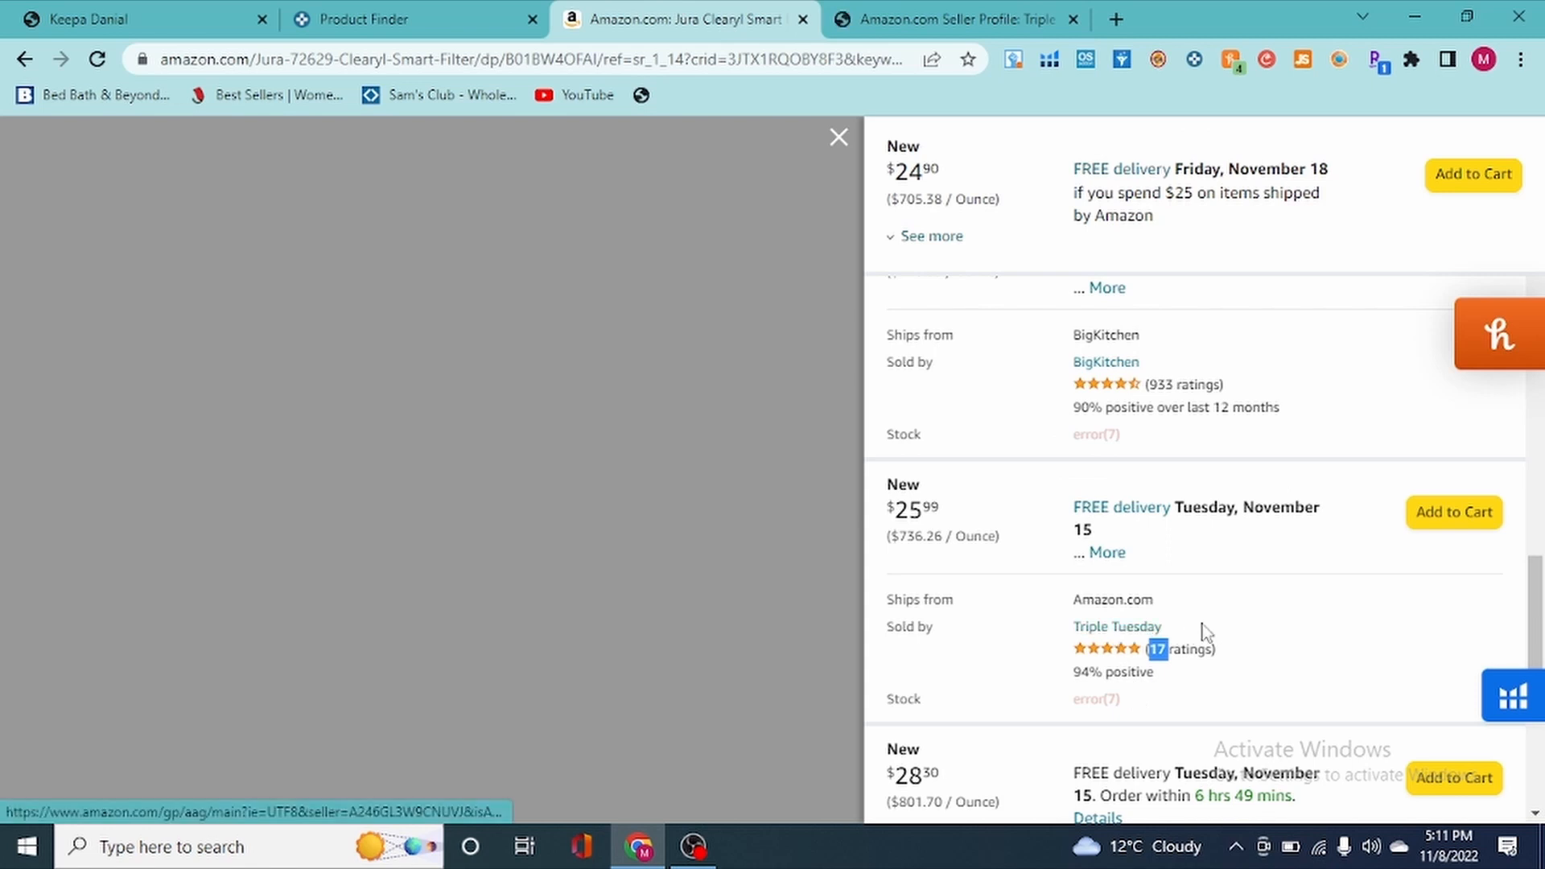
pyautogui.rightClick(1172, 616)
pyautogui.press('Escape')
pyautogui.rightClick(1120, 624)
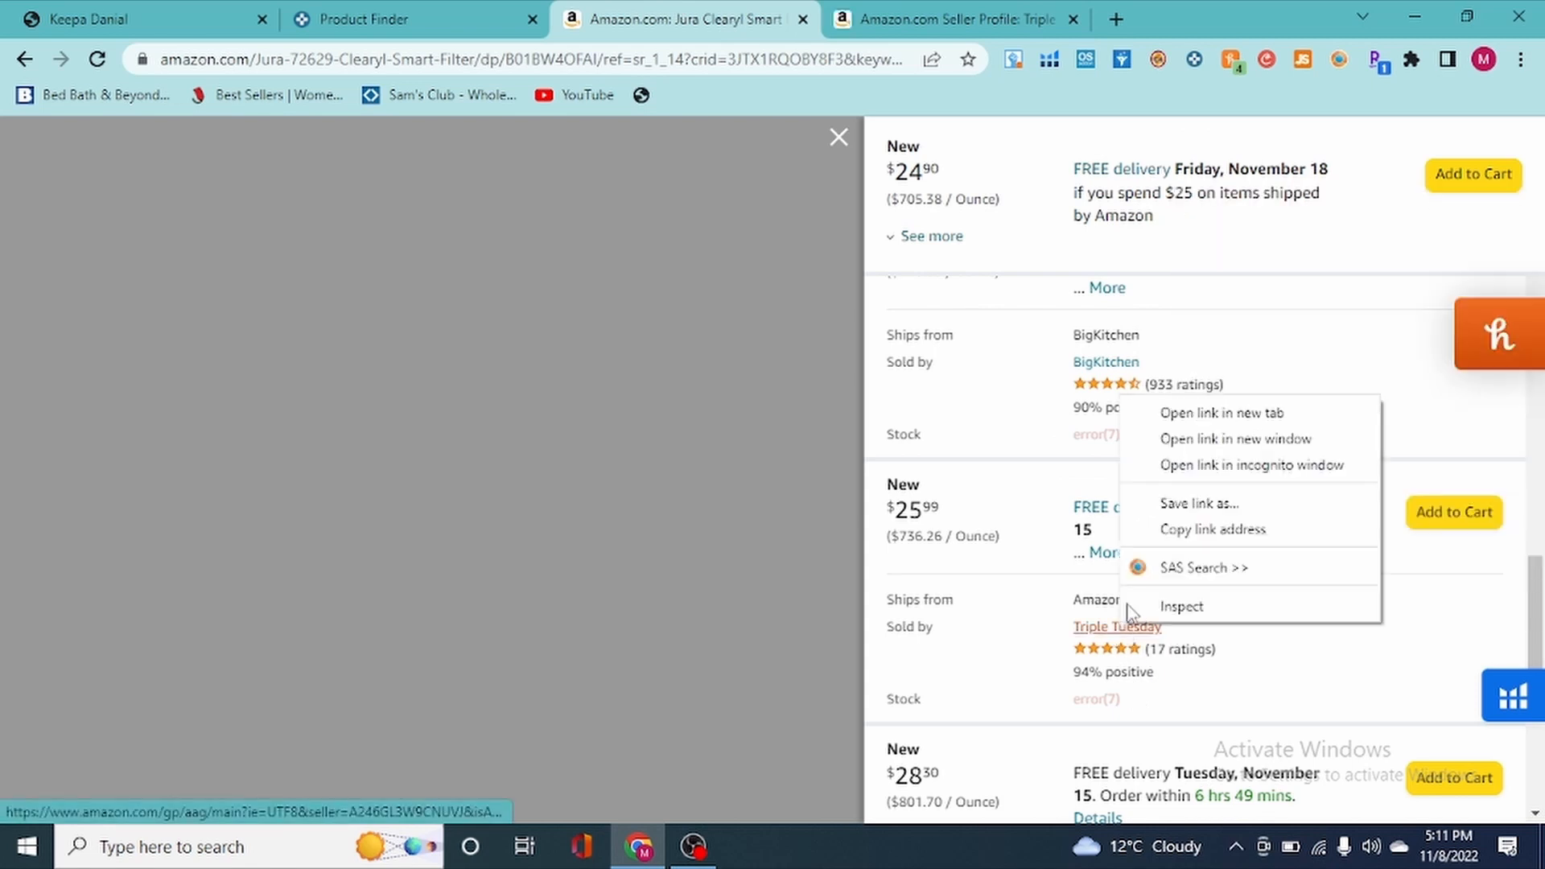
pyautogui.click(1229, 416)
pyautogui.click(972, 8)
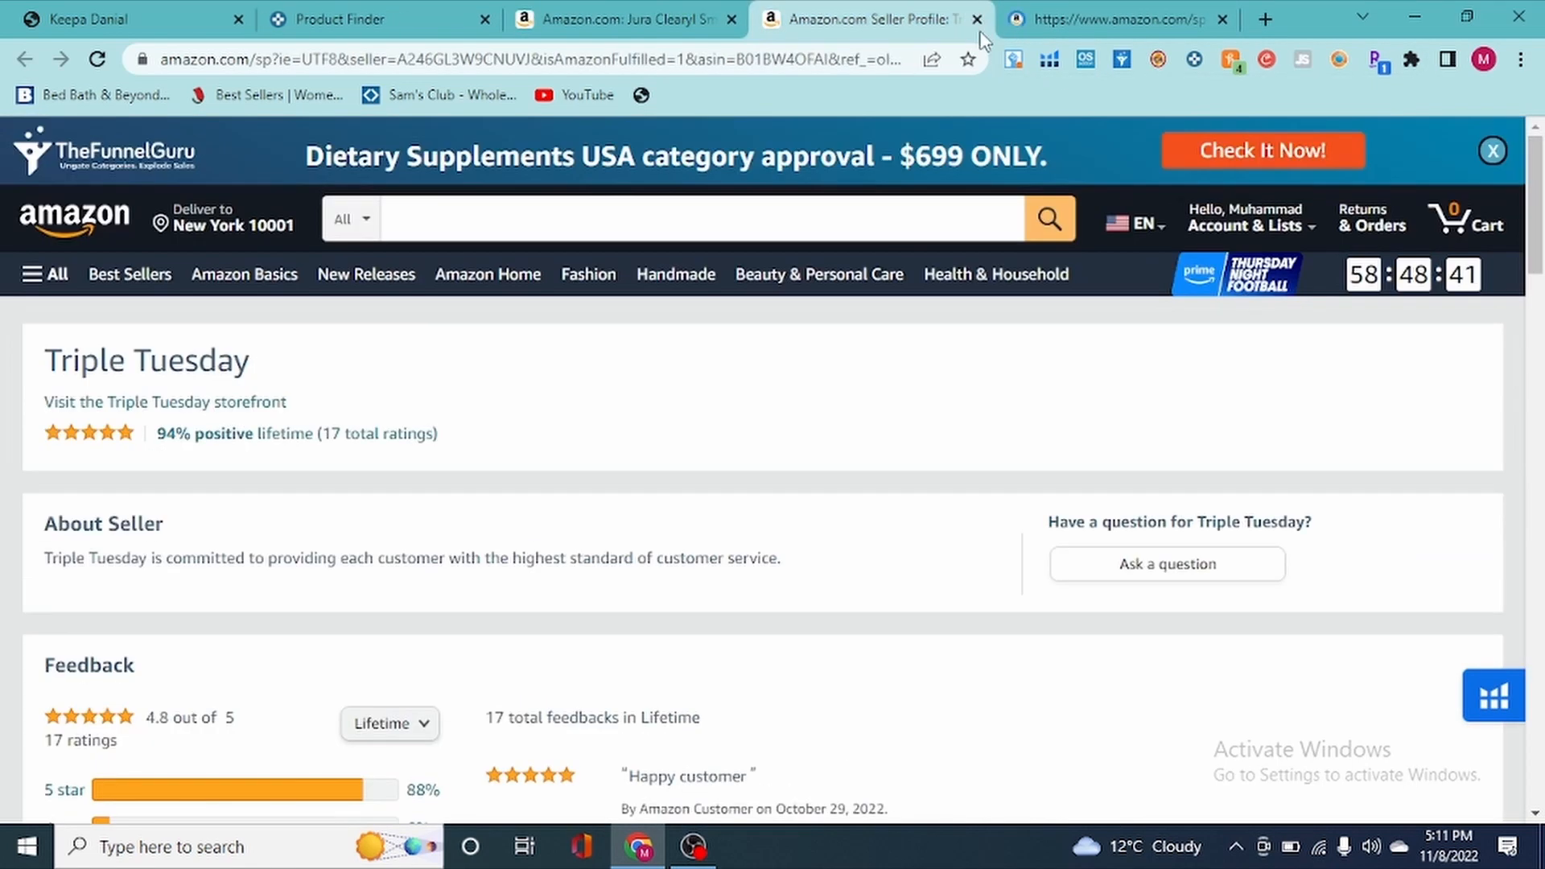
pyautogui.click(978, 18)
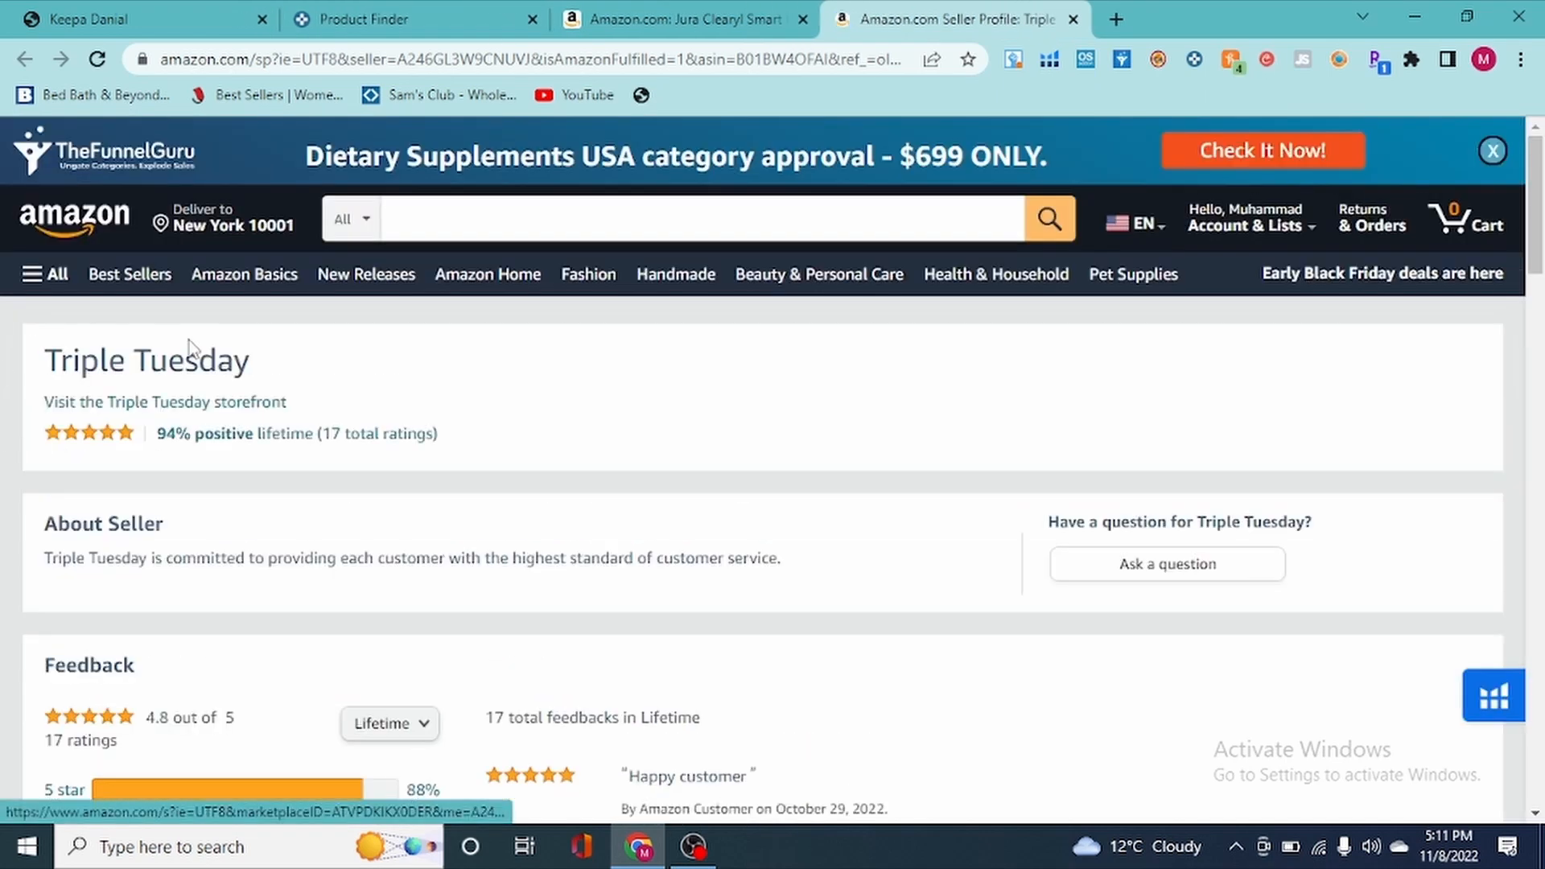
# - Visit the Triple Tuesday storefront and look through its listed products and brands
pyautogui.click(216, 407)
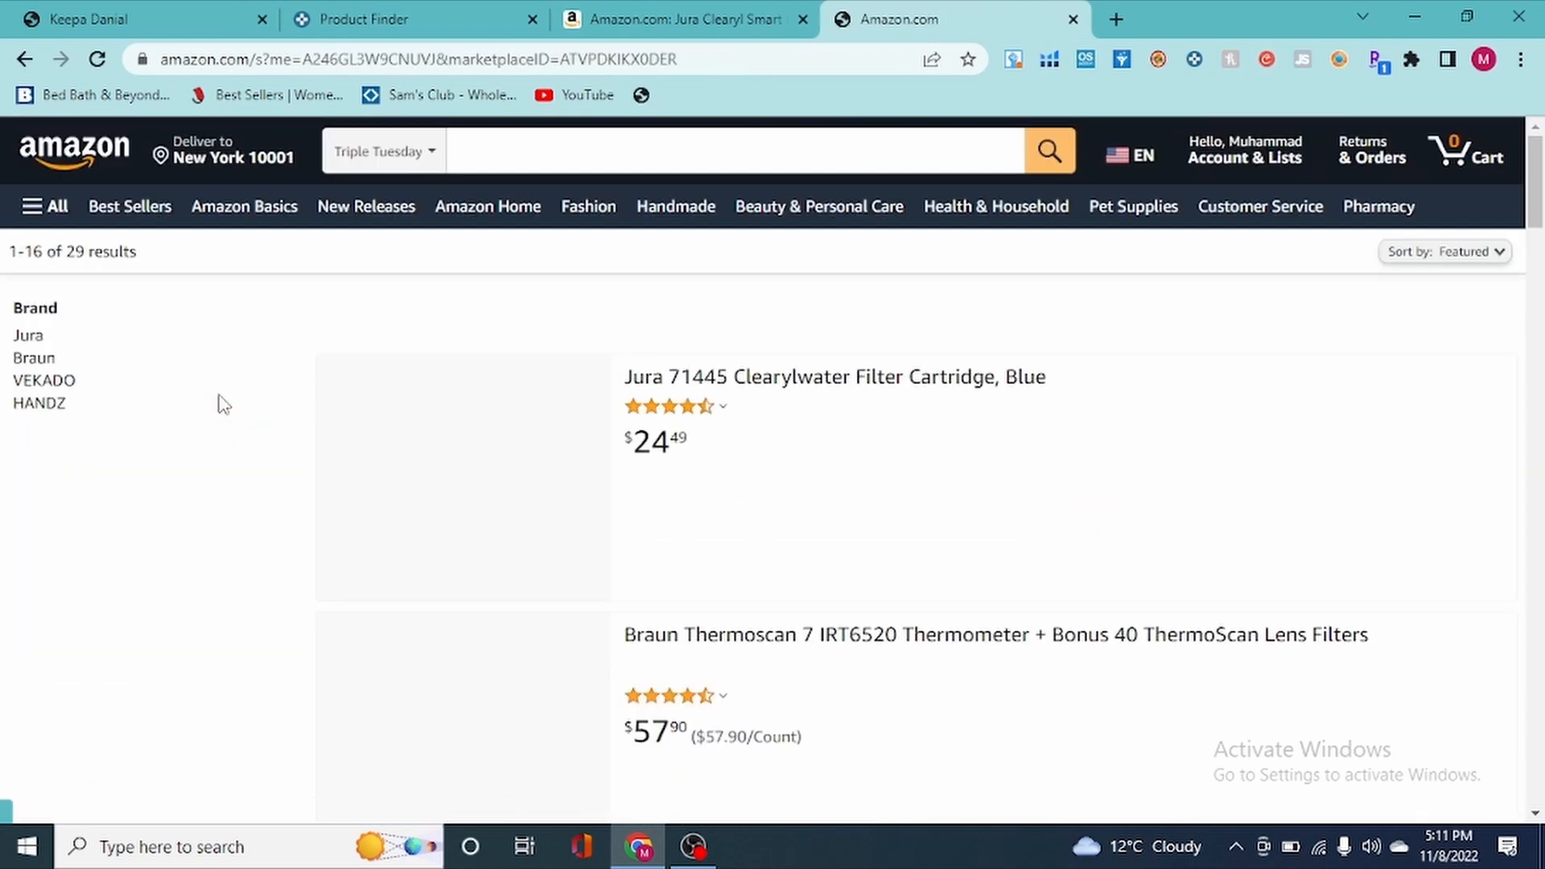
pyautogui.scroll(-4, 664, 543)
pyautogui.scroll(-5, 665, 543)
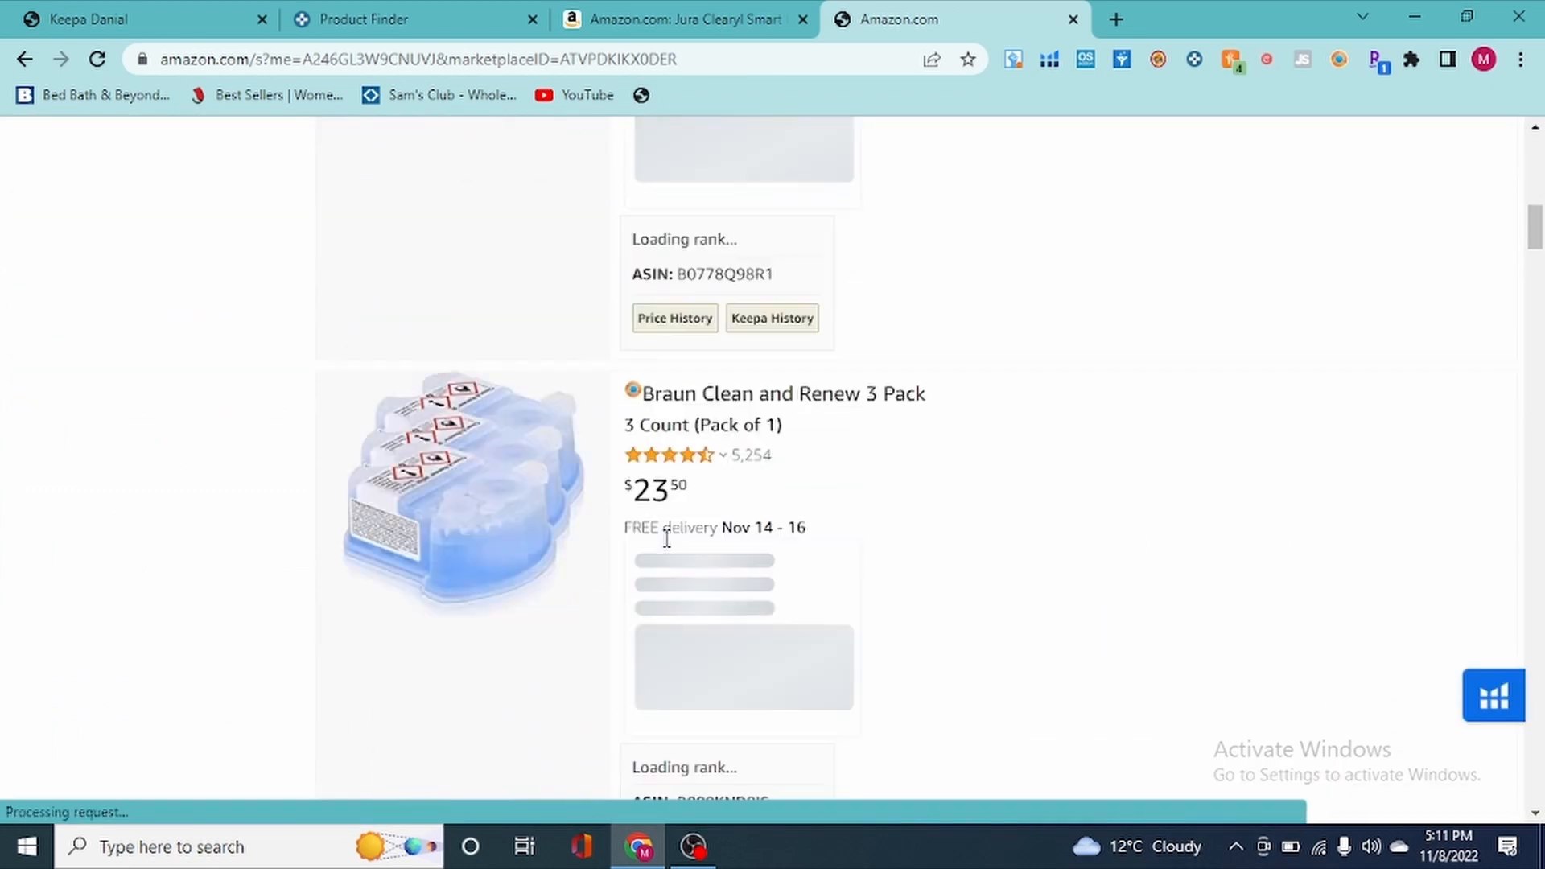
pyautogui.scroll(-3, 665, 543)
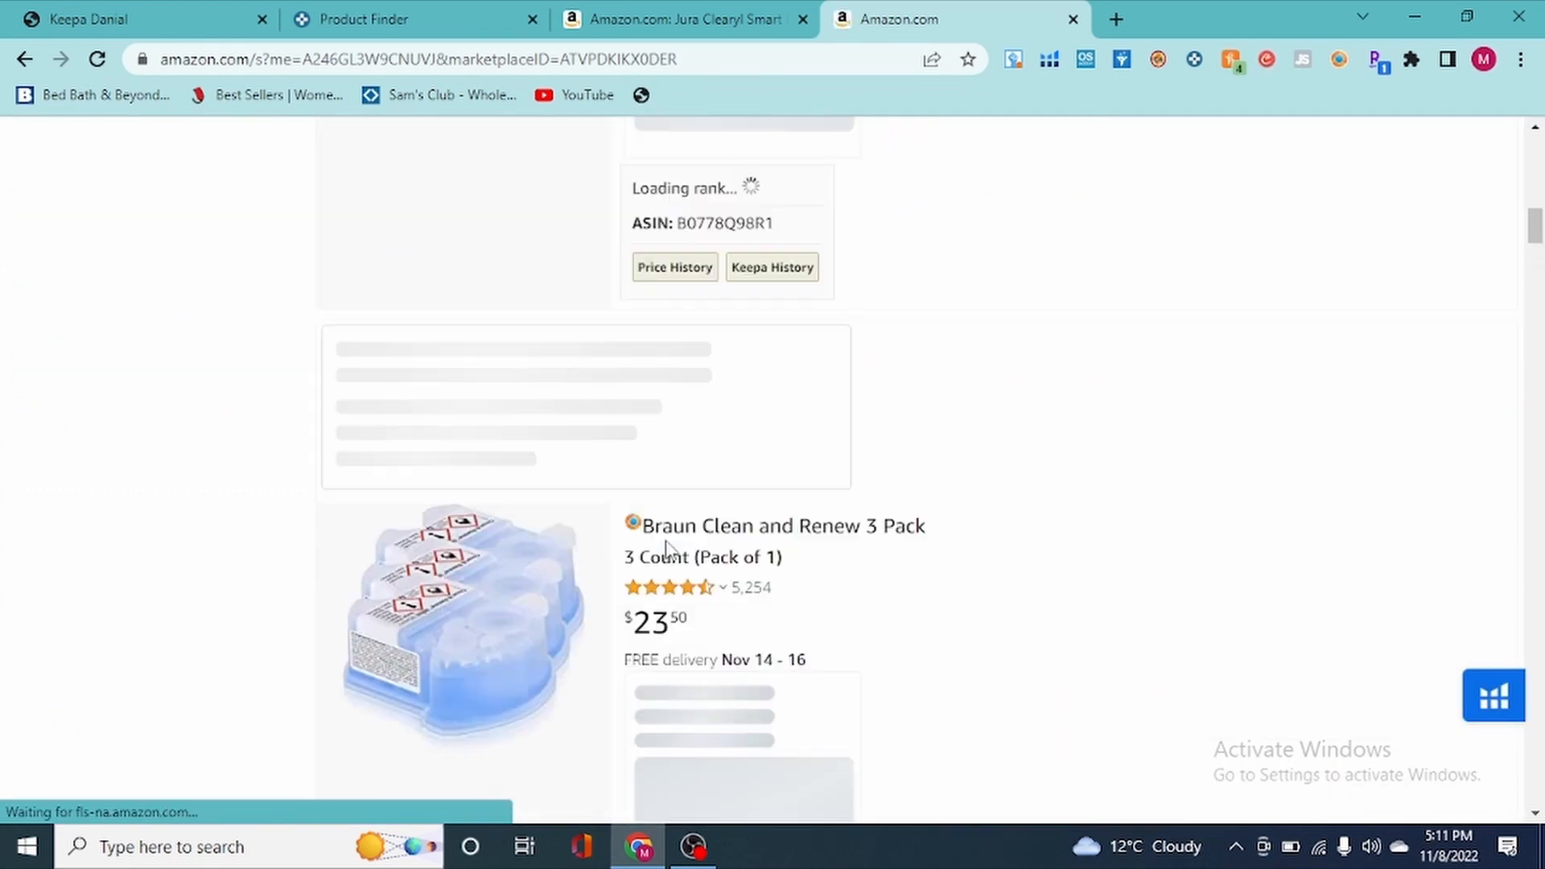
pyautogui.scroll(15, 310, 552)
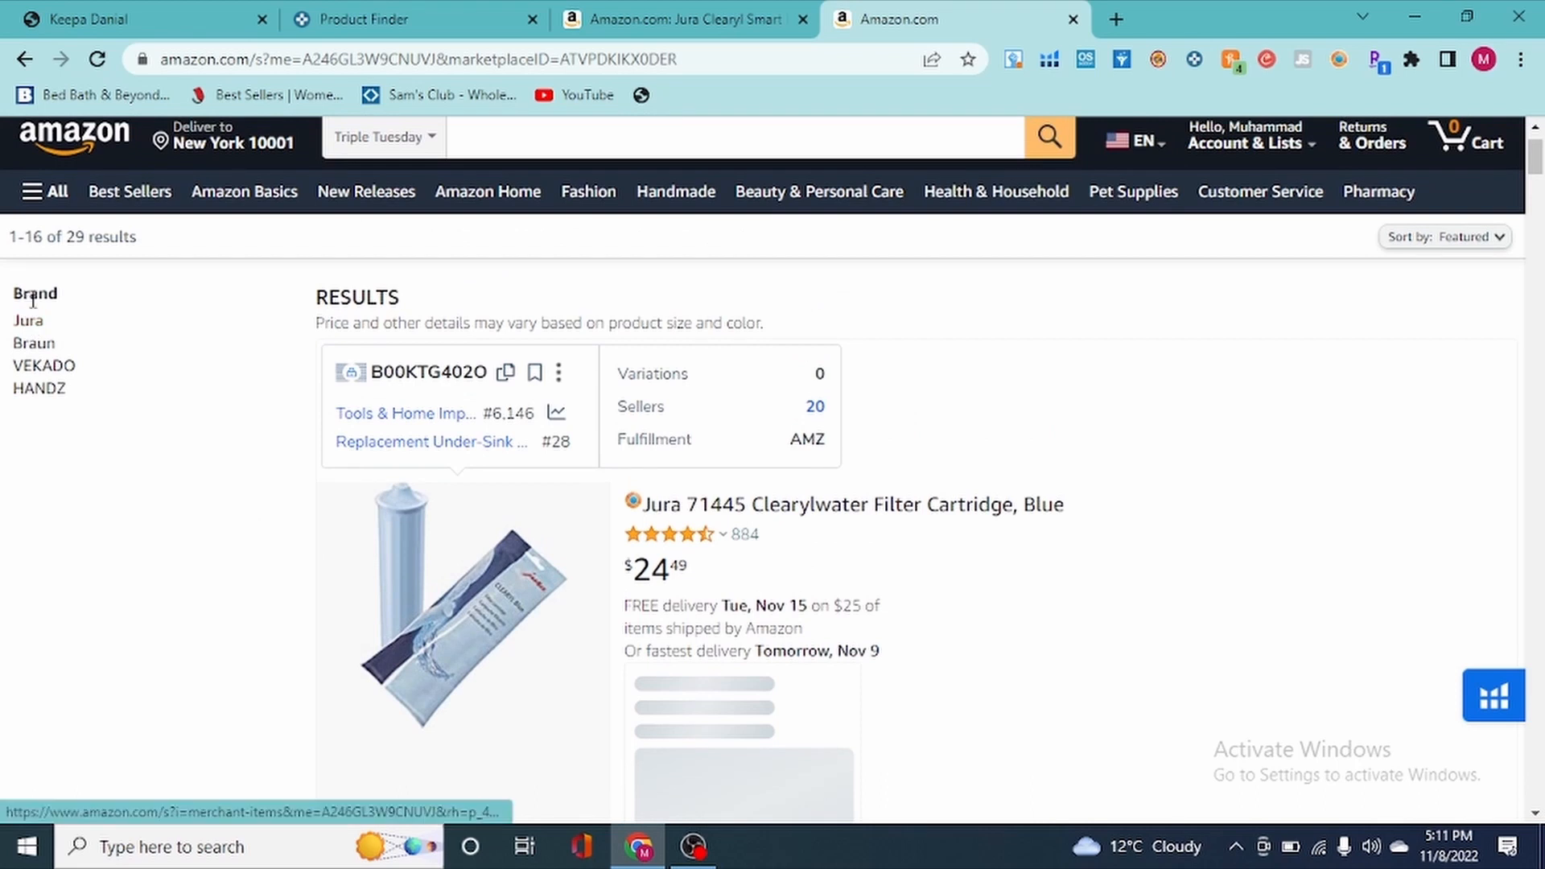
# - Highlight the brand names from Jura to HANDZ in the Triple Tuesday storefront's brand filter
pyautogui.moveTo(70, 391); pyautogui.dragTo(11, 320)
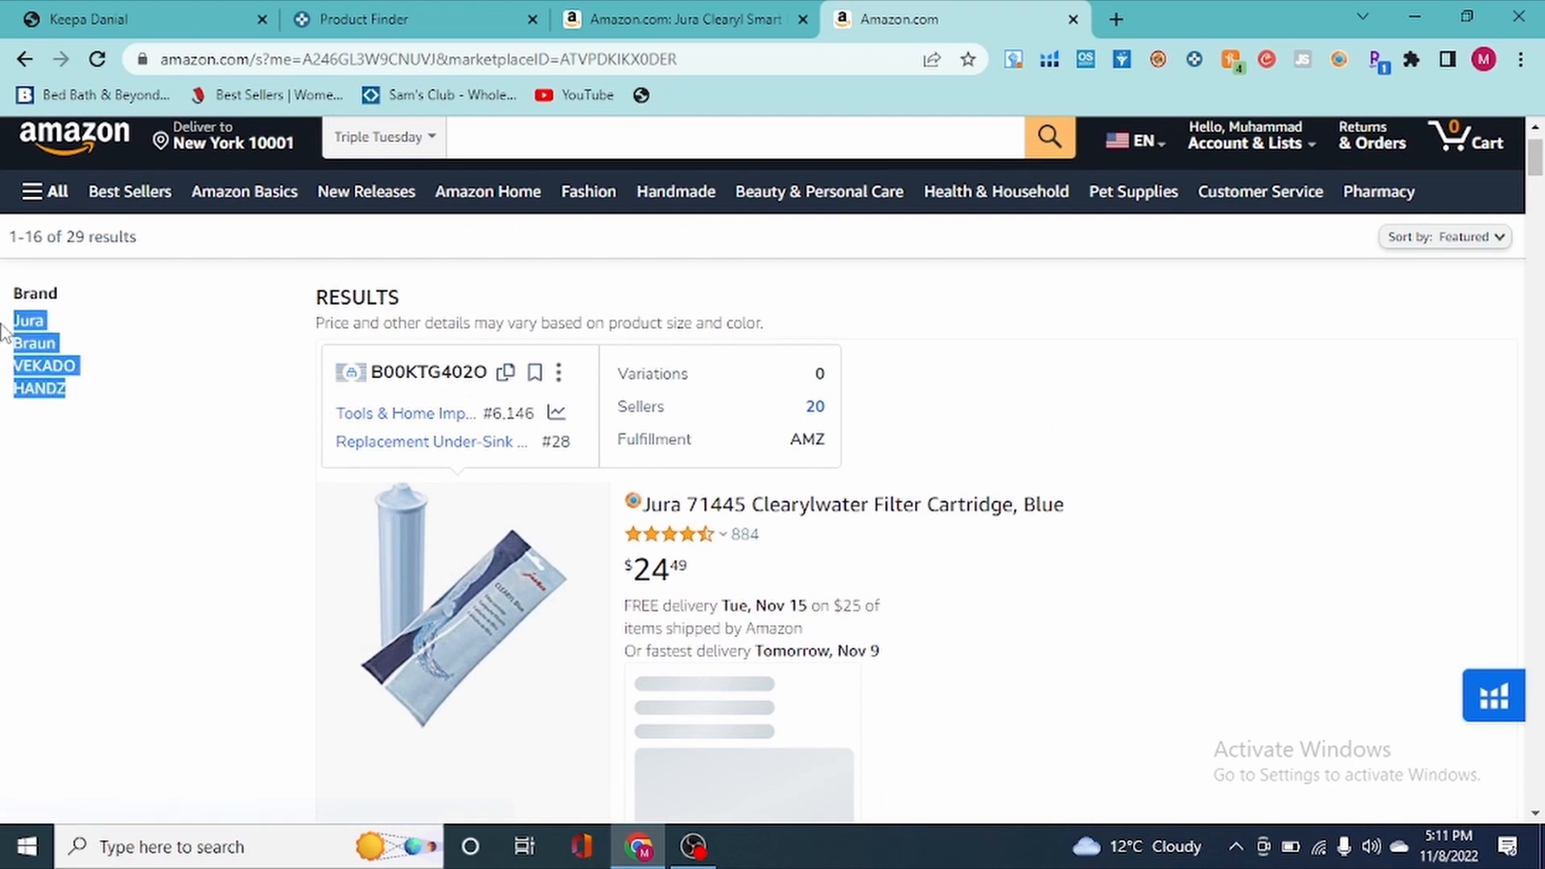
pyautogui.click(98, 395)
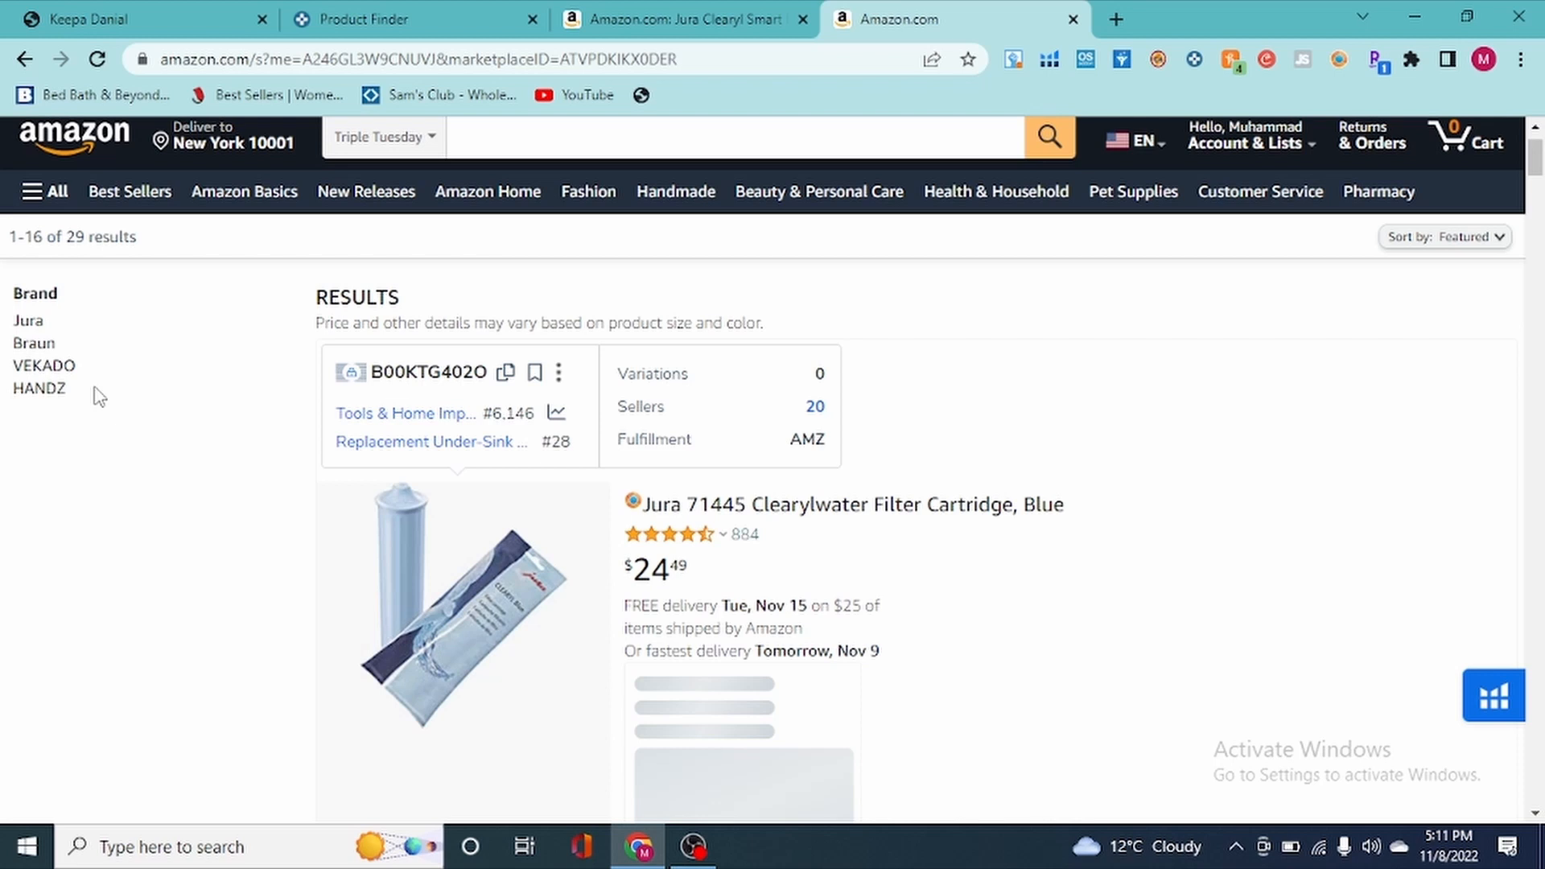
pyautogui.moveTo(98, 395); pyautogui.dragTo(8, 326)
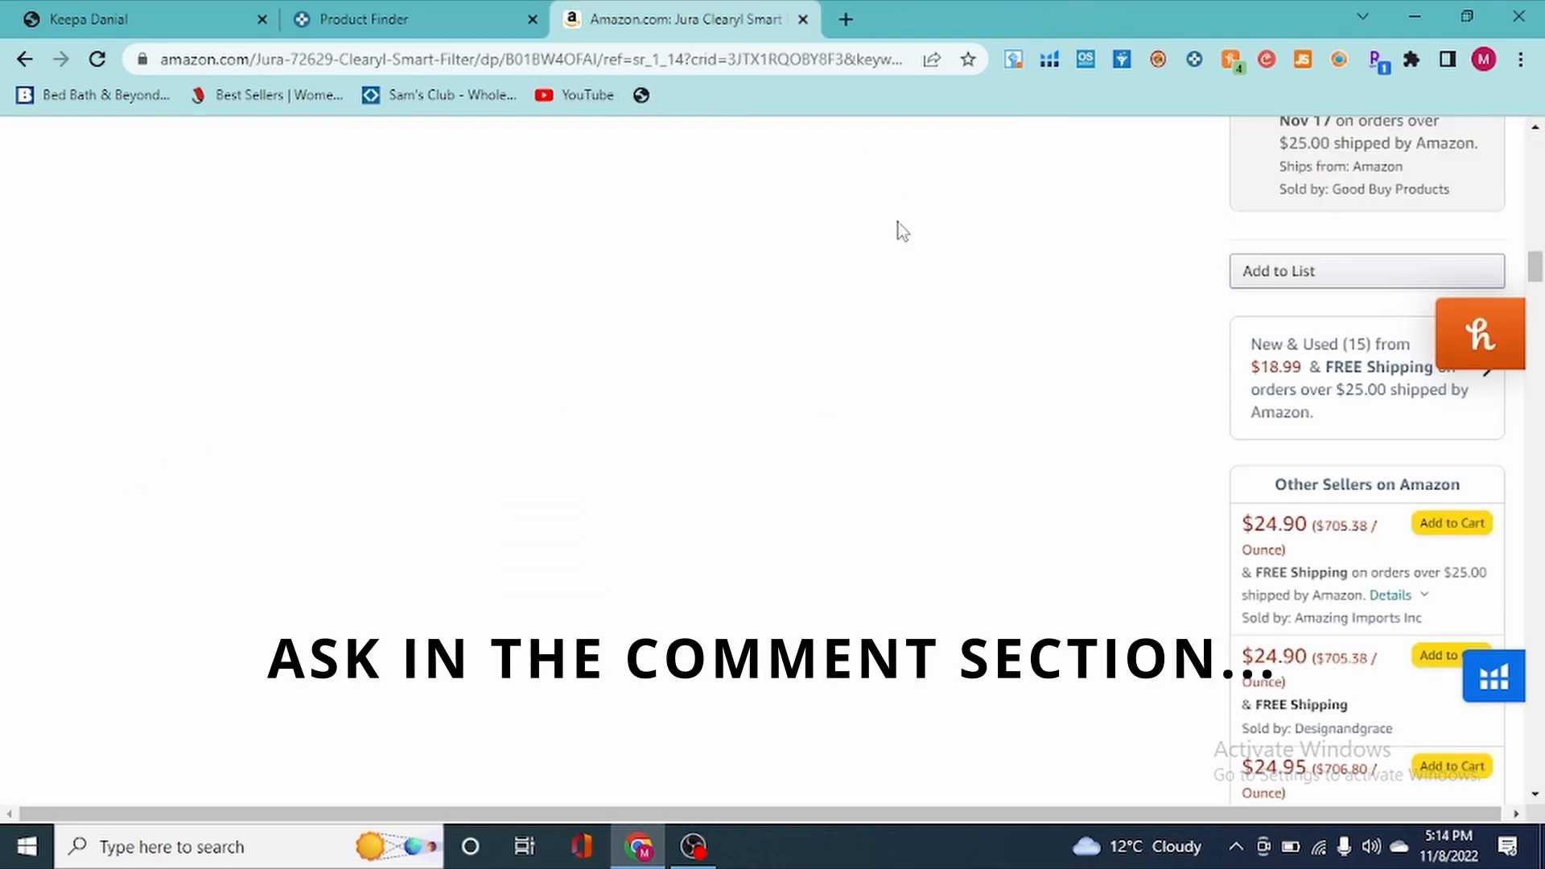
pyautogui.moveTo(1540, 259); pyautogui.dragTo(1542, 158)
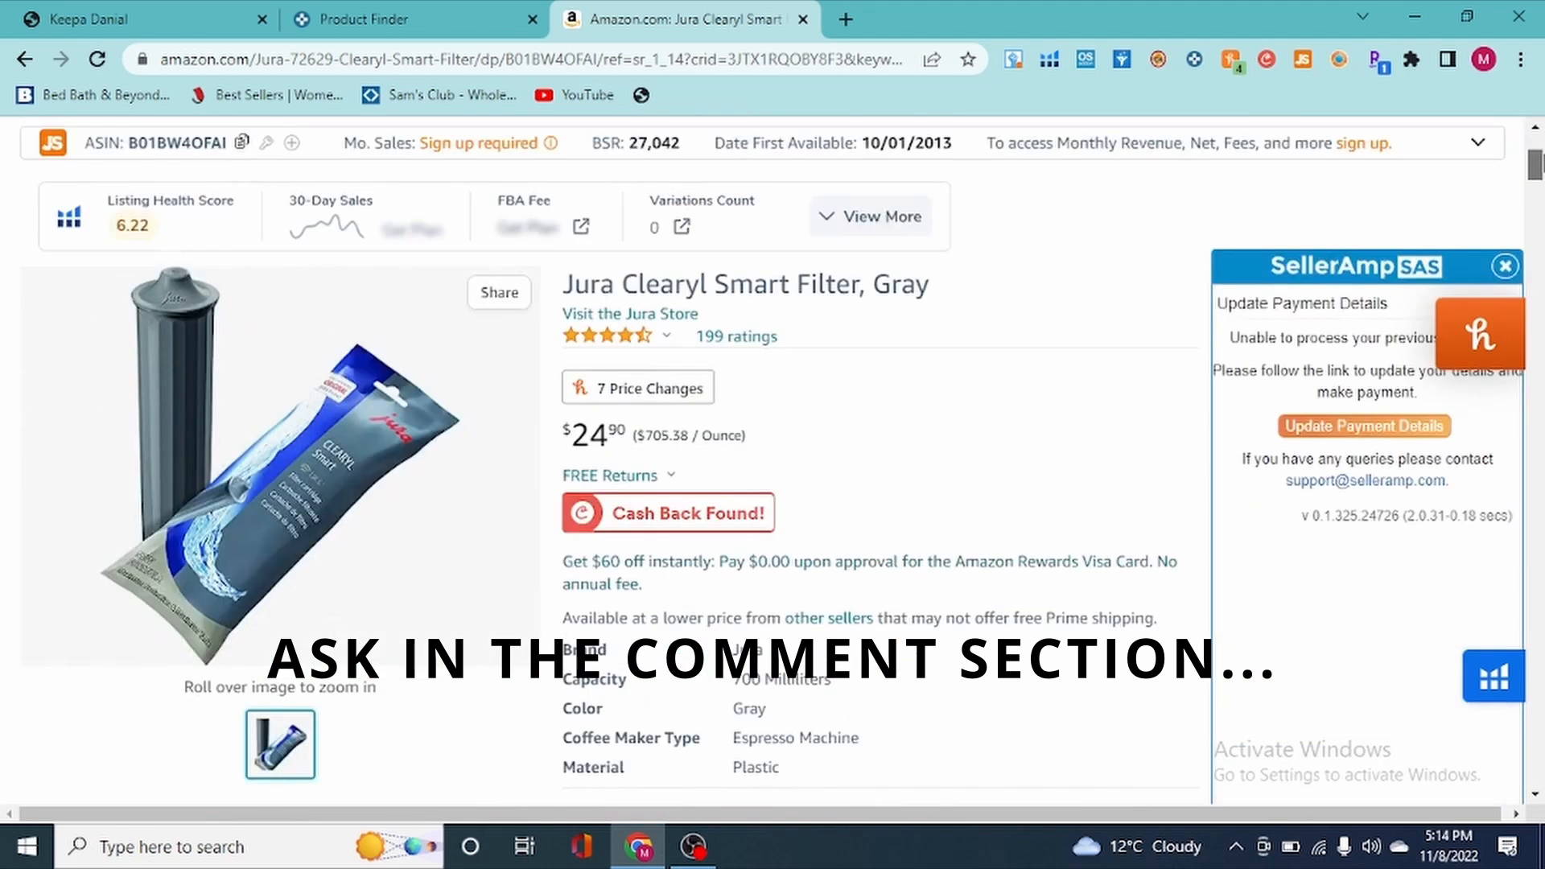
pyautogui.tripleClick(791, 288)
pyautogui.doubleClick(716, 293)
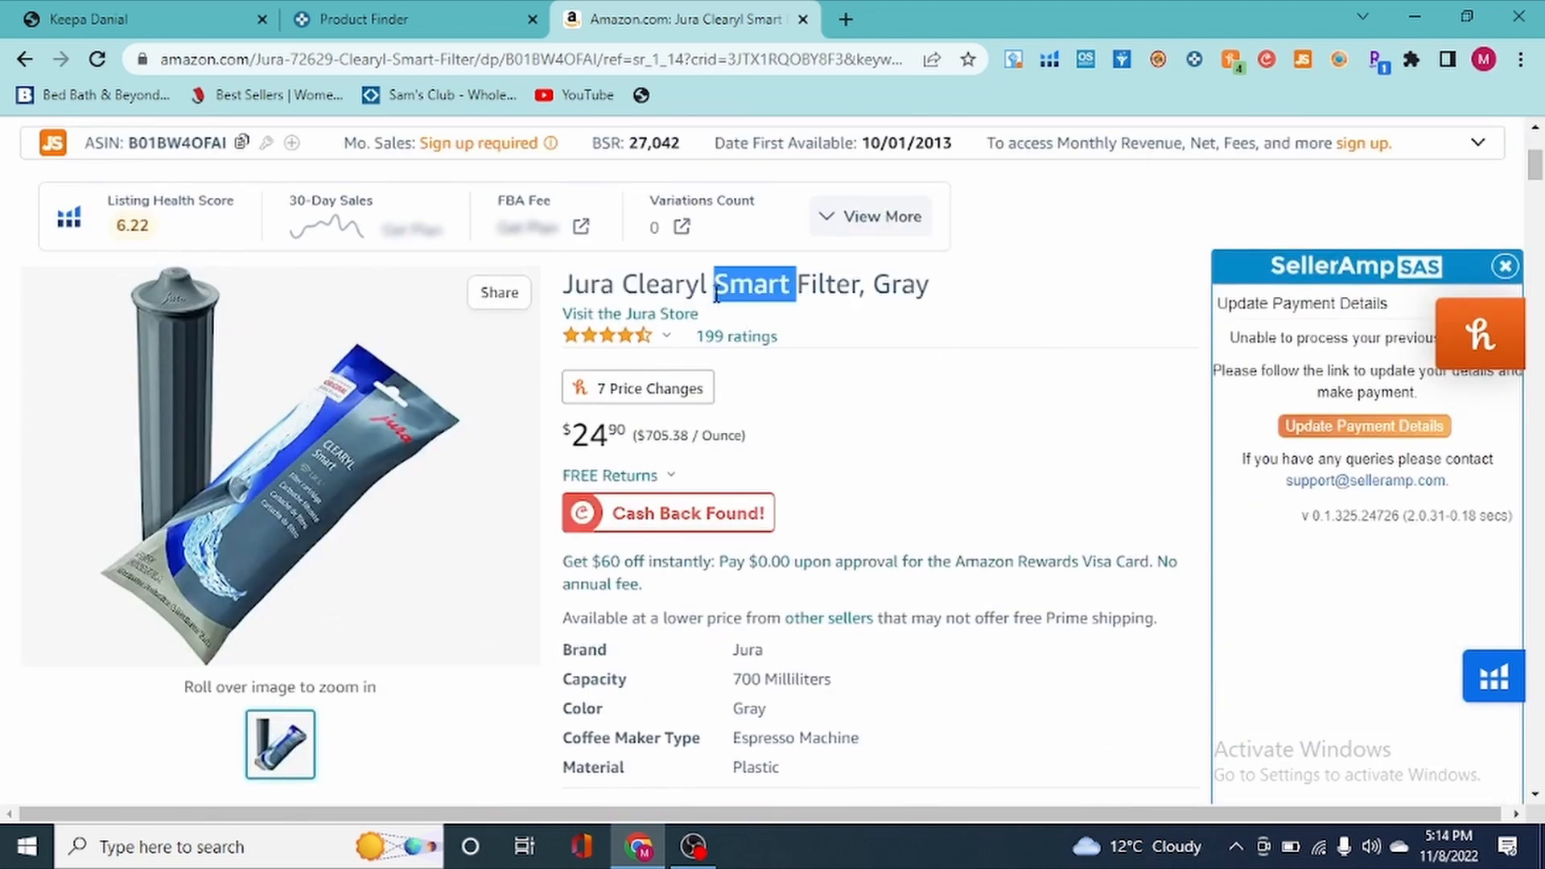
pyautogui.click(714, 292)
pyautogui.tripleClick(714, 291)
pyautogui.click(713, 290)
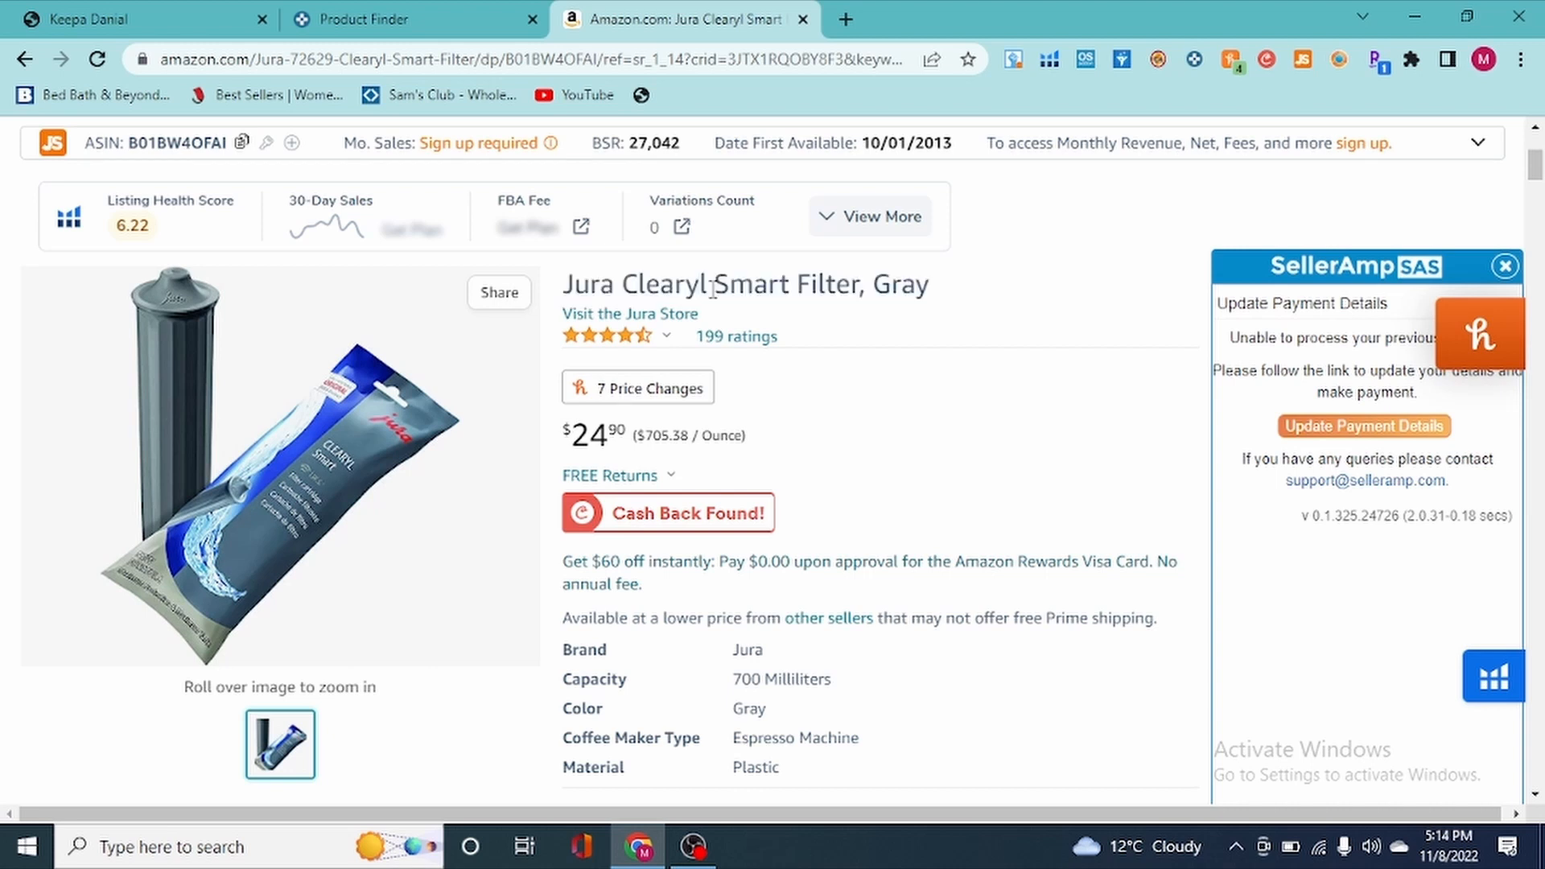
pyautogui.doubleClick(713, 289)
pyautogui.click(713, 290)
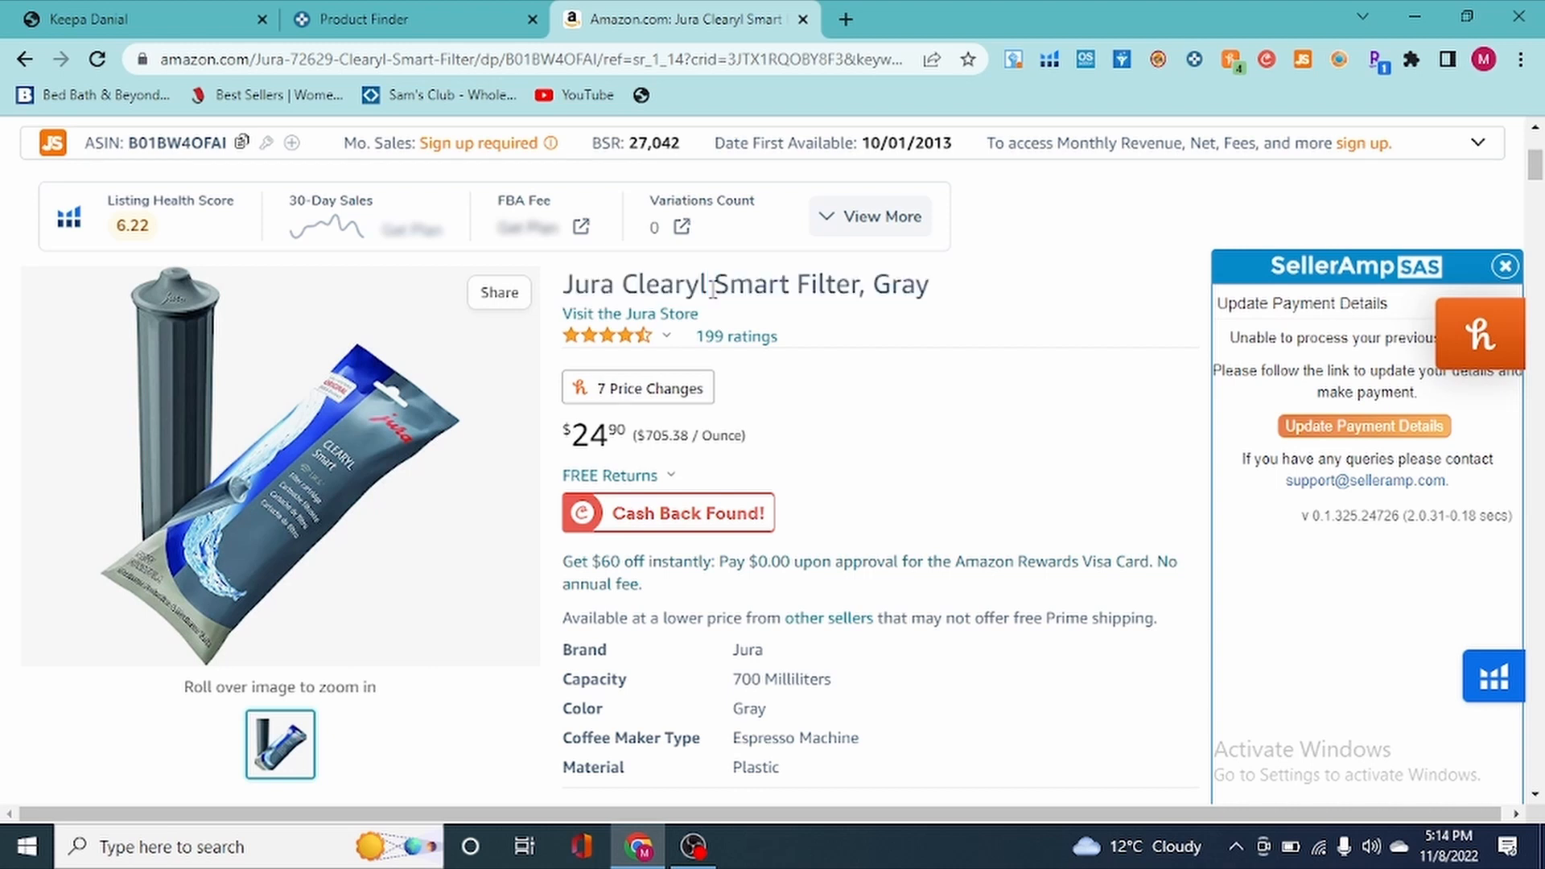